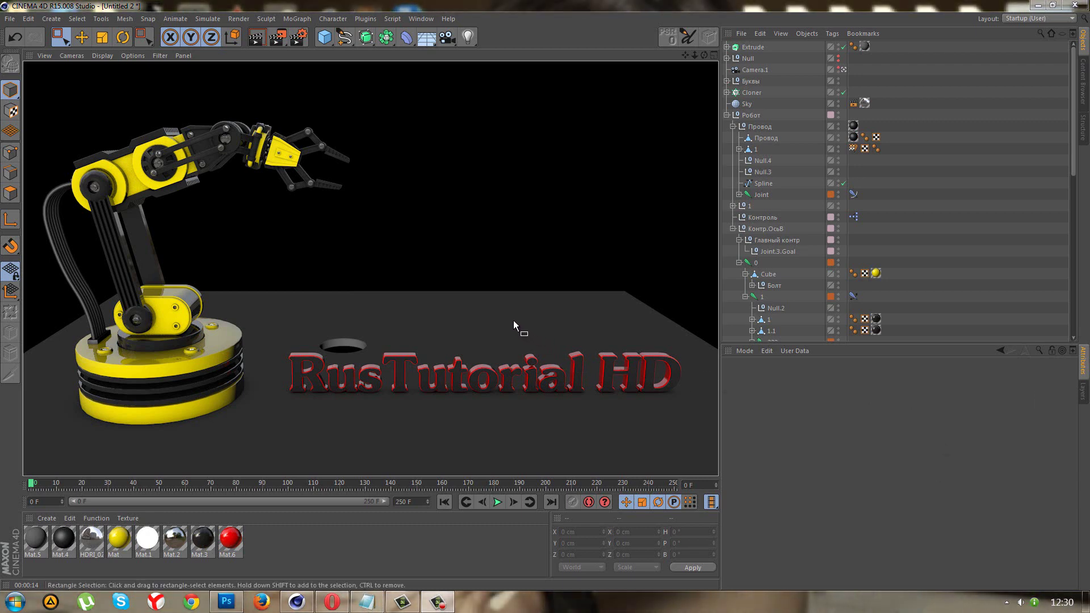
Preview the finished yellow robot arm animation, then switch to the урок клещ1.c4d document.
{"action": "left_click", "coordinate": [481, 368]}
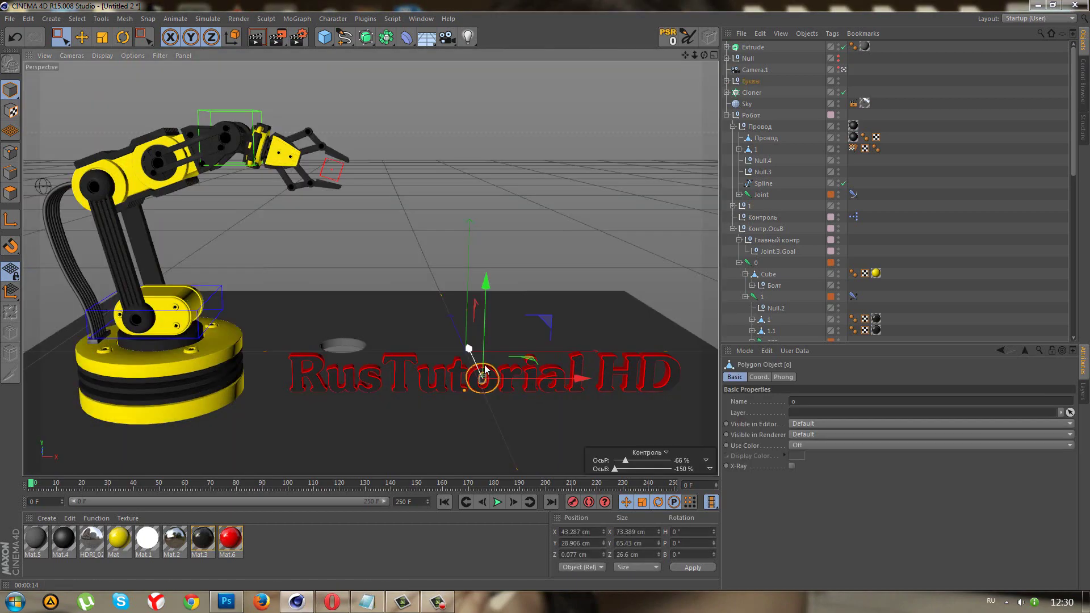
{"action": "left_click", "coordinate": [714, 322]}
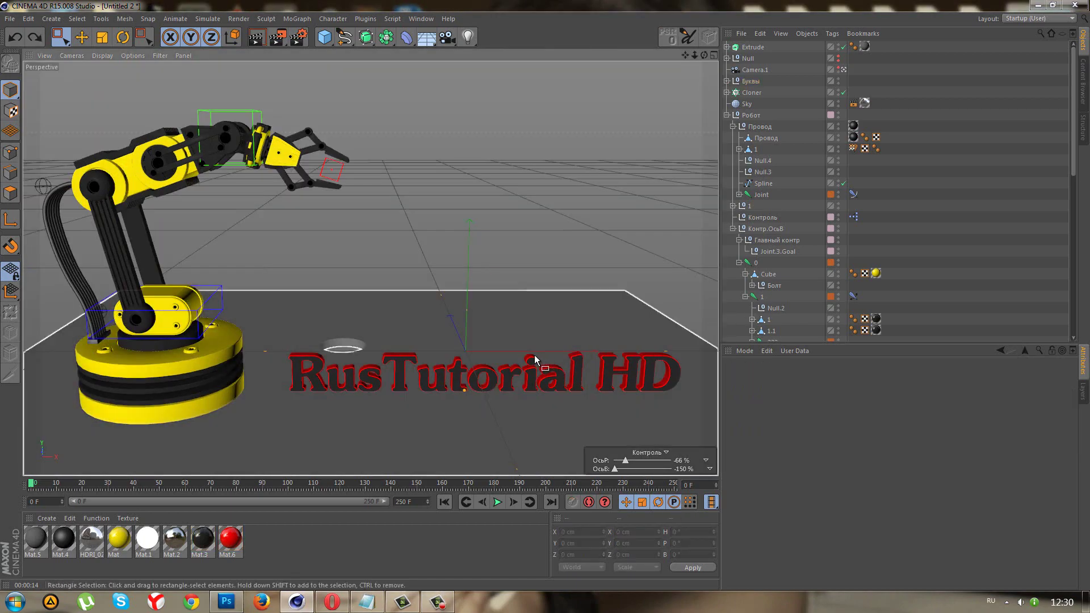
{"action": "mouse_move", "coordinate": [533, 356]}
{"action": "left_mouse_down", "text": "alt"}
{"action": "mouse_move", "coordinate": [460, 384]}
{"action": "mouse_move", "coordinate": [466, 377]}
{"action": "mouse_move", "coordinate": [301, 230]}
{"action": "left_mouse_up", "text": "alt"}
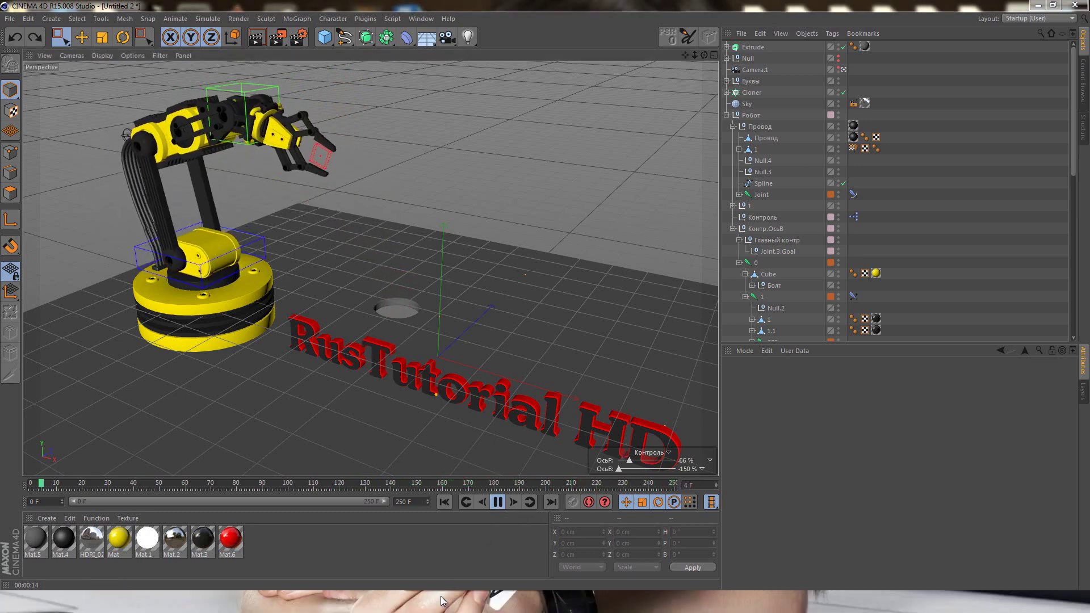
{"action": "left_click", "coordinate": [443, 593]}
{"action": "left_click", "coordinate": [500, 503]}
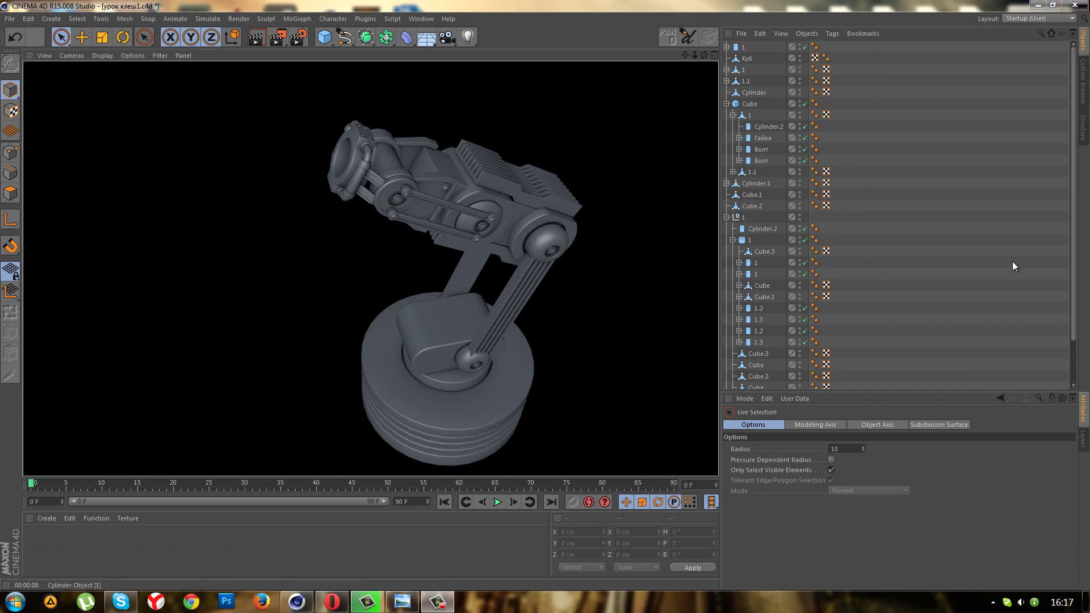
Collapse the Cube and 1 groups in the Object Manager and bring up the primitives list.
{"action": "left_click", "coordinate": [727, 103]}
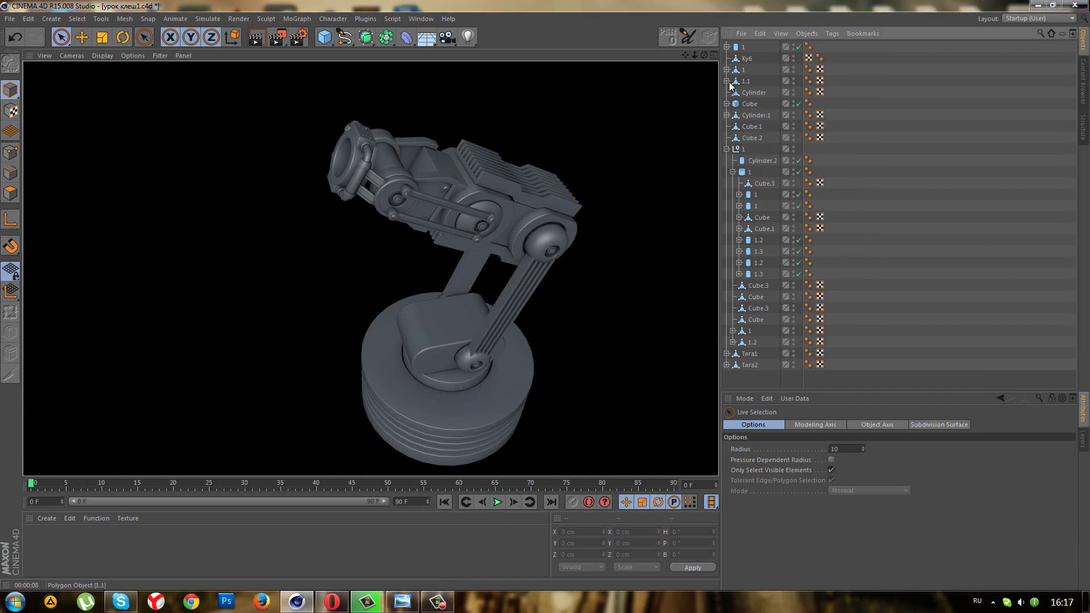
{"action": "left_click", "coordinate": [734, 172]}
{"action": "scroll", "coordinate": [321, 97], "scroll_direction": "up", "scroll_amount": 3}
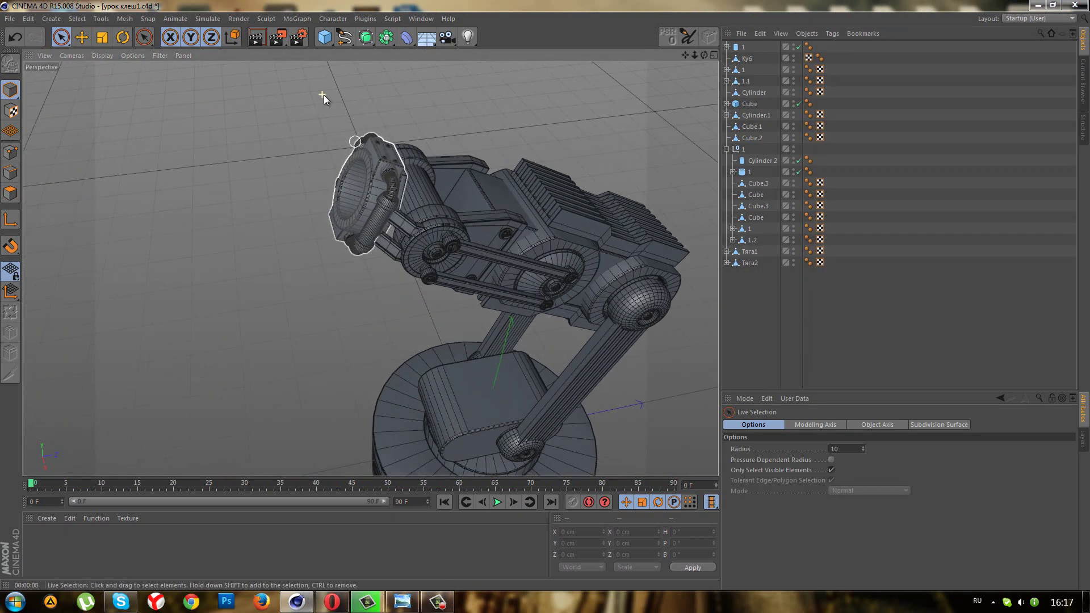
{"action": "scroll", "coordinate": [422, 189], "scroll_direction": "up", "scroll_amount": 2}
{"action": "left_click_drag", "start_coordinate": [422, 190], "coordinate": [397, 170], "text": "alt"}
{"action": "scroll", "coordinate": [396, 168], "scroll_direction": "up", "scroll_amount": 2}
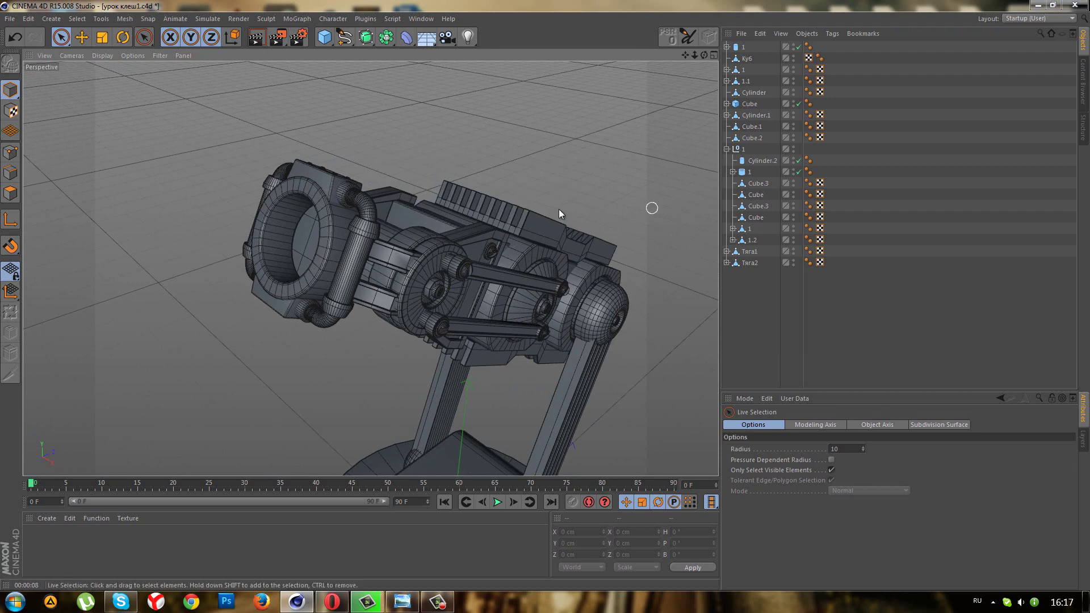
{"action": "left_click_drag", "start_coordinate": [325, 37], "coordinate": [485, 55]}
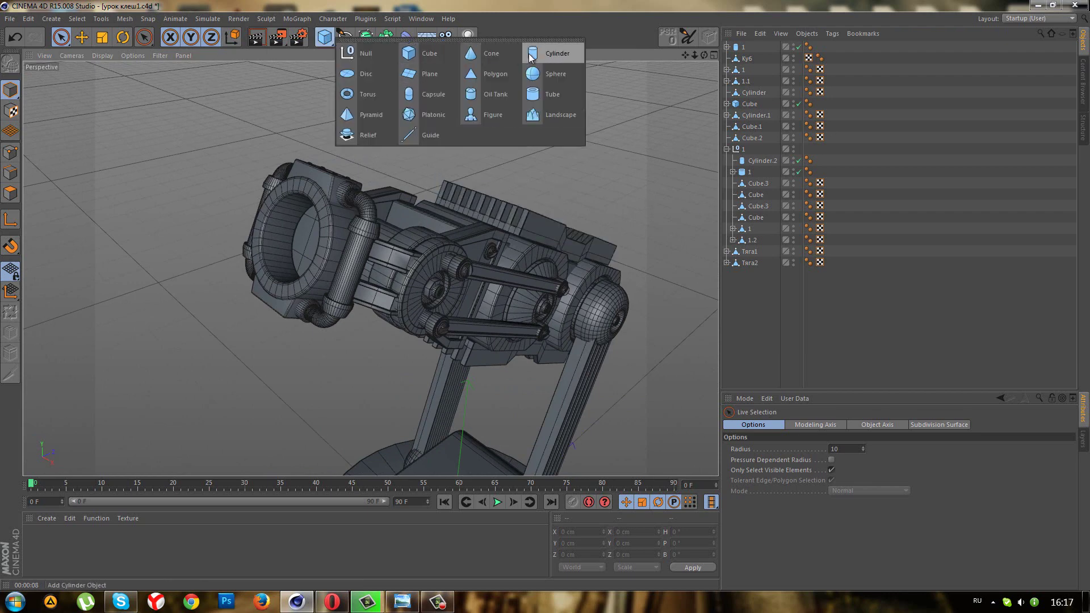
Add a cylinder inside group 1 and orient it along +Z.
{"action": "left_click", "coordinate": [551, 53]}
{"action": "left_click_drag", "start_coordinate": [751, 51], "coordinate": [747, 185]}
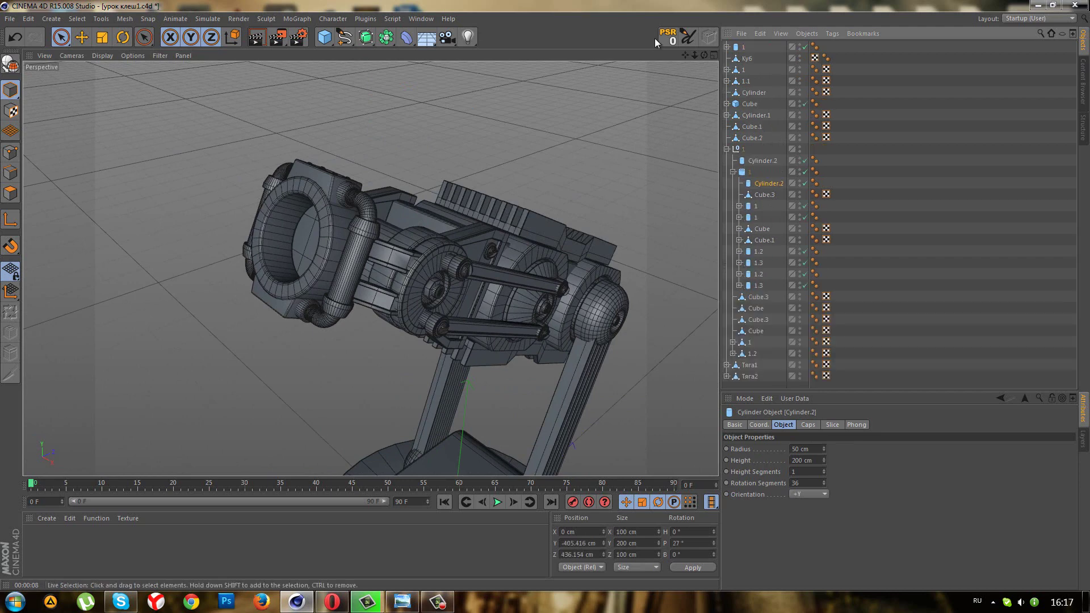
{"action": "left_click", "coordinate": [799, 496]}
{"action": "left_click", "coordinate": [803, 506]}
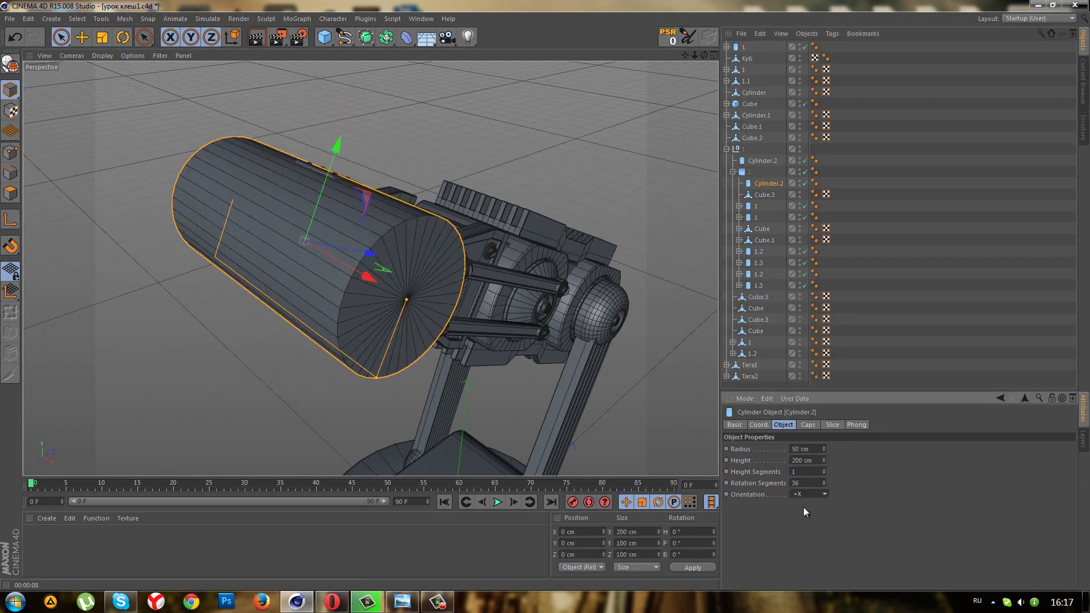
{"action": "left_click", "coordinate": [806, 493]}
{"action": "left_click", "coordinate": [809, 551]}
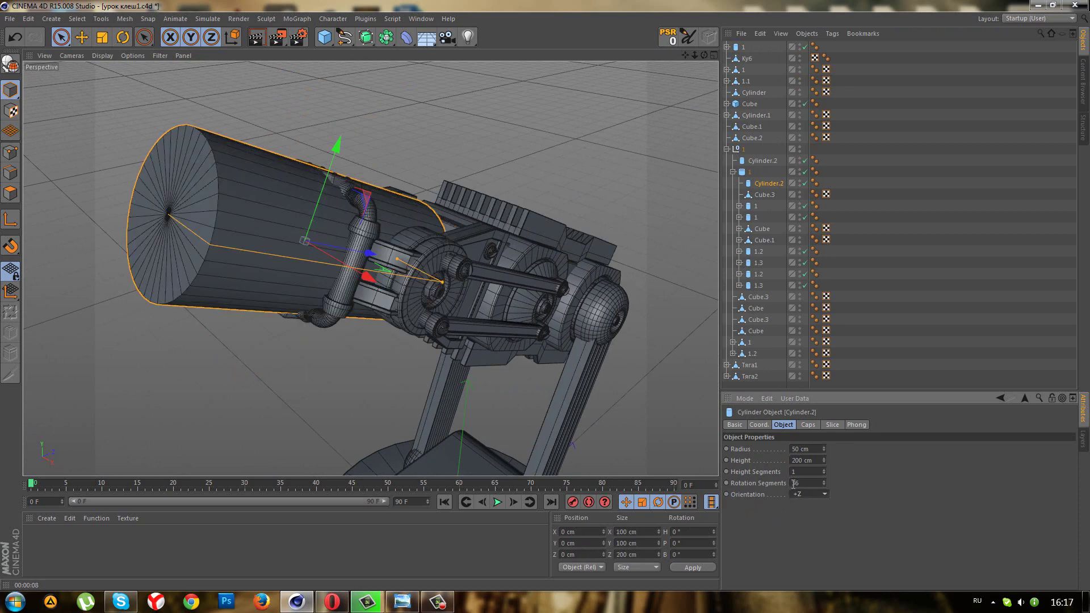
Reduce the cylinder radius to 29 cm, trying a thin 10 cm height.
{"action": "left_click_drag", "start_coordinate": [824, 451], "coordinate": [824, 450]}
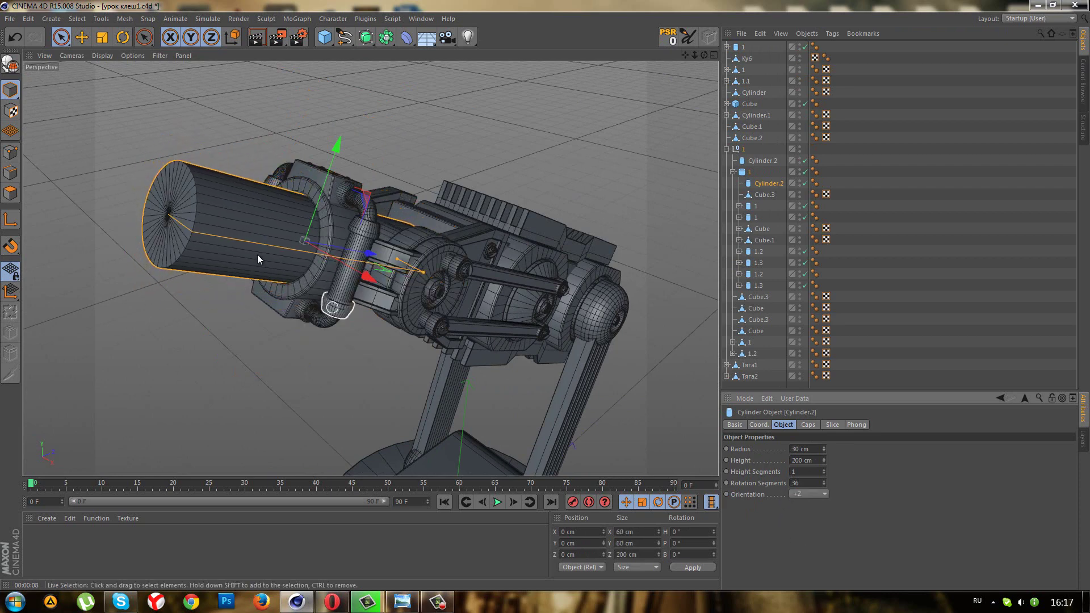
{"action": "scroll", "coordinate": [304, 227], "scroll_direction": "up", "scroll_amount": 3}
{"action": "scroll", "coordinate": [304, 237], "scroll_direction": "up", "scroll_amount": 2}
{"action": "scroll", "coordinate": [306, 235], "scroll_direction": "up", "scroll_amount": 2}
{"action": "left_click_drag", "start_coordinate": [307, 234], "coordinate": [356, 249], "text": "alt"}
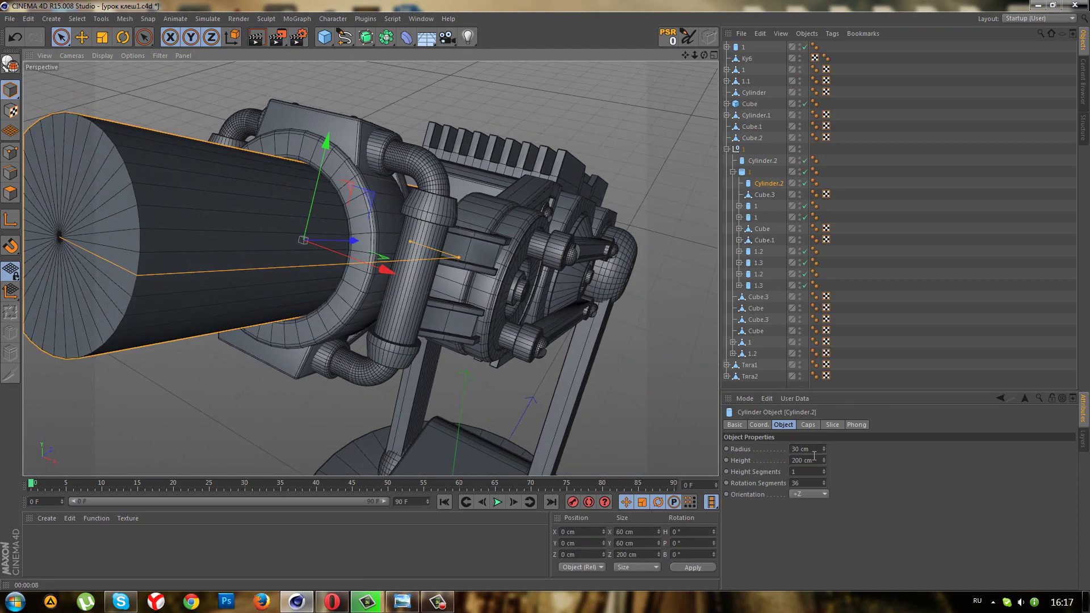
{"action": "left_click", "coordinate": [814, 457]}
{"action": "type", "text": "10"}
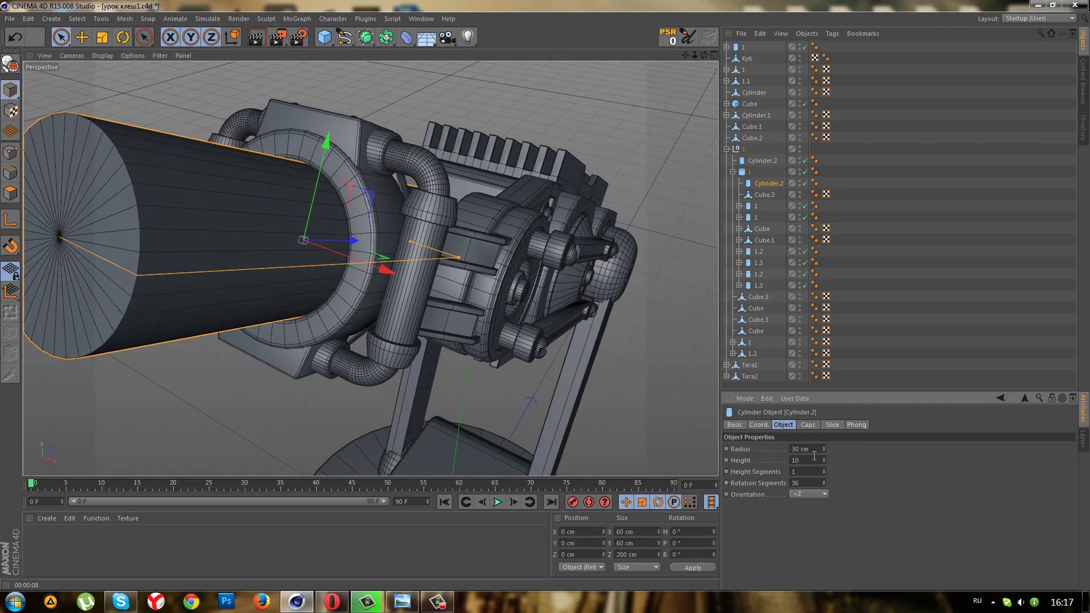
{"action": "key", "text": "Return"}
{"action": "mouse_move", "coordinate": [258, 284]}
{"action": "left_mouse_down", "text": "alt"}
{"action": "mouse_move", "coordinate": [151, 135]}
{"action": "mouse_move", "coordinate": [273, 188]}
{"action": "left_mouse_up", "text": "alt"}
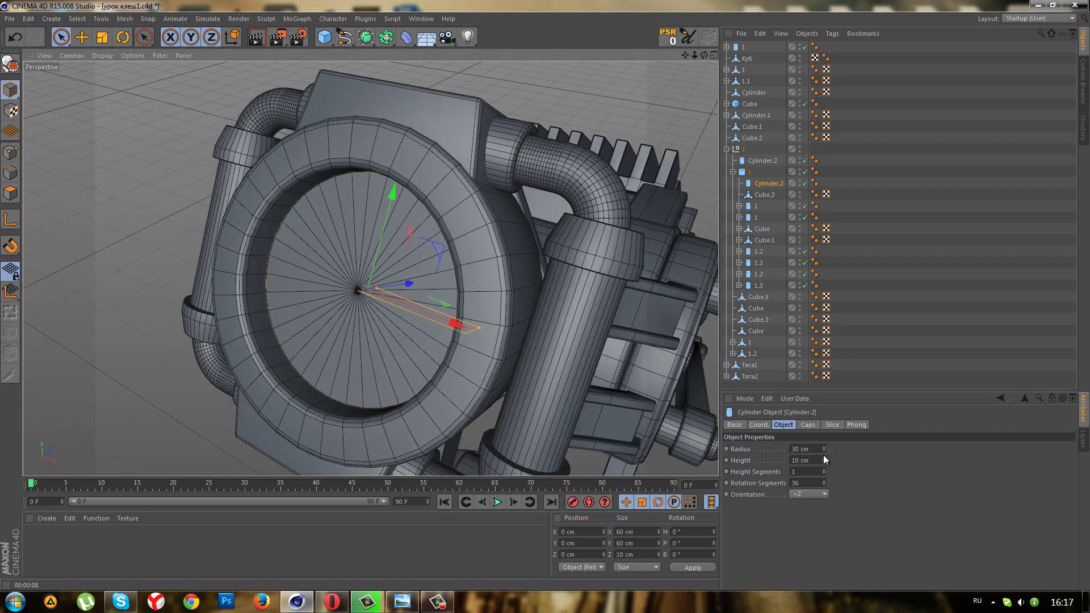
{"action": "left_click", "coordinate": [825, 451]}
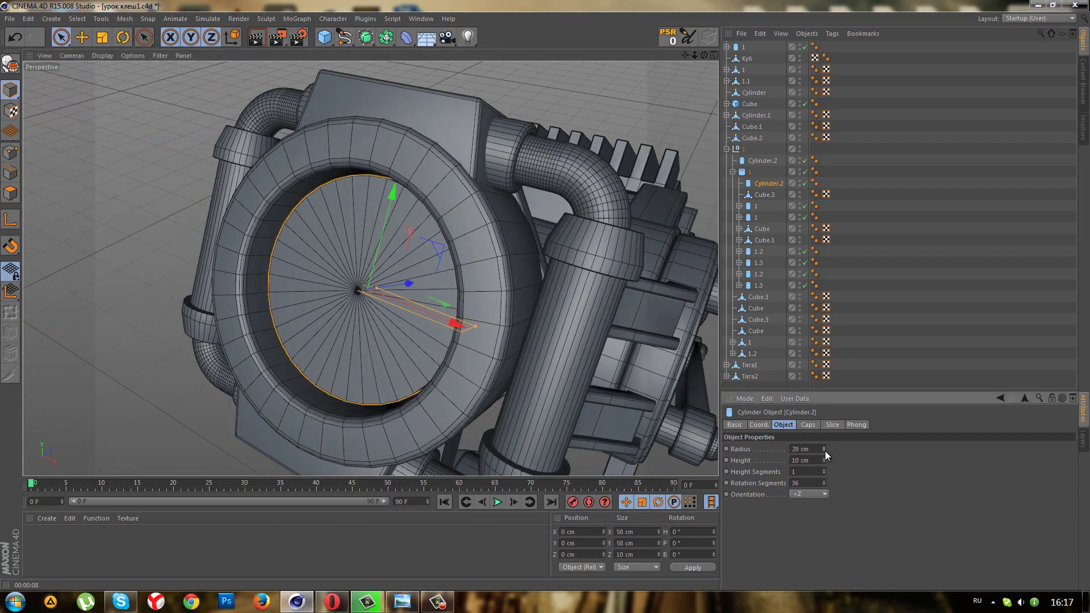
Deepen the cylinder to 25 cm and slide it along Z into the head's front ring.
{"action": "mouse_move", "coordinate": [498, 383]}
{"action": "left_mouse_down", "text": "alt"}
{"action": "mouse_move", "coordinate": [581, 361]}
{"action": "mouse_move", "coordinate": [601, 334]}
{"action": "mouse_move", "coordinate": [623, 357]}
{"action": "mouse_move", "coordinate": [618, 365]}
{"action": "mouse_move", "coordinate": [604, 349]}
{"action": "mouse_move", "coordinate": [560, 350]}
{"action": "mouse_move", "coordinate": [632, 368]}
{"action": "mouse_move", "coordinate": [714, 421]}
{"action": "left_mouse_up", "text": "alt"}
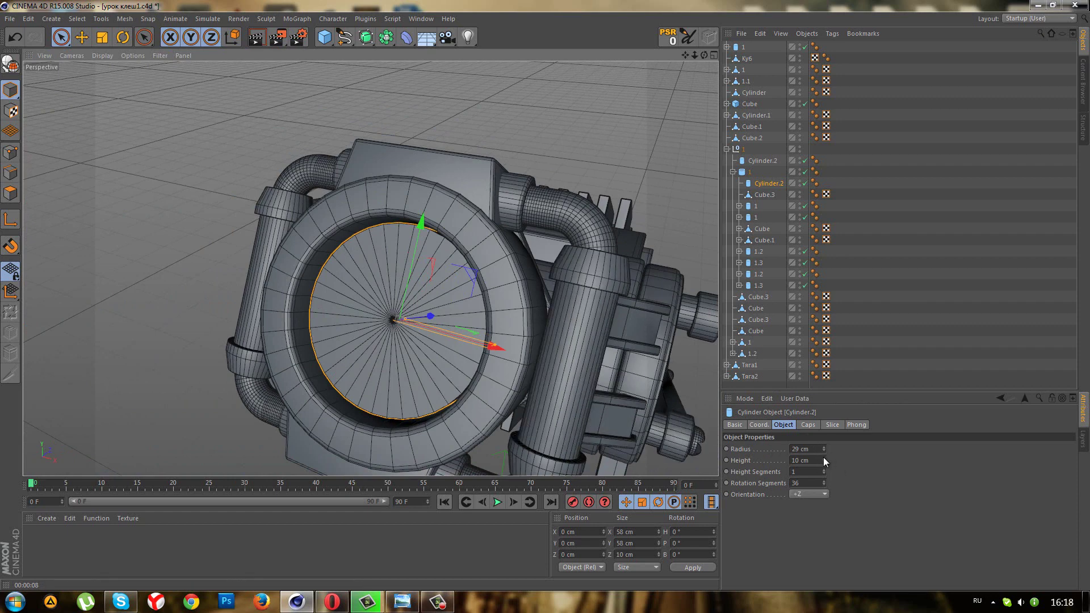
{"action": "left_click_drag", "start_coordinate": [824, 458], "coordinate": [824, 453]}
{"action": "mouse_move", "coordinate": [506, 364]}
{"action": "left_mouse_down", "text": "alt"}
{"action": "mouse_move", "coordinate": [522, 272]}
{"action": "mouse_move", "coordinate": [491, 273]}
{"action": "mouse_move", "coordinate": [499, 267]}
{"action": "left_mouse_up", "text": "alt"}
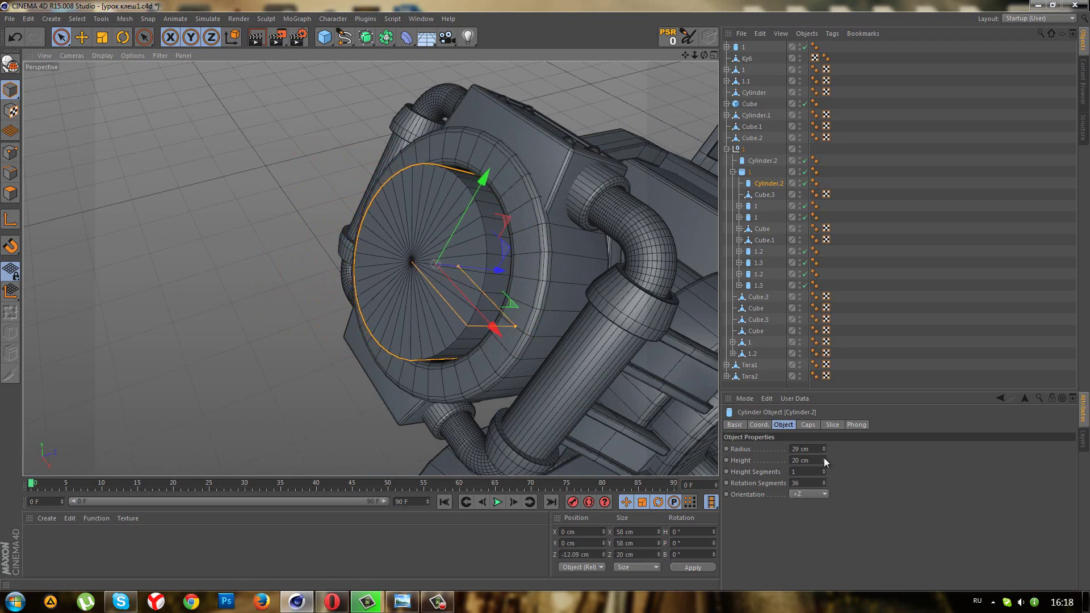
{"action": "left_click_drag", "start_coordinate": [823, 457], "coordinate": [824, 457]}
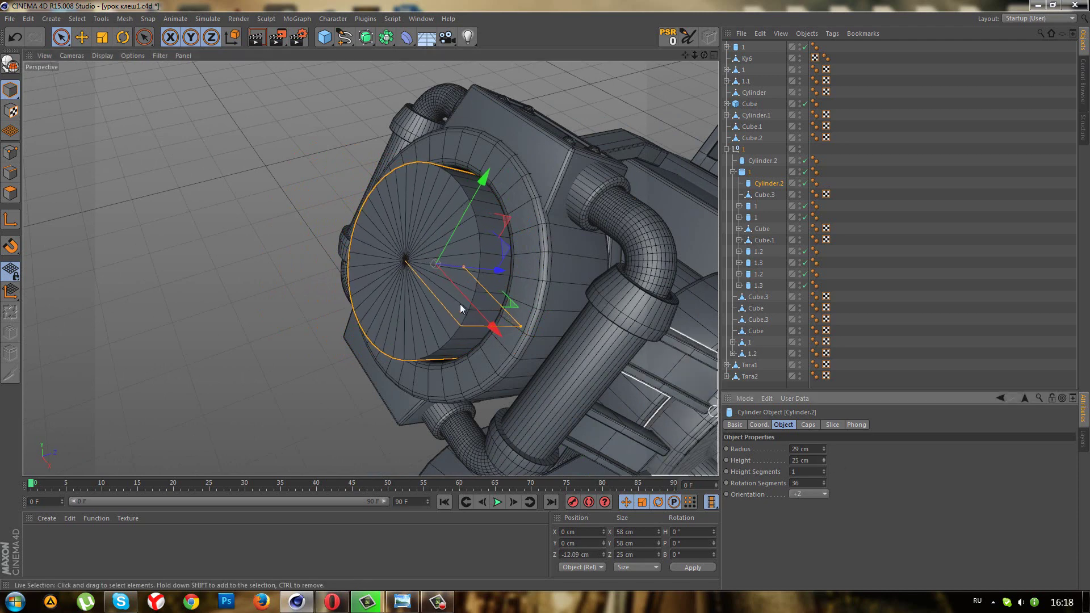
{"action": "left_click_drag", "start_coordinate": [495, 273], "coordinate": [393, 243]}
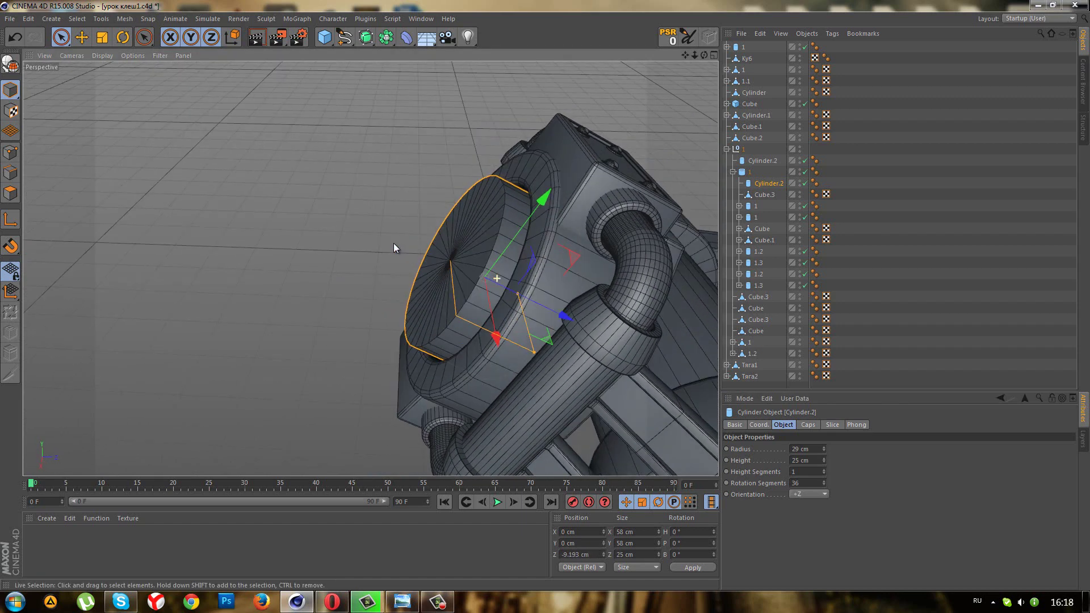
Fillet the cylinder's cap edges with 3 segments and a 1 cm radius.
{"action": "left_click", "coordinate": [807, 425]}
{"action": "left_click", "coordinate": [764, 474]}
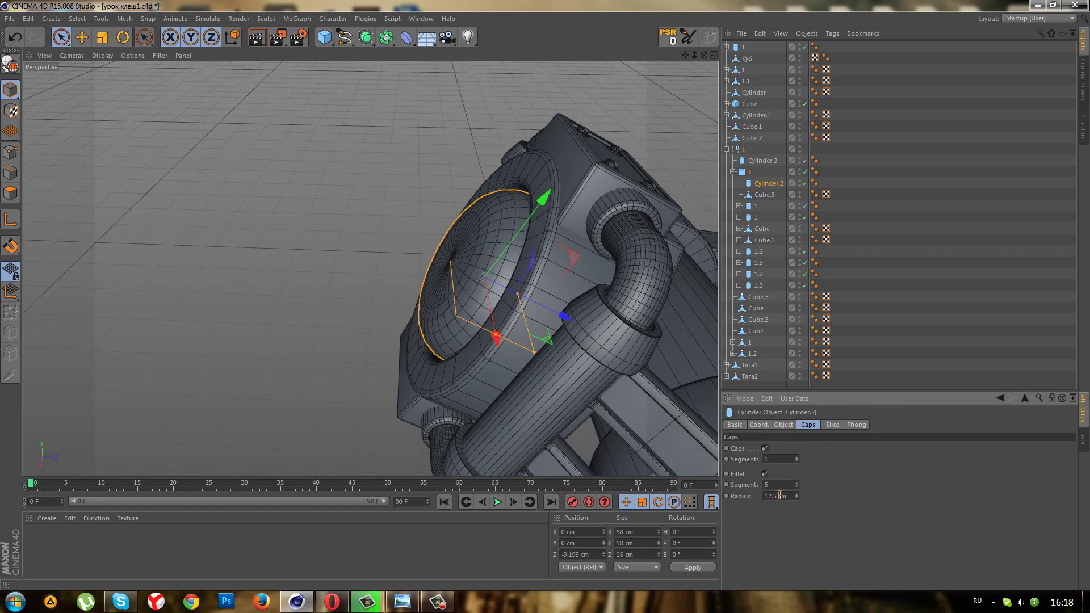
{"action": "type", "text": "1"}
{"action": "left_click", "coordinate": [796, 488]}
{"action": "left_click", "coordinate": [795, 488]}
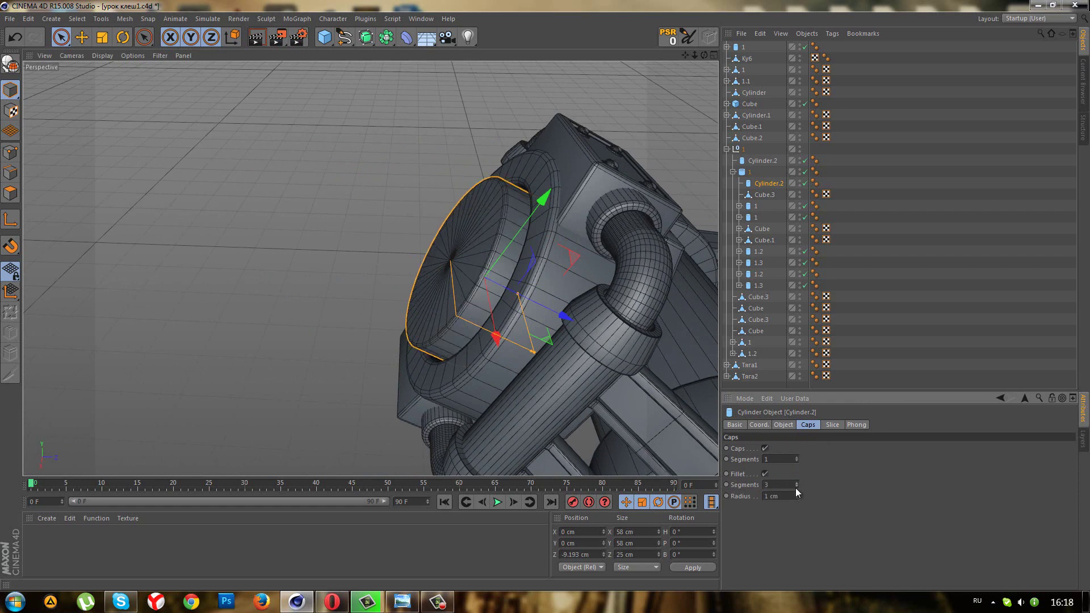
{"action": "left_click", "coordinate": [855, 362]}
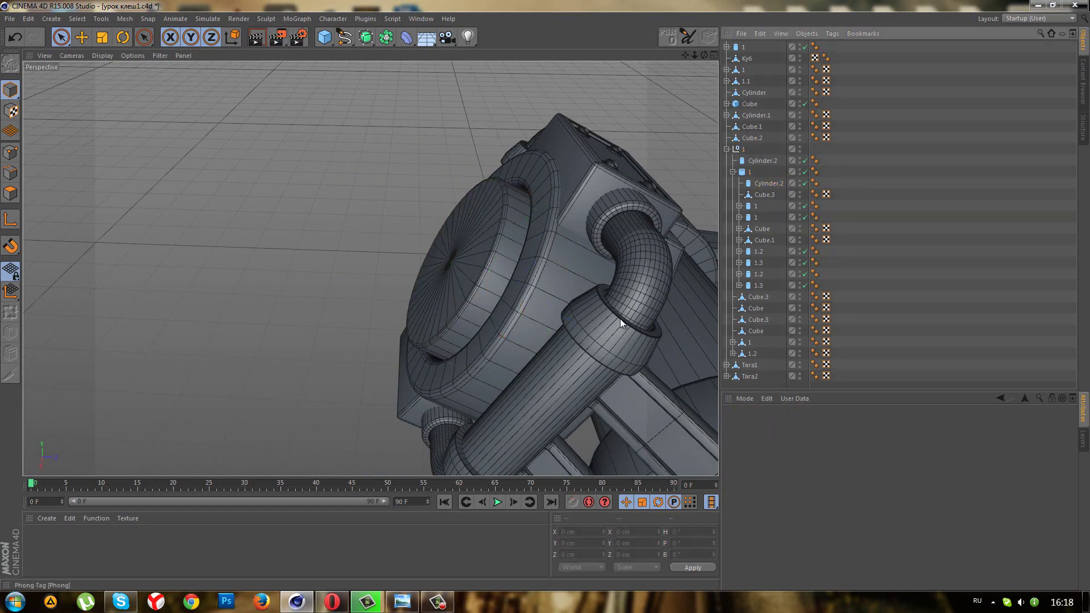
{"action": "mouse_move", "coordinate": [480, 288]}
{"action": "left_mouse_down", "text": "alt"}
{"action": "mouse_move", "coordinate": [614, 175]}
{"action": "mouse_move", "coordinate": [612, 293]}
{"action": "mouse_move", "coordinate": [507, 301]}
{"action": "mouse_move", "coordinate": [517, 284]}
{"action": "mouse_move", "coordinate": [649, 287]}
{"action": "left_mouse_up", "text": "alt"}
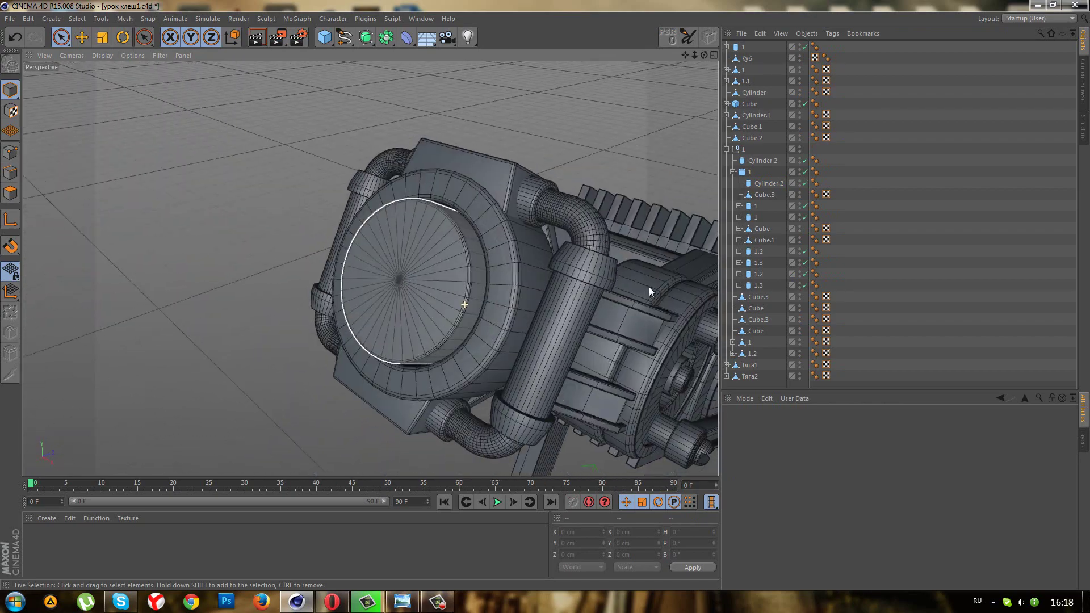
Move Cylinder.2 out of group 1 to top level and forward in front of the head.
{"action": "left_click", "coordinate": [431, 264]}
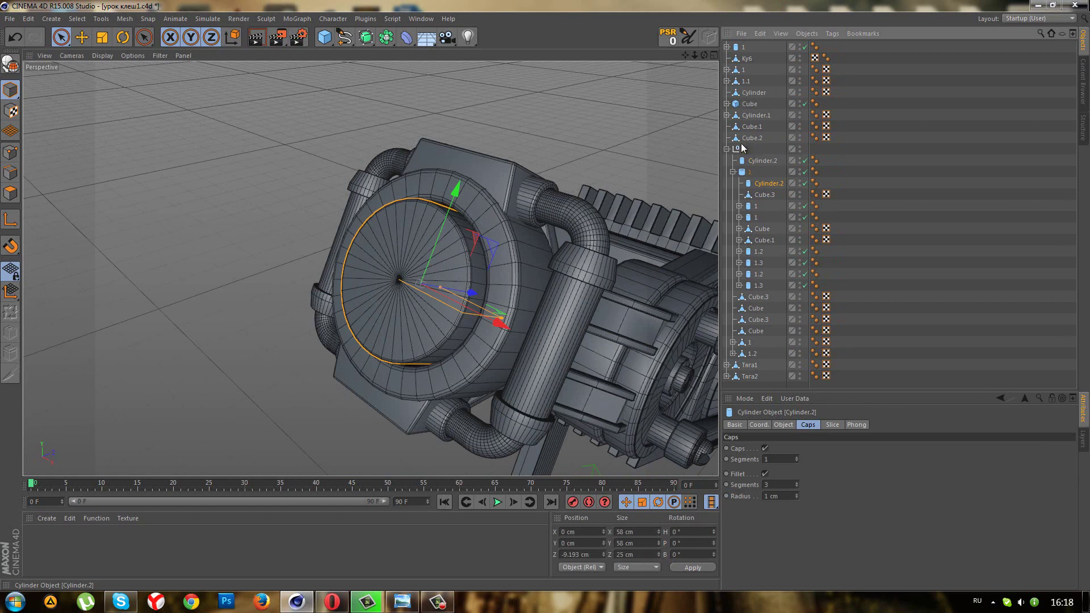
{"action": "left_click_drag", "start_coordinate": [742, 147], "coordinate": [740, 150]}
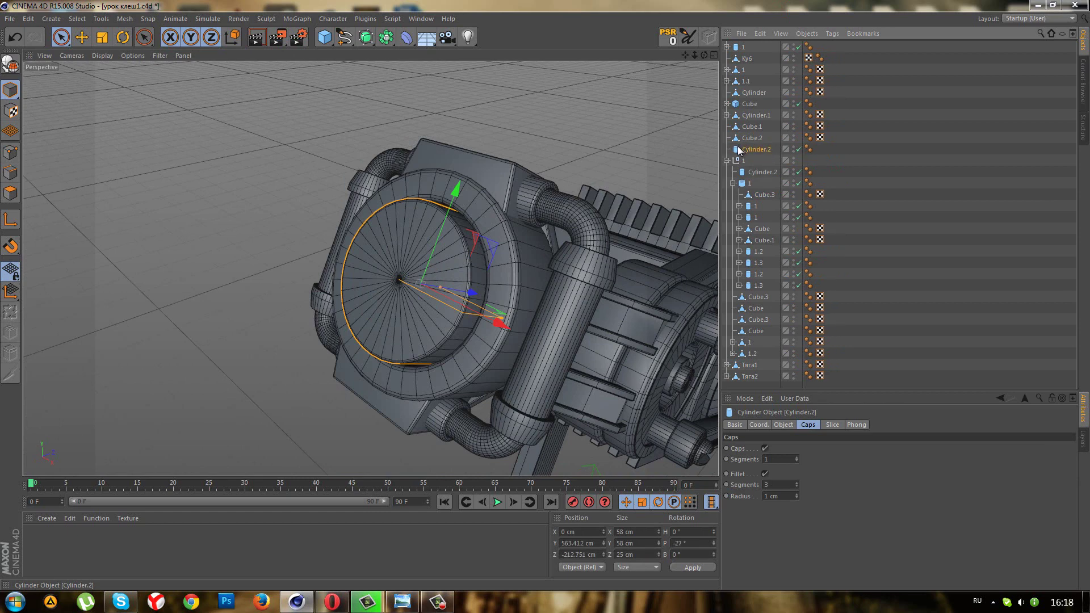
{"action": "left_click", "coordinate": [760, 425]}
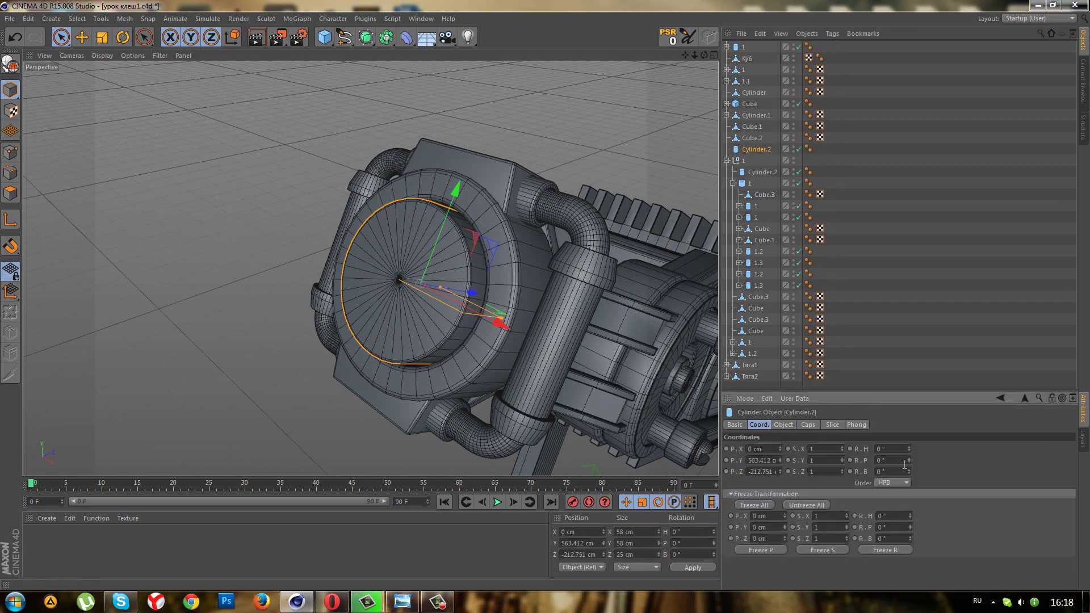
{"action": "left_click_drag", "start_coordinate": [506, 266], "coordinate": [396, 284]}
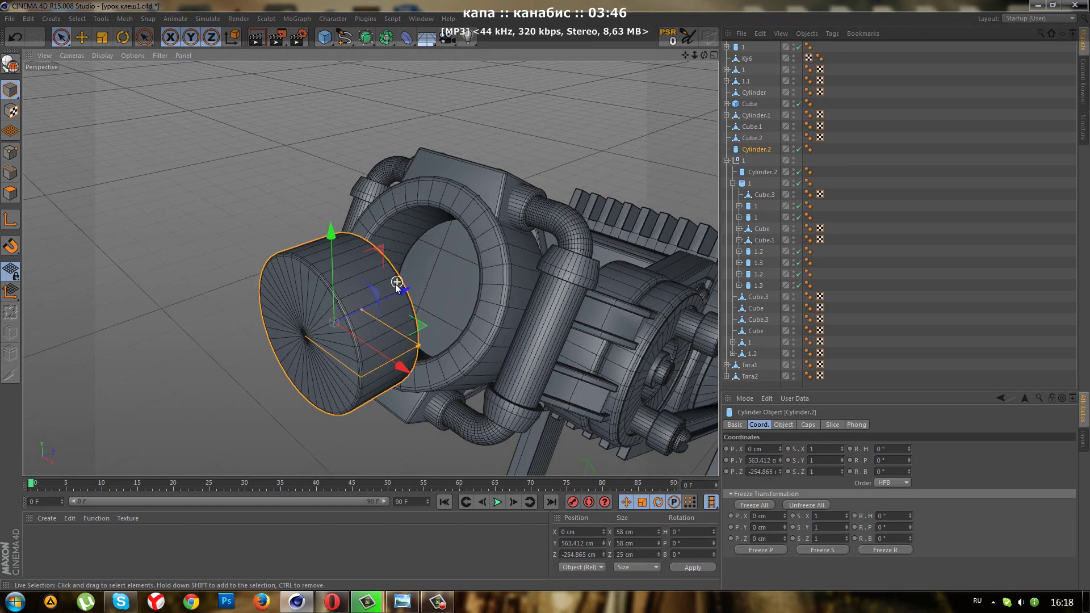
Maximize the Front view and centre the cylinder in it.
{"action": "middle_click", "coordinate": [396, 284]}
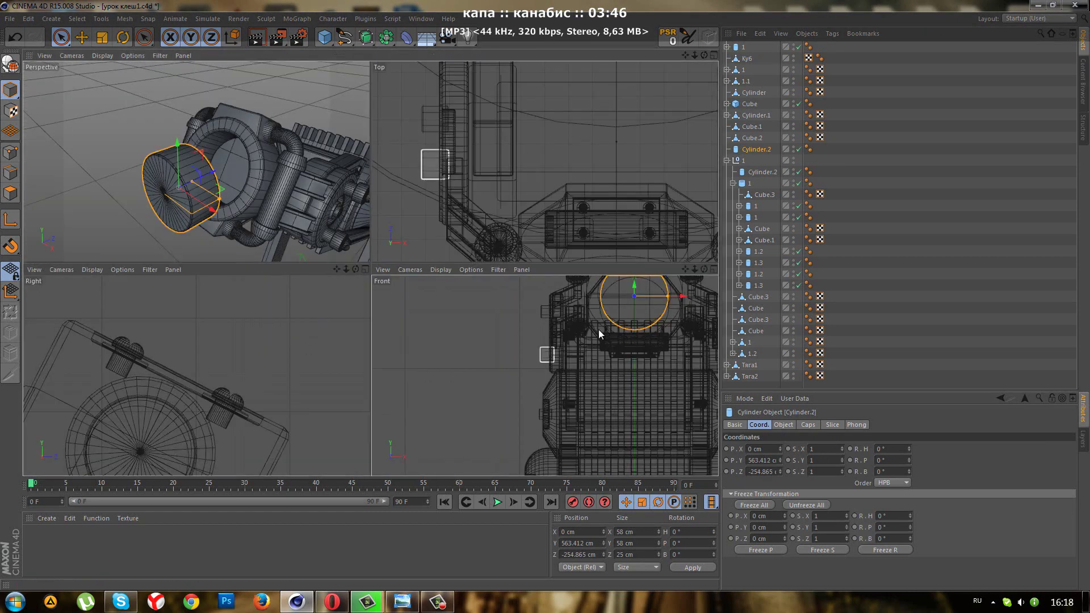
{"action": "middle_click", "coordinate": [571, 331]}
{"action": "scroll", "coordinate": [571, 331], "scroll_direction": "up", "scroll_amount": 2}
{"action": "scroll", "coordinate": [599, 250], "scroll_direction": "up", "scroll_amount": 2}
{"action": "middle_click_drag", "start_coordinate": [553, 356], "coordinate": [509, 351], "text": "alt"}
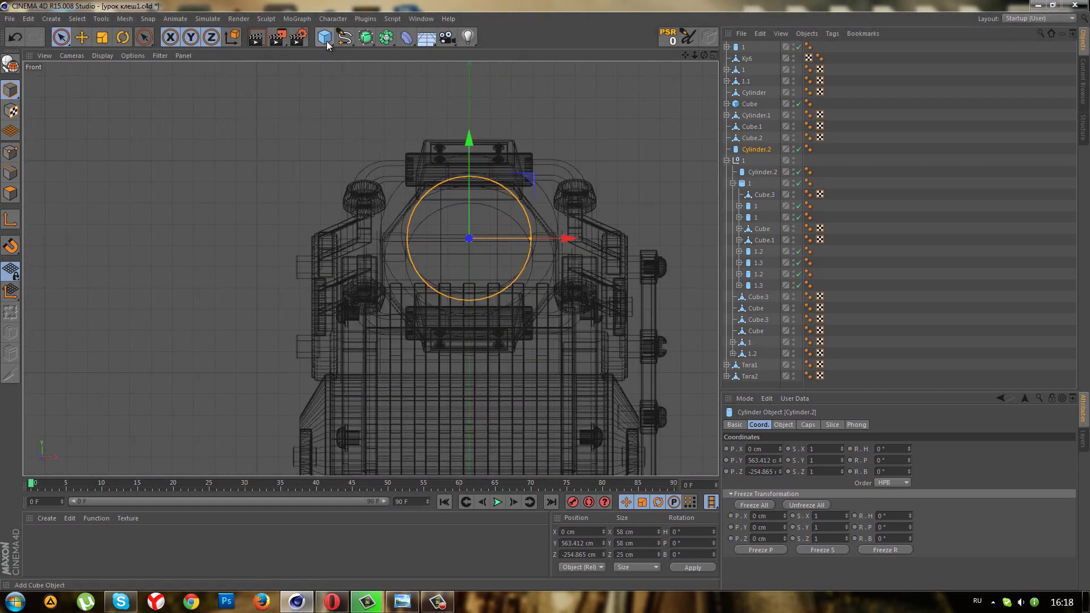
Add Cube.3 under Cylinder.2 and flatten it to a 47 cm tall band across the circle.
{"action": "left_click", "coordinate": [326, 41]}
{"action": "left_click_drag", "start_coordinate": [748, 167], "coordinate": [749, 151]}
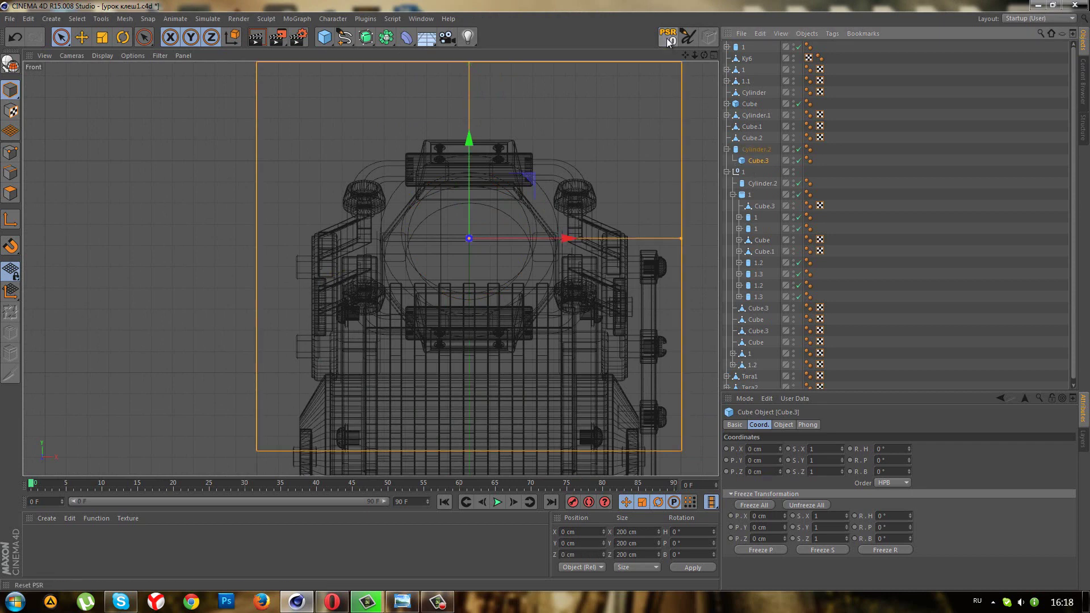
{"action": "scroll", "coordinate": [478, 76], "scroll_direction": "down", "scroll_amount": 2}
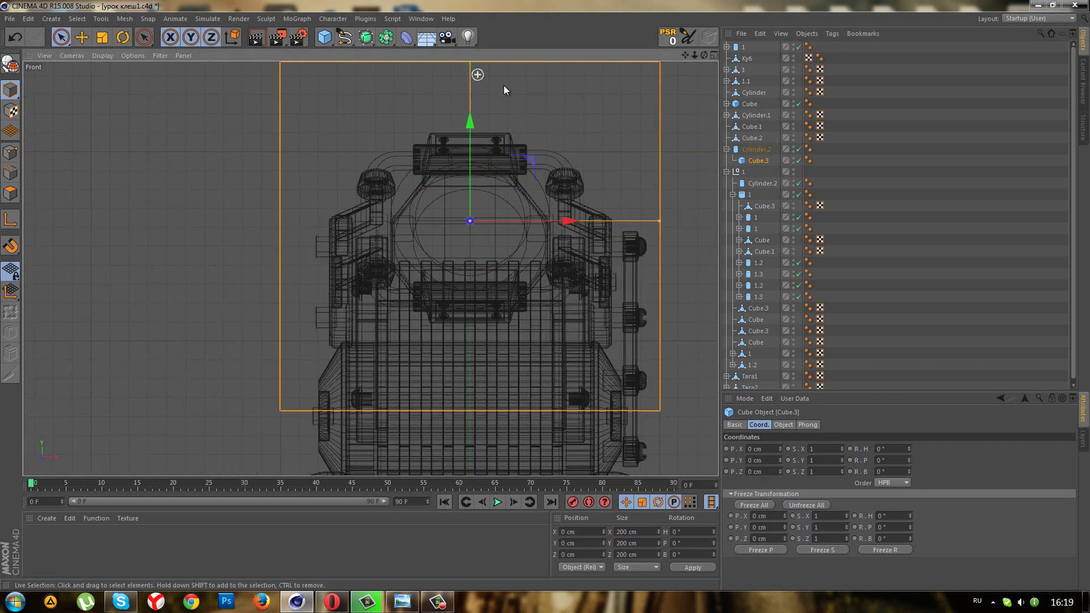
{"action": "left_click_drag", "start_coordinate": [480, 76], "coordinate": [490, 223]}
{"action": "left_click", "coordinate": [746, 150]}
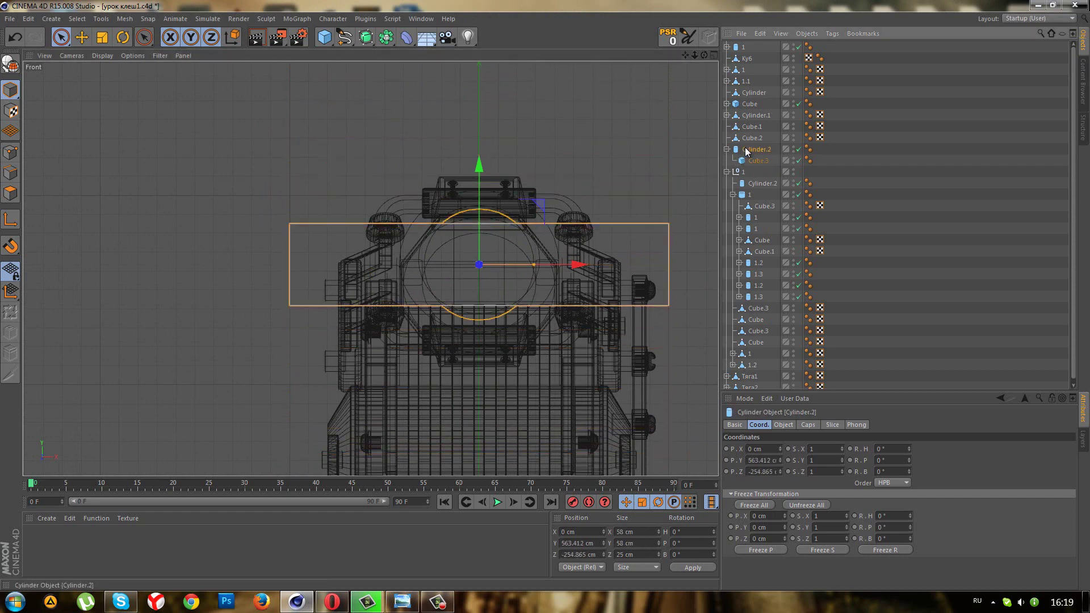
{"action": "scroll", "coordinate": [534, 239], "scroll_direction": "up", "scroll_amount": 2}
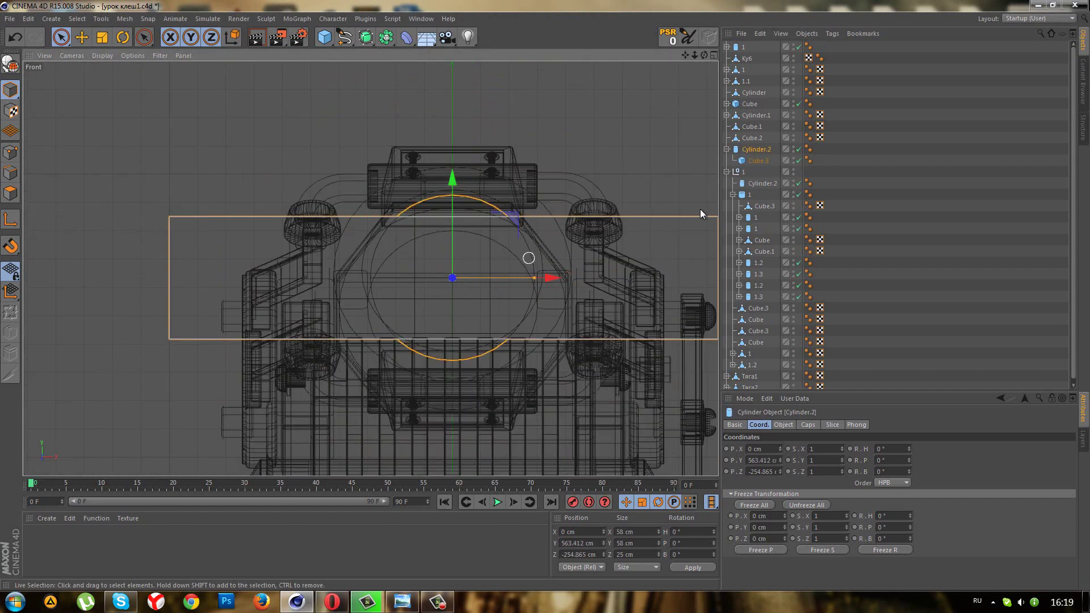
{"action": "left_click", "coordinate": [758, 161]}
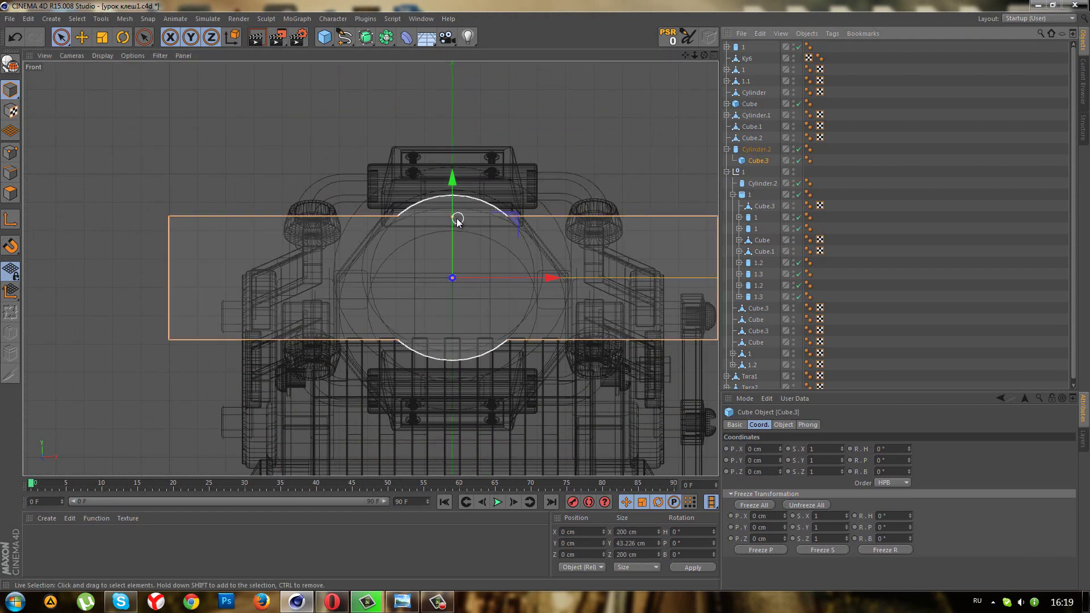
{"action": "left_click_drag", "start_coordinate": [458, 220], "coordinate": [458, 216]}
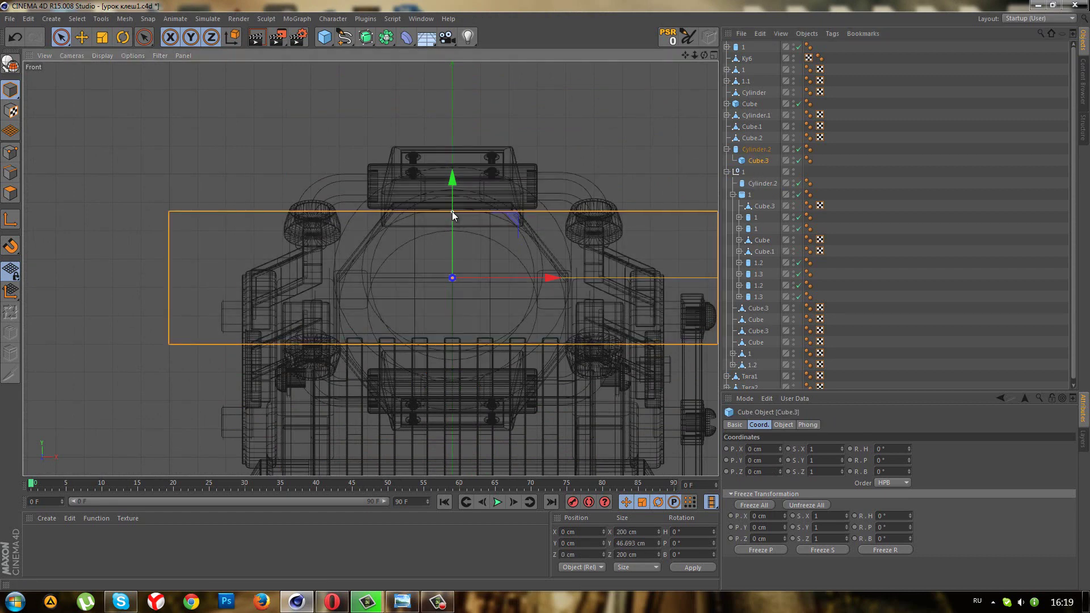
{"action": "left_click", "coordinate": [744, 150]}
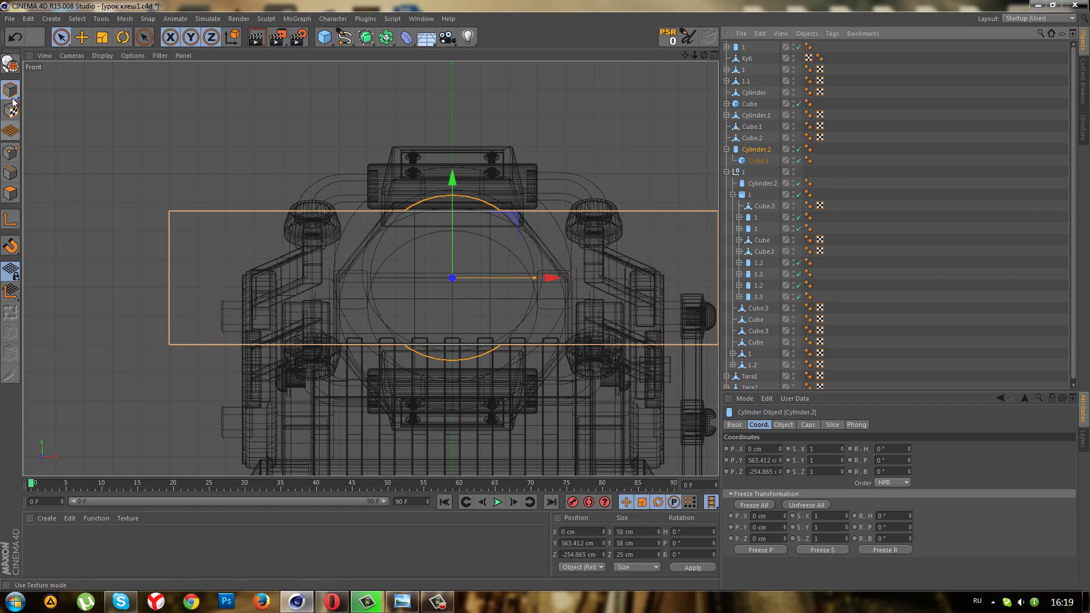
Make Cylinder.2 editable in Points mode and set the Knife tool to Line mode.
{"action": "left_click", "coordinate": [12, 66]}
{"action": "left_click", "coordinate": [11, 152]}
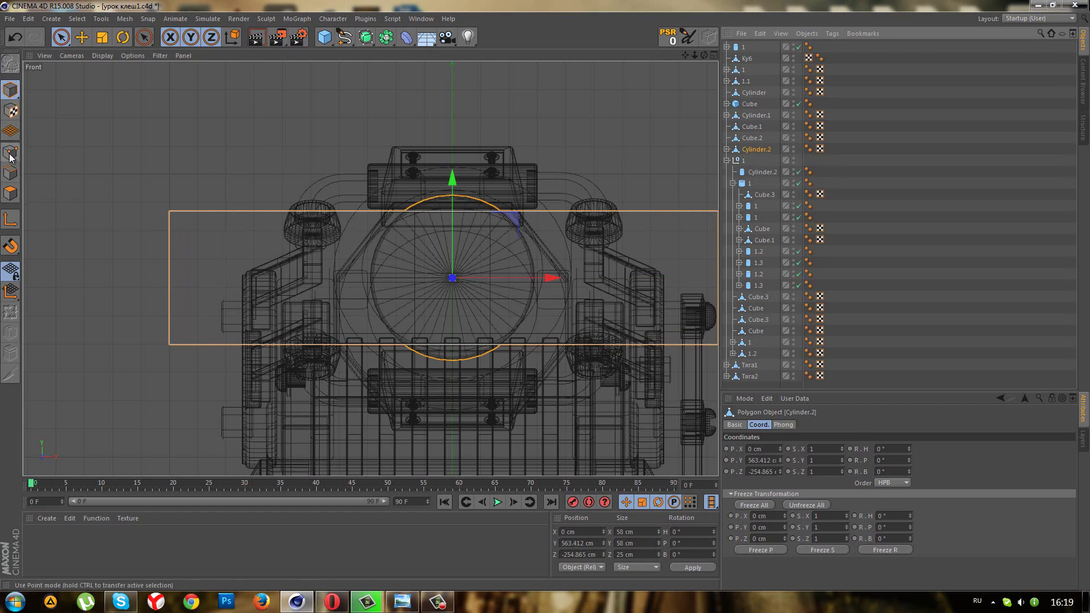
{"action": "left_click", "coordinate": [8, 380]}
{"action": "left_click", "coordinate": [765, 440]}
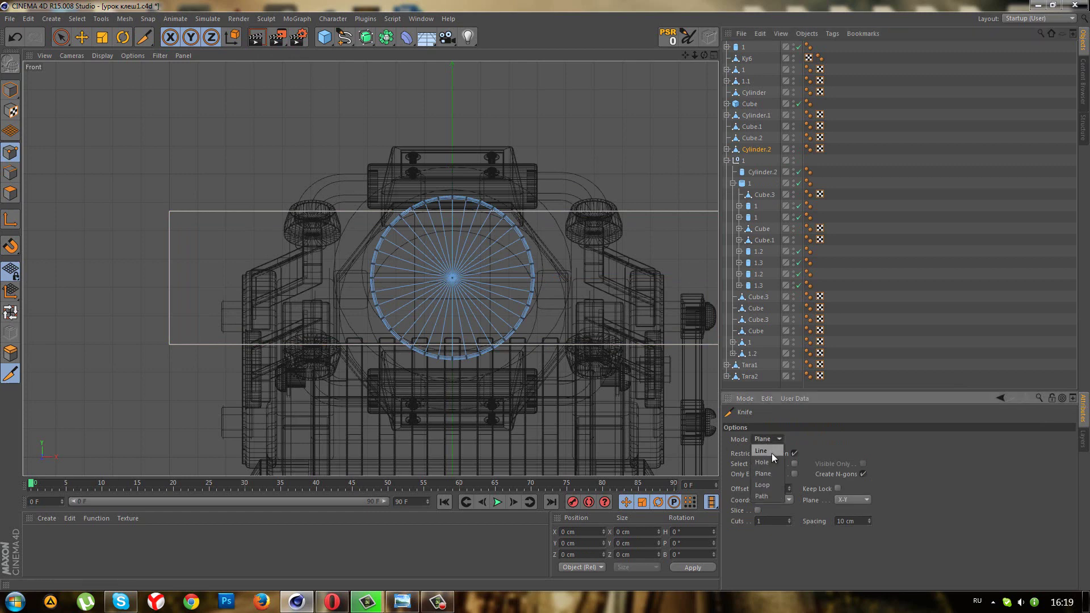
{"action": "scroll", "coordinate": [381, 217], "scroll_direction": "up", "scroll_amount": 2}
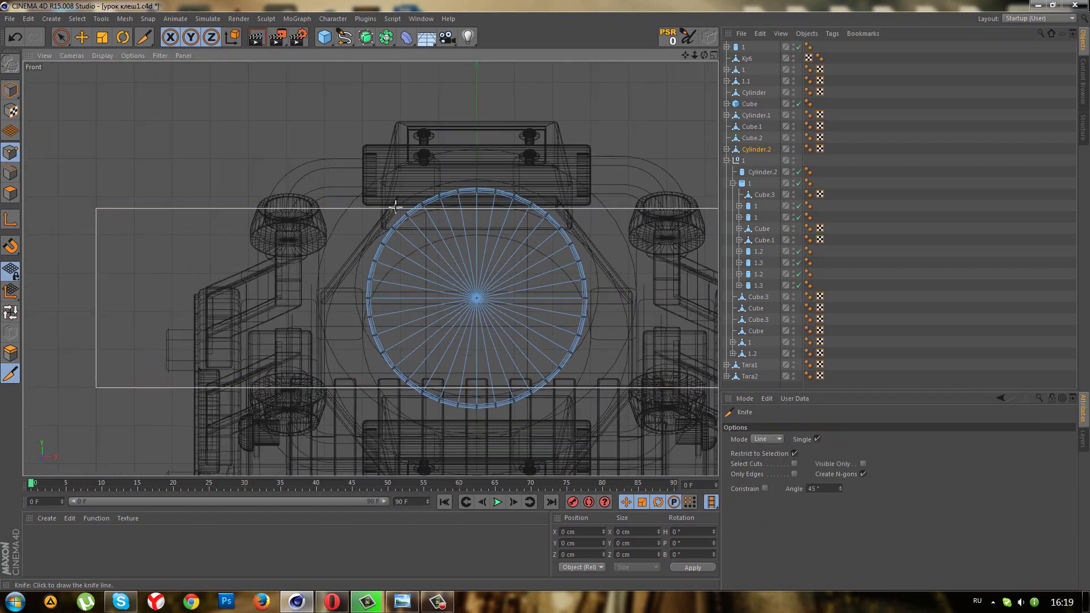
{"action": "scroll", "coordinate": [381, 217], "scroll_direction": "up", "scroll_amount": 2}
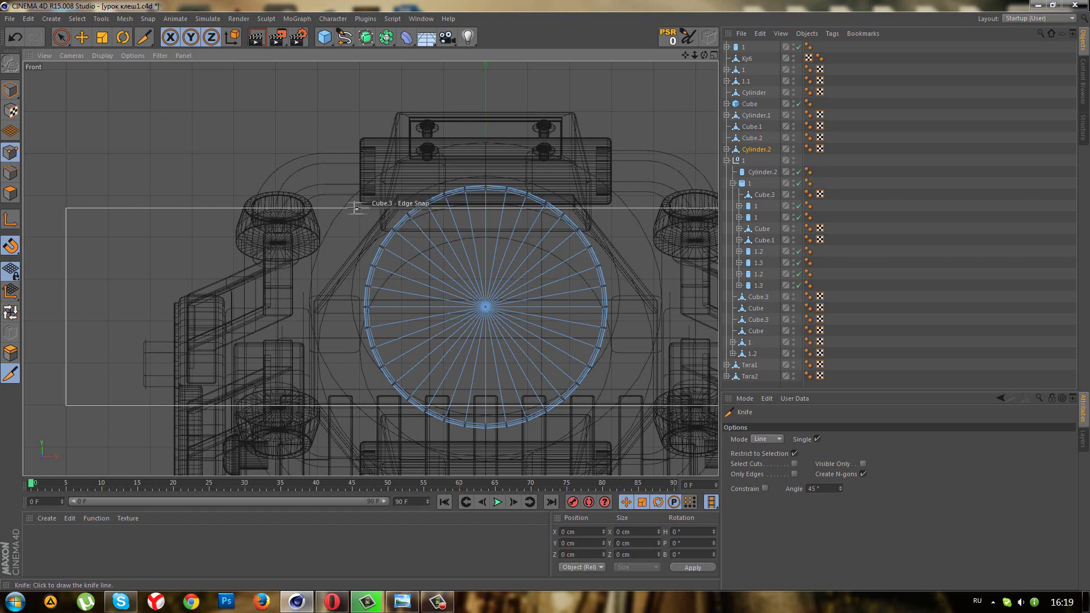
Knife two straight cuts across the circle along the band's top and bottom edges.
{"action": "left_click", "coordinate": [353, 208]}
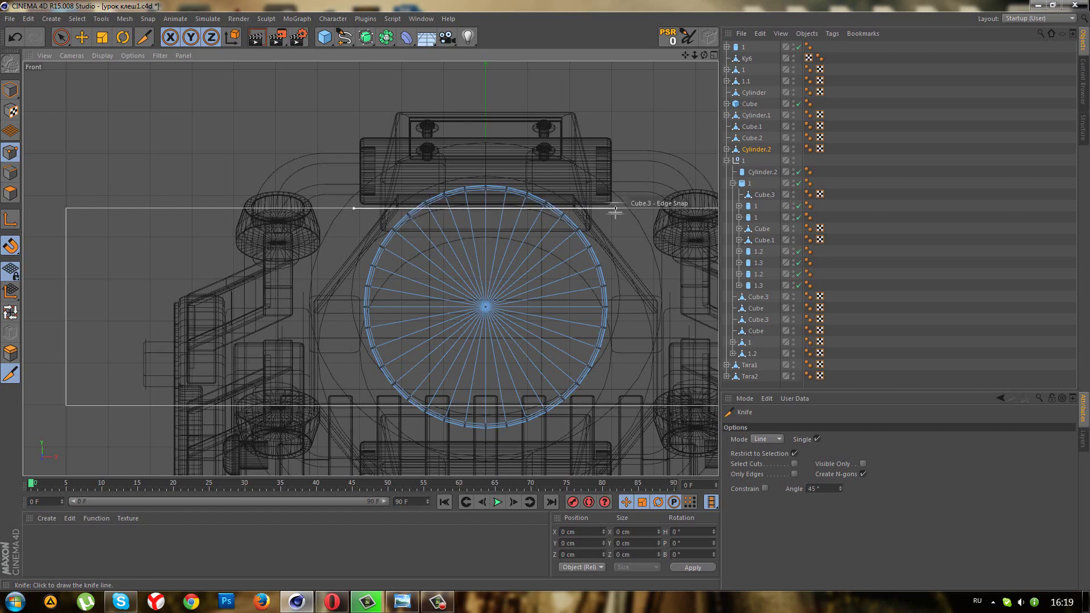
{"action": "left_click", "coordinate": [615, 210]}
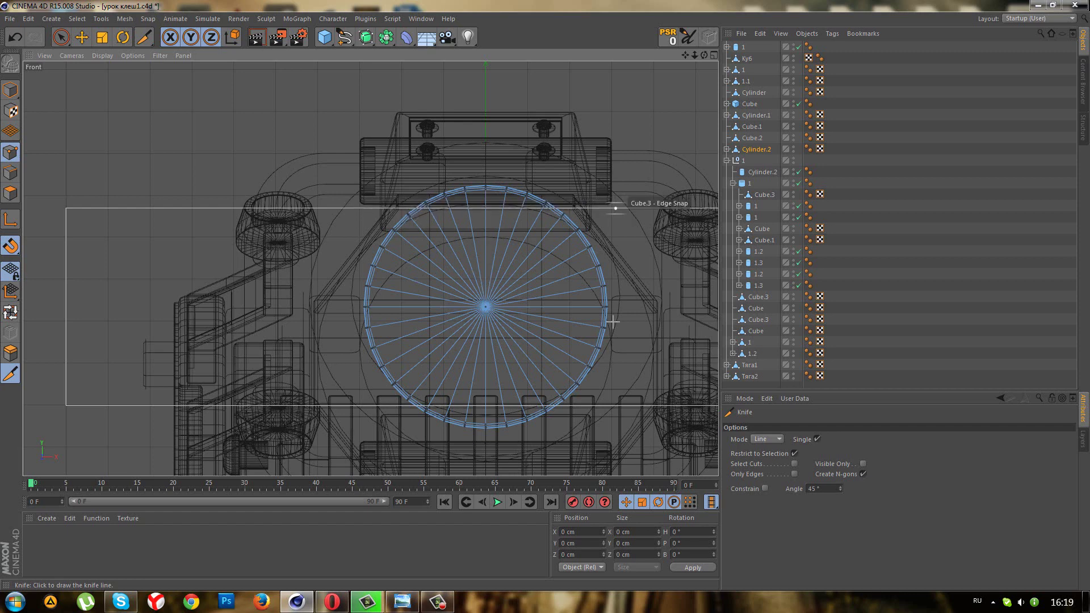
{"action": "left_click", "coordinate": [606, 404]}
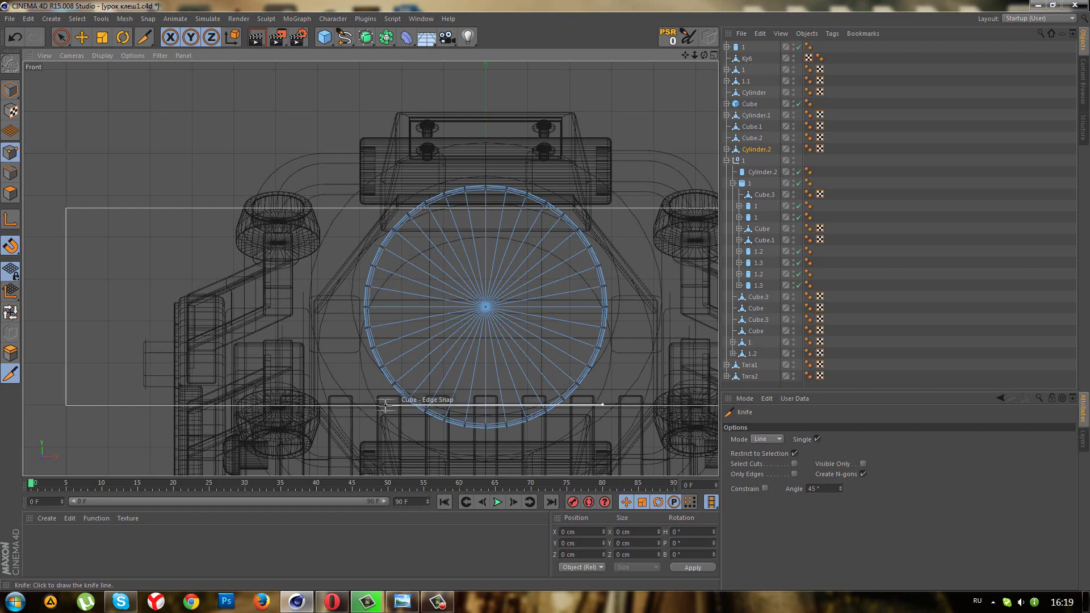
{"action": "left_click", "coordinate": [385, 404]}
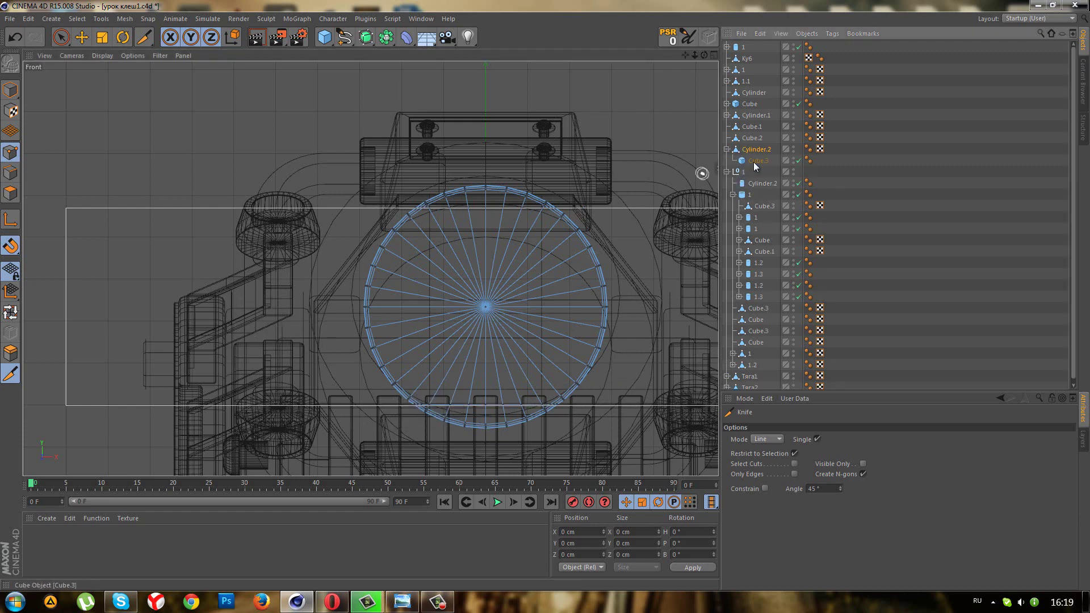
{"action": "left_click", "coordinate": [754, 161]}
Box-select and delete the polygons above the top cut.
{"action": "left_click", "coordinate": [755, 150]}
{"action": "scroll", "coordinate": [321, 288], "scroll_direction": "down", "scroll_amount": 1}
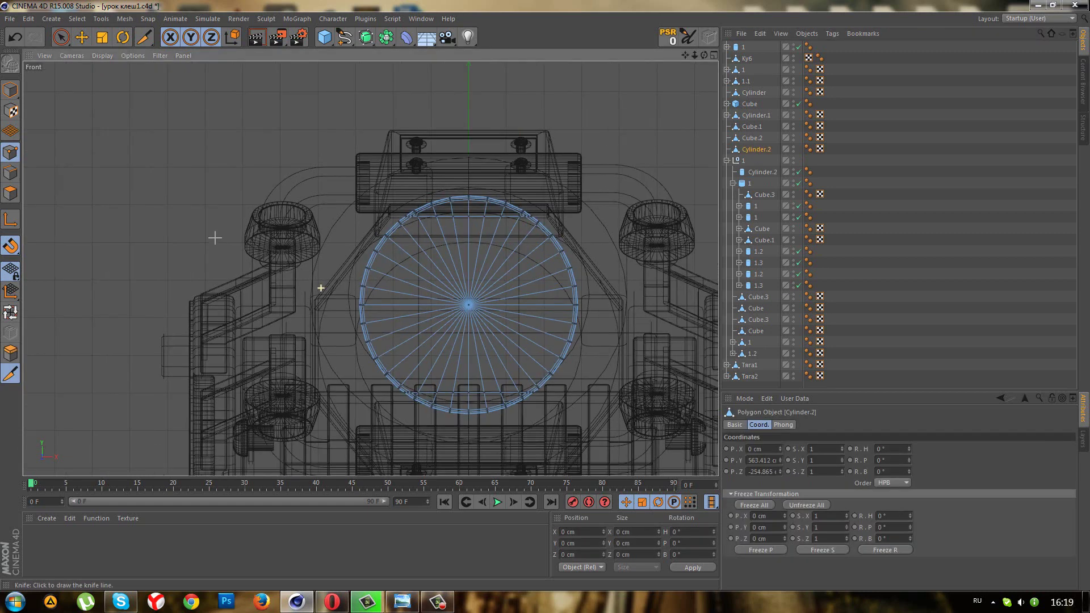
{"action": "left_click_drag", "start_coordinate": [60, 37], "coordinate": [108, 73]}
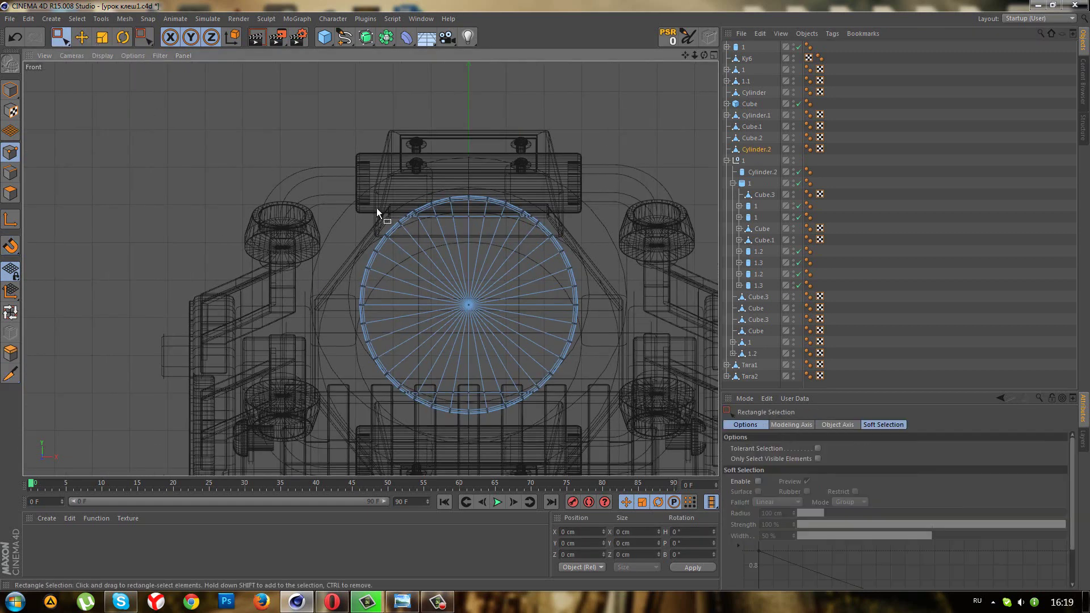
{"action": "scroll", "coordinate": [378, 208], "scroll_direction": "up", "scroll_amount": 1}
{"action": "scroll", "coordinate": [378, 208], "scroll_direction": "up", "scroll_amount": 1}
{"action": "scroll", "coordinate": [387, 200], "scroll_direction": "up", "scroll_amount": 1}
{"action": "left_click_drag", "start_coordinate": [372, 149], "coordinate": [663, 217]}
{"action": "key", "text": "Delete"}
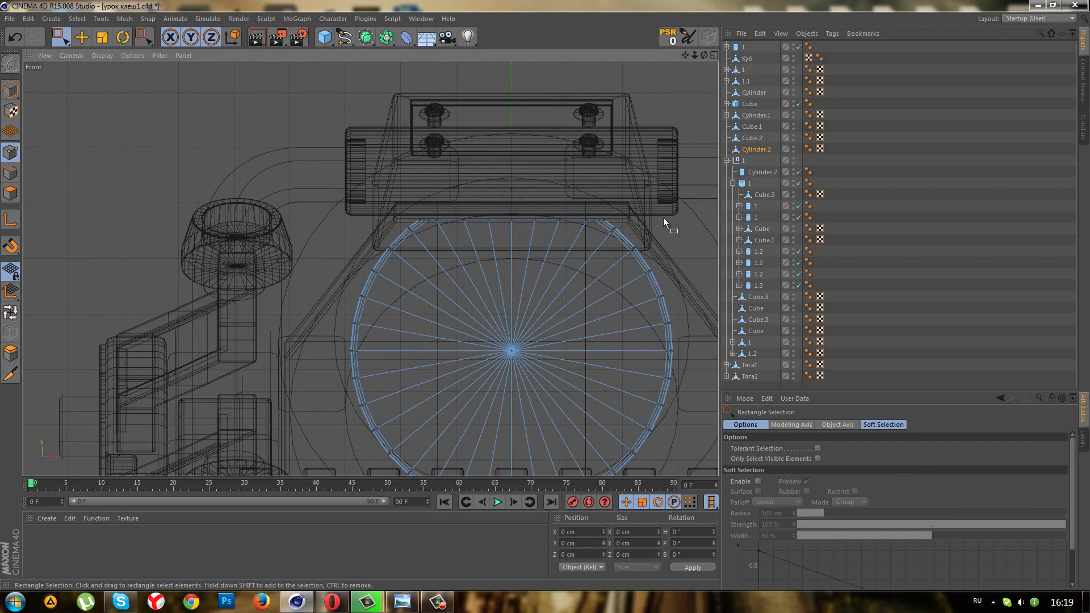
Box-select and delete the polygons below the bottom cut.
{"action": "scroll", "coordinate": [573, 359], "scroll_direction": "down", "scroll_amount": 1}
{"action": "middle_click_drag", "start_coordinate": [573, 359], "coordinate": [554, 303], "text": "alt"}
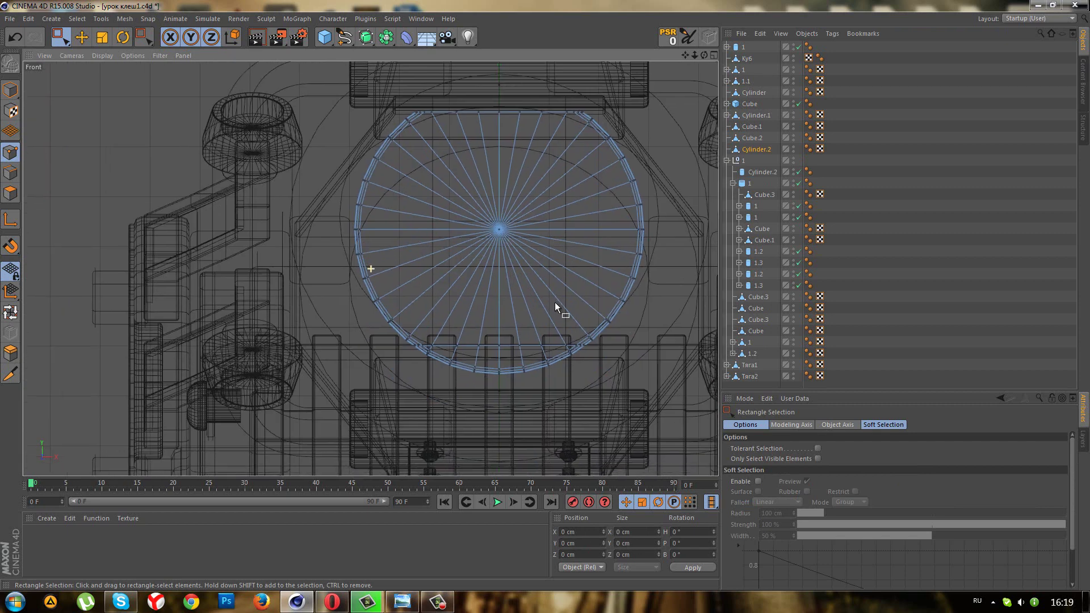
{"action": "left_click_drag", "start_coordinate": [615, 414], "coordinate": [378, 349]}
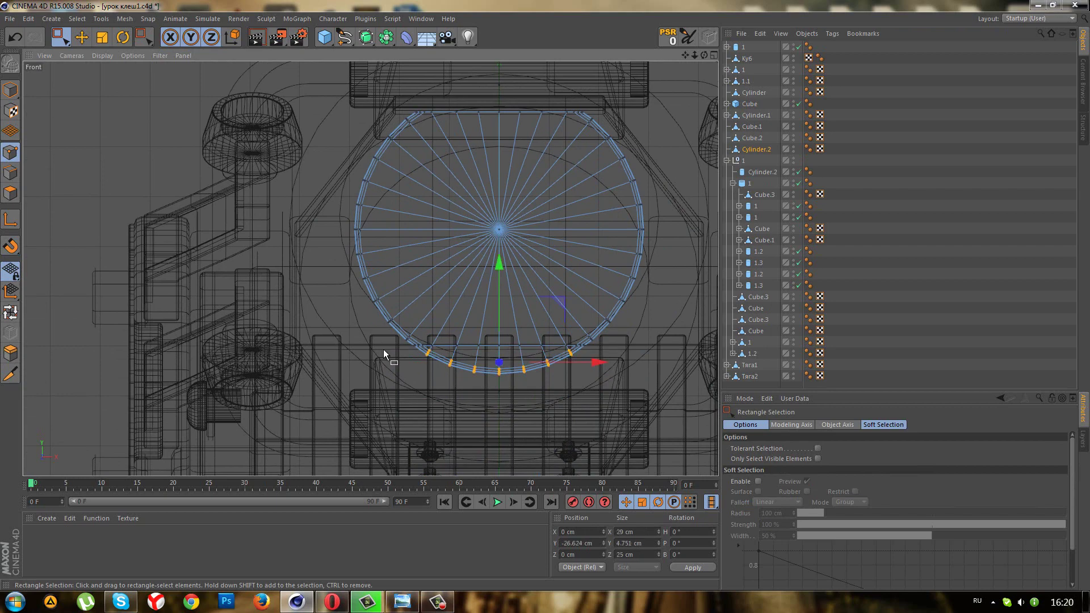
{"action": "key", "text": "Delete"}
{"action": "middle_click", "coordinate": [386, 318]}
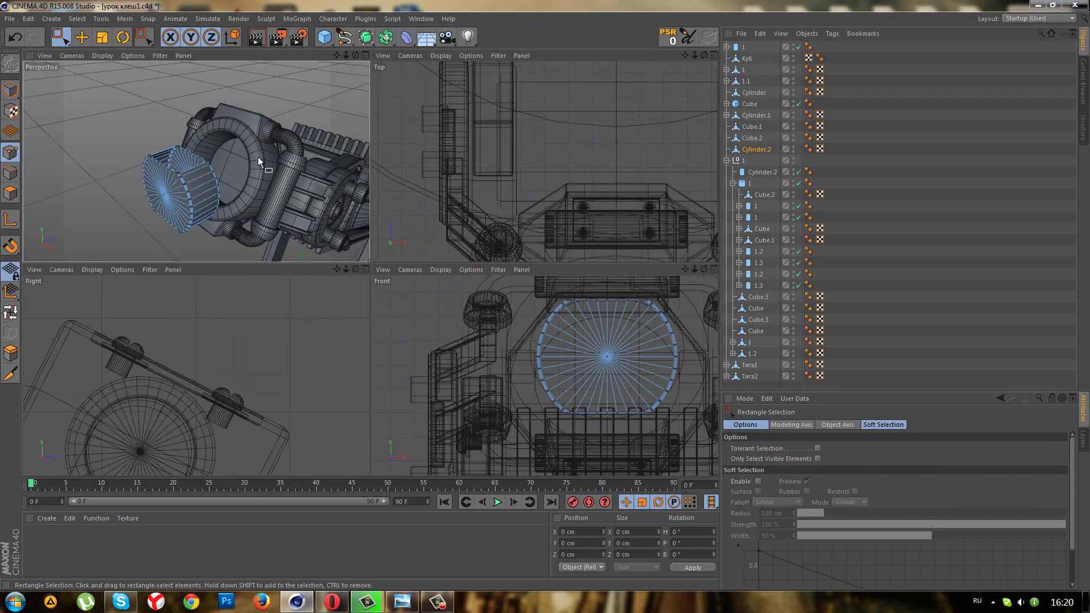
{"action": "middle_click", "coordinate": [258, 157]}
{"action": "scroll", "coordinate": [326, 263], "scroll_direction": "up", "scroll_amount": 2}
{"action": "left_click_drag", "start_coordinate": [326, 264], "coordinate": [347, 274], "text": "alt"}
Close the open top and bottom holes of the trimmed cylinder with Close Polygon Hole.
{"action": "right_click", "coordinate": [346, 273]}
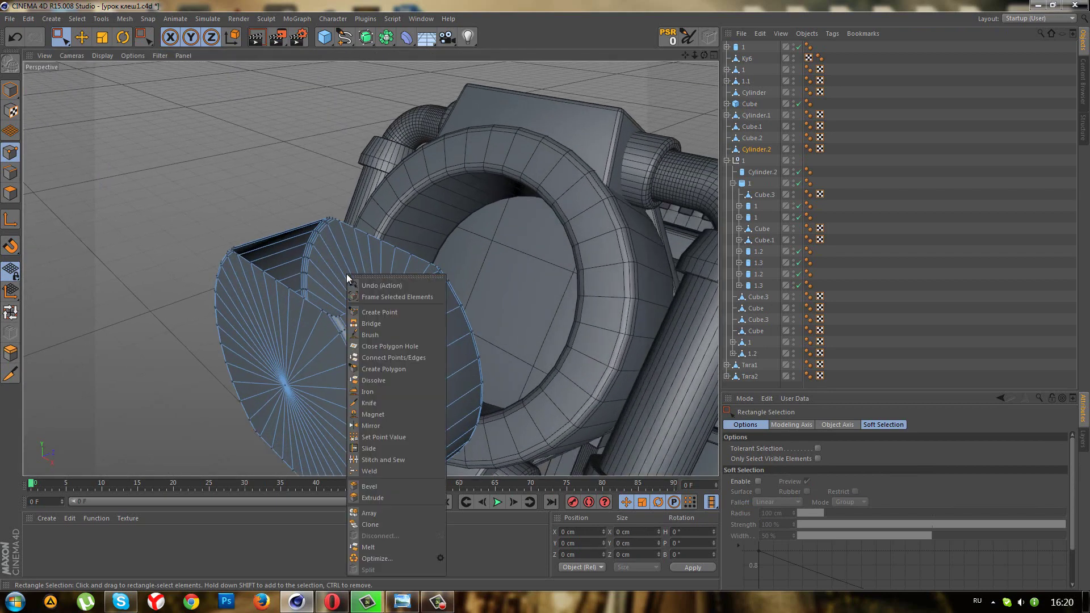
{"action": "left_click", "coordinate": [369, 346]}
{"action": "left_click", "coordinate": [356, 316]}
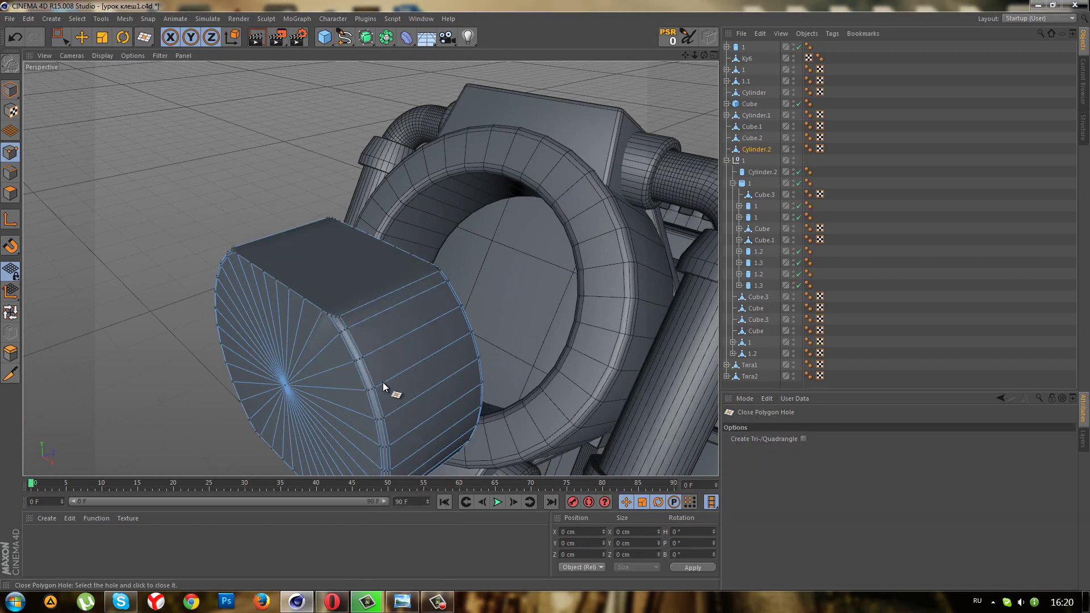
{"action": "mouse_move", "coordinate": [390, 392]}
{"action": "left_mouse_down", "text": "alt"}
{"action": "mouse_move", "coordinate": [409, 348]}
{"action": "mouse_move", "coordinate": [430, 338]}
{"action": "mouse_move", "coordinate": [436, 260]}
{"action": "mouse_move", "coordinate": [370, 267]}
{"action": "mouse_move", "coordinate": [438, 348]}
{"action": "left_mouse_up", "text": "alt"}
{"action": "left_click", "coordinate": [418, 325]}
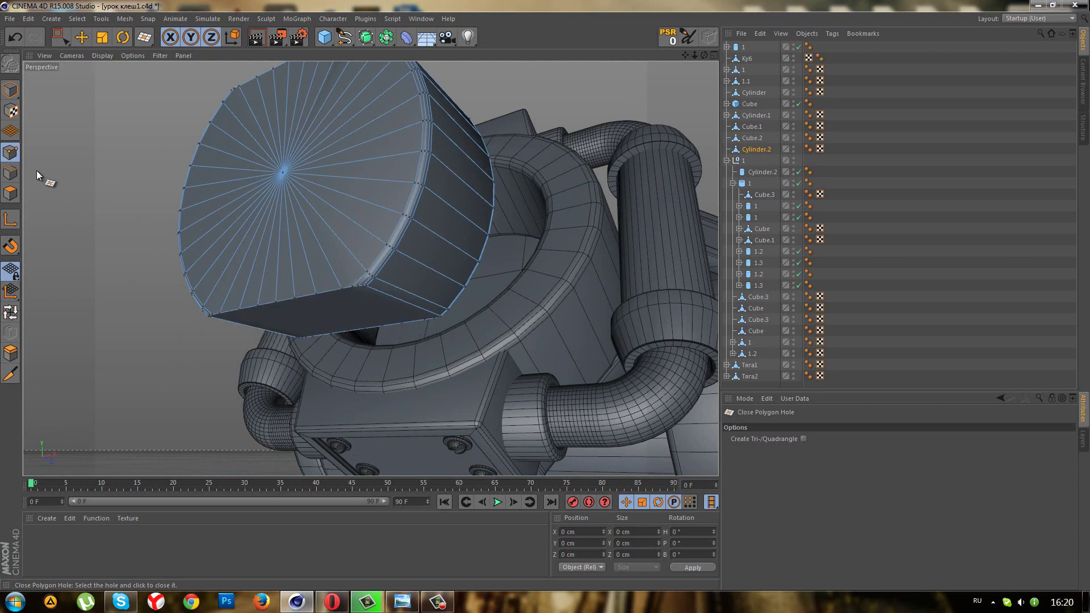
Select the front cap polygons and apply Extrude Inner with a 0.75 cm offset.
{"action": "left_click", "coordinate": [10, 193]}
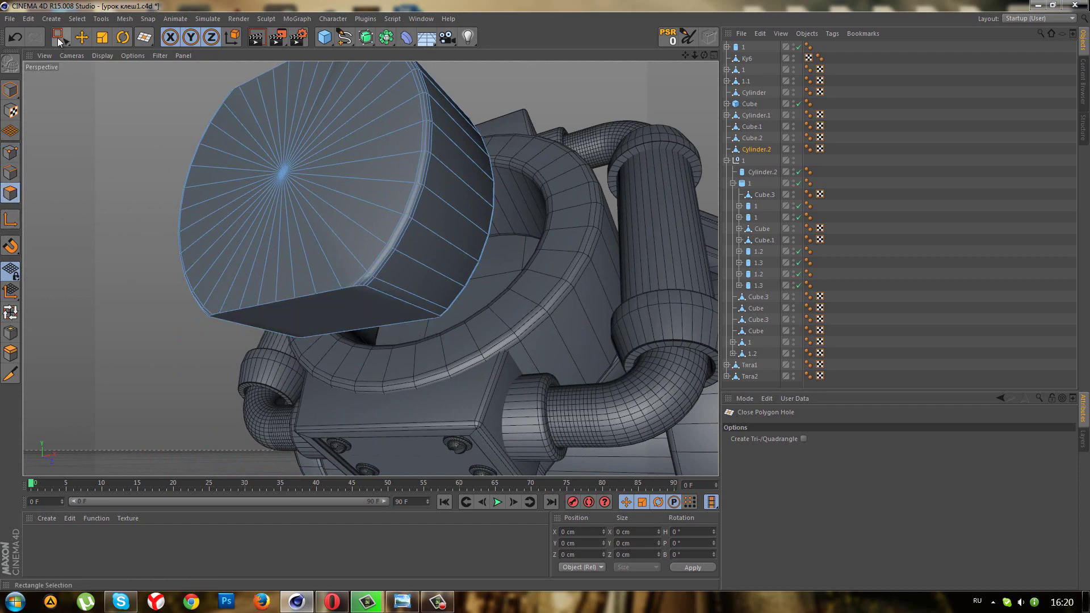
{"action": "left_click_drag", "start_coordinate": [64, 40], "coordinate": [102, 50]}
{"action": "left_click", "coordinate": [270, 157]}
{"action": "left_click_drag", "start_coordinate": [271, 159], "coordinate": [278, 158]}
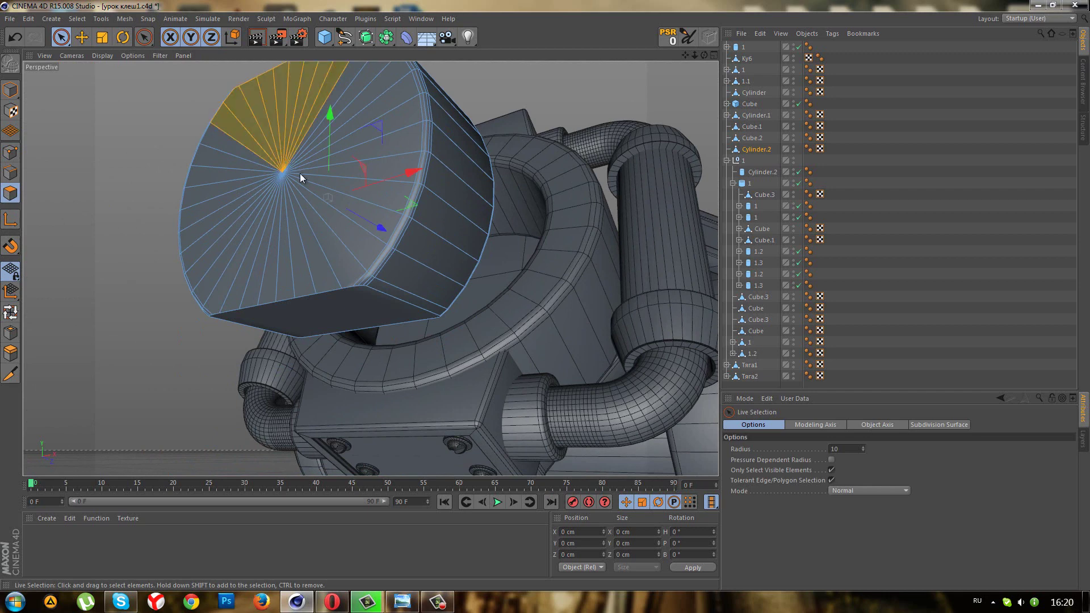
{"action": "left_click_drag", "start_coordinate": [346, 151], "coordinate": [332, 176], "text": "alt"}
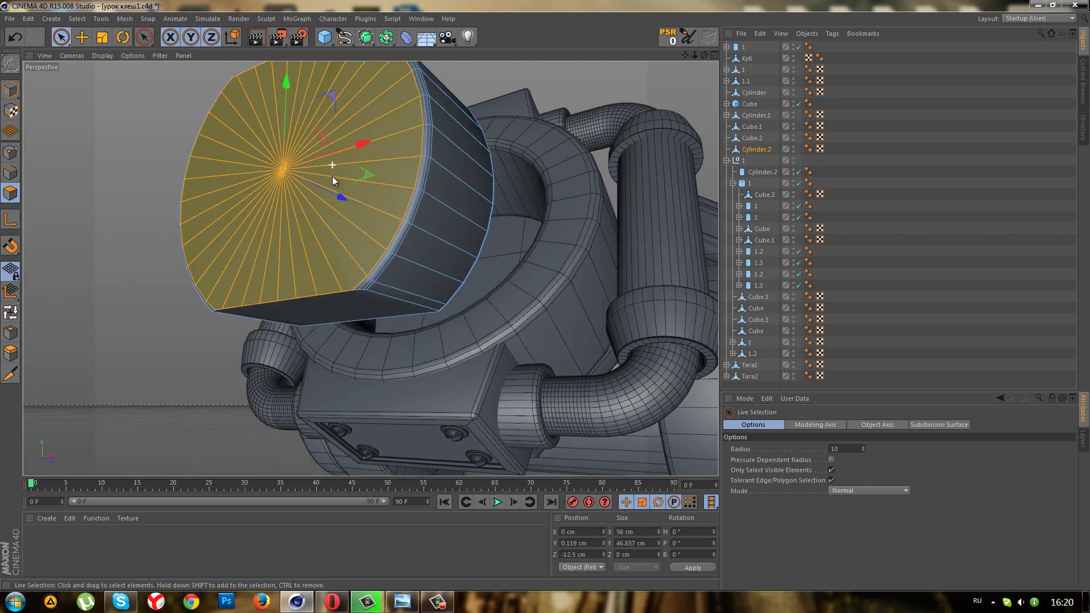
{"action": "right_click", "coordinate": [332, 176]}
{"action": "left_click", "coordinate": [367, 350]}
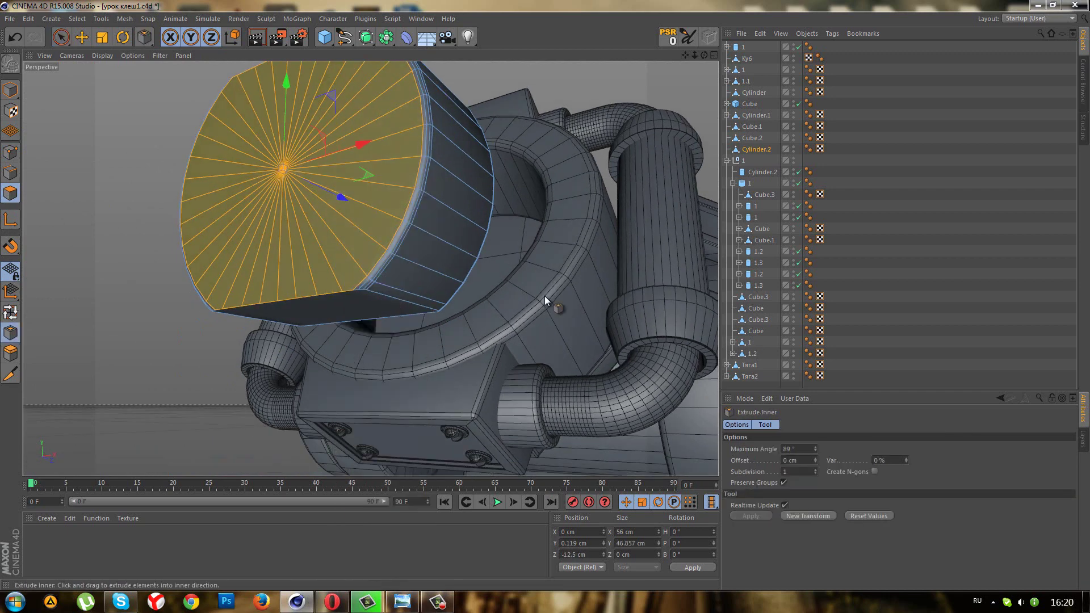
{"action": "left_click_drag", "start_coordinate": [543, 295], "coordinate": [612, 347]}
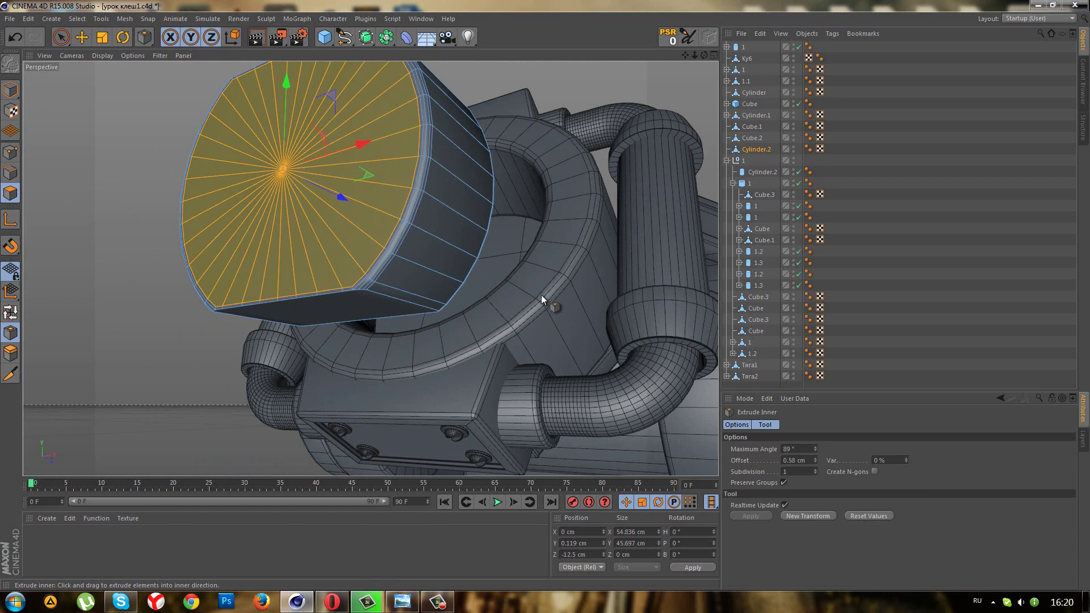
{"action": "left_click", "coordinate": [921, 330]}
{"action": "scroll", "coordinate": [559, 290], "scroll_direction": "down", "scroll_amount": 3}
{"action": "mouse_move", "coordinate": [558, 290]}
{"action": "left_mouse_down", "text": "alt"}
{"action": "mouse_move", "coordinate": [582, 239]}
{"action": "mouse_move", "coordinate": [553, 286]}
{"action": "mouse_move", "coordinate": [590, 272]}
{"action": "left_mouse_up", "text": "alt"}
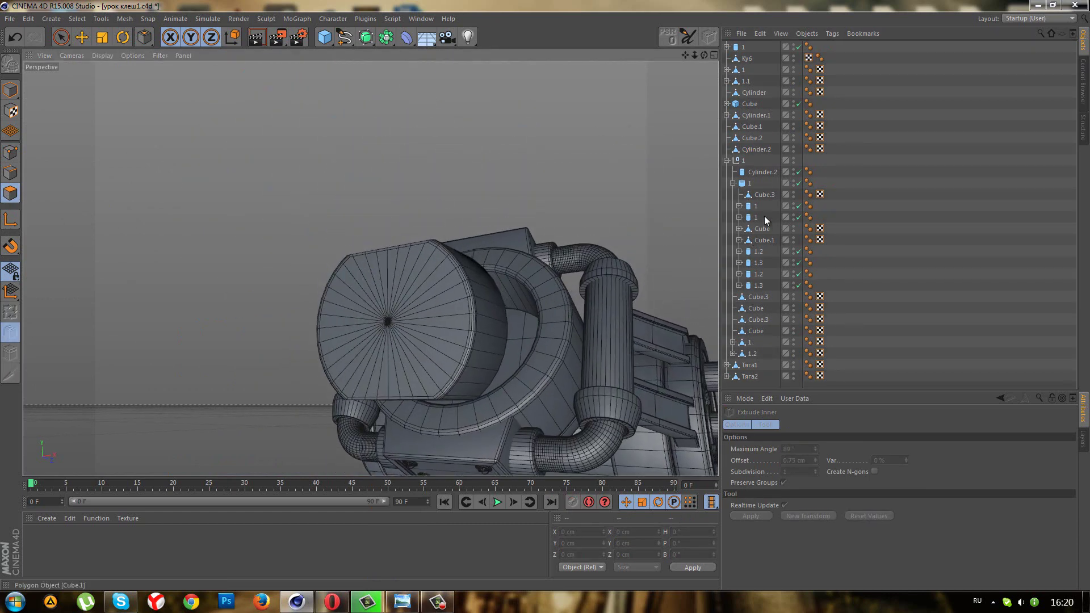
Select Cylinder.2, place it in group 1, and switch to object mode.
{"action": "left_click", "coordinate": [745, 150]}
{"action": "left_click_drag", "start_coordinate": [748, 185], "coordinate": [749, 185]}
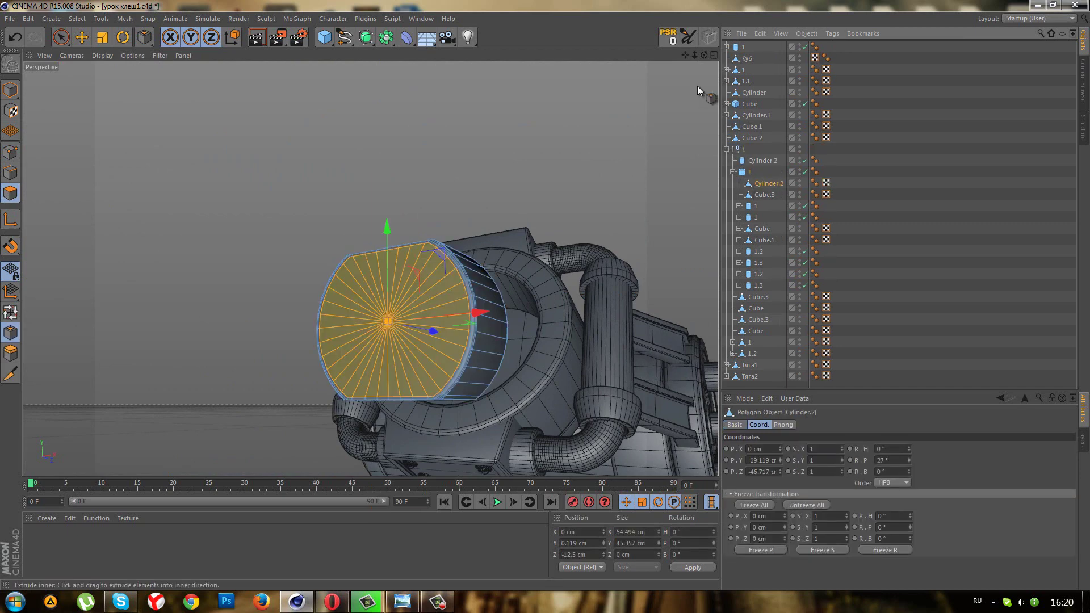
{"action": "left_click", "coordinate": [664, 42]}
{"action": "left_click", "coordinate": [61, 37]}
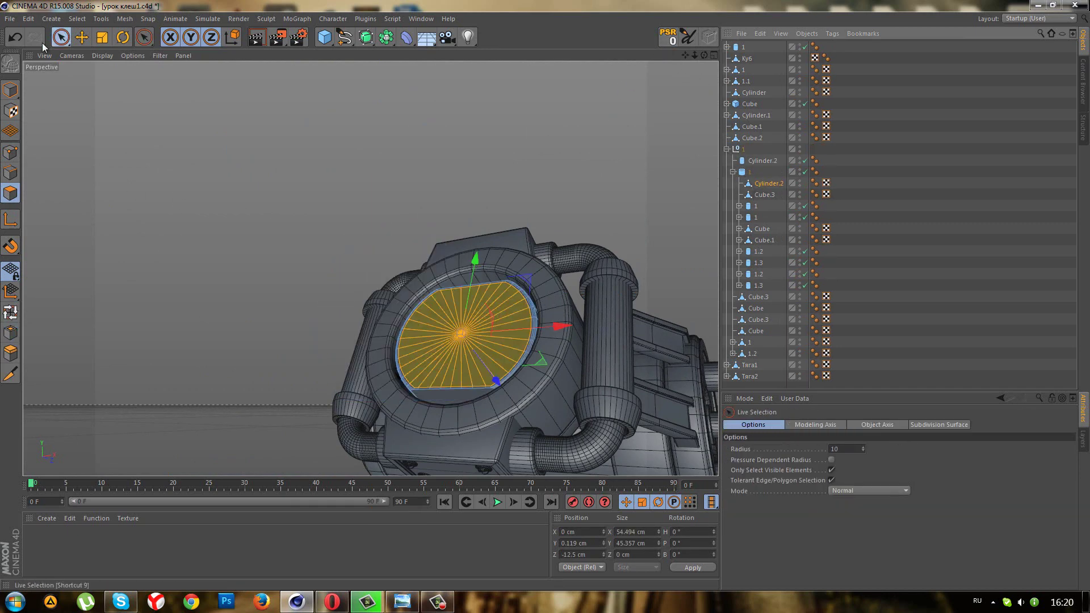
{"action": "left_click", "coordinate": [11, 89]}
{"action": "left_click_drag", "start_coordinate": [371, 267], "coordinate": [231, 324], "text": "alt"}
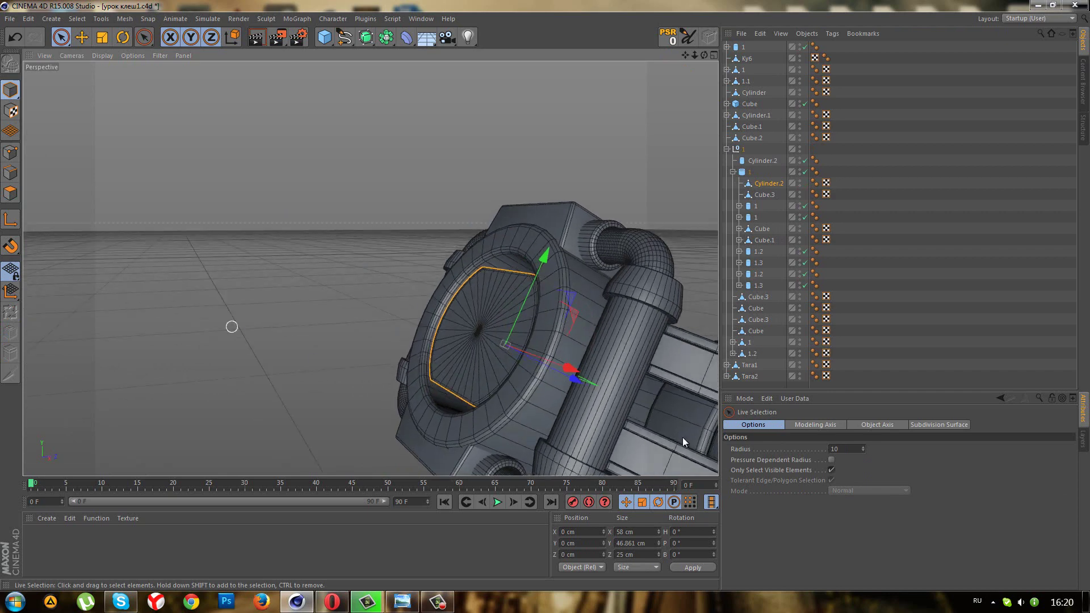
Push the inner lens disc back along its Z depth.
{"action": "mouse_move", "coordinate": [577, 372]}
{"action": "left_mouse_down"}
{"action": "mouse_move", "coordinate": [562, 381]}
{"action": "mouse_move", "coordinate": [568, 396]}
{"action": "mouse_move", "coordinate": [530, 424]}
{"action": "left_mouse_up"}
{"action": "key", "text": "ctrl+z"}
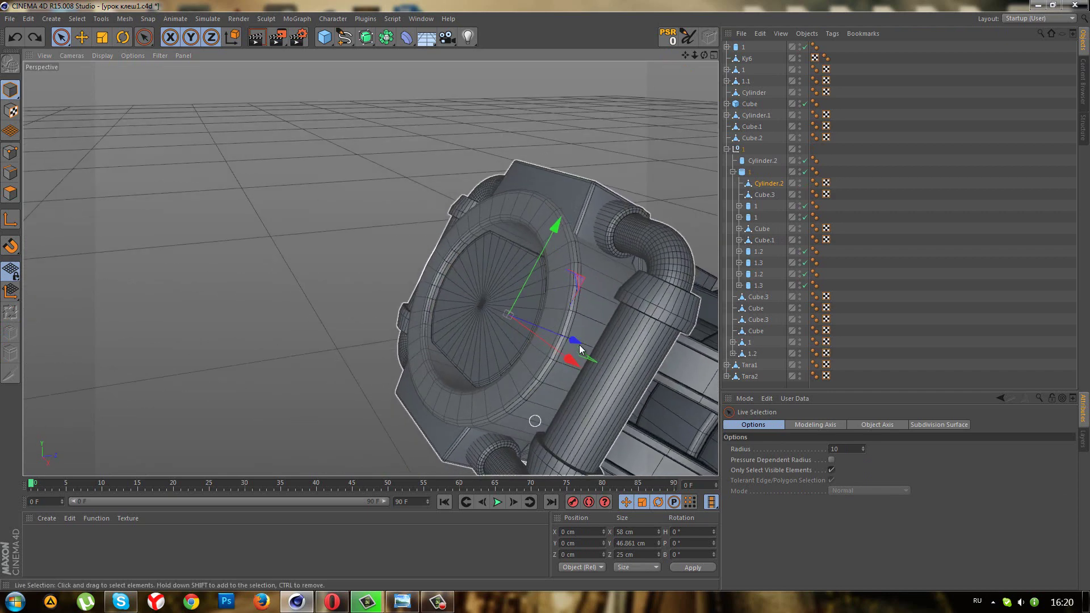
{"action": "left_click_drag", "start_coordinate": [576, 342], "coordinate": [553, 344]}
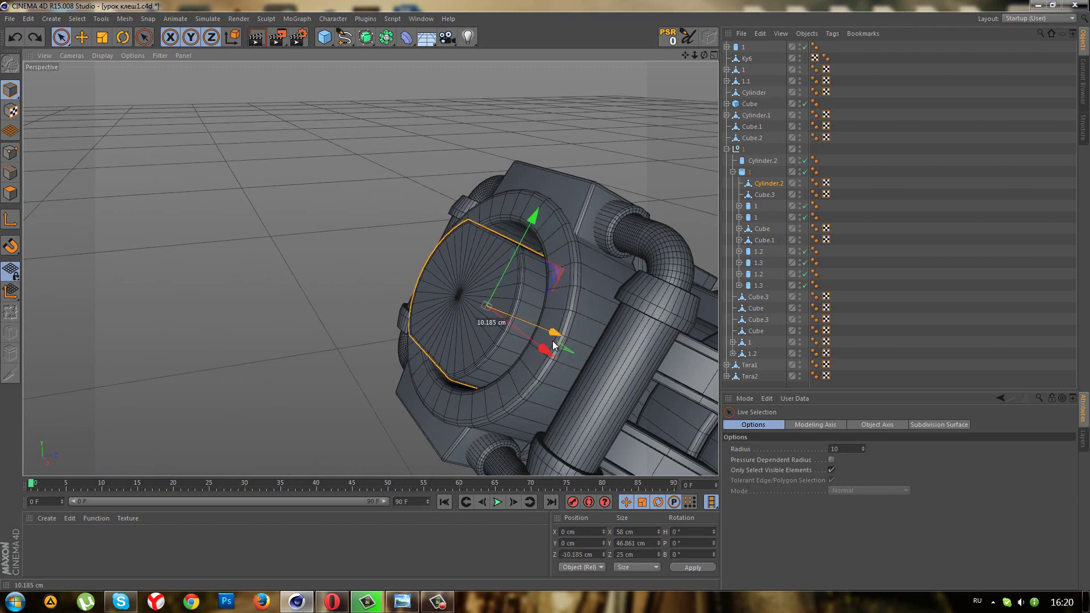
{"action": "left_click", "coordinate": [863, 318]}
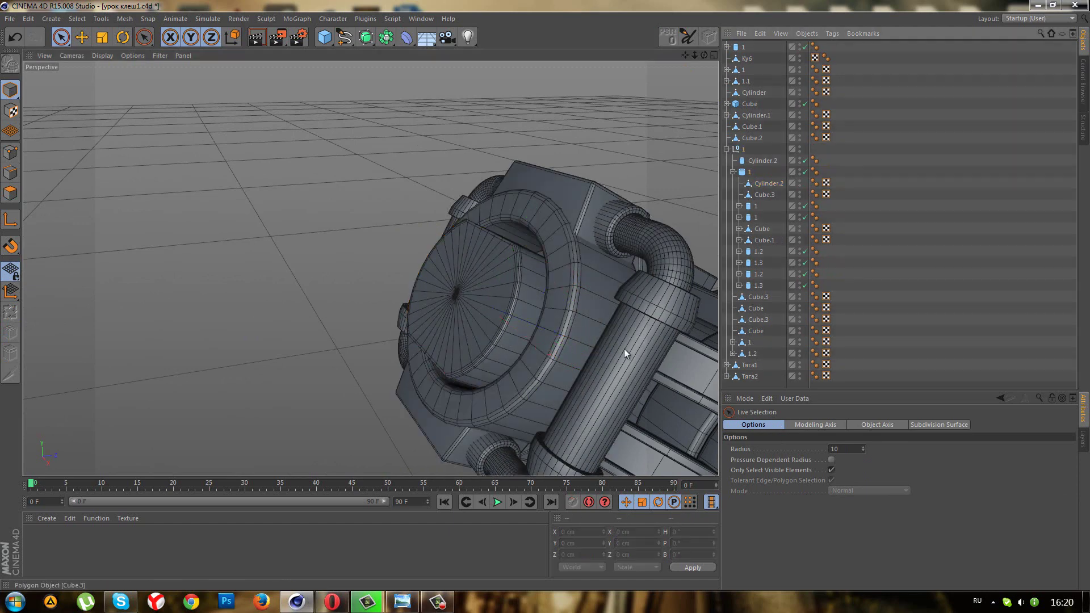
{"action": "mouse_move", "coordinate": [628, 348]}
{"action": "left_mouse_down", "text": "alt"}
{"action": "mouse_move", "coordinate": [516, 443]}
{"action": "mouse_move", "coordinate": [512, 431]}
{"action": "left_mouse_up", "text": "alt"}
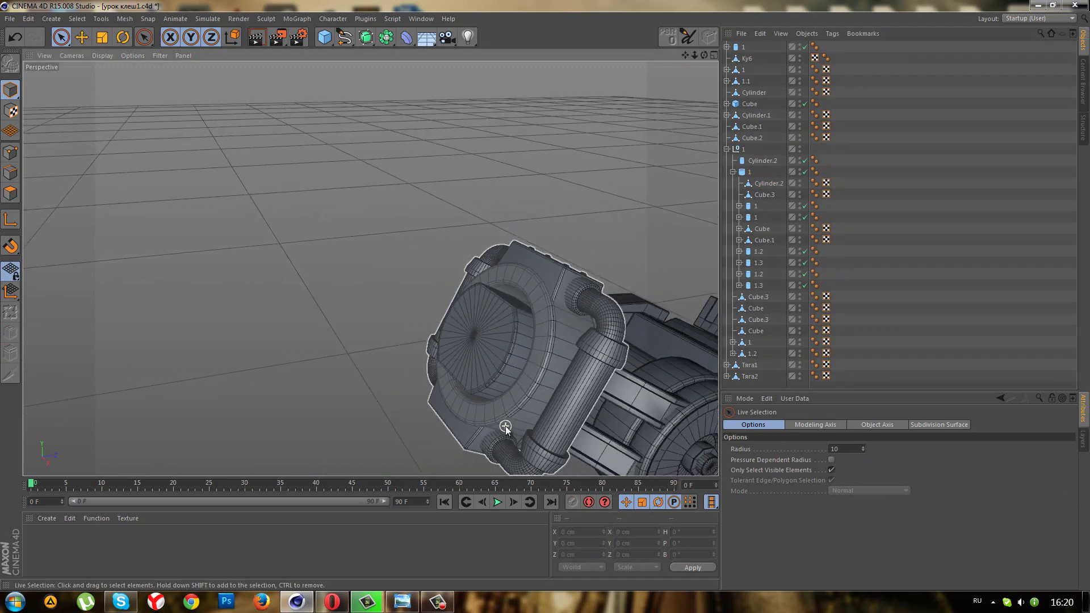
{"action": "mouse_move", "coordinate": [583, 433]}
{"action": "left_mouse_down", "text": "alt"}
{"action": "mouse_move", "coordinate": [303, 257]}
{"action": "mouse_move", "coordinate": [193, 158]}
{"action": "mouse_move", "coordinate": [361, 303]}
{"action": "mouse_move", "coordinate": [593, 349]}
{"action": "mouse_move", "coordinate": [622, 302]}
{"action": "mouse_move", "coordinate": [713, 295]}
{"action": "mouse_move", "coordinate": [494, 335]}
{"action": "mouse_move", "coordinate": [461, 388]}
{"action": "mouse_move", "coordinate": [438, 386]}
{"action": "mouse_move", "coordinate": [727, 220]}
{"action": "left_mouse_up", "text": "alt"}
Rename Cylinder.2 to 'Г осьР' in the Object Manager.
{"action": "double_click", "coordinate": [762, 181]}
{"action": "type", "text": "Гоор"}
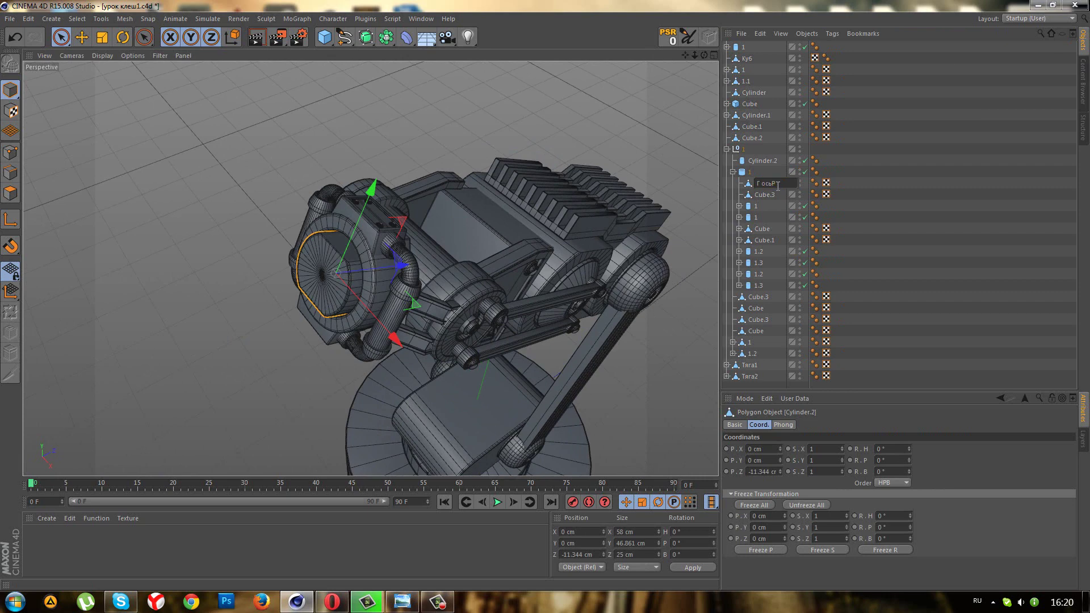
{"action": "key", "text": "Return"}
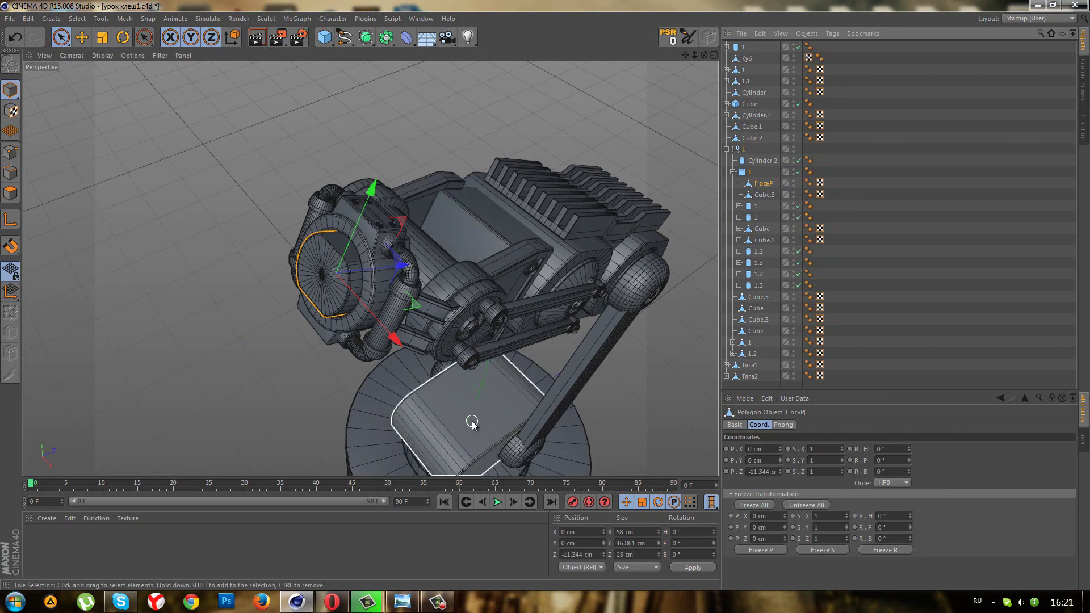
{"action": "scroll", "coordinate": [477, 421], "scroll_direction": "down", "scroll_amount": 2}
{"action": "mouse_move", "coordinate": [515, 407]}
{"action": "left_mouse_down", "text": "alt"}
{"action": "mouse_move", "coordinate": [502, 410]}
{"action": "mouse_move", "coordinate": [489, 387]}
{"action": "left_mouse_up", "text": "alt"}
{"action": "scroll", "coordinate": [338, 171], "scroll_direction": "up", "scroll_amount": 2}
{"action": "scroll", "coordinate": [339, 170], "scroll_direction": "up", "scroll_amount": 2}
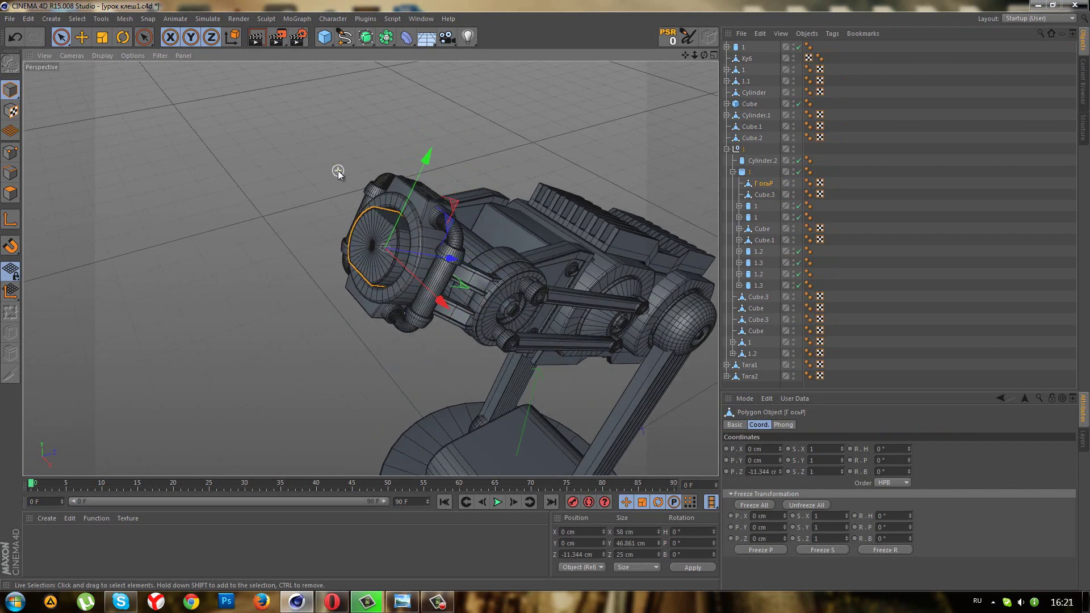
{"action": "scroll", "coordinate": [338, 170], "scroll_direction": "up", "scroll_amount": 1}
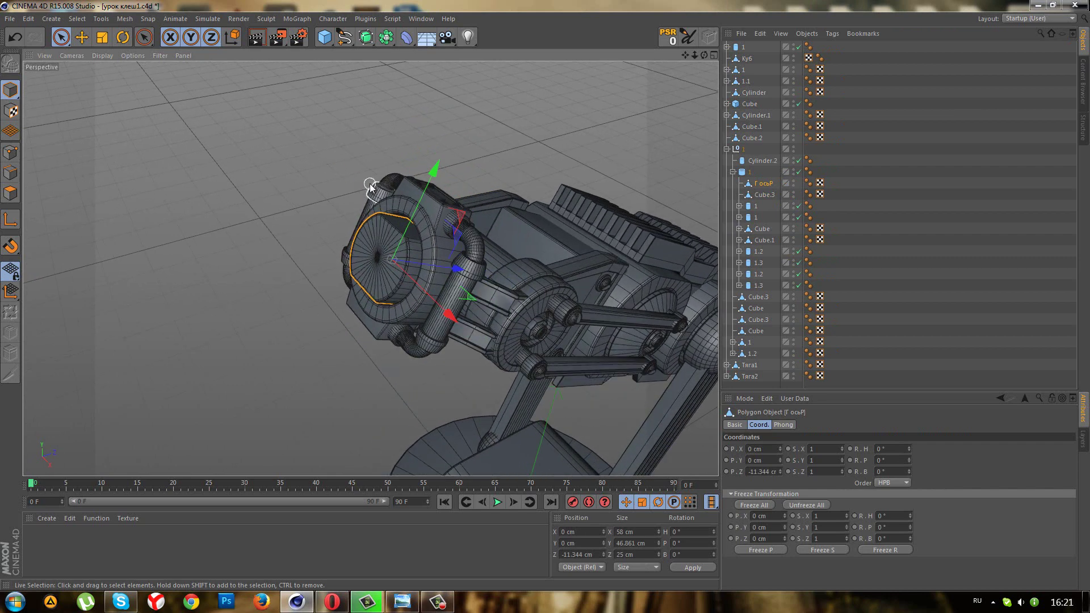
Add a cube under Г осьР, zero its position, and size it 47 × 4 × 190 cm.
{"action": "left_click", "coordinate": [752, 33]}
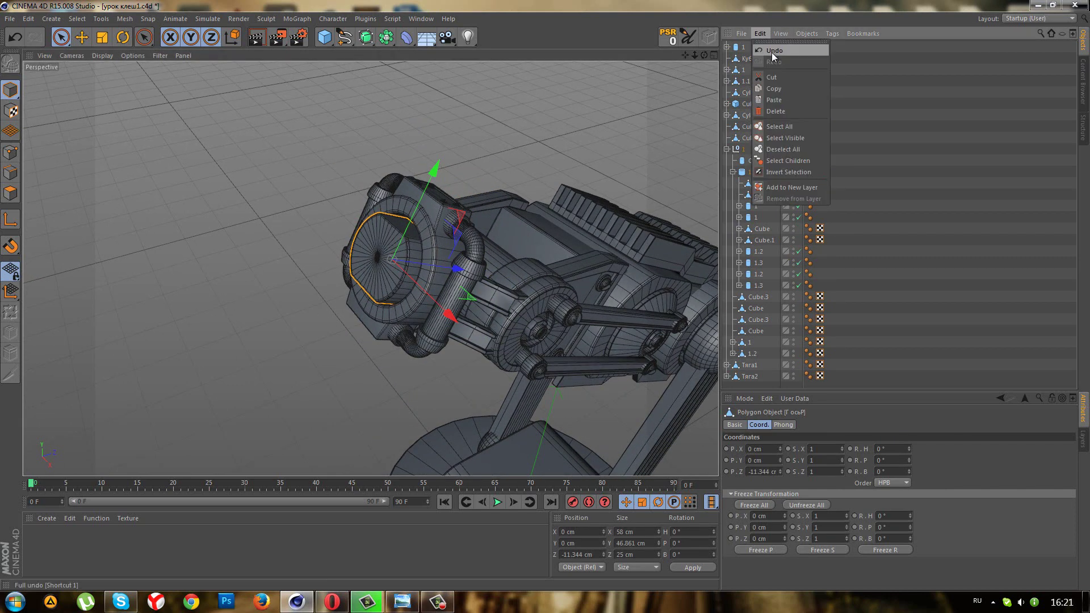
{"action": "left_click", "coordinate": [779, 96]}
{"action": "left_click_drag", "start_coordinate": [752, 48], "coordinate": [763, 124]}
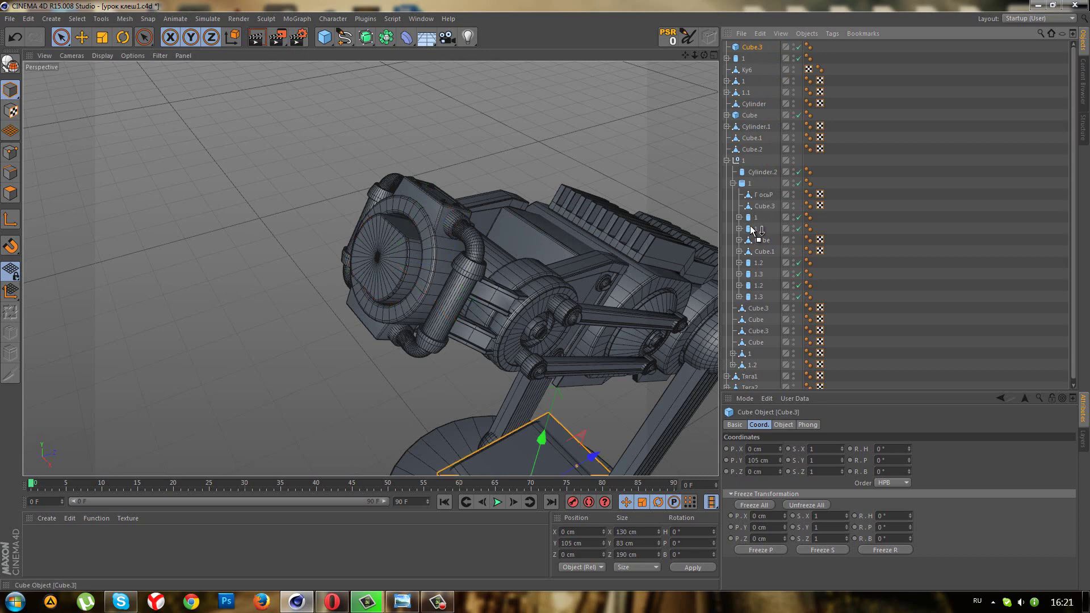
{"action": "left_click_drag", "start_coordinate": [765, 195], "coordinate": [764, 195]}
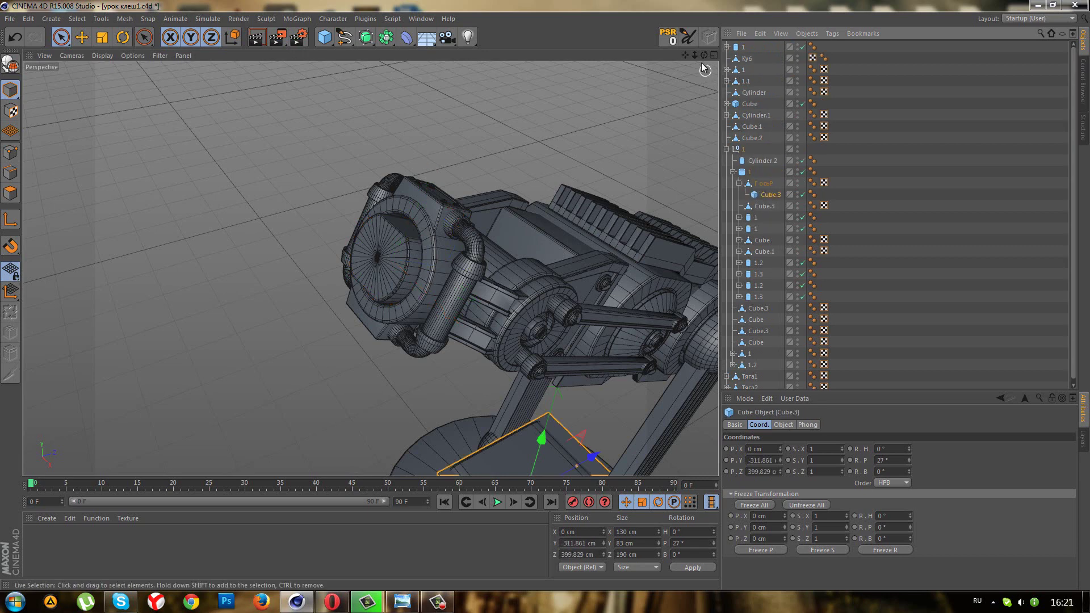
{"action": "left_click", "coordinate": [664, 40]}
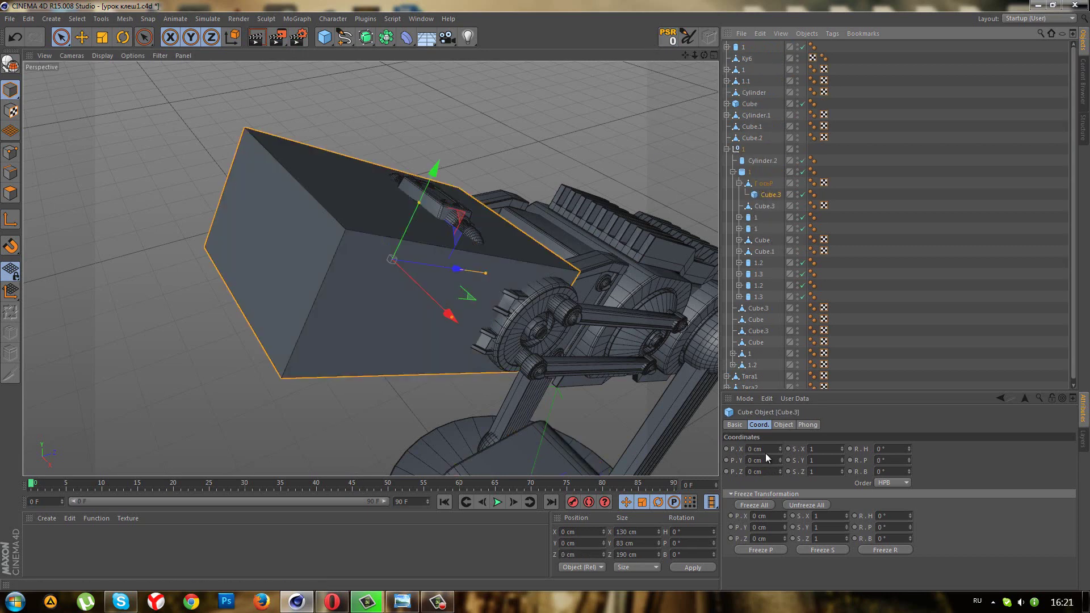
{"action": "left_click", "coordinate": [781, 425]}
{"action": "left_click_drag", "start_coordinate": [788, 450], "coordinate": [788, 457]}
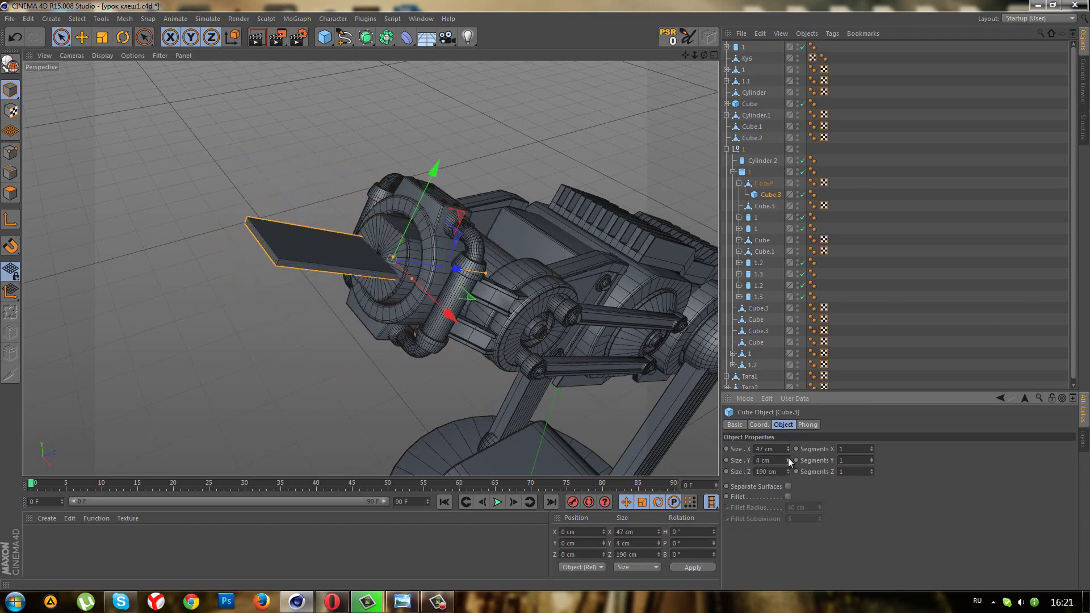
Make the plate 5 cm thick and 49 cm deep, sliding it along Z against the lens disc.
{"action": "left_click", "coordinate": [788, 457]}
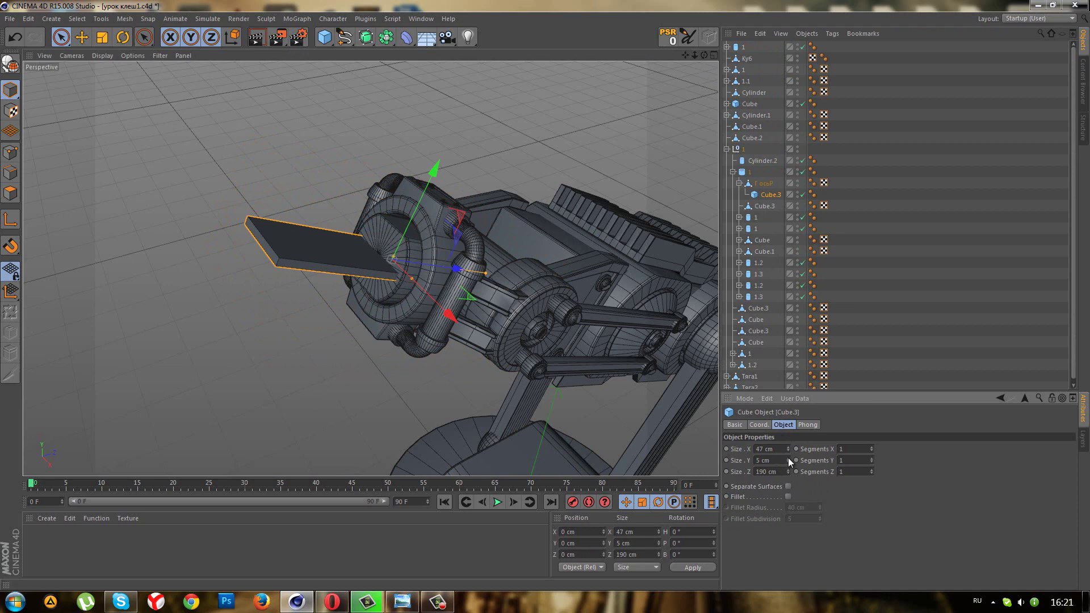
{"action": "scroll", "coordinate": [336, 316], "scroll_direction": "up", "scroll_amount": 3}
{"action": "scroll", "coordinate": [335, 313], "scroll_direction": "up", "scroll_amount": 3}
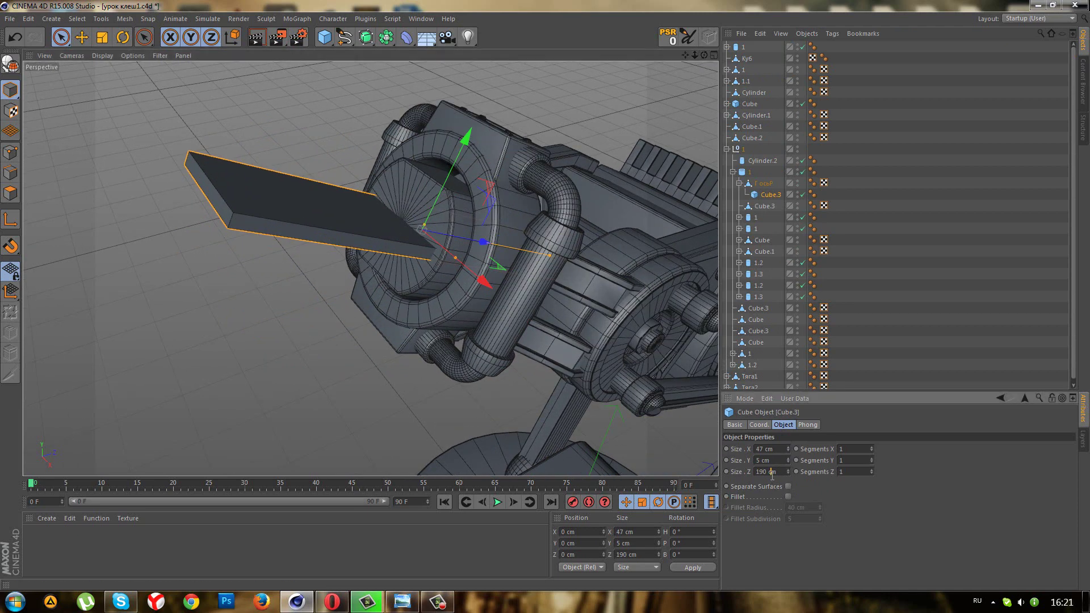
{"action": "type", "text": "10"}
{"action": "key", "text": "Return"}
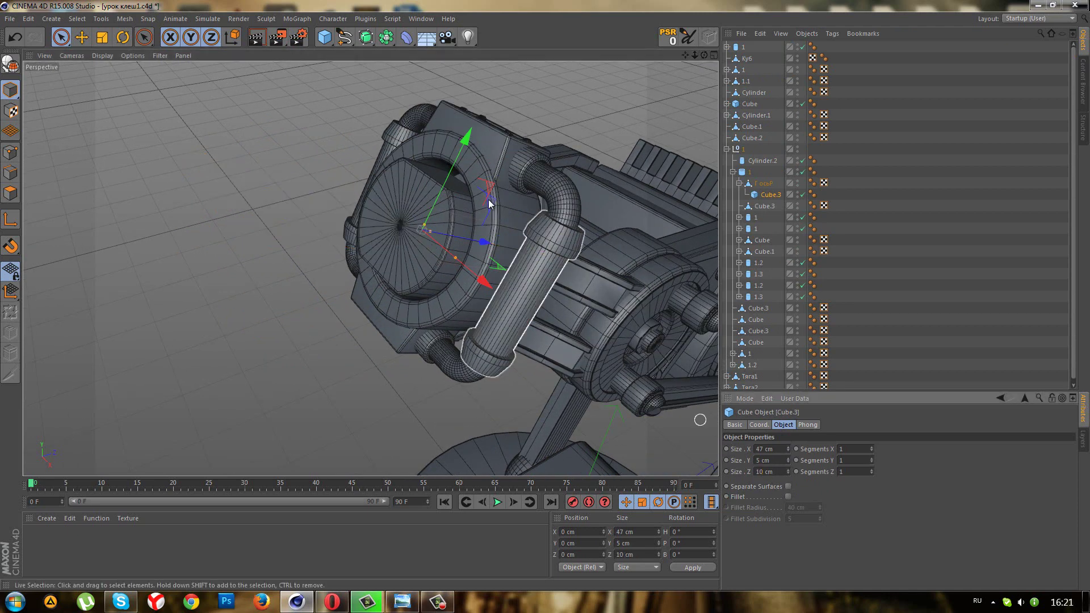
{"action": "left_click_drag", "start_coordinate": [486, 240], "coordinate": [397, 230]}
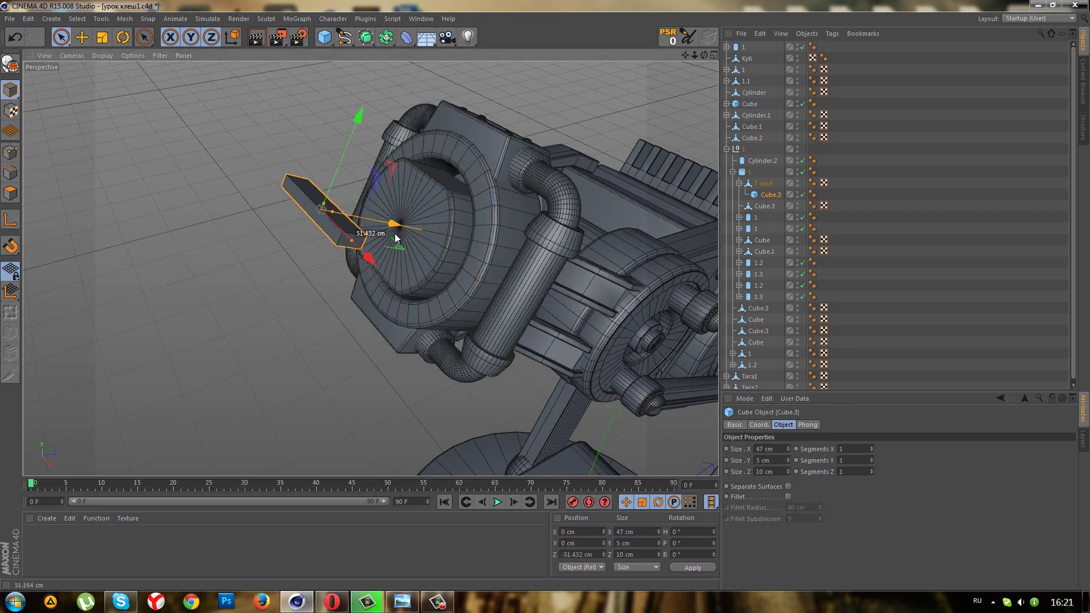
{"action": "left_click_drag", "start_coordinate": [790, 471], "coordinate": [789, 469]}
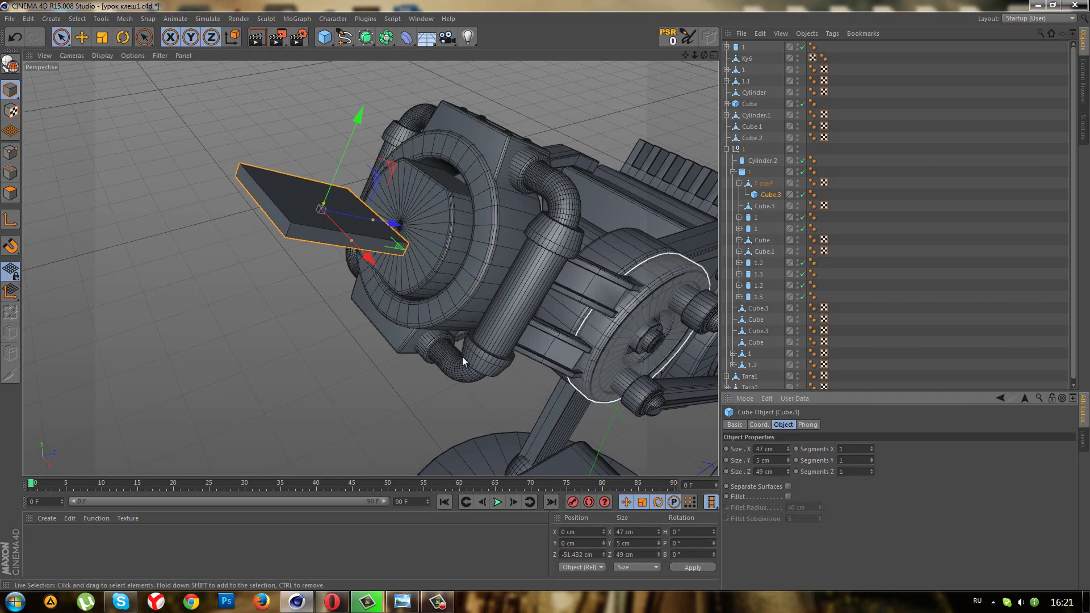
{"action": "mouse_move", "coordinate": [462, 356]}
{"action": "left_mouse_down", "text": "alt"}
{"action": "mouse_move", "coordinate": [444, 302]}
{"action": "mouse_move", "coordinate": [380, 327]}
{"action": "mouse_move", "coordinate": [250, 255]}
{"action": "mouse_move", "coordinate": [574, 347]}
{"action": "mouse_move", "coordinate": [574, 393]}
{"action": "mouse_move", "coordinate": [487, 341]}
{"action": "mouse_move", "coordinate": [423, 270]}
{"action": "left_mouse_up", "text": "alt"}
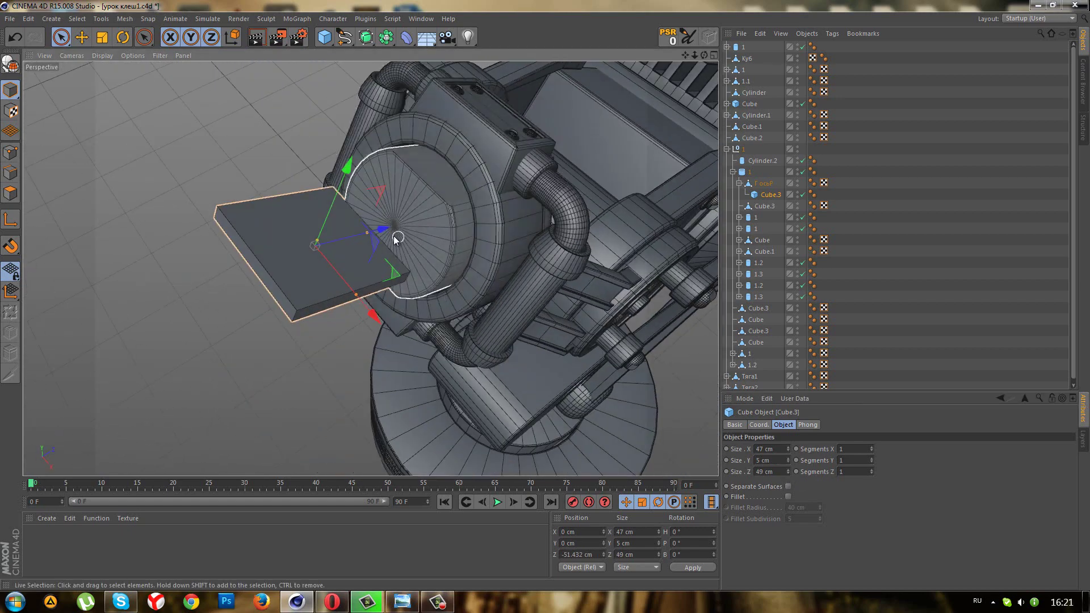
{"action": "left_click_drag", "start_coordinate": [341, 239], "coordinate": [408, 219]}
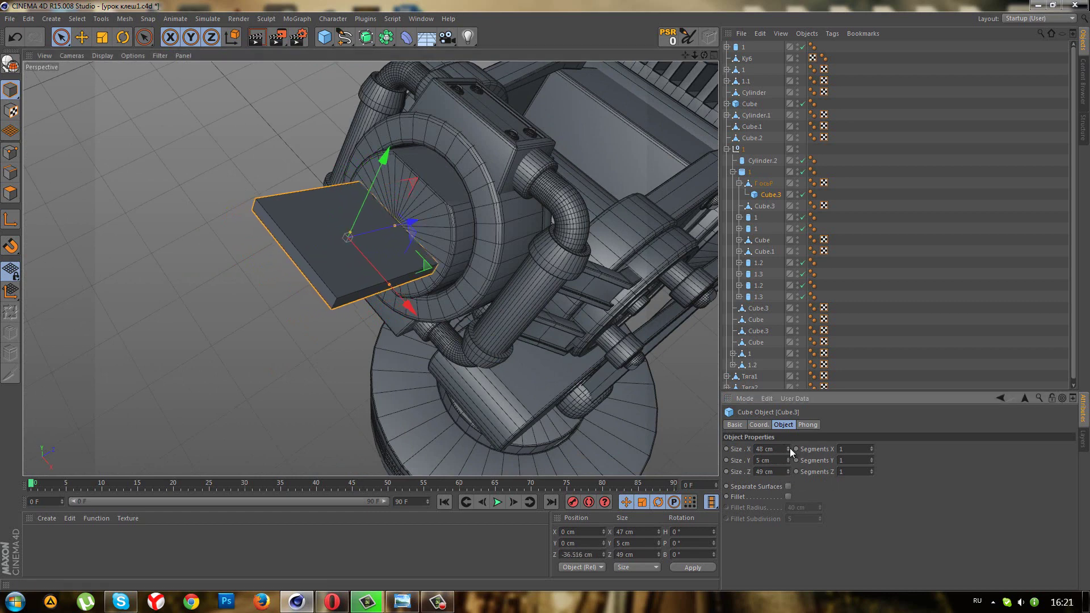
Widen the plate to 55 cm and move Cube.3 out of the disc's group.
{"action": "left_click_drag", "start_coordinate": [789, 448], "coordinate": [790, 448]}
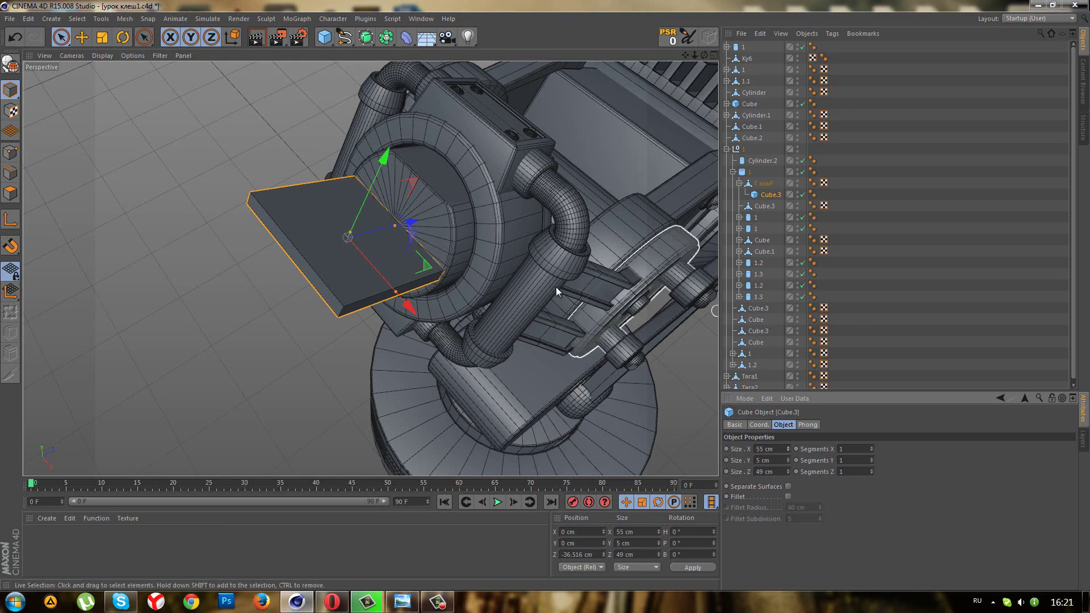
{"action": "mouse_move", "coordinate": [556, 287]}
{"action": "left_mouse_down", "text": "alt"}
{"action": "mouse_move", "coordinate": [545, 295]}
{"action": "mouse_move", "coordinate": [400, 200]}
{"action": "mouse_move", "coordinate": [311, 123]}
{"action": "mouse_move", "coordinate": [417, 113]}
{"action": "mouse_move", "coordinate": [487, 173]}
{"action": "mouse_move", "coordinate": [364, 172]}
{"action": "mouse_move", "coordinate": [260, 225]}
{"action": "mouse_move", "coordinate": [373, 149]}
{"action": "mouse_move", "coordinate": [406, 189]}
{"action": "mouse_move", "coordinate": [383, 200]}
{"action": "mouse_move", "coordinate": [397, 200]}
{"action": "left_mouse_up", "text": "alt"}
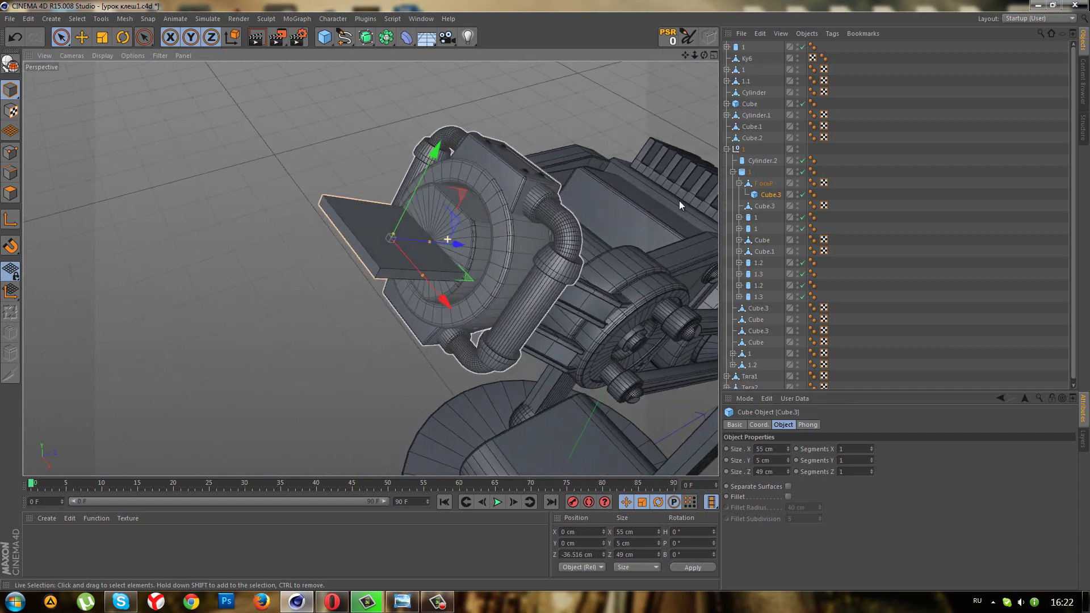
{"action": "left_click_drag", "start_coordinate": [767, 197], "coordinate": [739, 151]}
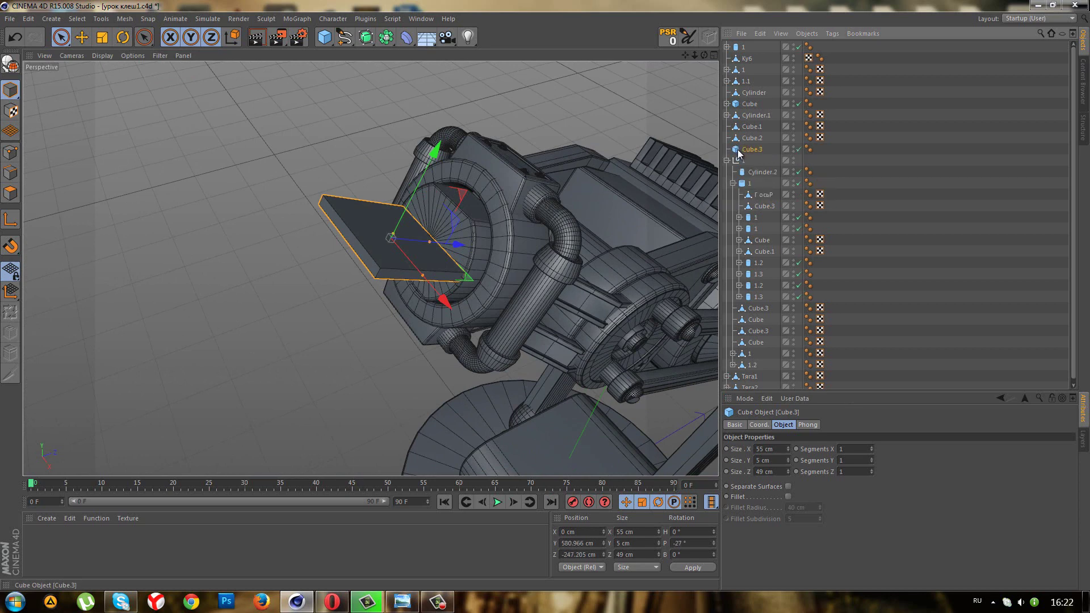
Set the plate's pitch to 0° and move Cube.3 below Tara2 at the list's end.
{"action": "left_click", "coordinate": [758, 425]}
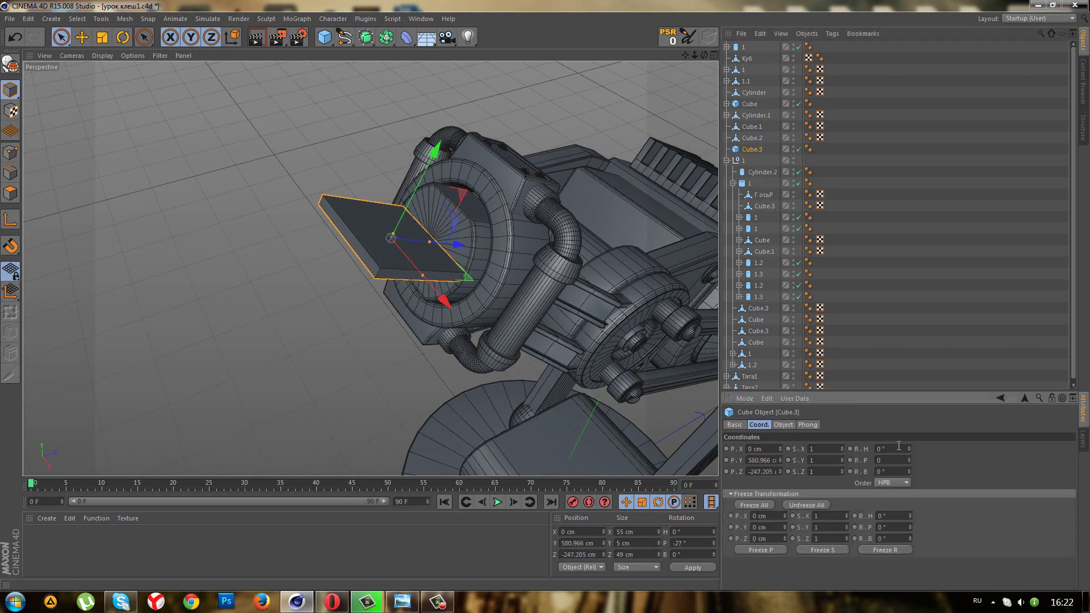
{"action": "key", "text": "Return"}
{"action": "mouse_move", "coordinate": [549, 329]}
{"action": "left_mouse_down", "text": "alt"}
{"action": "mouse_move", "coordinate": [465, 272]}
{"action": "mouse_move", "coordinate": [519, 337]}
{"action": "left_mouse_up", "text": "alt"}
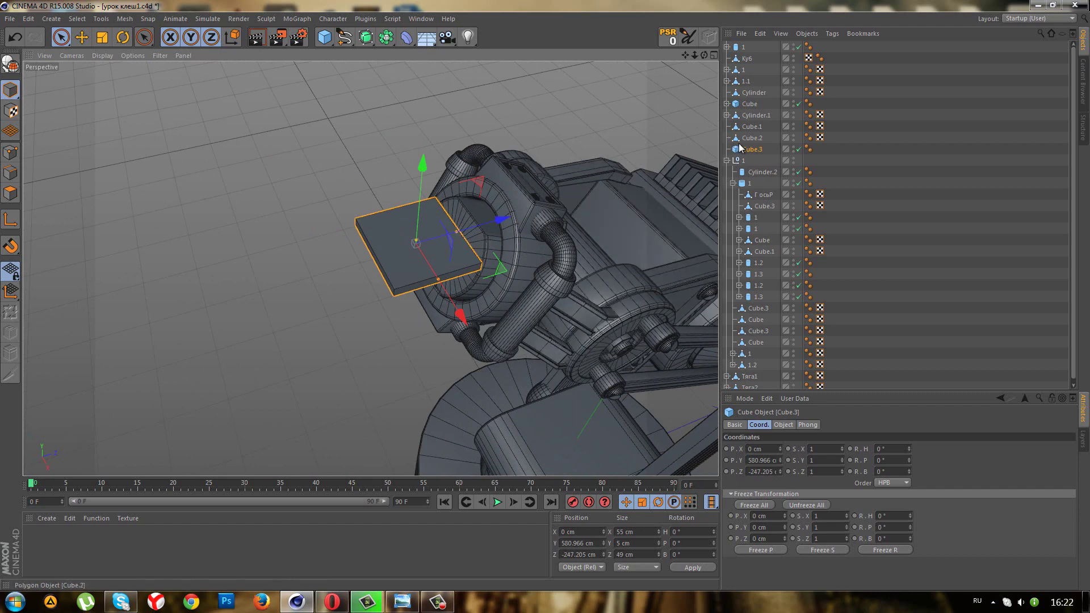
{"action": "left_click", "coordinate": [728, 161]}
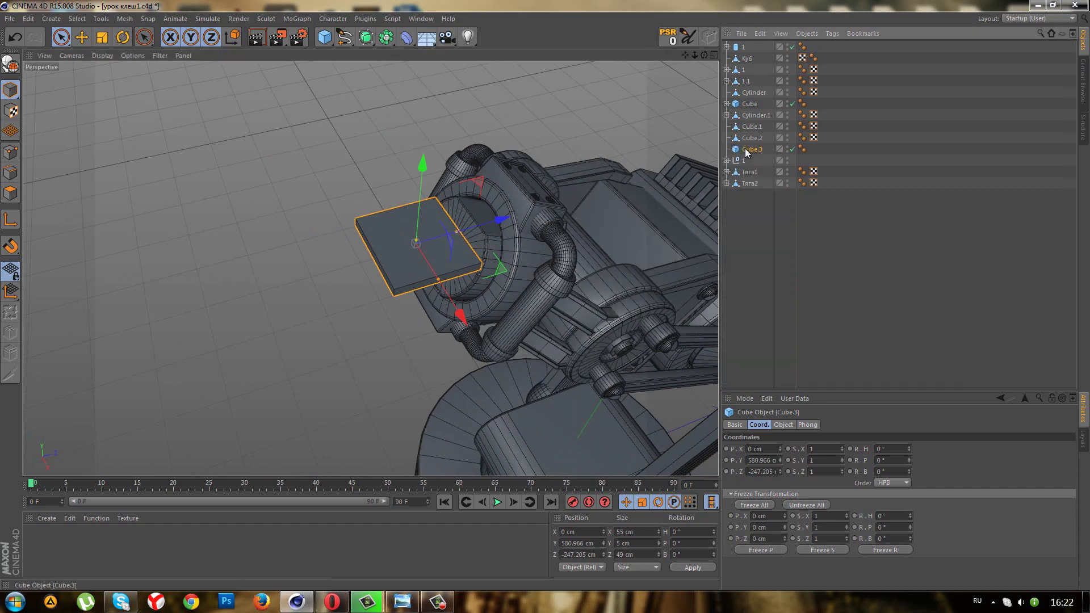
{"action": "mouse_move", "coordinate": [749, 213]}
{"action": "left_mouse_down"}
{"action": "mouse_move", "coordinate": [745, 185]}
{"action": "mouse_move", "coordinate": [748, 196]}
{"action": "left_mouse_up"}
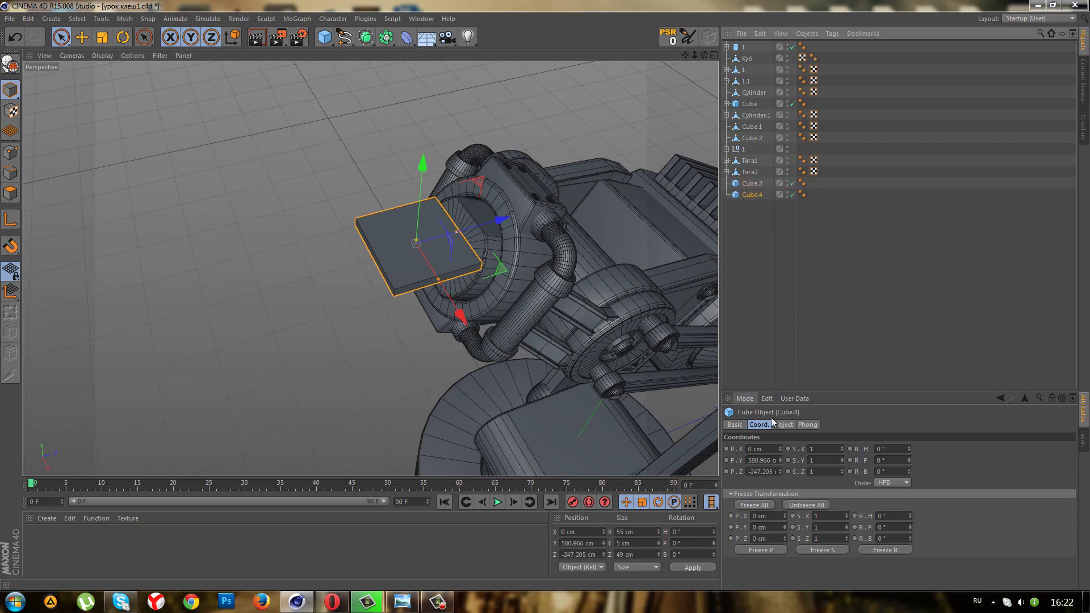
Resize Cube.4 to an 8 × 4 × 29 cm bar and raise it onto the plate.
{"action": "left_click", "coordinate": [783, 425]}
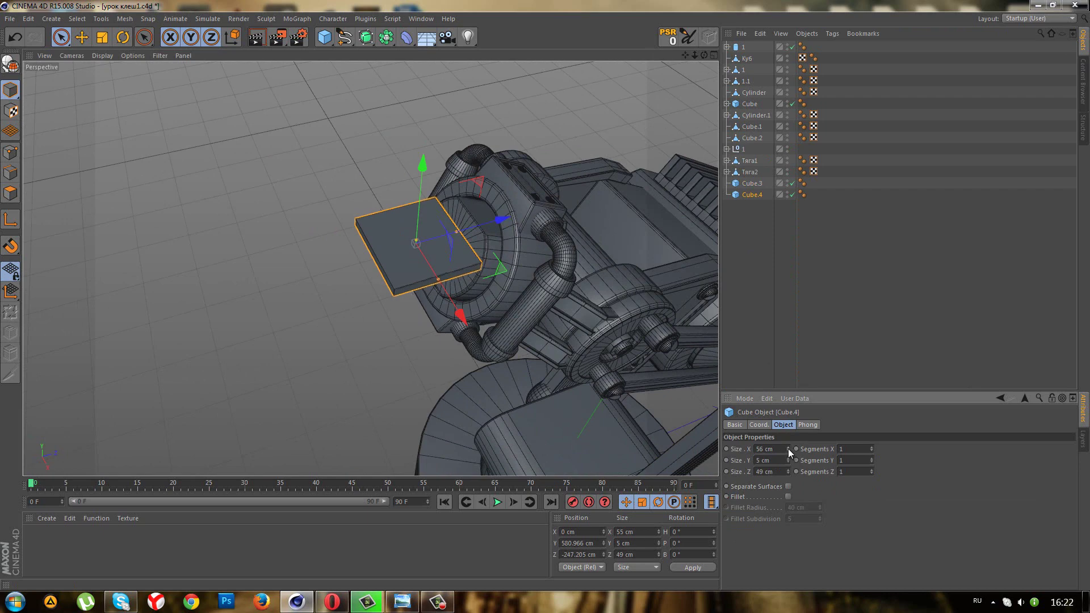
{"action": "left_click_drag", "start_coordinate": [788, 449], "coordinate": [788, 451]}
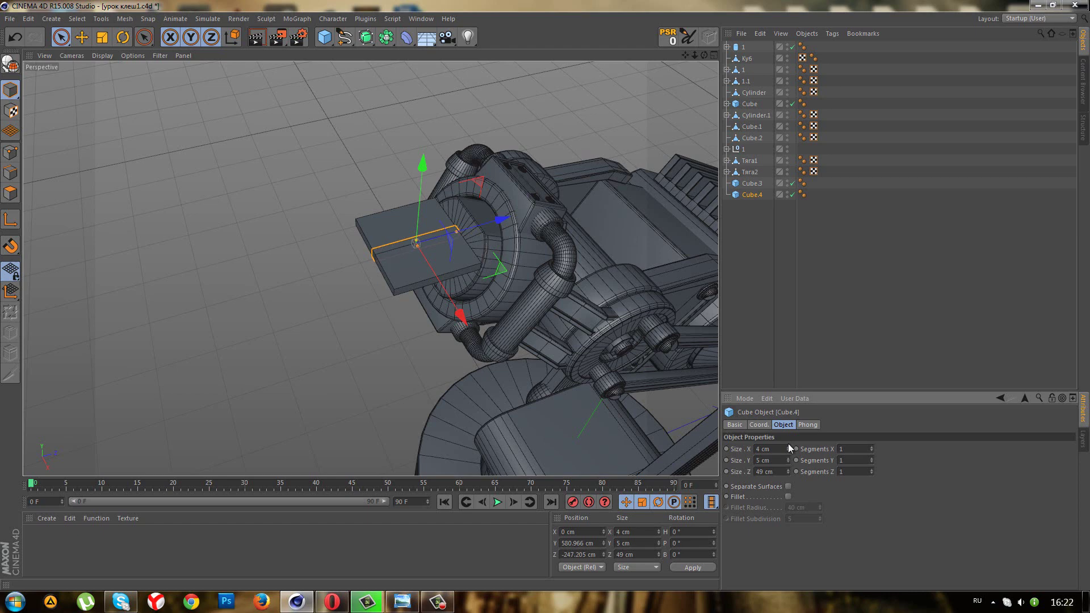
{"action": "left_click", "coordinate": [788, 444]}
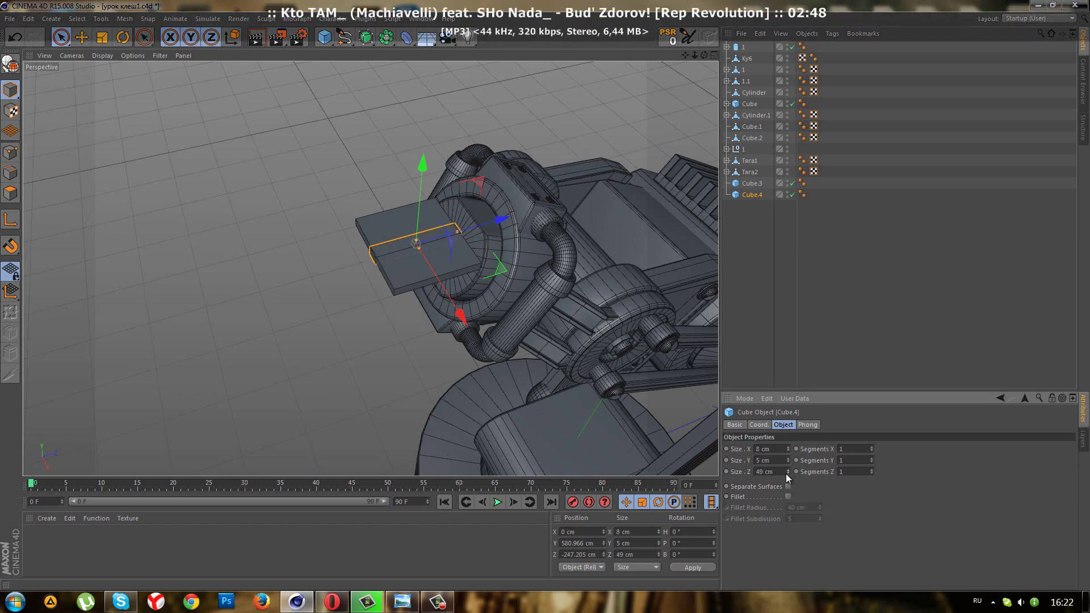
{"action": "scroll", "coordinate": [390, 229], "scroll_direction": "up", "scroll_amount": 2}
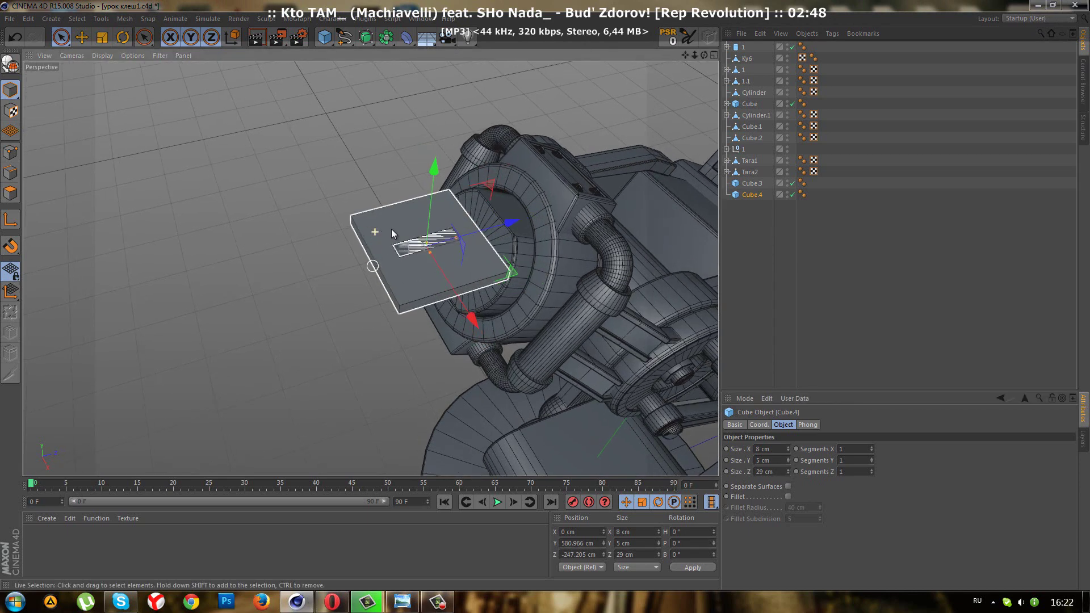
{"action": "scroll", "coordinate": [415, 204], "scroll_direction": "up", "scroll_amount": 2}
{"action": "left_click_drag", "start_coordinate": [437, 182], "coordinate": [439, 166]}
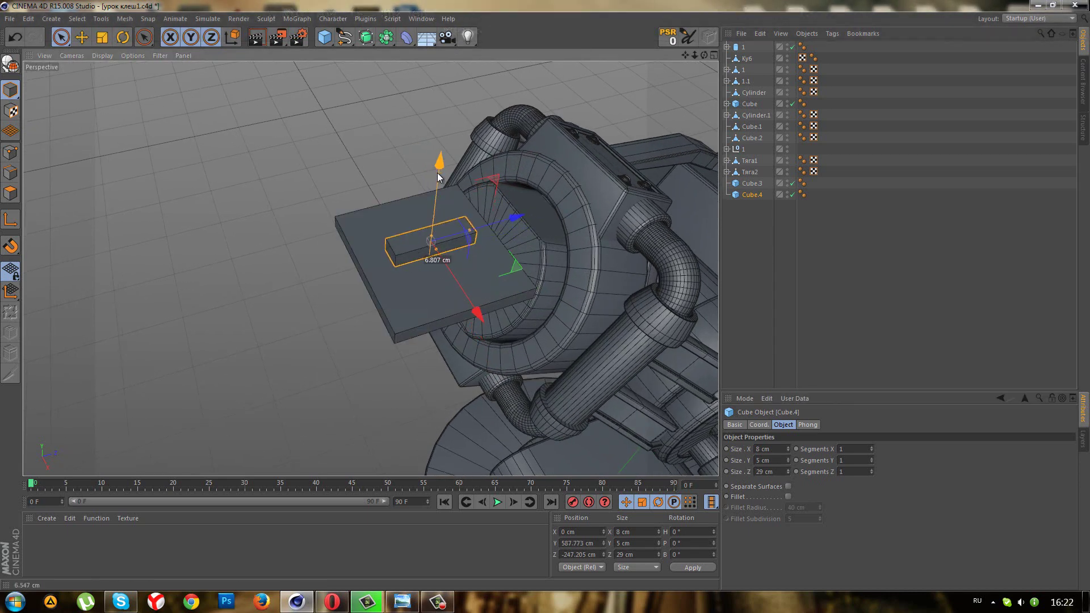
{"action": "mouse_move", "coordinate": [457, 253]}
{"action": "left_mouse_down", "text": "alt"}
{"action": "mouse_move", "coordinate": [478, 257]}
{"action": "mouse_move", "coordinate": [495, 209]}
{"action": "mouse_move", "coordinate": [444, 227]}
{"action": "mouse_move", "coordinate": [492, 319]}
{"action": "mouse_move", "coordinate": [528, 341]}
{"action": "left_mouse_up", "text": "alt"}
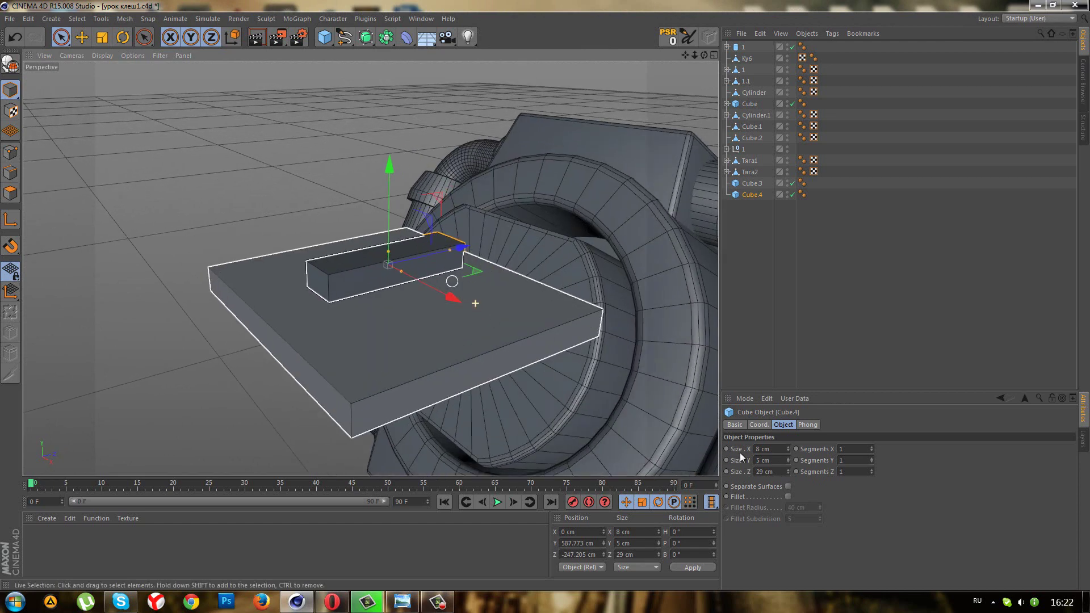
{"action": "left_click", "coordinate": [789, 462]}
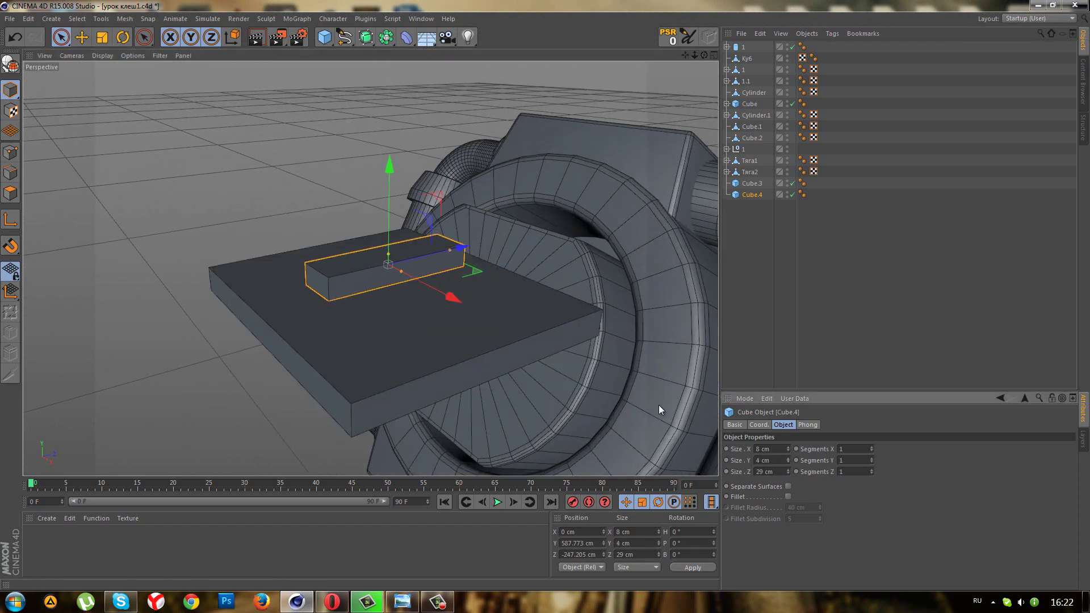
{"action": "mouse_move", "coordinate": [544, 346]}
{"action": "left_mouse_down", "text": "alt"}
{"action": "mouse_move", "coordinate": [502, 329]}
{"action": "mouse_move", "coordinate": [504, 293]}
{"action": "mouse_move", "coordinate": [519, 349]}
{"action": "mouse_move", "coordinate": [509, 353]}
{"action": "left_mouse_up", "text": "alt"}
Add a cylinder, parent it under Cube.4 and reset it to the bar's centre.
{"action": "left_click", "coordinate": [319, 37]}
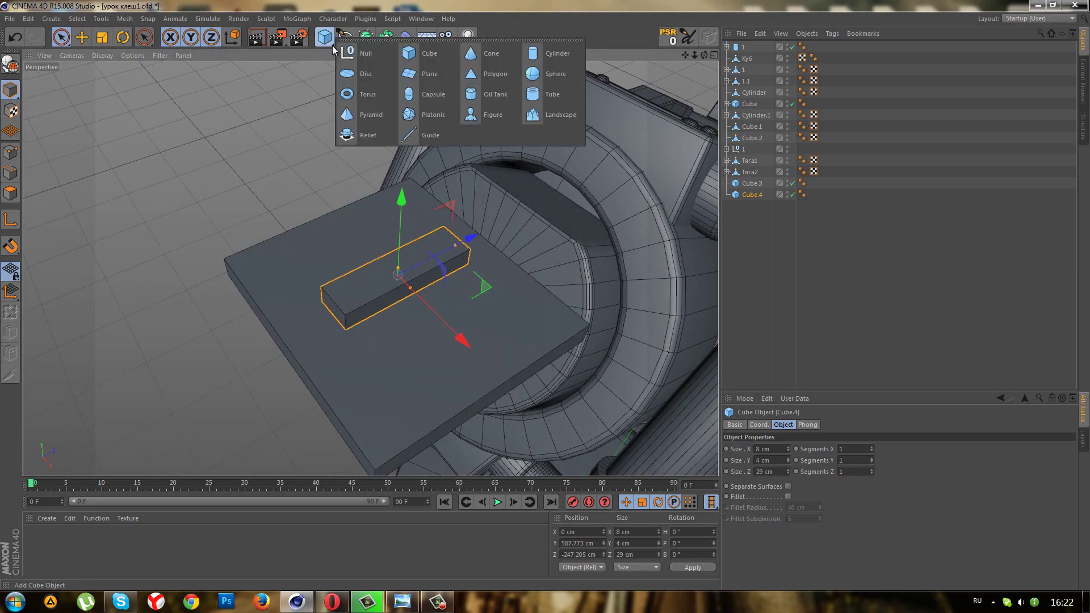
{"action": "left_click", "coordinate": [521, 59]}
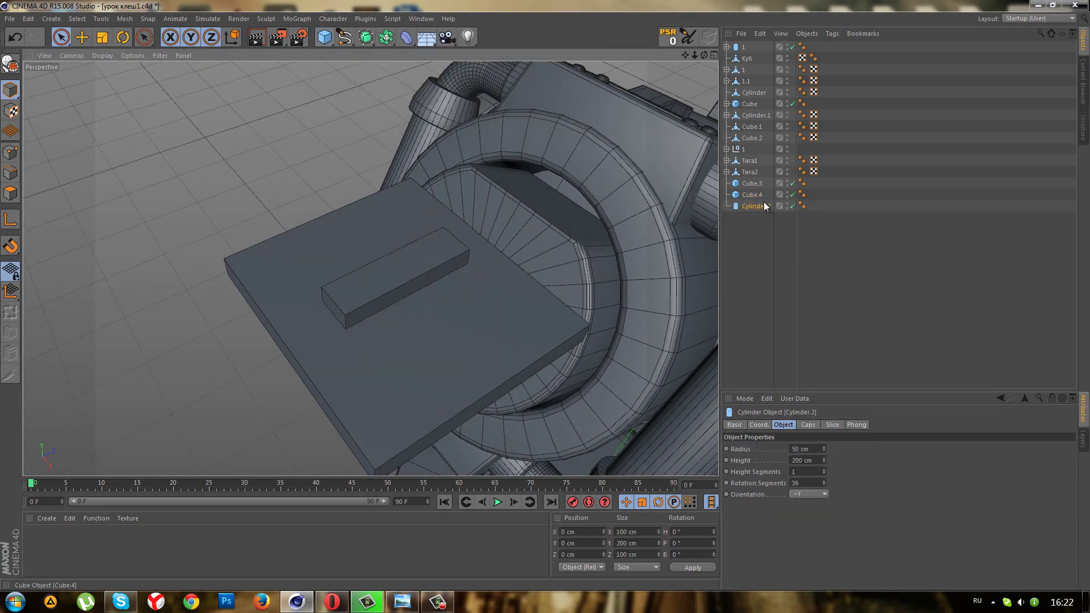
{"action": "left_click_drag", "start_coordinate": [761, 206], "coordinate": [755, 194]}
{"action": "left_click", "coordinate": [660, 41]}
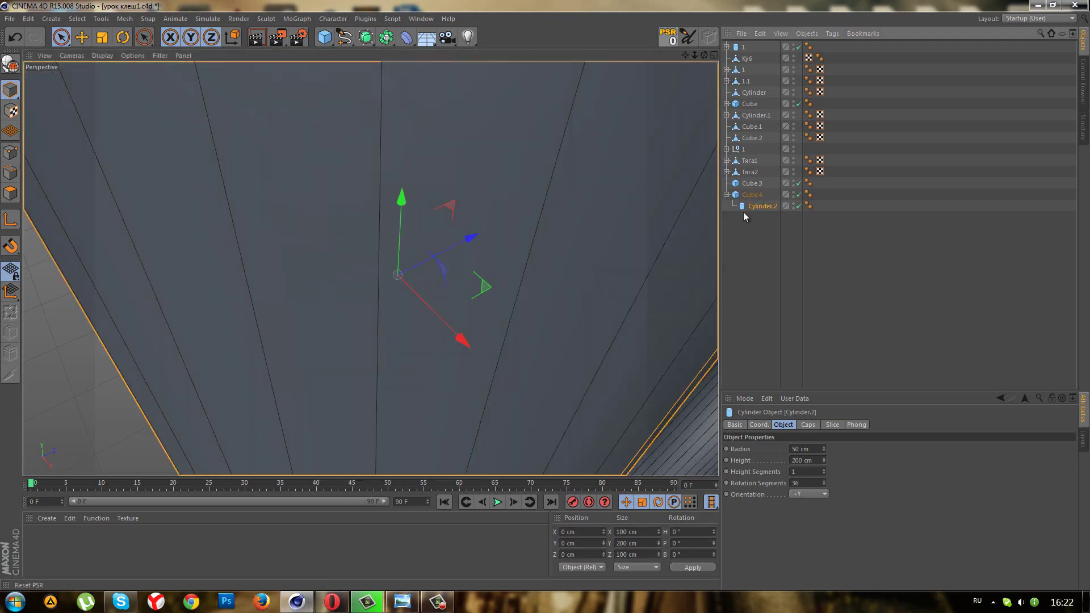
Give the cylinder a 5 cm radius and 5 cm height, then slide it toward the bar's end.
{"action": "left_click", "coordinate": [819, 460]}
{"action": "type", "text": "10"}
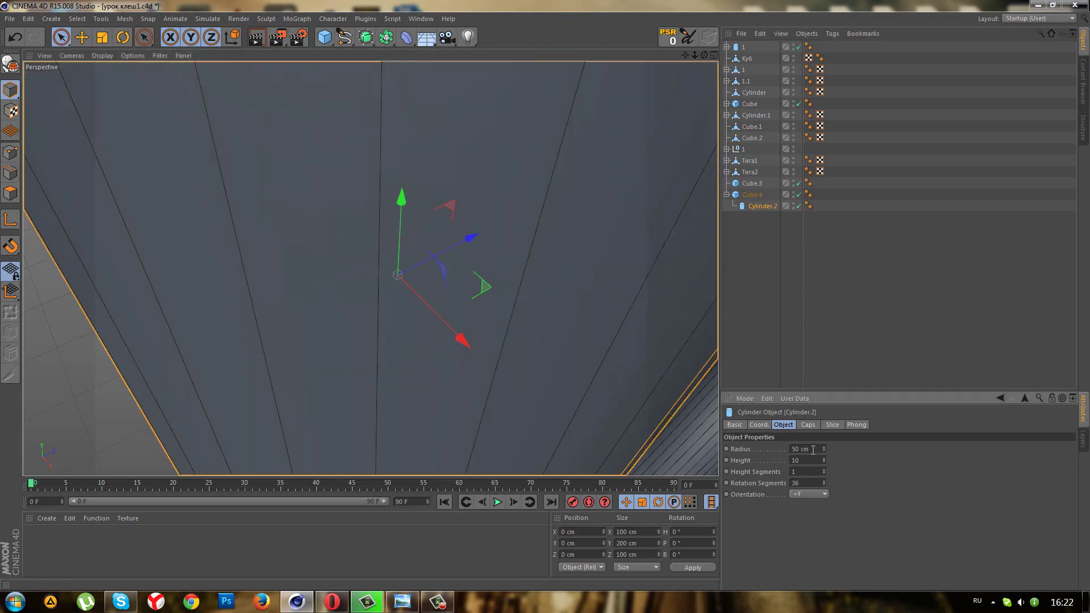
{"action": "left_click", "coordinate": [812, 450]}
{"action": "type", "text": "5"}
{"action": "key", "text": "Return"}
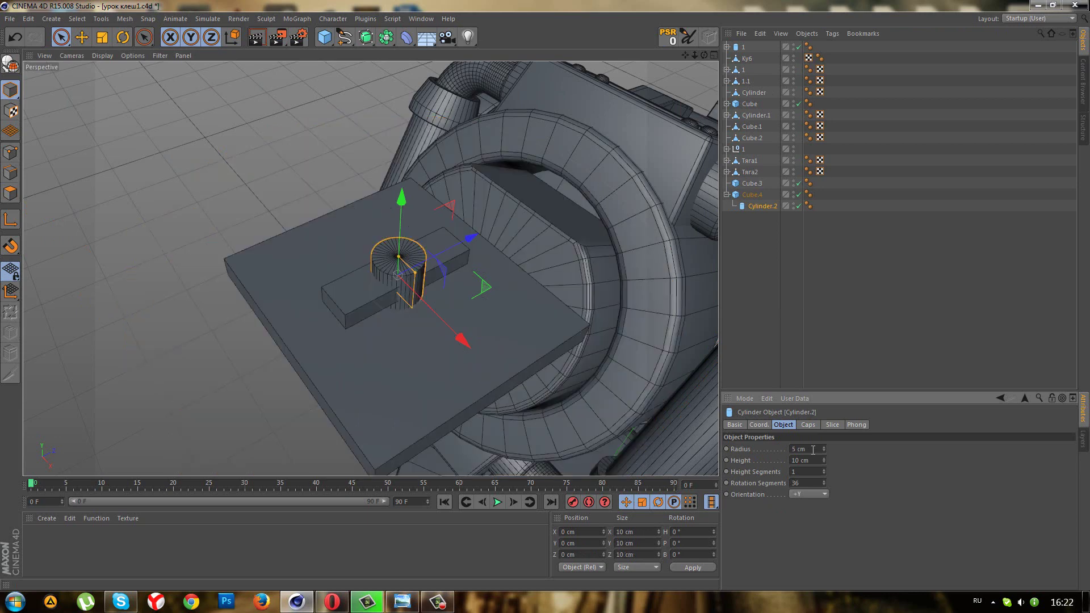
{"action": "key", "text": "Return"}
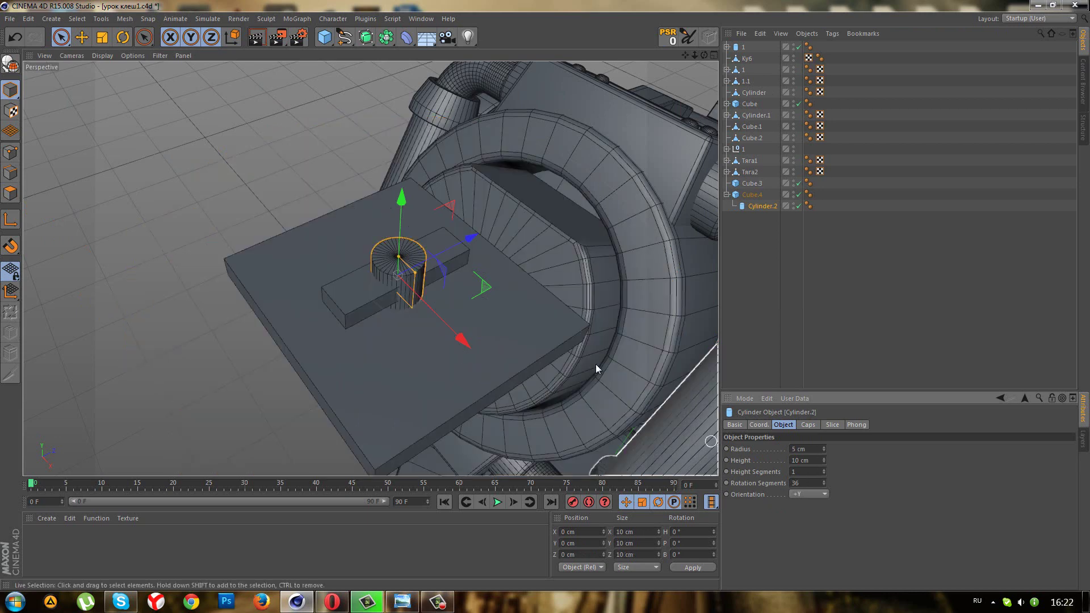
{"action": "left_click_drag", "start_coordinate": [826, 464], "coordinate": [826, 463]}
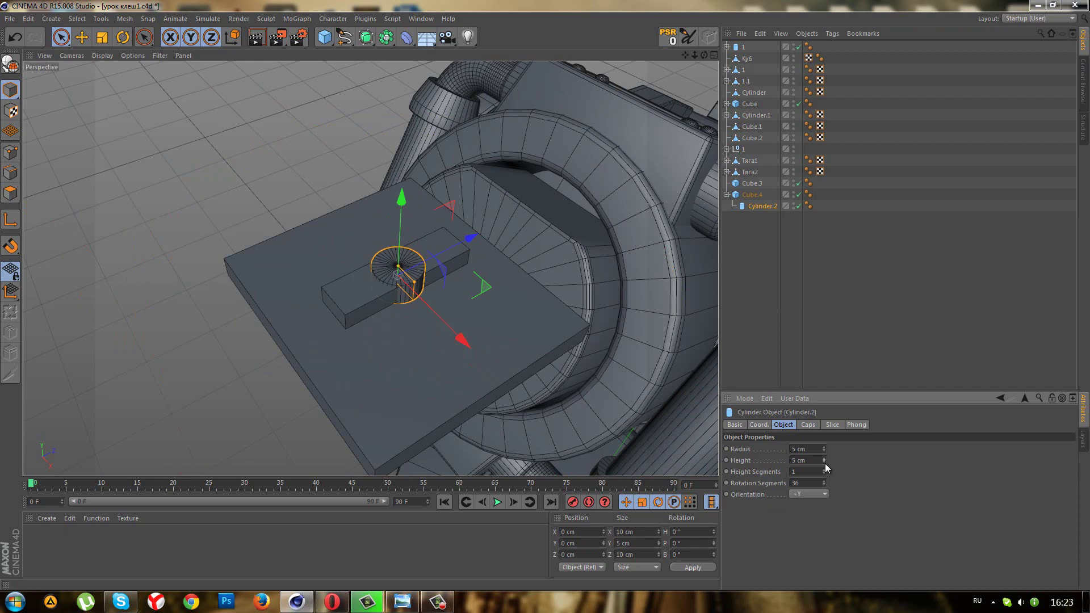
{"action": "left_click", "coordinate": [826, 464]}
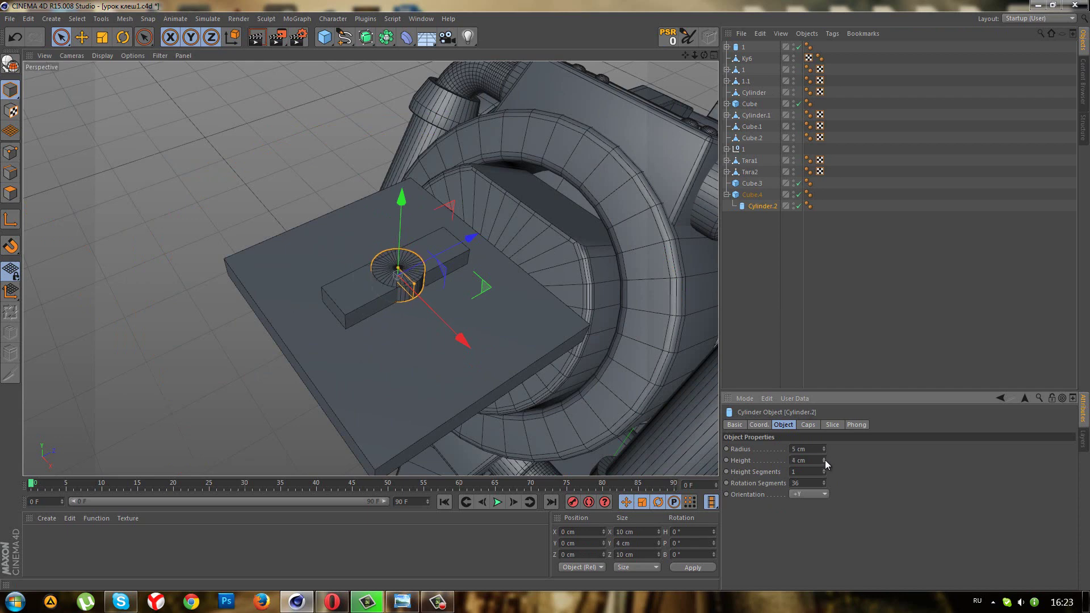
{"action": "left_click", "coordinate": [826, 458]}
{"action": "mouse_move", "coordinate": [471, 238]}
{"action": "left_mouse_down"}
{"action": "mouse_move", "coordinate": [536, 214]}
{"action": "mouse_move", "coordinate": [526, 213]}
{"action": "left_mouse_up"}
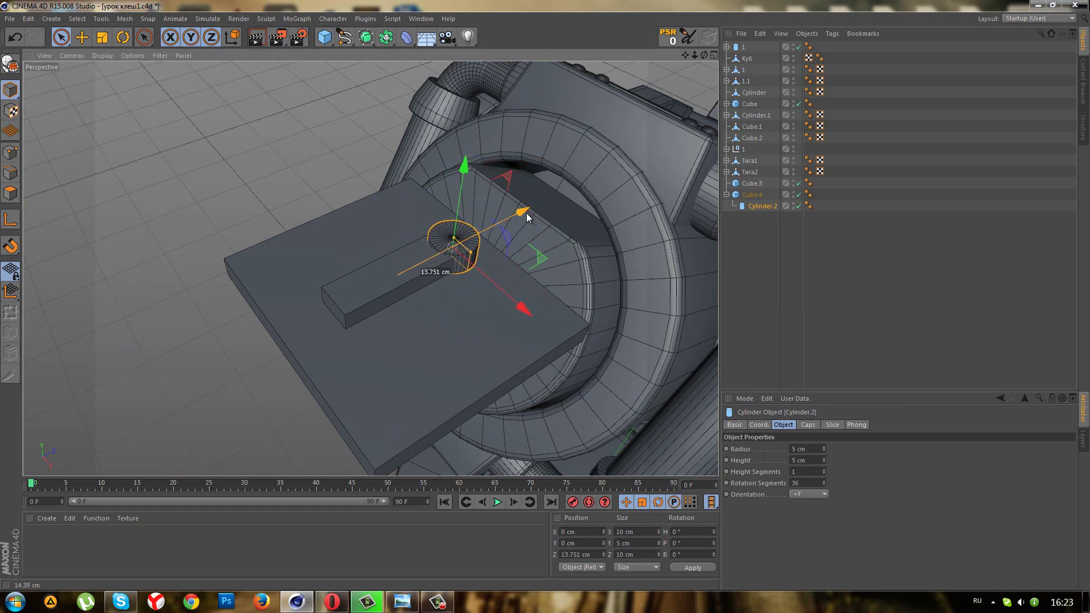
Unparent the hinge cylinder, lengthen the bar to 40 cm and slide the hinge to its end.
{"action": "left_click", "coordinate": [753, 199]}
{"action": "mouse_move", "coordinate": [466, 343]}
{"action": "left_mouse_down"}
{"action": "mouse_move", "coordinate": [517, 381]}
{"action": "mouse_move", "coordinate": [454, 355]}
{"action": "mouse_move", "coordinate": [272, 437]}
{"action": "left_mouse_up"}
{"action": "mouse_move", "coordinate": [376, 374]}
{"action": "left_mouse_down", "text": "alt"}
{"action": "mouse_move", "coordinate": [467, 318]}
{"action": "mouse_move", "coordinate": [512, 224]}
{"action": "mouse_move", "coordinate": [499, 194]}
{"action": "mouse_move", "coordinate": [489, 241]}
{"action": "mouse_move", "coordinate": [457, 257]}
{"action": "left_mouse_up", "text": "alt"}
{"action": "scroll", "coordinate": [512, 224], "scroll_direction": "down", "scroll_amount": 2}
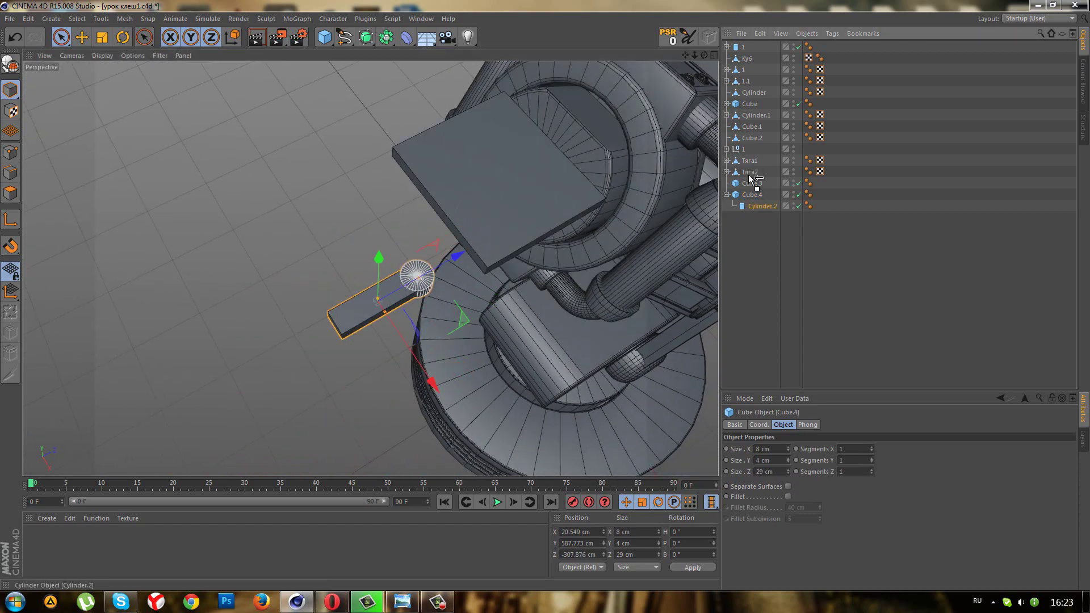
{"action": "left_click_drag", "start_coordinate": [750, 179], "coordinate": [744, 204]}
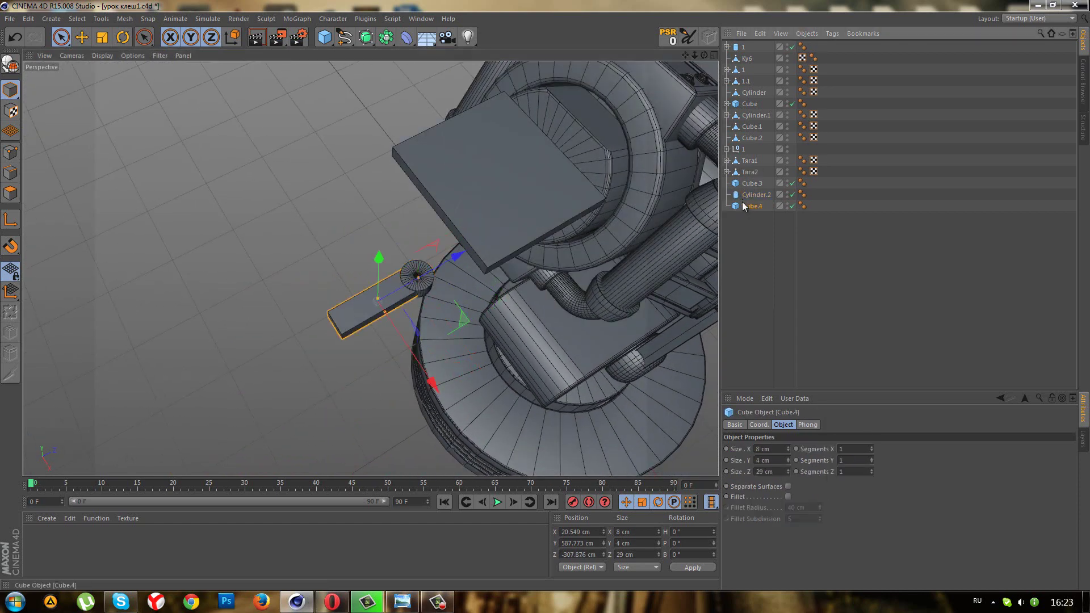
{"action": "left_click_drag", "start_coordinate": [789, 470], "coordinate": [789, 469]}
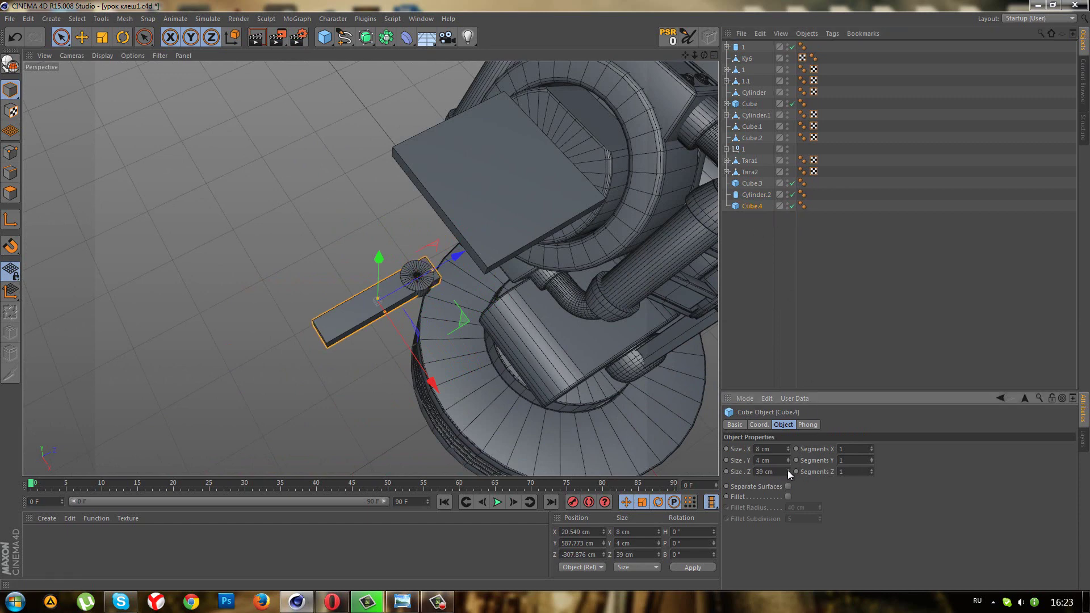
{"action": "left_click", "coordinate": [788, 470]}
{"action": "left_click_drag", "start_coordinate": [454, 261], "coordinate": [438, 266]}
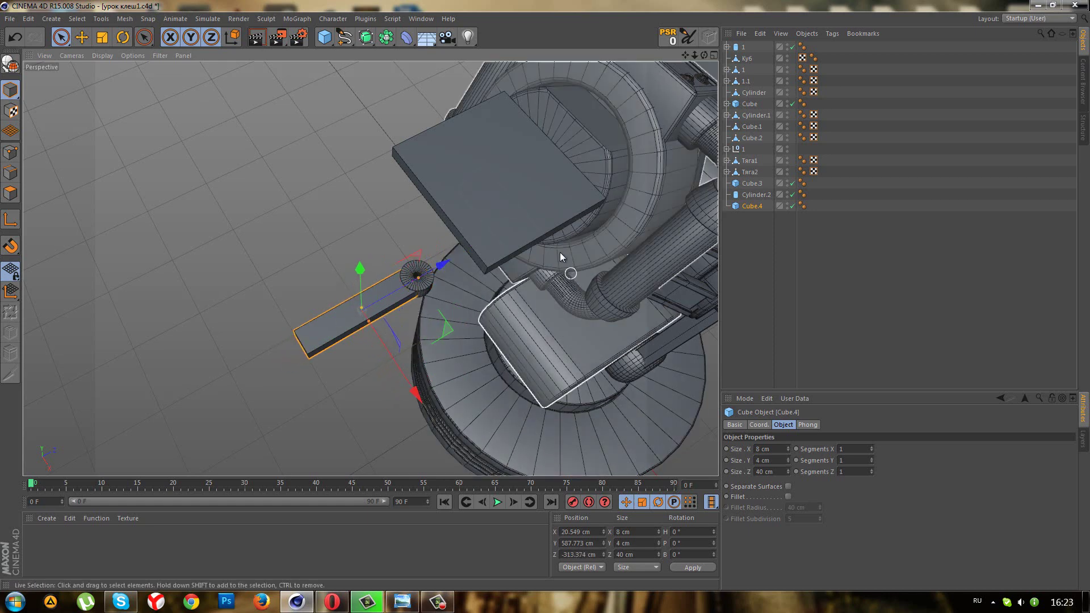
Set the hinge cylinder's radius to 6 cm and parent the bar under it.
{"action": "left_click", "coordinate": [734, 196]}
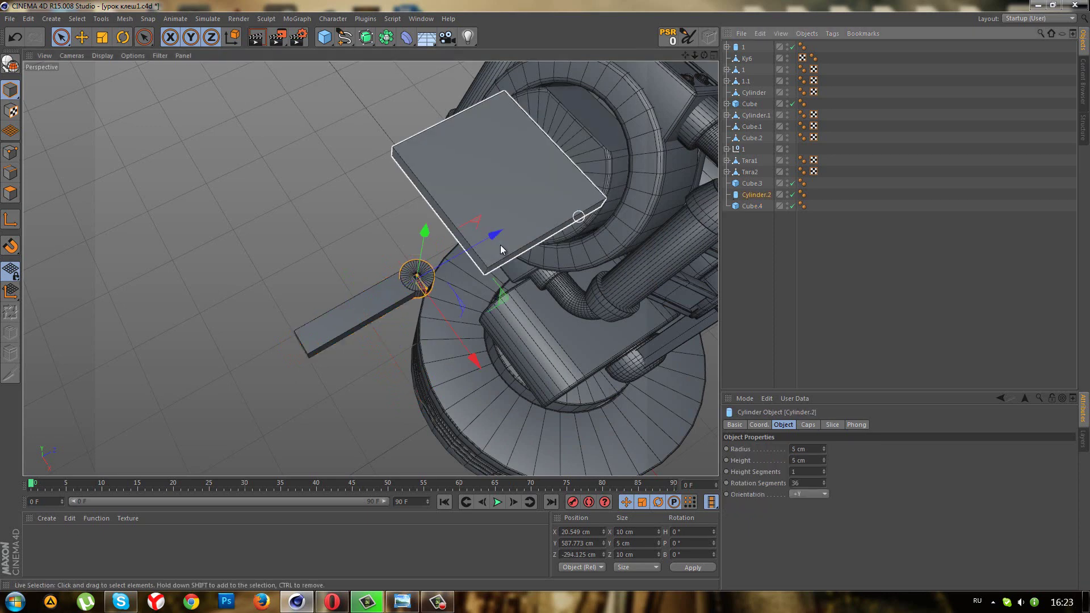
{"action": "scroll", "coordinate": [499, 244], "scroll_direction": "up", "scroll_amount": 2}
{"action": "left_click", "coordinate": [824, 448]}
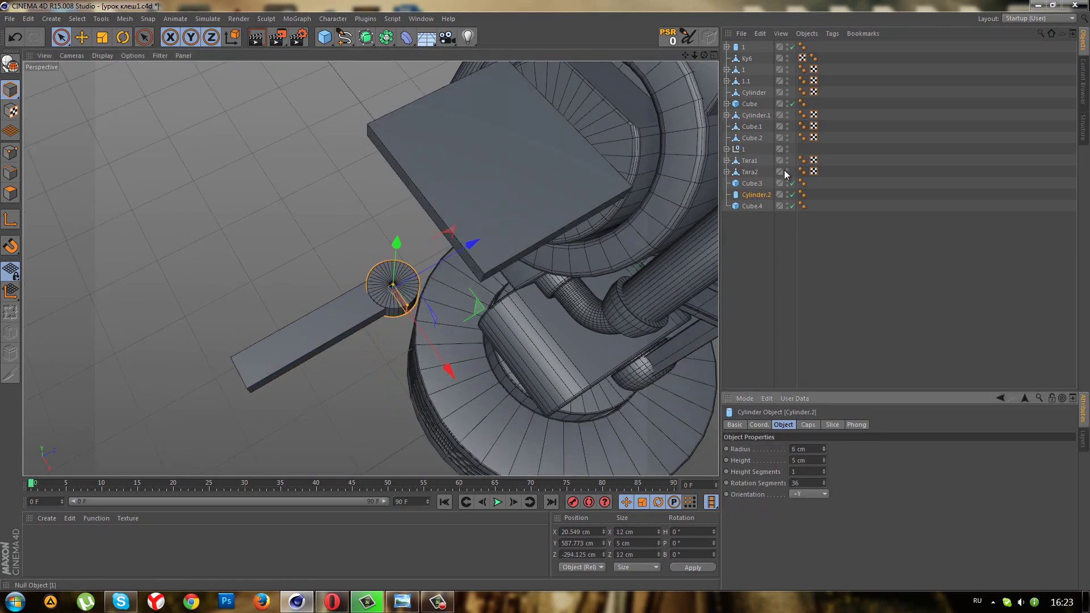
{"action": "left_click", "coordinate": [751, 207]}
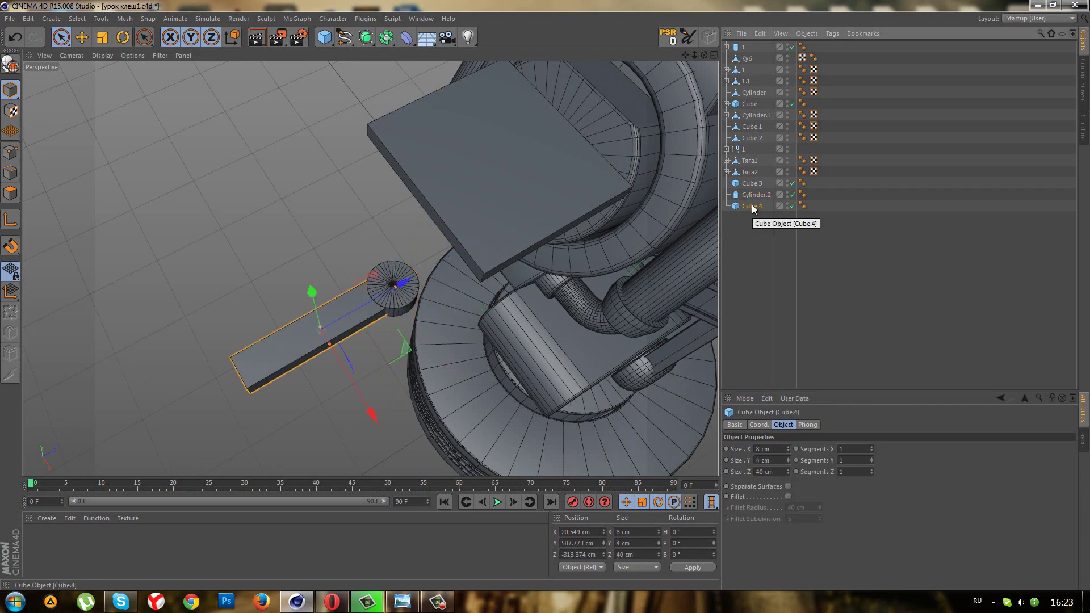
{"action": "mouse_move", "coordinate": [753, 208]}
{"action": "left_mouse_down"}
{"action": "mouse_move", "coordinate": [749, 192]}
{"action": "mouse_move", "coordinate": [749, 202]}
{"action": "left_mouse_up"}
Turn the copied hinge Cylinder.3 with its bar to a 159° heading.
{"action": "left_click", "coordinate": [727, 194]}
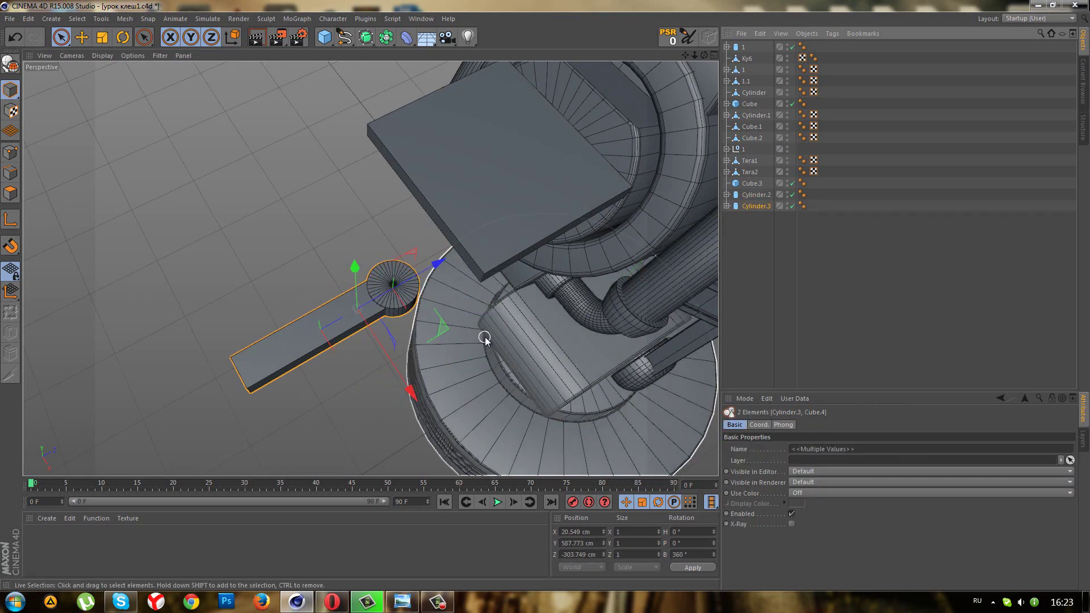
{"action": "left_click", "coordinate": [767, 426]}
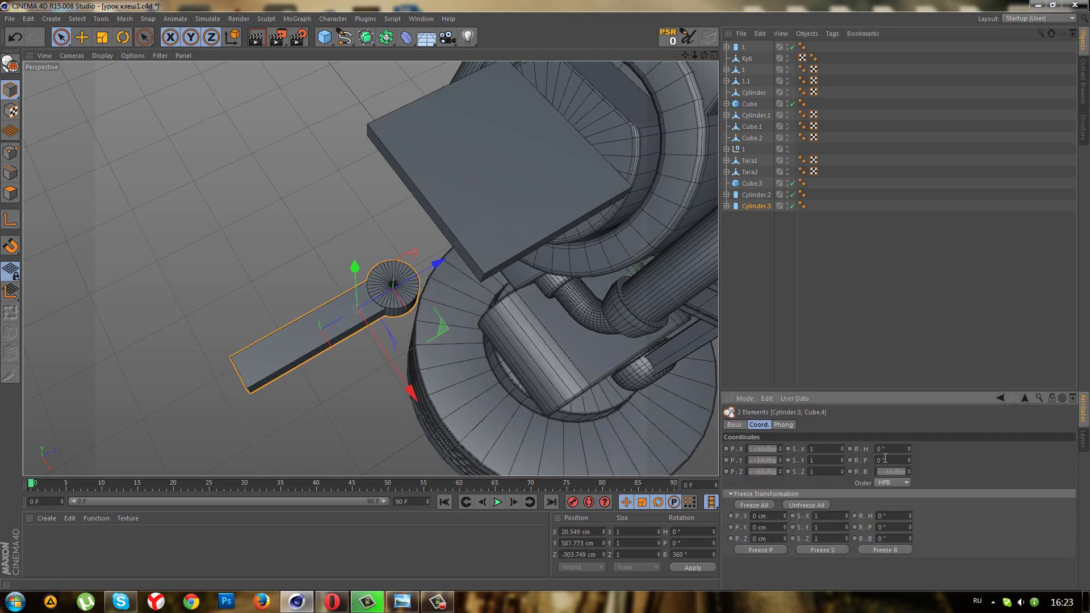
{"action": "left_click_drag", "start_coordinate": [908, 459], "coordinate": [908, 463]}
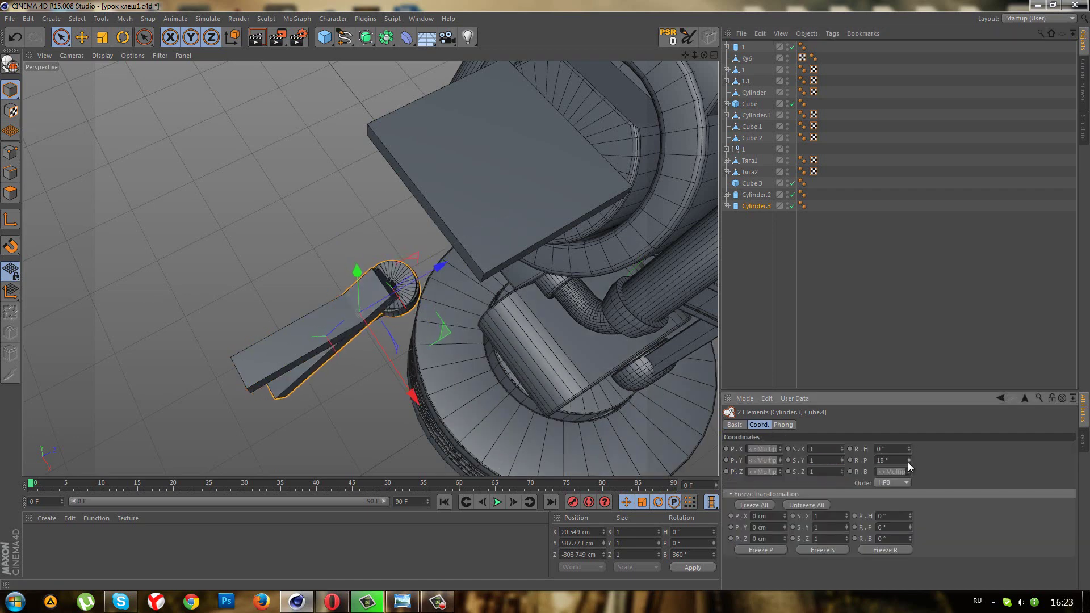
{"action": "key", "text": "ctrl+z"}
{"action": "left_click", "coordinate": [733, 206]}
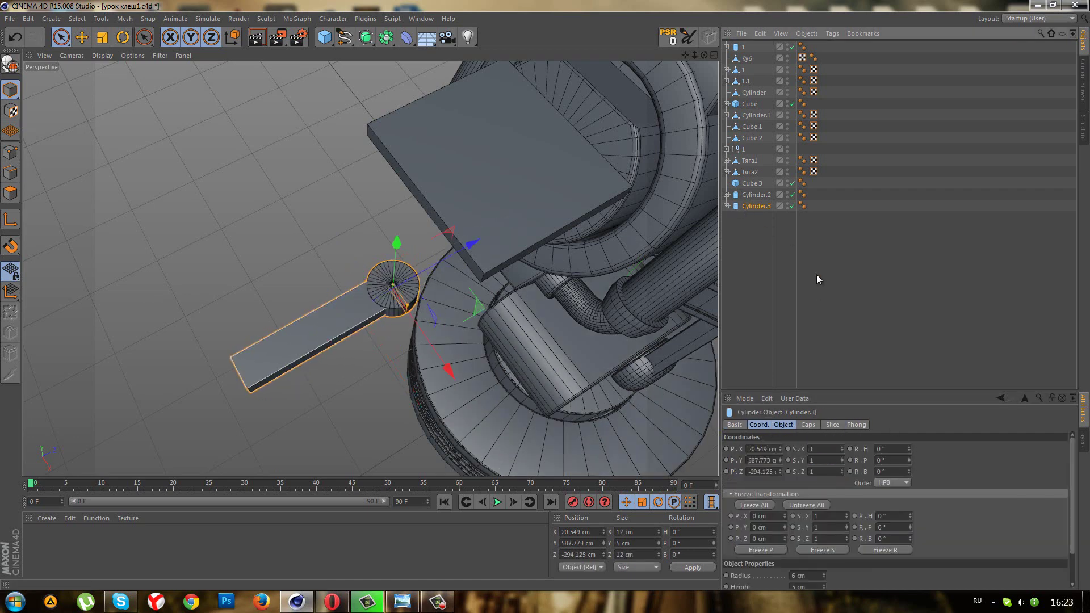
{"action": "left_click_drag", "start_coordinate": [907, 459], "coordinate": [909, 445]}
{"action": "key", "text": "ctrl+z"}
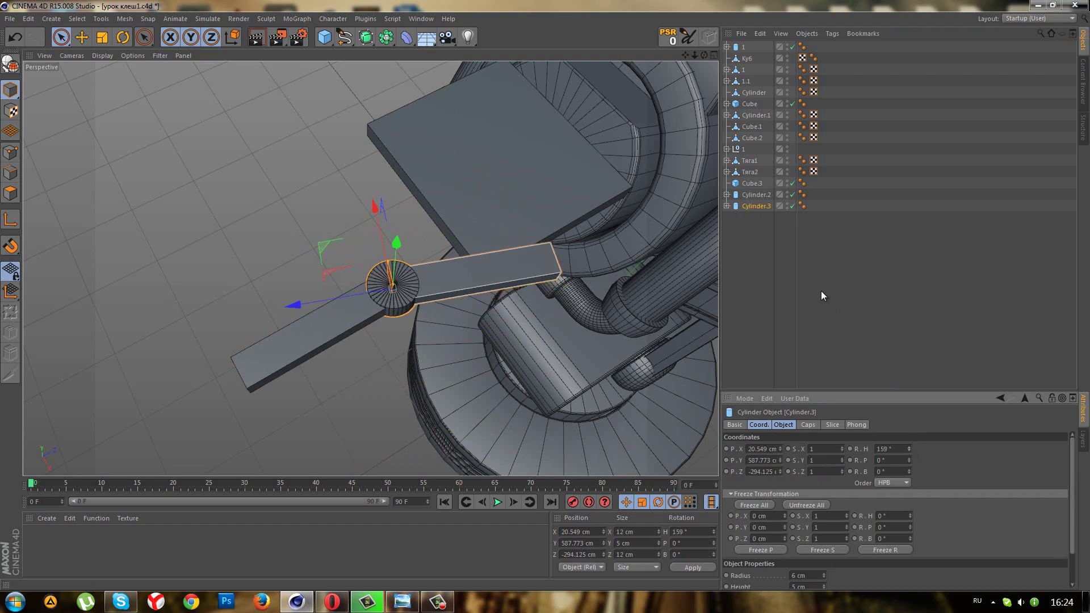
{"action": "left_click", "coordinate": [726, 206]}
Shorten the copied bar to 20 cm and move it out from under the hinge.
{"action": "left_click", "coordinate": [756, 217]}
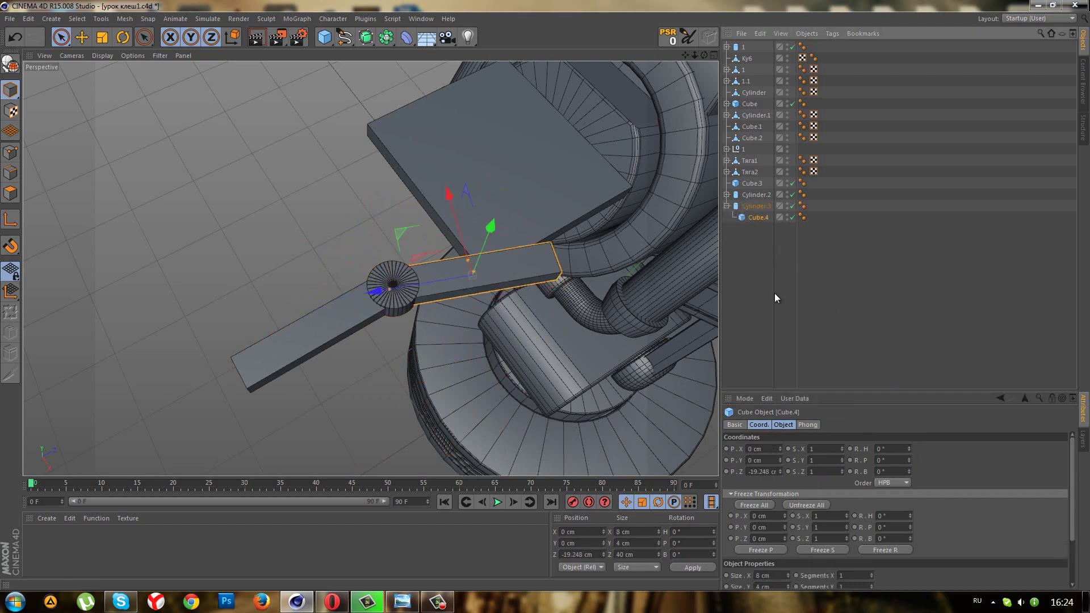
{"action": "left_click", "coordinate": [784, 425]}
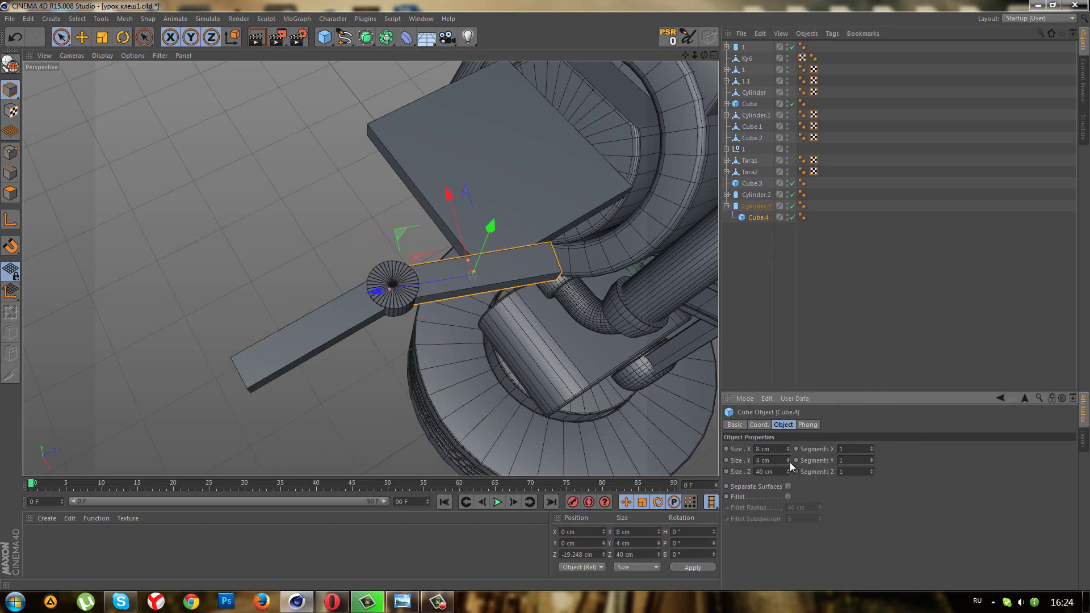
{"action": "left_click_drag", "start_coordinate": [787, 473], "coordinate": [787, 472]}
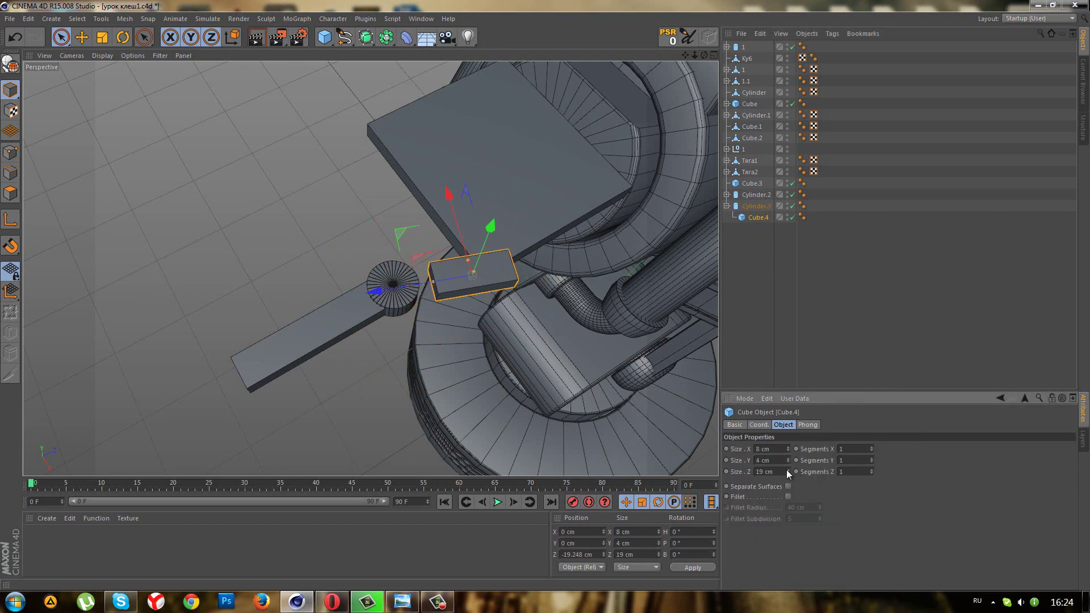
{"action": "left_click", "coordinate": [787, 470]}
{"action": "left_click_drag", "start_coordinate": [376, 292], "coordinate": [349, 303]}
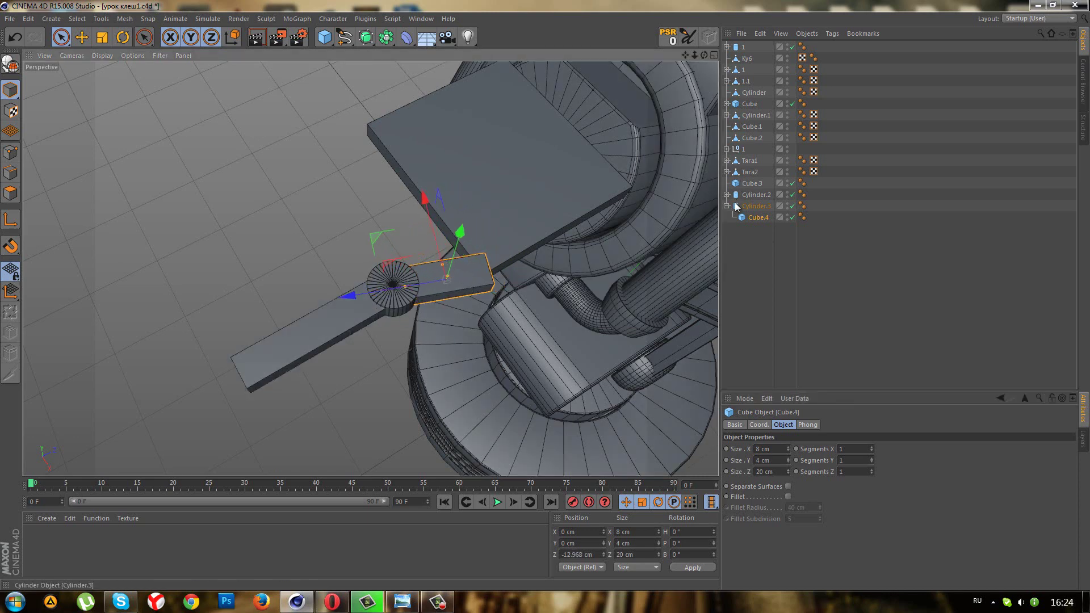
{"action": "left_click_drag", "start_coordinate": [741, 216], "coordinate": [742, 225]}
Move Cylinder.3 to the short bar's end at X 29.921, Z −269.711 cm.
{"action": "left_click", "coordinate": [378, 306]}
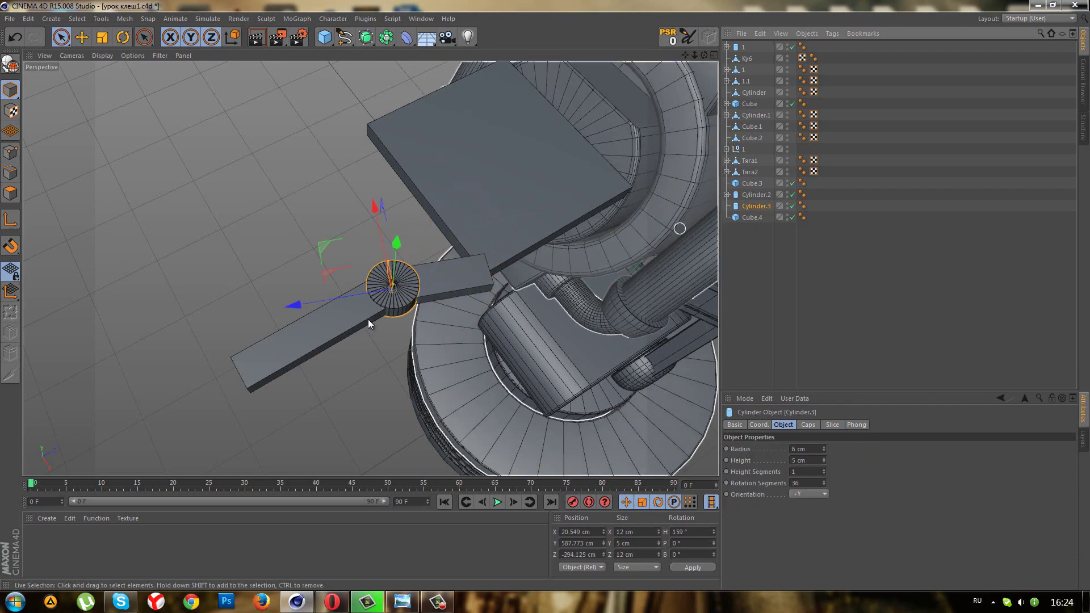
{"action": "left_click_drag", "start_coordinate": [303, 302], "coordinate": [413, 284]}
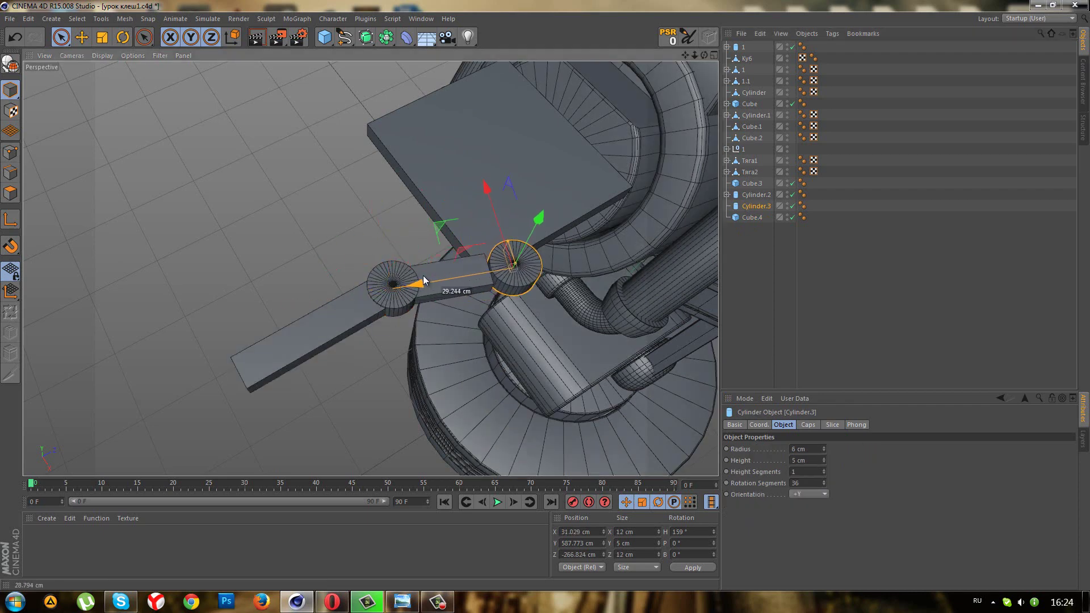
{"action": "mouse_move", "coordinate": [414, 284]}
{"action": "left_mouse_down"}
{"action": "mouse_move", "coordinate": [392, 287]}
{"action": "mouse_move", "coordinate": [435, 273]}
{"action": "mouse_move", "coordinate": [427, 289]}
{"action": "left_mouse_up"}
{"action": "scroll", "coordinate": [430, 315], "scroll_direction": "down", "scroll_amount": 3}
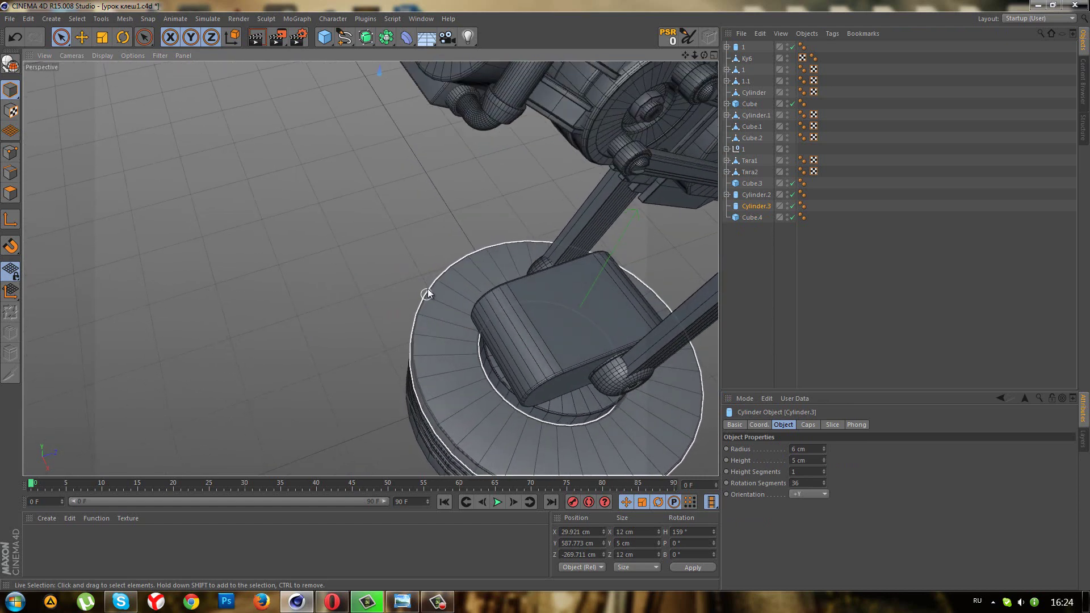
{"action": "scroll", "coordinate": [428, 288], "scroll_direction": "down", "scroll_amount": 3}
{"action": "mouse_move", "coordinate": [424, 236]}
{"action": "left_mouse_down", "text": "alt"}
{"action": "mouse_move", "coordinate": [370, 267]}
{"action": "mouse_move", "coordinate": [404, 292]}
{"action": "mouse_move", "coordinate": [400, 260]}
{"action": "left_mouse_up", "text": "alt"}
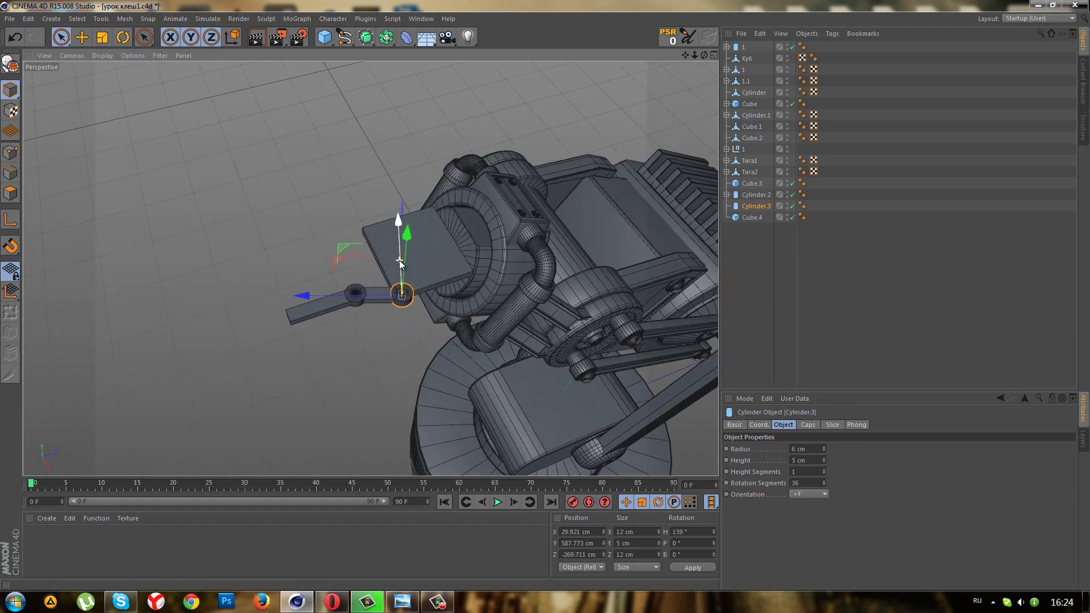
{"action": "scroll", "coordinate": [400, 260], "scroll_direction": "up", "scroll_amount": 2}
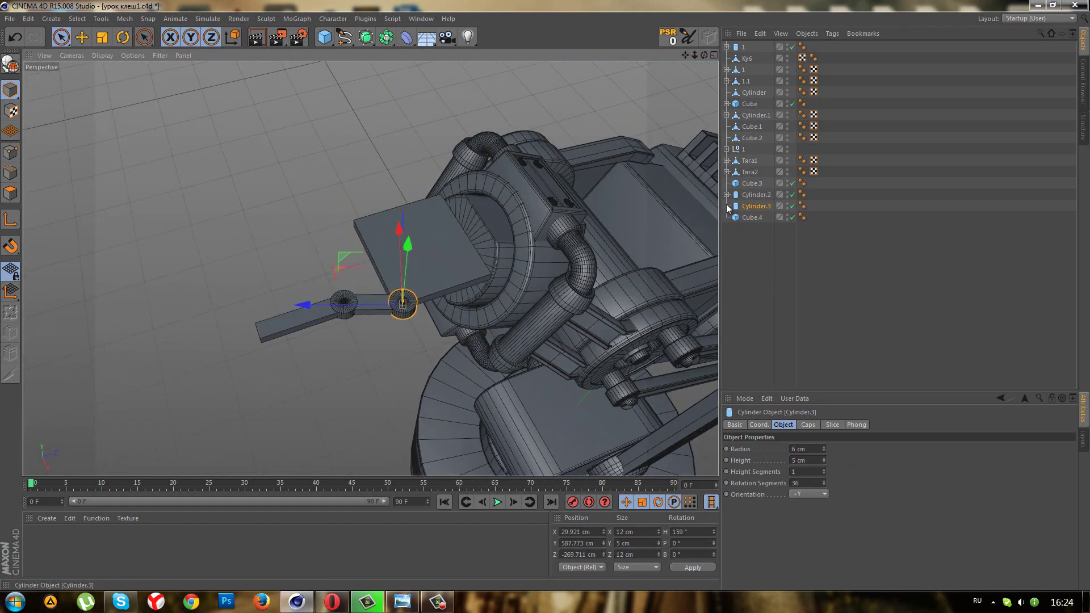
Nest the new hinge Cylinder.4 under the short bar and rotate its heading.
{"action": "left_click_drag", "start_coordinate": [738, 206], "coordinate": [745, 207]}
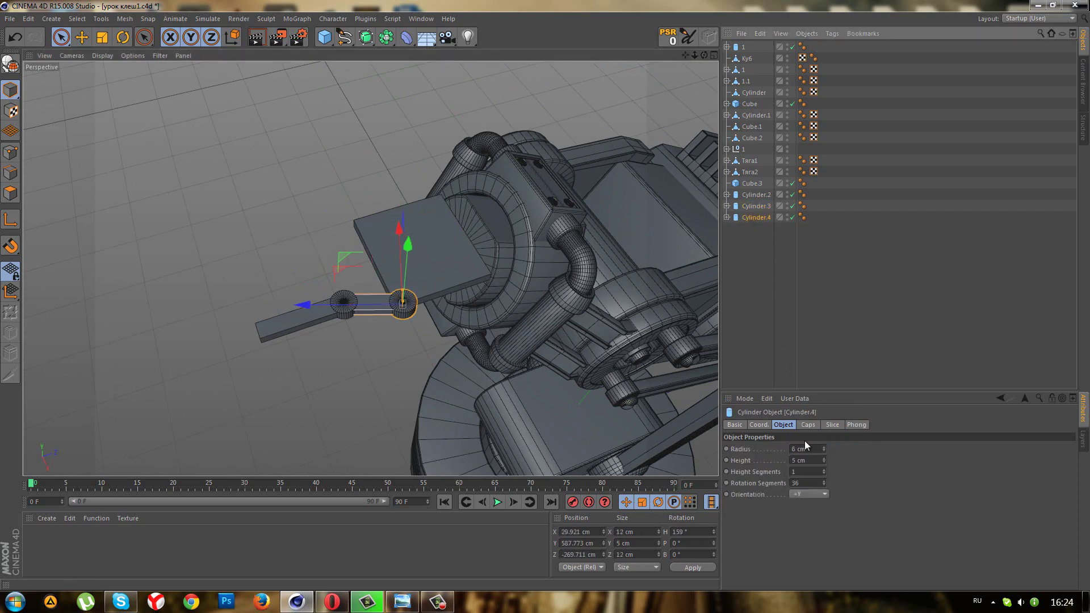
{"action": "left_click", "coordinate": [761, 425]}
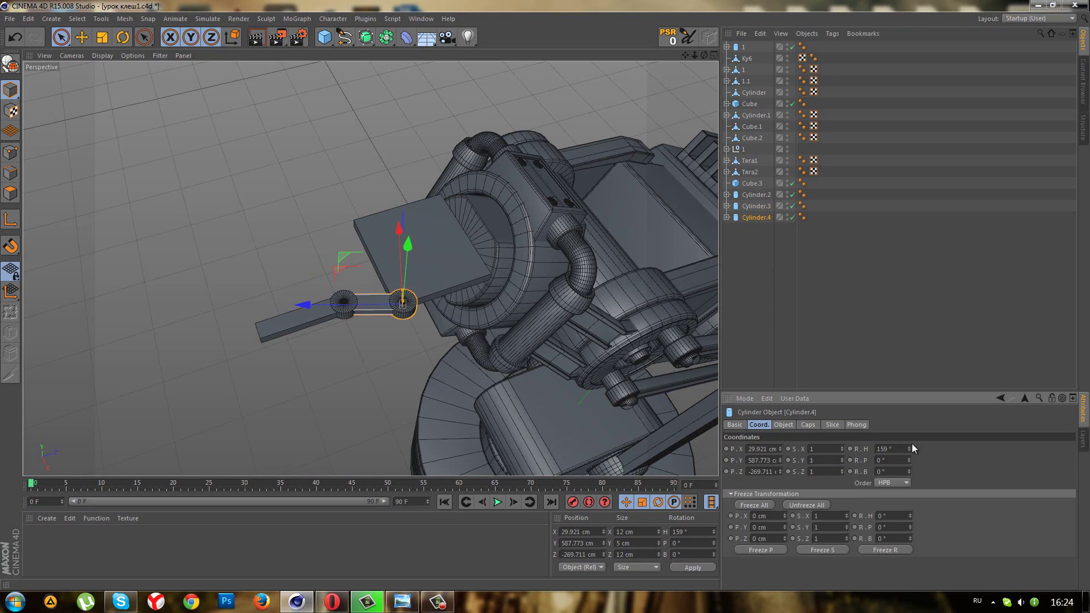
{"action": "left_click_drag", "start_coordinate": [907, 447], "coordinate": [907, 448]}
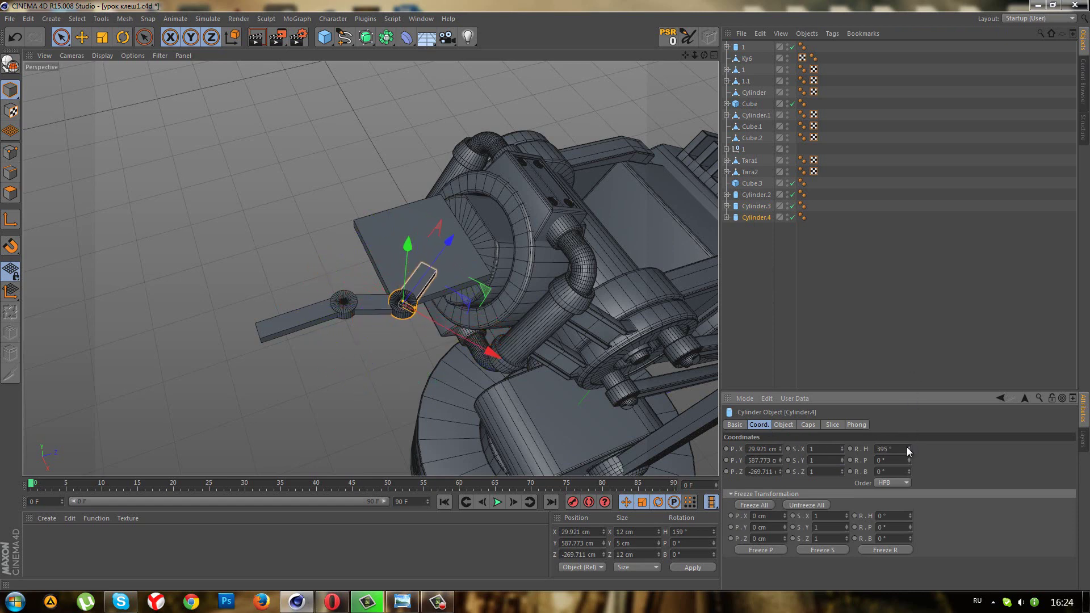
{"action": "mouse_move", "coordinate": [499, 307]}
{"action": "left_mouse_down", "text": "alt"}
{"action": "mouse_move", "coordinate": [341, 192]}
{"action": "mouse_move", "coordinate": [379, 255]}
{"action": "mouse_move", "coordinate": [377, 288]}
{"action": "left_mouse_up", "text": "alt"}
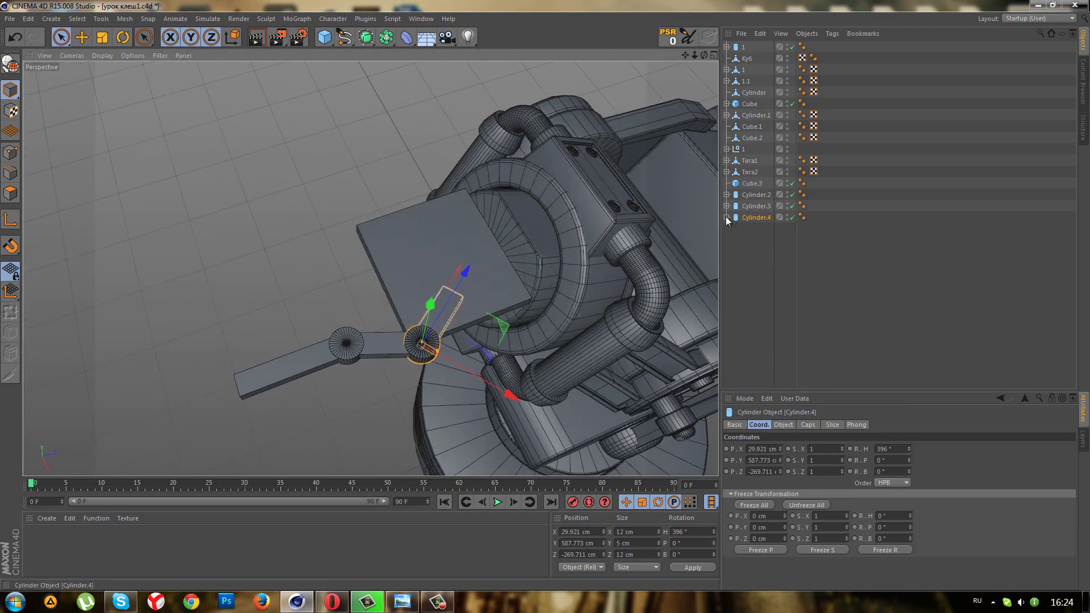
Shorten Cylinder.4's child bar to 30 cm and slide it along its length.
{"action": "left_click", "coordinate": [727, 218]}
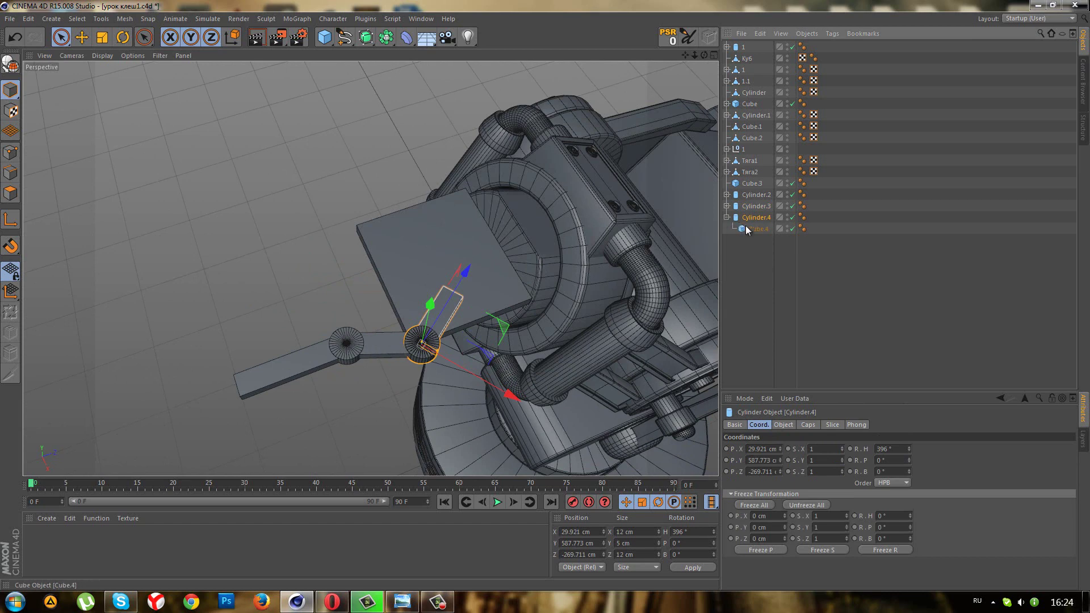
{"action": "left_click", "coordinate": [784, 425]}
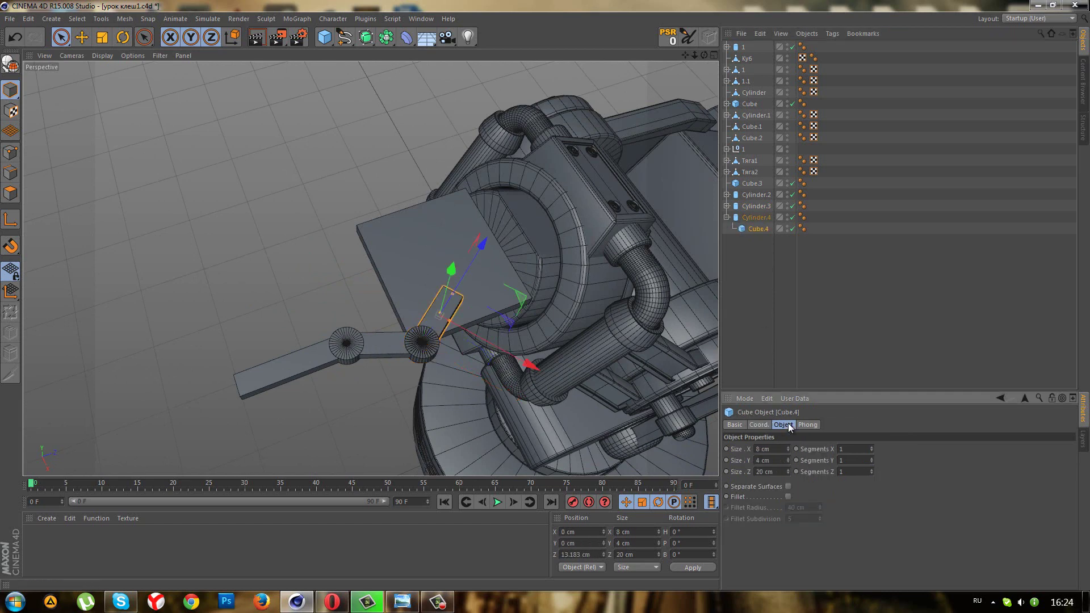
{"action": "left_click", "coordinate": [787, 473]}
{"action": "scroll", "coordinate": [485, 259], "scroll_direction": "up", "scroll_amount": 2}
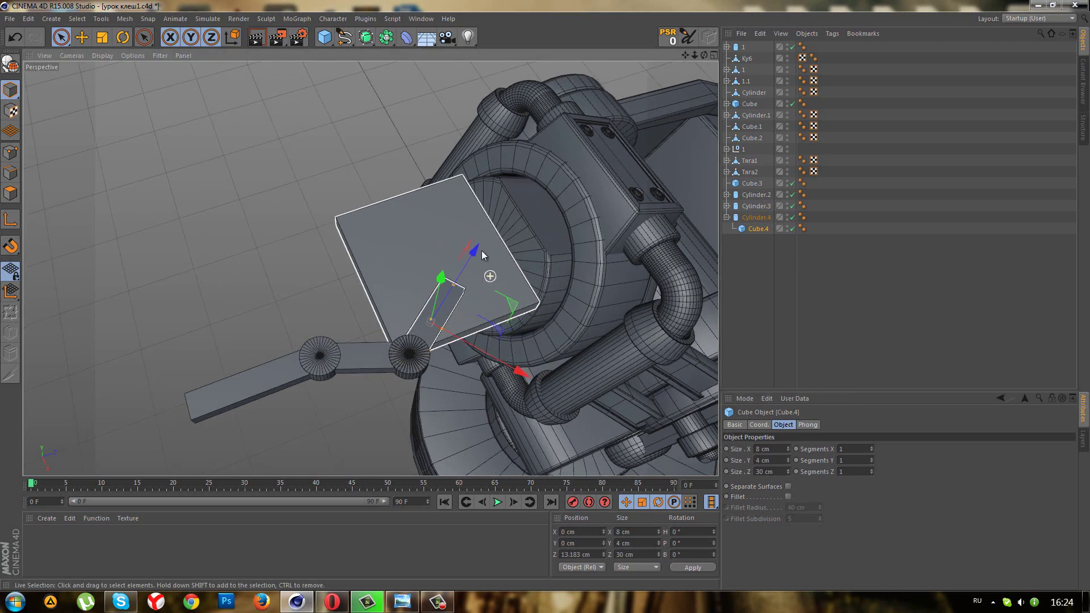
{"action": "mouse_move", "coordinate": [482, 251]}
{"action": "left_mouse_down"}
{"action": "mouse_move", "coordinate": [321, 202]}
{"action": "mouse_move", "coordinate": [448, 273]}
{"action": "mouse_move", "coordinate": [489, 264]}
{"action": "left_mouse_up"}
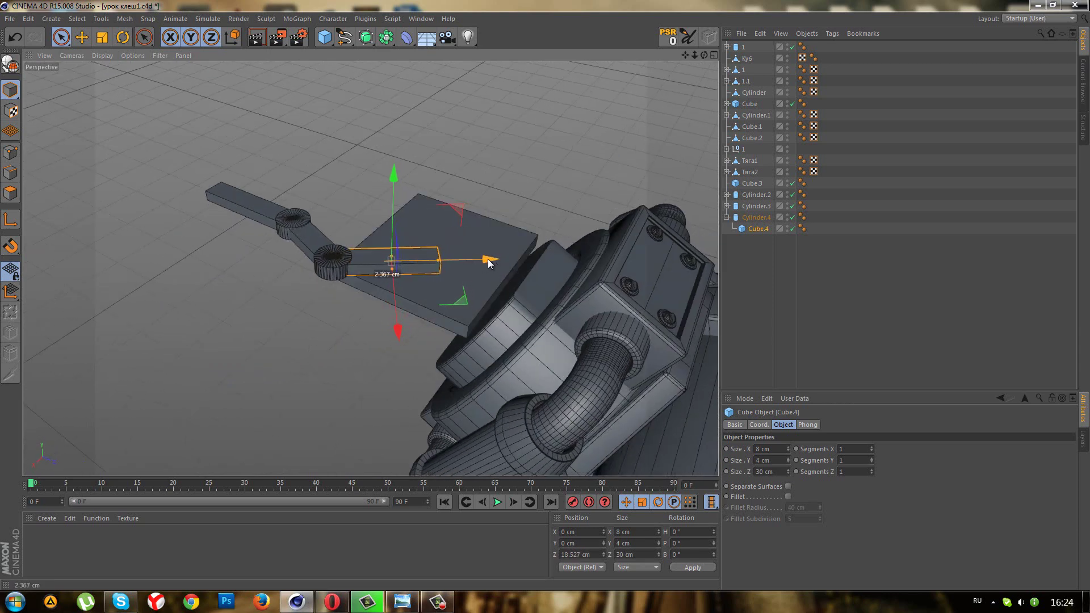
Unparent the bar, move Cylinder.4 to X 7.858, Z −239.343 cm, then re-parent the bar.
{"action": "left_click_drag", "start_coordinate": [755, 229], "coordinate": [750, 215]}
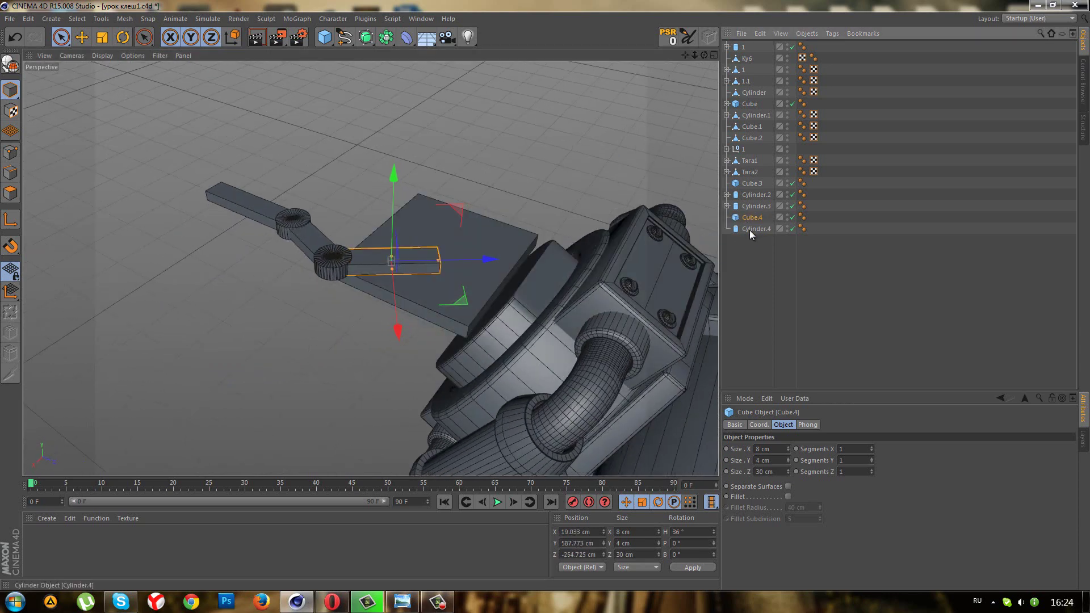
{"action": "left_click", "coordinate": [749, 229]}
{"action": "left_click_drag", "start_coordinate": [458, 267], "coordinate": [550, 261]}
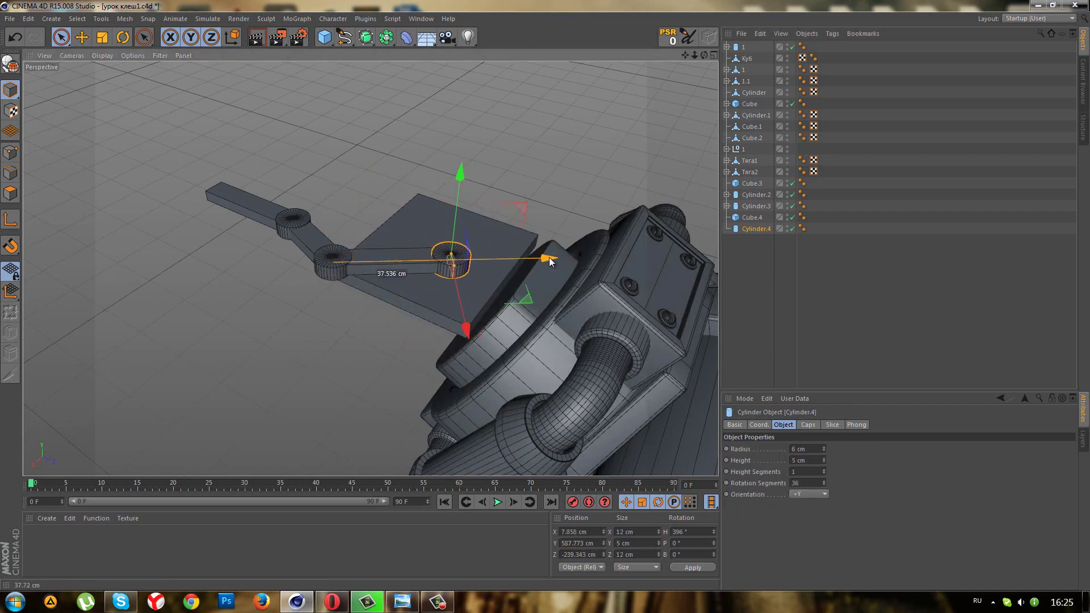
{"action": "left_click_drag", "start_coordinate": [752, 217], "coordinate": [755, 229]}
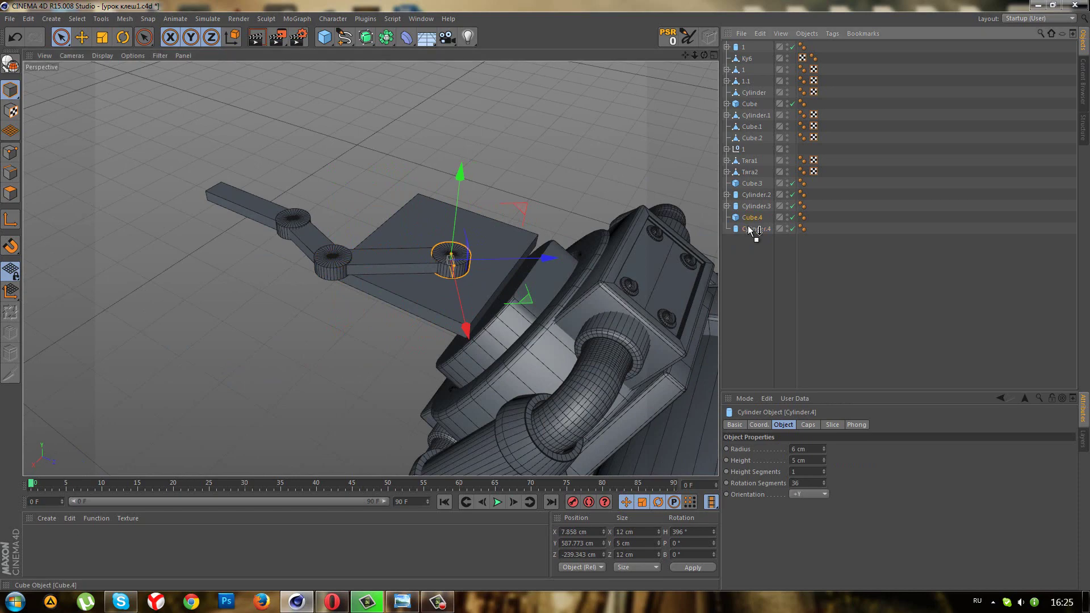
{"action": "left_click", "coordinate": [750, 252]}
{"action": "mouse_move", "coordinate": [524, 320]}
{"action": "left_mouse_down", "text": "alt"}
{"action": "mouse_move", "coordinate": [481, 345]}
{"action": "mouse_move", "coordinate": [434, 347]}
{"action": "mouse_move", "coordinate": [529, 389]}
{"action": "mouse_move", "coordinate": [455, 324]}
{"action": "mouse_move", "coordinate": [390, 329]}
{"action": "mouse_move", "coordinate": [471, 329]}
{"action": "left_mouse_up", "text": "alt"}
{"action": "mouse_move", "coordinate": [578, 324]}
{"action": "left_mouse_down", "text": "alt"}
{"action": "mouse_move", "coordinate": [596, 256]}
{"action": "mouse_move", "coordinate": [511, 270]}
{"action": "mouse_move", "coordinate": [656, 240]}
{"action": "left_mouse_up", "text": "alt"}
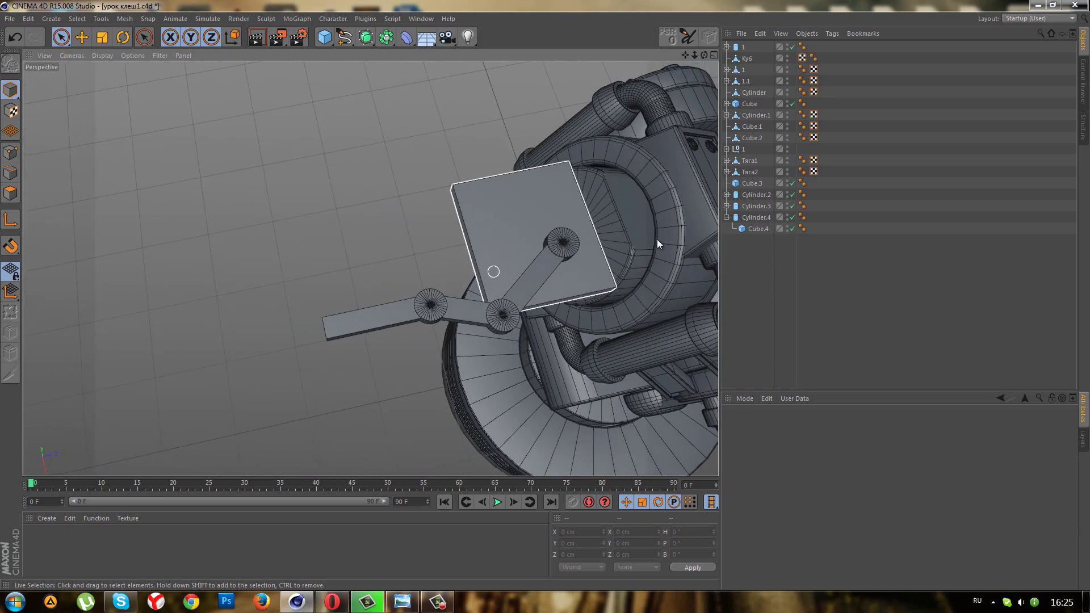
{"action": "left_click", "coordinate": [727, 218]}
{"action": "left_click", "coordinate": [739, 217]}
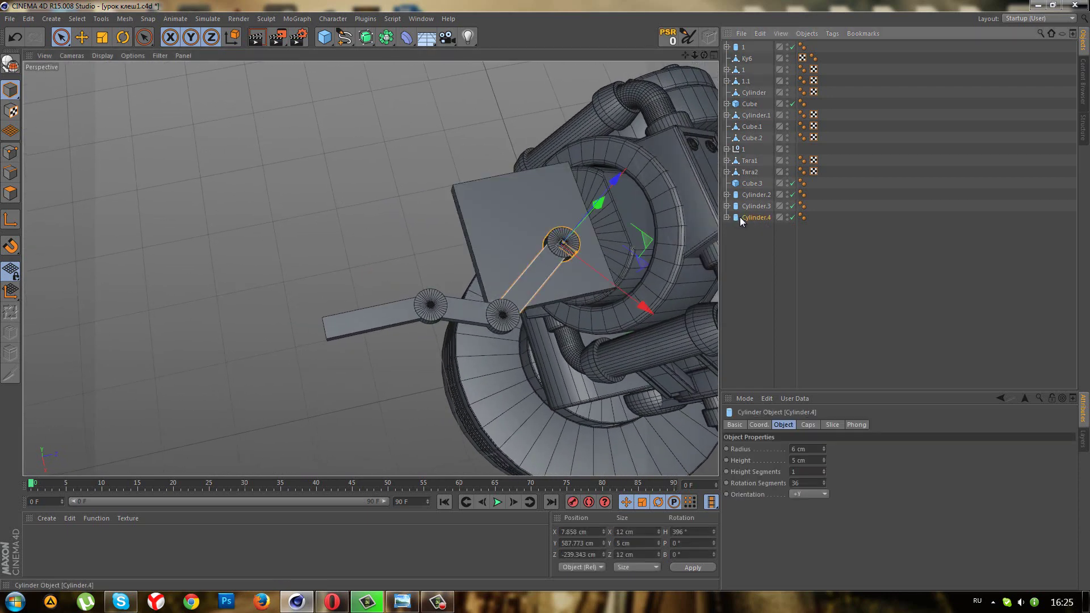
{"action": "left_click", "coordinate": [751, 206]}
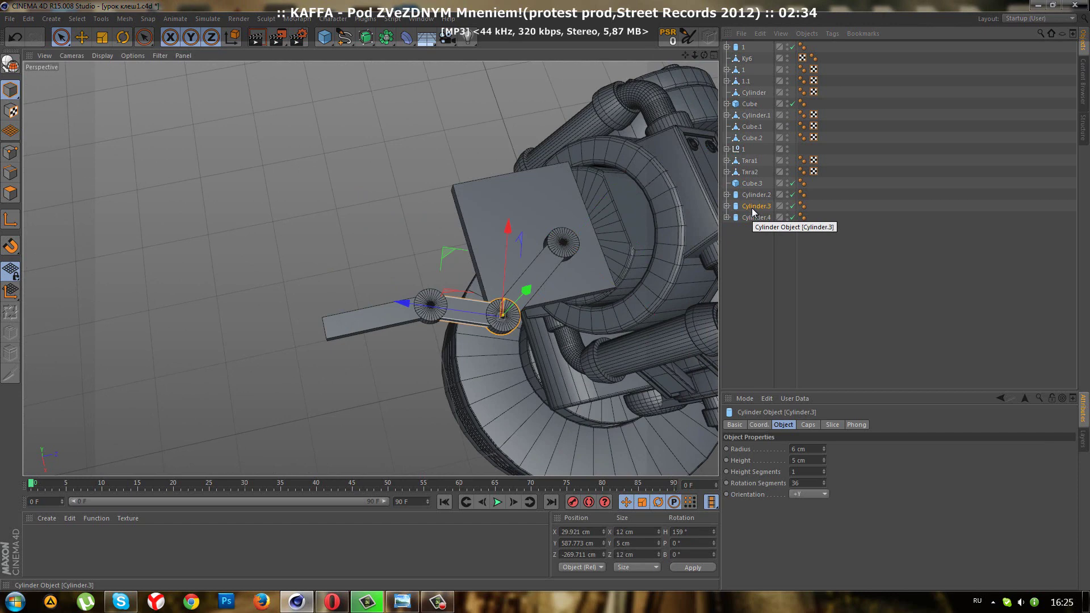
Duplicate the Cylinder.3 hinge, then delete the unwanted copy.
{"action": "left_click_drag", "start_coordinate": [752, 206], "coordinate": [742, 256], "text": "ctrl"}
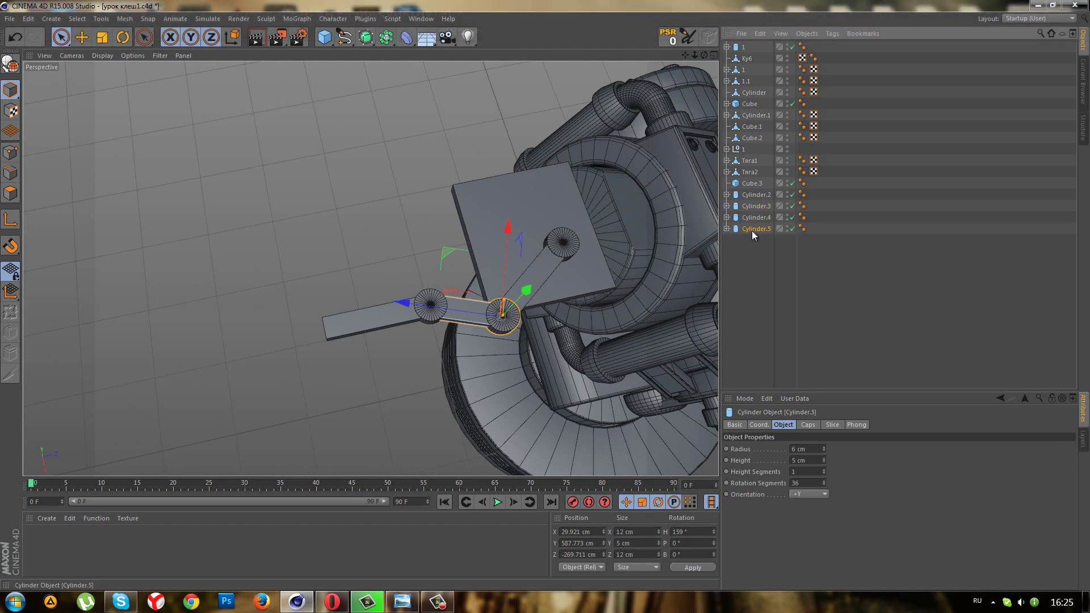
{"action": "scroll", "coordinate": [528, 307], "scroll_direction": "up", "scroll_amount": 5}
{"action": "left_click_drag", "start_coordinate": [528, 306], "coordinate": [614, 285], "text": "alt"}
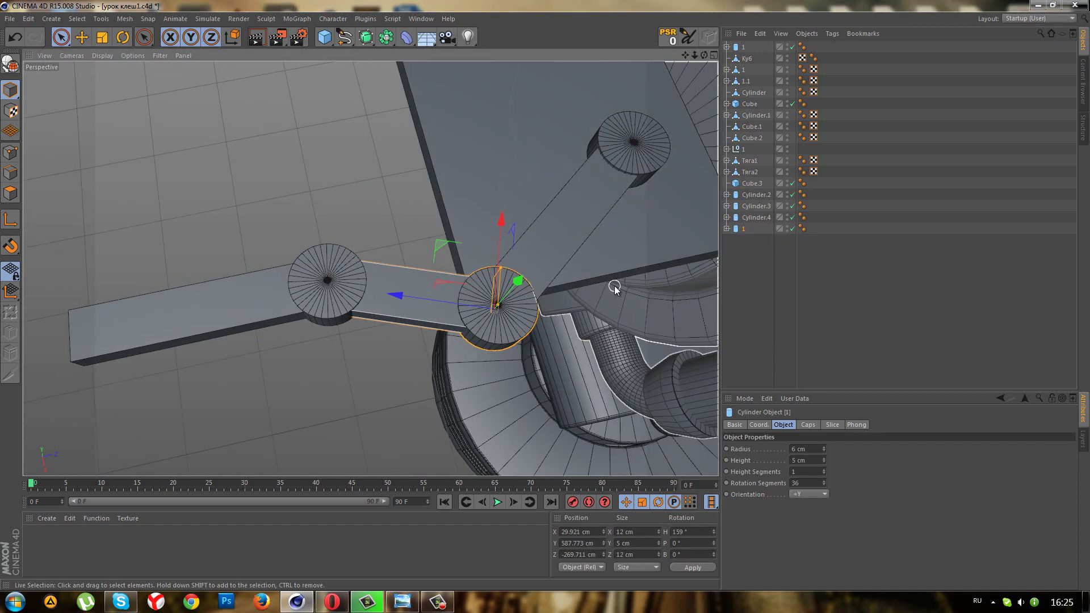
{"action": "key", "text": "Delete"}
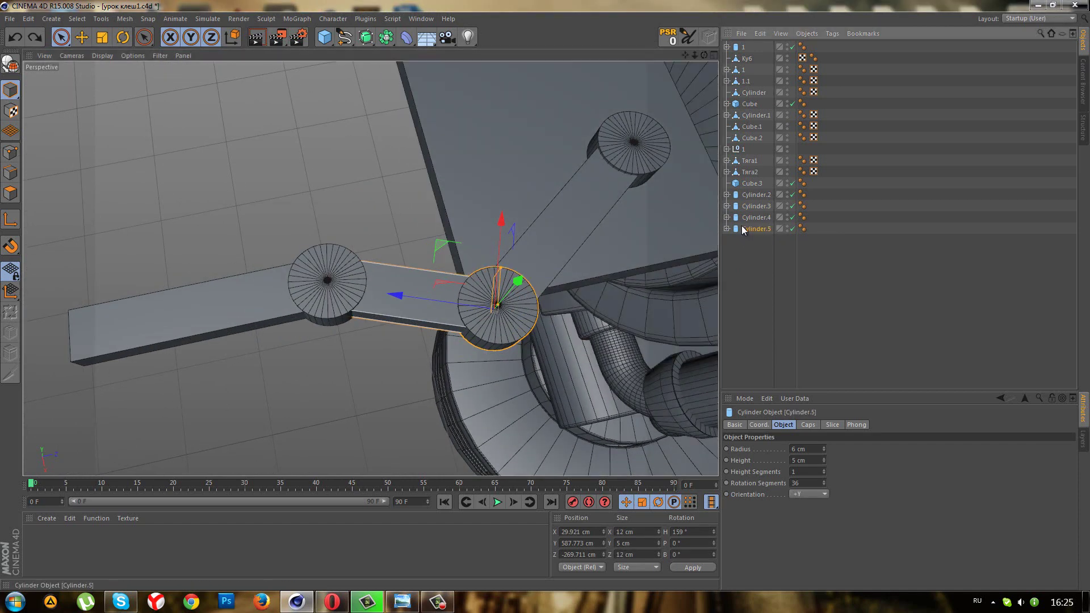
Duplicate the outer hinge Cylinder.2 with its bar and rename the copy to 1.
{"action": "left_click", "coordinate": [741, 217]}
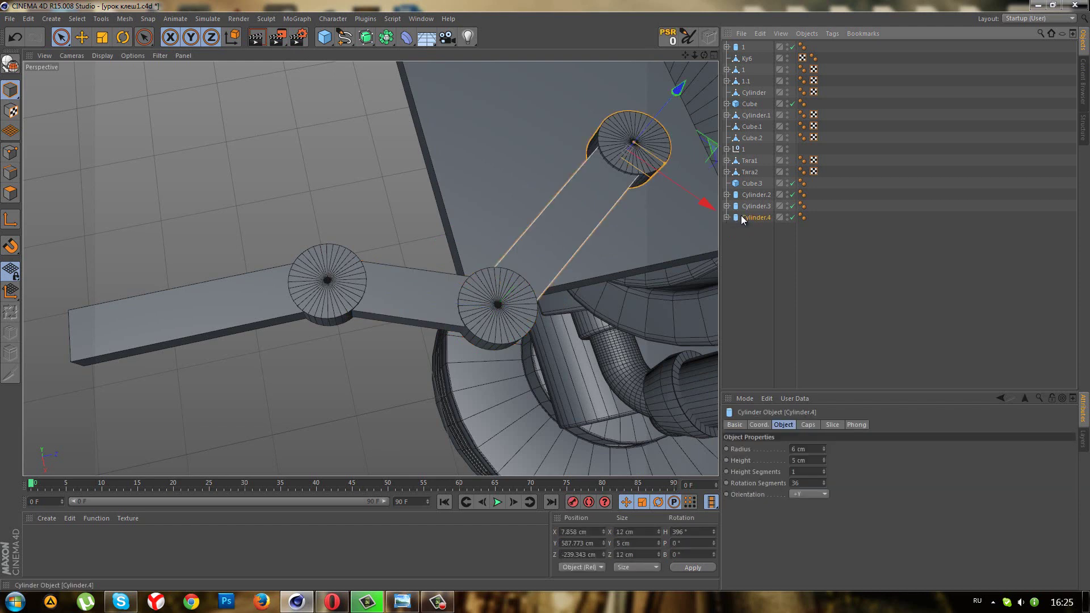
{"action": "left_click", "coordinate": [749, 195]}
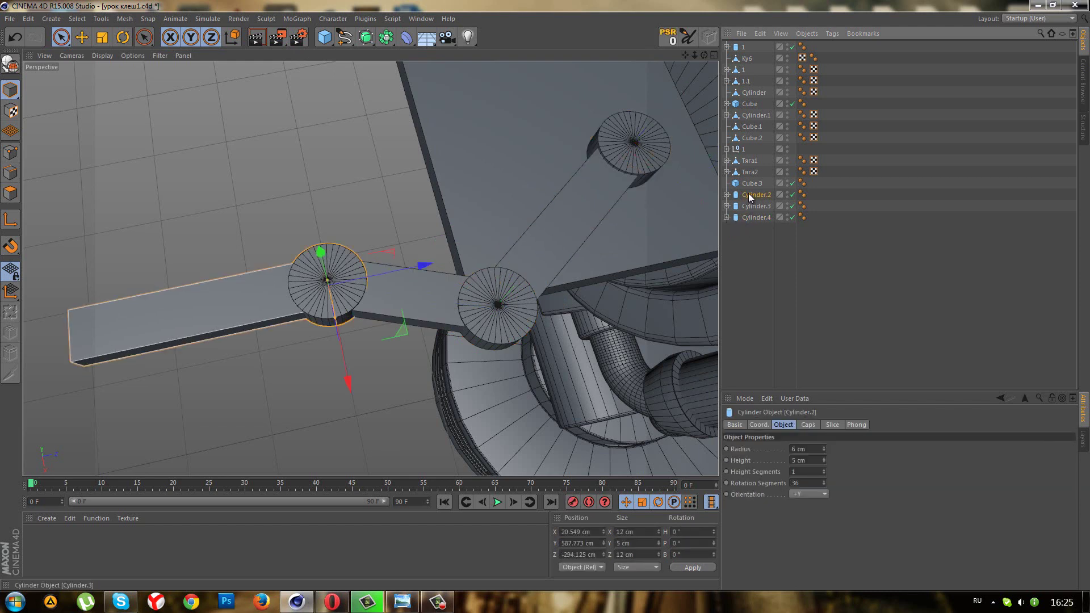
{"action": "left_click_drag", "start_coordinate": [749, 193], "coordinate": [740, 251], "text": "ctrl"}
{"action": "double_click", "coordinate": [751, 229]}
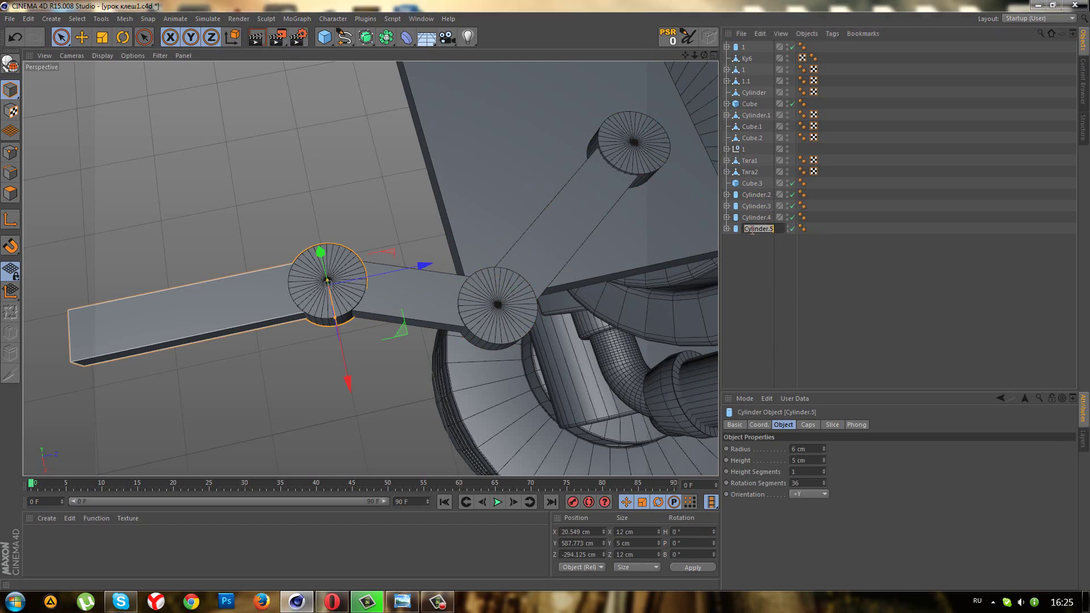
{"action": "type", "text": "1"}
Rotate the copy named 1 to a 220° heading.
{"action": "left_click", "coordinate": [755, 424]}
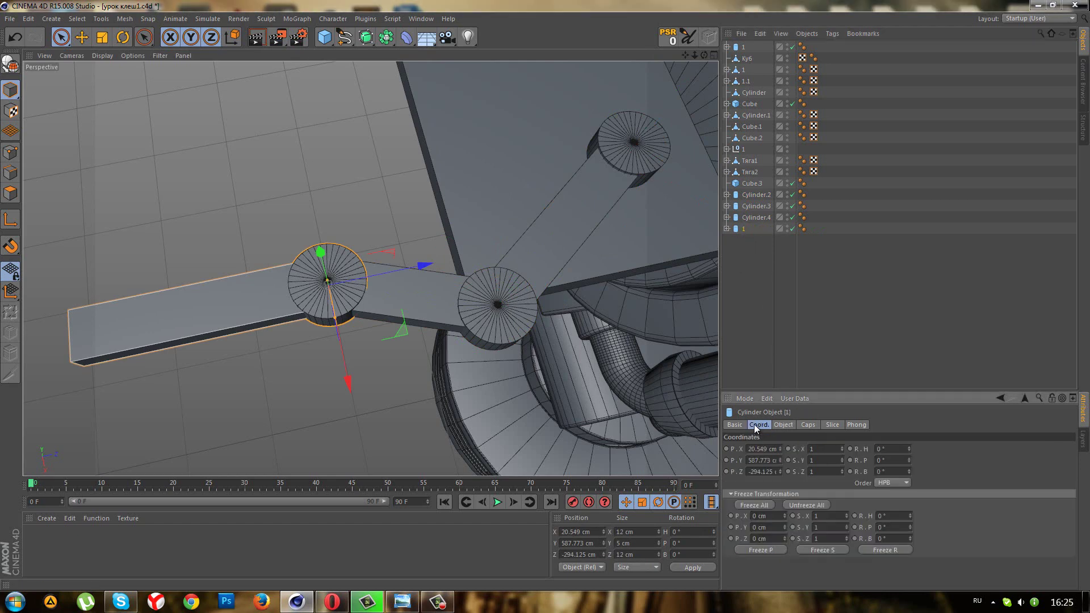
{"action": "mouse_move", "coordinate": [911, 449]}
{"action": "left_mouse_down"}
{"action": "mouse_move", "coordinate": [917, 418]}
{"action": "mouse_move", "coordinate": [907, 448]}
{"action": "left_mouse_up"}
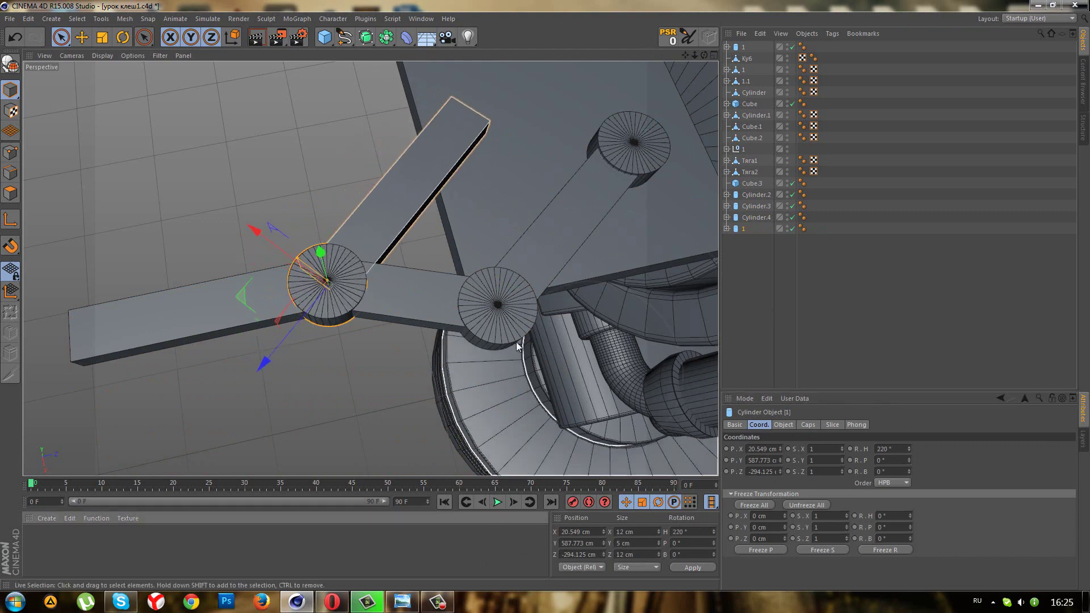
{"action": "scroll", "coordinate": [516, 341], "scroll_direction": "up", "scroll_amount": 5}
{"action": "scroll", "coordinate": [508, 397], "scroll_direction": "down", "scroll_amount": 1}
{"action": "scroll", "coordinate": [523, 382], "scroll_direction": "down", "scroll_amount": 1}
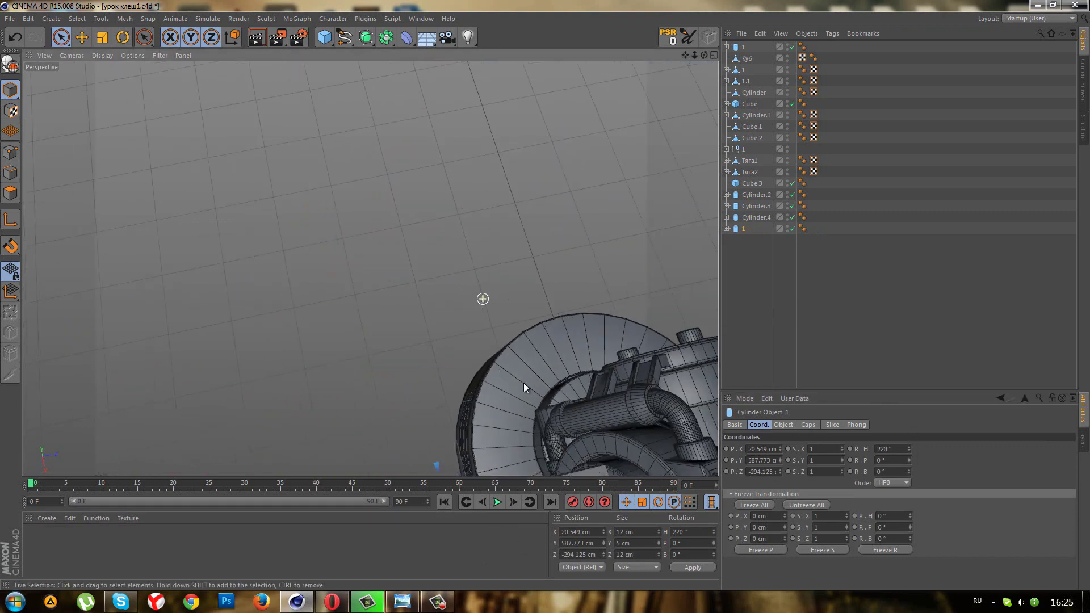
{"action": "scroll", "coordinate": [482, 281], "scroll_direction": "down", "scroll_amount": 3}
{"action": "scroll", "coordinate": [486, 293], "scroll_direction": "down", "scroll_amount": 1}
{"action": "mouse_move", "coordinate": [486, 293]}
{"action": "left_mouse_down", "text": "alt"}
{"action": "mouse_move", "coordinate": [461, 299]}
{"action": "mouse_move", "coordinate": [628, 306]}
{"action": "left_mouse_up", "text": "alt"}
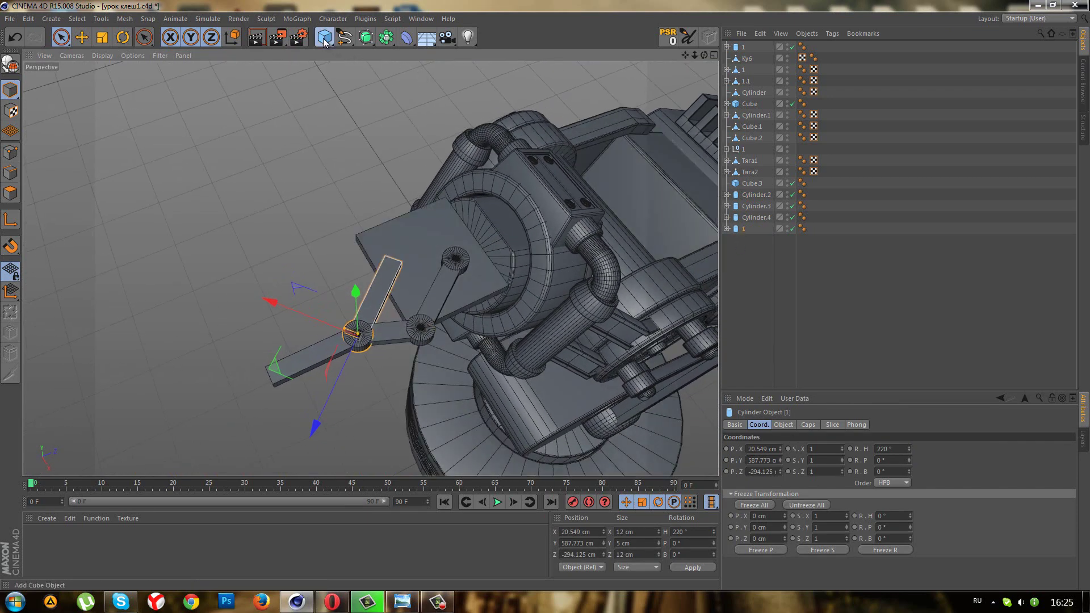
Add a Null centred on Cube.3, place the four hinge links under it, and add Symmetry.
{"action": "left_click_drag", "start_coordinate": [324, 40], "coordinate": [358, 55]}
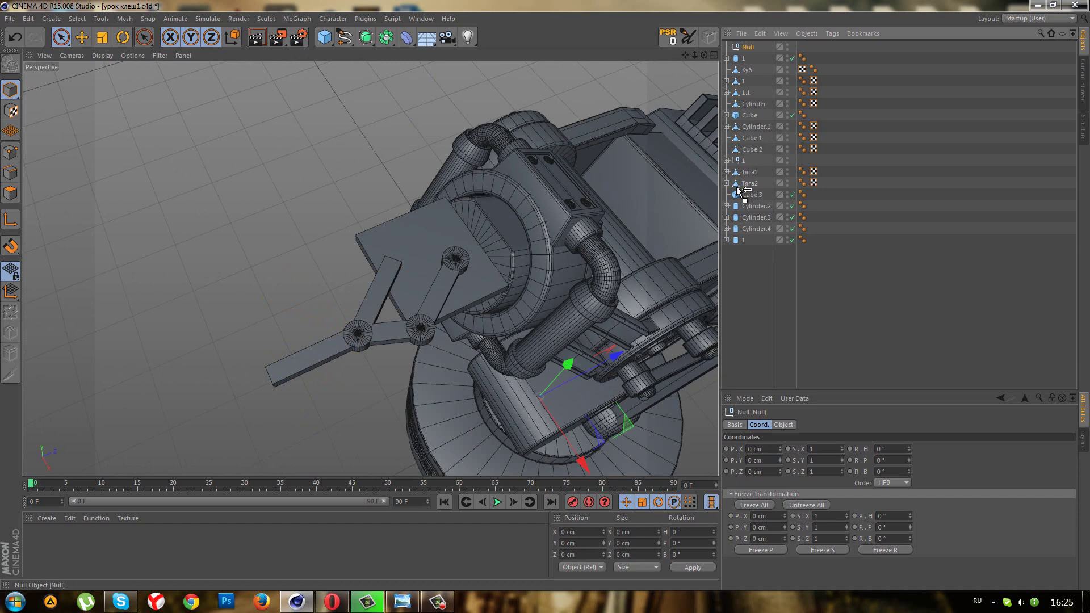
{"action": "left_click_drag", "start_coordinate": [742, 199], "coordinate": [742, 200]}
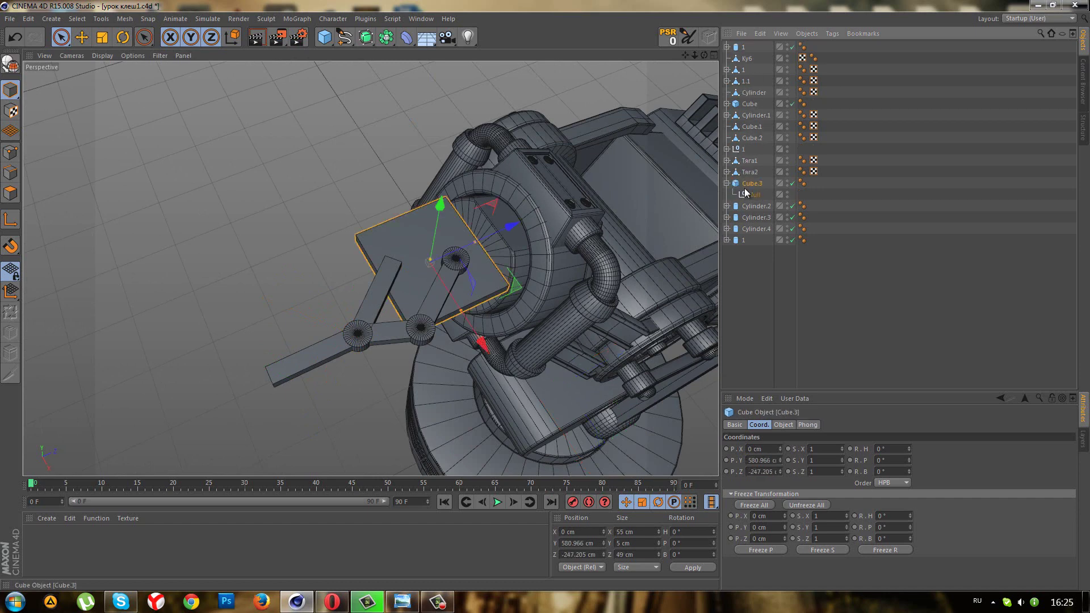
{"action": "left_click", "coordinate": [668, 36]}
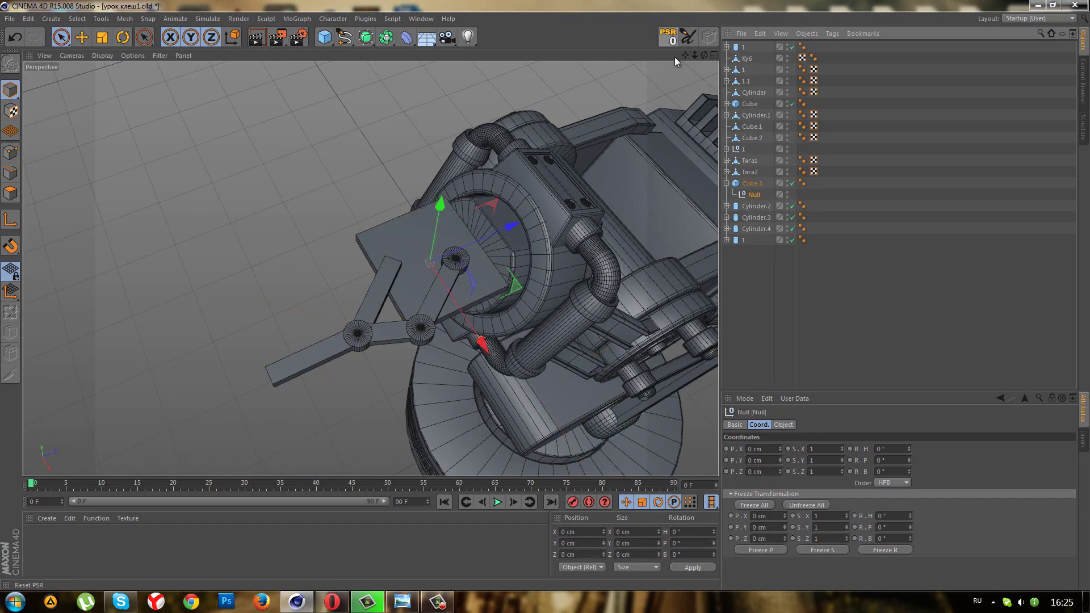
{"action": "mouse_move", "coordinate": [752, 263]}
{"action": "left_mouse_down"}
{"action": "mouse_move", "coordinate": [737, 207]}
{"action": "mouse_move", "coordinate": [754, 195]}
{"action": "mouse_move", "coordinate": [741, 212]}
{"action": "left_mouse_up"}
{"action": "left_click", "coordinate": [734, 195]}
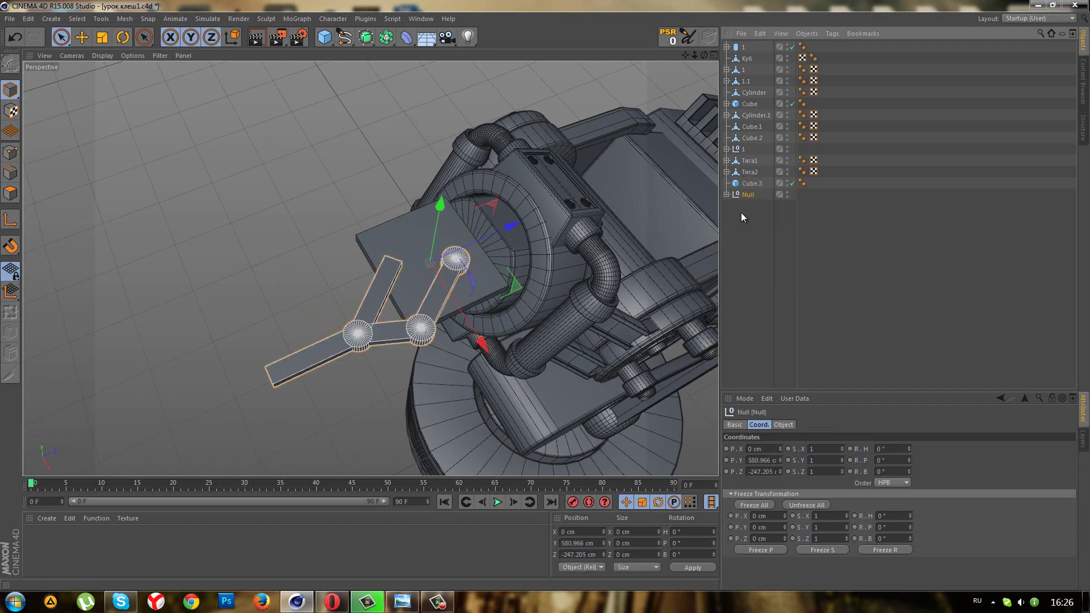
{"action": "left_click", "coordinate": [382, 39]}
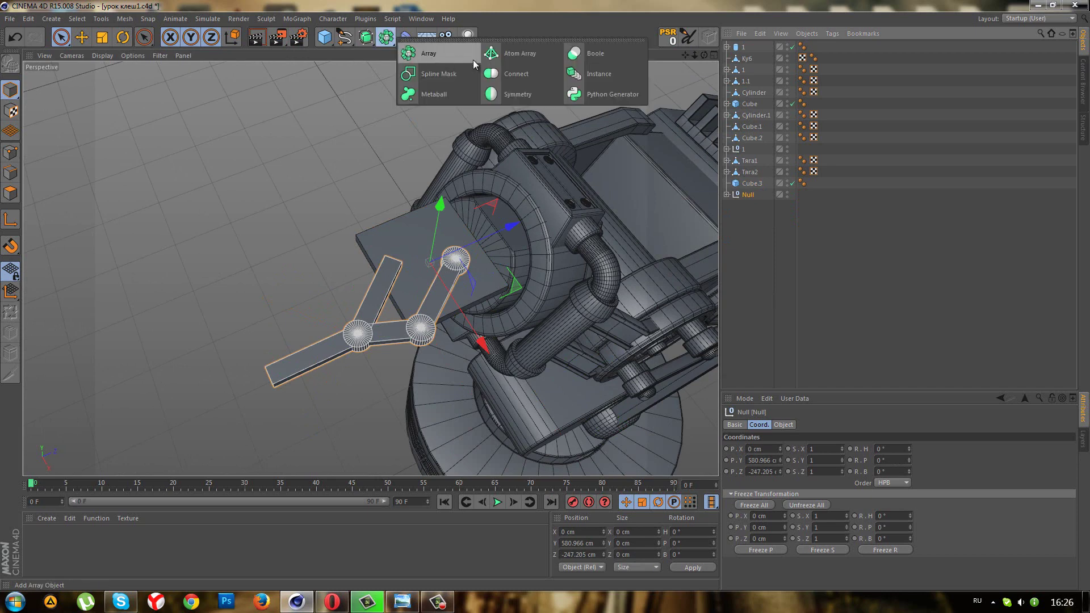
{"action": "left_click", "coordinate": [501, 94]}
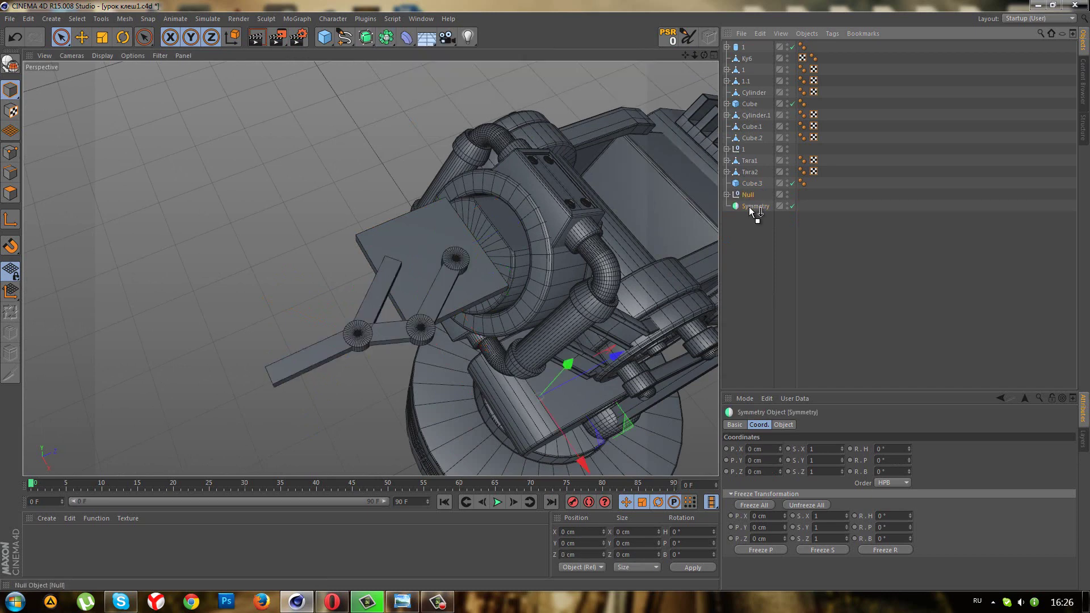
Place the claw Null under Symmetry and spread the mirrored halves apart sideways.
{"action": "left_click_drag", "start_coordinate": [750, 210], "coordinate": [750, 209]}
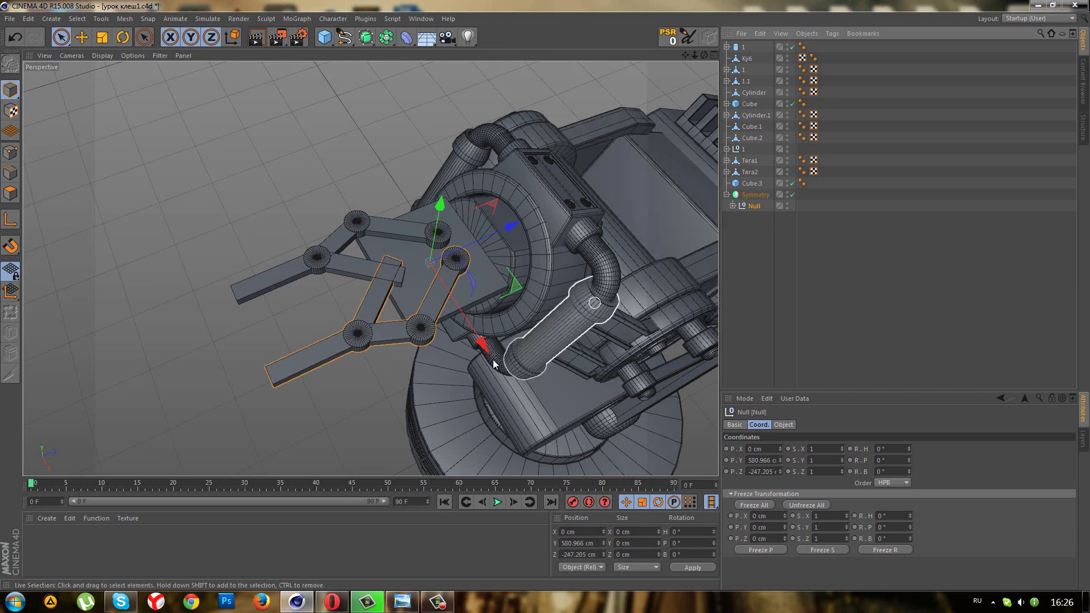
{"action": "left_click_drag", "start_coordinate": [485, 348], "coordinate": [493, 368]}
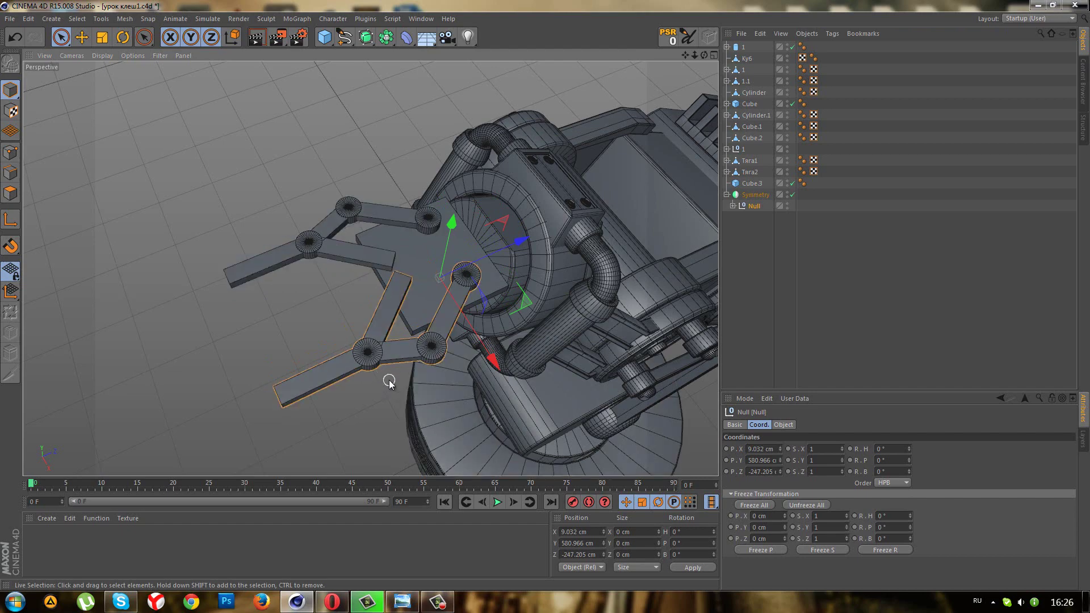
{"action": "left_click_drag", "start_coordinate": [389, 383], "coordinate": [427, 383], "text": "alt"}
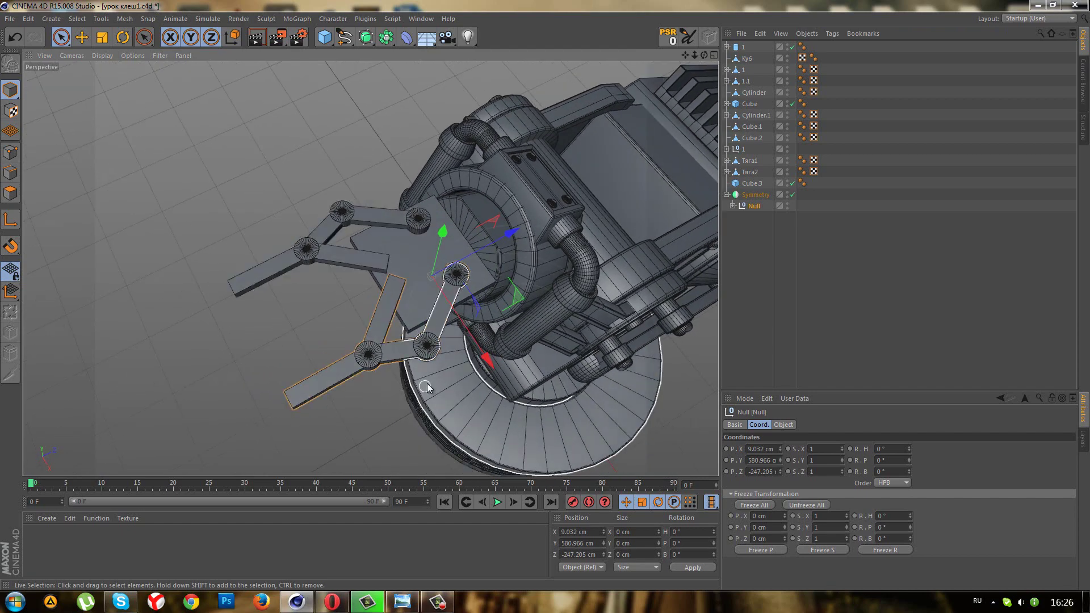
{"action": "scroll", "coordinate": [427, 383], "scroll_direction": "up", "scroll_amount": 4}
{"action": "scroll", "coordinate": [427, 386], "scroll_direction": "down", "scroll_amount": 5}
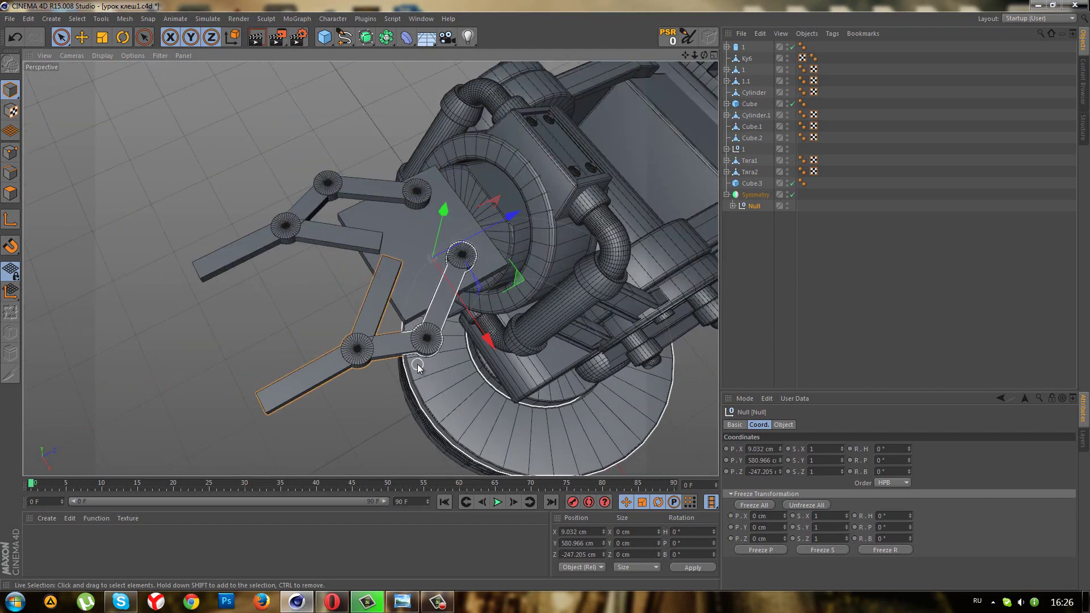
Nudge the claw linkage group slightly back along Z and sideways along X.
{"action": "left_click_drag", "start_coordinate": [426, 386], "coordinate": [419, 368], "text": "alt"}
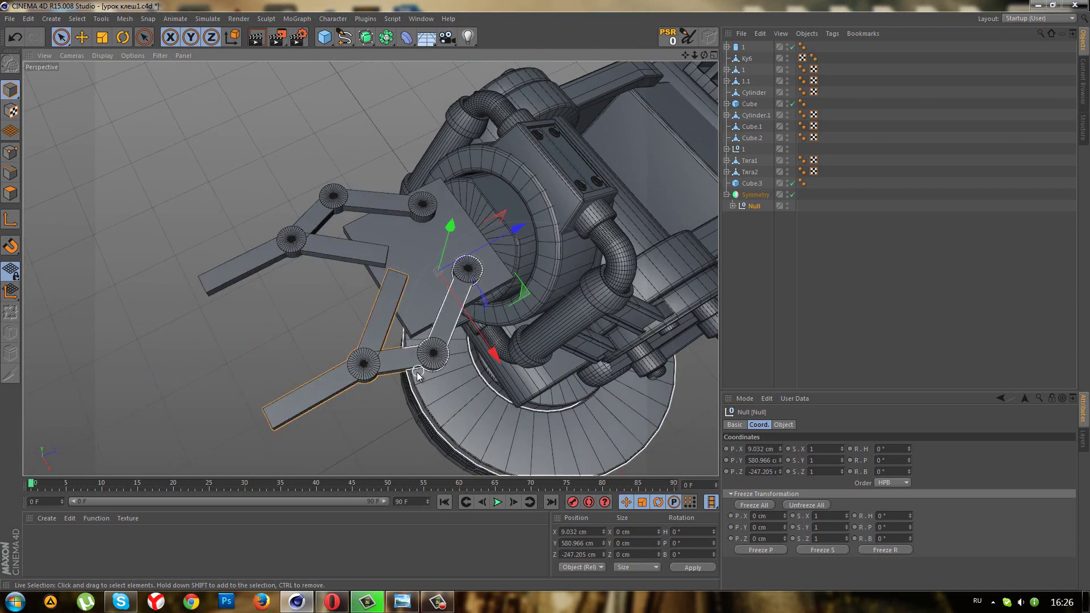
{"action": "scroll", "coordinate": [417, 373], "scroll_direction": "down", "scroll_amount": 2}
{"action": "scroll", "coordinate": [391, 384], "scroll_direction": "down", "scroll_amount": 2}
{"action": "mouse_move", "coordinate": [363, 348]}
{"action": "left_mouse_down", "text": "alt"}
{"action": "mouse_move", "coordinate": [365, 322]}
{"action": "mouse_move", "coordinate": [390, 309]}
{"action": "mouse_move", "coordinate": [373, 362]}
{"action": "left_mouse_up", "text": "alt"}
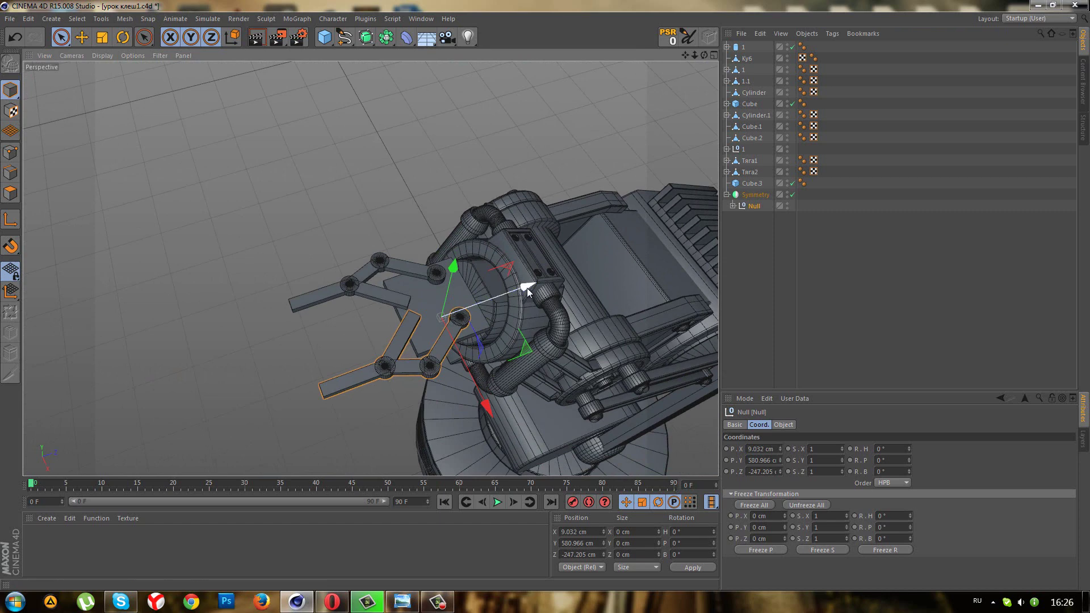
{"action": "left_click_drag", "start_coordinate": [527, 288], "coordinate": [520, 291]}
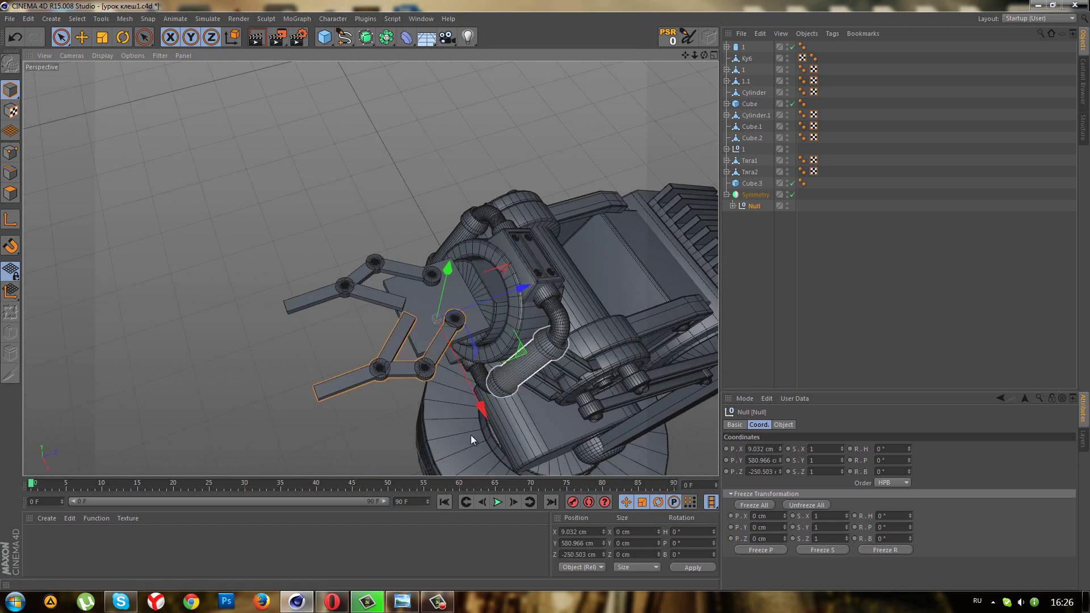
{"action": "mouse_move", "coordinate": [489, 410]}
{"action": "left_mouse_down"}
{"action": "mouse_move", "coordinate": [491, 419]}
{"action": "mouse_move", "coordinate": [523, 319]}
{"action": "mouse_move", "coordinate": [549, 327]}
{"action": "mouse_move", "coordinate": [570, 356]}
{"action": "mouse_move", "coordinate": [498, 359]}
{"action": "mouse_move", "coordinate": [433, 554]}
{"action": "left_mouse_up"}
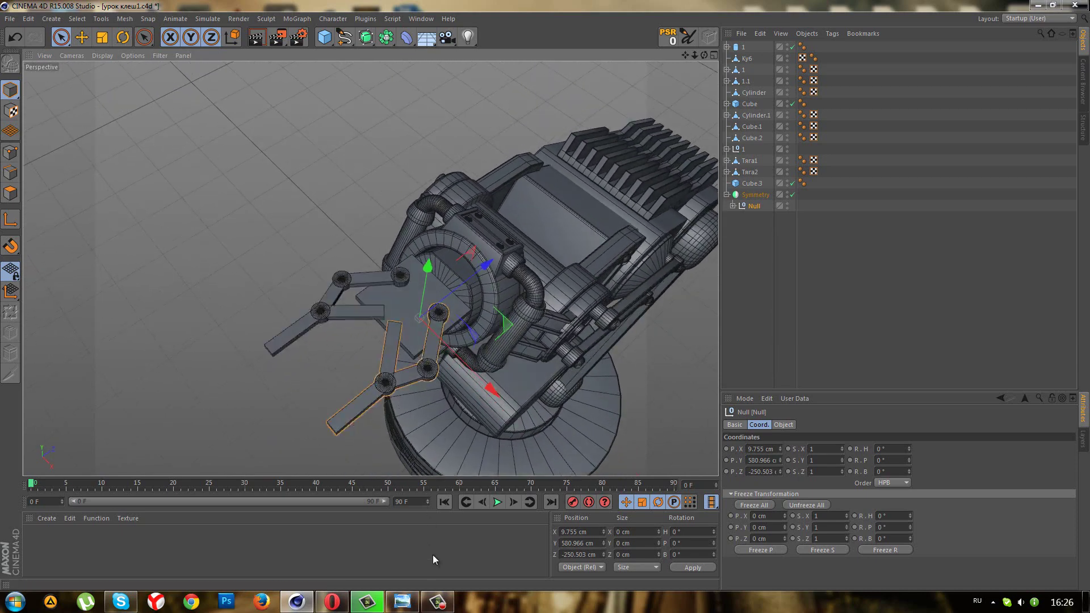
{"action": "left_click", "coordinate": [437, 602]}
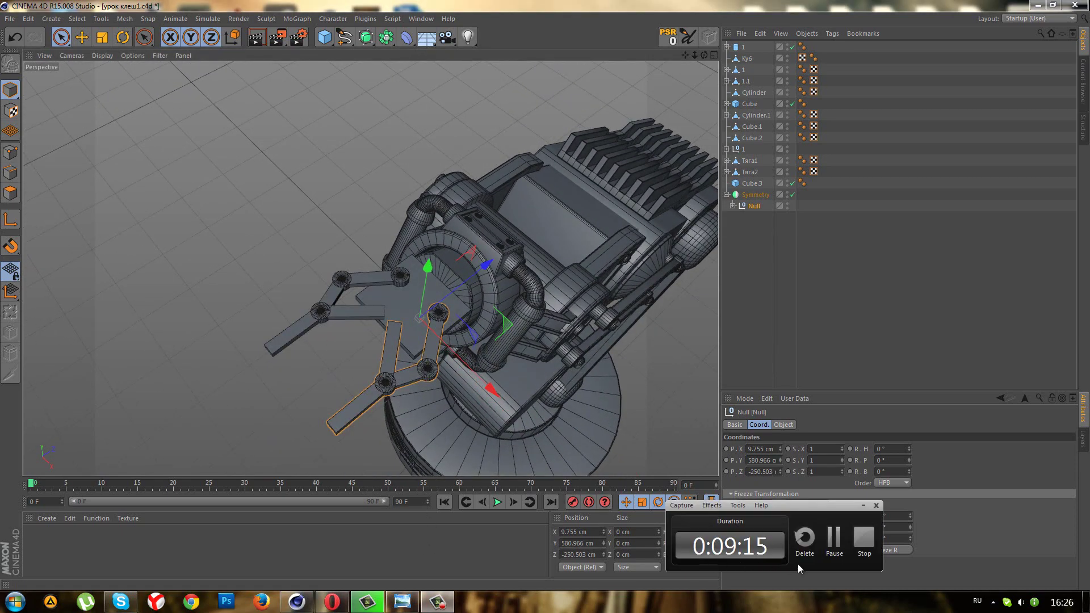
Switch off the Symmetry mirror and expand the claw Null group.
{"action": "left_click", "coordinate": [834, 552]}
{"action": "scroll", "coordinate": [417, 387], "scroll_direction": "up", "scroll_amount": 5}
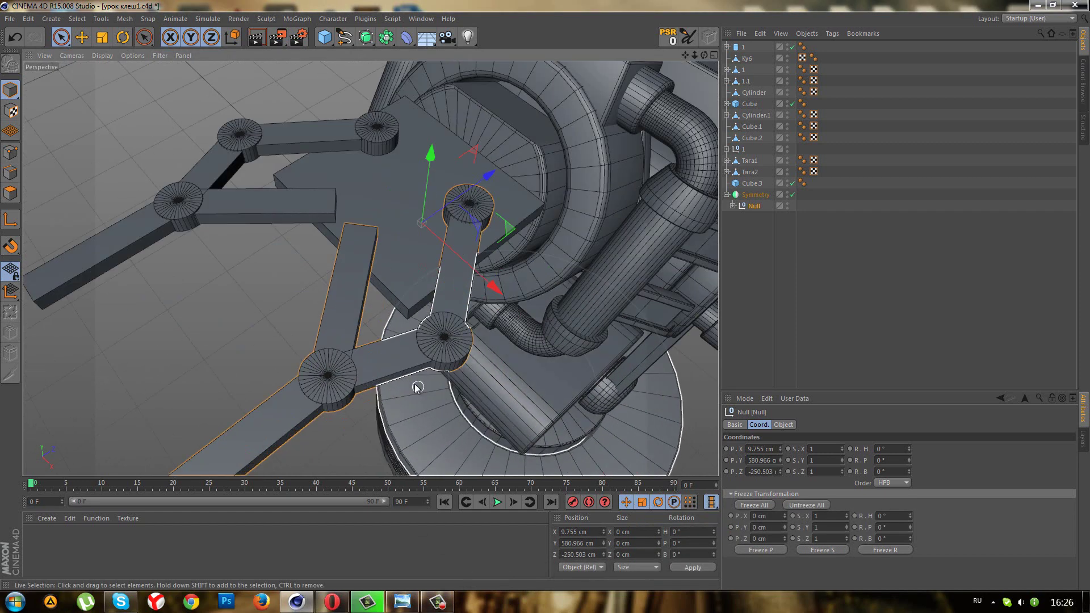
{"action": "left_click", "coordinate": [356, 315]}
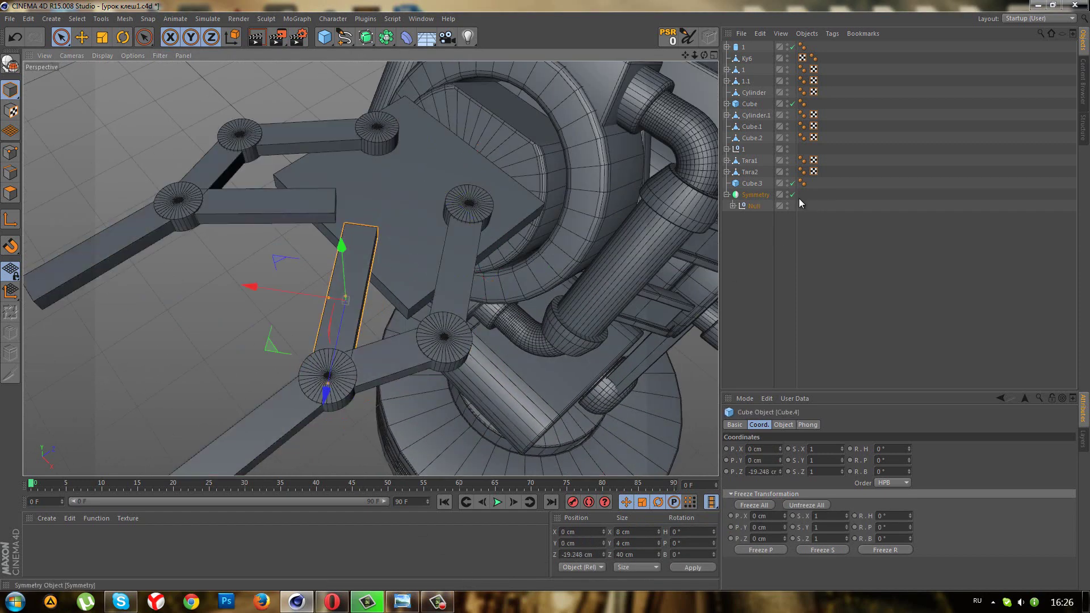
{"action": "left_click", "coordinate": [794, 194]}
{"action": "left_click", "coordinate": [733, 206]}
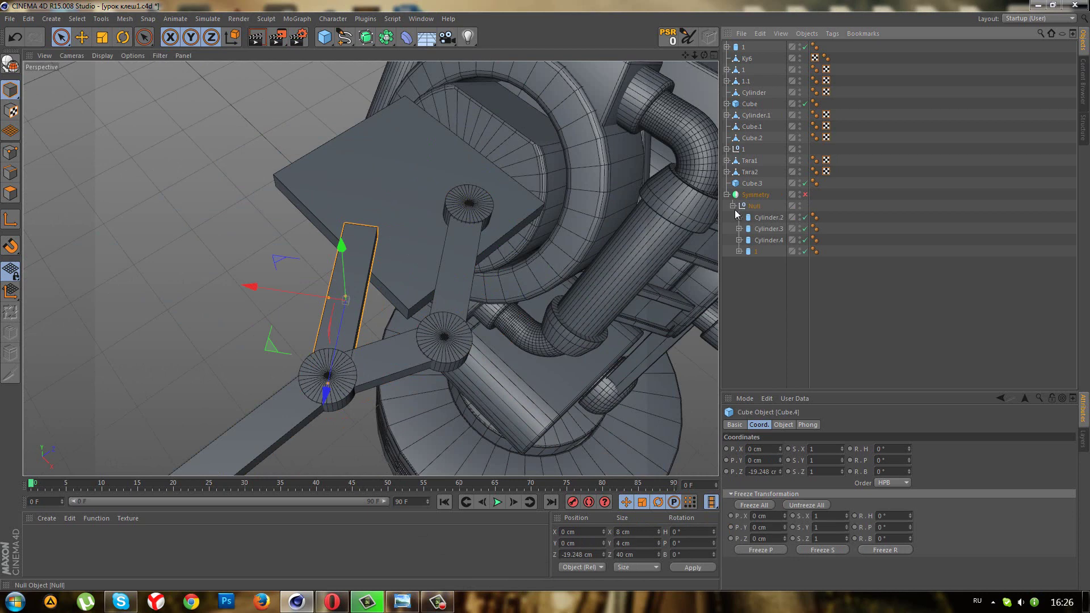
Shorten Cube.4 under hinge 1 to 30 cm along Z.
{"action": "left_click", "coordinate": [740, 251]}
{"action": "left_click", "coordinate": [784, 425]}
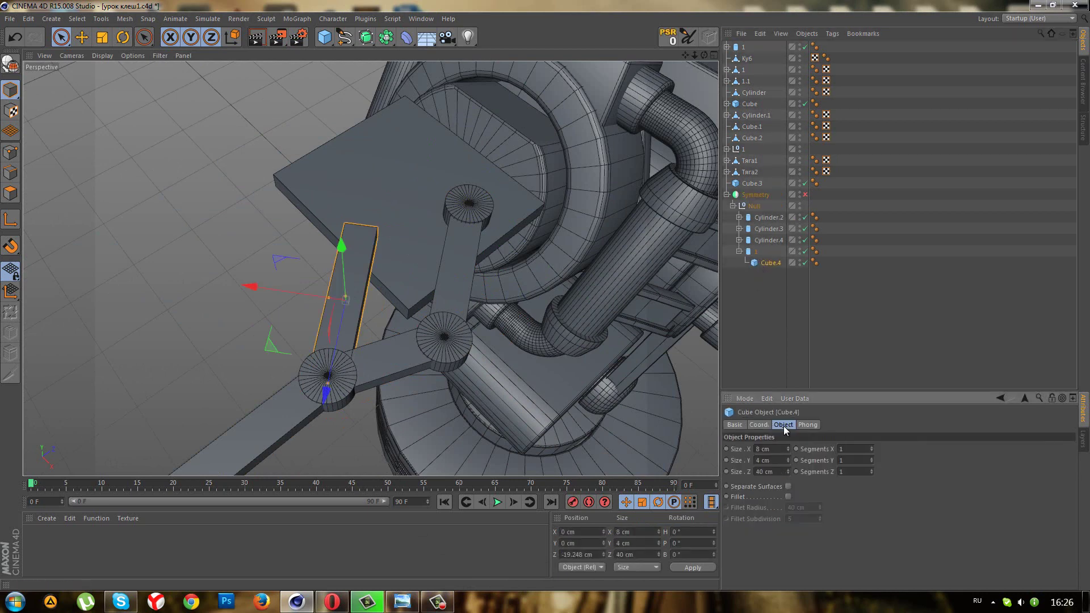
{"action": "left_click", "coordinate": [786, 469]}
{"action": "type", "text": "30"}
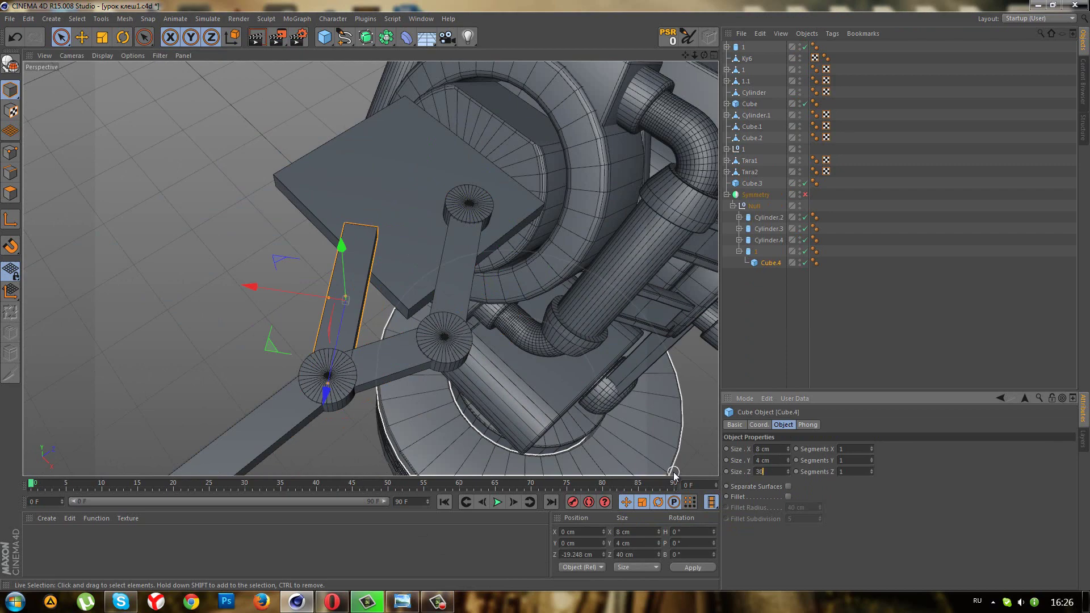
{"action": "key", "text": "Return"}
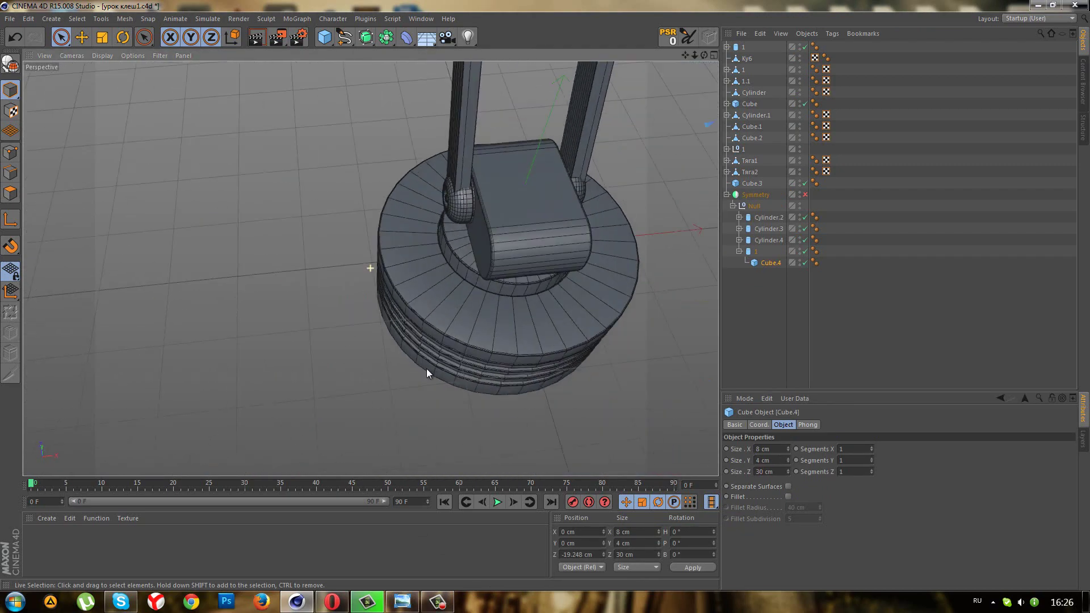
{"action": "mouse_move", "coordinate": [427, 369]}
{"action": "left_mouse_down", "text": "alt"}
{"action": "mouse_move", "coordinate": [329, 384]}
{"action": "mouse_move", "coordinate": [636, 226]}
{"action": "mouse_move", "coordinate": [582, 196]}
{"action": "mouse_move", "coordinate": [538, 237]}
{"action": "mouse_move", "coordinate": [527, 287]}
{"action": "mouse_move", "coordinate": [520, 257]}
{"action": "mouse_move", "coordinate": [494, 246]}
{"action": "mouse_move", "coordinate": [380, 235]}
{"action": "mouse_move", "coordinate": [365, 257]}
{"action": "left_mouse_up", "text": "alt"}
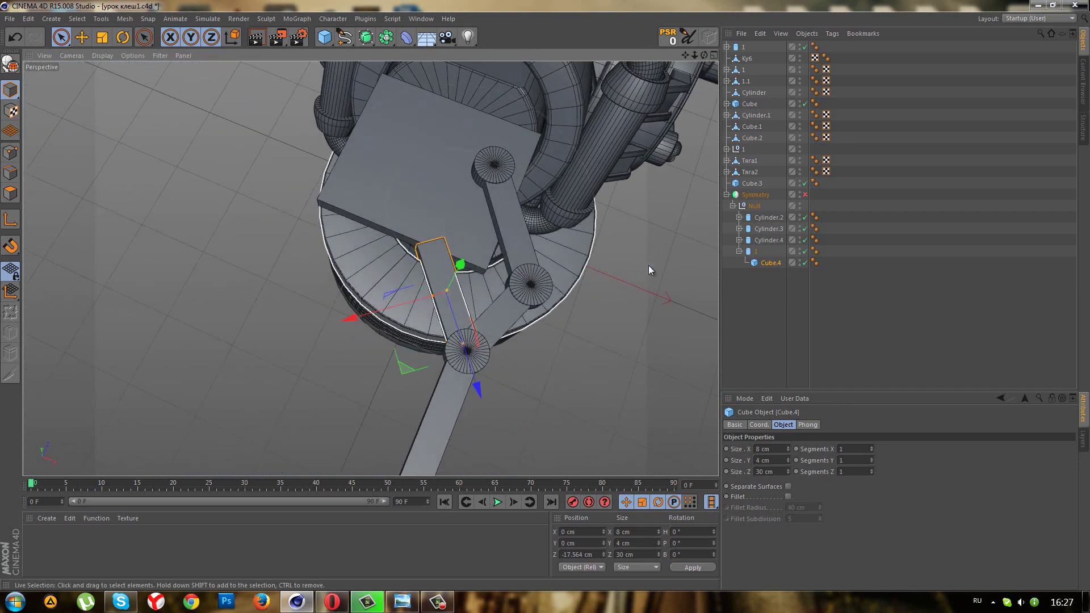
Set hinge cylinder 1's heading rotation to 220°.
{"action": "left_click", "coordinate": [750, 251]}
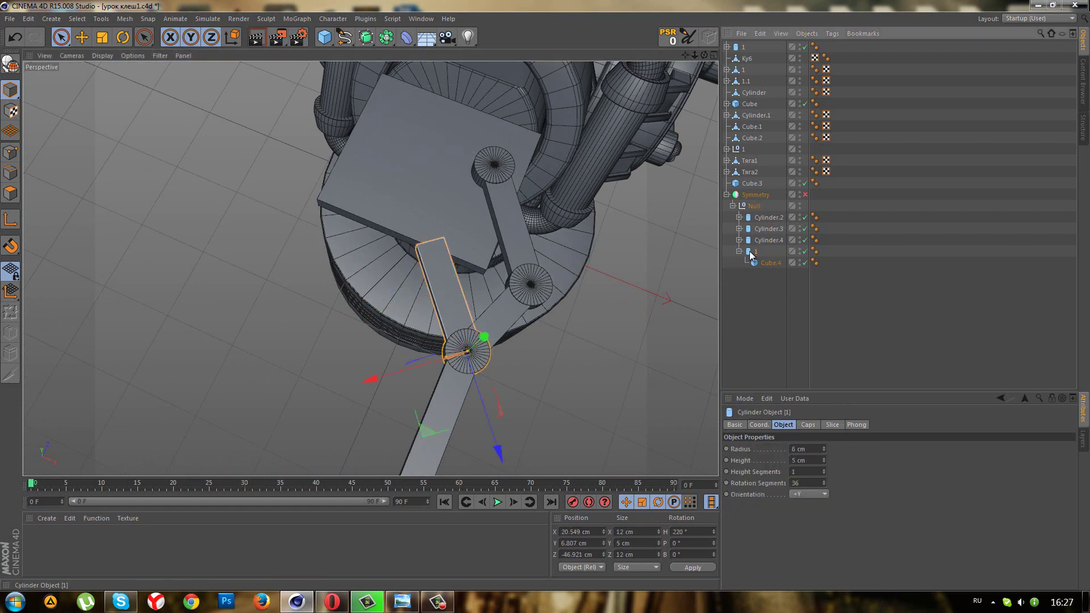
{"action": "left_click", "coordinate": [759, 424]}
{"action": "left_click_drag", "start_coordinate": [907, 445], "coordinate": [908, 445]}
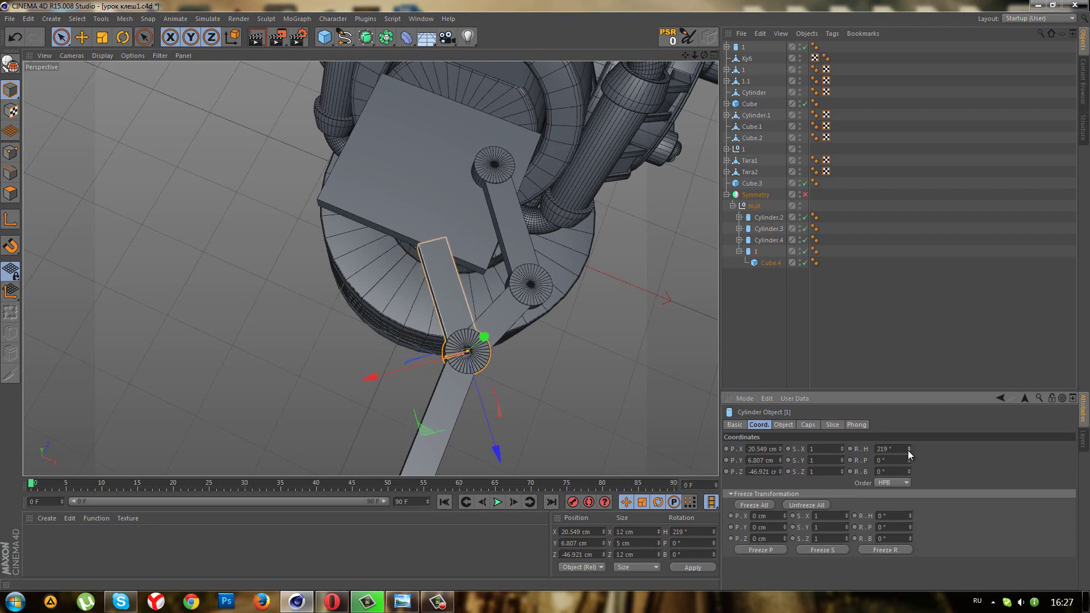
{"action": "left_click", "coordinate": [908, 450]}
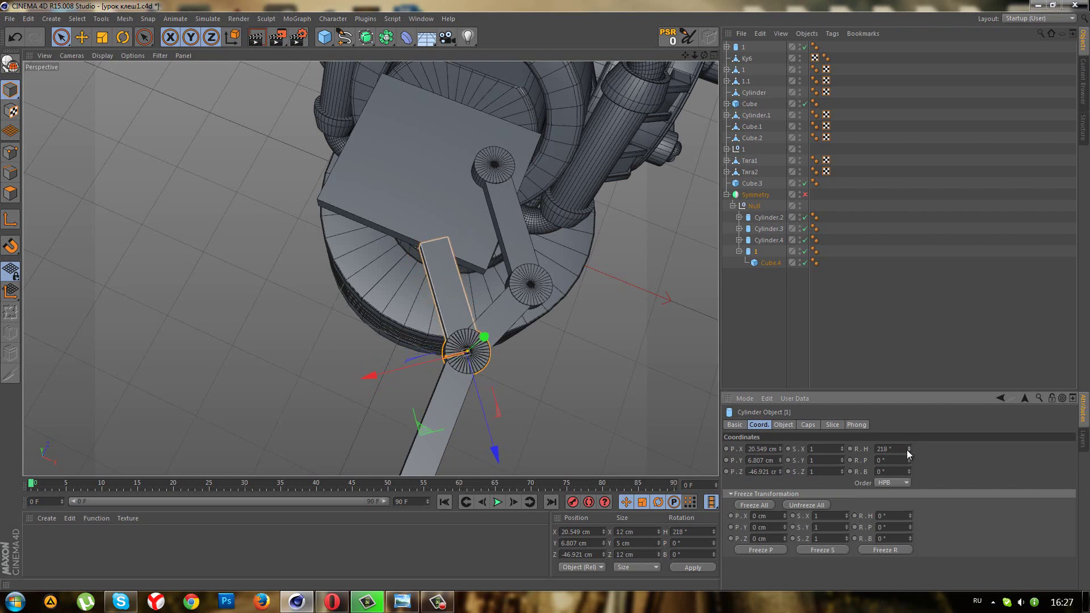
{"action": "left_click_drag", "start_coordinate": [907, 450], "coordinate": [908, 445]}
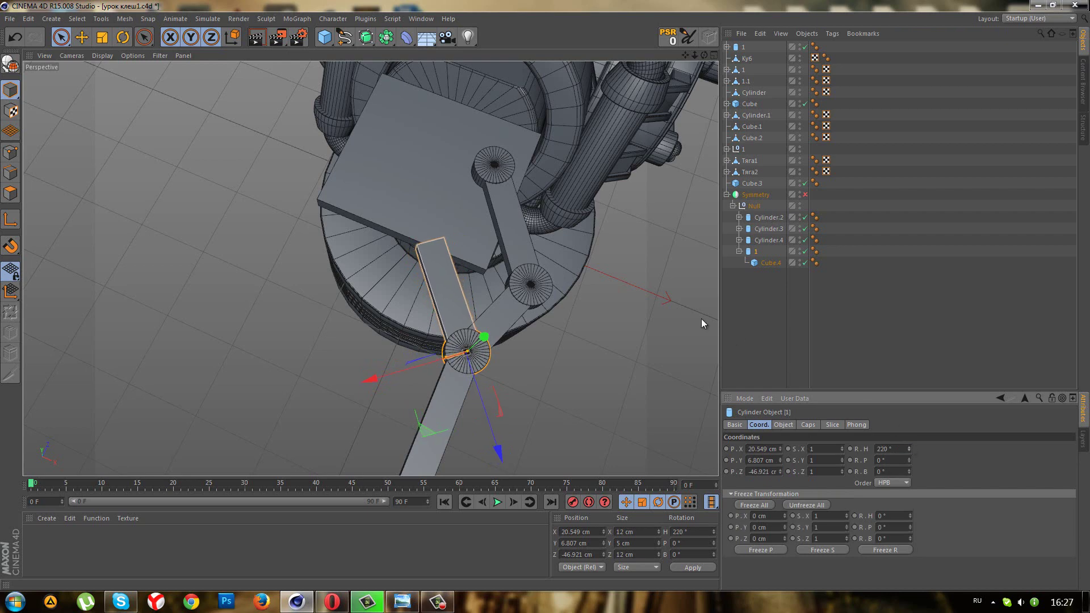
{"action": "left_click_drag", "start_coordinate": [702, 323], "coordinate": [595, 305], "text": "alt"}
{"action": "left_click_drag", "start_coordinate": [425, 257], "coordinate": [383, 242], "text": "alt"}
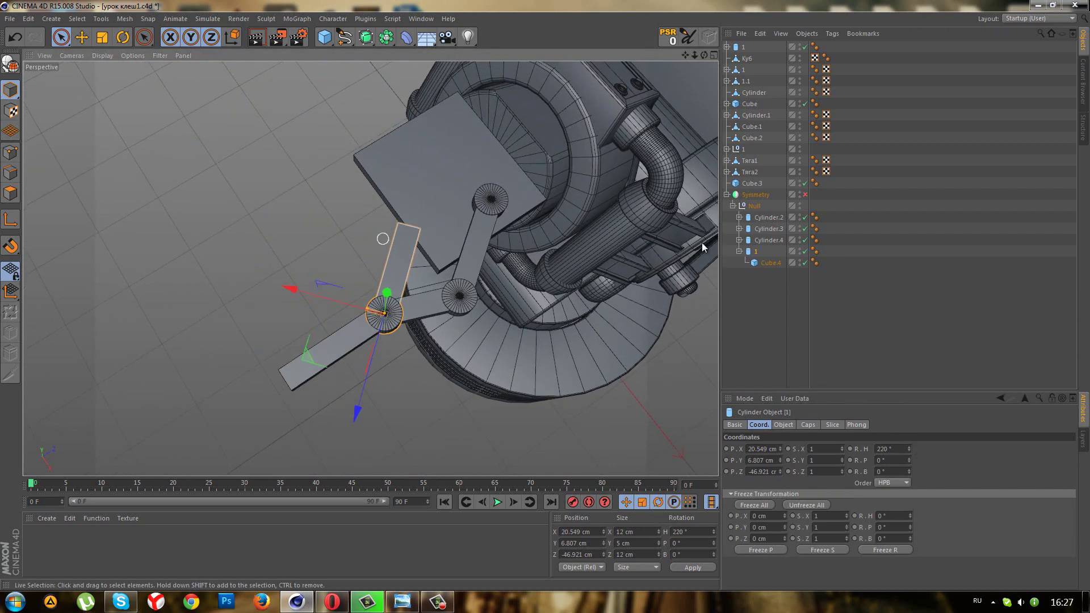
Re-enable Symmetry and nest a duplicate hinge 1 at the bar's upper end (Z −35.419 cm).
{"action": "left_click", "coordinate": [805, 195]}
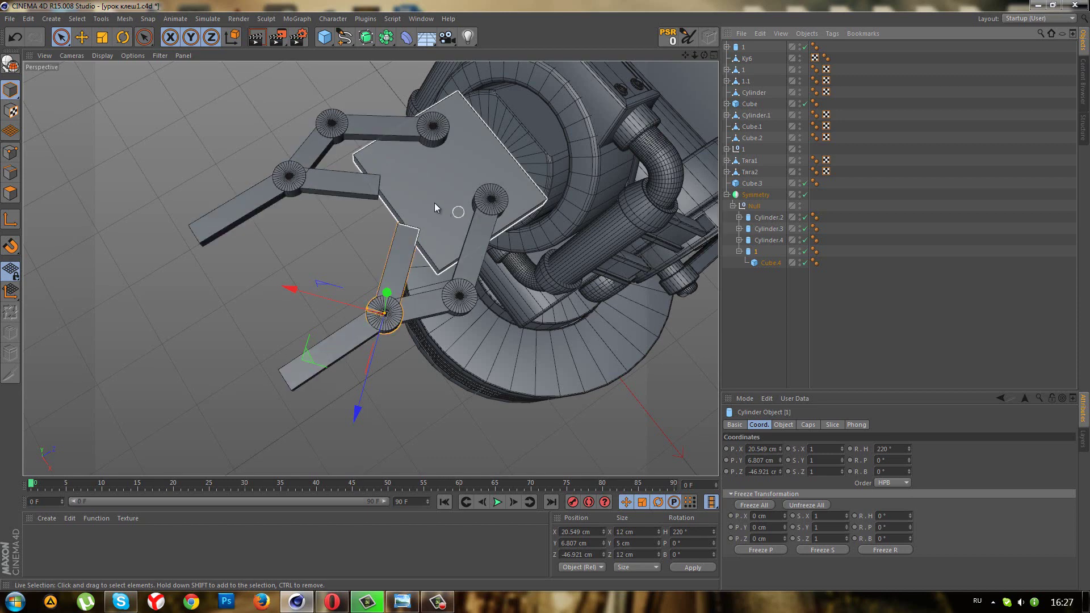
{"action": "scroll", "coordinate": [444, 202], "scroll_direction": "up", "scroll_amount": 1}
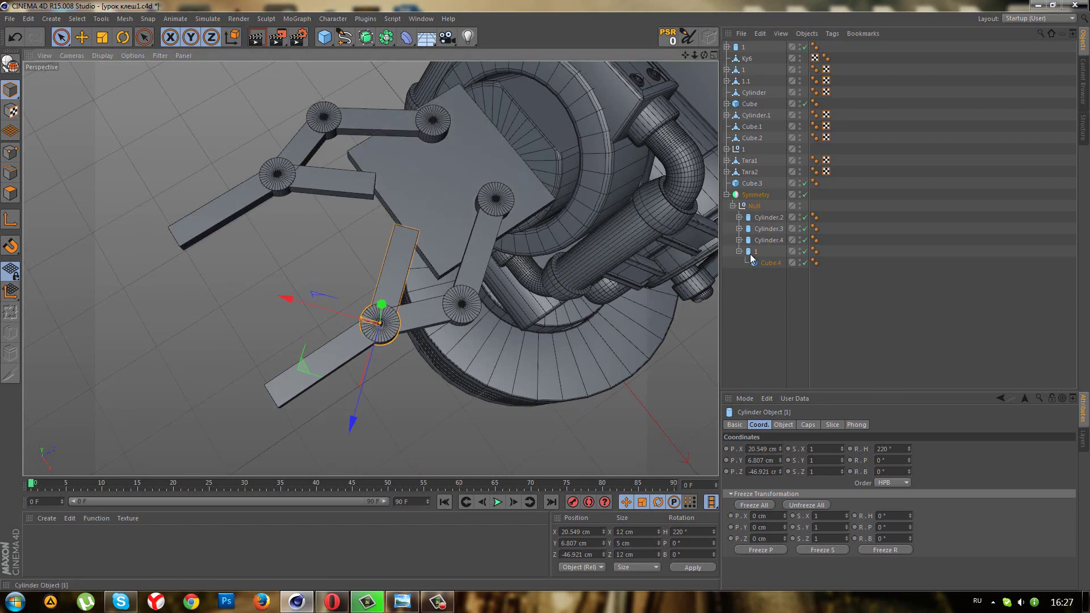
{"action": "left_click_drag", "start_coordinate": [751, 254], "coordinate": [762, 267], "text": "ctrl"}
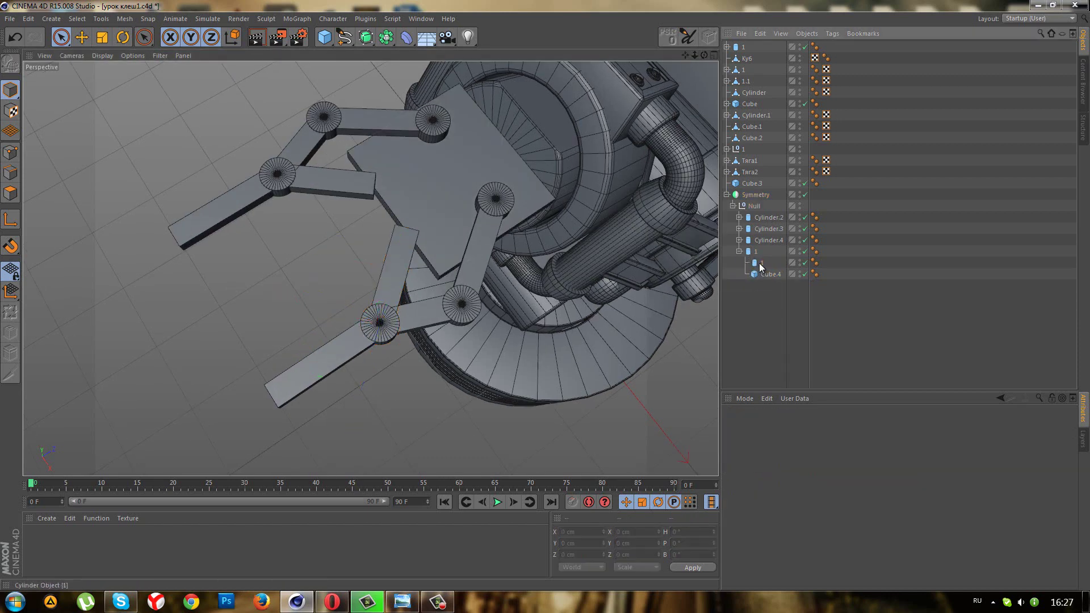
{"action": "left_click", "coordinate": [762, 265]}
{"action": "left_click_drag", "start_coordinate": [373, 350], "coordinate": [386, 324]}
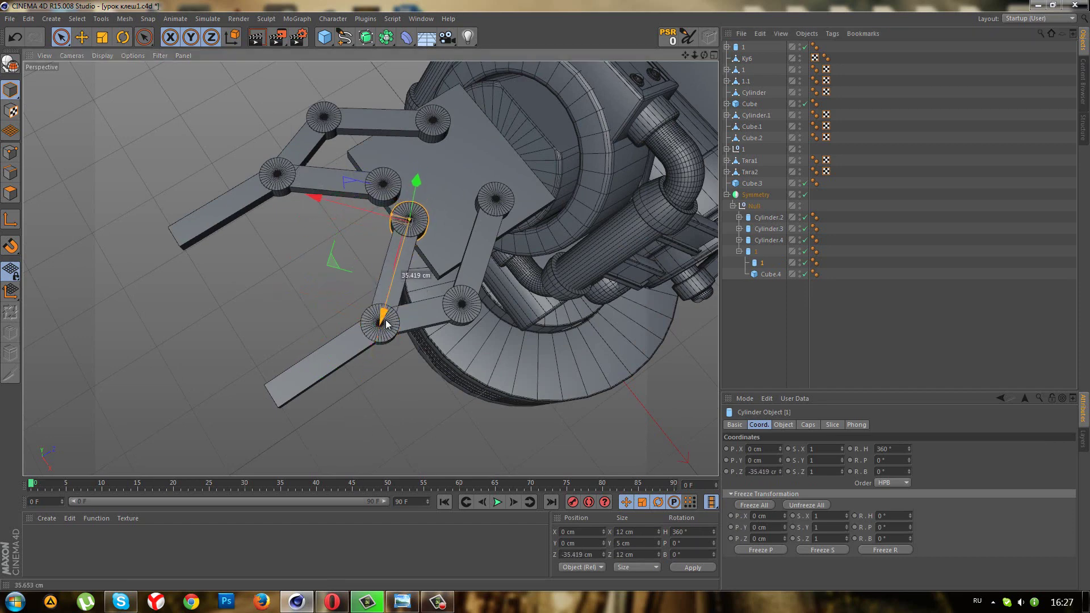
{"action": "left_click", "coordinate": [452, 264]}
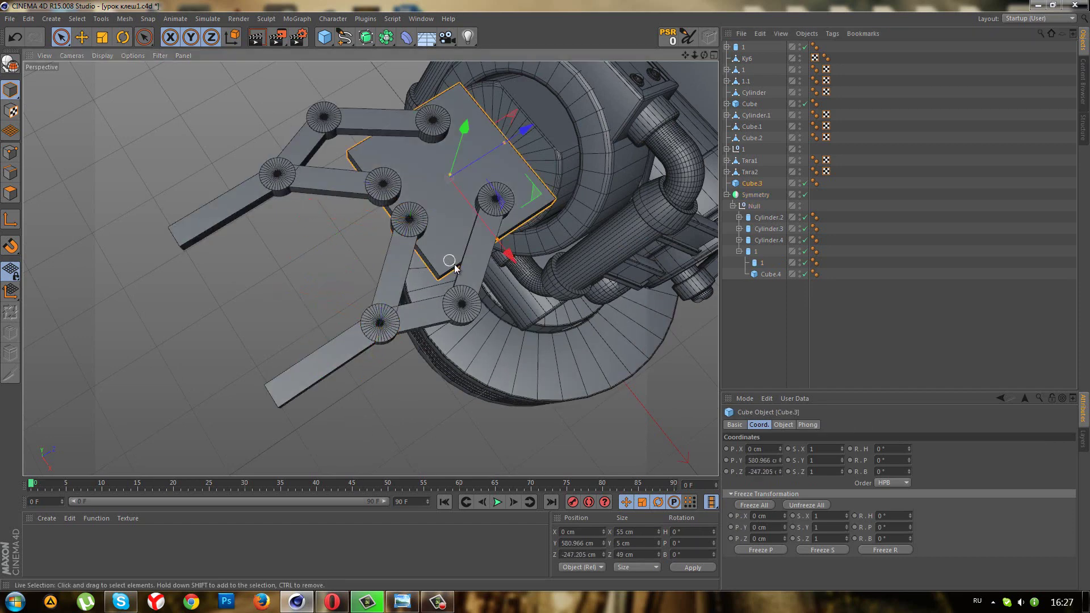
Make base plate Cube.3 62 cm deep and slide it back along Z.
{"action": "left_click", "coordinate": [785, 426]}
{"action": "left_click_drag", "start_coordinate": [788, 468], "coordinate": [788, 465]}
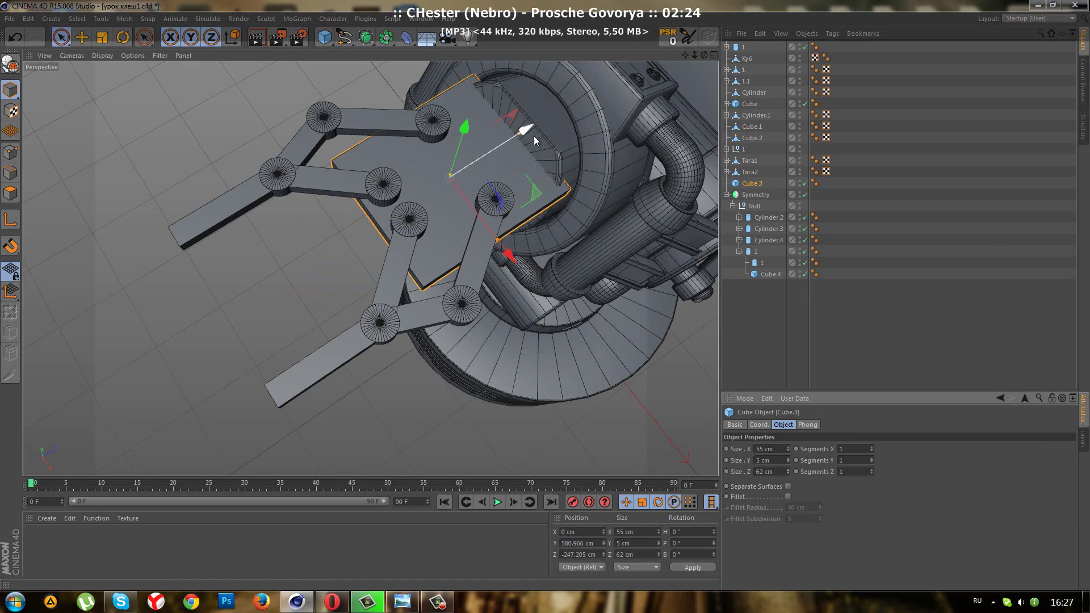
{"action": "left_click_drag", "start_coordinate": [532, 137], "coordinate": [523, 144]}
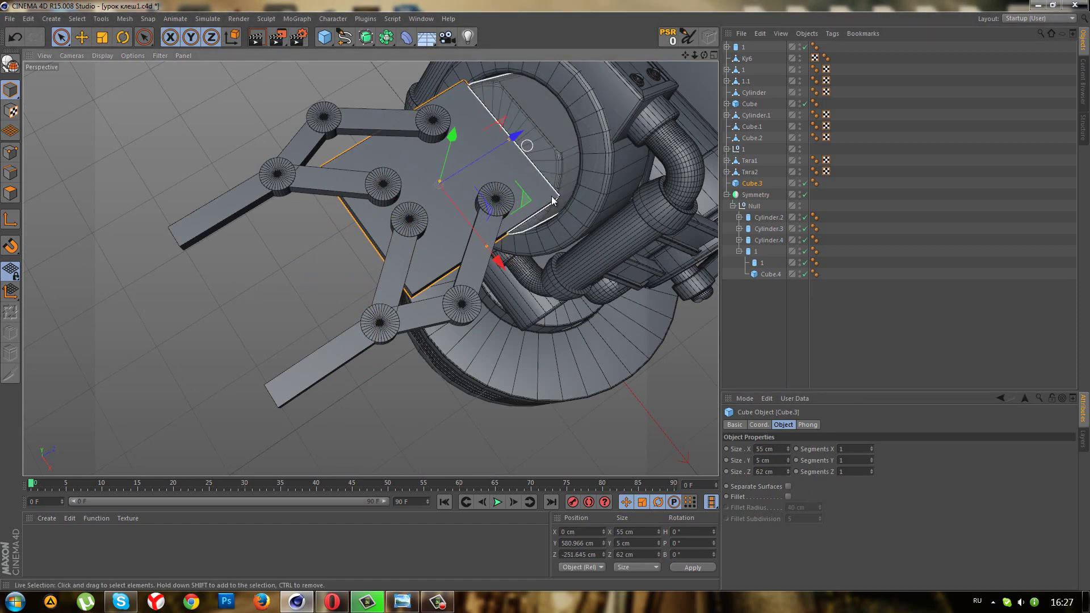
{"action": "mouse_move", "coordinate": [551, 196]}
{"action": "left_mouse_down", "text": "alt"}
{"action": "mouse_move", "coordinate": [527, 317]}
{"action": "mouse_move", "coordinate": [519, 274]}
{"action": "mouse_move", "coordinate": [484, 309]}
{"action": "mouse_move", "coordinate": [493, 294]}
{"action": "mouse_move", "coordinate": [519, 305]}
{"action": "left_mouse_up", "text": "alt"}
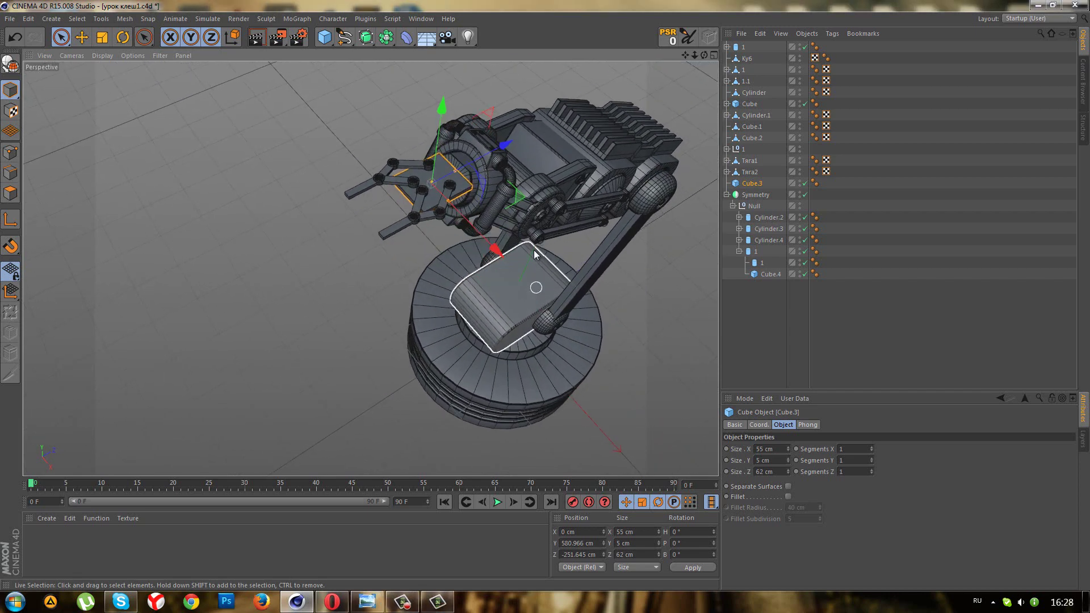
Zoom out to view the whole robot arm and select the claw linkage Null.
{"action": "left_click_drag", "start_coordinate": [534, 250], "coordinate": [477, 250], "text": "alt"}
{"action": "scroll", "coordinate": [472, 249], "scroll_direction": "up", "scroll_amount": 2}
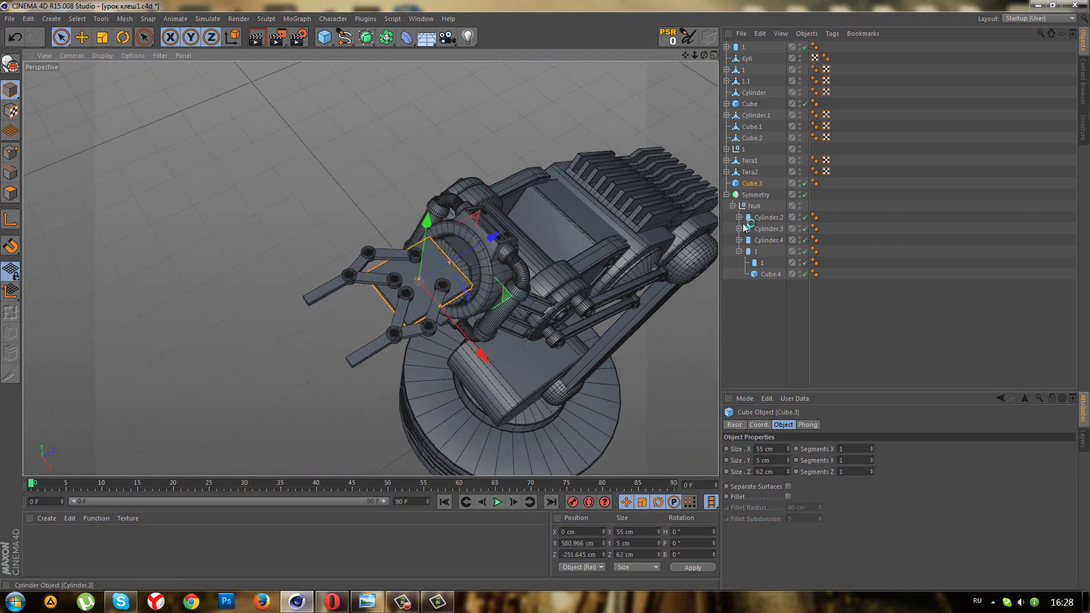
{"action": "left_click", "coordinate": [746, 209]}
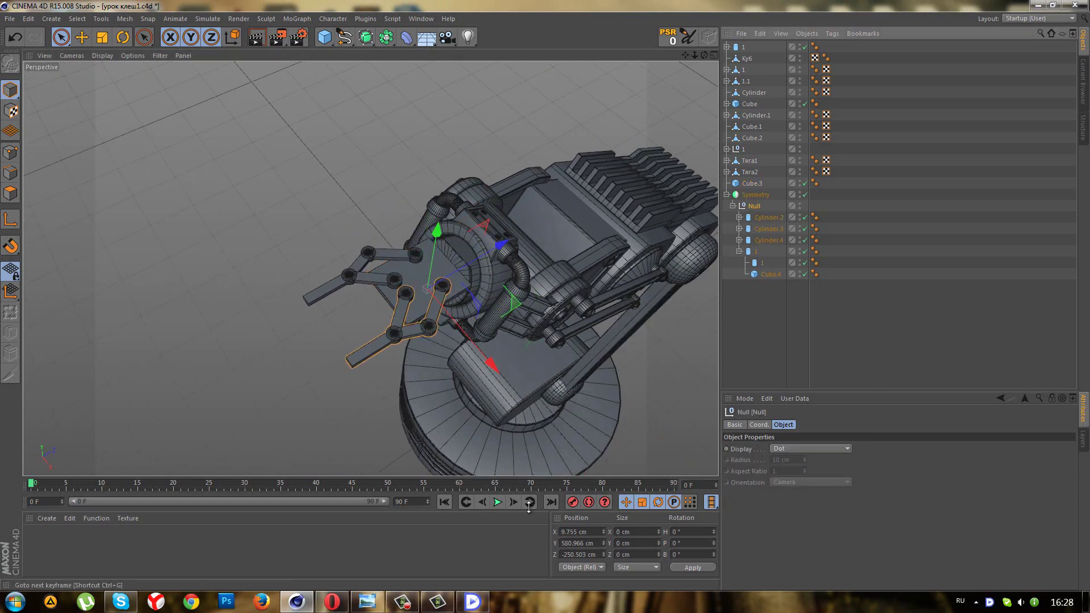
{"action": "left_click", "coordinate": [406, 603]}
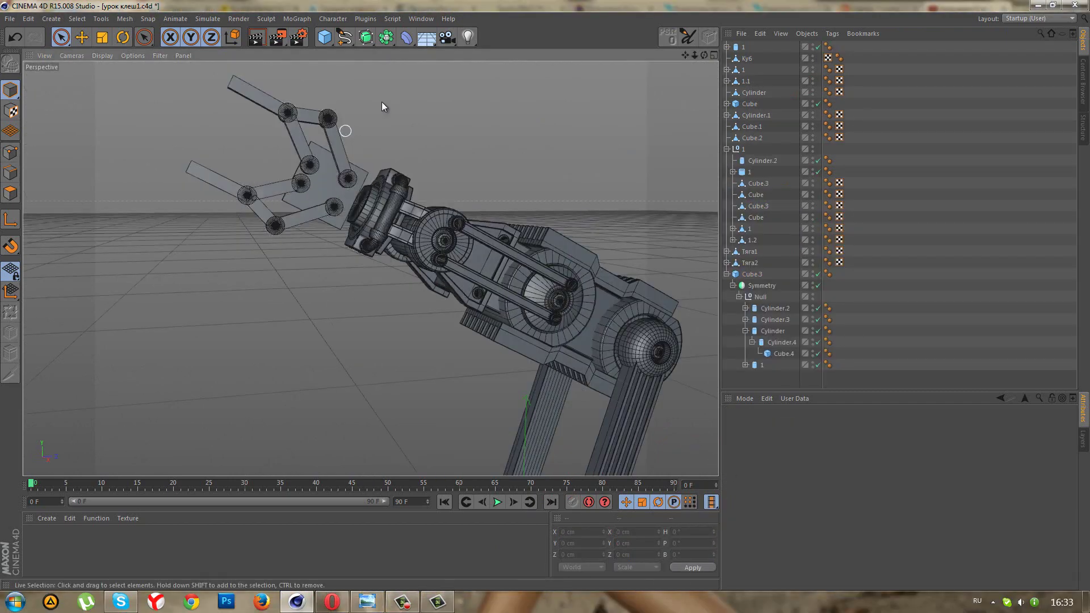
{"action": "scroll", "coordinate": [378, 105], "scroll_direction": "up", "scroll_amount": 3}
Collapse Cylinder.4 and move it directly into the claw Null beside Cylinder.2 and Cylinder.3.
{"action": "scroll", "coordinate": [383, 116], "scroll_direction": "up", "scroll_amount": 3}
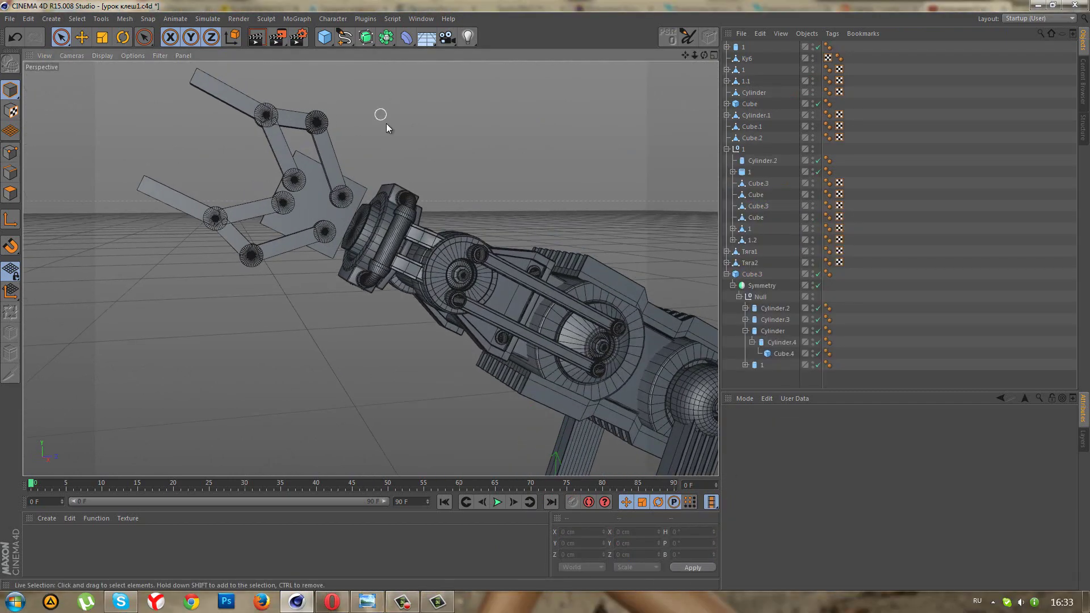
{"action": "mouse_move", "coordinate": [386, 124]}
{"action": "left_mouse_down", "text": "alt"}
{"action": "mouse_move", "coordinate": [438, 230]}
{"action": "mouse_move", "coordinate": [396, 283]}
{"action": "mouse_move", "coordinate": [378, 448]}
{"action": "mouse_move", "coordinate": [591, 295]}
{"action": "mouse_move", "coordinate": [345, 255]}
{"action": "mouse_move", "coordinate": [331, 231]}
{"action": "mouse_move", "coordinate": [322, 244]}
{"action": "mouse_move", "coordinate": [364, 359]}
{"action": "mouse_move", "coordinate": [230, 248]}
{"action": "left_mouse_up", "text": "alt"}
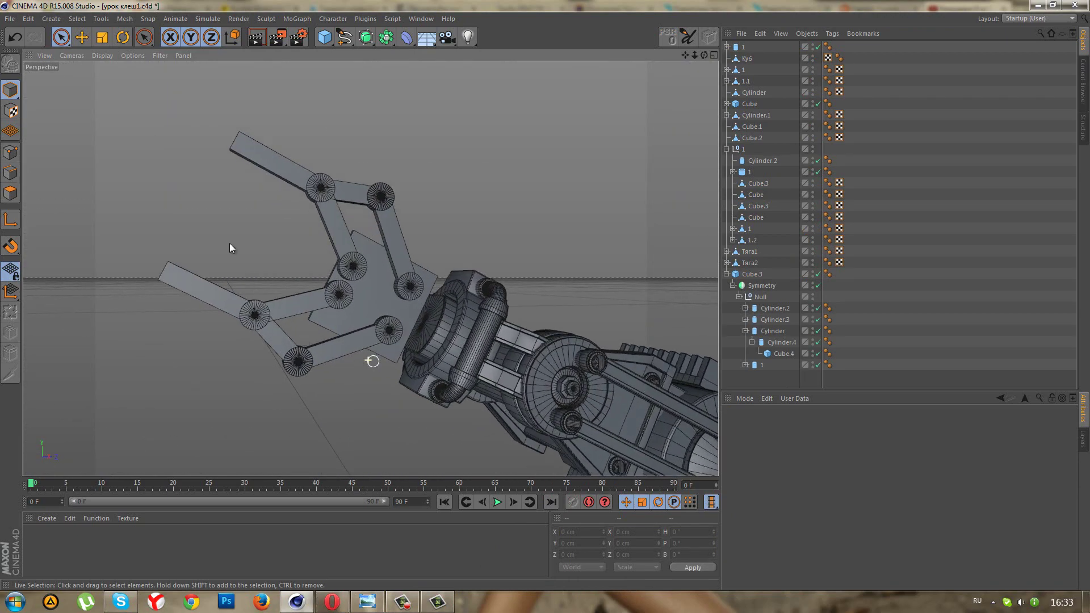
{"action": "scroll", "coordinate": [216, 223], "scroll_direction": "up", "scroll_amount": 3}
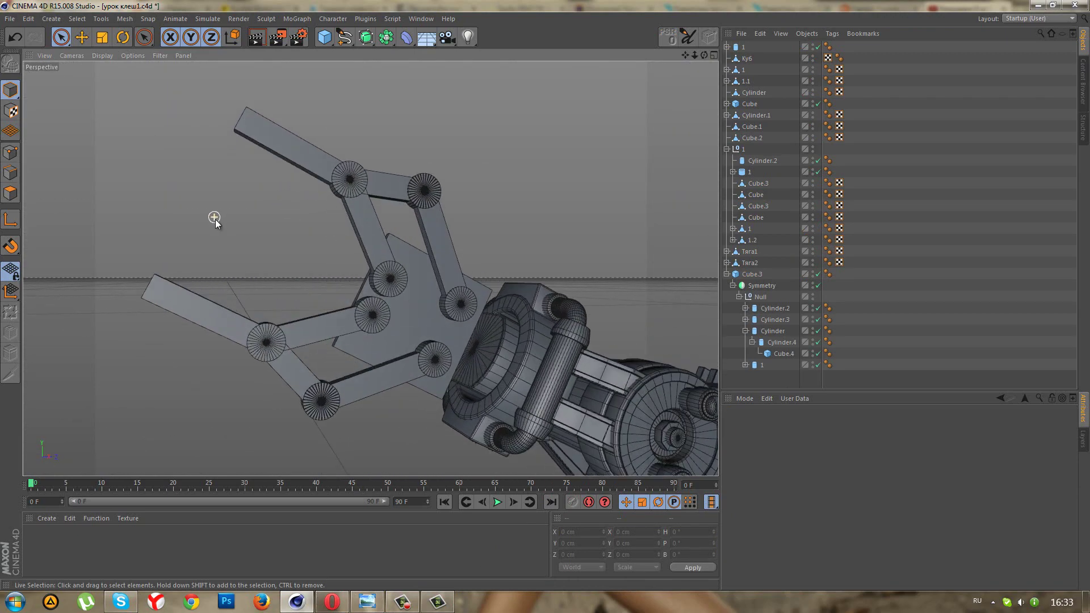
{"action": "left_click", "coordinate": [752, 342]}
{"action": "left_click_drag", "start_coordinate": [763, 342], "coordinate": [761, 337]}
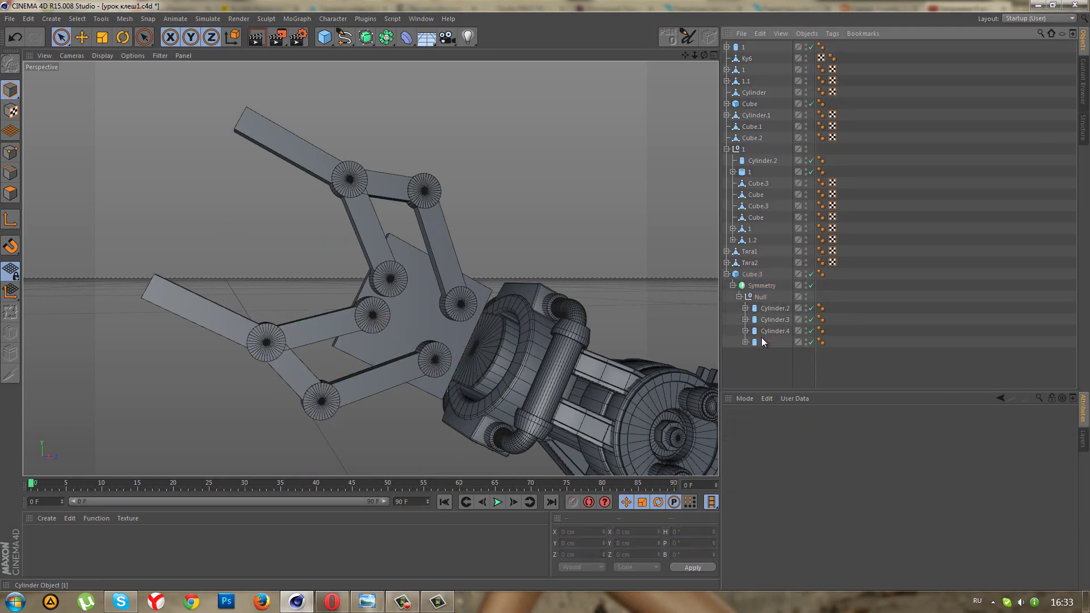
Turn off the claw's Symmetry mirroring and select the lower link.
{"action": "scroll", "coordinate": [219, 239], "scroll_direction": "up", "scroll_amount": 1}
{"action": "scroll", "coordinate": [219, 238], "scroll_direction": "up", "scroll_amount": 1}
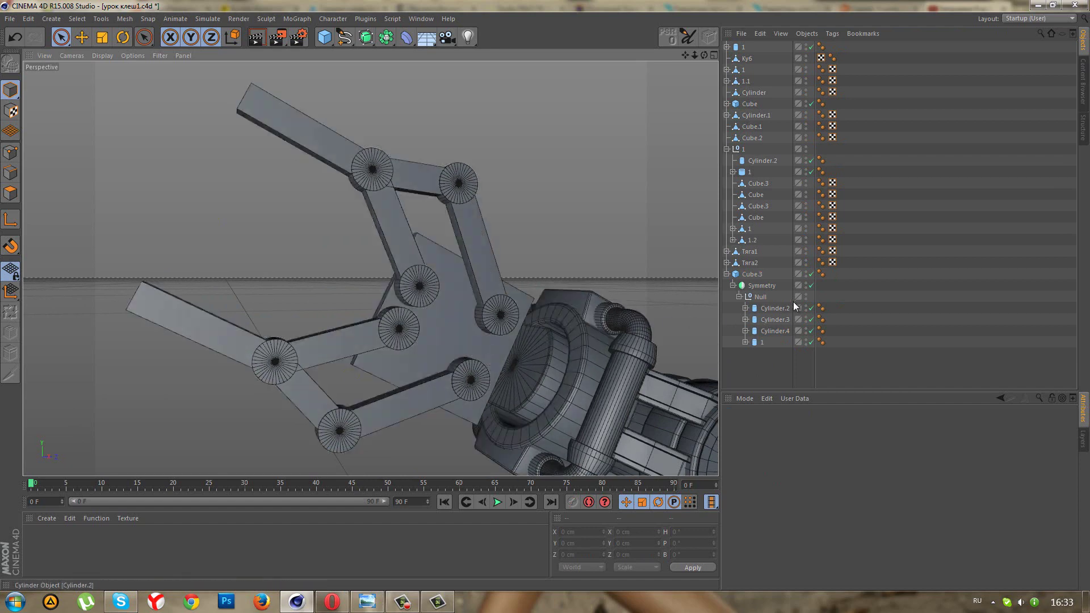
{"action": "left_click", "coordinate": [810, 286]}
{"action": "left_click", "coordinate": [341, 414]}
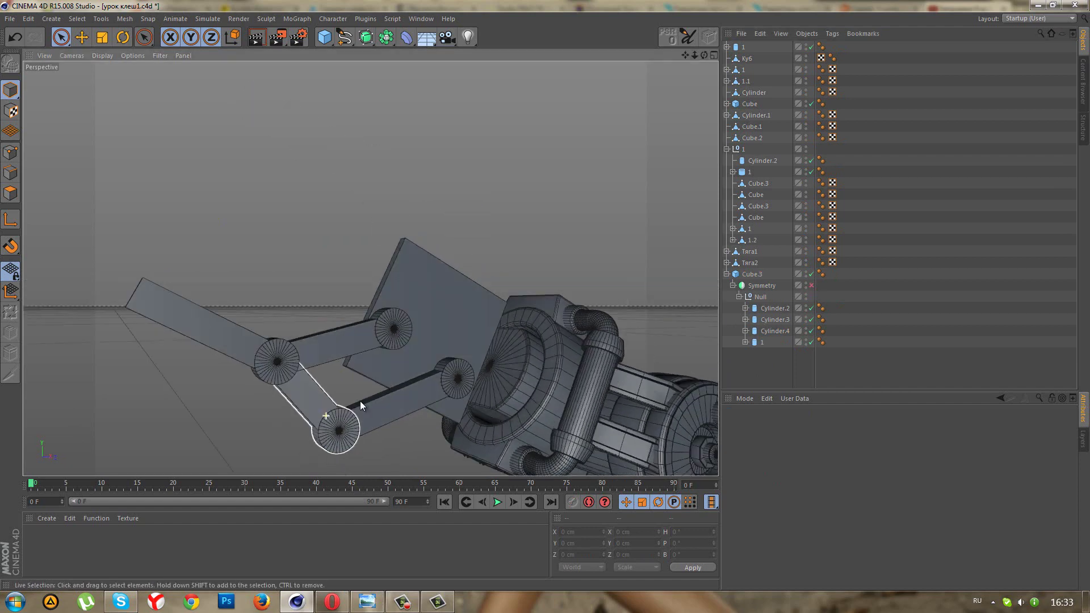
{"action": "mouse_move", "coordinate": [360, 401]}
{"action": "left_mouse_down", "text": "alt"}
{"action": "mouse_move", "coordinate": [355, 411]}
{"action": "mouse_move", "coordinate": [413, 361]}
{"action": "mouse_move", "coordinate": [375, 274]}
{"action": "mouse_move", "coordinate": [325, 302]}
{"action": "mouse_move", "coordinate": [333, 392]}
{"action": "mouse_move", "coordinate": [358, 338]}
{"action": "left_mouse_up", "text": "alt"}
Set the left flat bar's width to 14 cm and length to 67 cm.
{"action": "left_click", "coordinate": [267, 300]}
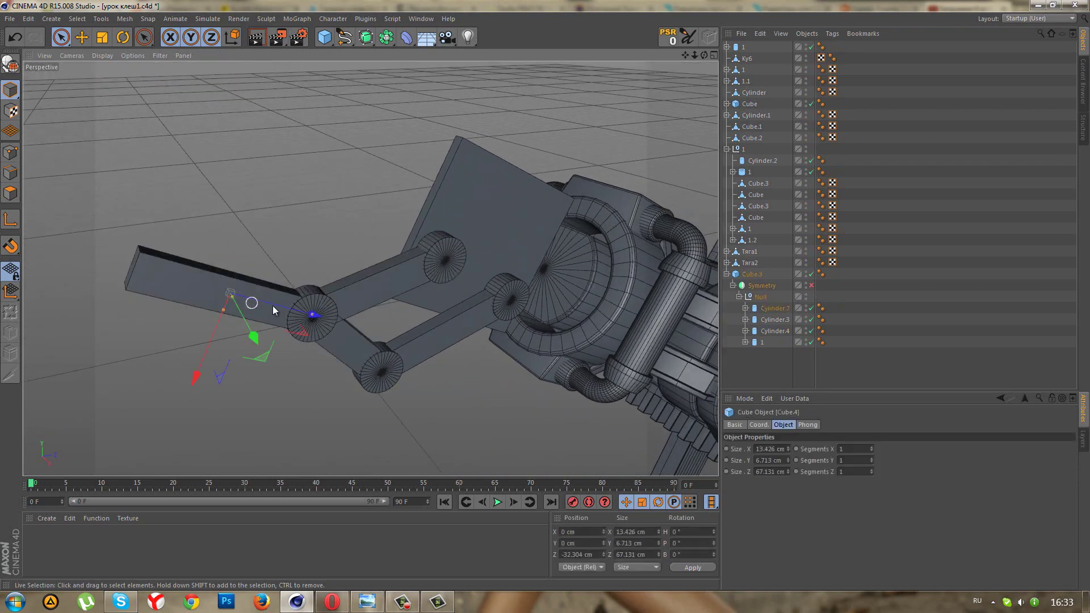
{"action": "double_click", "coordinate": [767, 449]}
{"action": "type", "text": "14"}
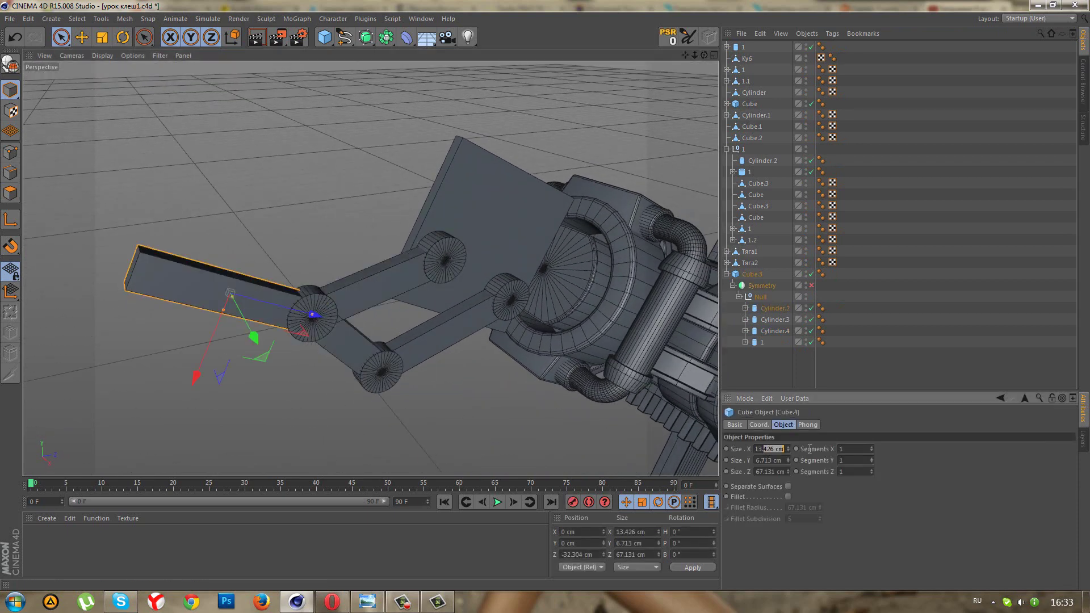
{"action": "key", "text": "Return"}
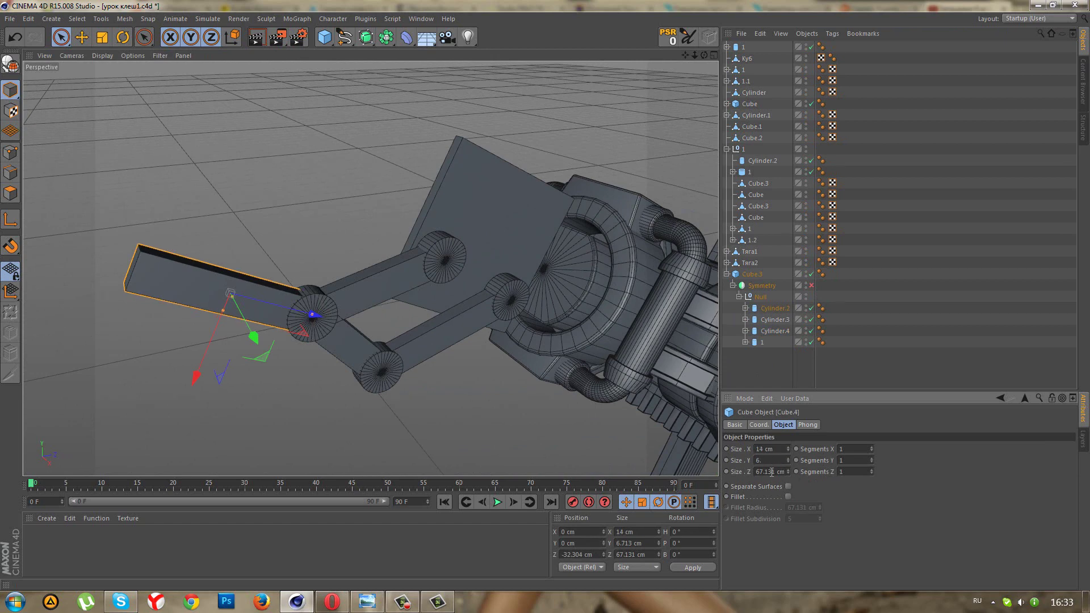
{"action": "type", "text": "6"}
{"action": "double_click", "coordinate": [767, 472]}
{"action": "type", "text": "67"}
Make the bar 7 cm thick and round its edges with a 0.5 cm, 2-subdivision fillet.
{"action": "left_click", "coordinate": [787, 458]}
{"action": "key", "text": "ctrl+z"}
{"action": "left_click", "coordinate": [787, 458]}
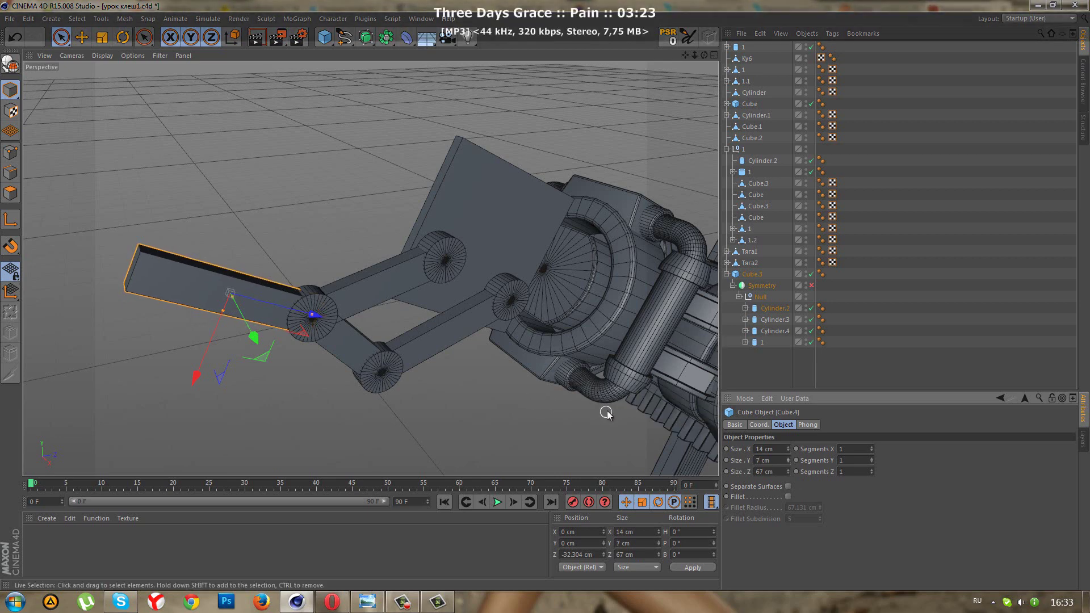
{"action": "mouse_move", "coordinate": [256, 228]}
{"action": "left_mouse_down", "text": "alt"}
{"action": "mouse_move", "coordinate": [267, 367]}
{"action": "mouse_move", "coordinate": [287, 210]}
{"action": "mouse_move", "coordinate": [162, 160]}
{"action": "mouse_move", "coordinate": [289, 200]}
{"action": "mouse_move", "coordinate": [289, 230]}
{"action": "mouse_move", "coordinate": [255, 243]}
{"action": "mouse_move", "coordinate": [536, 330]}
{"action": "left_mouse_up", "text": "alt"}
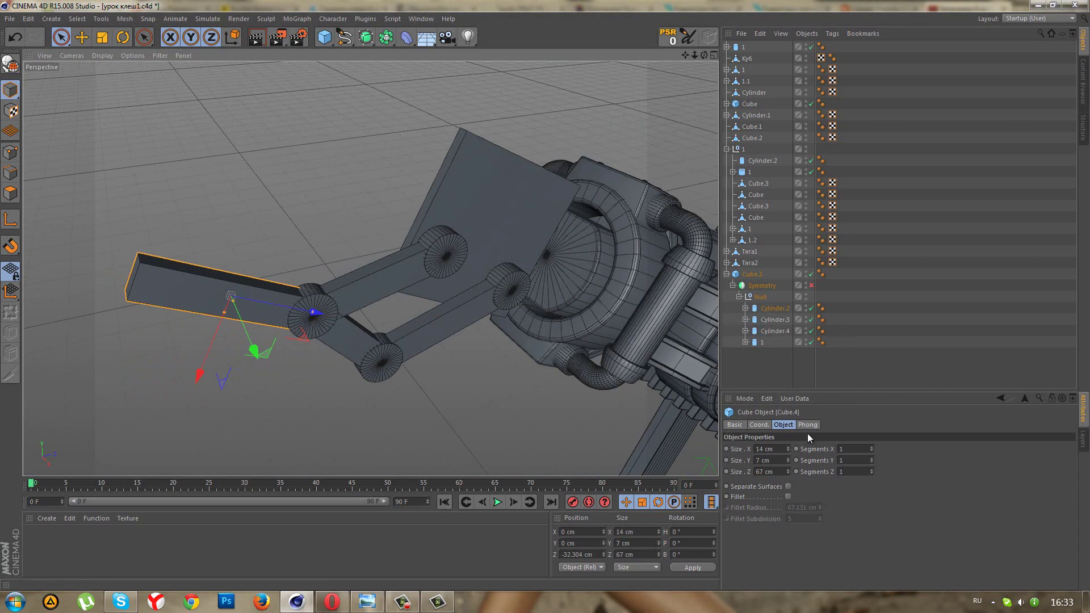
{"action": "left_click", "coordinate": [788, 496]}
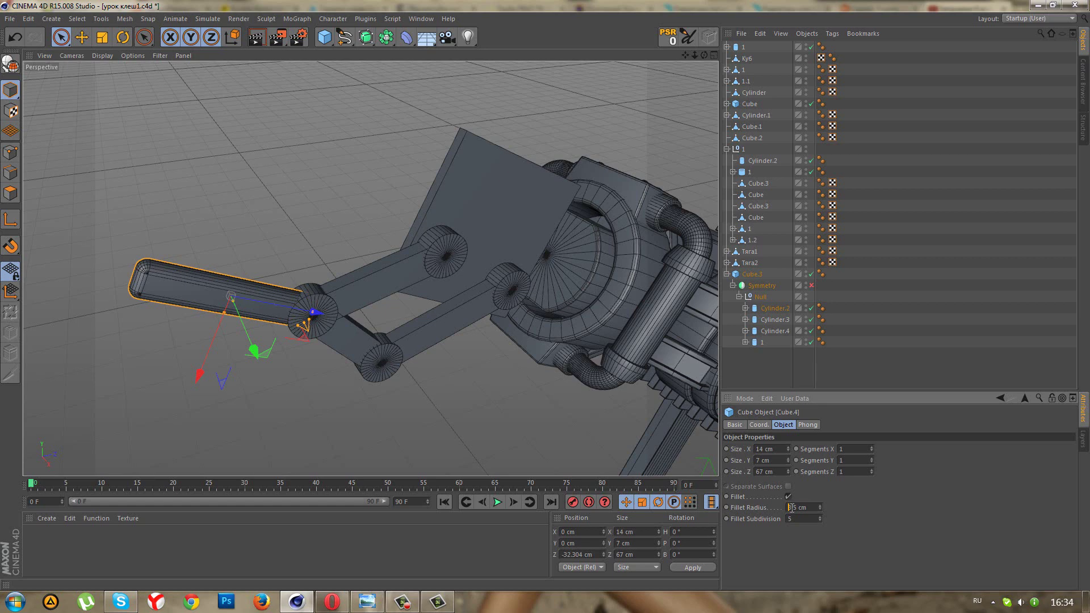
{"action": "key", "text": "Tab"}
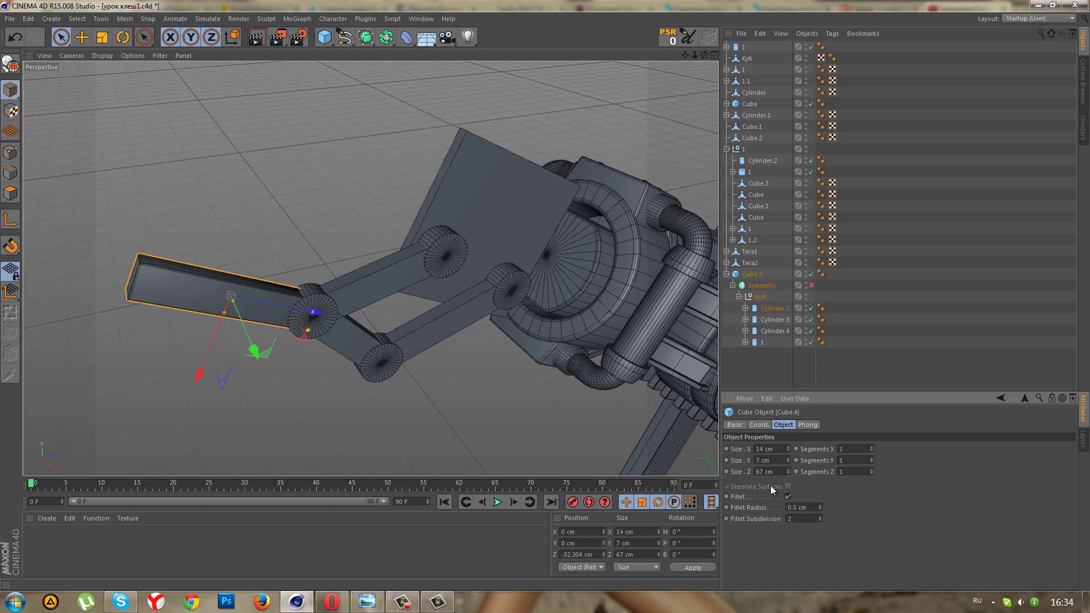
Enable Cylinder.2's cap fillet with 0.5 cm radius and 2 segments.
{"action": "left_click", "coordinate": [760, 308]}
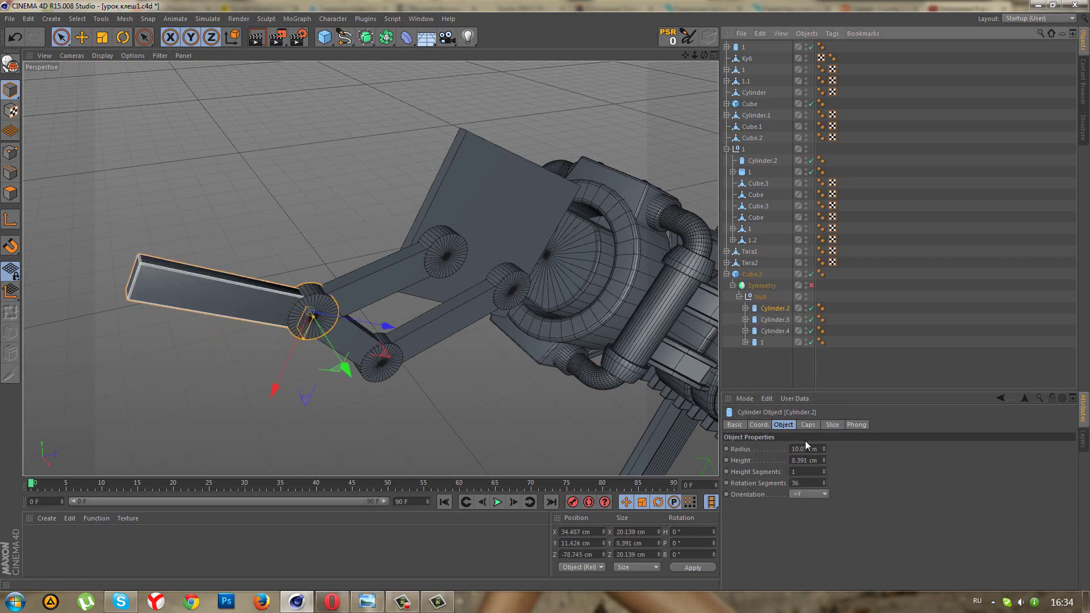
{"action": "left_click", "coordinate": [806, 425]}
{"action": "left_click", "coordinate": [766, 473]}
{"action": "type", "text": "0.5"}
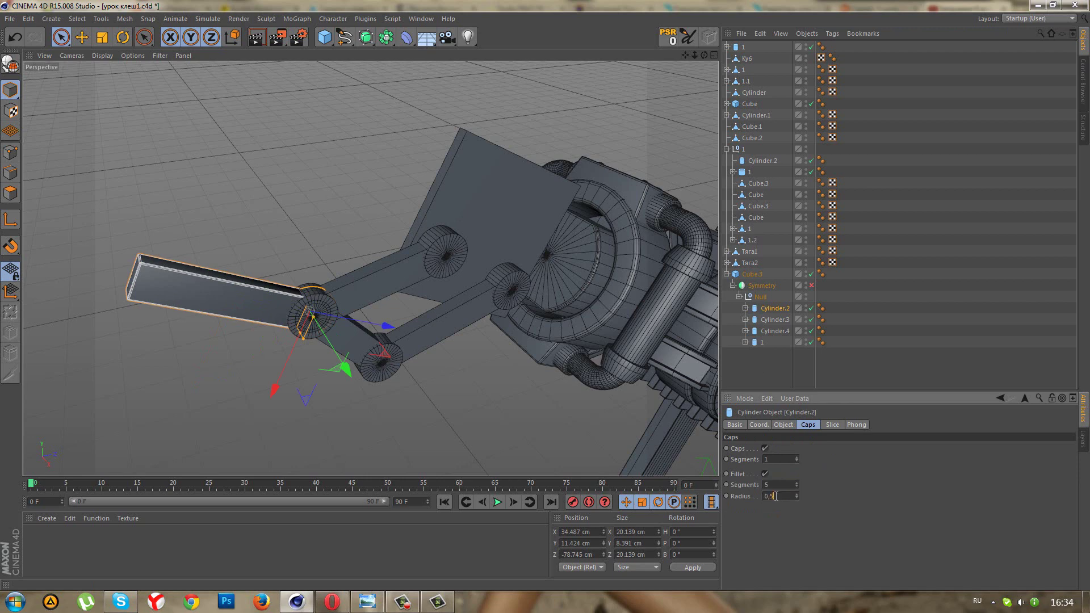
{"action": "key", "text": "Return"}
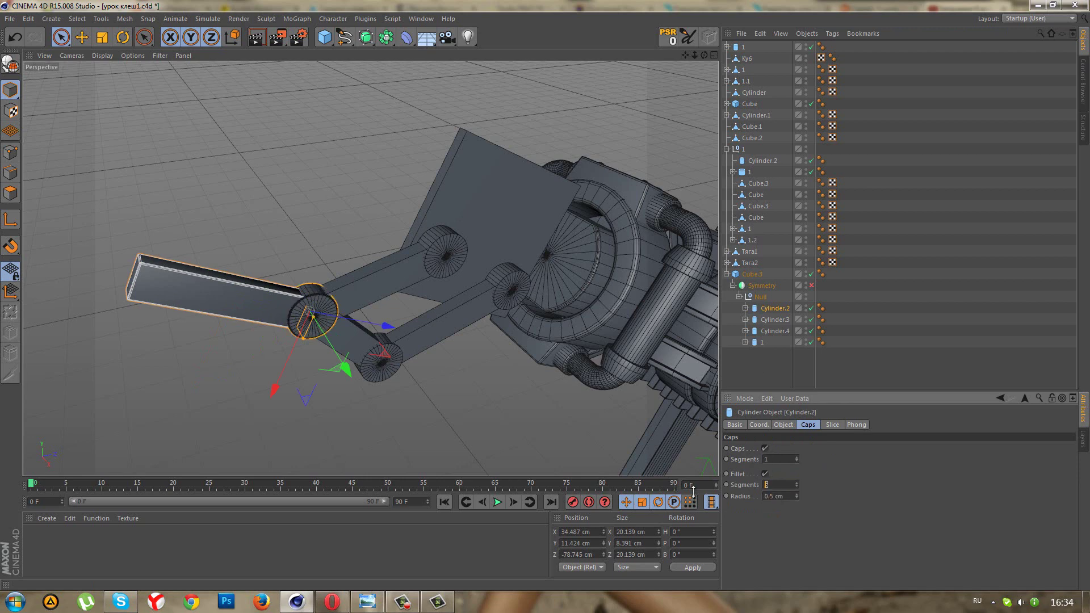
{"action": "type", "text": "2"}
{"action": "key", "text": "Return"}
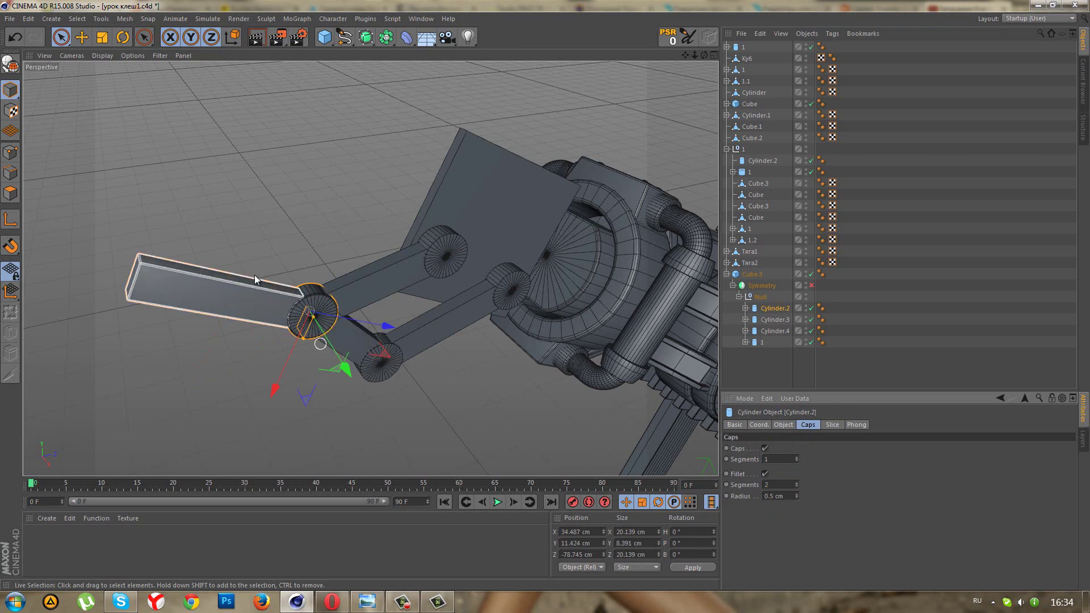
{"action": "scroll", "coordinate": [258, 257], "scroll_direction": "up", "scroll_amount": 2}
{"action": "scroll", "coordinate": [306, 267], "scroll_direction": "up", "scroll_amount": 2}
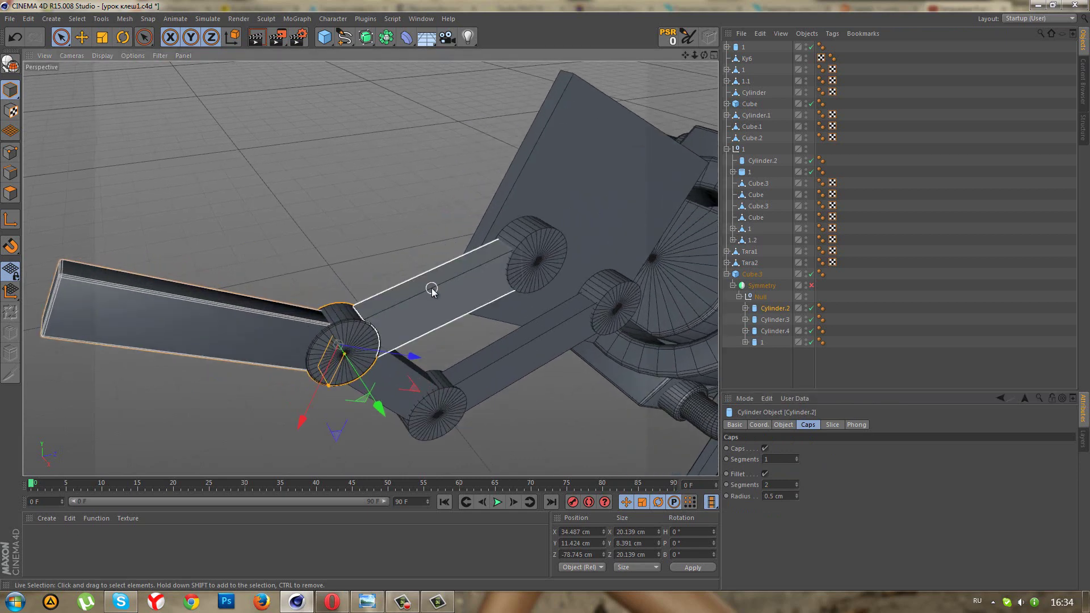
{"action": "left_click", "coordinate": [764, 311]}
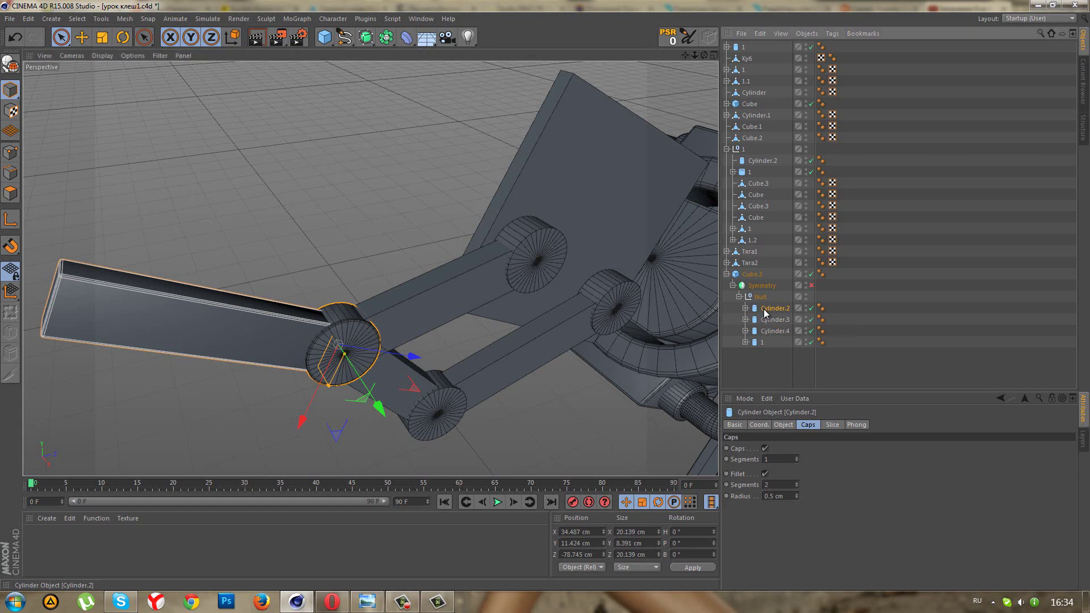
Rotate the Cylinder.2 hinge copy to a −140° heading.
{"action": "left_click", "coordinate": [451, 320]}
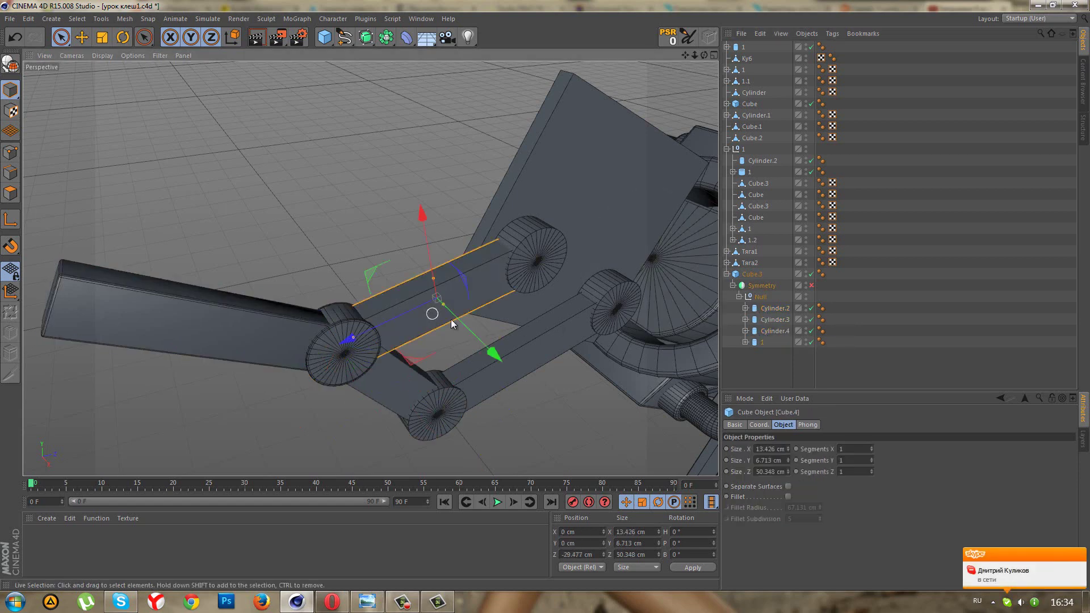
{"action": "left_click", "coordinate": [761, 342]}
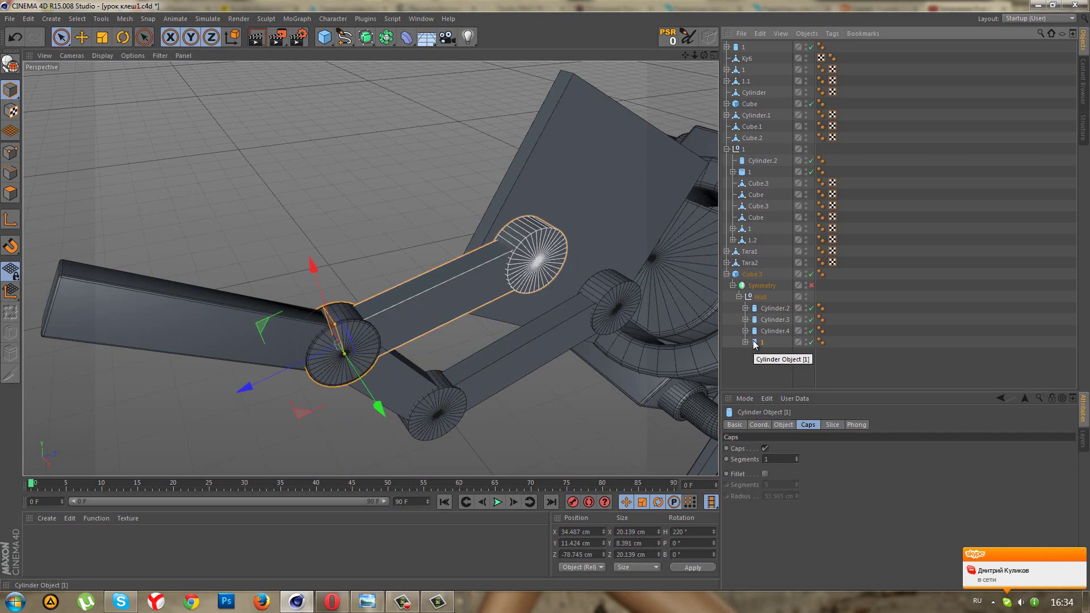
{"action": "left_click", "coordinate": [757, 309]}
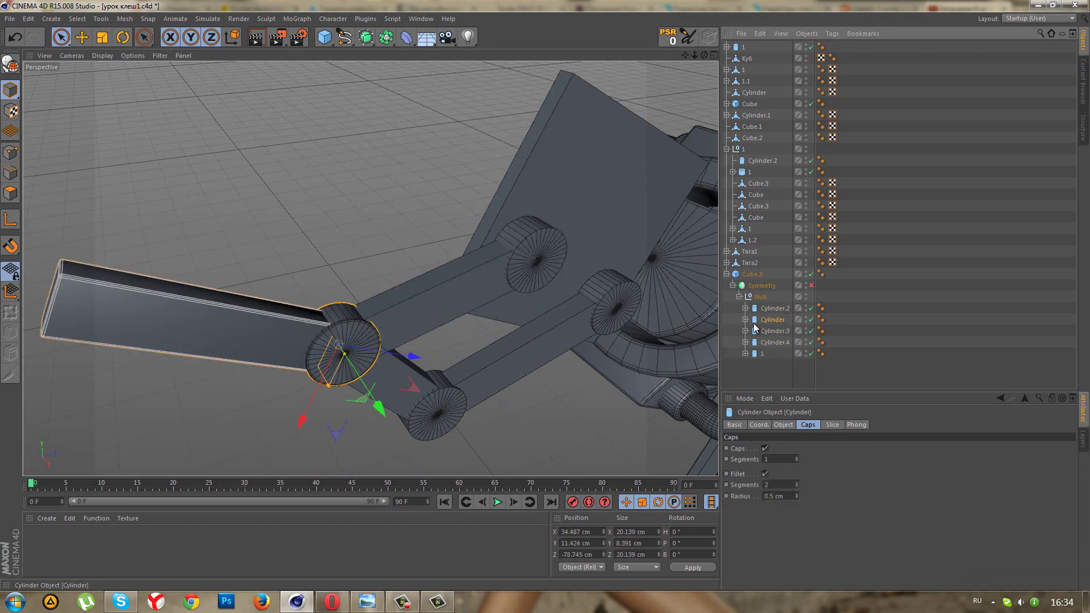
{"action": "left_click", "coordinate": [760, 426]}
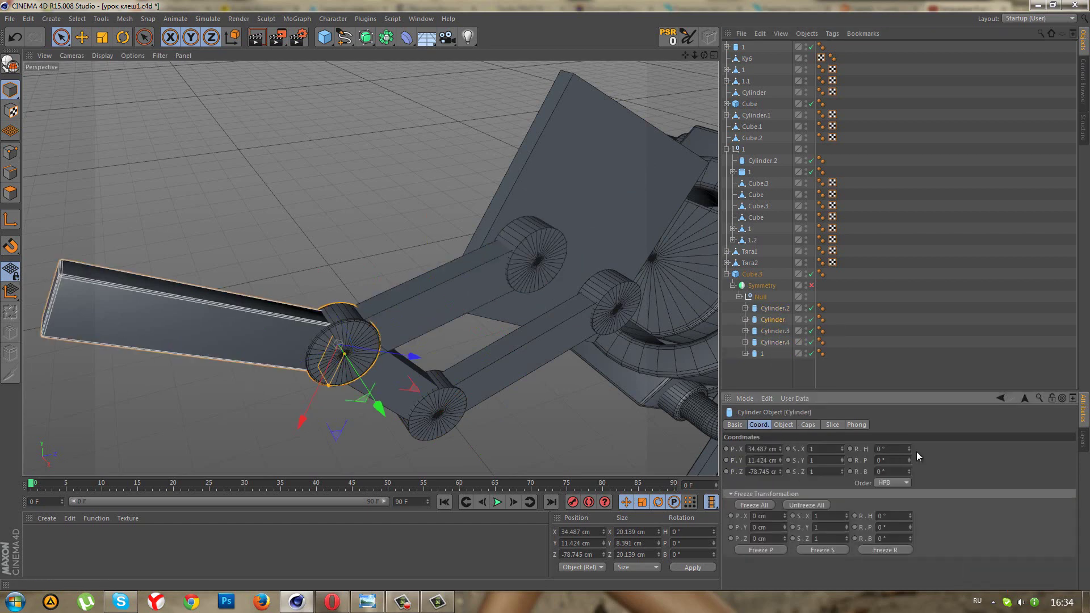
{"action": "mouse_move", "coordinate": [911, 449]}
{"action": "left_mouse_down"}
{"action": "mouse_move", "coordinate": [901, 467]}
{"action": "mouse_move", "coordinate": [909, 447]}
{"action": "left_mouse_up"}
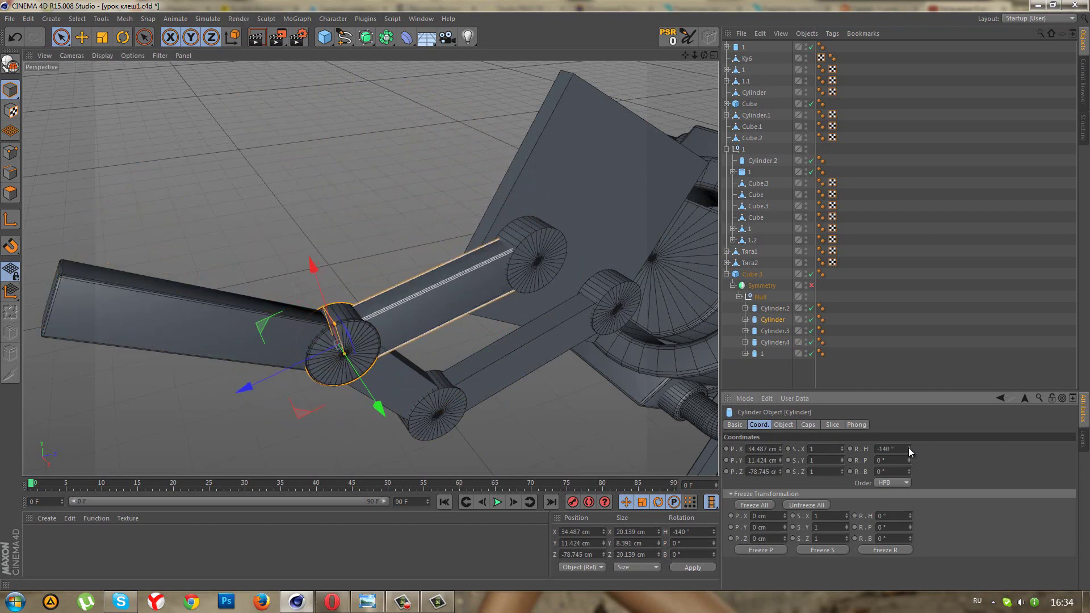
Delete the old upper link object 1 and select the rotated hinge.
{"action": "left_click", "coordinate": [758, 354]}
{"action": "key", "text": "Delete"}
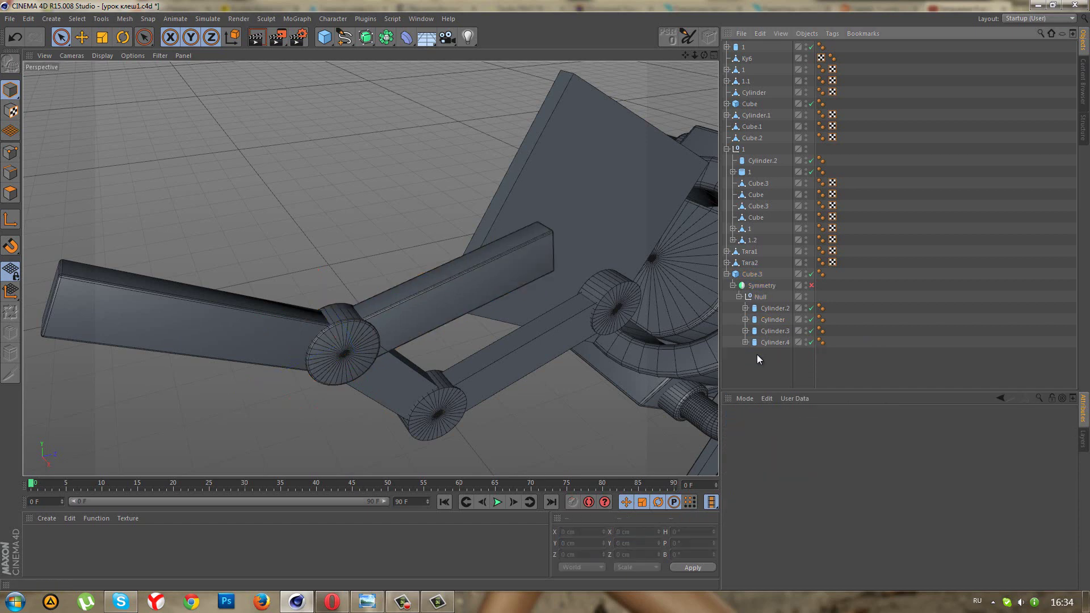
{"action": "left_click", "coordinate": [767, 321]}
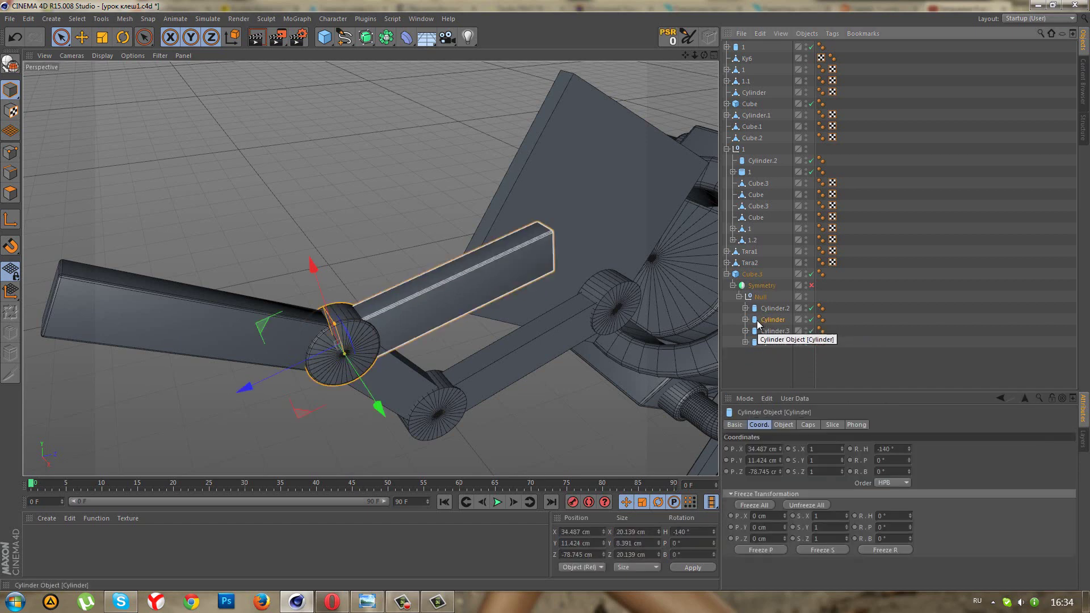
Nest a duplicate hinge at the rotated bar's far end (Z −62.836 cm), then select bar Cube.4.
{"action": "left_click", "coordinate": [746, 319]}
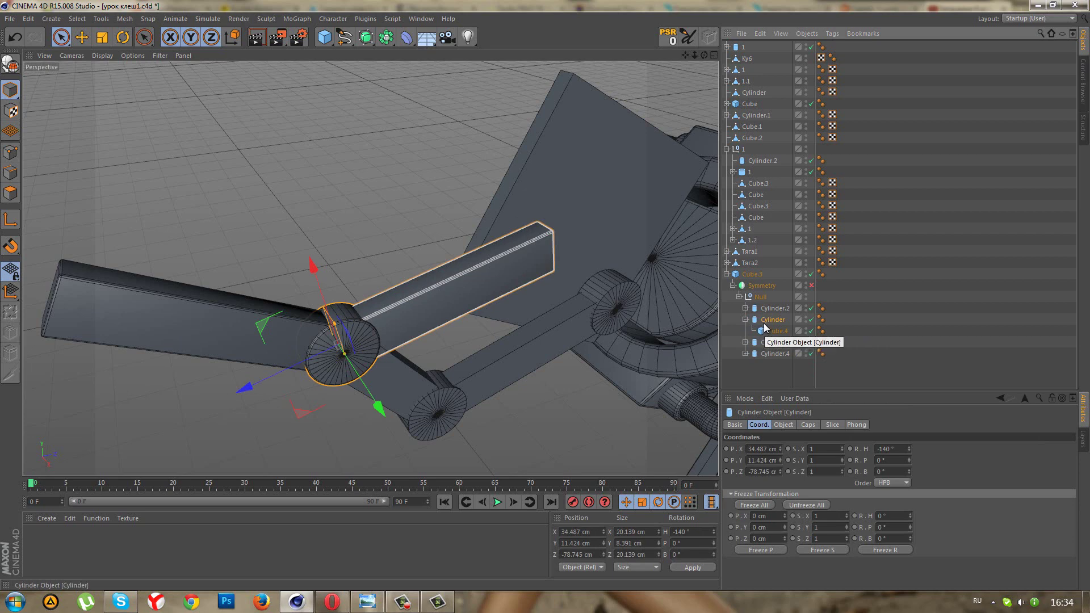
{"action": "left_click_drag", "start_coordinate": [763, 331], "coordinate": [766, 324]}
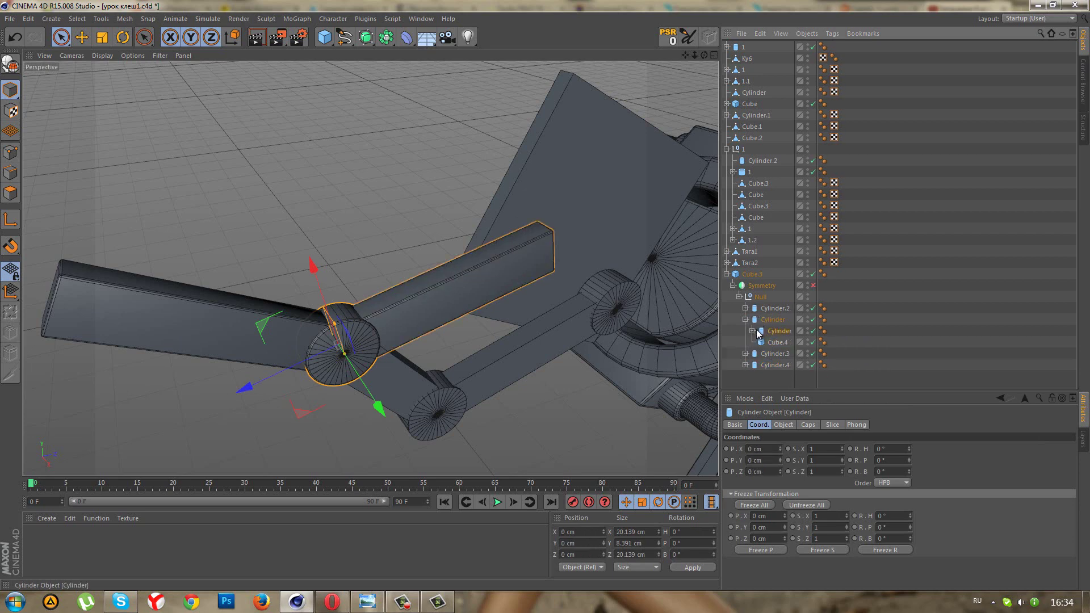
{"action": "left_click", "coordinate": [764, 332]}
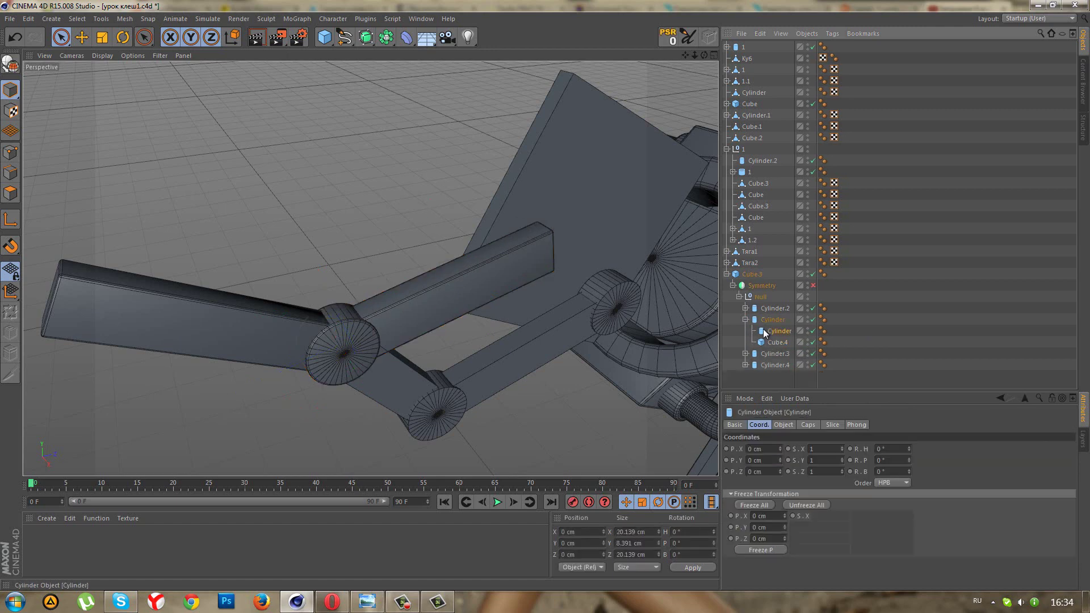
{"action": "left_click", "coordinate": [762, 322]}
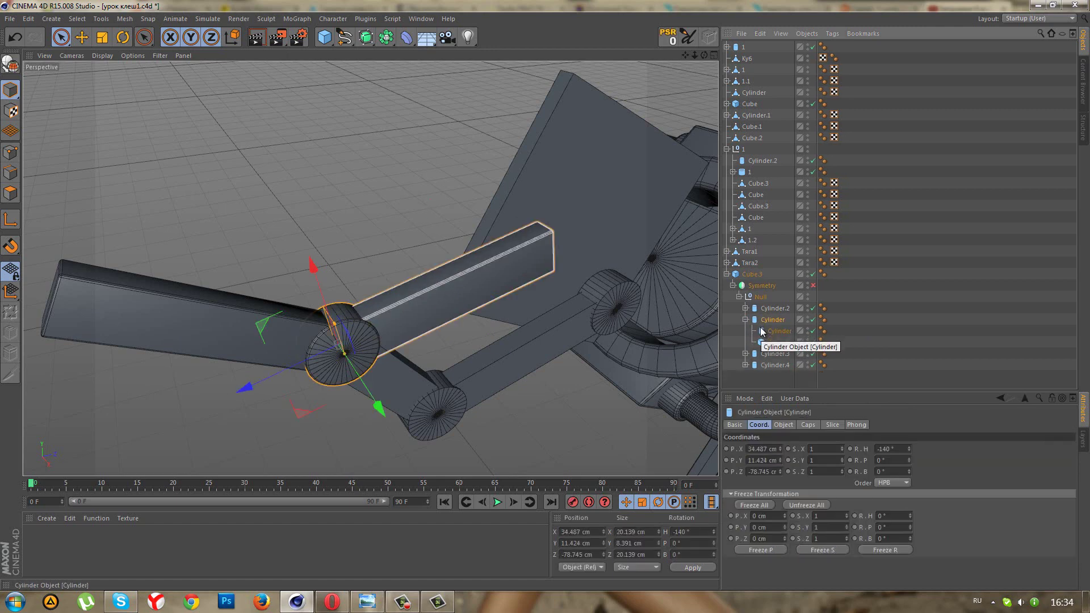
{"action": "left_click", "coordinate": [775, 331]}
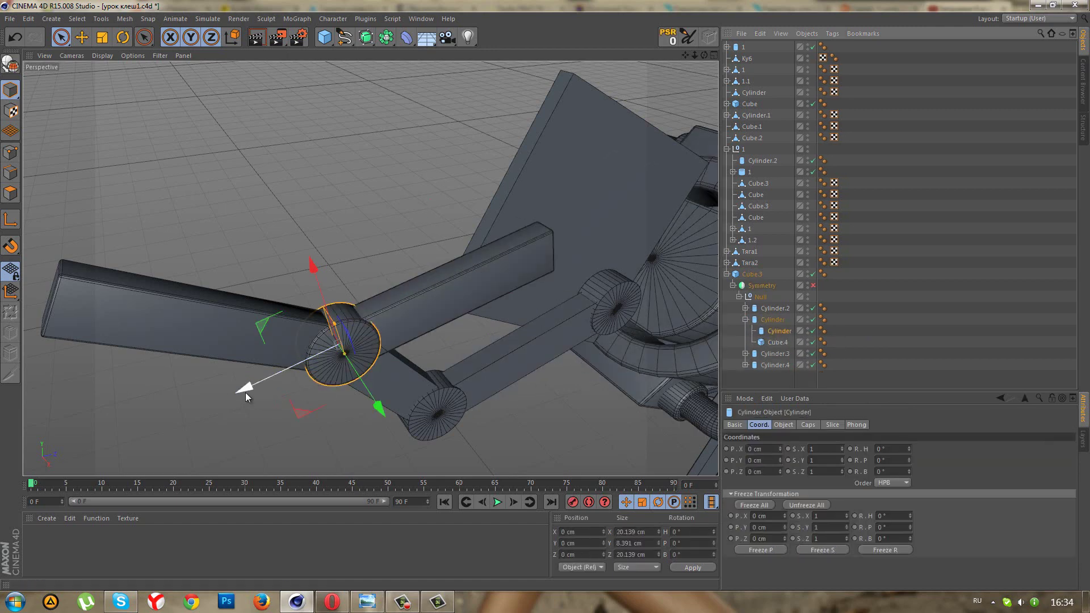
{"action": "mouse_move", "coordinate": [247, 391]}
{"action": "left_mouse_down"}
{"action": "mouse_move", "coordinate": [472, 311]}
{"action": "mouse_move", "coordinate": [477, 240]}
{"action": "mouse_move", "coordinate": [442, 229]}
{"action": "mouse_move", "coordinate": [478, 243]}
{"action": "mouse_move", "coordinate": [424, 253]}
{"action": "left_mouse_up"}
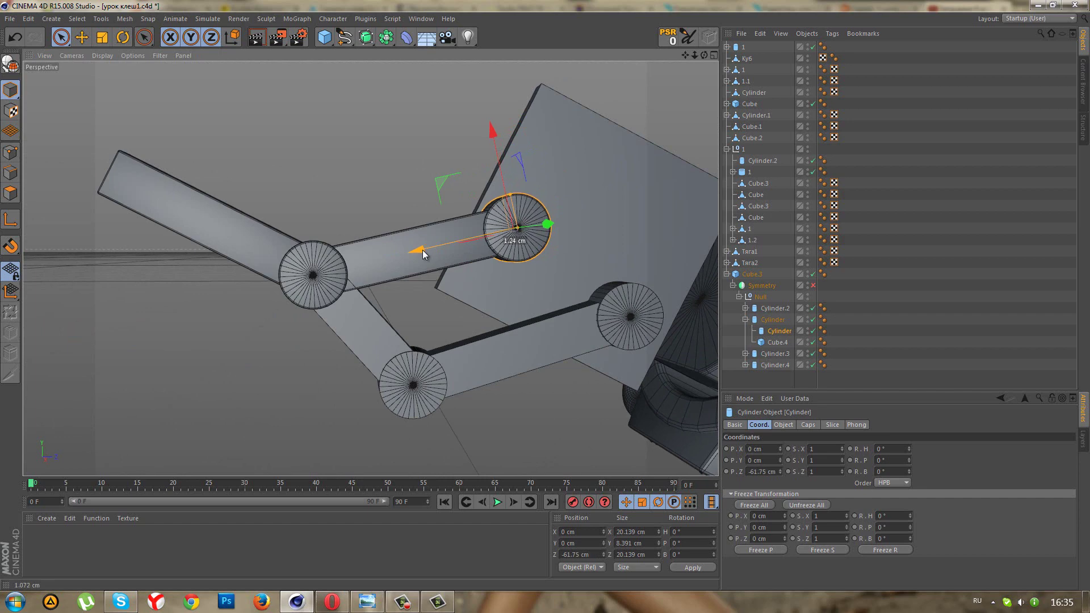
{"action": "left_click", "coordinate": [775, 342]}
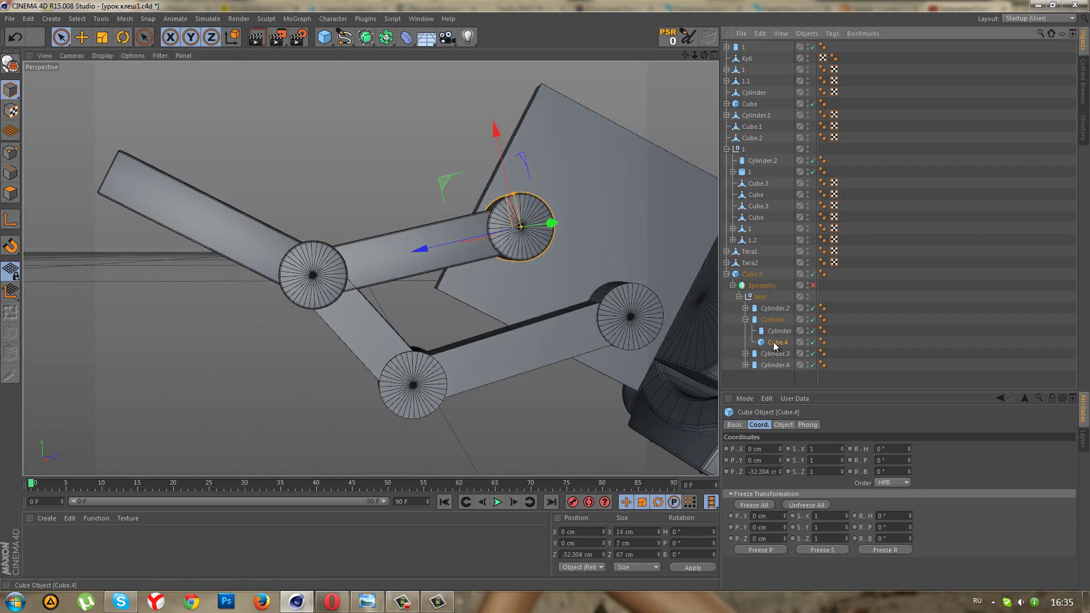
{"action": "left_click", "coordinate": [783, 425]}
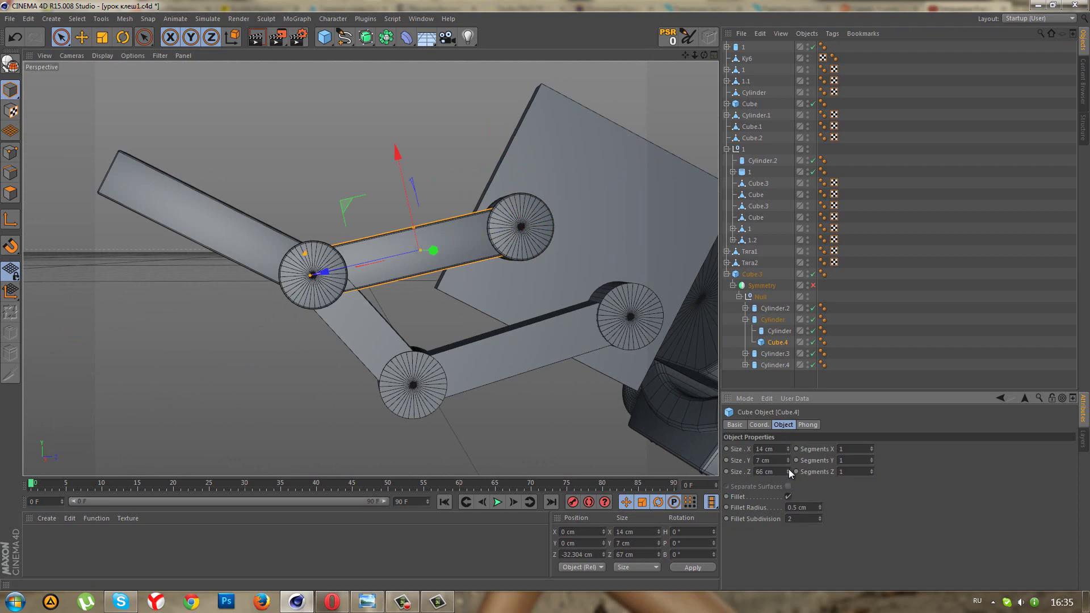
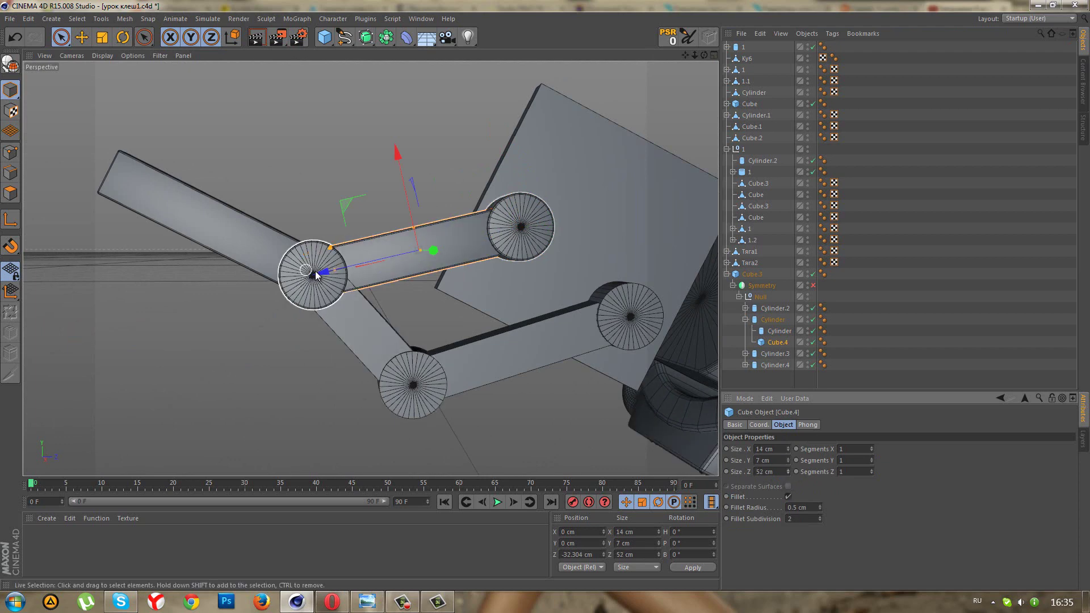
Nudge the link bar Cube.4 along Z to about -30.8 cm.
{"action": "left_click_drag", "start_coordinate": [316, 271], "coordinate": [317, 273]}
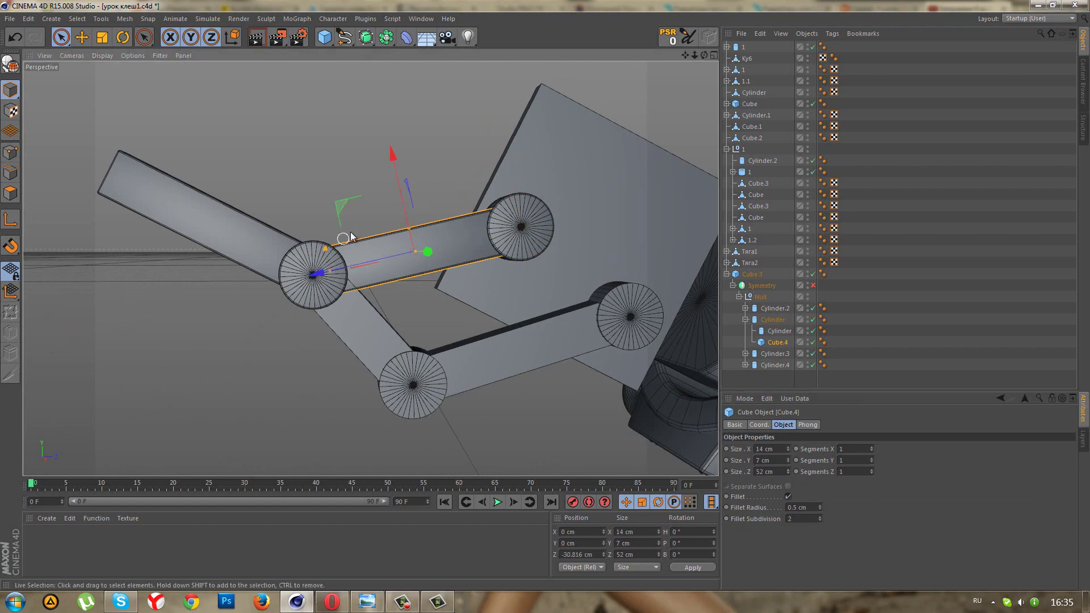
{"action": "mouse_move", "coordinate": [341, 239]}
{"action": "left_mouse_down", "text": "alt"}
{"action": "mouse_move", "coordinate": [388, 367]}
{"action": "mouse_move", "coordinate": [584, 230]}
{"action": "left_mouse_up", "text": "alt"}
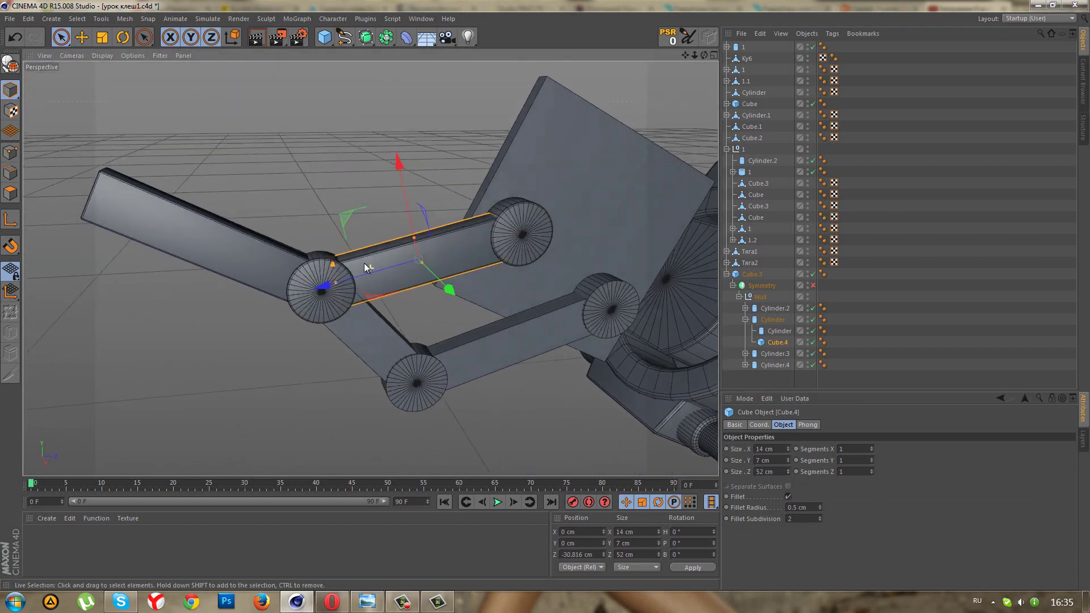
{"action": "scroll", "coordinate": [568, 227], "scroll_direction": "up", "scroll_amount": 3}
{"action": "mouse_move", "coordinate": [540, 196]}
{"action": "left_mouse_down", "text": "alt"}
{"action": "mouse_move", "coordinate": [537, 155]}
{"action": "mouse_move", "coordinate": [558, 254]}
{"action": "mouse_move", "coordinate": [552, 209]}
{"action": "mouse_move", "coordinate": [792, 288]}
{"action": "left_mouse_up", "text": "alt"}
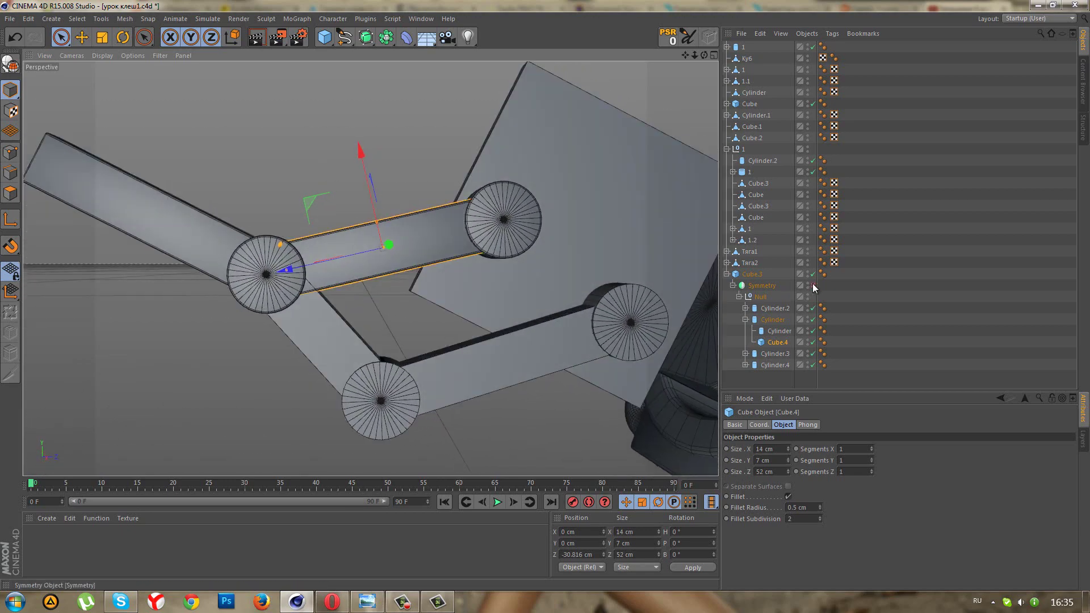
Enable Symmetry mirroring and slide the child joint cylinder to Z -59.951 cm.
{"action": "left_click", "coordinate": [812, 287]}
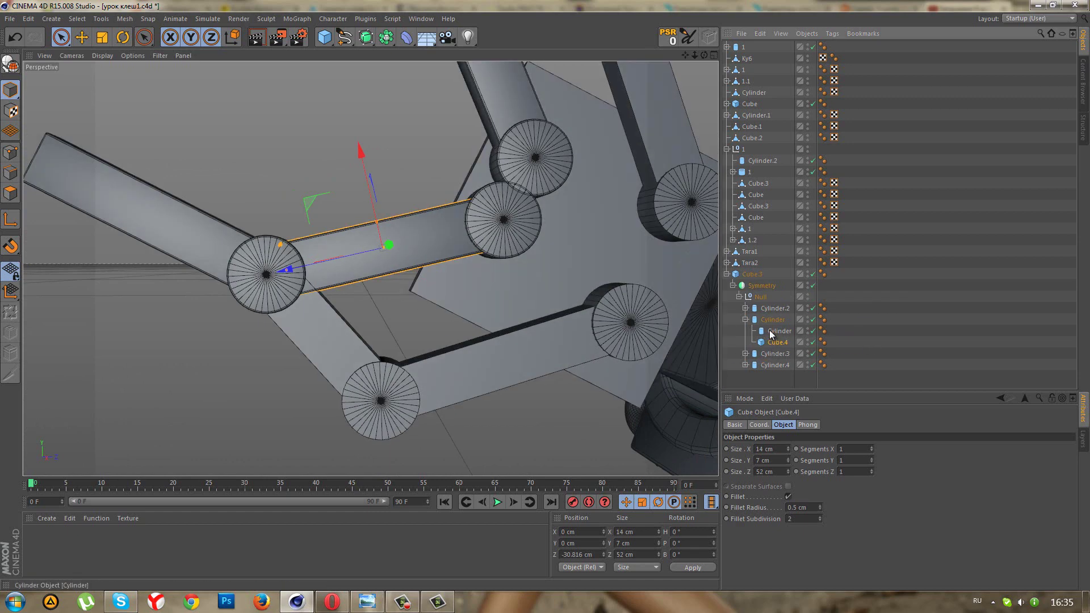
{"action": "left_click", "coordinate": [772, 331]}
{"action": "mouse_move", "coordinate": [417, 230]}
{"action": "left_mouse_down"}
{"action": "mouse_move", "coordinate": [407, 247]}
{"action": "mouse_move", "coordinate": [450, 278]}
{"action": "mouse_move", "coordinate": [440, 277]}
{"action": "mouse_move", "coordinate": [440, 298]}
{"action": "mouse_move", "coordinate": [386, 237]}
{"action": "mouse_move", "coordinate": [444, 267]}
{"action": "mouse_move", "coordinate": [433, 283]}
{"action": "mouse_move", "coordinate": [506, 261]}
{"action": "mouse_move", "coordinate": [499, 250]}
{"action": "mouse_move", "coordinate": [507, 286]}
{"action": "mouse_move", "coordinate": [538, 291]}
{"action": "mouse_move", "coordinate": [339, 291]}
{"action": "mouse_move", "coordinate": [431, 313]}
{"action": "left_mouse_up"}
Slide the link bar Cube.4 about 1 cm further along Z to -29.73 cm.
{"action": "left_click", "coordinate": [430, 314]}
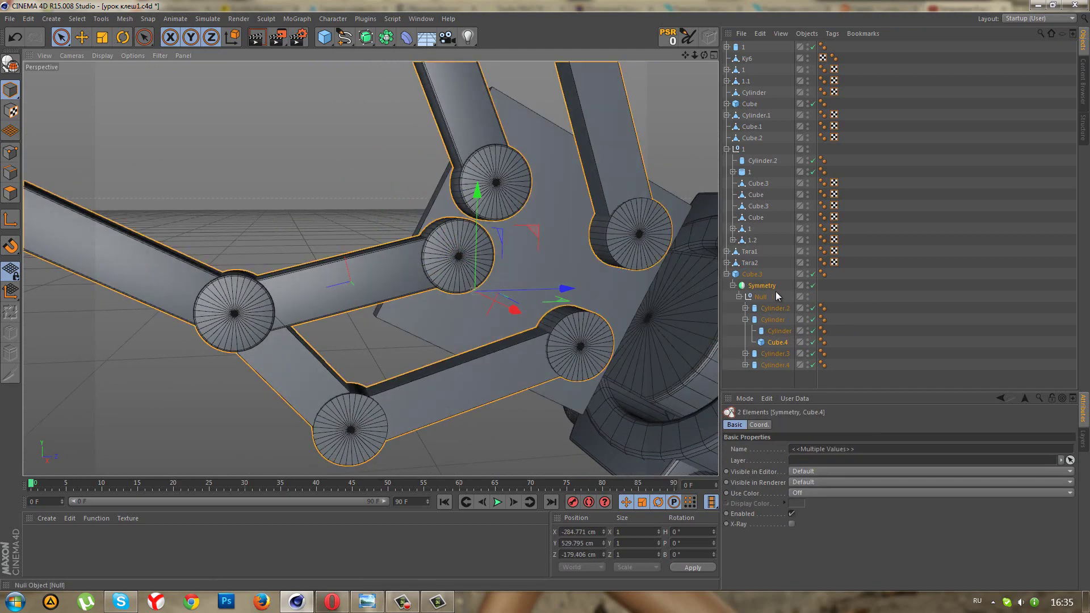
{"action": "left_click", "coordinate": [771, 338]}
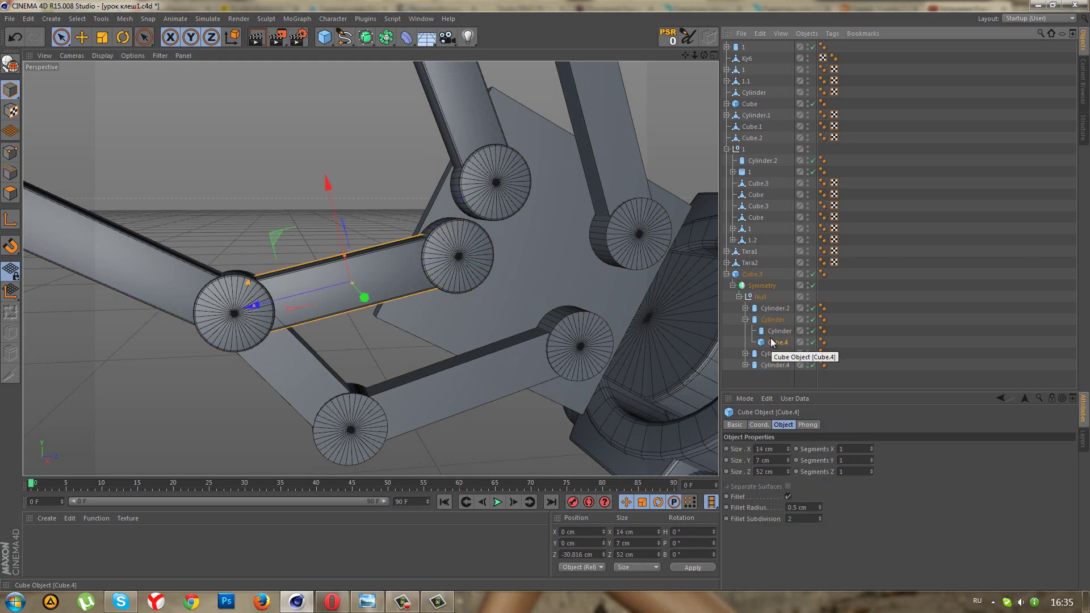
{"action": "left_click_drag", "start_coordinate": [308, 294], "coordinate": [306, 295]}
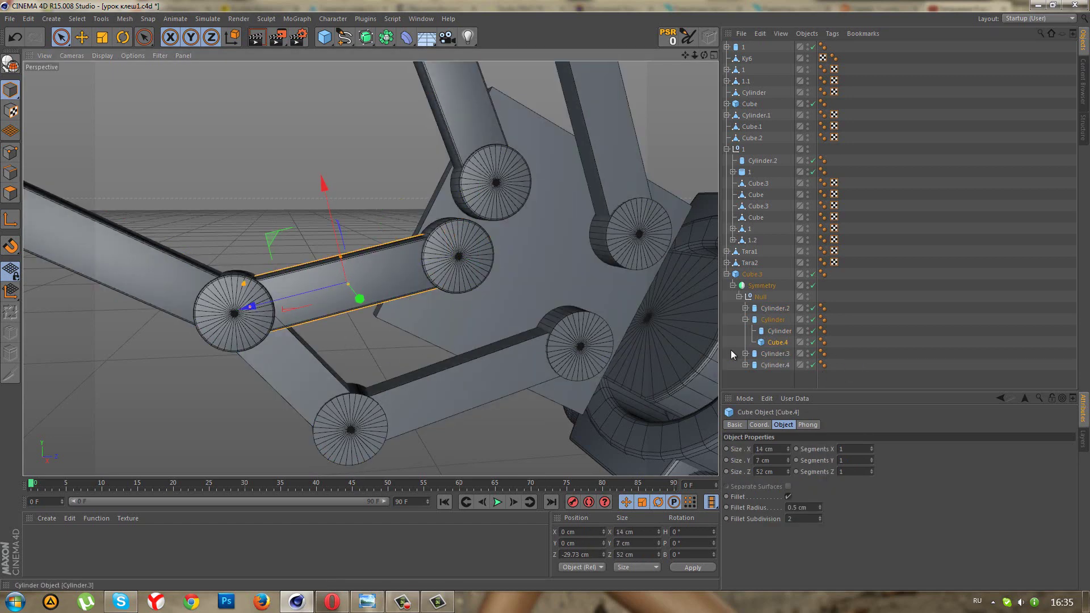
{"action": "scroll", "coordinate": [469, 302], "scroll_direction": "down", "scroll_amount": 3}
{"action": "left_click_drag", "start_coordinate": [469, 302], "coordinate": [514, 360], "text": "alt"}
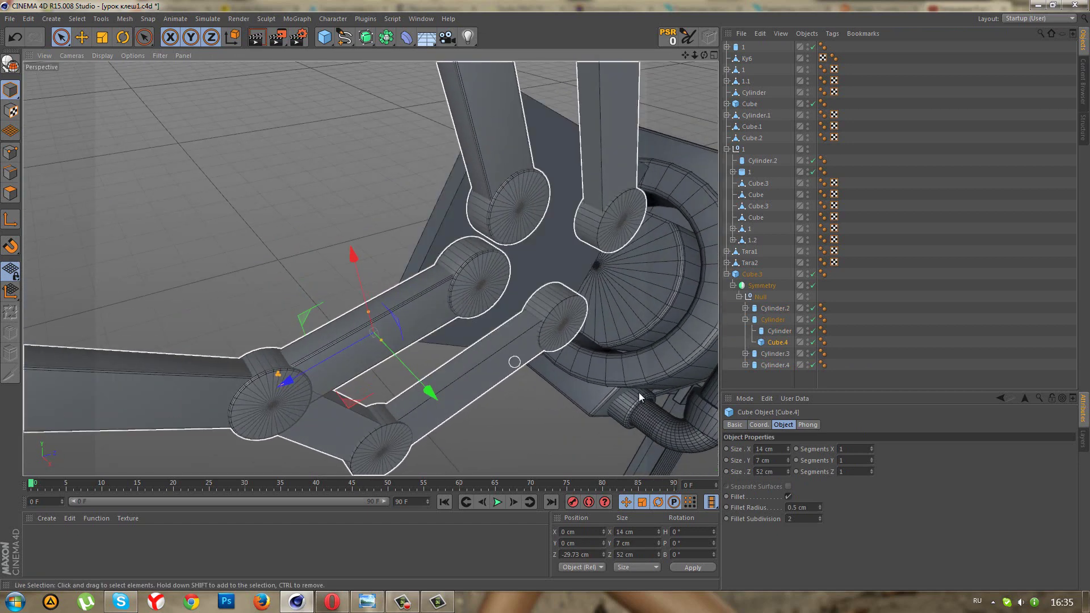
{"action": "scroll", "coordinate": [514, 360], "scroll_direction": "up", "scroll_amount": 3}
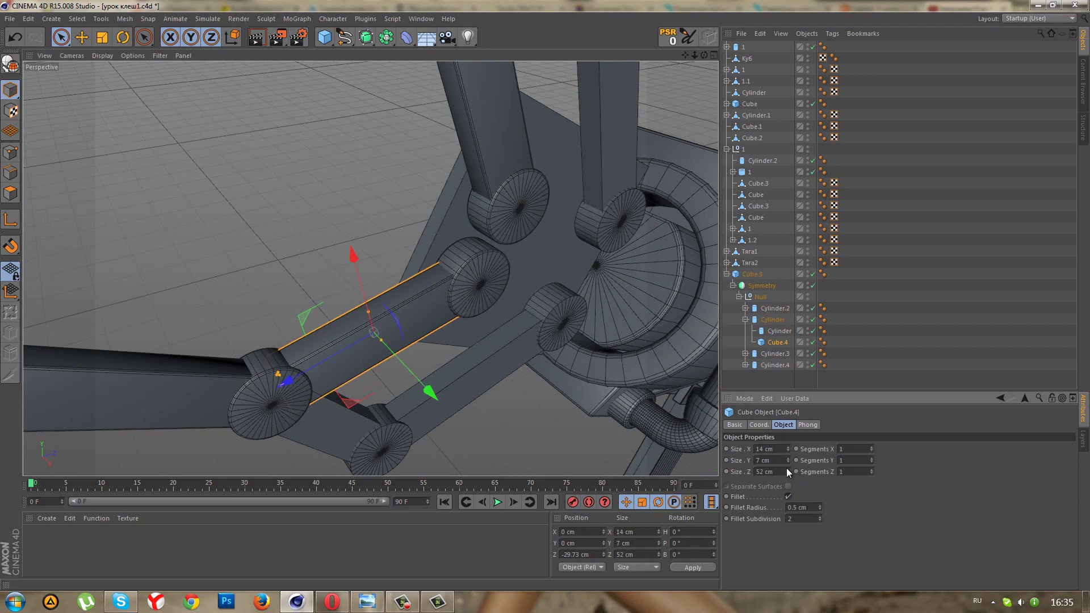
Set the bar's Size Y to 5 cm, undoing a trial Size X of 13 cm.
{"action": "left_click", "coordinate": [789, 449]}
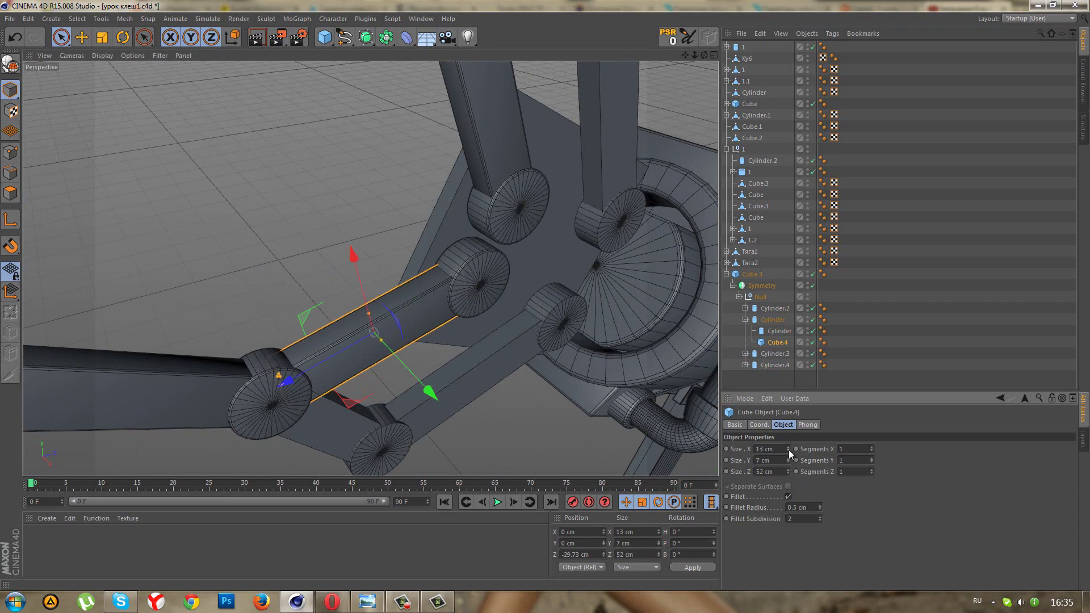
{"action": "key", "text": "ctrl+z"}
{"action": "left_click", "coordinate": [788, 461]}
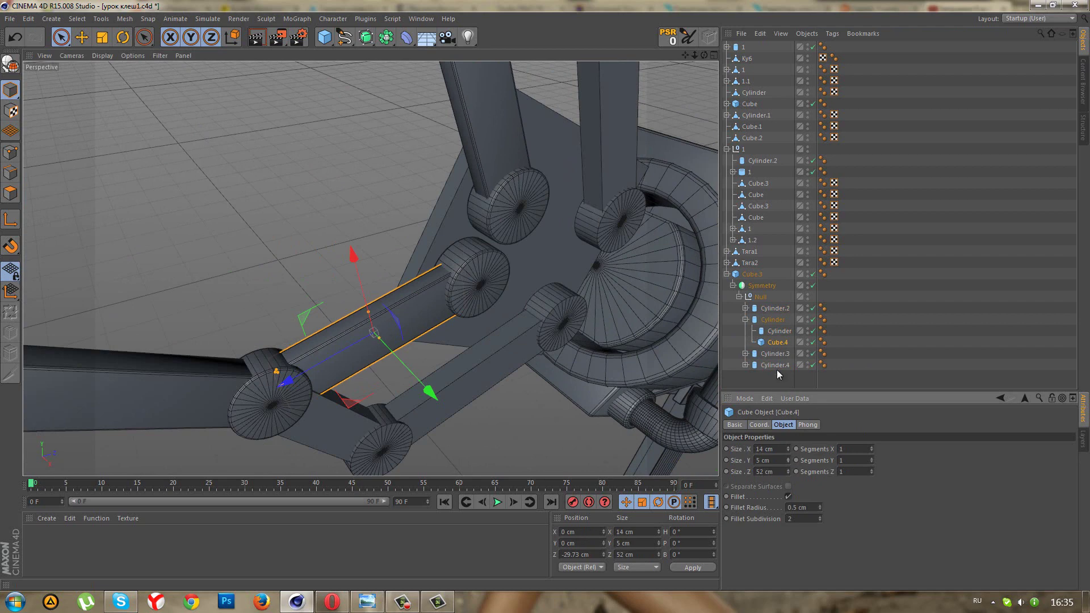
{"action": "left_click", "coordinate": [772, 332]}
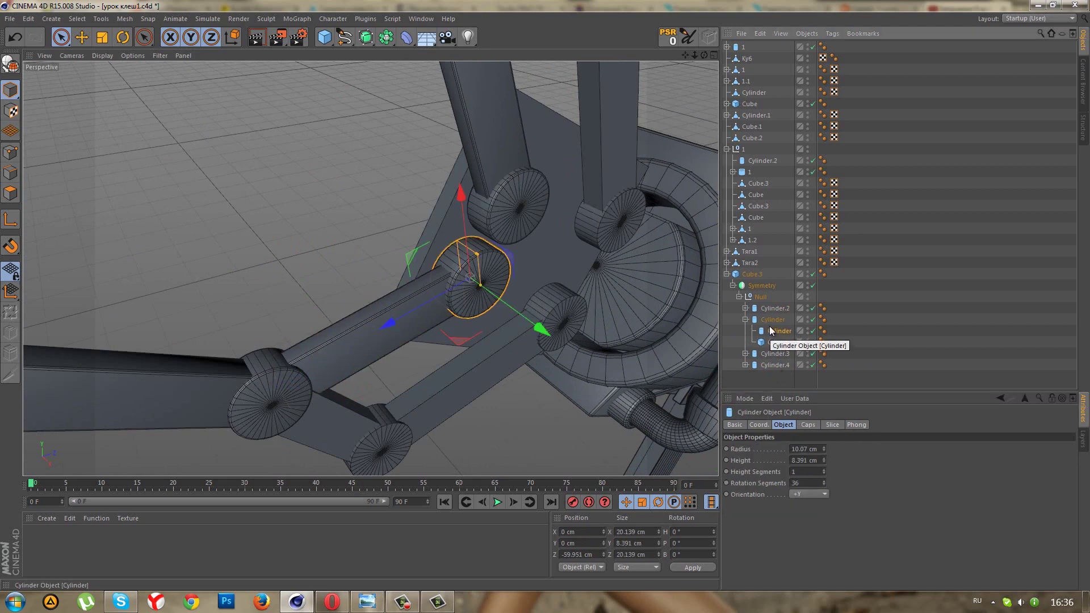
Set both joint cylinders to 6 cm height and move them about 7 cm along X.
{"action": "left_click", "coordinate": [772, 320], "text": "ctrl"}
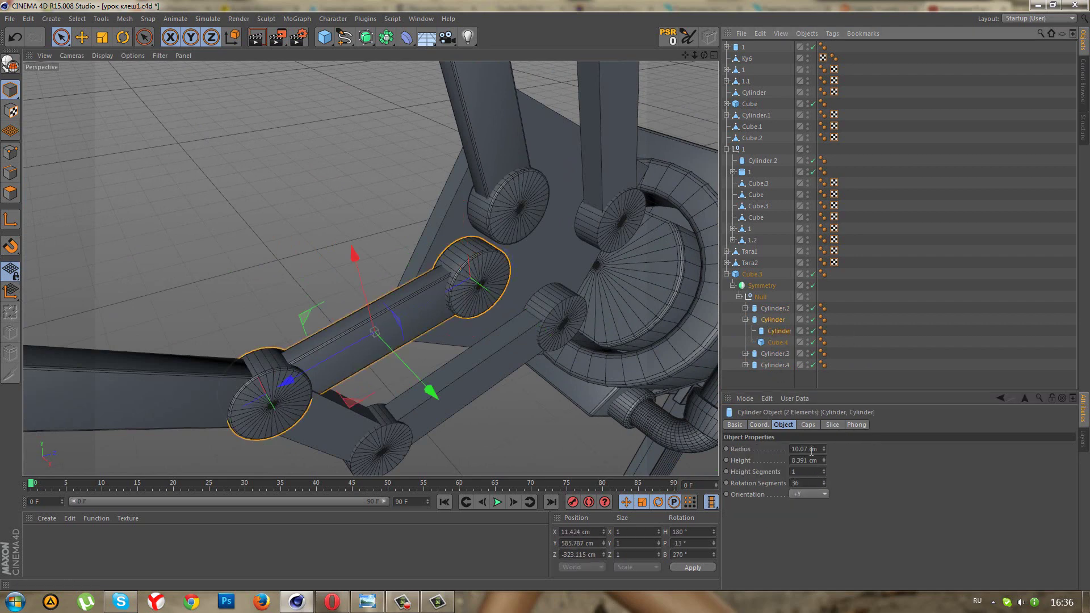
{"action": "left_click_drag", "start_coordinate": [799, 460], "coordinate": [824, 458]}
{"action": "type", "text": "8"}
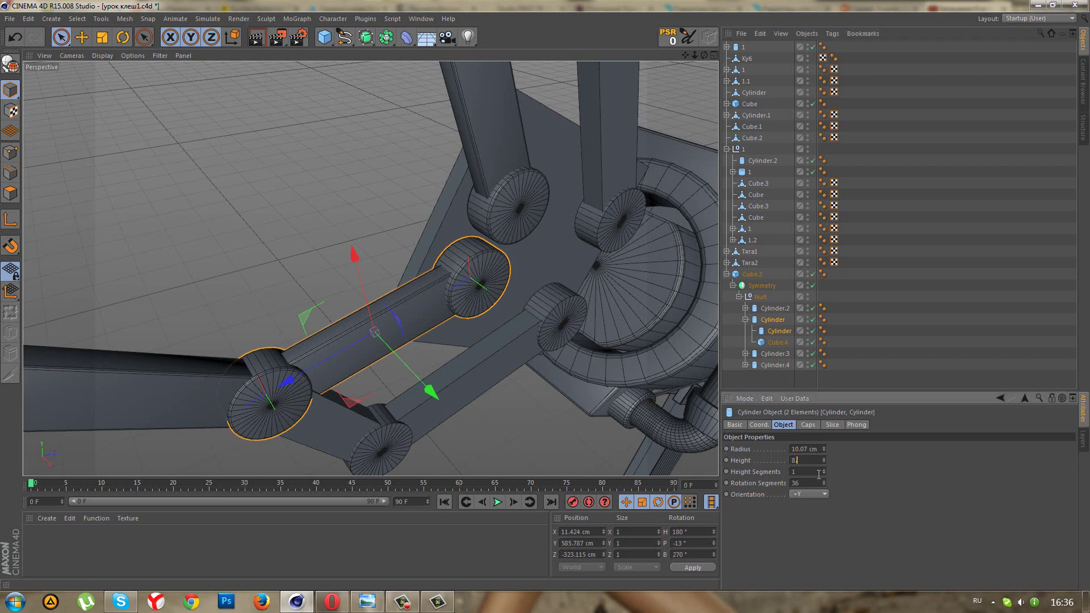
{"action": "key", "text": "Return"}
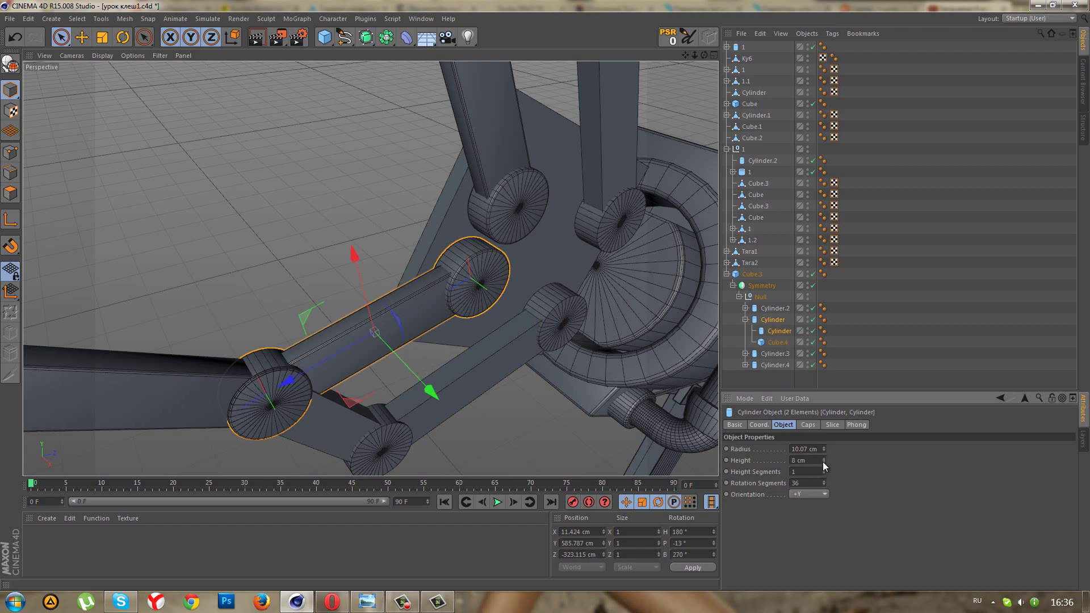
{"action": "left_click", "coordinate": [822, 461]}
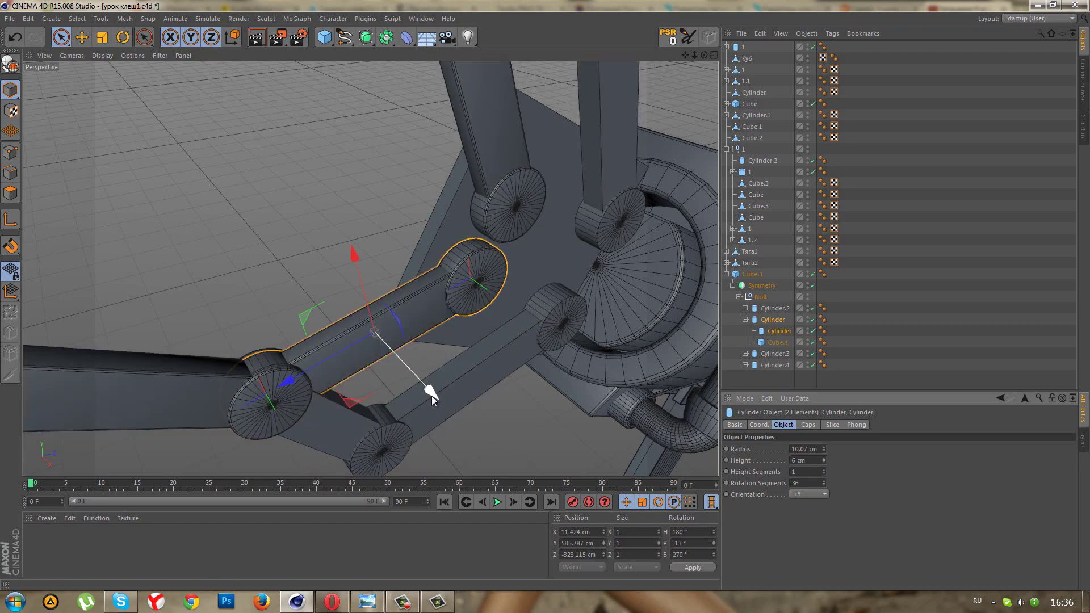
{"action": "left_click_drag", "start_coordinate": [432, 393], "coordinate": [471, 404]}
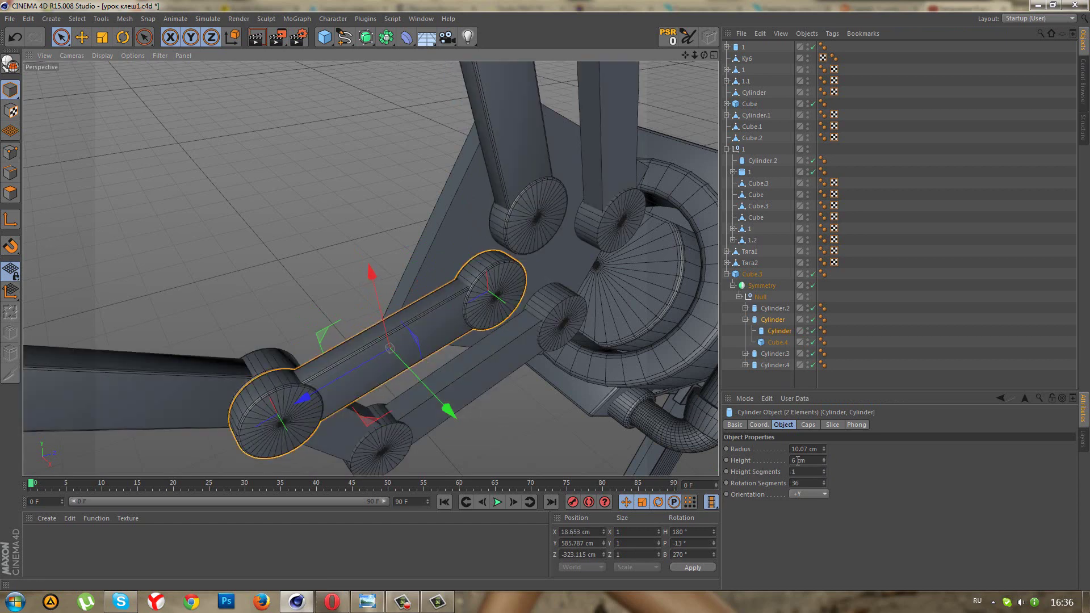
Reduce the joint cylinders' radius from 10 cm to 9 cm.
{"action": "left_click_drag", "start_coordinate": [801, 449], "coordinate": [860, 472]}
{"action": "type", "text": "10"}
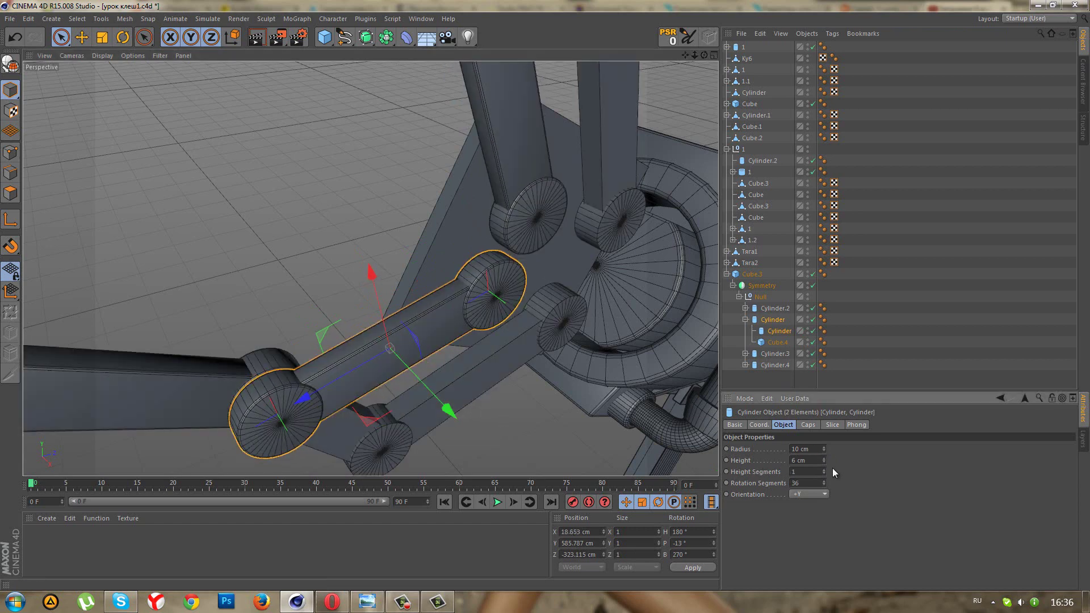
{"action": "left_click", "coordinate": [822, 451]}
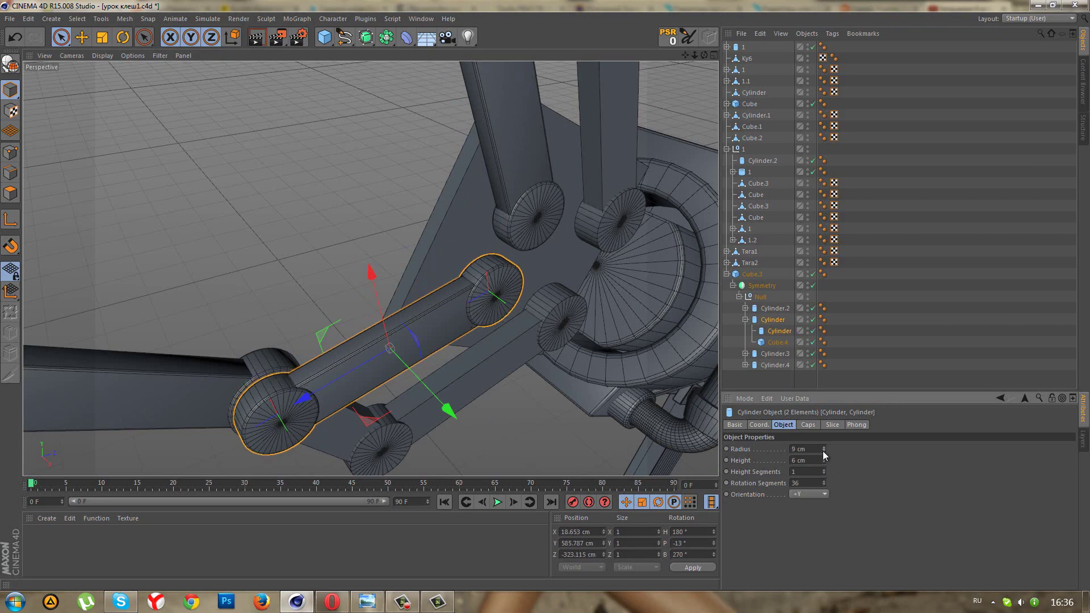
{"action": "mouse_move", "coordinate": [319, 435]}
{"action": "left_mouse_down", "text": "alt"}
{"action": "mouse_move", "coordinate": [245, 272]}
{"action": "mouse_move", "coordinate": [284, 201]}
{"action": "mouse_move", "coordinate": [329, 213]}
{"action": "mouse_move", "coordinate": [302, 341]}
{"action": "mouse_move", "coordinate": [339, 407]}
{"action": "mouse_move", "coordinate": [372, 415]}
{"action": "mouse_move", "coordinate": [357, 467]}
{"action": "mouse_move", "coordinate": [326, 403]}
{"action": "mouse_move", "coordinate": [395, 419]}
{"action": "left_mouse_up", "text": "alt"}
Align the joint cylinders along X in the maximized Front view.
{"action": "middle_click", "coordinate": [395, 419]}
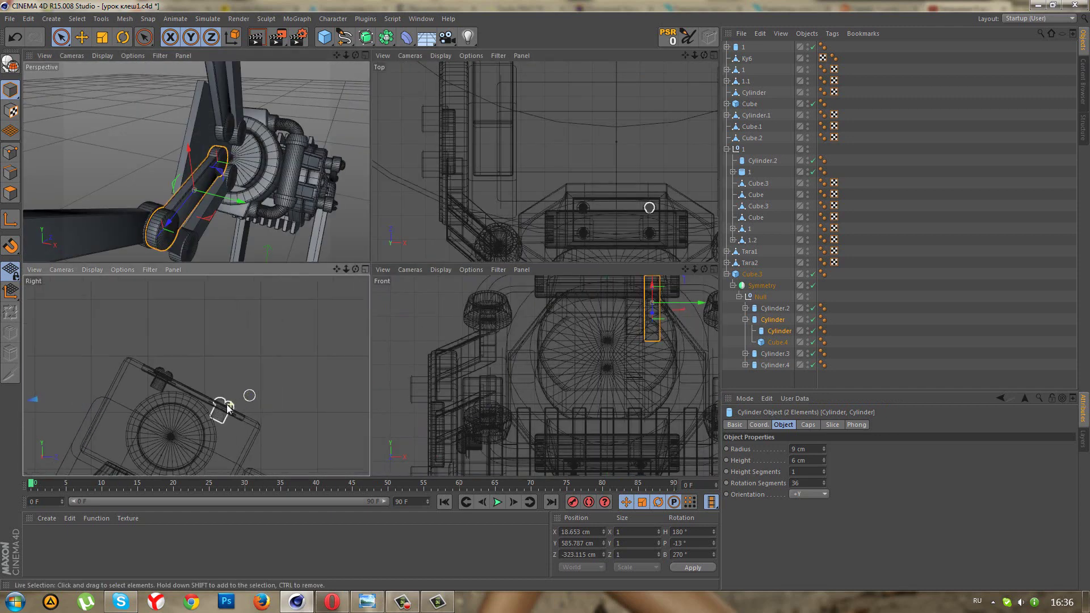
{"action": "middle_click", "coordinate": [613, 287]}
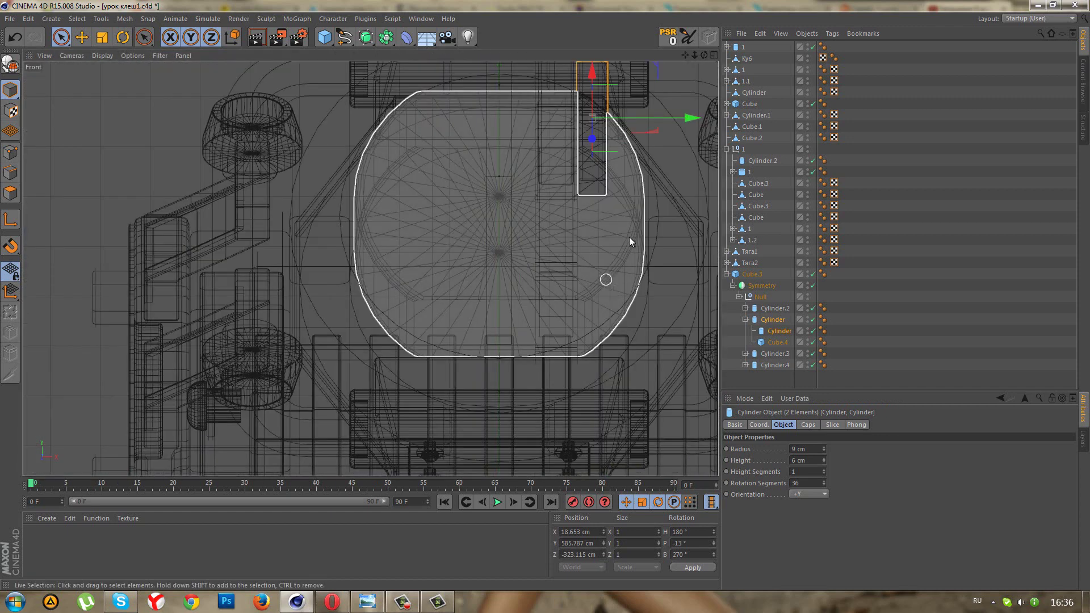
{"action": "middle_click_drag", "start_coordinate": [649, 204], "coordinate": [584, 403], "text": "alt"}
{"action": "scroll", "coordinate": [585, 403], "scroll_direction": "up", "scroll_amount": 3}
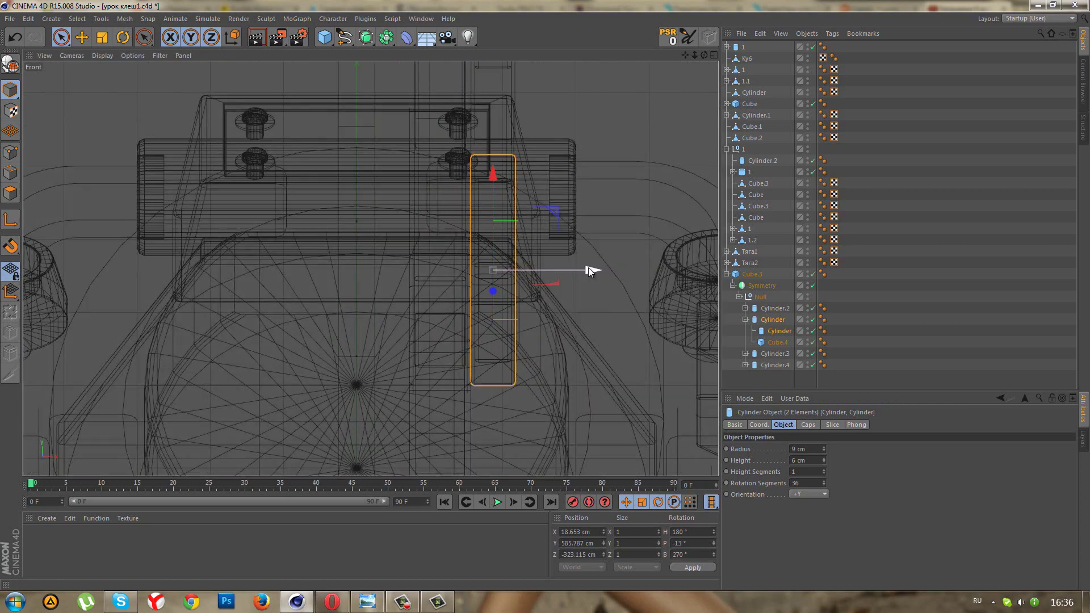
{"action": "left_click_drag", "start_coordinate": [585, 270], "coordinate": [590, 273]}
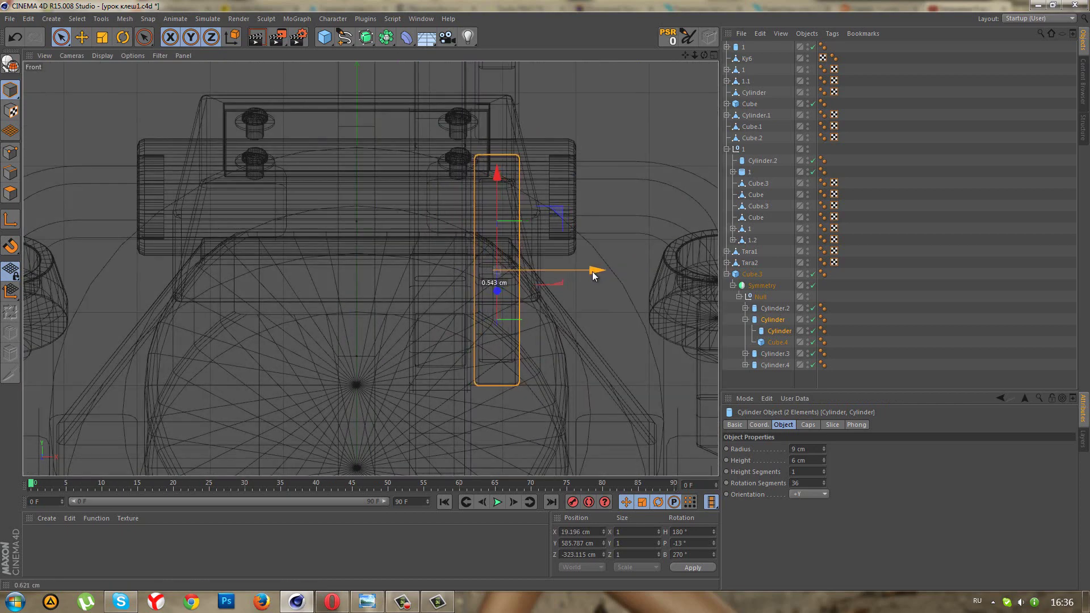
{"action": "left_click_drag", "start_coordinate": [590, 275], "coordinate": [583, 277]}
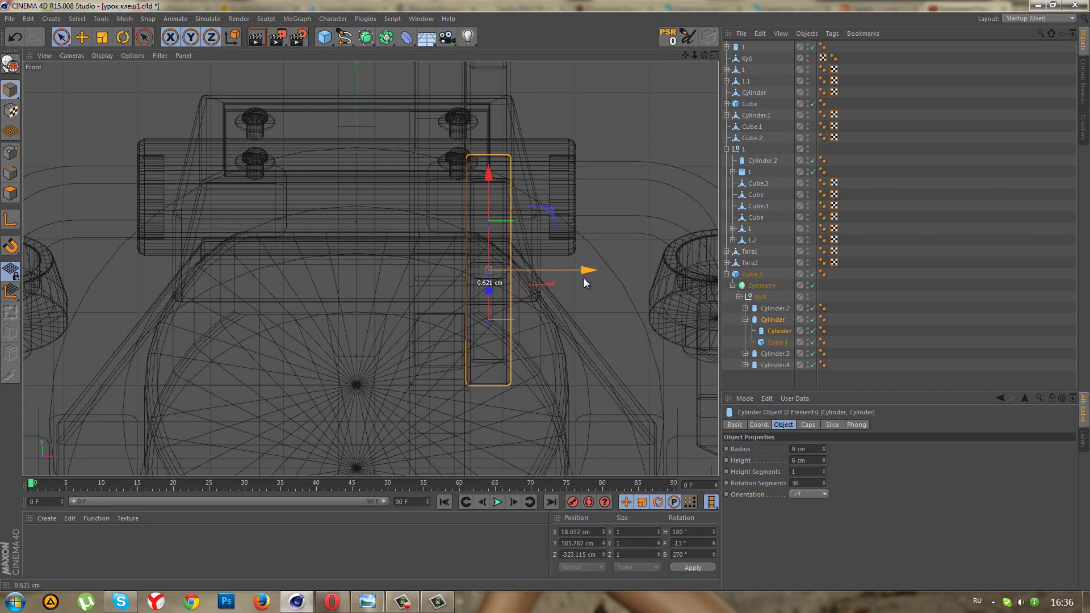
Back in Perspective, nudge the joints to X 18.433 cm and inspect the assembly.
{"action": "key", "text": "F5"}
{"action": "key", "text": "F1"}
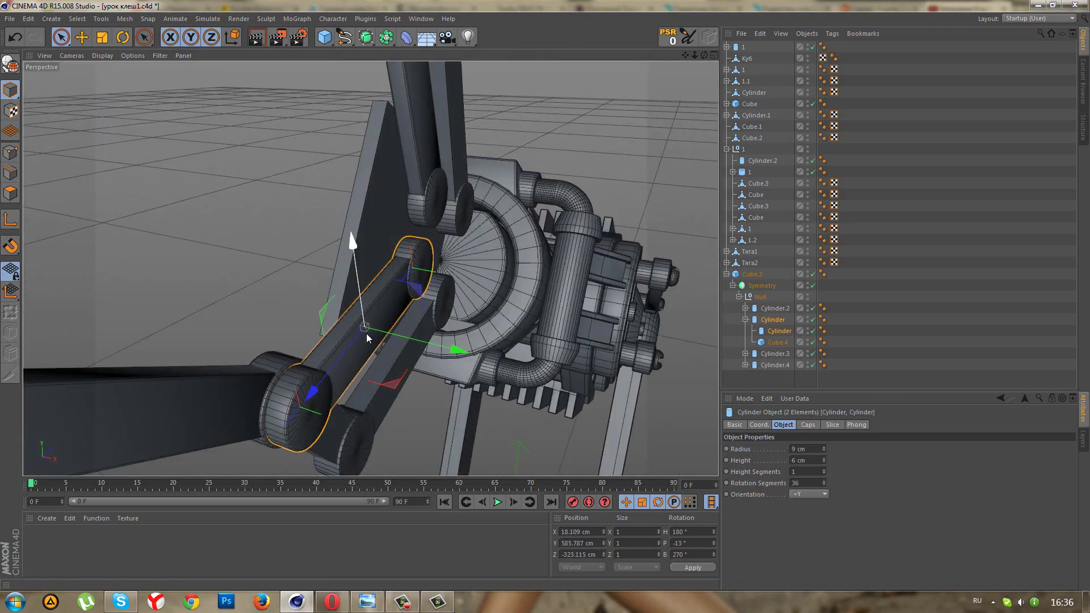
{"action": "scroll", "coordinate": [353, 433], "scroll_direction": "up", "scroll_amount": 2}
{"action": "scroll", "coordinate": [414, 357], "scroll_direction": "up", "scroll_amount": 2}
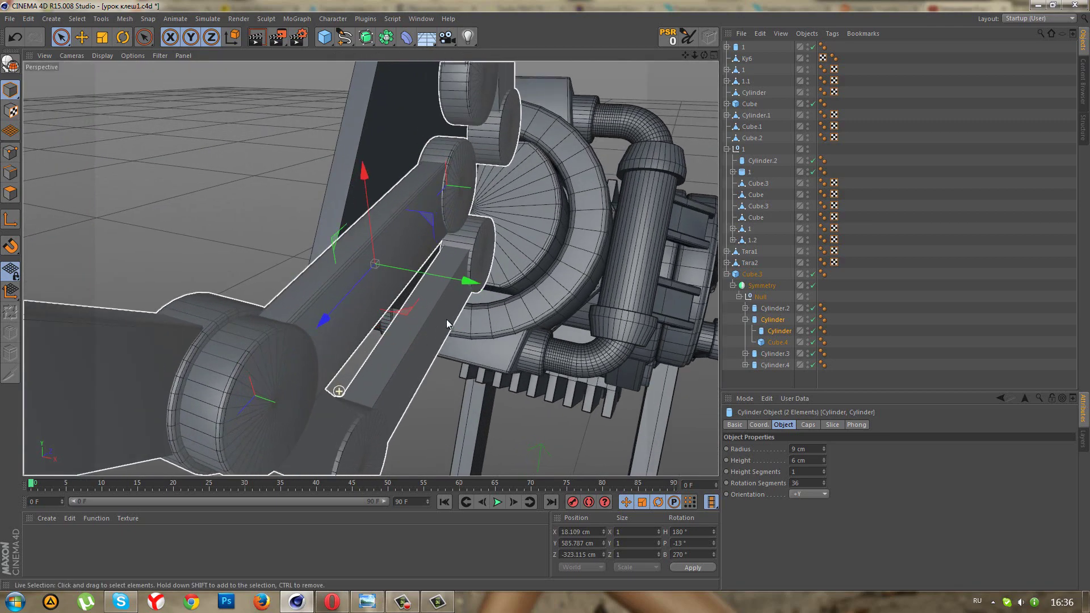
{"action": "left_click_drag", "start_coordinate": [471, 282], "coordinate": [473, 285]}
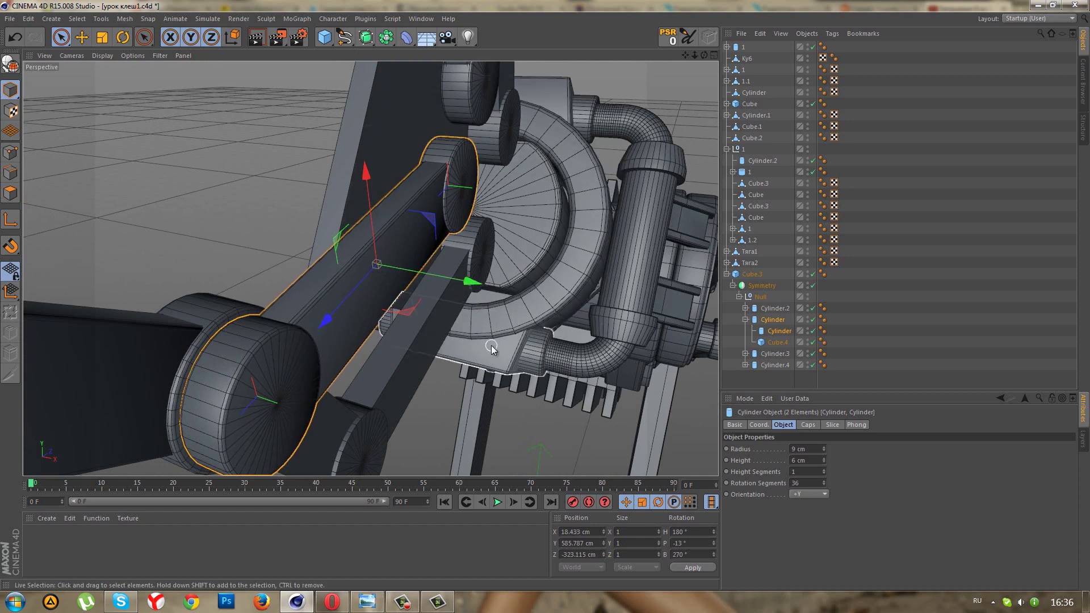
{"action": "left_click_drag", "start_coordinate": [473, 285], "coordinate": [492, 345], "text": "alt"}
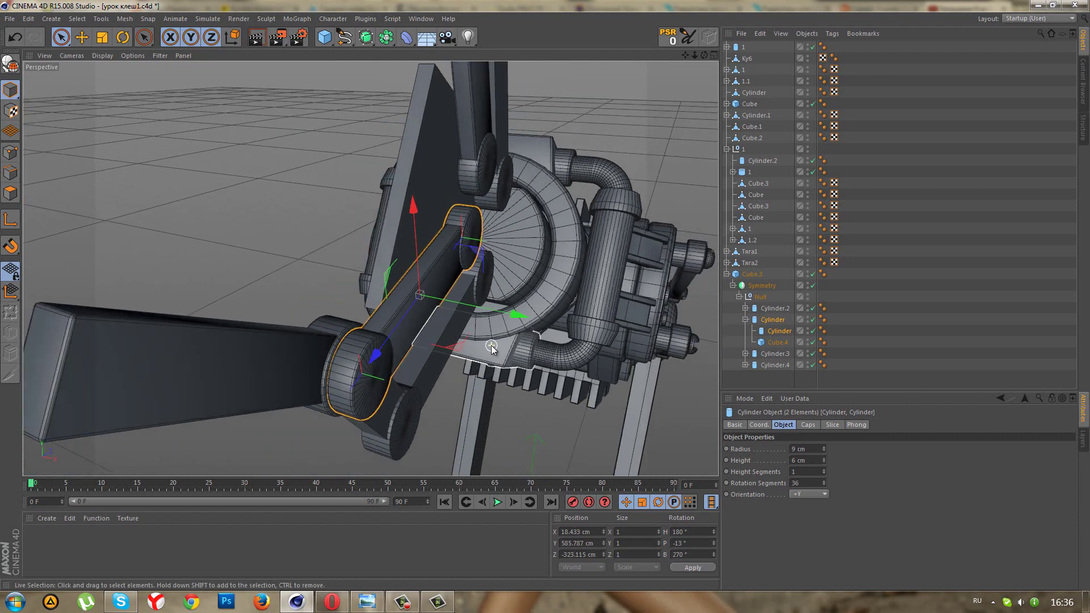
{"action": "left_click", "coordinate": [746, 320]}
{"action": "double_click", "coordinate": [768, 319]}
{"action": "type", "text": "1"}
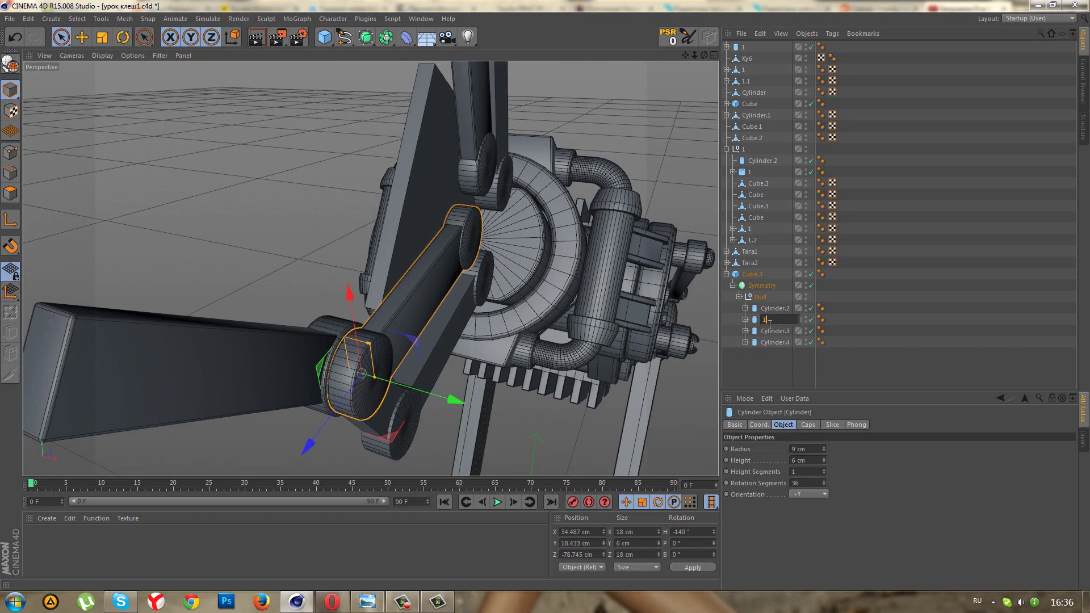
{"action": "key", "text": "Return"}
{"action": "left_click_drag", "start_coordinate": [764, 330], "coordinate": [764, 327], "text": "ctrl"}
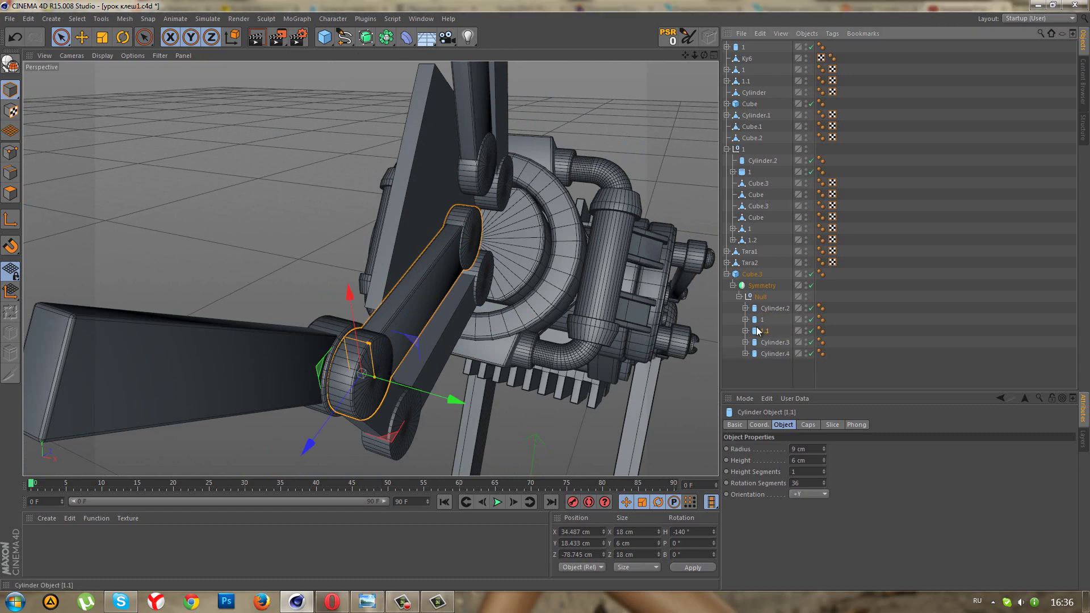
{"action": "mouse_move", "coordinate": [460, 400]}
{"action": "left_mouse_down"}
{"action": "mouse_move", "coordinate": [404, 397]}
{"action": "mouse_move", "coordinate": [522, 388]}
{"action": "mouse_move", "coordinate": [491, 365]}
{"action": "mouse_move", "coordinate": [537, 278]}
{"action": "mouse_move", "coordinate": [386, 274]}
{"action": "mouse_move", "coordinate": [332, 256]}
{"action": "mouse_move", "coordinate": [363, 262]}
{"action": "left_mouse_up"}
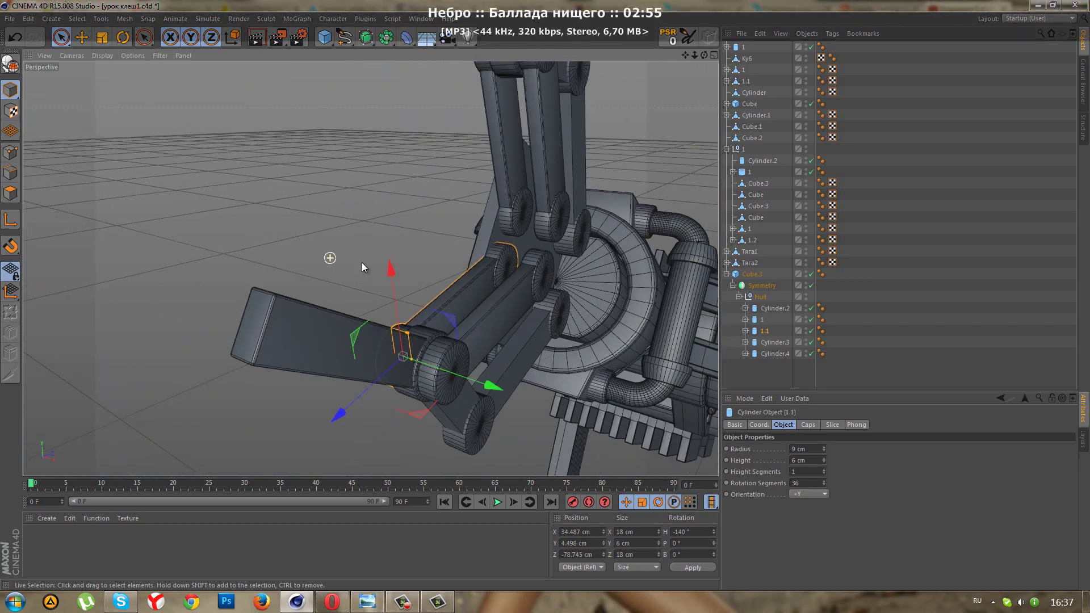
{"action": "left_click", "coordinate": [775, 383]}
{"action": "mouse_move", "coordinate": [571, 340]}
{"action": "left_mouse_down", "text": "alt"}
{"action": "mouse_move", "coordinate": [519, 303]}
{"action": "mouse_move", "coordinate": [485, 313]}
{"action": "mouse_move", "coordinate": [466, 277]}
{"action": "mouse_move", "coordinate": [399, 226]}
{"action": "mouse_move", "coordinate": [369, 182]}
{"action": "left_mouse_up", "text": "alt"}
{"action": "scroll", "coordinate": [288, 233], "scroll_direction": "up", "scroll_amount": 2}
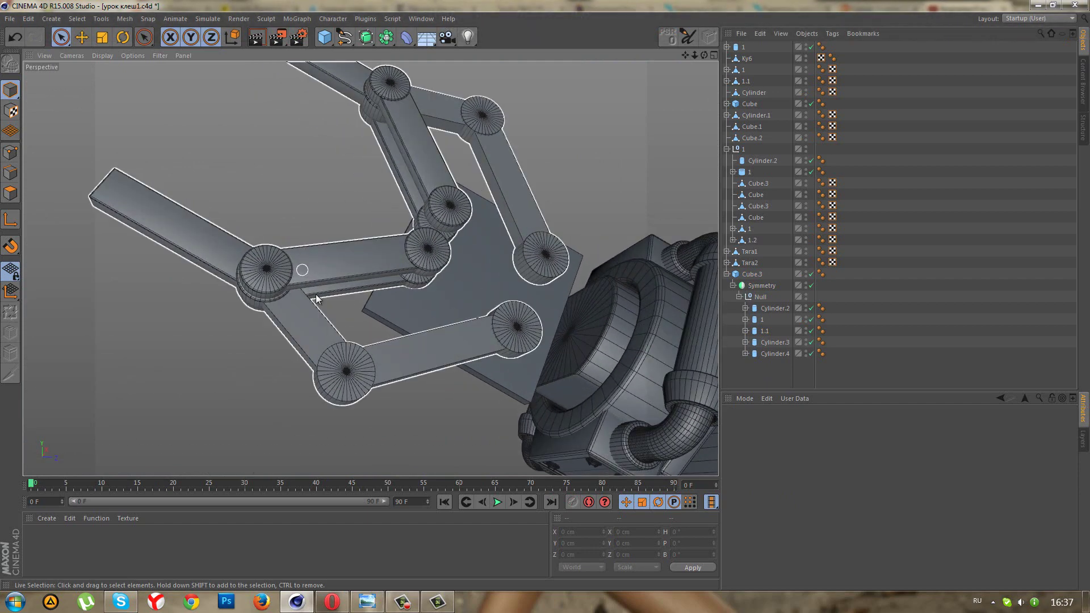
{"action": "scroll", "coordinate": [314, 213], "scroll_direction": "up", "scroll_amount": 2}
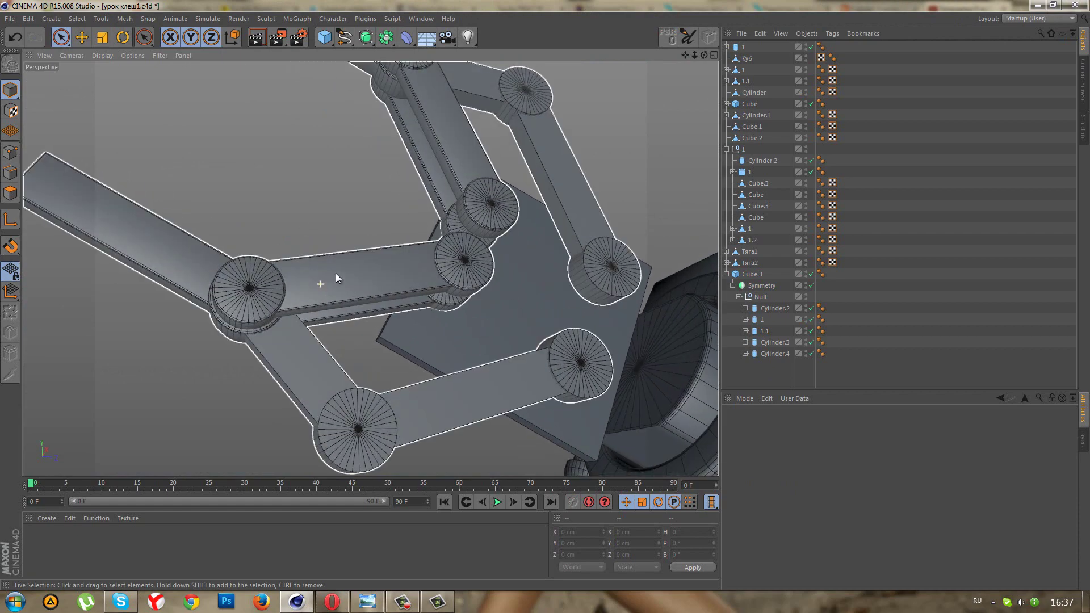
{"action": "mouse_move", "coordinate": [336, 274]}
{"action": "left_mouse_down", "text": "alt"}
{"action": "mouse_move", "coordinate": [334, 73]}
{"action": "mouse_move", "coordinate": [383, 188]}
{"action": "mouse_move", "coordinate": [284, 250]}
{"action": "mouse_move", "coordinate": [261, 245]}
{"action": "mouse_move", "coordinate": [234, 142]}
{"action": "mouse_move", "coordinate": [214, 204]}
{"action": "mouse_move", "coordinate": [302, 317]}
{"action": "mouse_move", "coordinate": [397, 387]}
{"action": "mouse_move", "coordinate": [367, 317]}
{"action": "mouse_move", "coordinate": [315, 253]}
{"action": "mouse_move", "coordinate": [332, 174]}
{"action": "left_mouse_up", "text": "alt"}
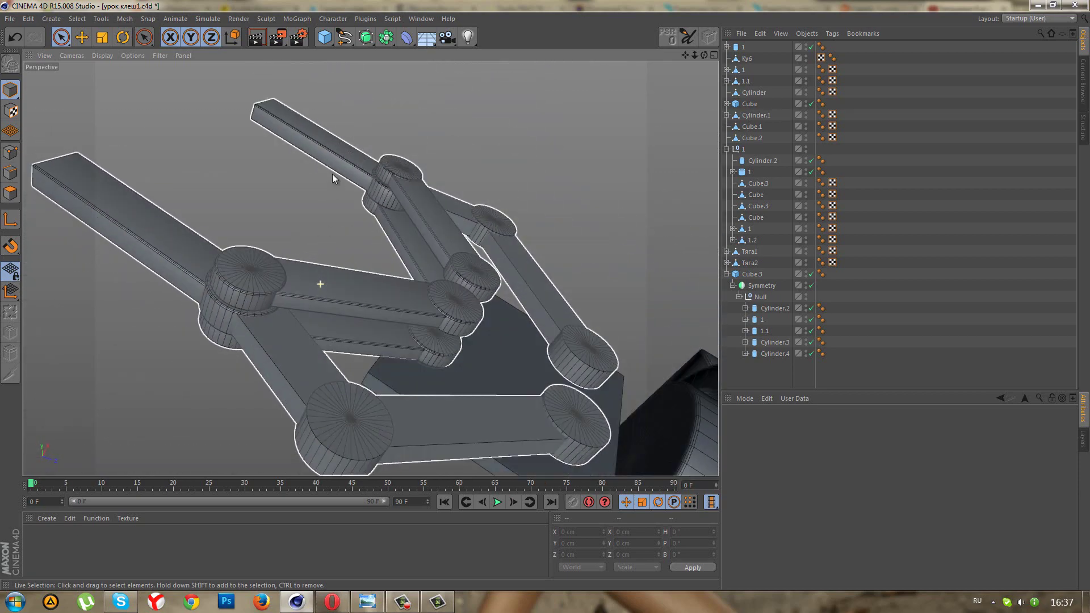
Enable Fillet on Cube.4 under Cylinder.3 with 0.5 cm radius and 2 subdivisions.
{"action": "left_click_drag", "start_coordinate": [345, 326], "coordinate": [372, 325], "text": "alt"}
{"action": "left_click", "coordinate": [768, 307]}
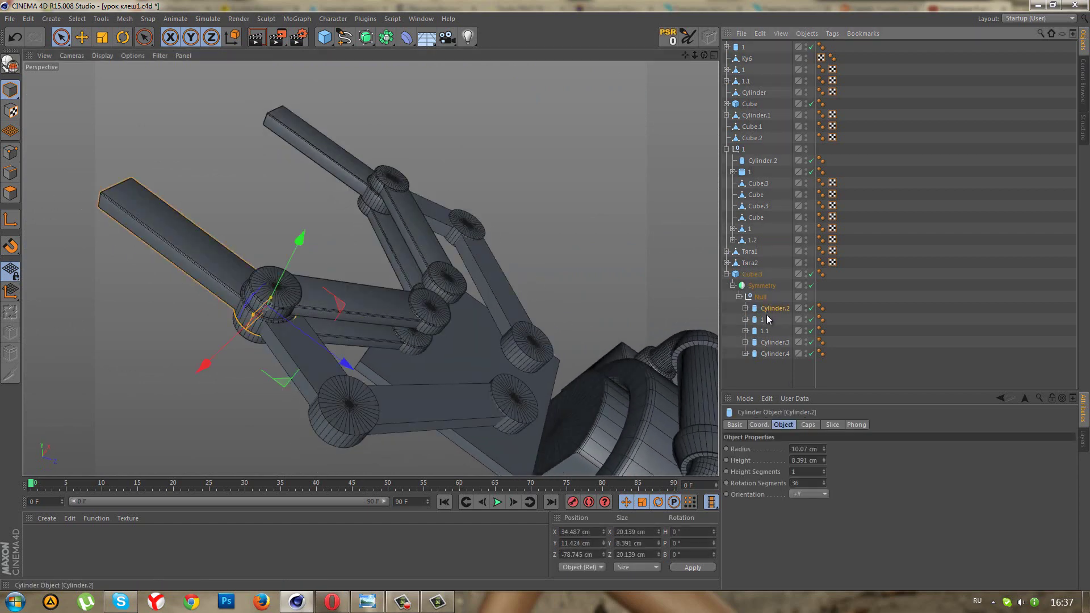
{"action": "left_click", "coordinate": [766, 340]}
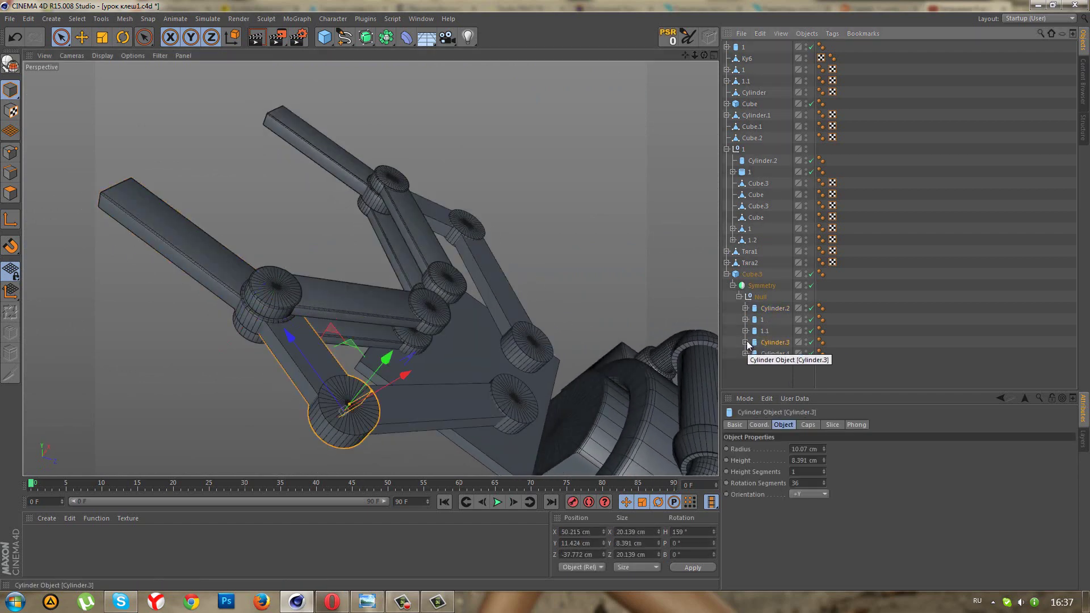
{"action": "left_click", "coordinate": [775, 353]}
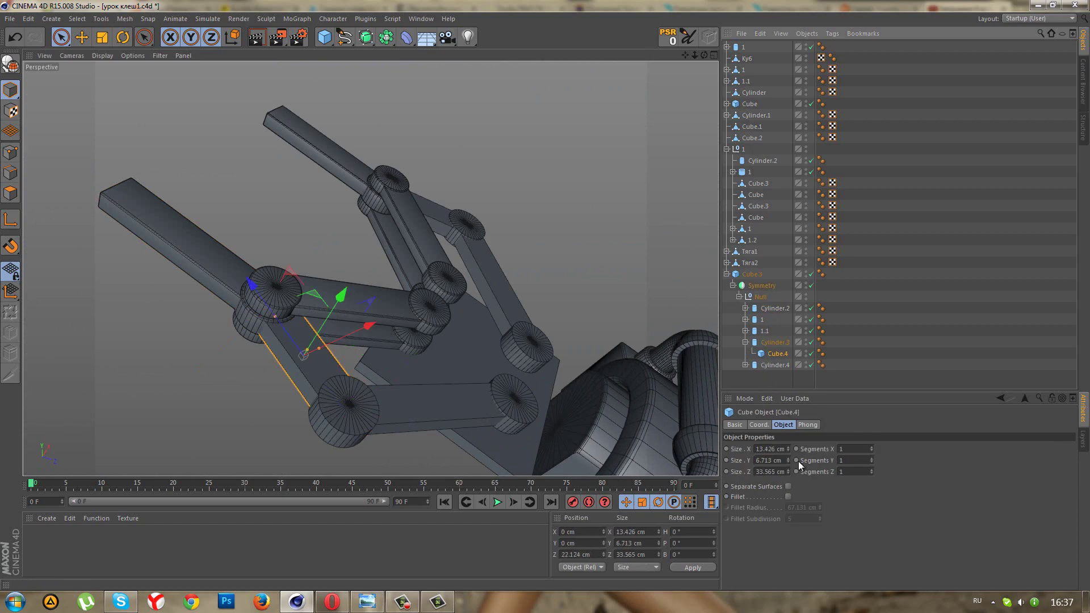
{"action": "left_click", "coordinate": [788, 496]}
{"action": "left_click", "coordinate": [783, 506]}
{"action": "type", "text": "0.5"}
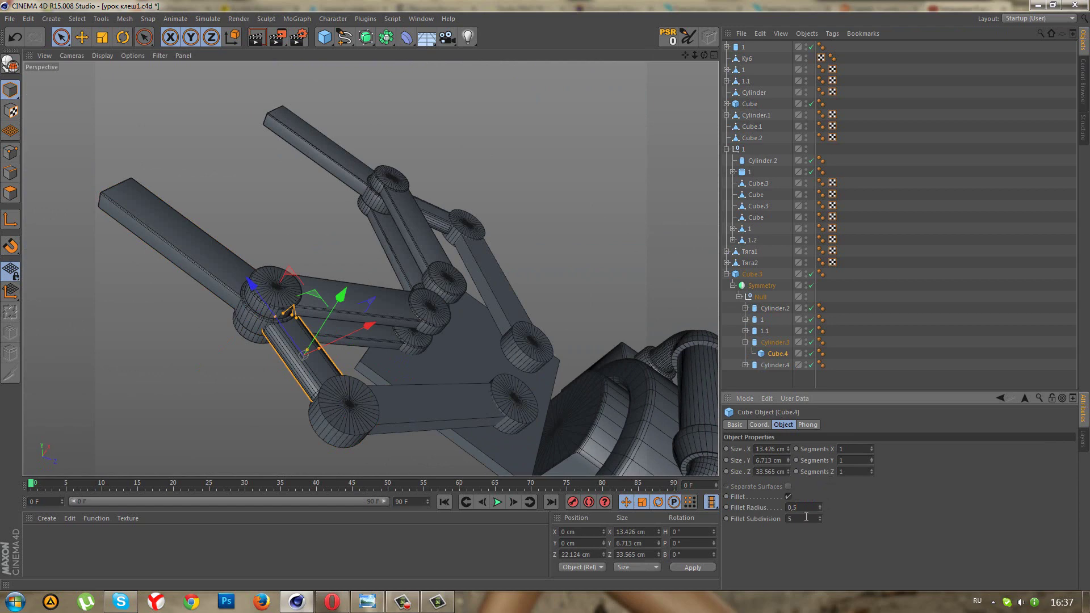
{"action": "left_click", "coordinate": [806, 517]}
{"action": "type", "text": "2"}
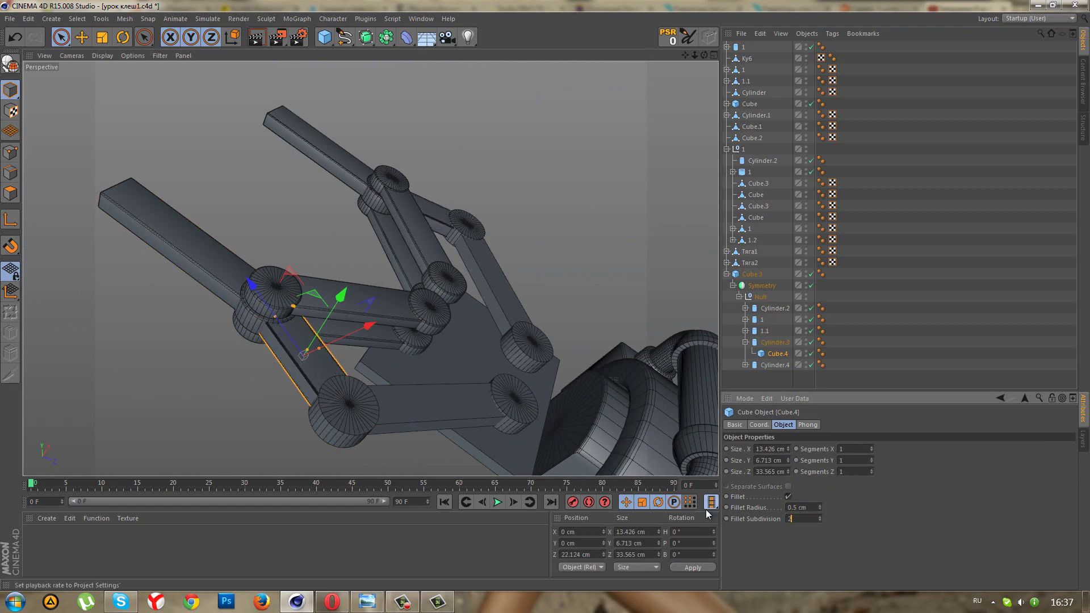
Collapse Cylinder.3 and select joints 1.1 and 1 together.
{"action": "mouse_move", "coordinate": [534, 352]}
{"action": "left_mouse_down", "text": "alt"}
{"action": "mouse_move", "coordinate": [432, 375]}
{"action": "mouse_move", "coordinate": [442, 372]}
{"action": "left_mouse_up", "text": "alt"}
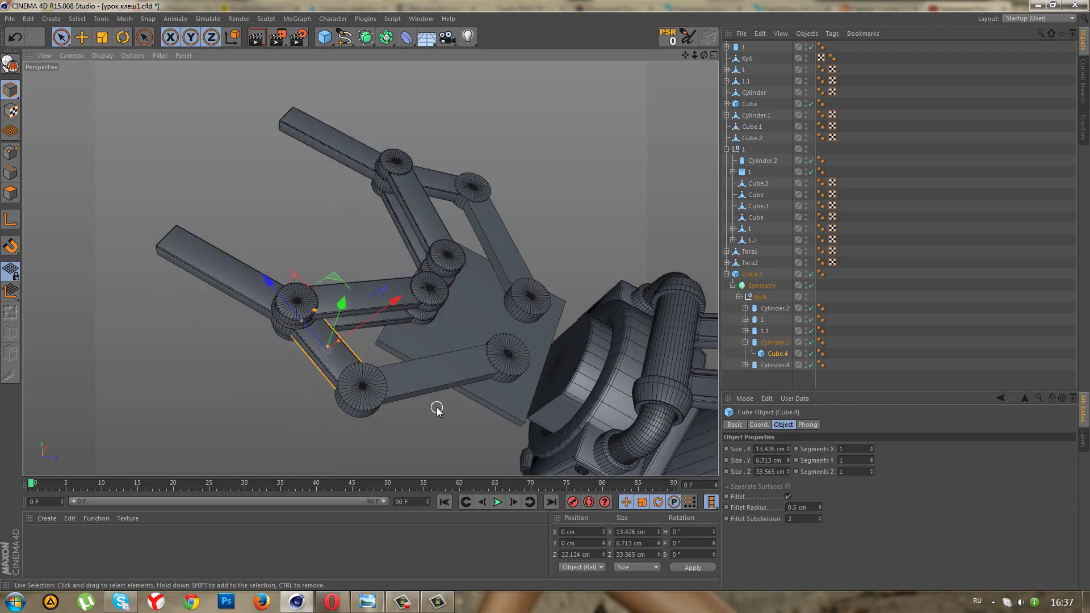
{"action": "scroll", "coordinate": [440, 395], "scroll_direction": "up", "scroll_amount": 3}
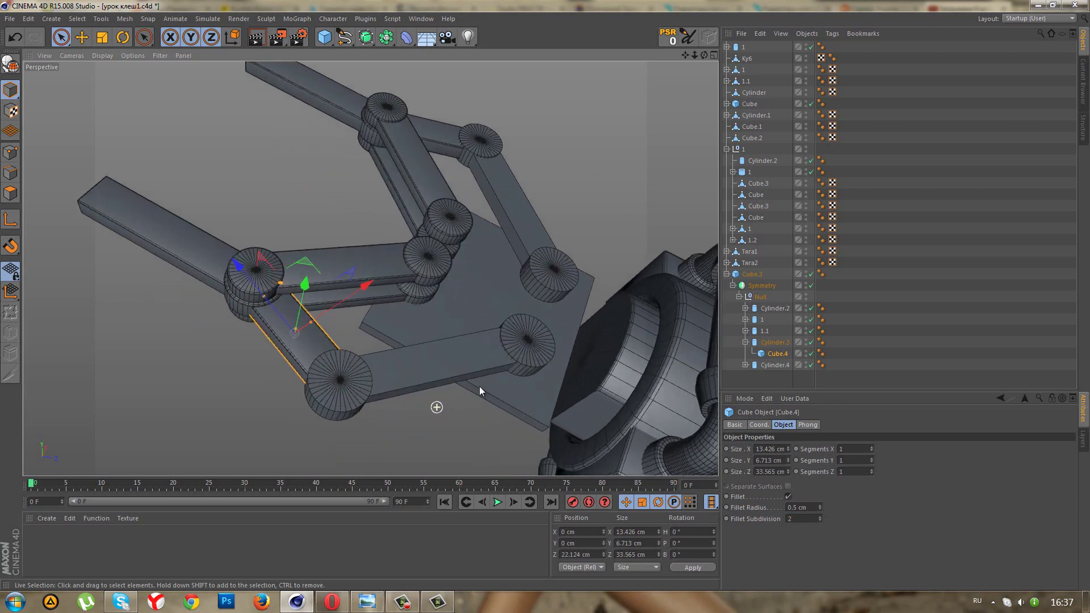
{"action": "left_click", "coordinate": [745, 343]}
{"action": "left_click", "coordinate": [762, 332]}
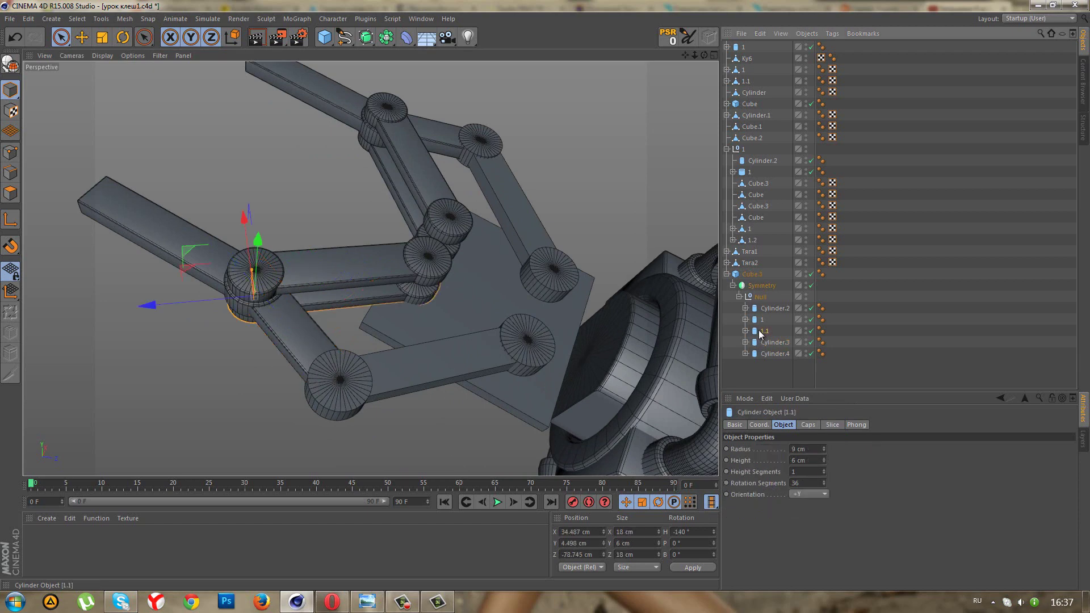
{"action": "left_click", "coordinate": [760, 320], "text": "ctrl"}
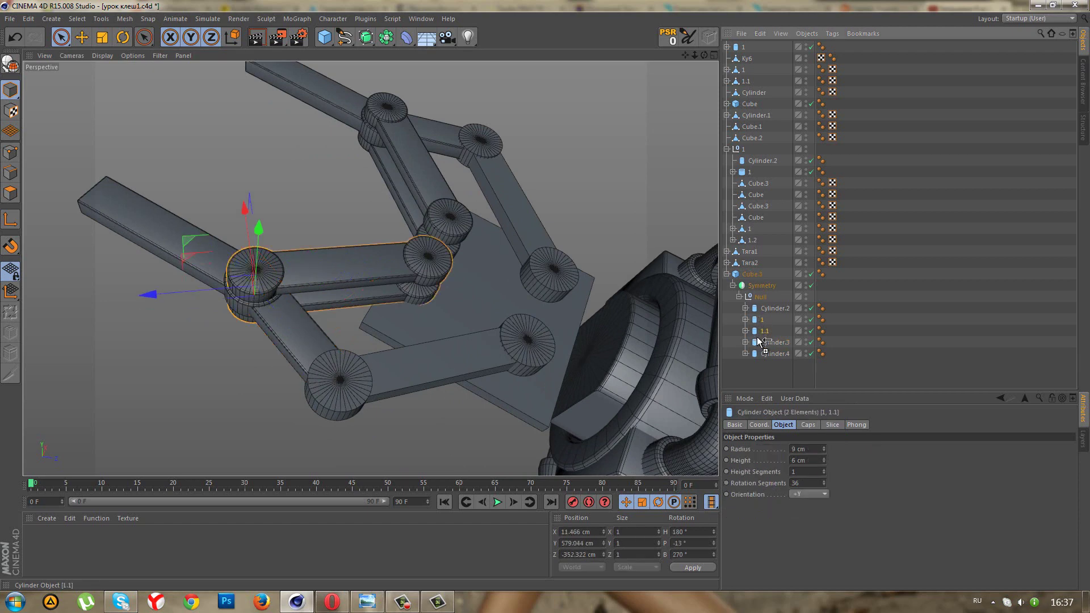
Copy and paste joints 1 and 1.1, sliding the copies down along Y.
{"action": "key", "text": "ctrl+c"}
{"action": "key", "text": "ctrl+v"}
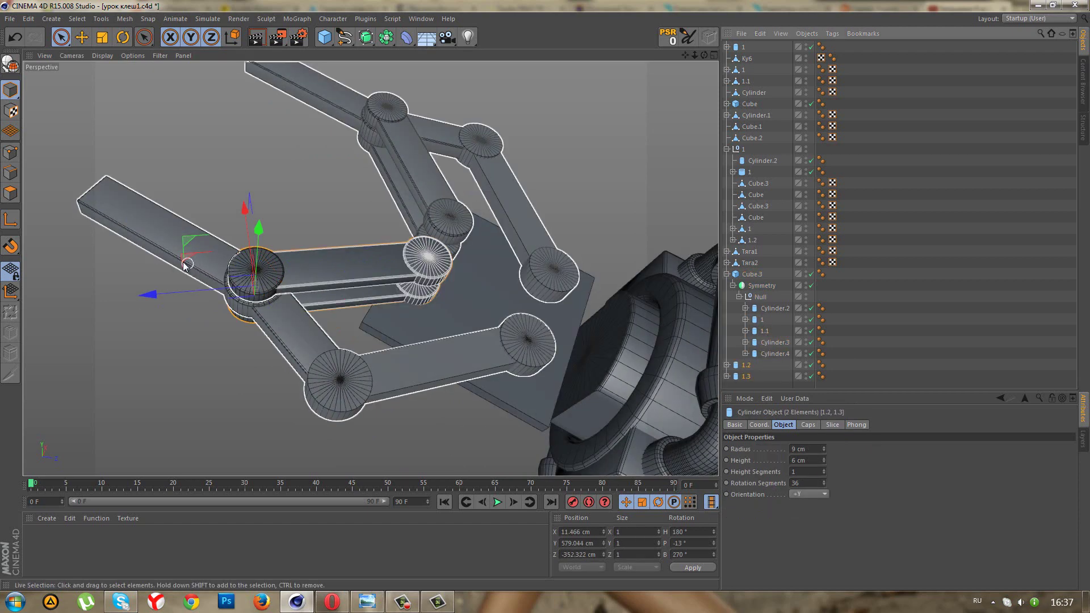
{"action": "mouse_move", "coordinate": [186, 265]}
{"action": "left_mouse_down"}
{"action": "mouse_move", "coordinate": [250, 375]}
{"action": "mouse_move", "coordinate": [305, 332]}
{"action": "mouse_move", "coordinate": [445, 340]}
{"action": "mouse_move", "coordinate": [409, 263]}
{"action": "left_mouse_up"}
{"action": "key", "text": "ctrl+z"}
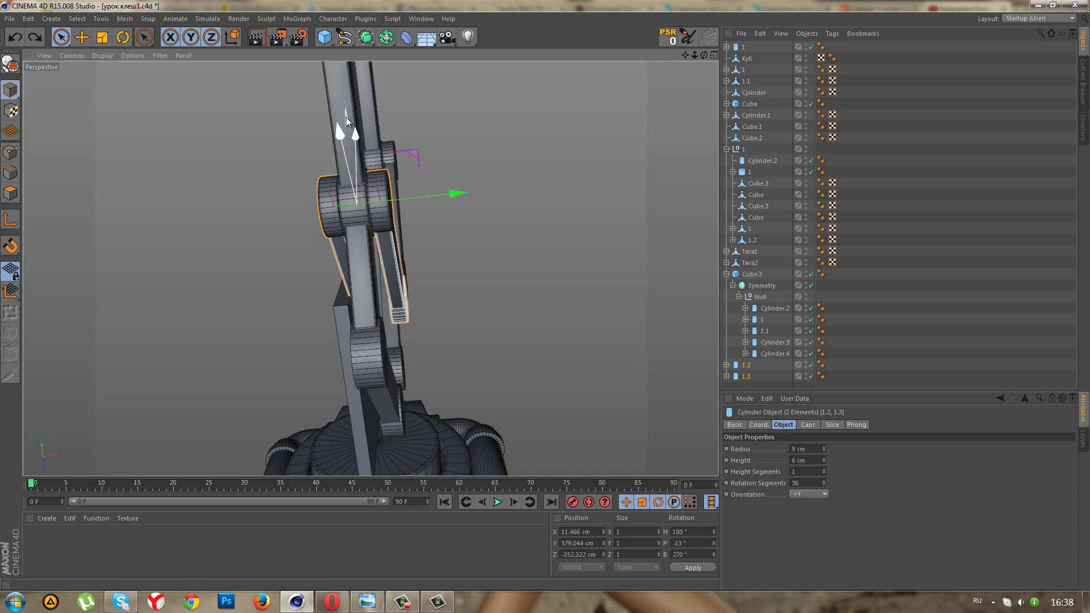
{"action": "left_click_drag", "start_coordinate": [346, 117], "coordinate": [358, 271]}
Position the copied link precisely in the maximized side view.
{"action": "middle_click", "coordinate": [362, 271]}
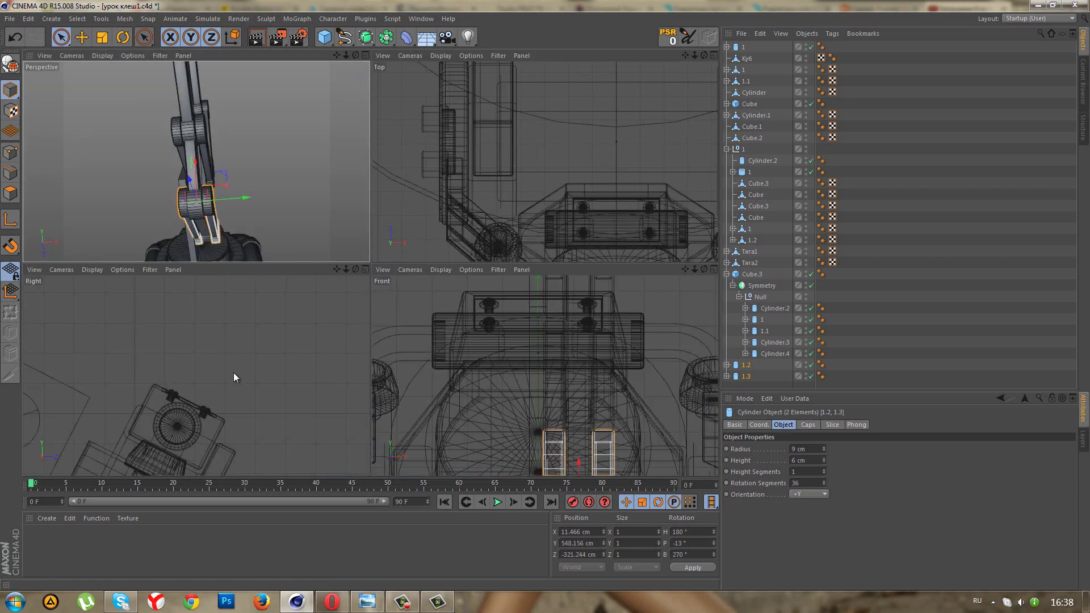
{"action": "middle_click", "coordinate": [233, 378]}
{"action": "scroll", "coordinate": [219, 367], "scroll_direction": "down", "scroll_amount": 2}
{"action": "scroll", "coordinate": [369, 267], "scroll_direction": "up", "scroll_amount": 5}
{"action": "scroll", "coordinate": [191, 211], "scroll_direction": "up", "scroll_amount": 3}
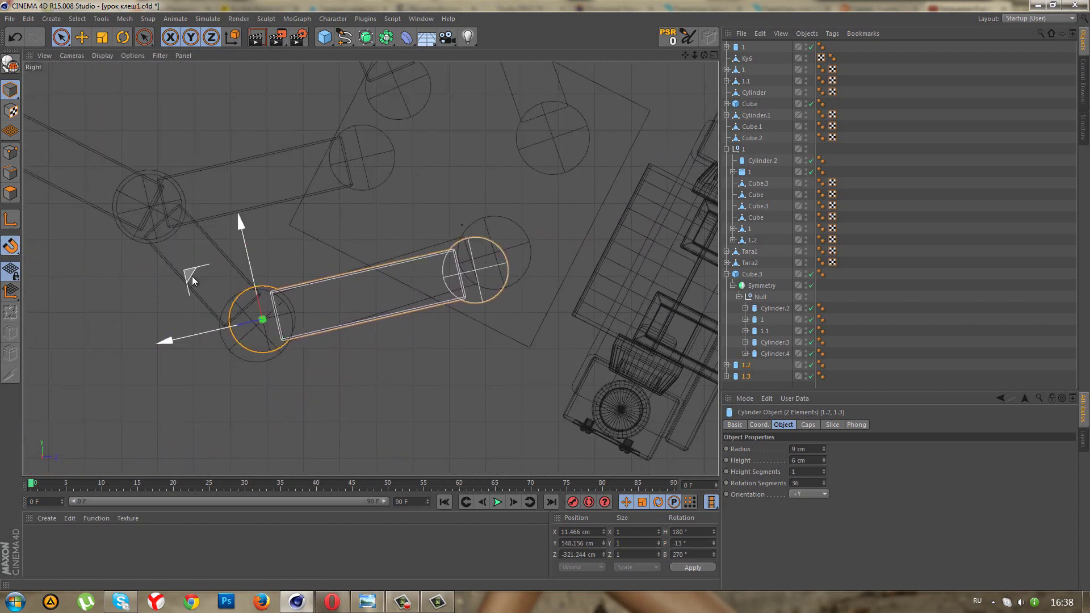
{"action": "left_click_drag", "start_coordinate": [193, 280], "coordinate": [185, 285]}
{"action": "middle_click", "coordinate": [206, 258]}
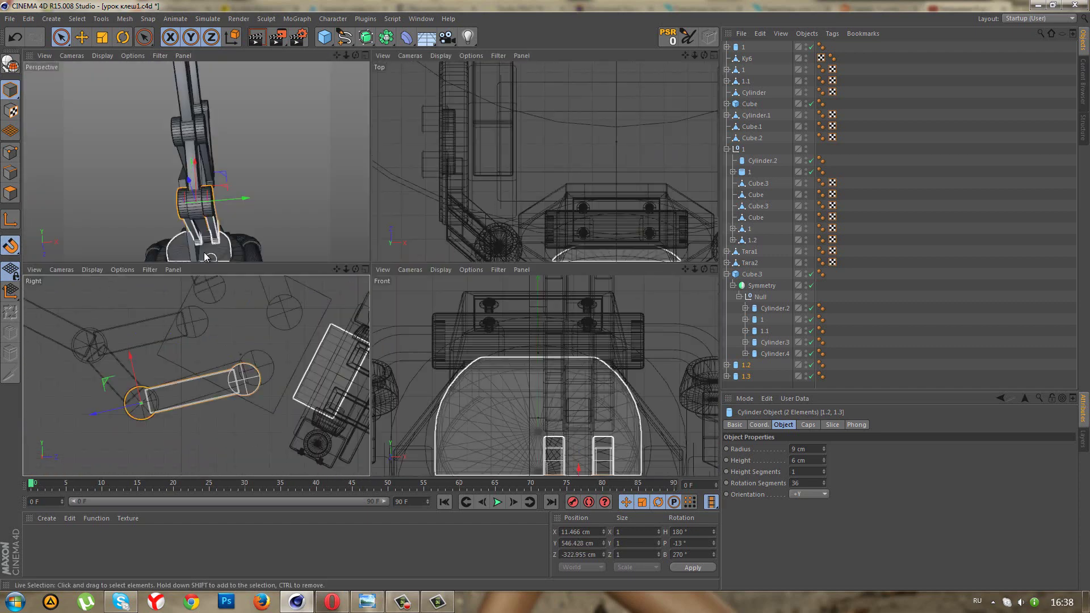
{"action": "middle_click", "coordinate": [216, 430]}
{"action": "middle_click", "coordinate": [217, 423]}
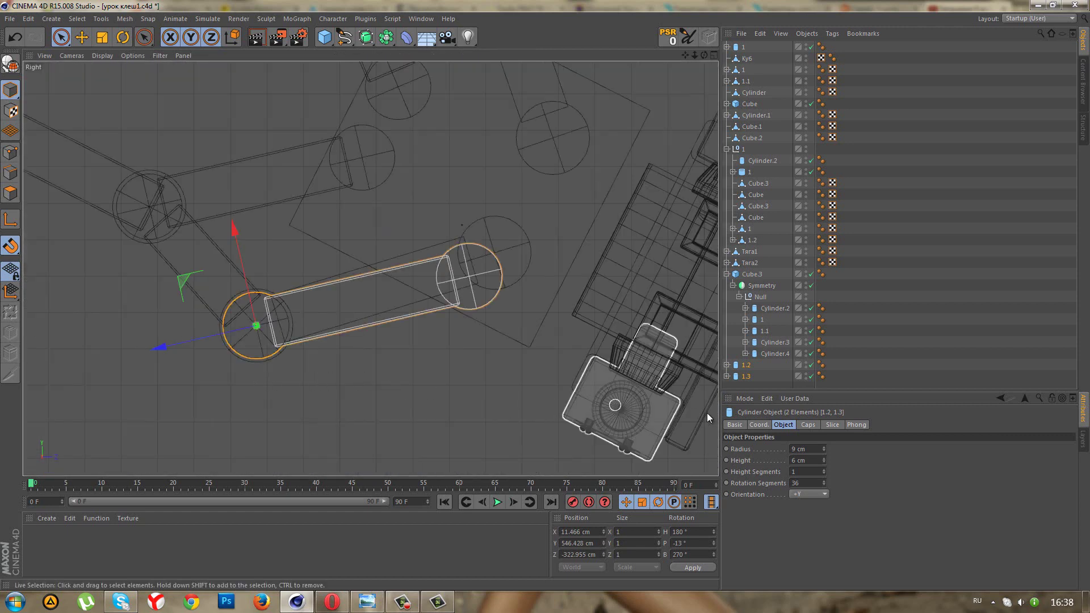
Tilt the copied link to a -17° pitch and check it in perspective.
{"action": "left_click", "coordinate": [760, 424]}
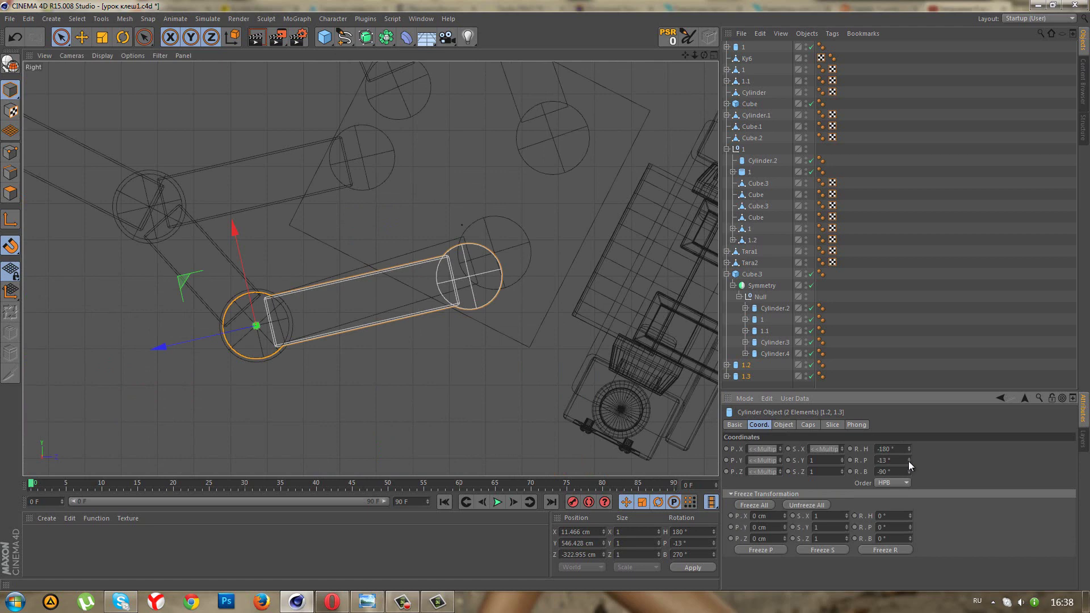
{"action": "left_click_drag", "start_coordinate": [908, 461], "coordinate": [908, 460]}
{"action": "left_click", "coordinate": [907, 460]}
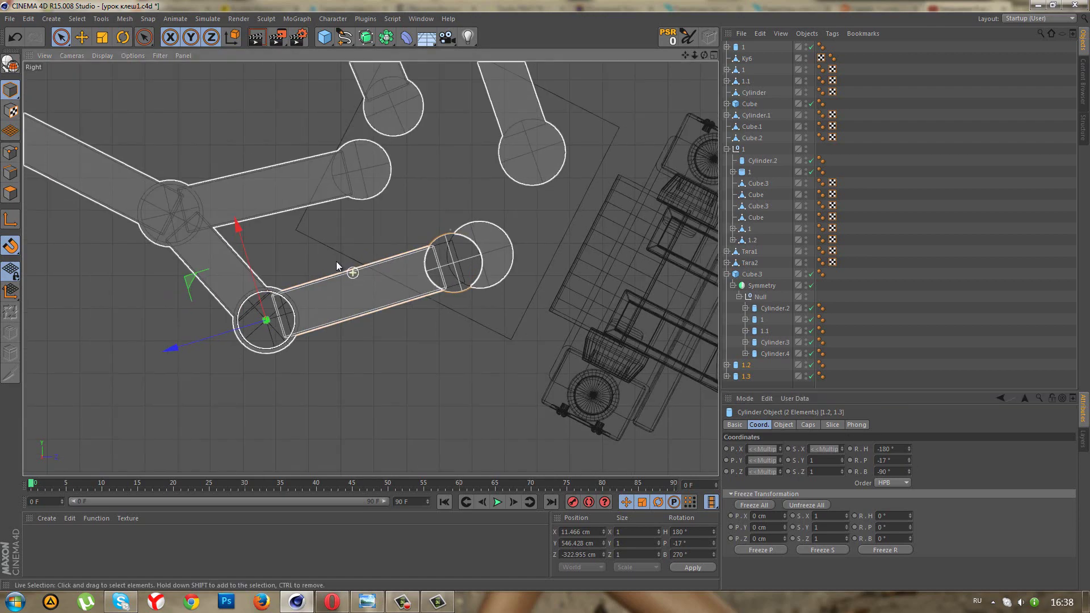
{"action": "key", "text": "F5"}
{"action": "key", "text": "F1"}
{"action": "mouse_move", "coordinate": [476, 271]}
{"action": "left_mouse_down", "text": "alt"}
{"action": "mouse_move", "coordinate": [227, 172]}
{"action": "mouse_move", "coordinate": [202, 247]}
{"action": "mouse_move", "coordinate": [213, 260]}
{"action": "mouse_move", "coordinate": [238, 251]}
{"action": "left_mouse_up", "text": "alt"}
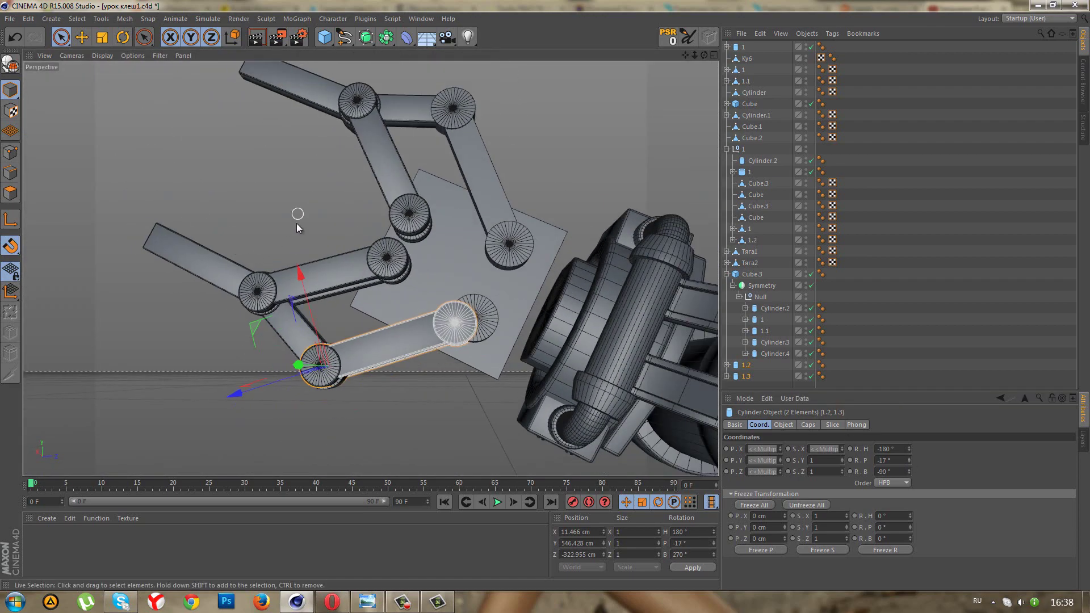
{"action": "mouse_move", "coordinate": [296, 223]}
{"action": "left_mouse_down", "text": "alt"}
{"action": "mouse_move", "coordinate": [297, 239]}
{"action": "mouse_move", "coordinate": [356, 282]}
{"action": "mouse_move", "coordinate": [340, 254]}
{"action": "mouse_move", "coordinate": [365, 291]}
{"action": "mouse_move", "coordinate": [350, 291]}
{"action": "mouse_move", "coordinate": [462, 373]}
{"action": "mouse_move", "coordinate": [480, 372]}
{"action": "left_mouse_up", "text": "alt"}
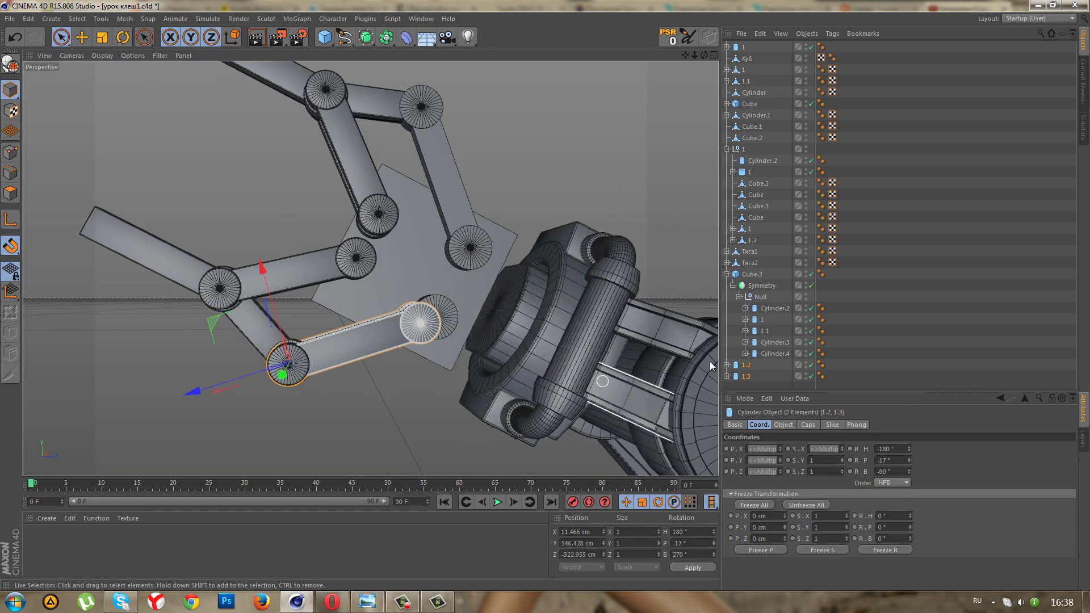
Delete the Cylinder.4 joint from the symmetry group, keeping Cylinder.2, 1, 1.1 and Cylinder.3.
{"action": "left_click", "coordinate": [764, 342]}
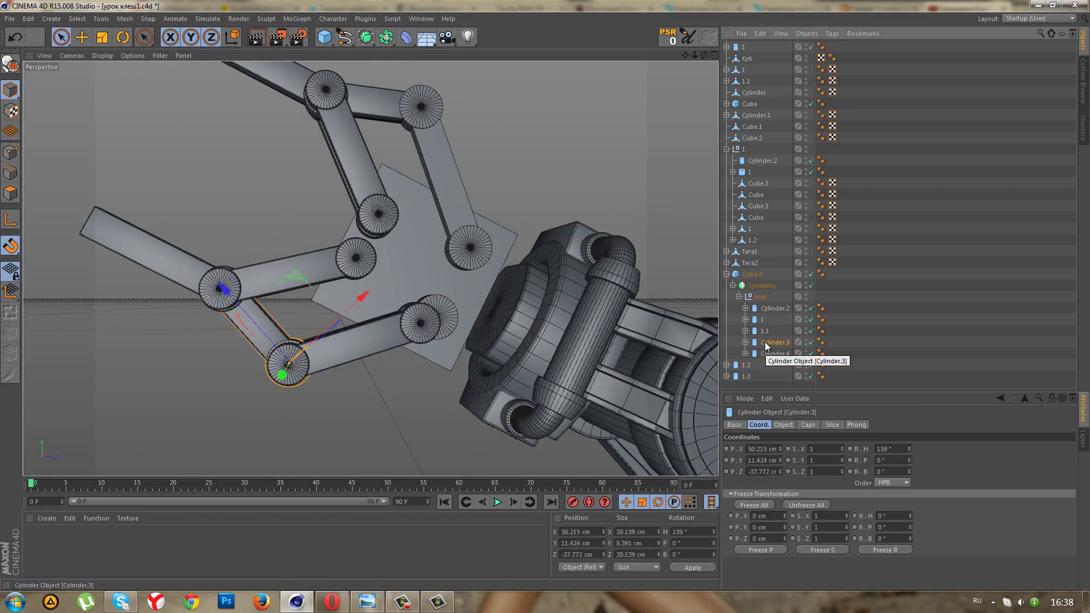
{"action": "left_click", "coordinate": [764, 336]}
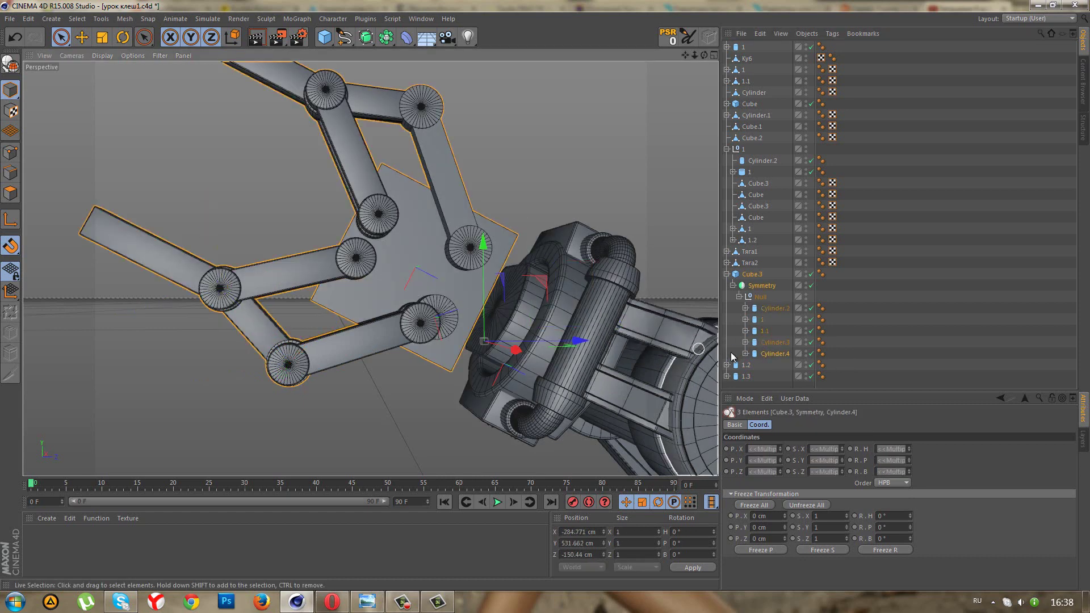
{"action": "left_click", "coordinate": [757, 352]}
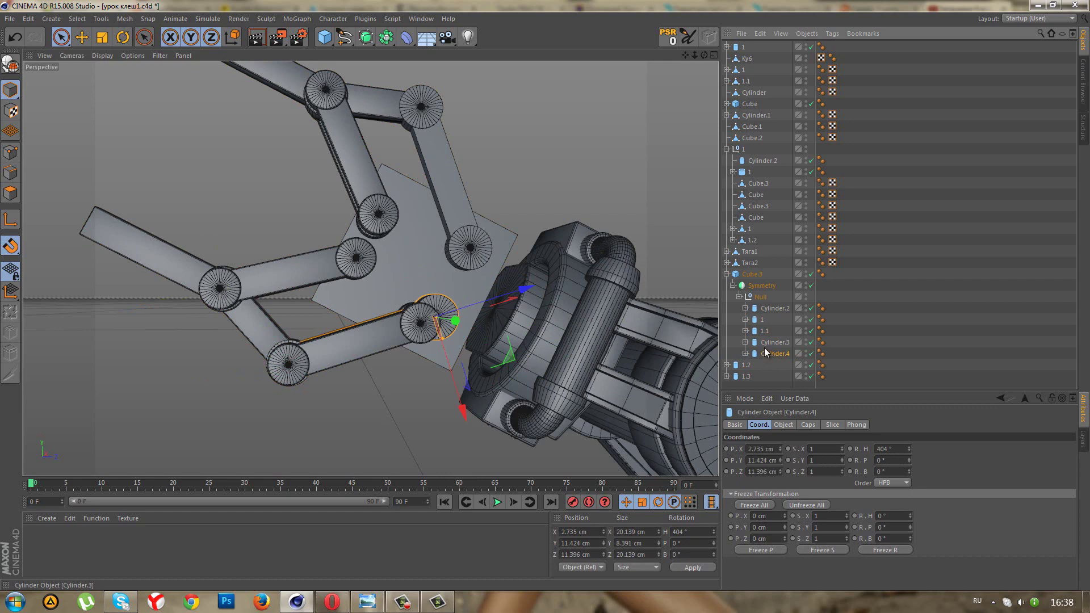
{"action": "key", "text": "Delete"}
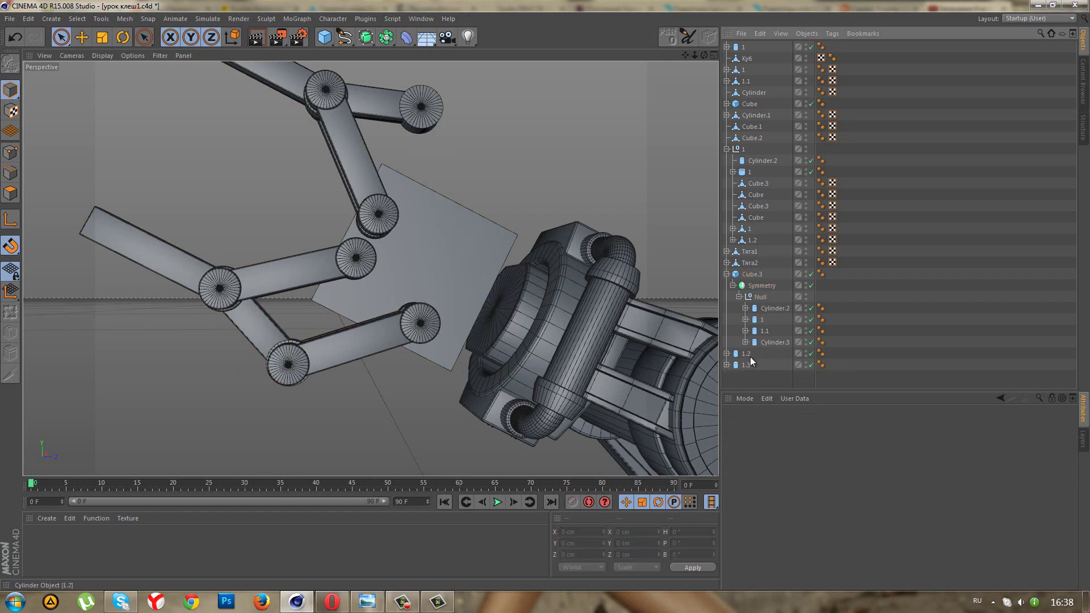
{"action": "left_click", "coordinate": [744, 357]}
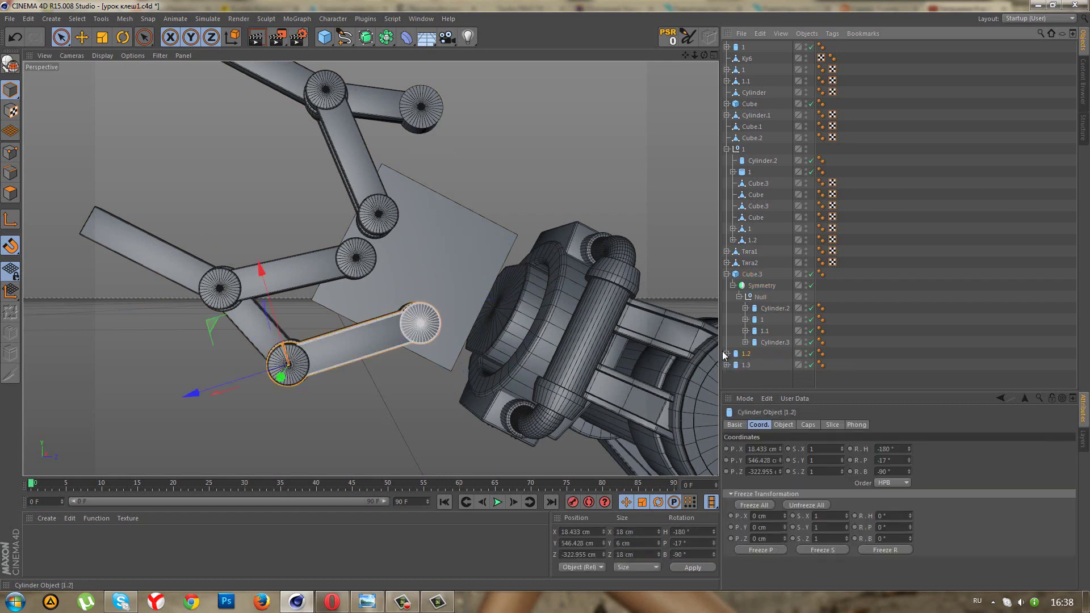
Set both Cube.4 bars under 1.2 and 1.3 to 60 cm Size Z and align them between the joints.
{"action": "left_click", "coordinate": [727, 354]}
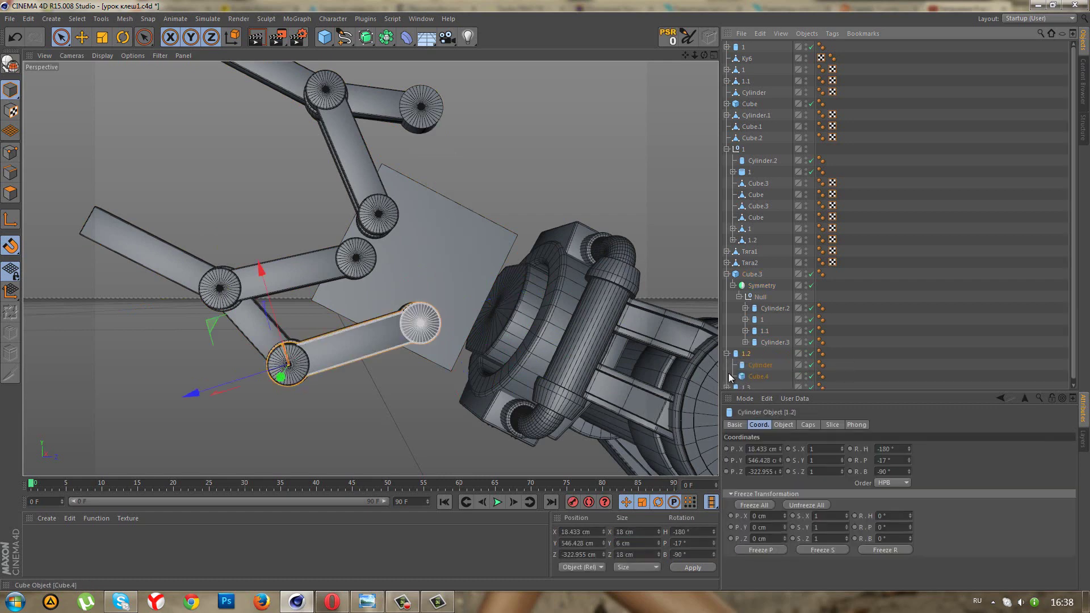
{"action": "scroll", "coordinate": [754, 370], "scroll_direction": "down", "scroll_amount": 1}
{"action": "left_click", "coordinate": [755, 384]}
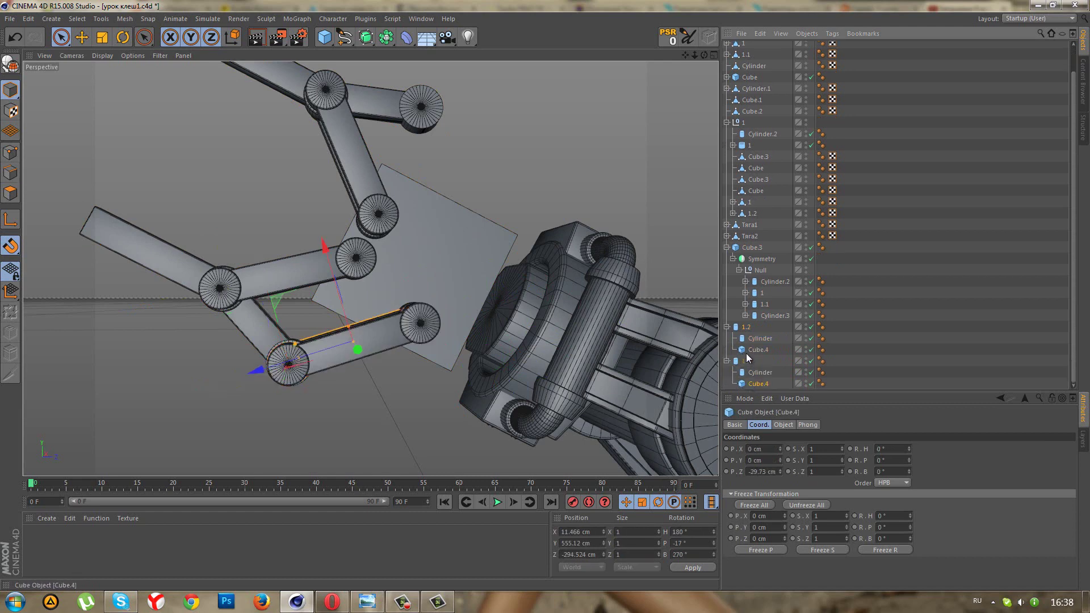
{"action": "left_click", "coordinate": [746, 350], "text": "ctrl"}
{"action": "left_click", "coordinate": [783, 425]}
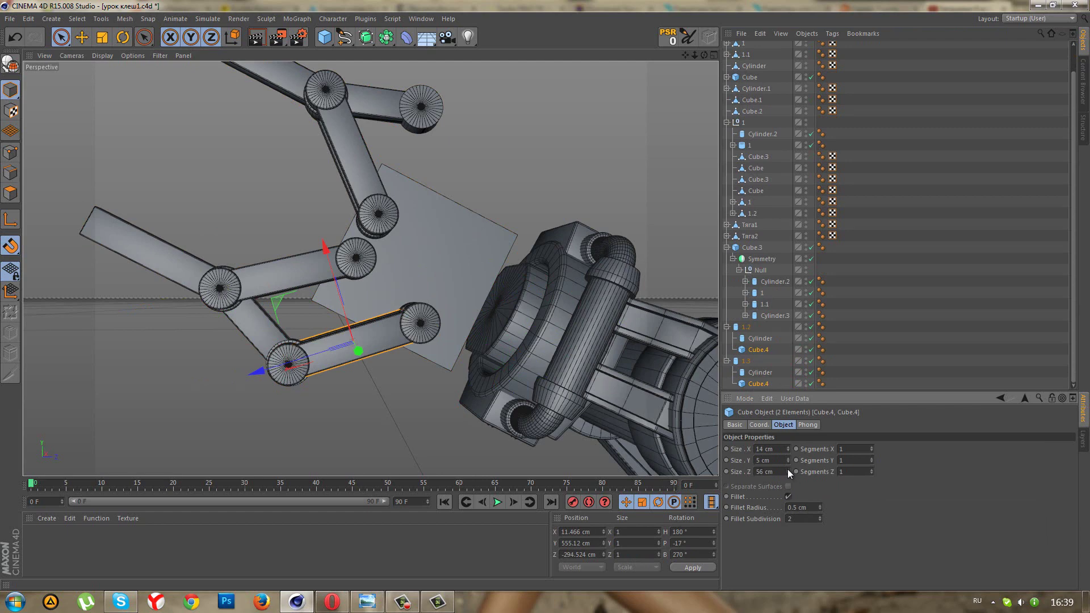
{"action": "left_click", "coordinate": [788, 470]}
{"action": "left_click", "coordinate": [788, 469]}
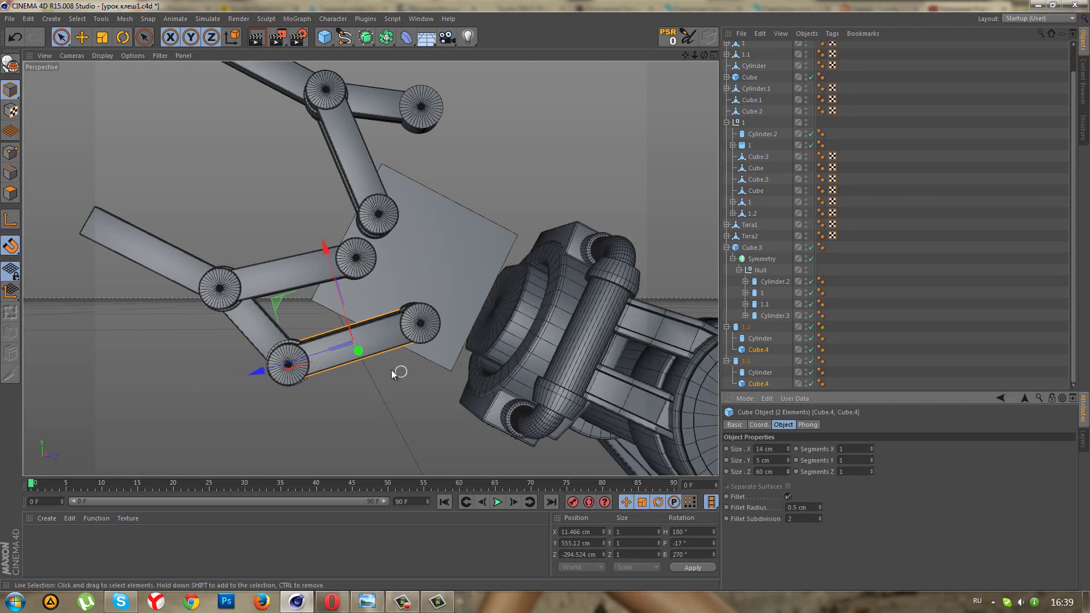
{"action": "scroll", "coordinate": [397, 369], "scroll_direction": "up", "scroll_amount": 2}
{"action": "left_click_drag", "start_coordinate": [250, 369], "coordinate": [256, 359]}
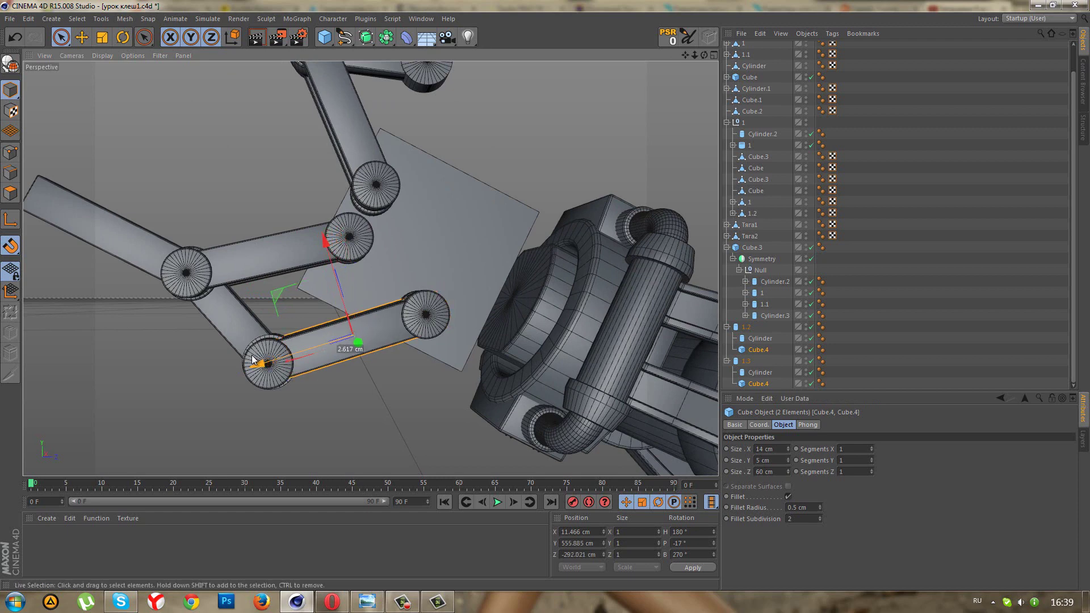
{"action": "left_click_drag", "start_coordinate": [257, 359], "coordinate": [255, 363]}
Slide the end cylinders under 1.2 and 1.3 about 11 cm along Z and enlarge their radius to 14 cm.
{"action": "left_click", "coordinate": [760, 372]}
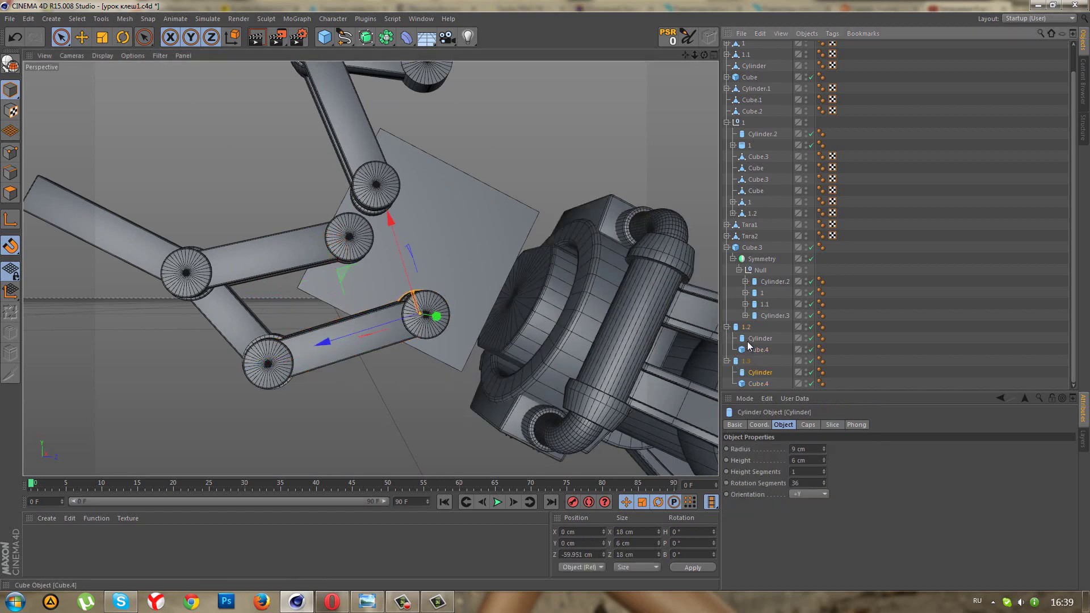
{"action": "left_click", "coordinate": [761, 338], "text": "ctrl"}
{"action": "scroll", "coordinate": [458, 332], "scroll_direction": "up", "scroll_amount": 2}
{"action": "mouse_move", "coordinate": [310, 343]}
{"action": "left_mouse_down"}
{"action": "mouse_move", "coordinate": [349, 327]}
{"action": "mouse_move", "coordinate": [332, 332]}
{"action": "left_mouse_up"}
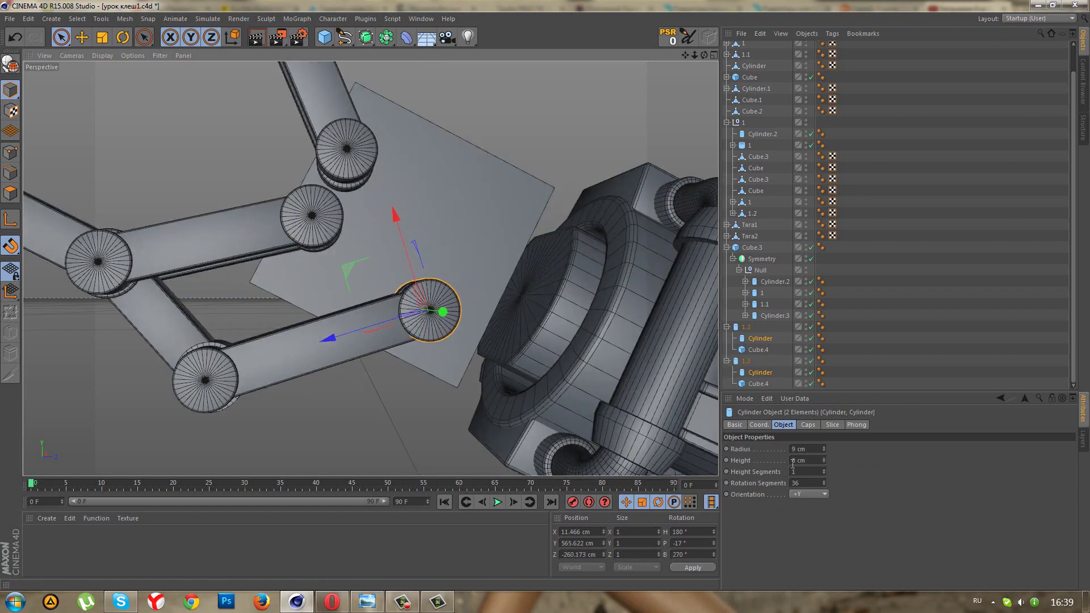
{"action": "left_click", "coordinate": [824, 458]}
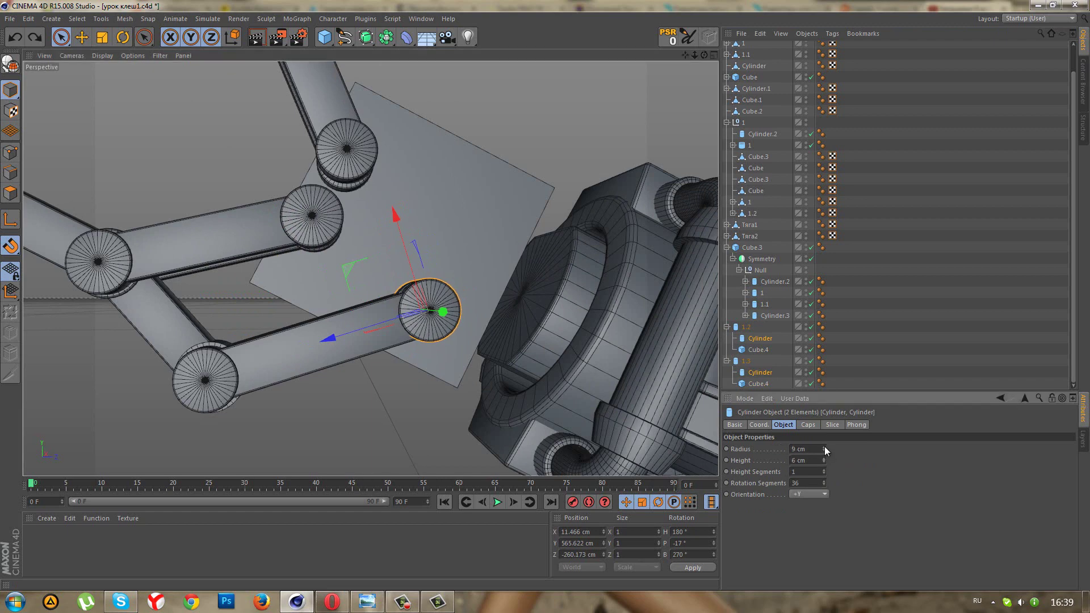
{"action": "left_click_drag", "start_coordinate": [824, 448], "coordinate": [824, 443]}
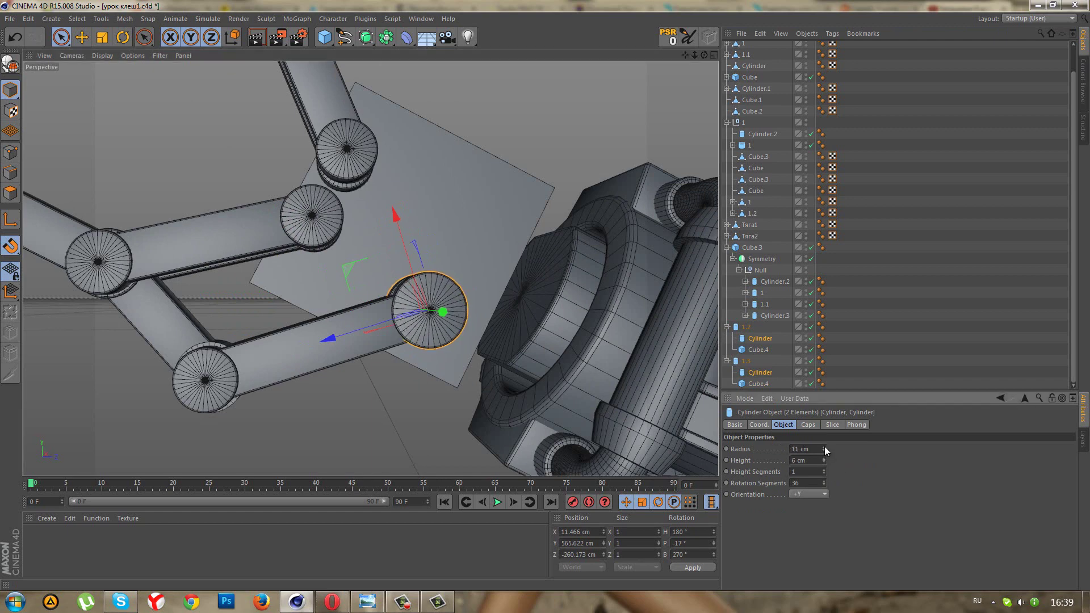
{"action": "left_click", "coordinate": [807, 257]}
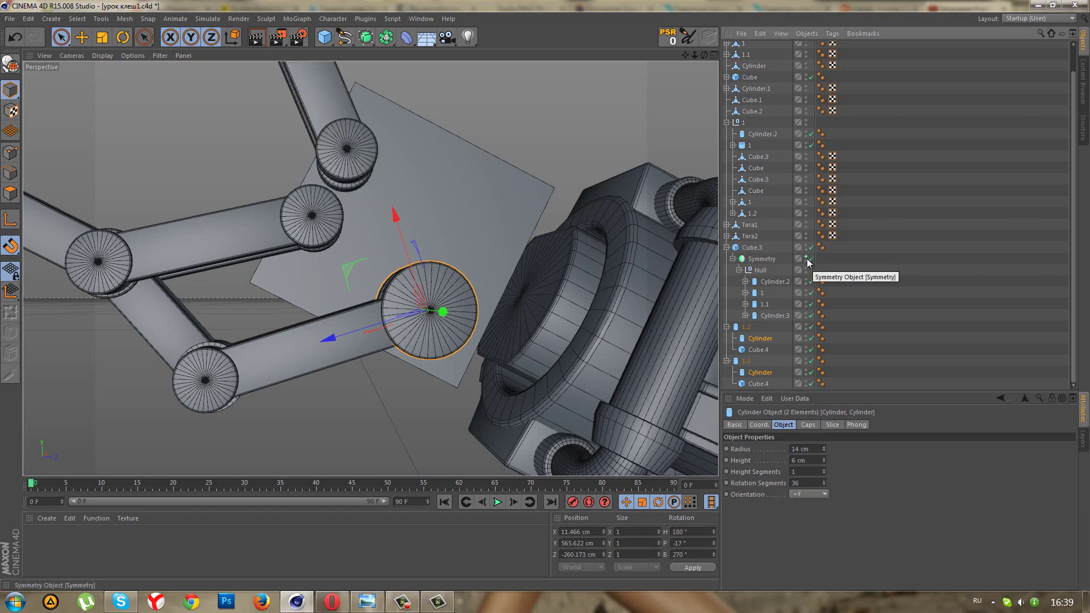
{"action": "left_click", "coordinate": [727, 327]}
Move groups 1.2 and 1.3 into the Null under Symmetry so the lower link is mirrored.
{"action": "left_click", "coordinate": [727, 361]}
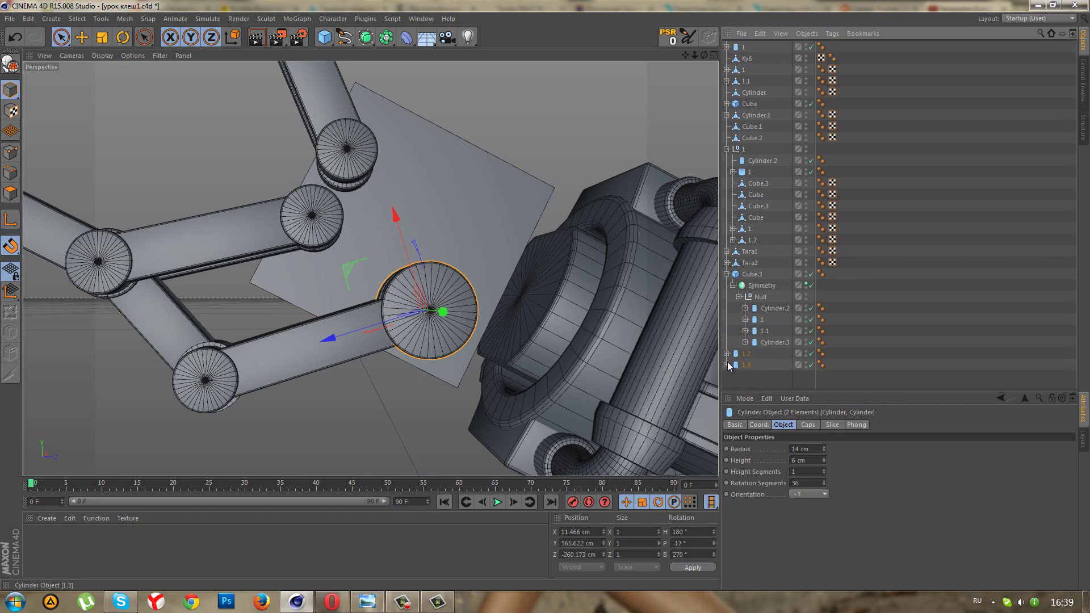
{"action": "left_click", "coordinate": [735, 354]}
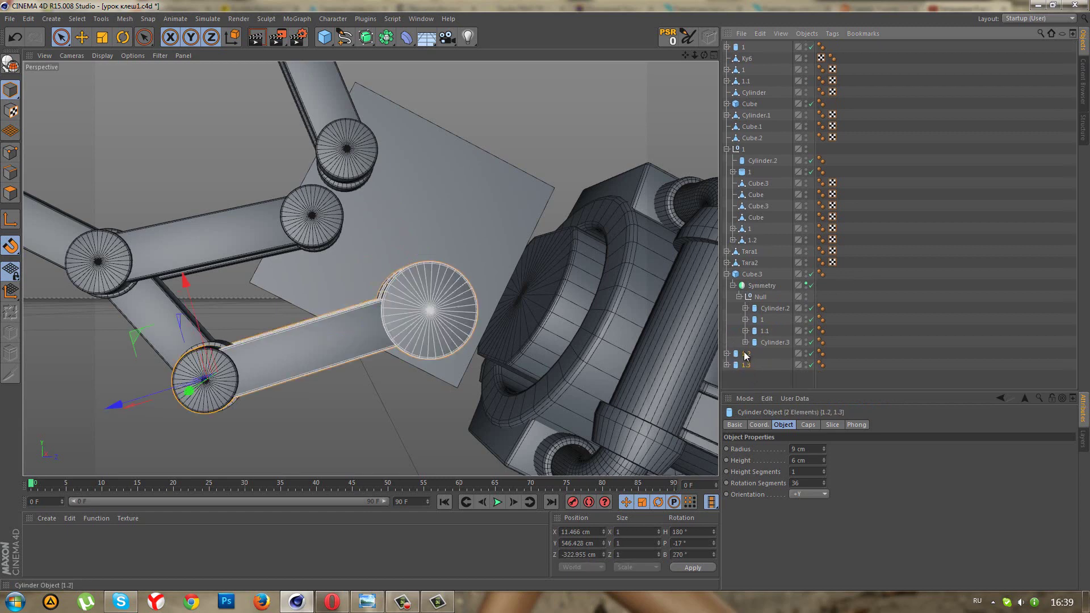
{"action": "left_click_drag", "start_coordinate": [759, 350], "coordinate": [758, 364]}
{"action": "left_click", "coordinate": [755, 380]}
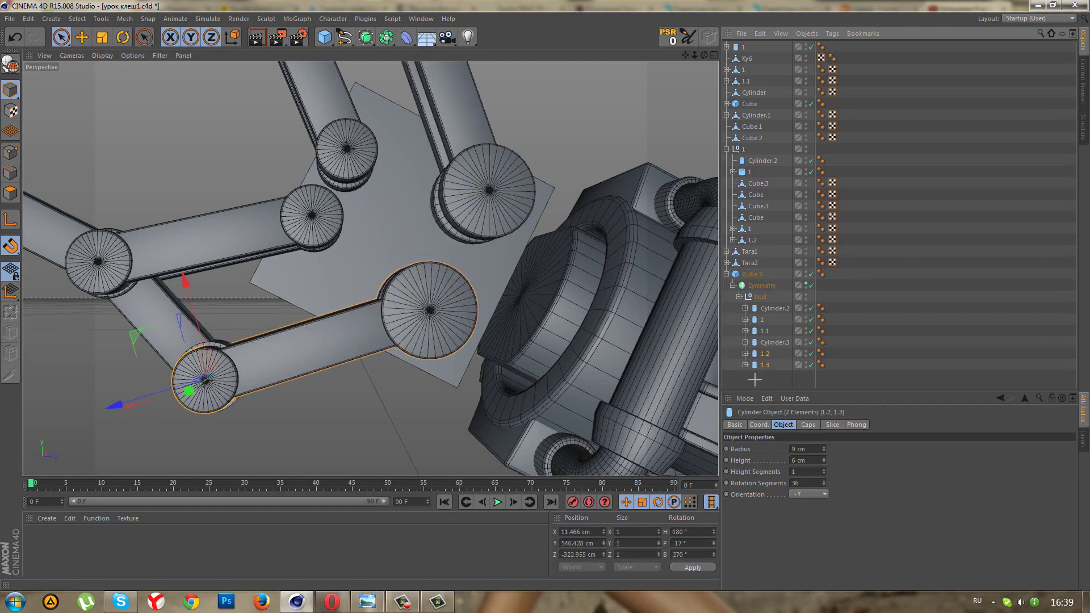
{"action": "mouse_move", "coordinate": [532, 320]}
{"action": "left_mouse_down", "text": "alt"}
{"action": "mouse_move", "coordinate": [509, 303]}
{"action": "mouse_move", "coordinate": [445, 189]}
{"action": "left_mouse_up", "text": "alt"}
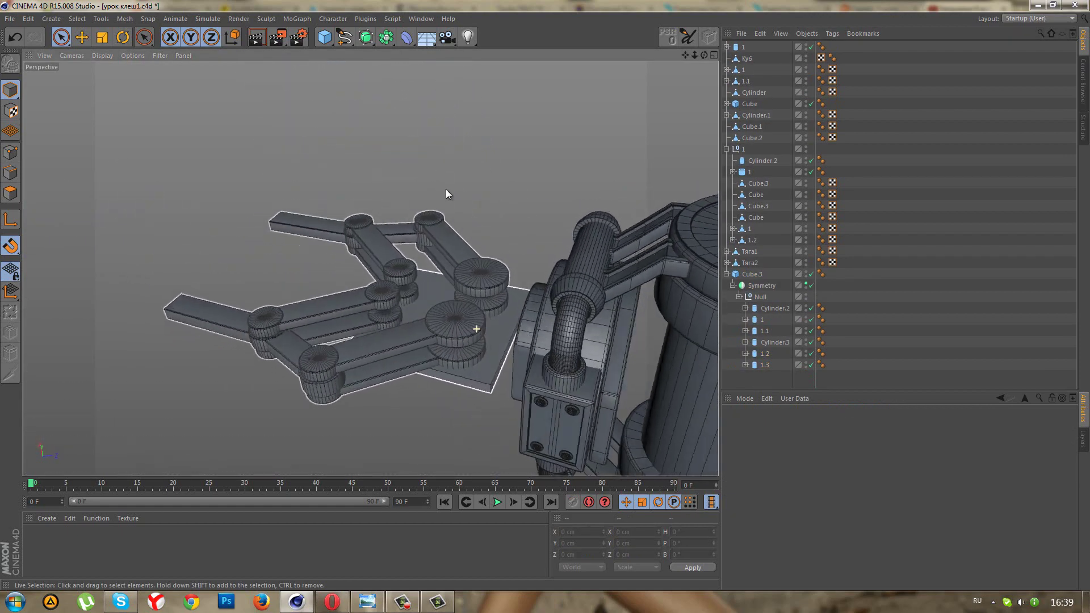
{"action": "left_click", "coordinate": [750, 296]}
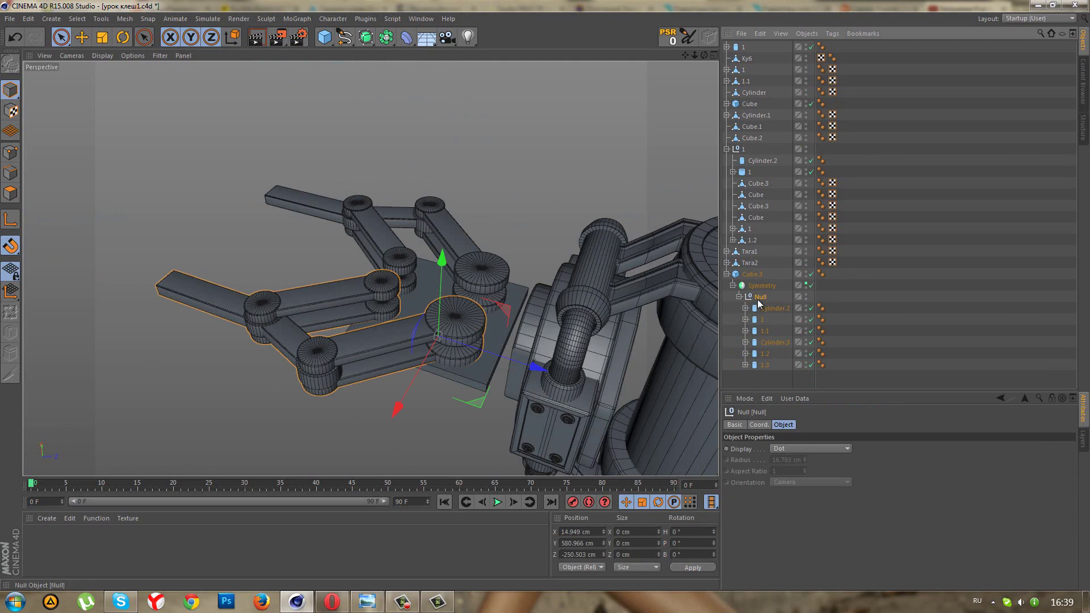
{"action": "left_click", "coordinate": [763, 428]}
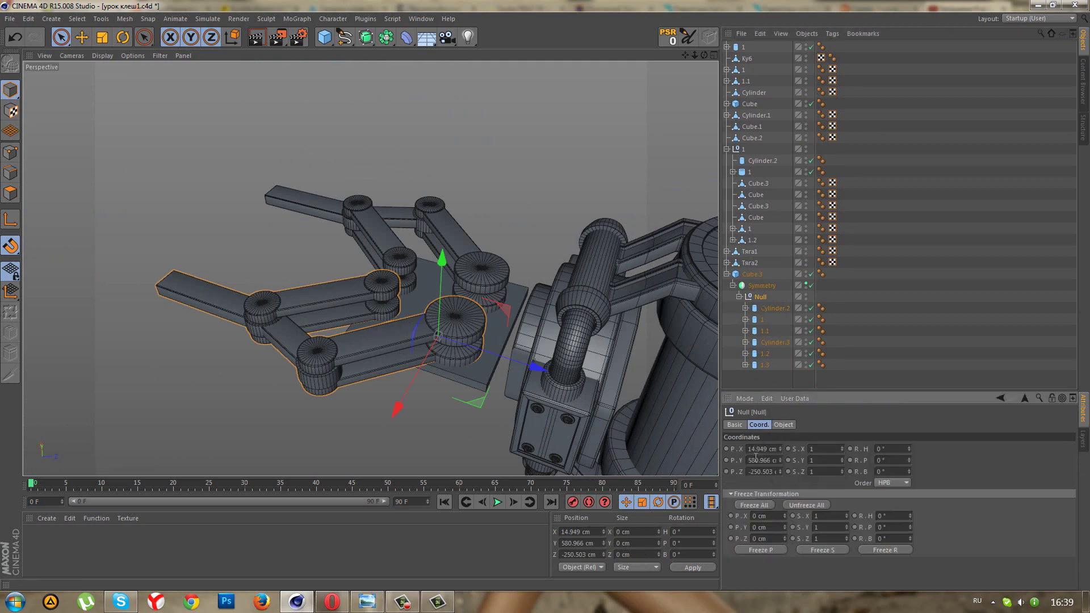
{"action": "type", "text": "0"}
{"action": "key", "text": "Return"}
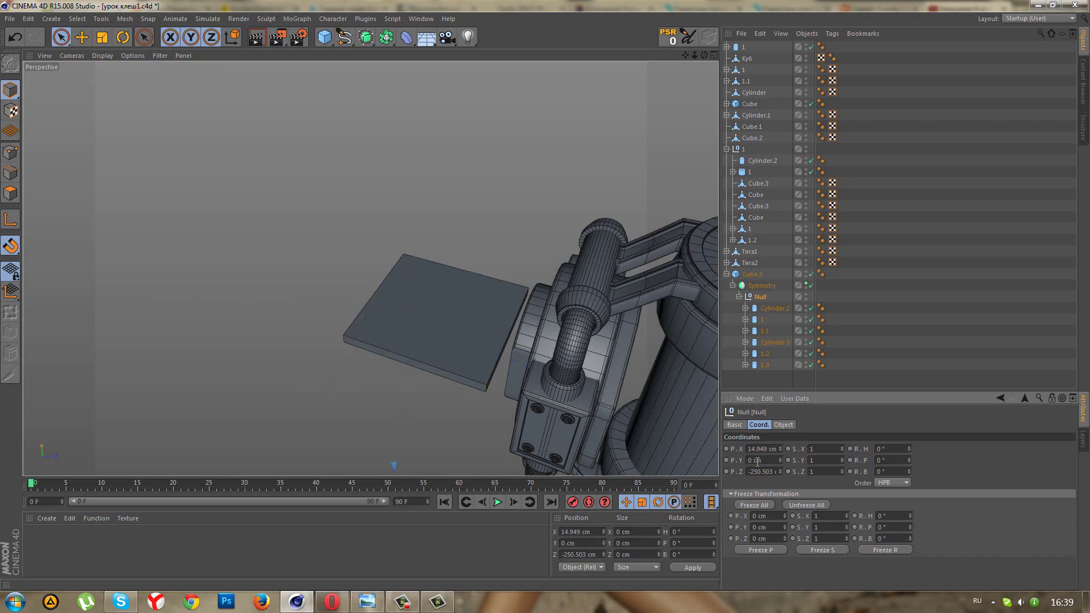
{"action": "key", "text": "ctrl+z"}
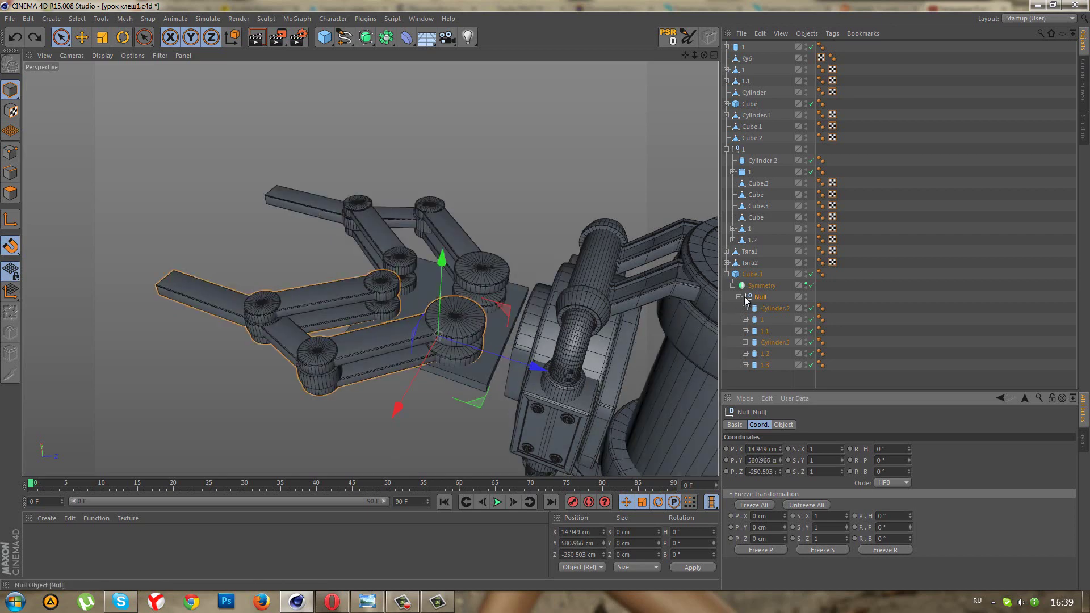
{"action": "left_click", "coordinate": [739, 296]}
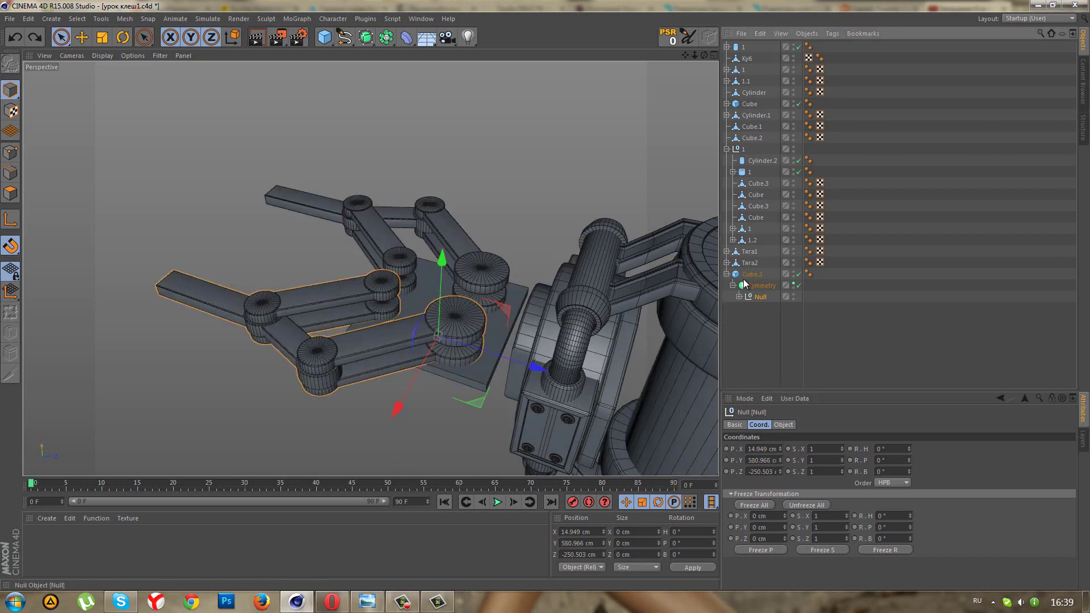
{"action": "left_click_drag", "start_coordinate": [745, 283], "coordinate": [748, 290]}
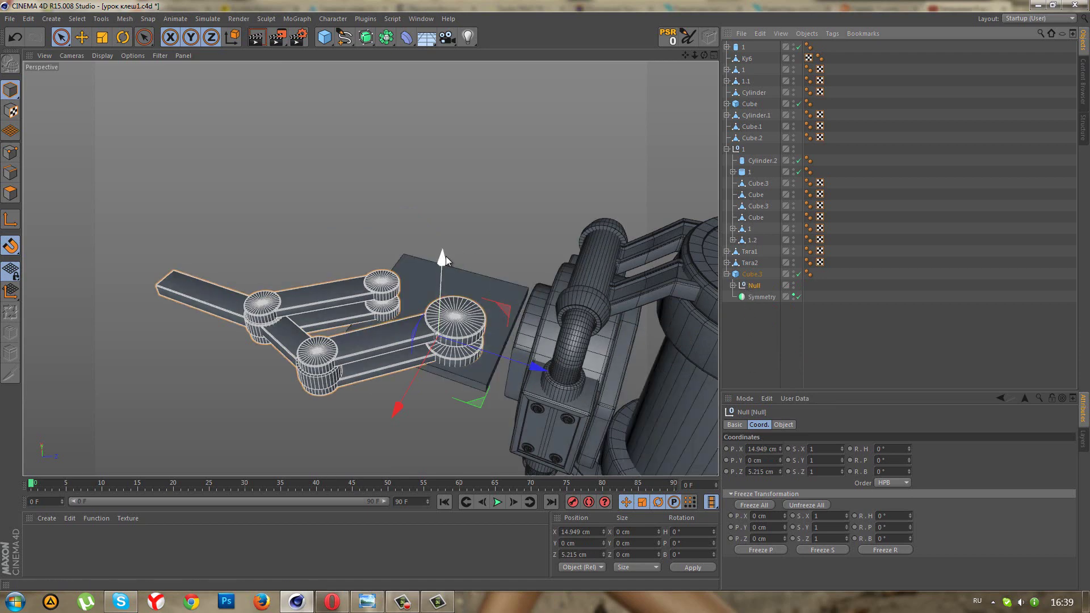
{"action": "left_click_drag", "start_coordinate": [444, 259], "coordinate": [443, 277]}
{"action": "key", "text": "ctrl+z"}
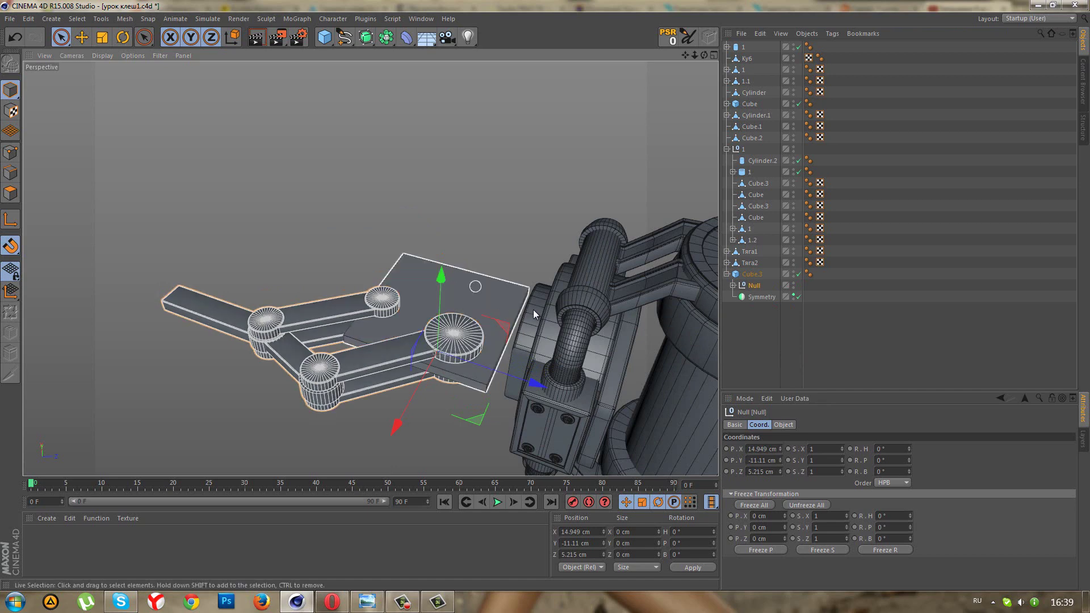
{"action": "key", "text": "ctrl+z"}
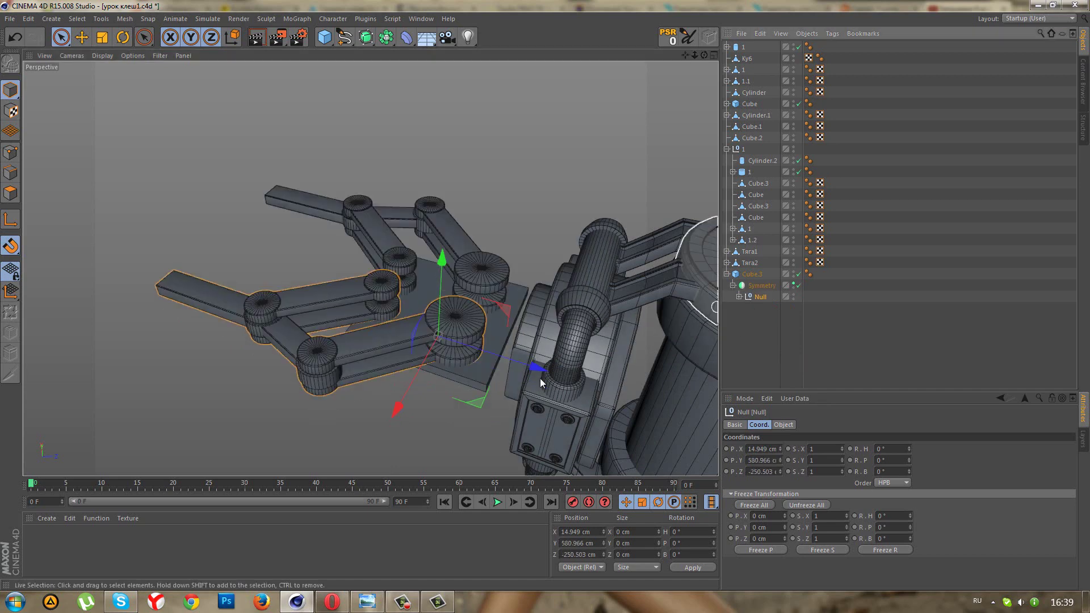
In the Front view, lower the mirrored claw Null about 11.4 cm to Y 569.544 cm.
{"action": "scroll", "coordinate": [469, 448], "scroll_direction": "up", "scroll_amount": 1}
{"action": "middle_click", "coordinate": [443, 450]}
{"action": "middle_click", "coordinate": [289, 403]}
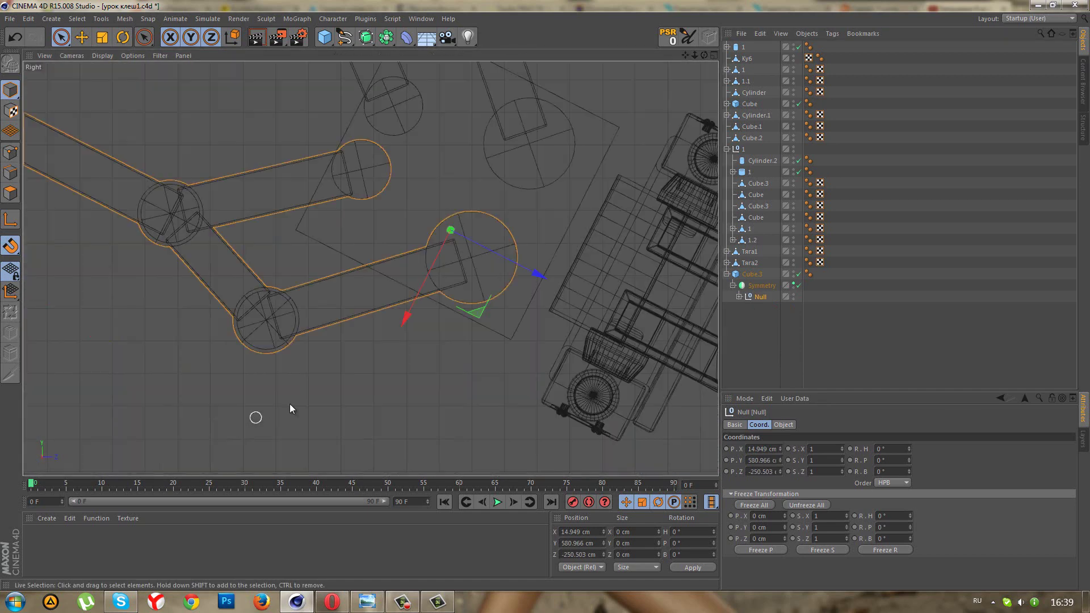
{"action": "middle_click", "coordinate": [394, 403]}
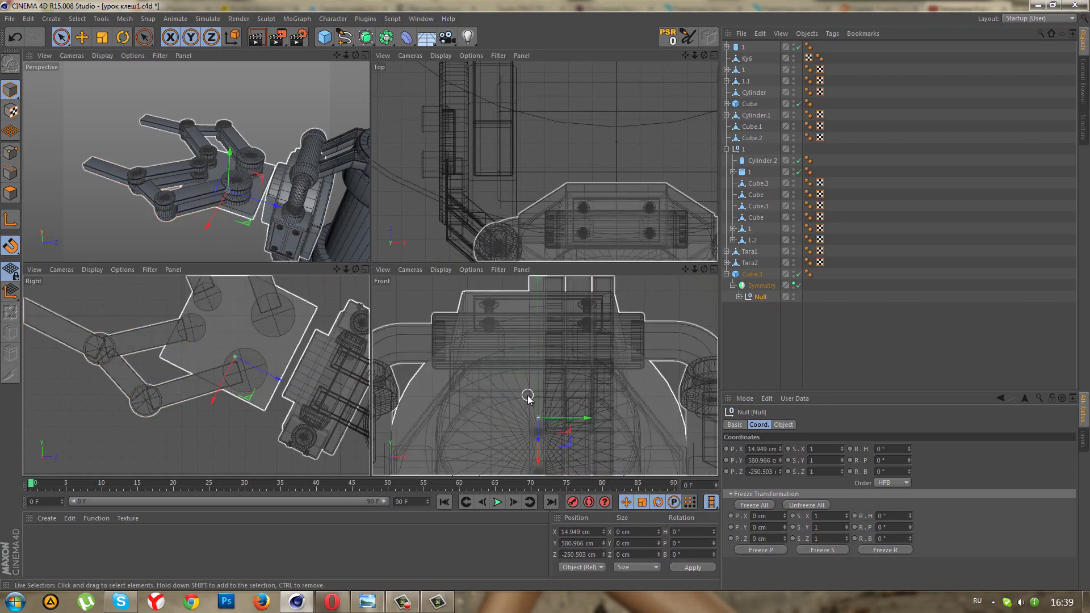
{"action": "middle_click", "coordinate": [510, 400]}
{"action": "scroll", "coordinate": [508, 402], "scroll_direction": "down", "scroll_amount": 2}
{"action": "left_click_drag", "start_coordinate": [508, 370], "coordinate": [435, 388]}
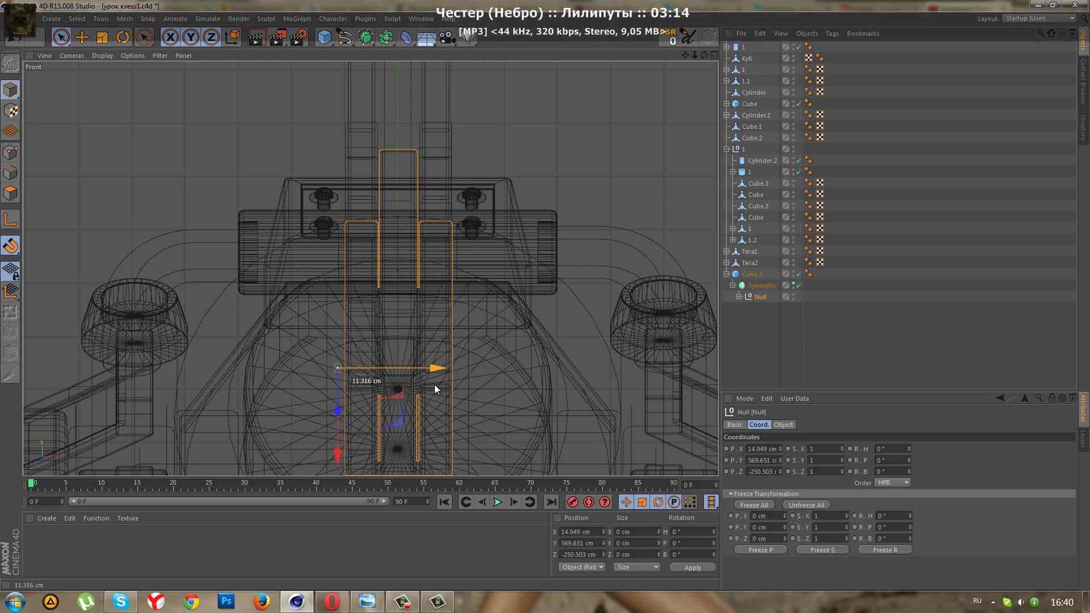
{"action": "left_click_drag", "start_coordinate": [434, 384], "coordinate": [434, 384]}
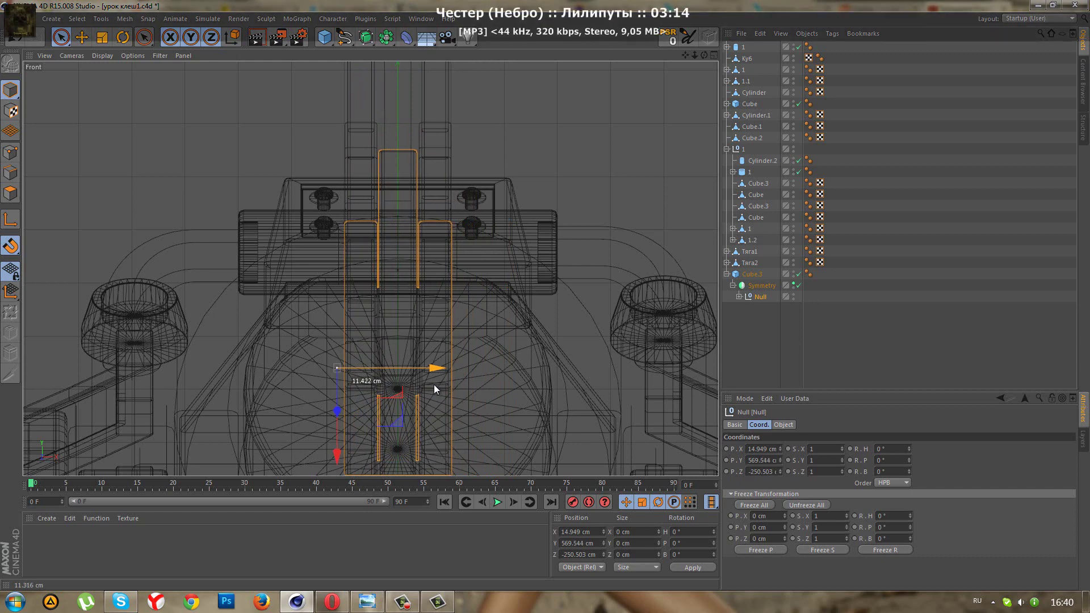
Return to the Perspective view, deselect the group and orbit in to inspect the claw.
{"action": "middle_click", "coordinate": [380, 329]}
{"action": "middle_click", "coordinate": [165, 195]}
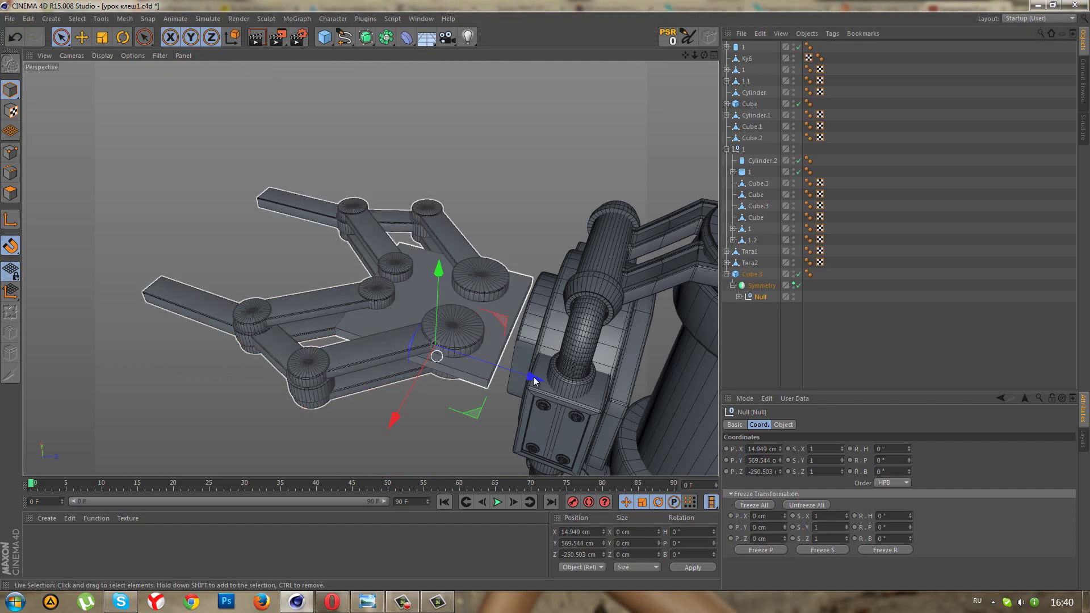
{"action": "left_click", "coordinate": [734, 367]}
{"action": "mouse_move", "coordinate": [579, 329]}
{"action": "left_mouse_down", "text": "alt"}
{"action": "mouse_move", "coordinate": [510, 301]}
{"action": "mouse_move", "coordinate": [577, 390]}
{"action": "mouse_move", "coordinate": [465, 404]}
{"action": "mouse_move", "coordinate": [534, 370]}
{"action": "mouse_move", "coordinate": [558, 400]}
{"action": "mouse_move", "coordinate": [548, 427]}
{"action": "mouse_move", "coordinate": [576, 364]}
{"action": "mouse_move", "coordinate": [612, 344]}
{"action": "mouse_move", "coordinate": [469, 390]}
{"action": "mouse_move", "coordinate": [470, 351]}
{"action": "mouse_move", "coordinate": [460, 362]}
{"action": "mouse_move", "coordinate": [656, 400]}
{"action": "mouse_move", "coordinate": [619, 410]}
{"action": "left_mouse_up", "text": "alt"}
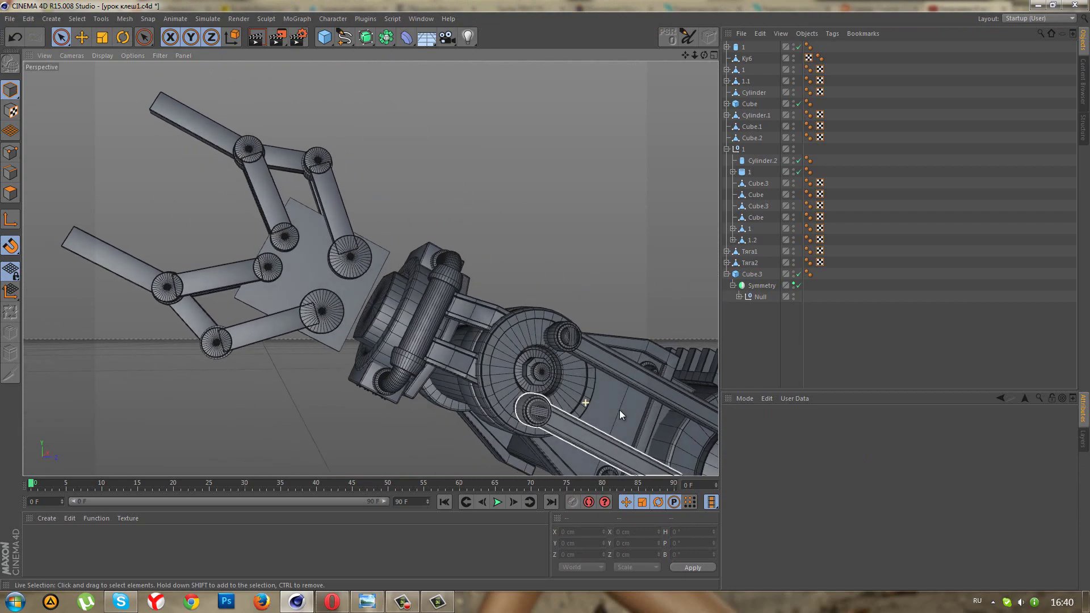
Orbit around the claw, then expand Null and Cylinder.2 to reveal Cube.4.
{"action": "left_click", "coordinate": [401, 604]}
{"action": "mouse_move", "coordinate": [360, 396]}
{"action": "left_mouse_down", "text": "alt"}
{"action": "mouse_move", "coordinate": [395, 412]}
{"action": "mouse_move", "coordinate": [445, 400]}
{"action": "mouse_move", "coordinate": [458, 457]}
{"action": "mouse_move", "coordinate": [474, 396]}
{"action": "mouse_move", "coordinate": [304, 401]}
{"action": "mouse_move", "coordinate": [316, 389]}
{"action": "mouse_move", "coordinate": [290, 365]}
{"action": "left_mouse_up", "text": "alt"}
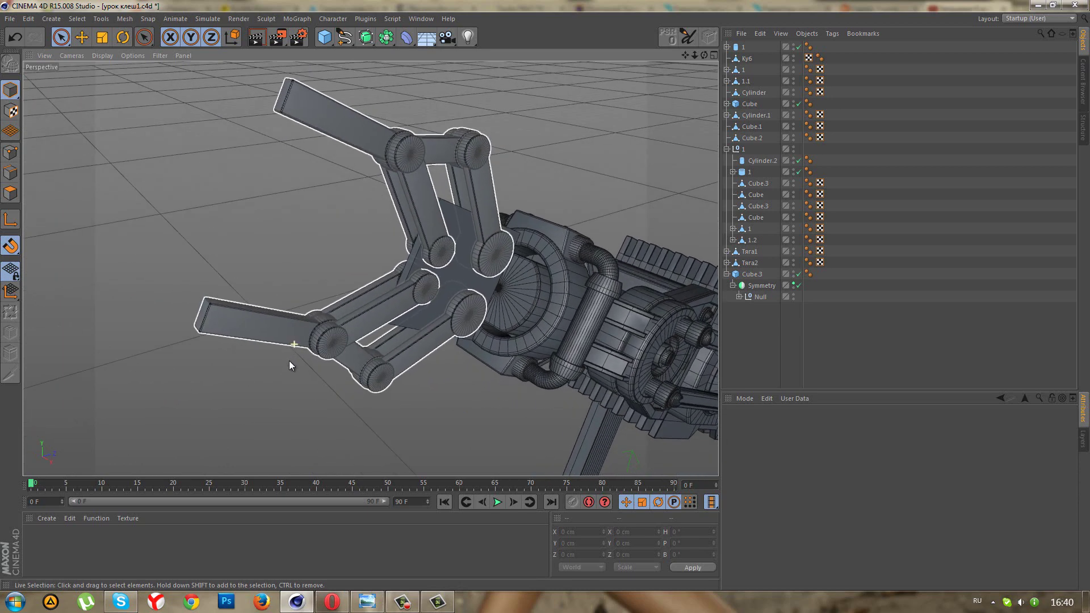
{"action": "left_click", "coordinate": [739, 297]}
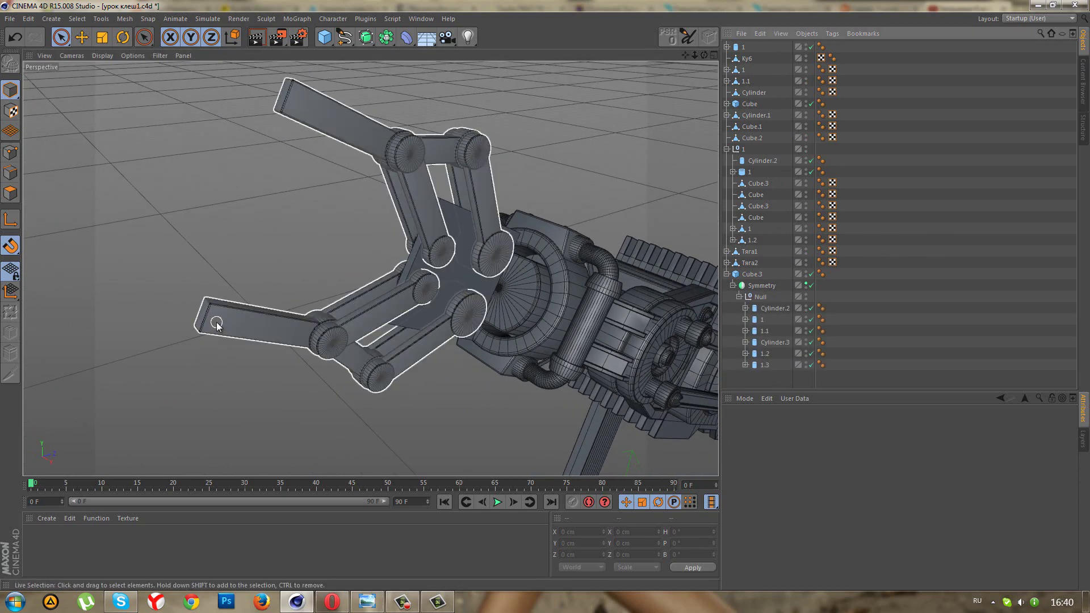
{"action": "left_click", "coordinate": [746, 308]}
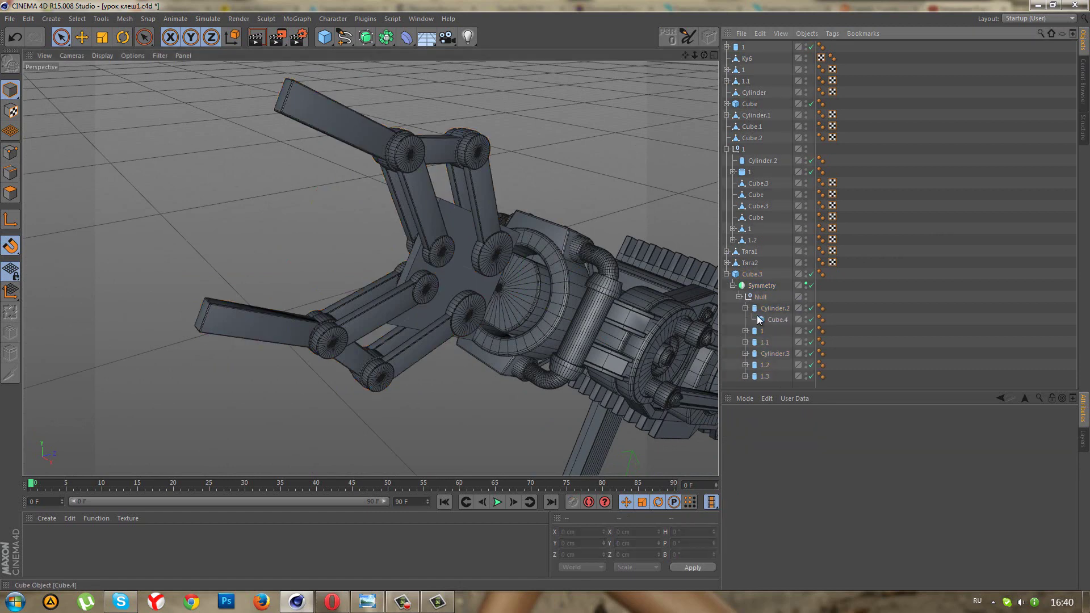
Duplicate Cube.4 nested under itself and rotate the copy to B 90°.
{"action": "left_click", "coordinate": [761, 320]}
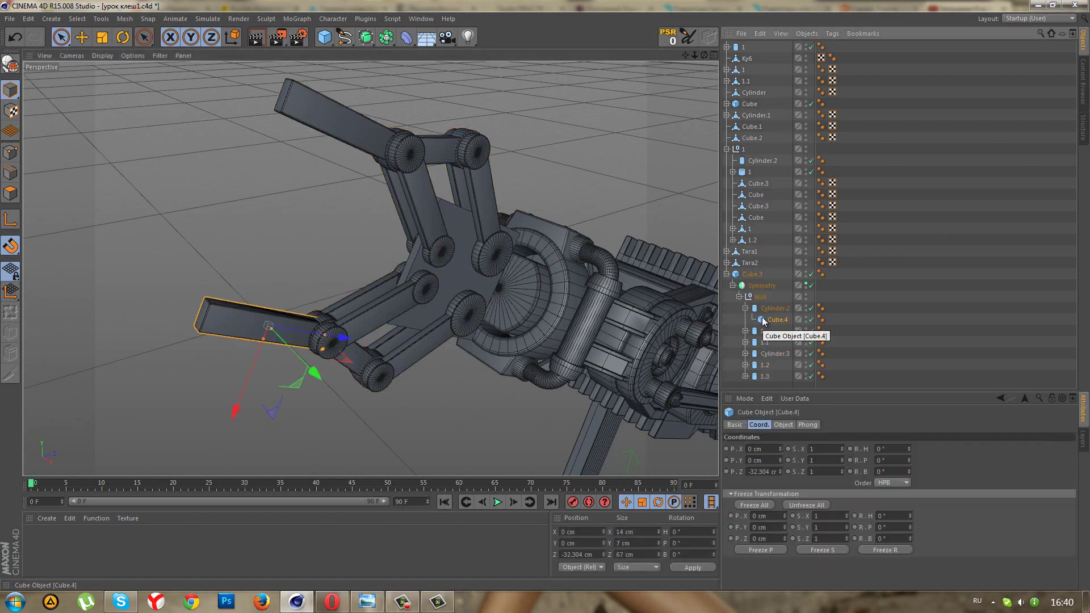
{"action": "scroll", "coordinate": [282, 310], "scroll_direction": "up", "scroll_amount": 3}
{"action": "scroll", "coordinate": [248, 324], "scroll_direction": "up", "scroll_amount": 2}
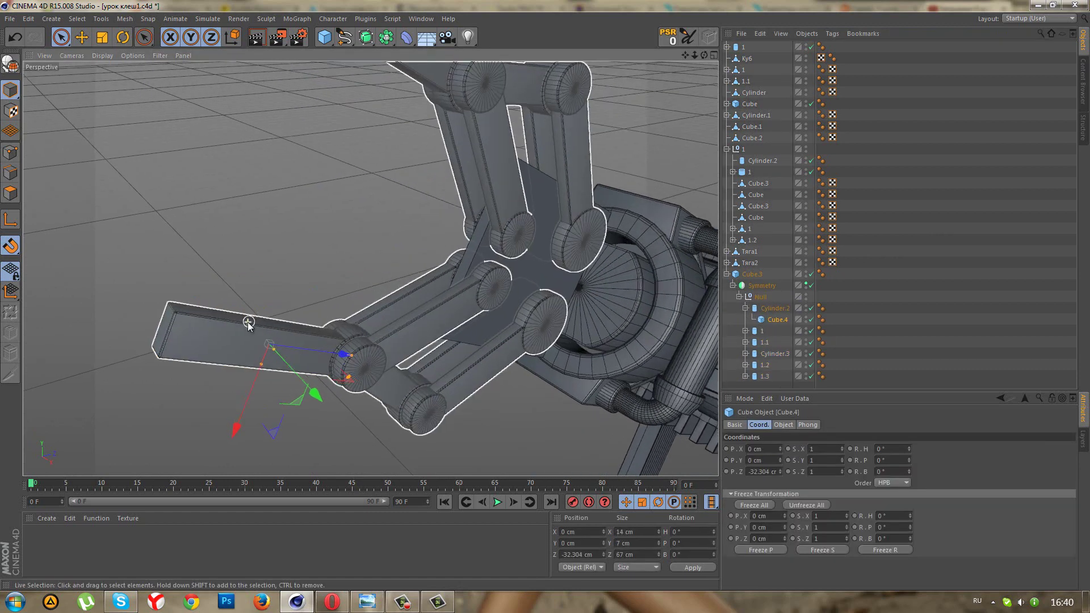
{"action": "scroll", "coordinate": [248, 324], "scroll_direction": "up", "scroll_amount": 1}
{"action": "scroll", "coordinate": [228, 363], "scroll_direction": "up", "scroll_amount": 2}
{"action": "scroll", "coordinate": [213, 355], "scroll_direction": "up", "scroll_amount": 1}
{"action": "scroll", "coordinate": [217, 352], "scroll_direction": "up", "scroll_amount": 1}
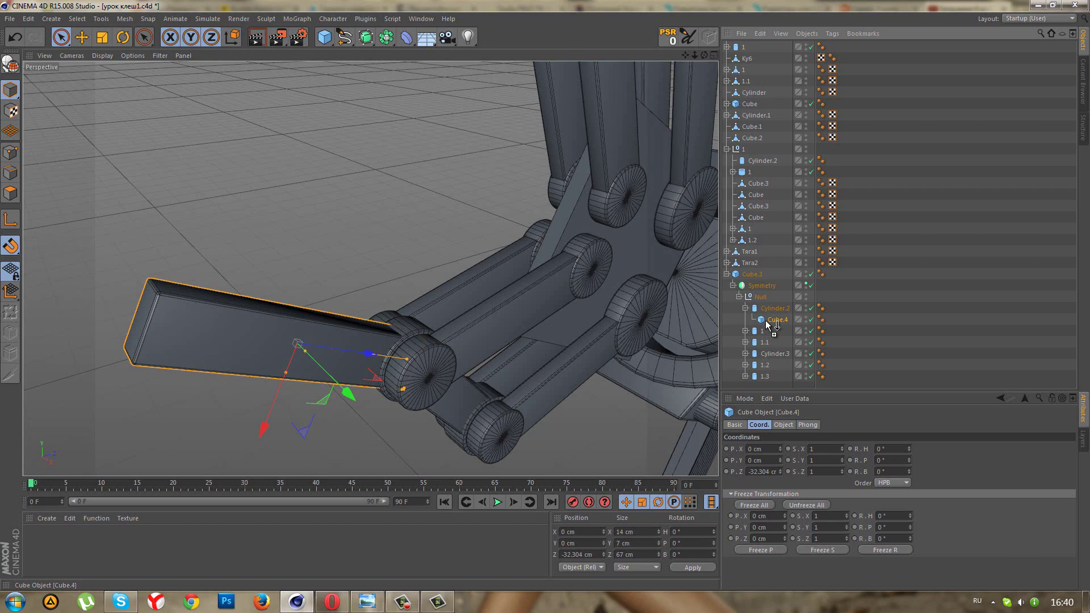
{"action": "left_click_drag", "start_coordinate": [765, 320], "coordinate": [766, 318], "text": "ctrl"}
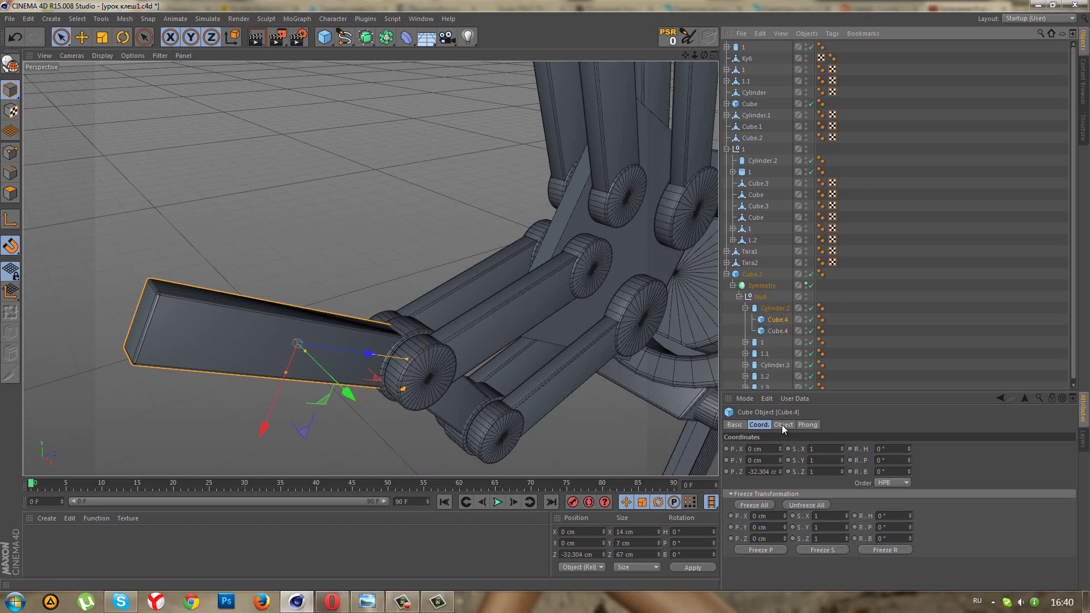
{"action": "left_click", "coordinate": [122, 39]}
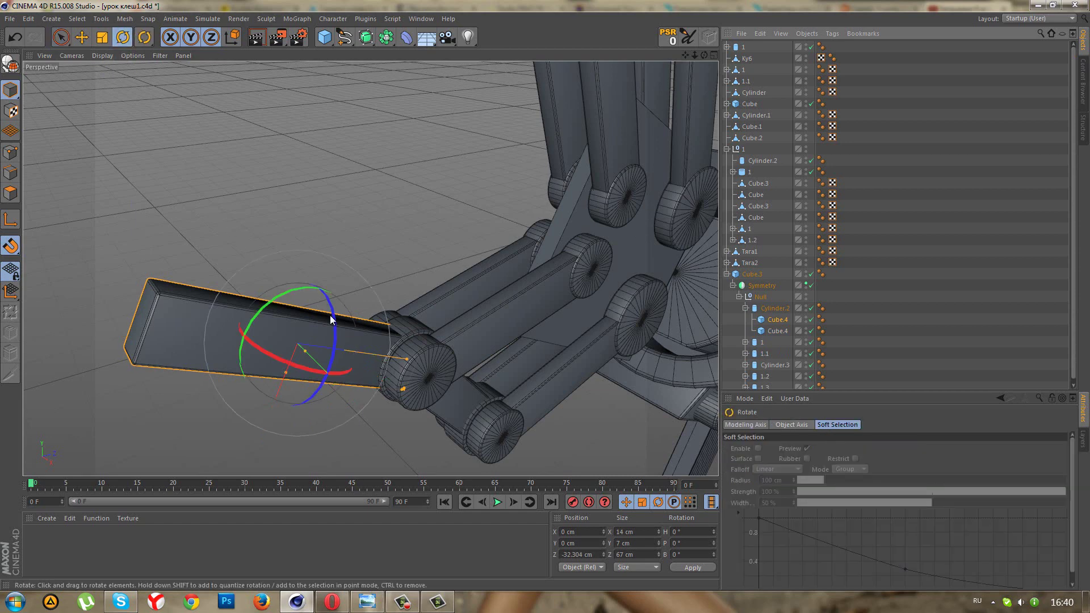
{"action": "mouse_move", "coordinate": [332, 321]}
{"action": "left_mouse_down"}
{"action": "mouse_move", "coordinate": [329, 394]}
{"action": "mouse_move", "coordinate": [309, 419]}
{"action": "left_mouse_up"}
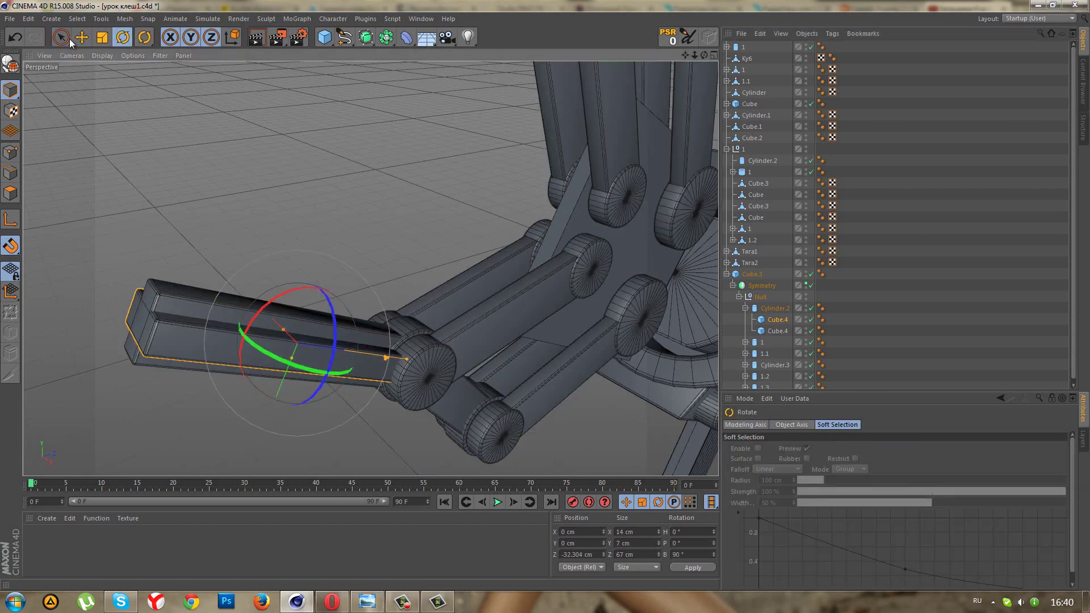
With Live Selection, shift Cube.4 about 10 cm to X -9.967 cm onto the finger.
{"action": "left_click", "coordinate": [72, 42]}
{"action": "left_click", "coordinate": [108, 52]}
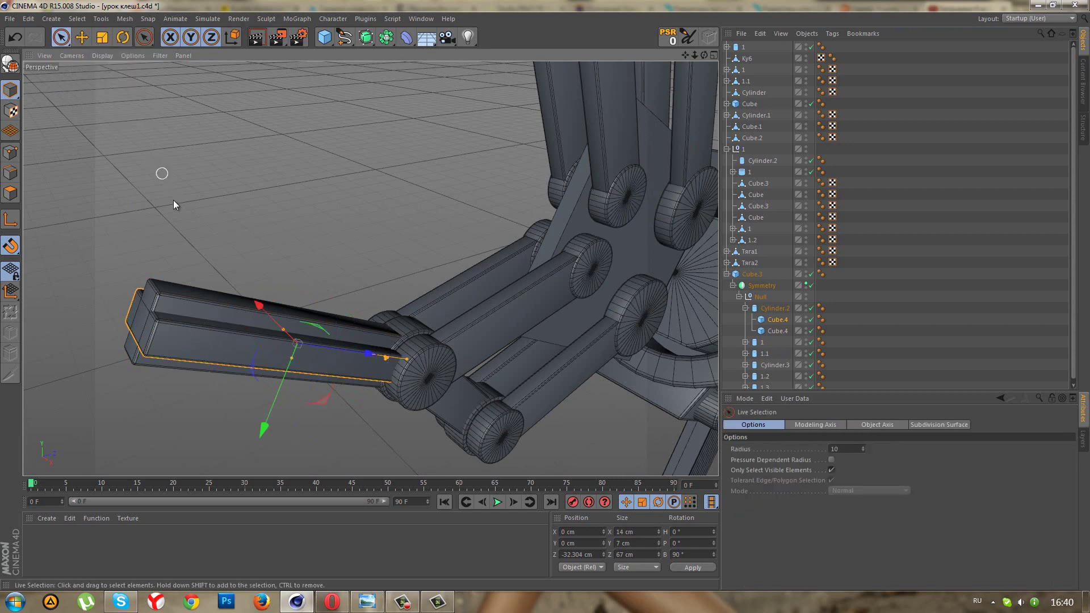
{"action": "mouse_move", "coordinate": [265, 432]}
{"action": "left_mouse_down"}
{"action": "mouse_move", "coordinate": [265, 385]}
{"action": "mouse_move", "coordinate": [291, 308]}
{"action": "mouse_move", "coordinate": [270, 305]}
{"action": "left_mouse_up"}
{"action": "left_click", "coordinate": [788, 322]}
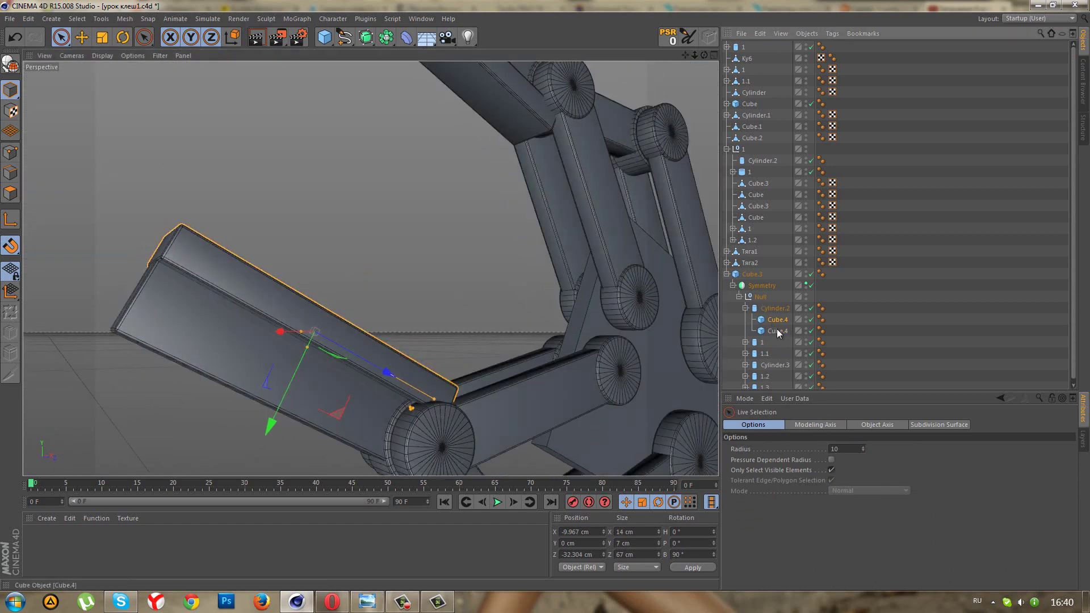
Make Cube.4 thinner by setting its Size Y to 6 cm.
{"action": "left_click", "coordinate": [788, 425]}
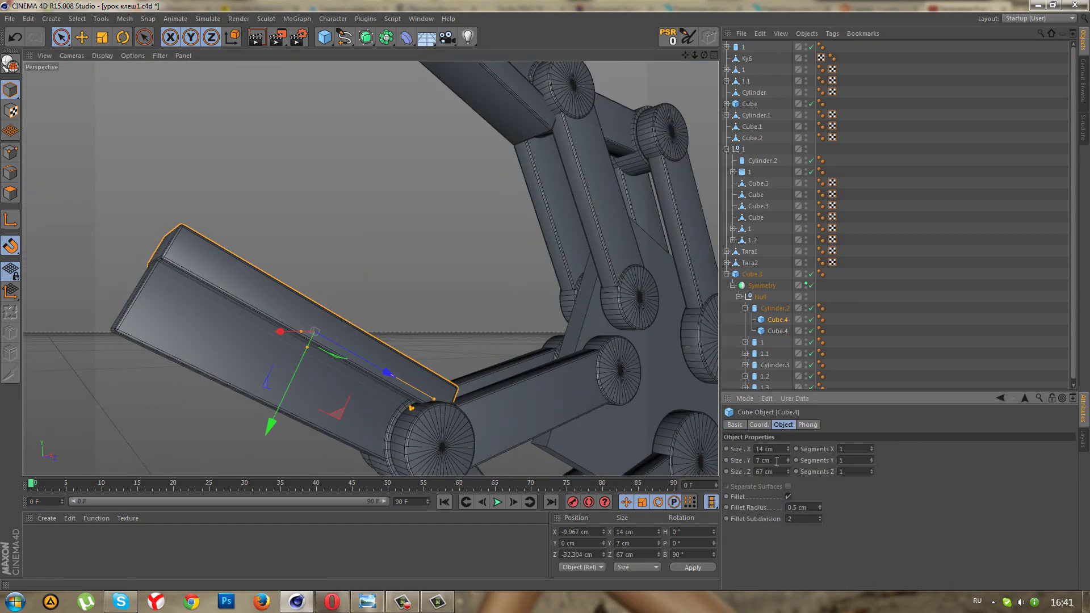
{"action": "left_click_drag", "start_coordinate": [786, 451], "coordinate": [788, 462]}
{"action": "key", "text": "ctrl+z"}
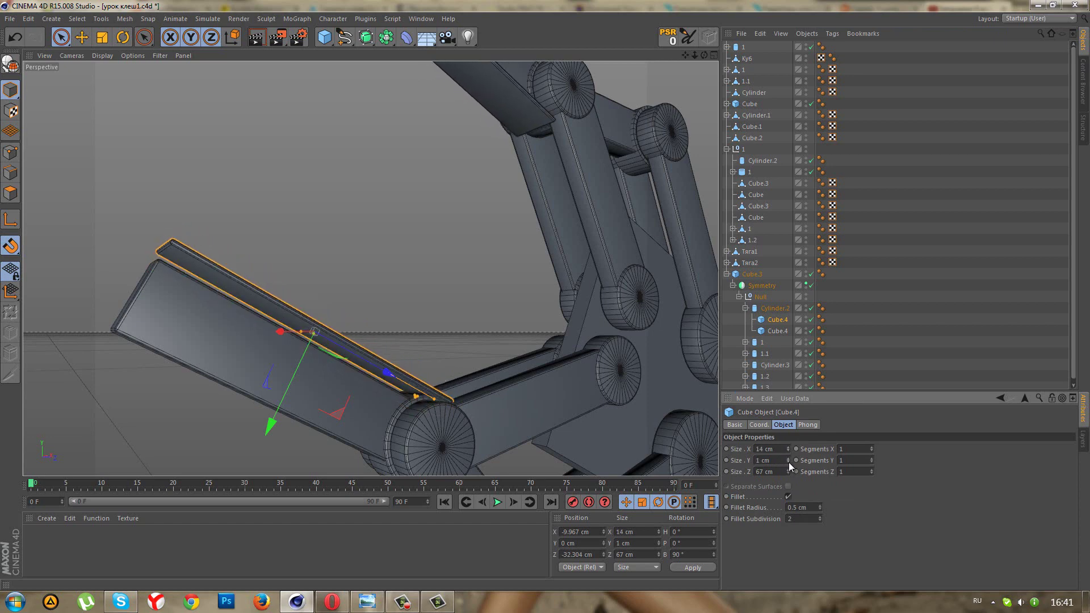
{"action": "key", "text": "ctrl+z"}
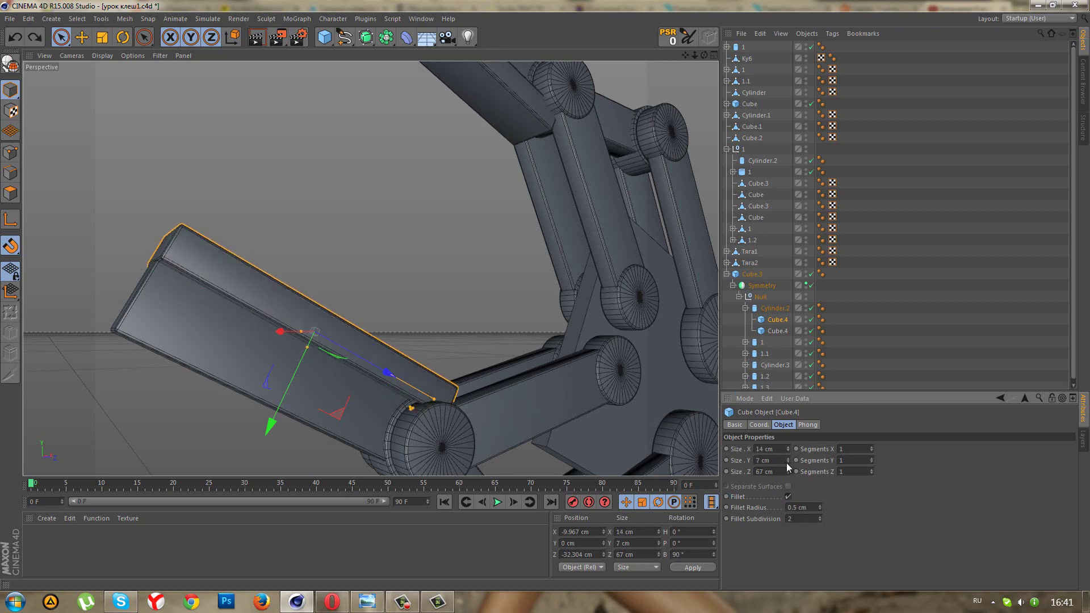
{"action": "left_click", "coordinate": [788, 462]}
Shorten Cube.4 to 53 cm and slide it back along the finger to about Z -40.8 cm.
{"action": "left_click_drag", "start_coordinate": [792, 475], "coordinate": [789, 475]}
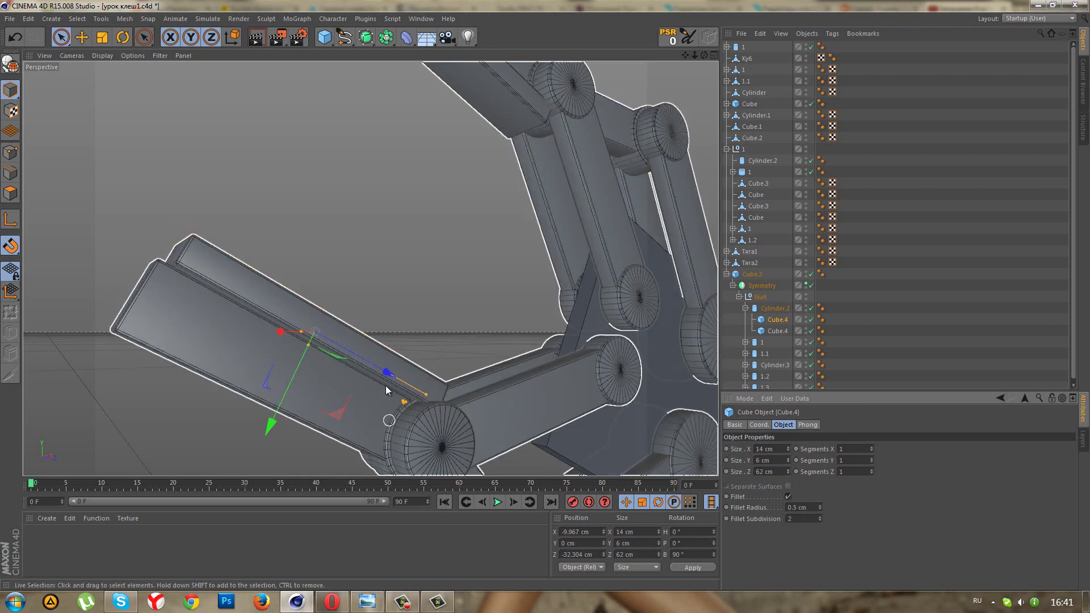
{"action": "left_click_drag", "start_coordinate": [391, 375], "coordinate": [379, 377]}
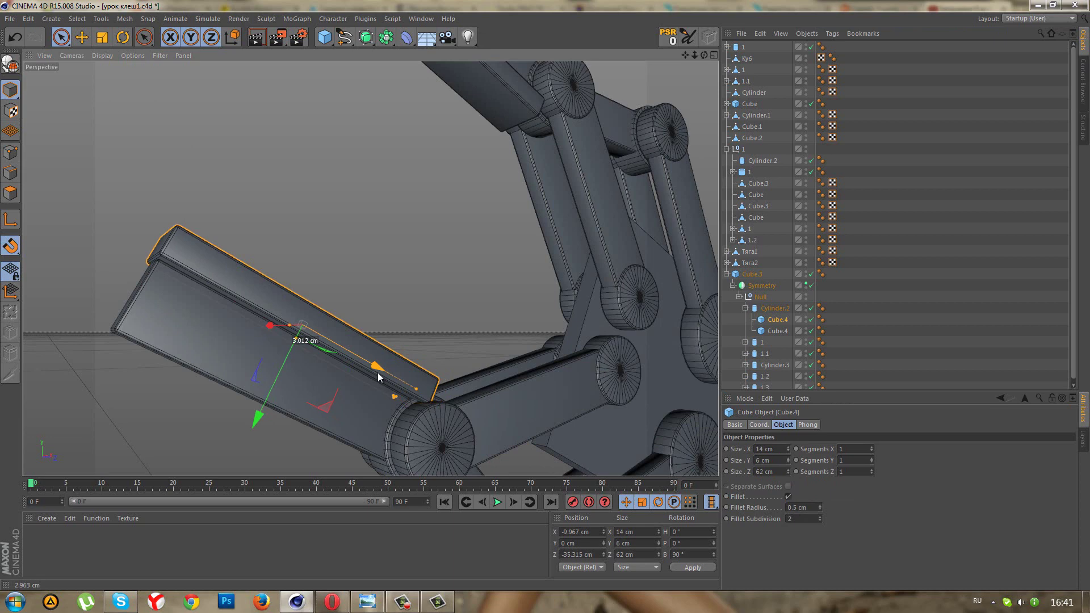
{"action": "left_click_drag", "start_coordinate": [379, 377], "coordinate": [362, 372]}
{"action": "left_click_drag", "start_coordinate": [787, 471], "coordinate": [787, 489]}
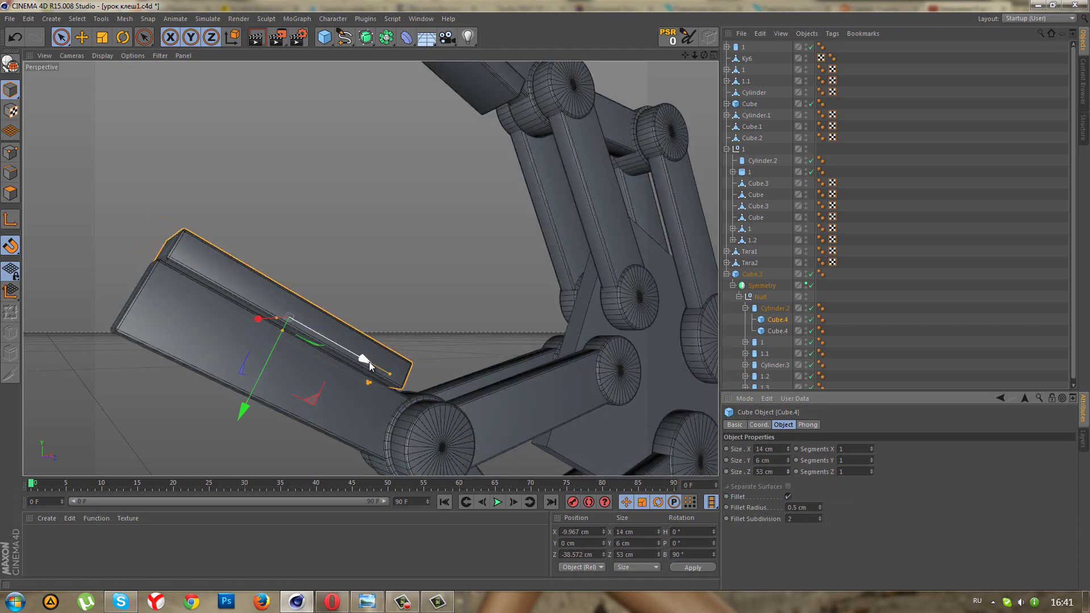
{"action": "mouse_move", "coordinate": [369, 362]}
{"action": "left_mouse_down"}
{"action": "mouse_move", "coordinate": [360, 363]}
{"action": "mouse_move", "coordinate": [398, 310]}
{"action": "left_mouse_up"}
Orbit to check the arm from above and below, then lengthen Cube.4 to 55 cm.
{"action": "left_click_drag", "start_coordinate": [409, 273], "coordinate": [406, 287], "text": "alt"}
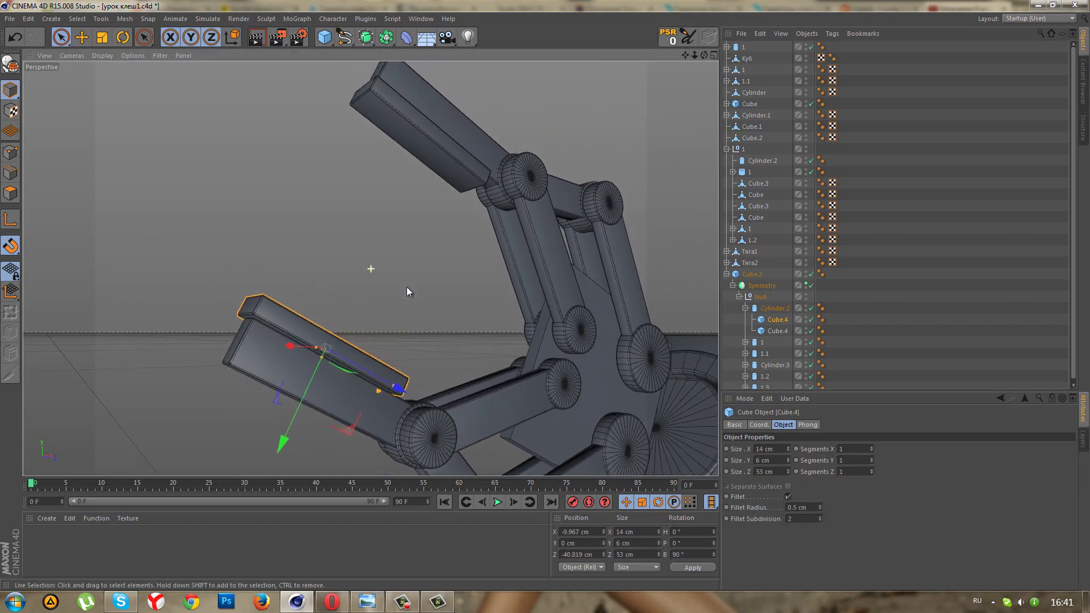
{"action": "mouse_move", "coordinate": [380, 250]}
{"action": "left_mouse_down", "text": "alt"}
{"action": "mouse_move", "coordinate": [365, 352]}
{"action": "mouse_move", "coordinate": [448, 353]}
{"action": "mouse_move", "coordinate": [347, 306]}
{"action": "left_mouse_up", "text": "alt"}
{"action": "mouse_move", "coordinate": [431, 440]}
{"action": "left_mouse_down", "text": "alt"}
{"action": "mouse_move", "coordinate": [482, 413]}
{"action": "mouse_move", "coordinate": [421, 364]}
{"action": "mouse_move", "coordinate": [428, 353]}
{"action": "mouse_move", "coordinate": [454, 425]}
{"action": "mouse_move", "coordinate": [413, 468]}
{"action": "mouse_move", "coordinate": [445, 387]}
{"action": "mouse_move", "coordinate": [474, 378]}
{"action": "mouse_move", "coordinate": [490, 342]}
{"action": "mouse_move", "coordinate": [542, 306]}
{"action": "mouse_move", "coordinate": [450, 300]}
{"action": "mouse_move", "coordinate": [452, 316]}
{"action": "mouse_move", "coordinate": [417, 316]}
{"action": "mouse_move", "coordinate": [450, 334]}
{"action": "left_mouse_up", "text": "alt"}
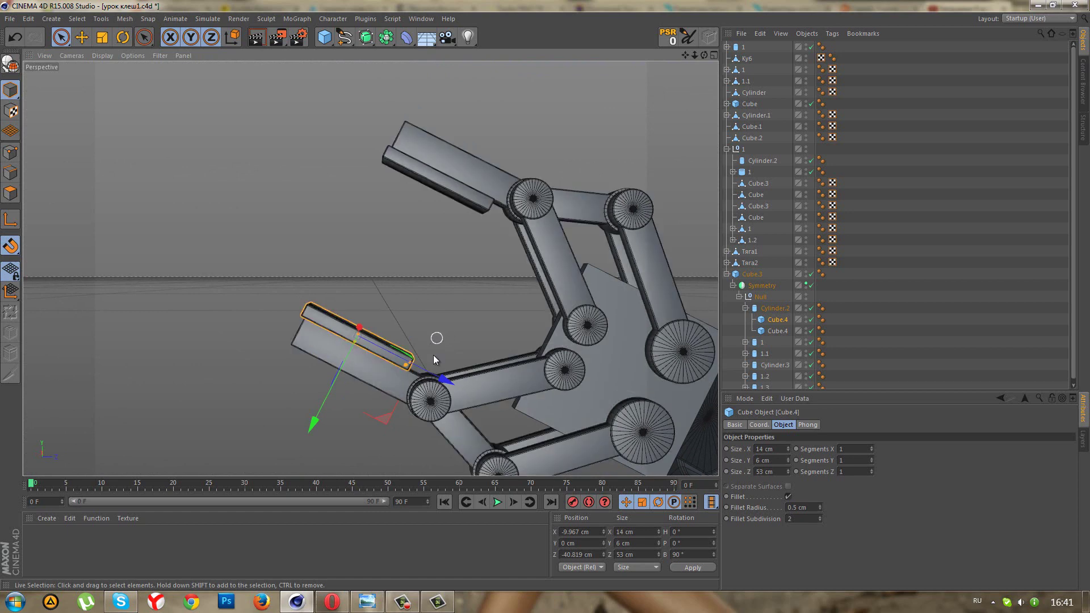
{"action": "scroll", "coordinate": [437, 363], "scroll_direction": "up", "scroll_amount": 3}
{"action": "scroll", "coordinate": [445, 377], "scroll_direction": "up", "scroll_amount": 1}
{"action": "left_click", "coordinate": [788, 470]}
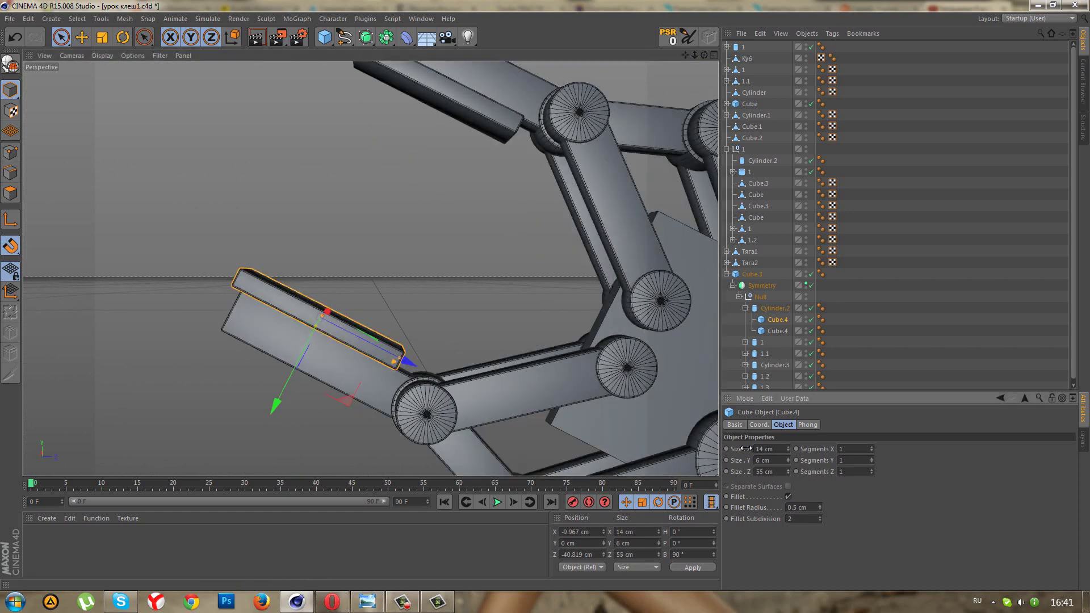
Select the lower Cube.4, remove its fillet and switch to rectangle selection.
{"action": "left_click", "coordinate": [769, 328]}
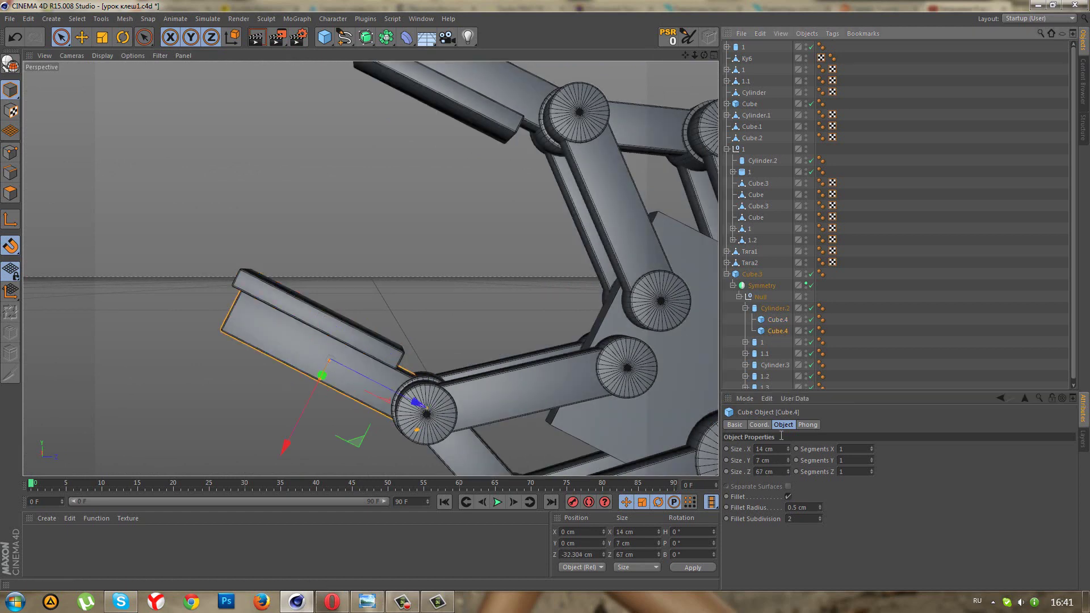
{"action": "left_click", "coordinate": [788, 495]}
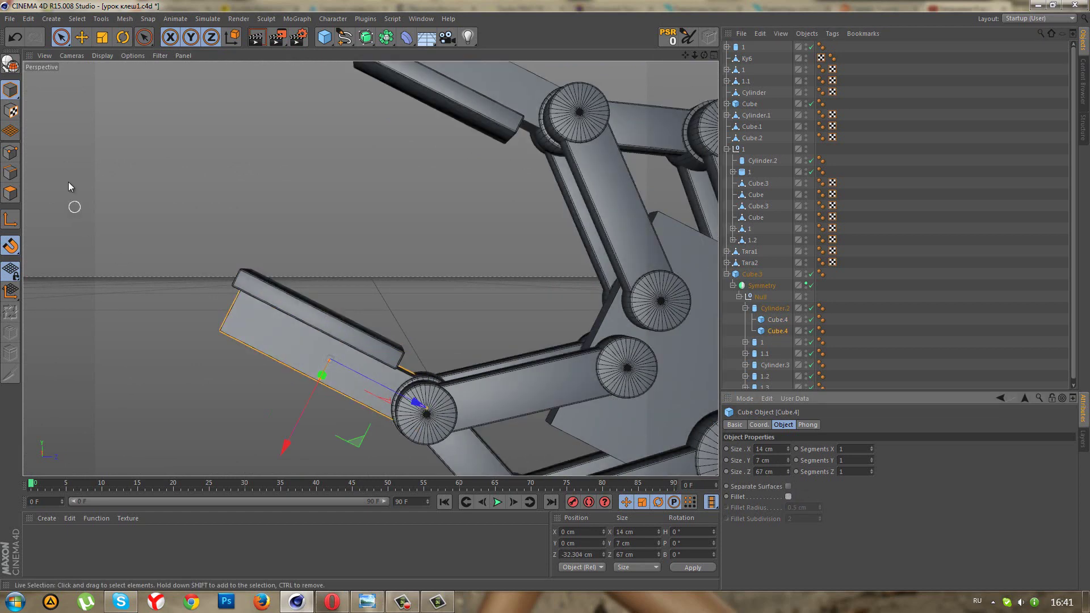
{"action": "left_click", "coordinate": [15, 83]}
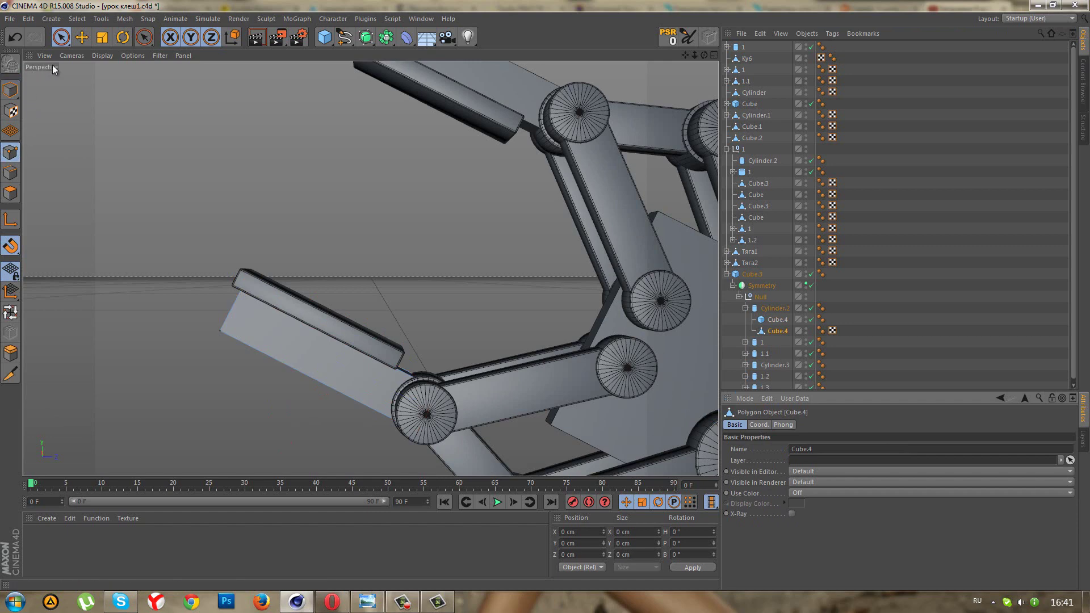
{"action": "left_click", "coordinate": [61, 38]}
{"action": "left_click", "coordinate": [84, 78]}
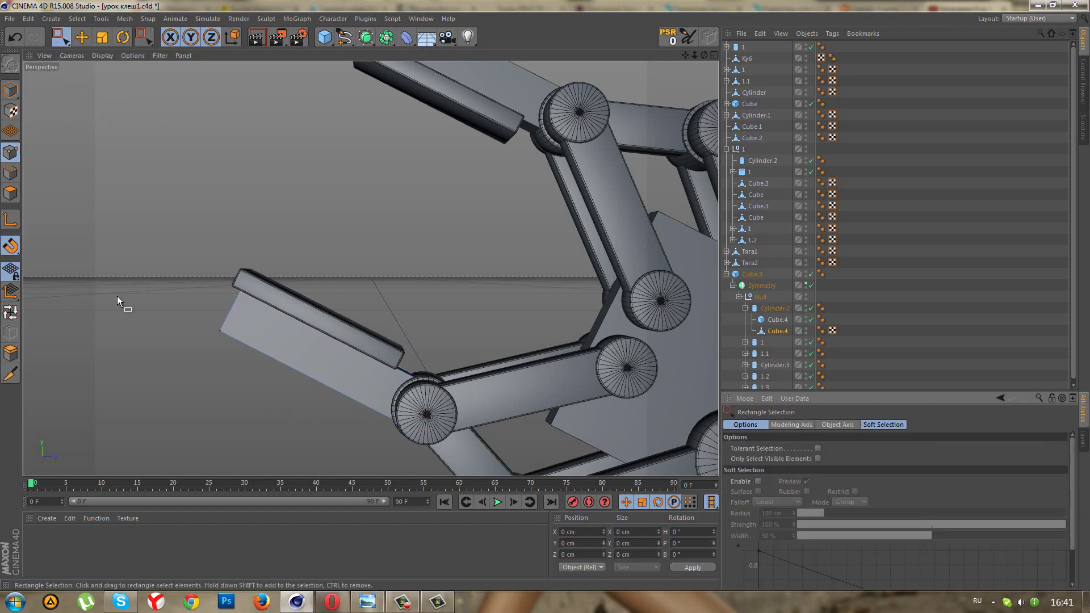
Turn off the lower box's fillet, set Segments Z to 14 and make it editable.
{"action": "scroll", "coordinate": [143, 332], "scroll_direction": "up", "scroll_amount": 3}
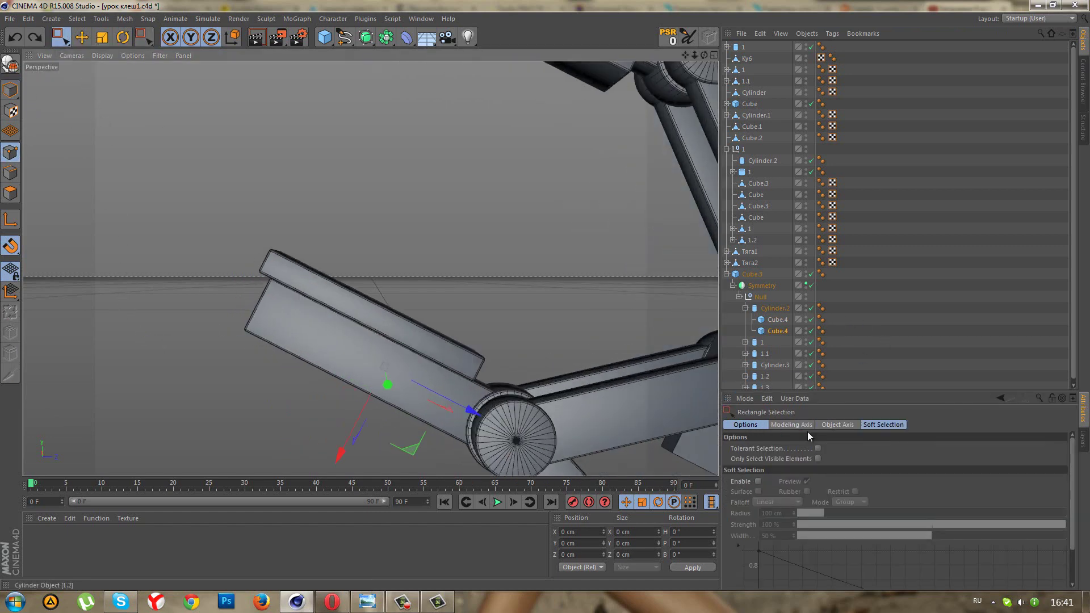
{"action": "left_click", "coordinate": [772, 332]}
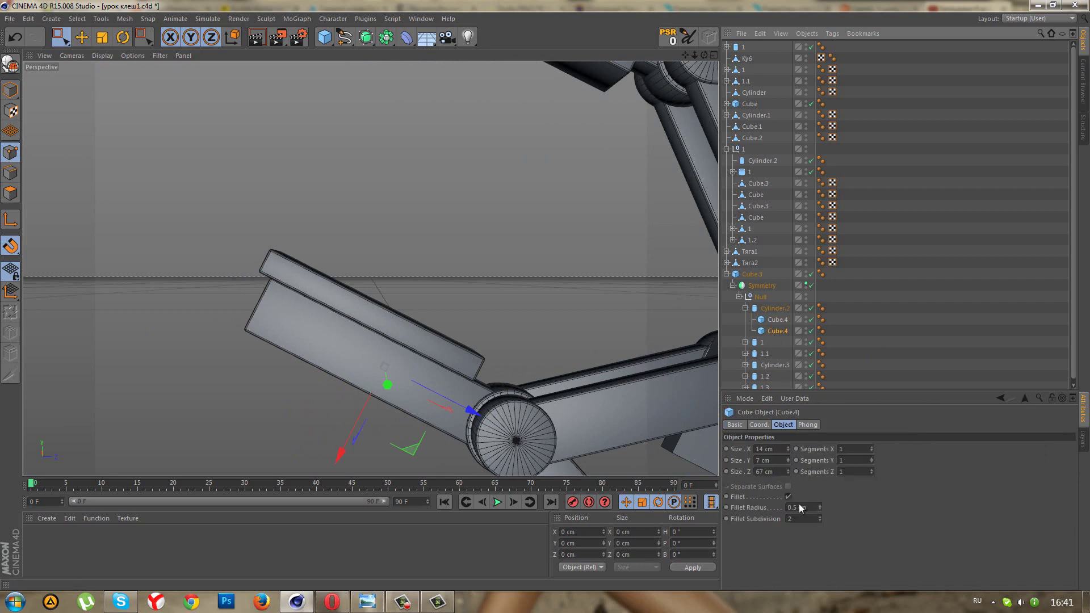
{"action": "left_click", "coordinate": [788, 497]}
{"action": "left_click", "coordinate": [871, 458]}
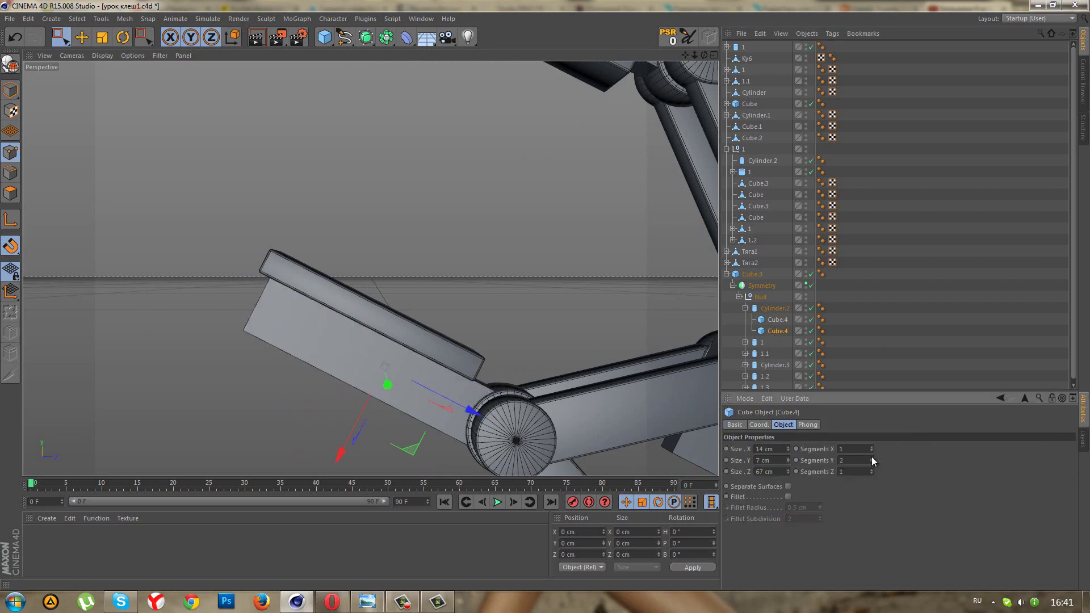
{"action": "key", "text": "ctrl+z"}
{"action": "left_click", "coordinate": [872, 471]}
{"action": "left_click", "coordinate": [872, 470]}
{"action": "left_click", "coordinate": [872, 470]}
{"action": "left_click", "coordinate": [872, 470]}
{"action": "left_click", "coordinate": [11, 63]}
Move the lower box's tip-end points from X 7 cm to -1.224 cm, then view it side-on.
{"action": "left_click_drag", "start_coordinate": [219, 307], "coordinate": [292, 362]}
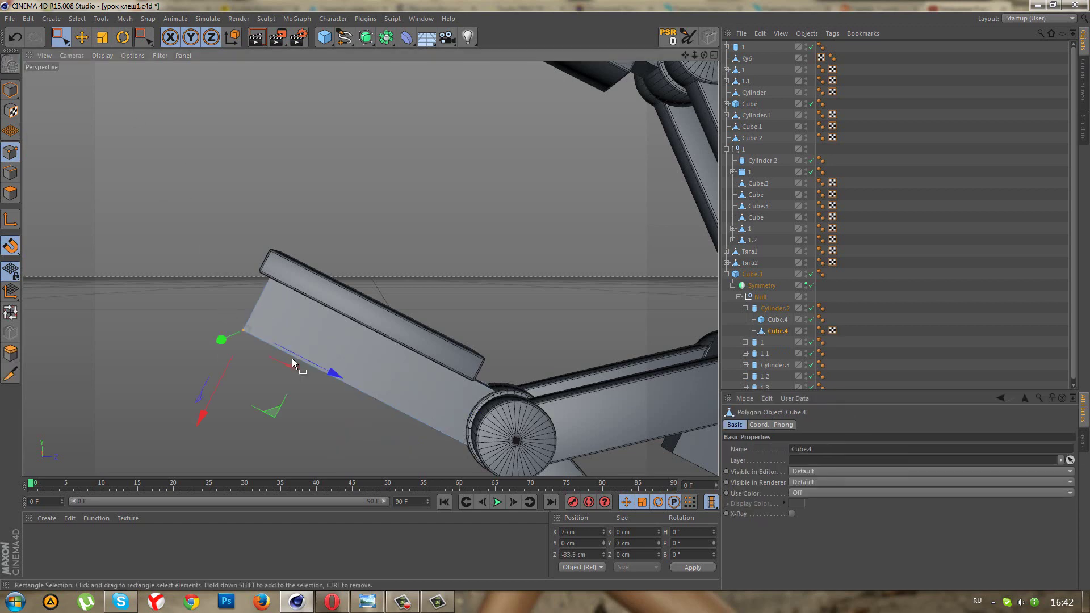
{"action": "mouse_move", "coordinate": [207, 419]}
{"action": "left_mouse_down"}
{"action": "mouse_move", "coordinate": [237, 400]}
{"action": "mouse_move", "coordinate": [309, 417]}
{"action": "mouse_move", "coordinate": [437, 353]}
{"action": "mouse_move", "coordinate": [342, 321]}
{"action": "mouse_move", "coordinate": [339, 365]}
{"action": "mouse_move", "coordinate": [322, 394]}
{"action": "mouse_move", "coordinate": [446, 399]}
{"action": "mouse_move", "coordinate": [454, 418]}
{"action": "left_mouse_up"}
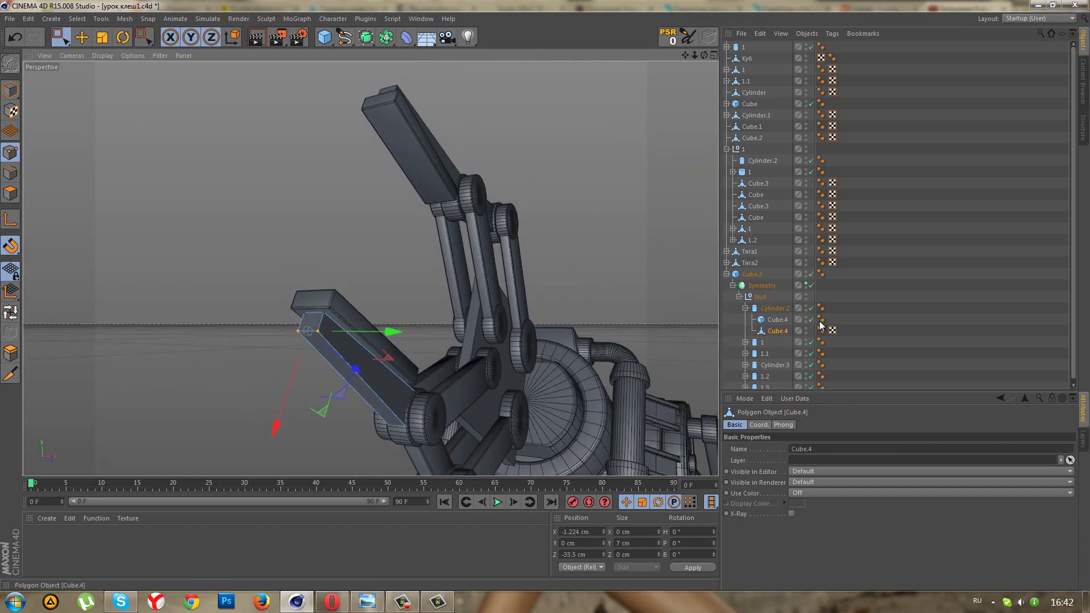
{"action": "scroll", "coordinate": [386, 382], "scroll_direction": "up", "scroll_amount": 3}
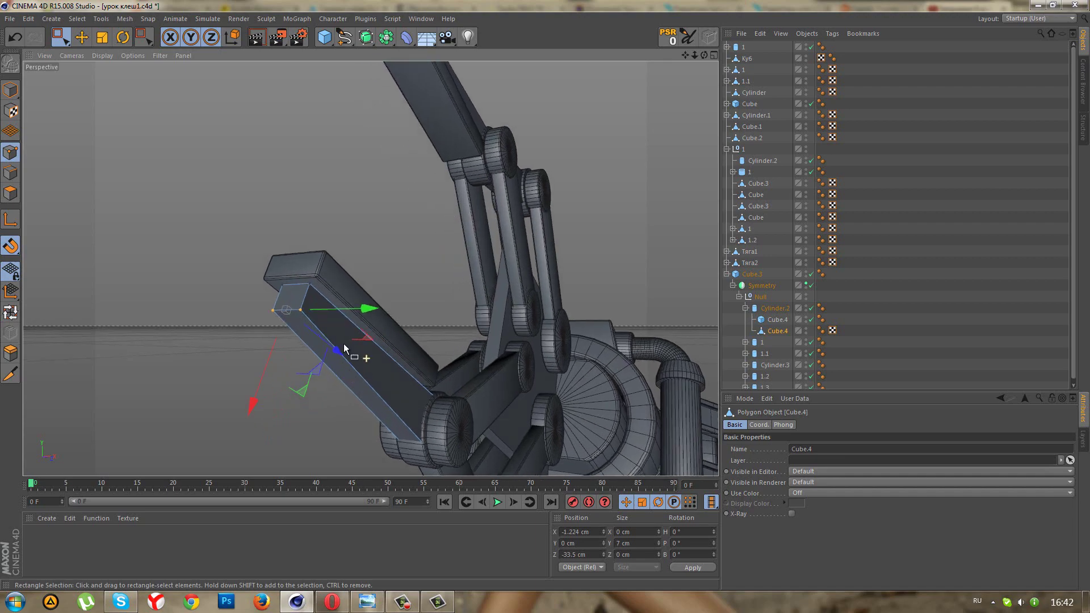
{"action": "scroll", "coordinate": [357, 353], "scroll_direction": "up", "scroll_amount": 3}
{"action": "mouse_move", "coordinate": [252, 255]}
{"action": "left_mouse_down", "text": "alt"}
{"action": "mouse_move", "coordinate": [231, 178]}
{"action": "mouse_move", "coordinate": [239, 89]}
{"action": "mouse_move", "coordinate": [190, 160]}
{"action": "mouse_move", "coordinate": [207, 342]}
{"action": "mouse_move", "coordinate": [309, 355]}
{"action": "left_mouse_up", "text": "alt"}
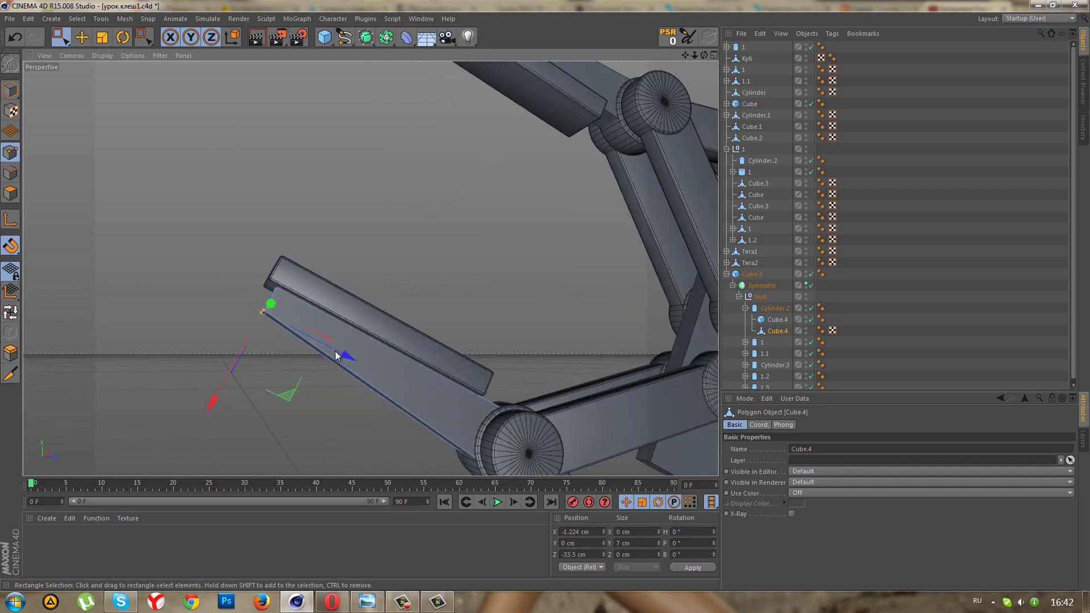
Make the upper Cube.4 plate editable and select its tip-end points.
{"action": "left_click", "coordinate": [783, 322]}
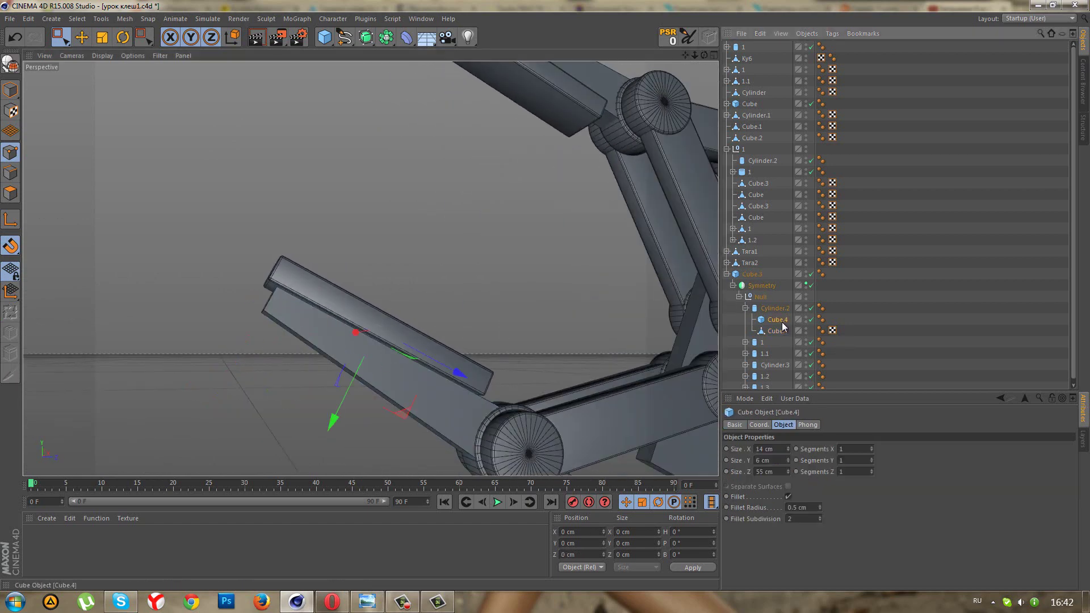
{"action": "scroll", "coordinate": [522, 344], "scroll_direction": "down", "scroll_amount": 1}
{"action": "mouse_move", "coordinate": [522, 344]}
{"action": "left_mouse_down", "text": "alt"}
{"action": "mouse_move", "coordinate": [510, 340]}
{"action": "mouse_move", "coordinate": [568, 399]}
{"action": "mouse_move", "coordinate": [484, 409]}
{"action": "mouse_move", "coordinate": [59, 91]}
{"action": "left_mouse_up", "text": "alt"}
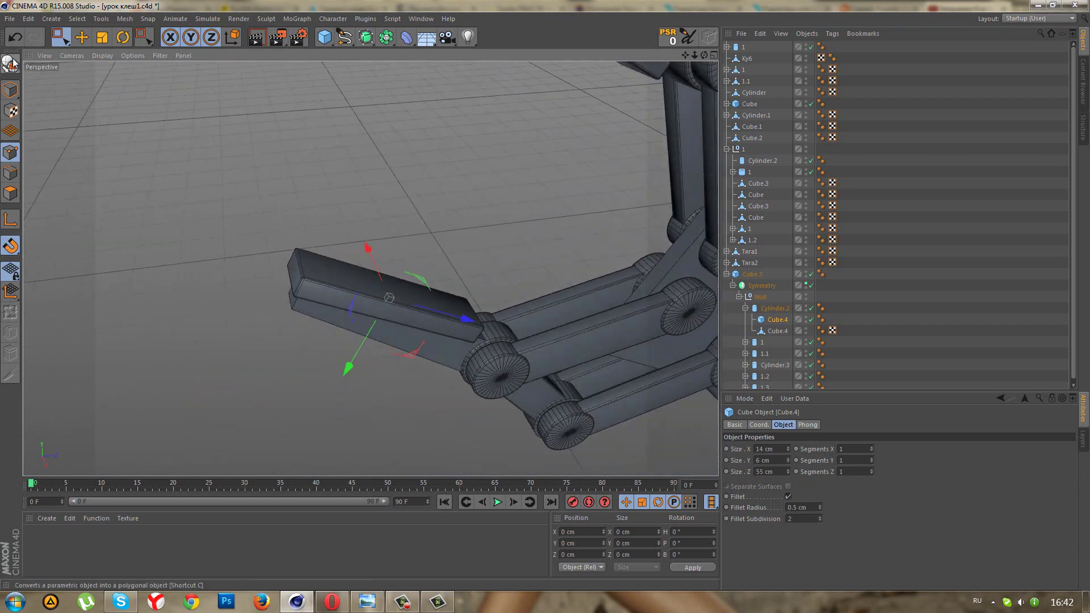
{"action": "left_click", "coordinate": [11, 62]}
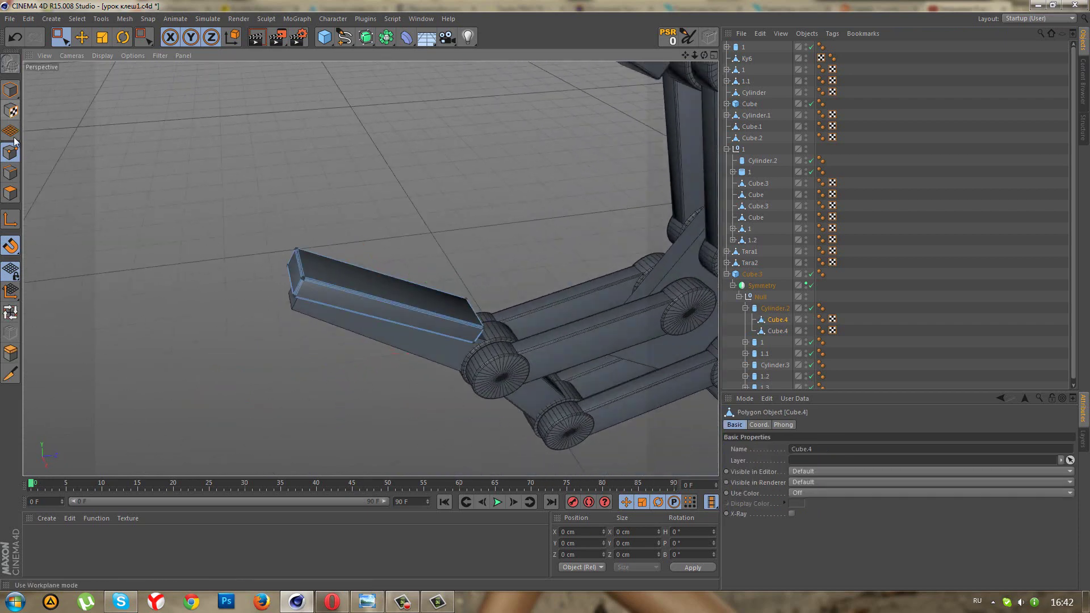
{"action": "left_click", "coordinate": [12, 156]}
{"action": "left_click_drag", "start_coordinate": [150, 165], "coordinate": [345, 349]}
{"action": "scroll", "coordinate": [353, 336], "scroll_direction": "up", "scroll_amount": 2}
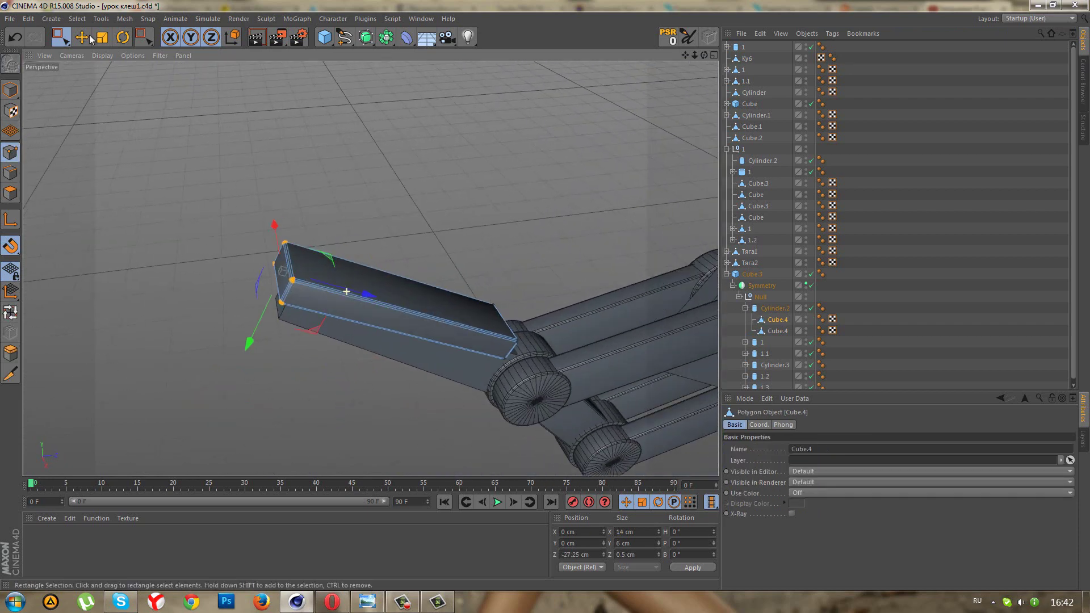
Scale the plate's tip points to about 70%, then reselect the lower box in the enlarged Right view.
{"action": "left_click", "coordinate": [99, 43]}
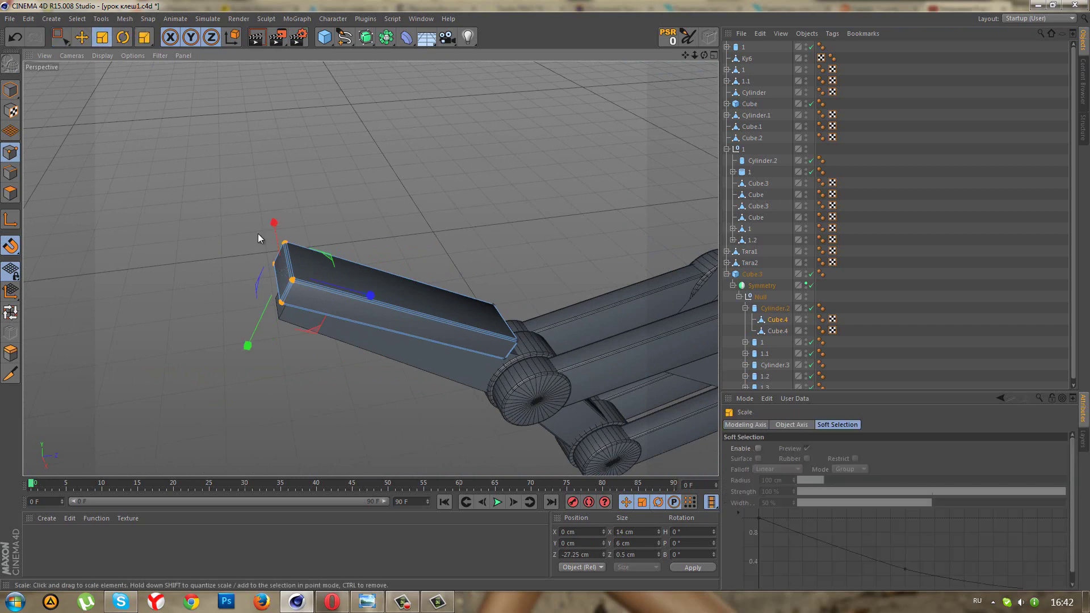
{"action": "mouse_move", "coordinate": [278, 226]}
{"action": "left_mouse_down"}
{"action": "mouse_move", "coordinate": [287, 241]}
{"action": "mouse_move", "coordinate": [315, 66]}
{"action": "mouse_move", "coordinate": [299, 155]}
{"action": "mouse_move", "coordinate": [275, 88]}
{"action": "mouse_move", "coordinate": [251, 102]}
{"action": "mouse_move", "coordinate": [251, 188]}
{"action": "mouse_move", "coordinate": [339, 199]}
{"action": "mouse_move", "coordinate": [345, 163]}
{"action": "mouse_move", "coordinate": [332, 156]}
{"action": "mouse_move", "coordinate": [319, 169]}
{"action": "left_mouse_up"}
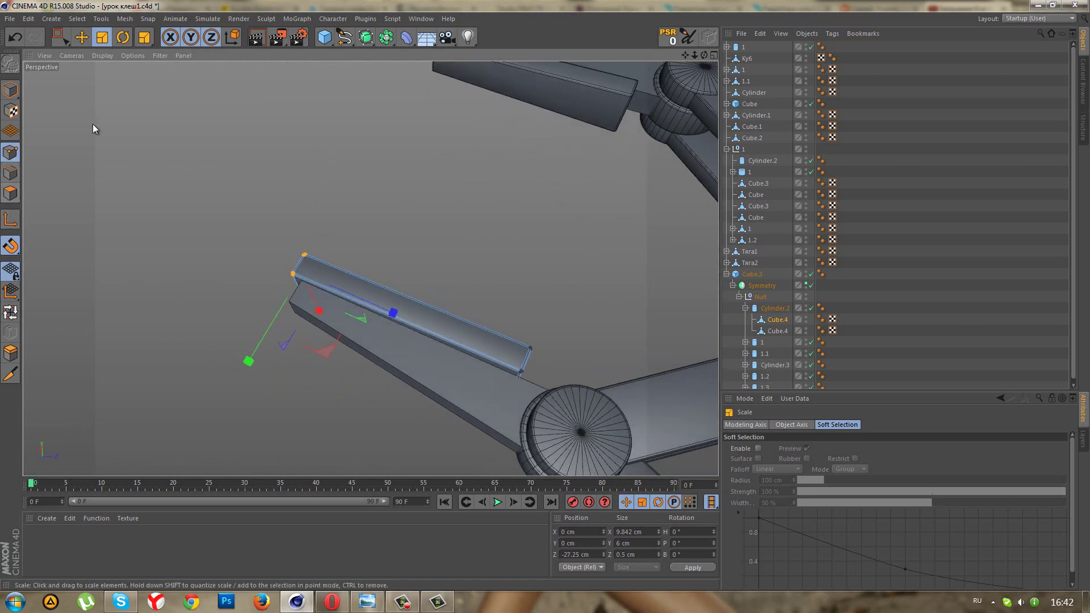
{"action": "left_click", "coordinate": [777, 331]}
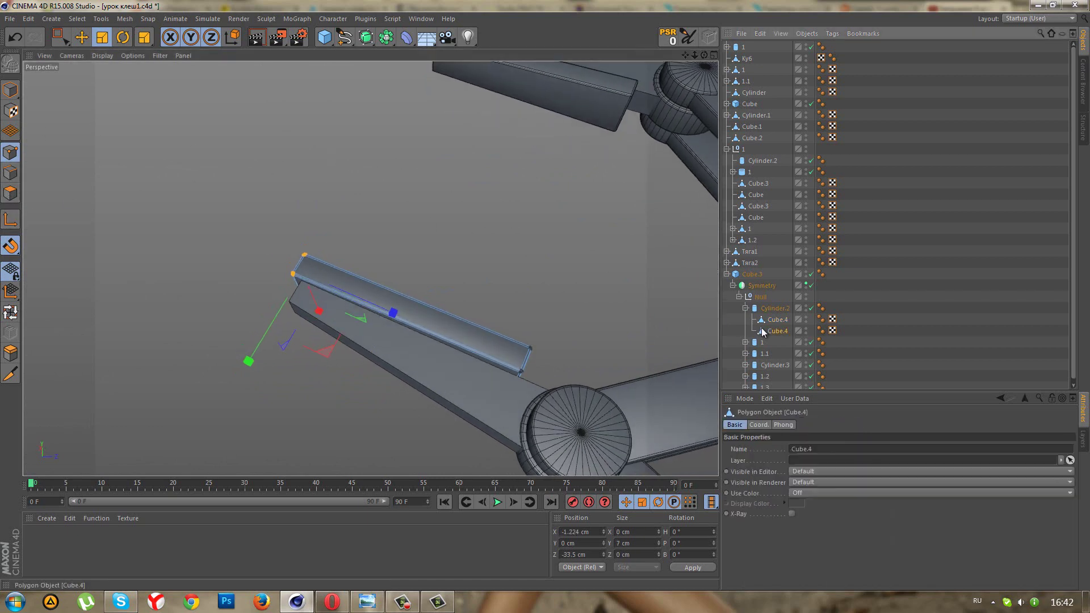
{"action": "middle_click", "coordinate": [462, 336]}
{"action": "middle_click", "coordinate": [324, 376]}
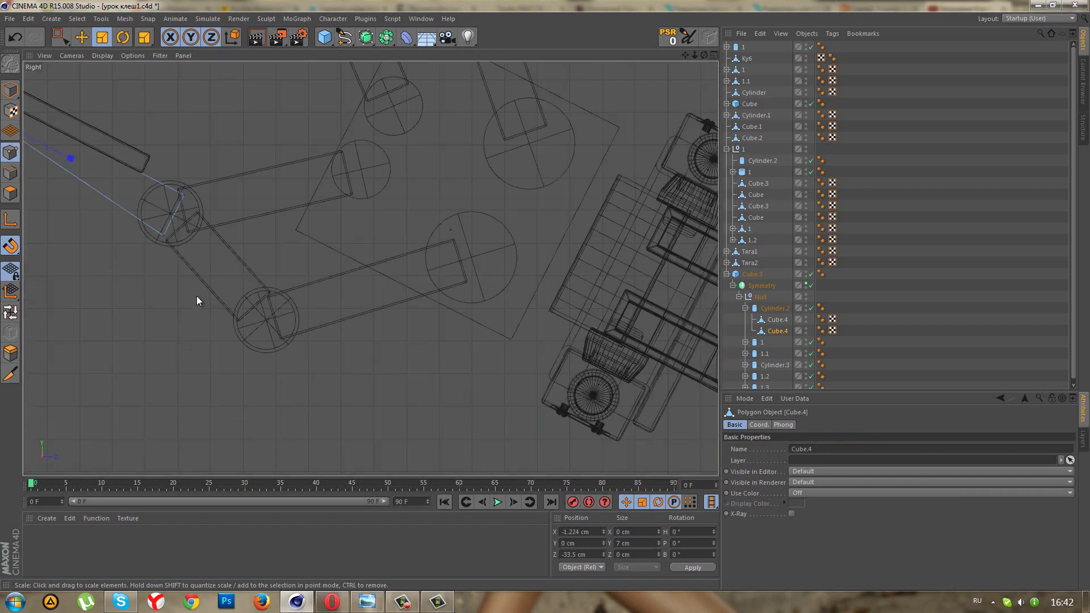
Frame the fingertip boxes and activate the Knife tool in Loop mode.
{"action": "middle_click_drag", "start_coordinate": [204, 265], "coordinate": [328, 276], "text": "alt"}
{"action": "scroll", "coordinate": [328, 276], "scroll_direction": "up", "scroll_amount": 3}
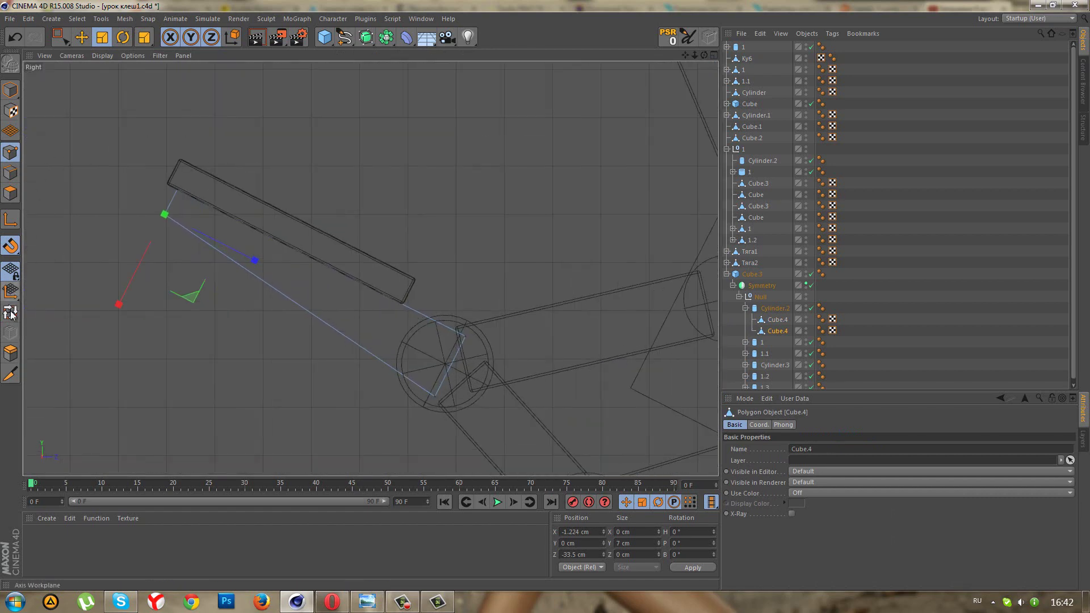
{"action": "left_click", "coordinate": [11, 374]}
{"action": "left_click", "coordinate": [767, 439]}
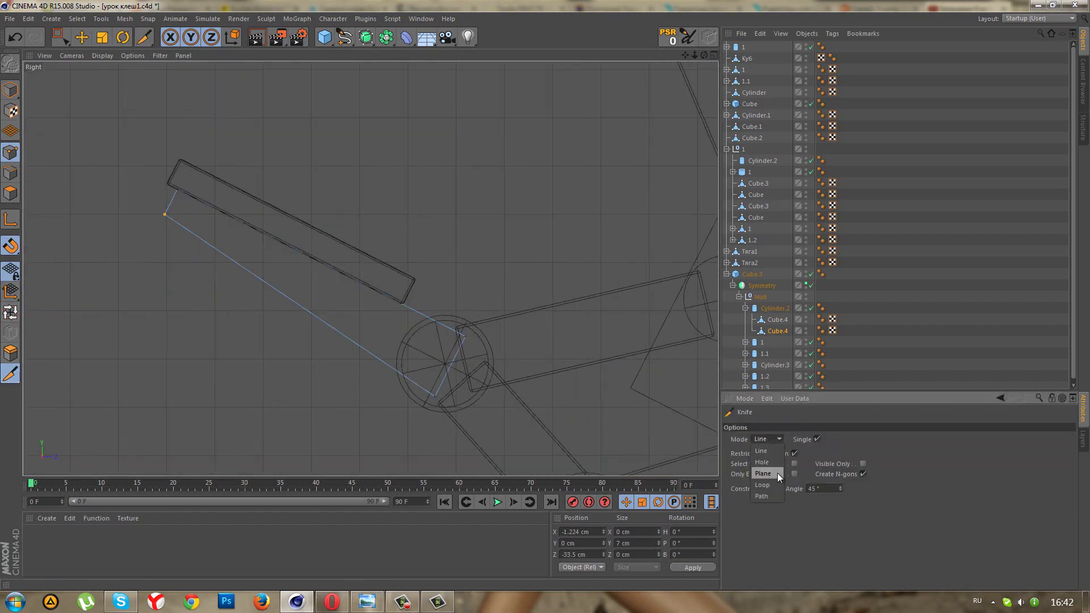
{"action": "left_click", "coordinate": [763, 485]}
{"action": "scroll", "coordinate": [73, 163], "scroll_direction": "up", "scroll_amount": 2}
{"action": "scroll", "coordinate": [72, 163], "scroll_direction": "up", "scroll_amount": 2}
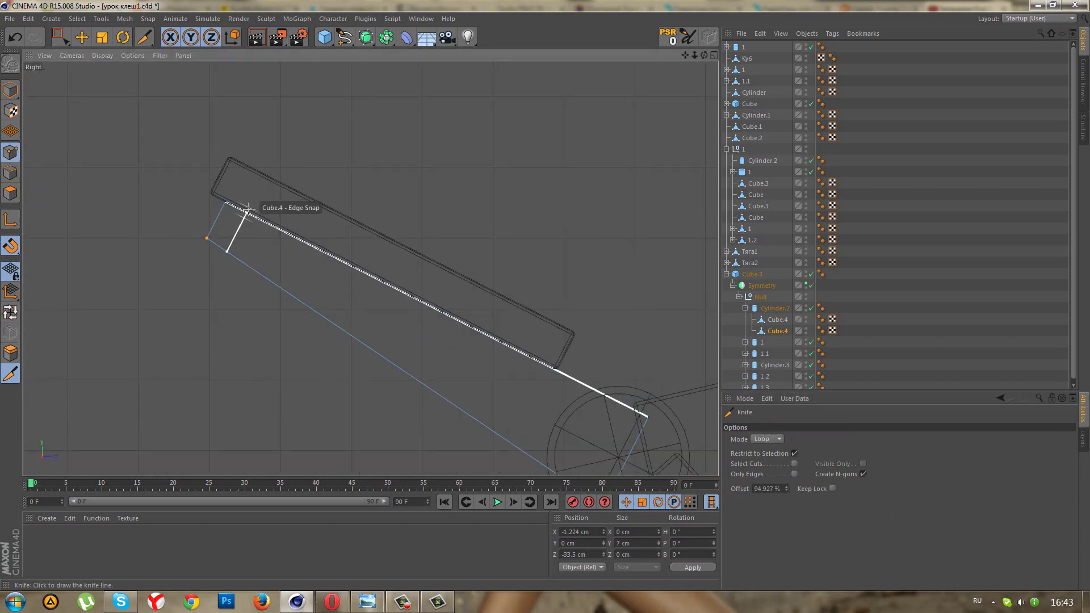
Add thirteen evenly spaced loop cuts along the whole fingertip strip.
{"action": "left_click", "coordinate": [247, 209]}
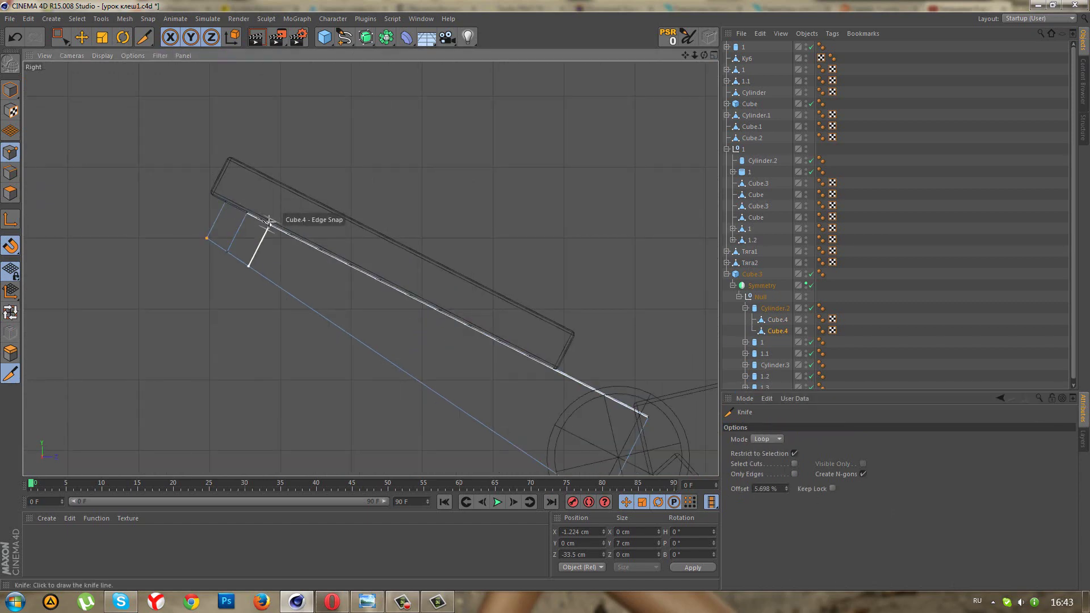
{"action": "left_click", "coordinate": [268, 222]}
{"action": "left_click", "coordinate": [290, 234]}
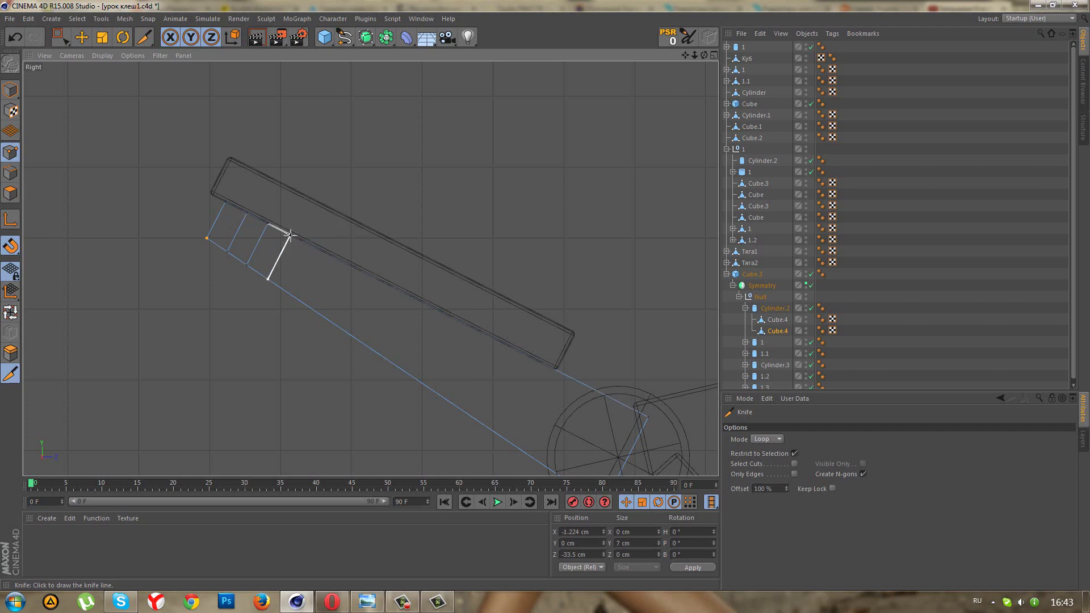
{"action": "left_click", "coordinate": [313, 245]}
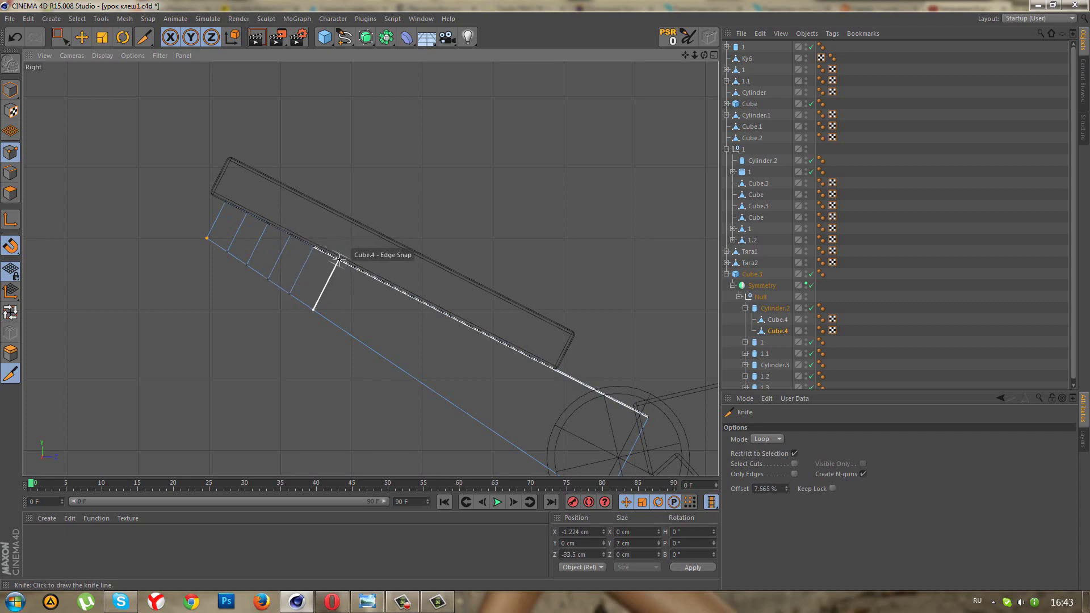
{"action": "left_click", "coordinate": [339, 260]}
{"action": "left_click", "coordinate": [364, 273]}
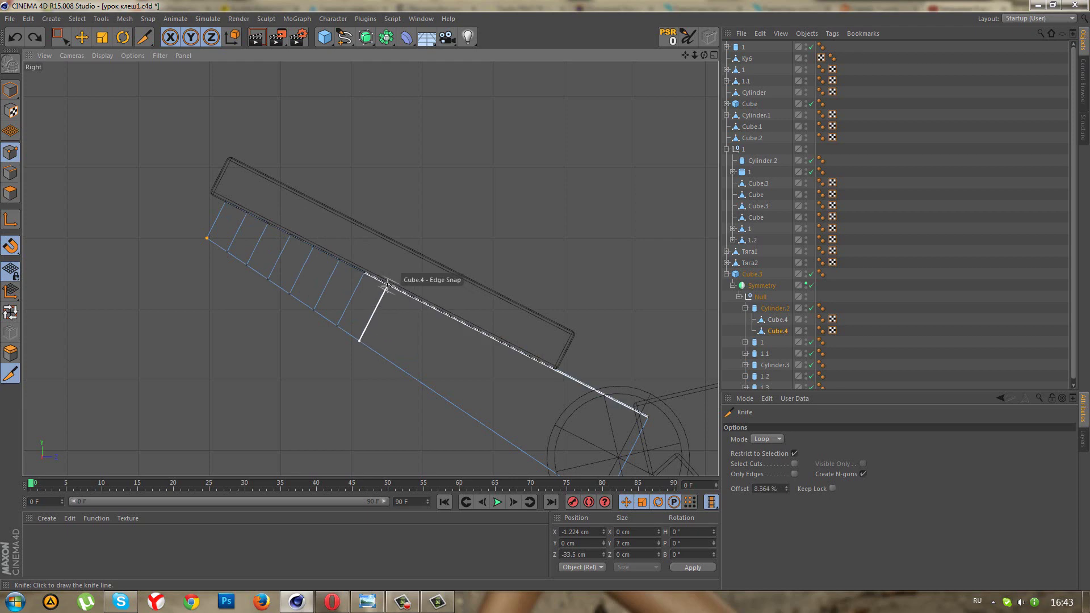
{"action": "left_click", "coordinate": [387, 284]}
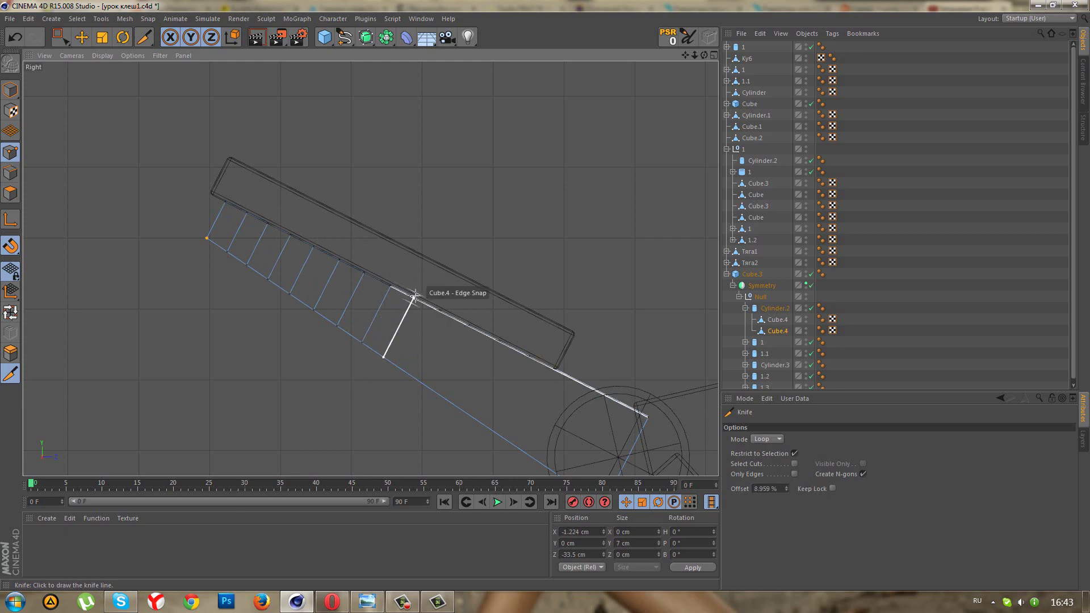
{"action": "left_click", "coordinate": [416, 295]}
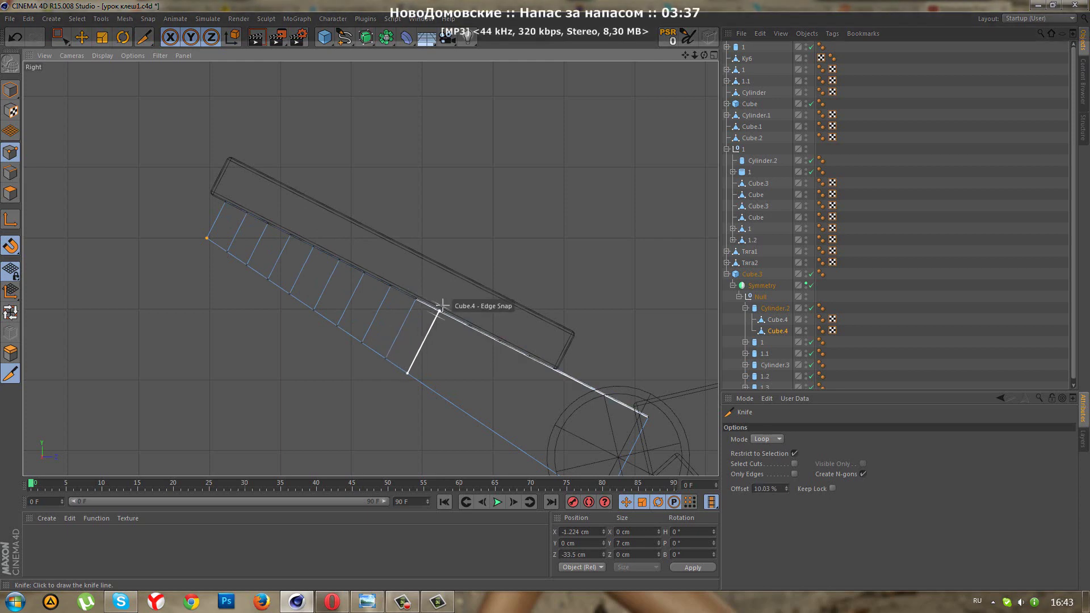
{"action": "left_click", "coordinate": [442, 310]}
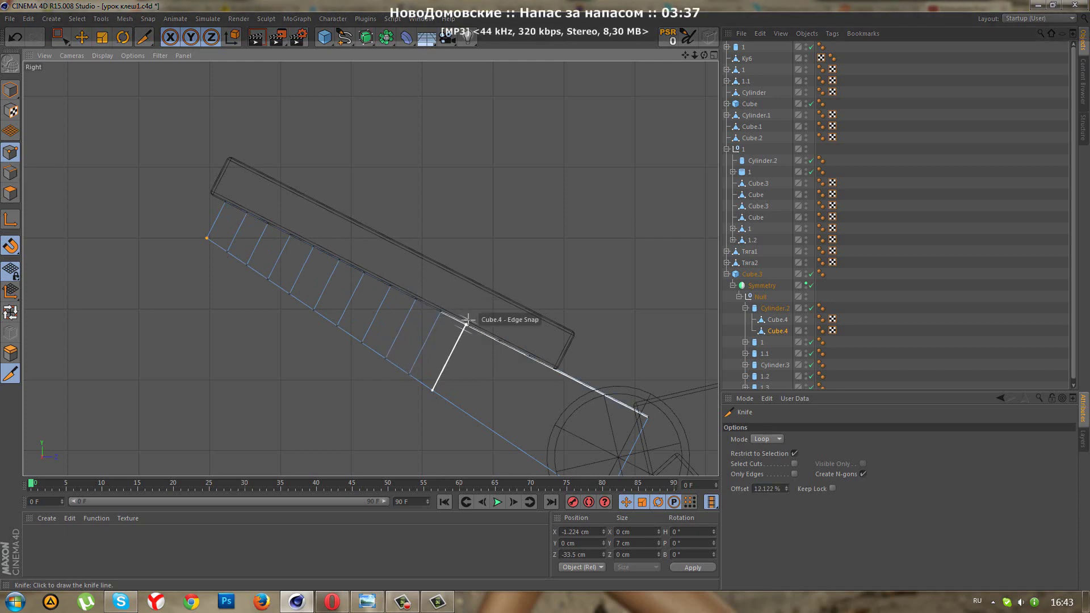
{"action": "left_click", "coordinate": [467, 321]}
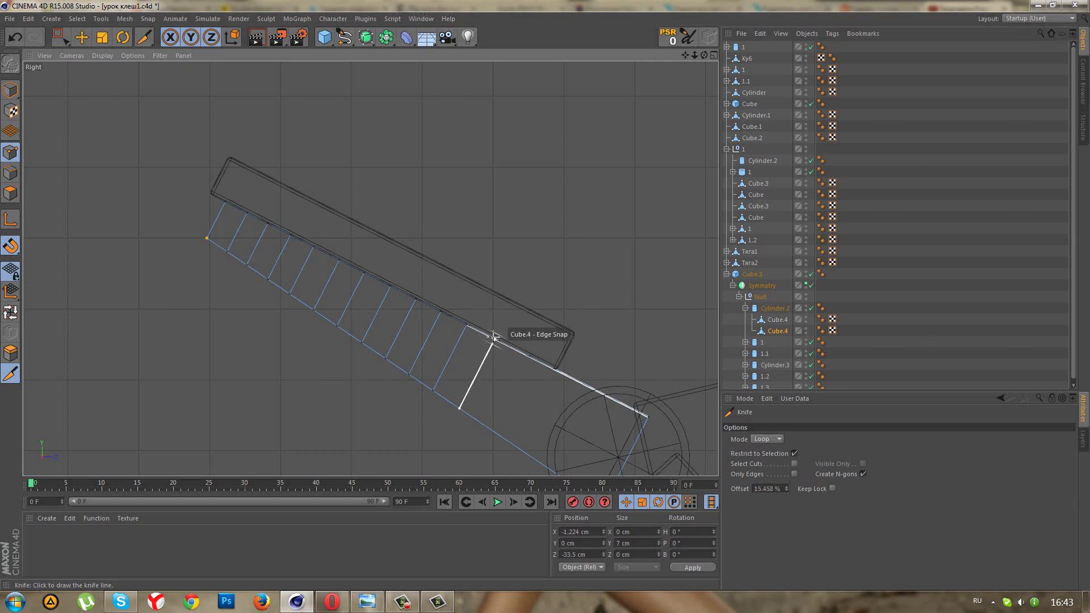
{"action": "left_click", "coordinate": [494, 337]}
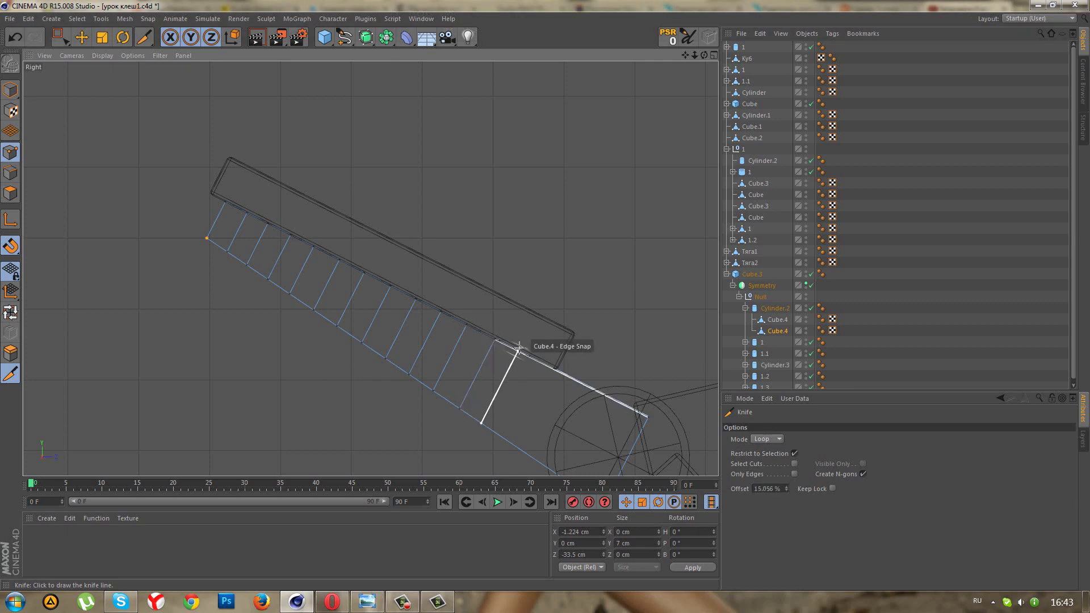
{"action": "left_click", "coordinate": [523, 349]}
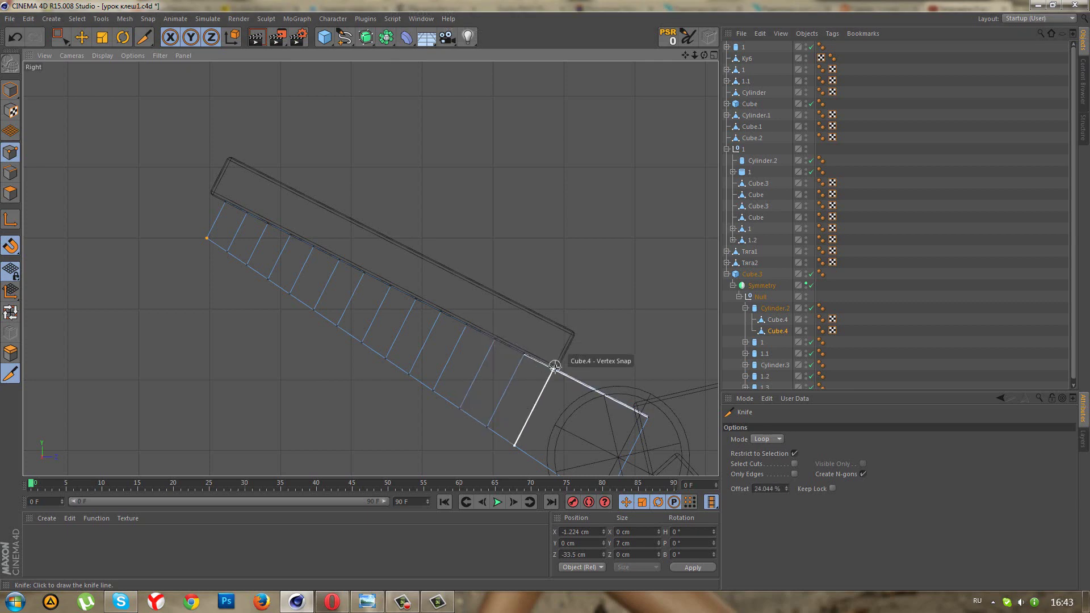
{"action": "left_click", "coordinate": [579, 383]}
{"action": "scroll", "coordinate": [463, 327], "scroll_direction": "down", "scroll_amount": 1}
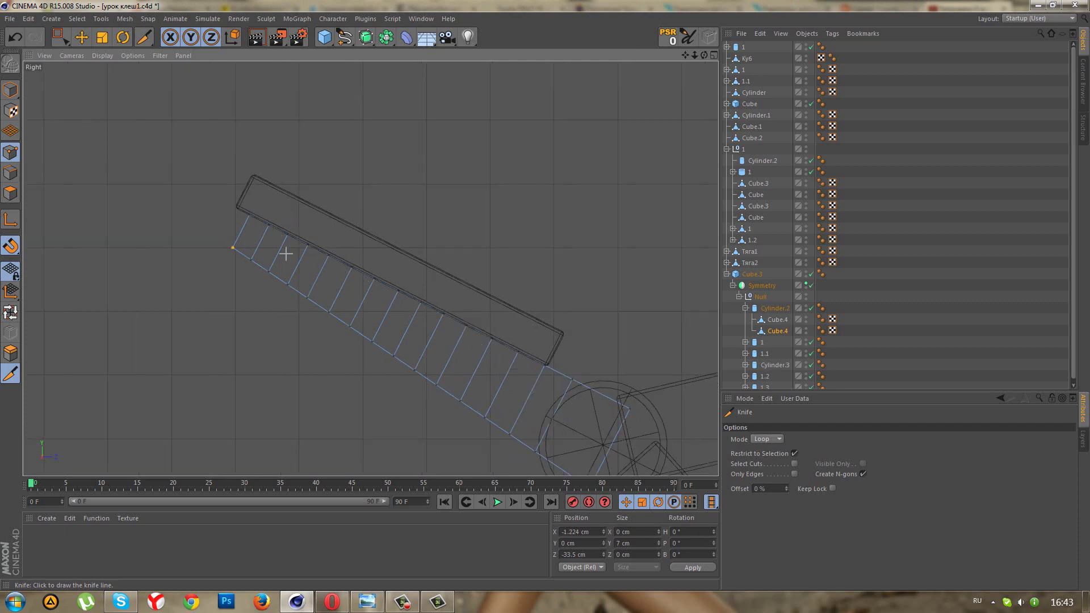
In Polygon mode, select every other face along the strip, including hidden faces.
{"action": "left_click", "coordinate": [11, 193]}
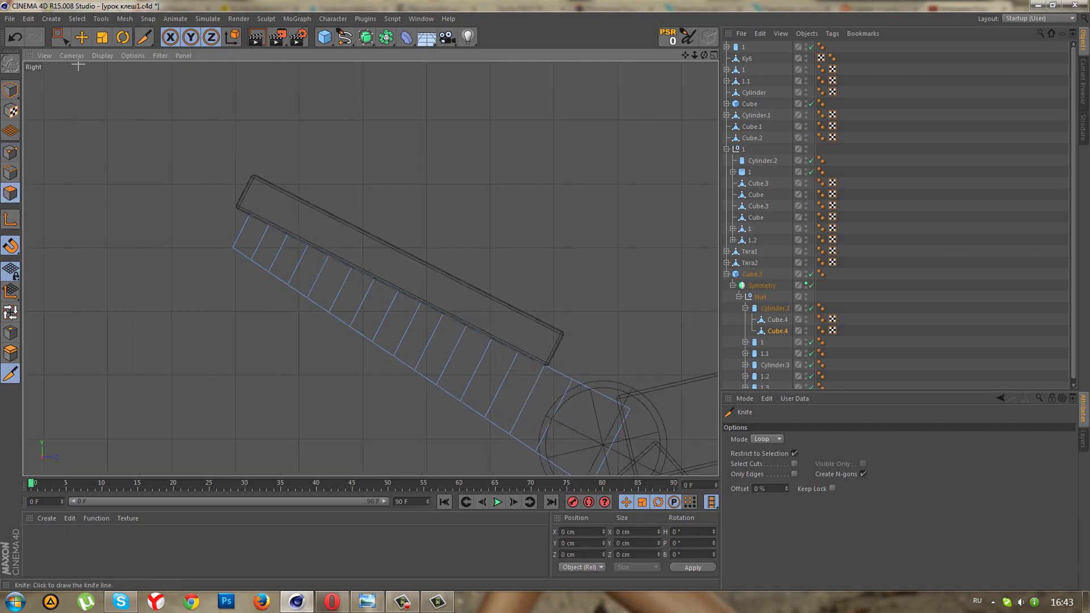
{"action": "left_click", "coordinate": [59, 42]}
{"action": "left_click", "coordinate": [102, 50]}
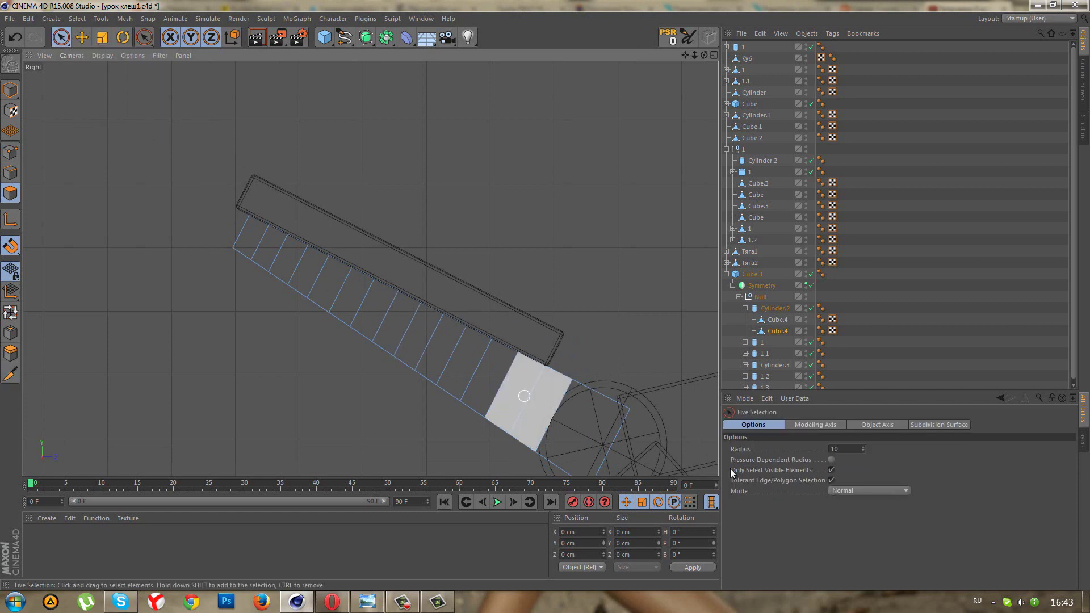
{"action": "left_click", "coordinate": [831, 470]}
{"action": "left_click", "coordinate": [249, 230]}
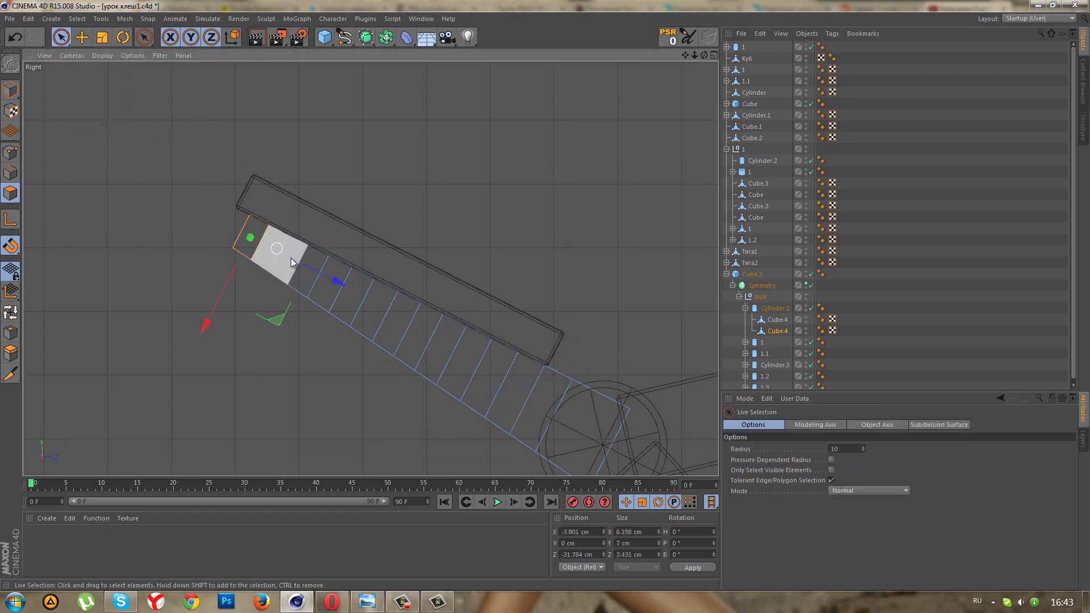
{"action": "left_click", "coordinate": [291, 252], "text": "shift"}
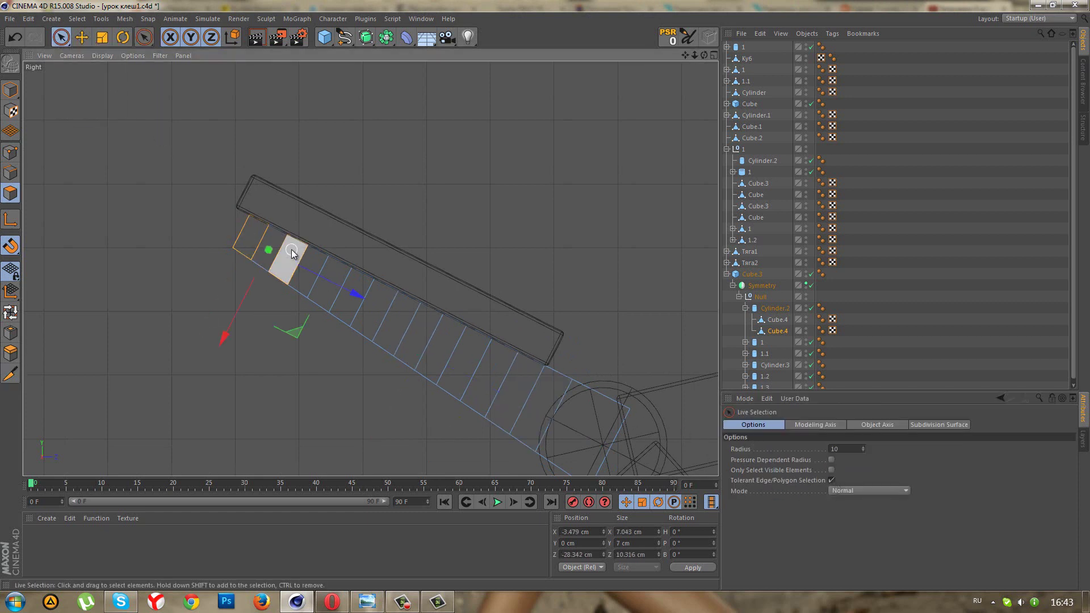
{"action": "left_click", "coordinate": [335, 276], "text": "shift"}
{"action": "left_click", "coordinate": [402, 314], "text": "shift"}
{"action": "left_click", "coordinate": [432, 327], "text": "shift"}
{"action": "left_click", "coordinate": [455, 338], "text": "shift"}
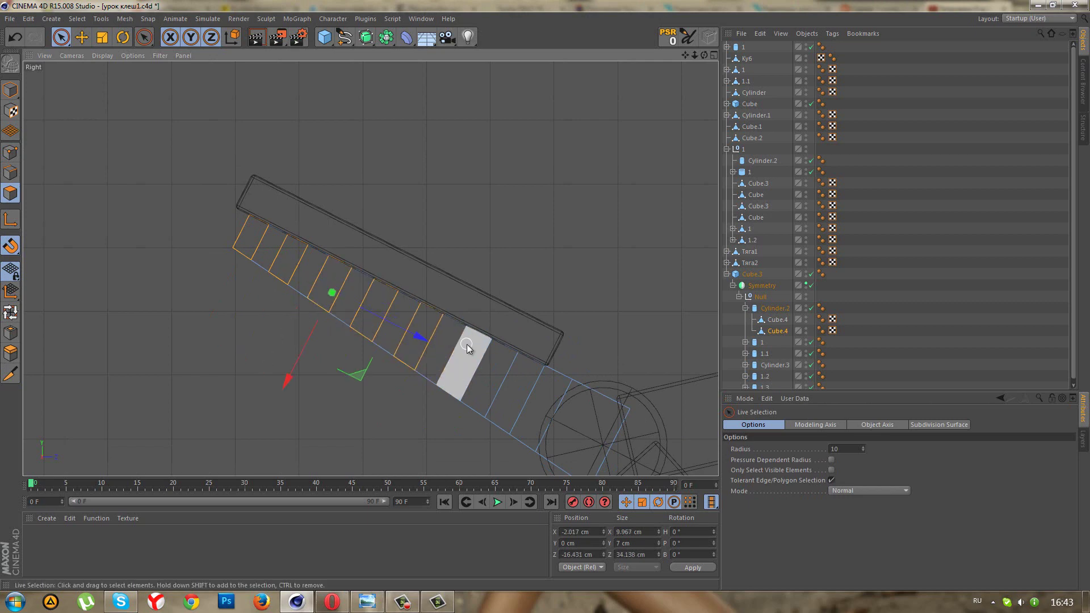
{"action": "left_click", "coordinate": [502, 359], "text": "shift"}
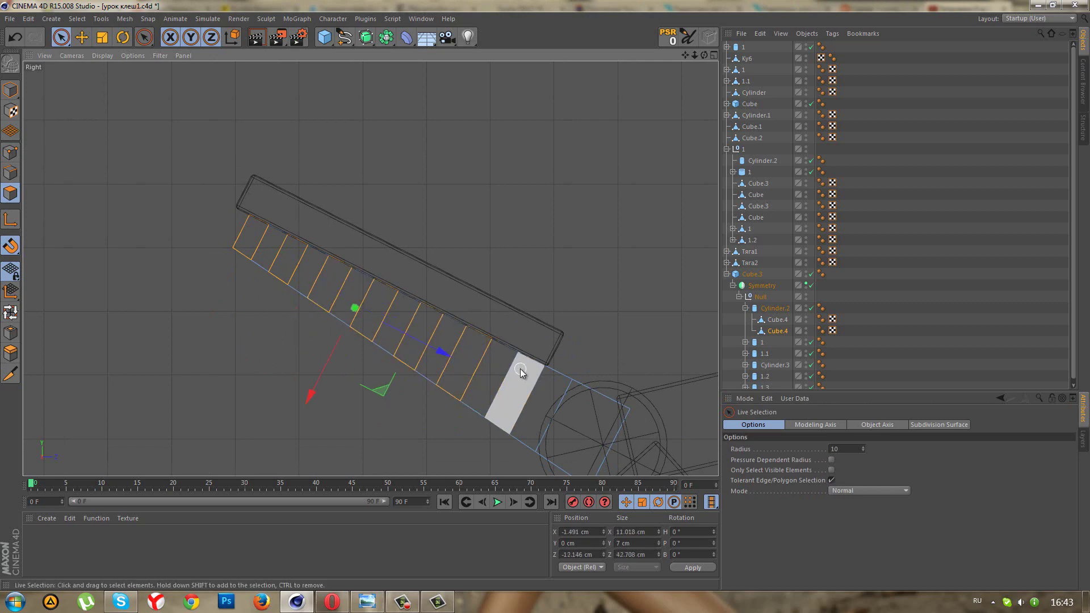
Extrude the selected faces about 2.81 cm outward to form gripping teeth.
{"action": "middle_click", "coordinate": [360, 238]}
{"action": "middle_click", "coordinate": [215, 163]}
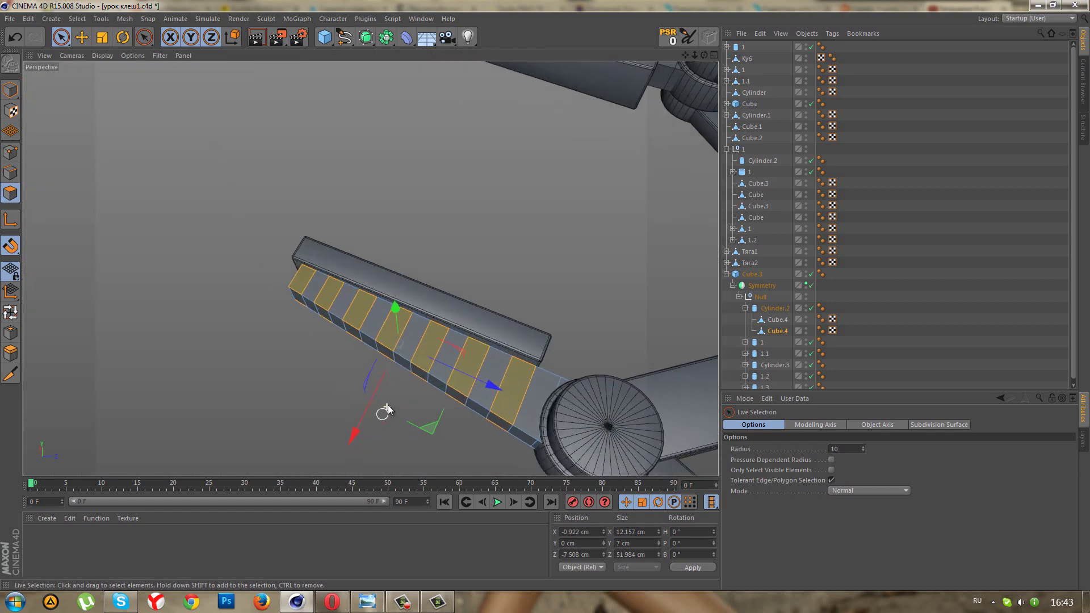
{"action": "left_click_drag", "start_coordinate": [377, 424], "coordinate": [450, 407], "text": "alt"}
{"action": "scroll", "coordinate": [451, 407], "scroll_direction": "up", "scroll_amount": 3}
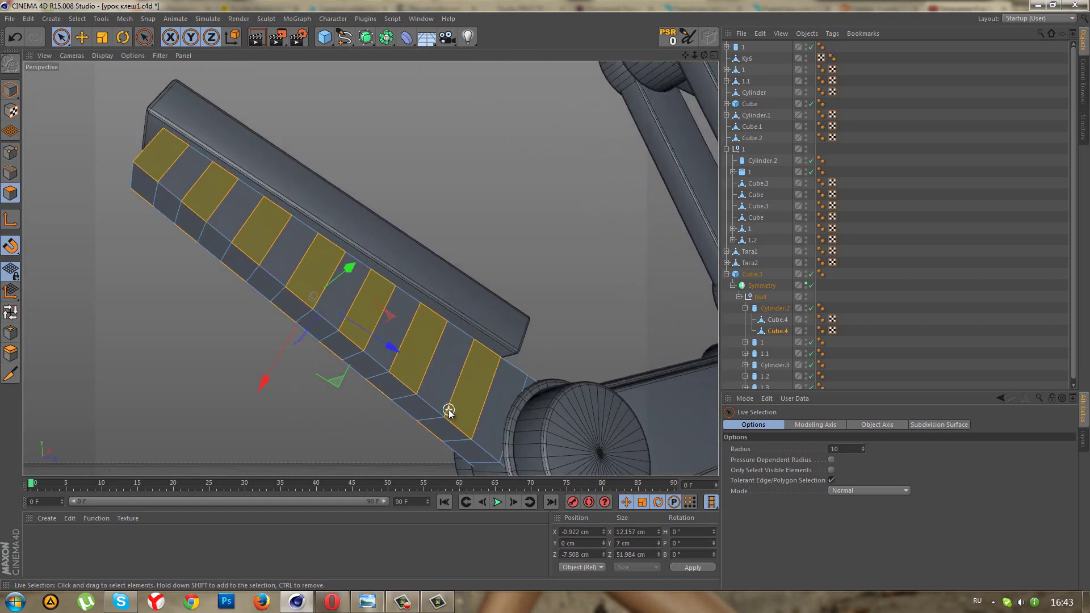
{"action": "scroll", "coordinate": [449, 409], "scroll_direction": "up", "scroll_amount": 2}
{"action": "right_click", "coordinate": [448, 412]}
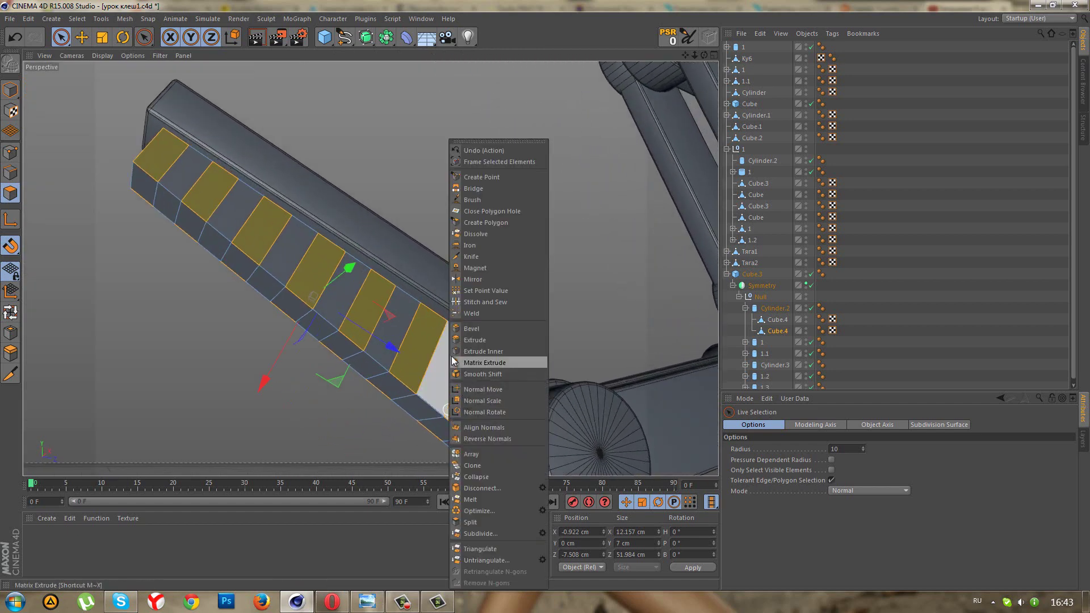
{"action": "left_click", "coordinate": [482, 339]}
{"action": "left_click_drag", "start_coordinate": [546, 295], "coordinate": [546, 295]}
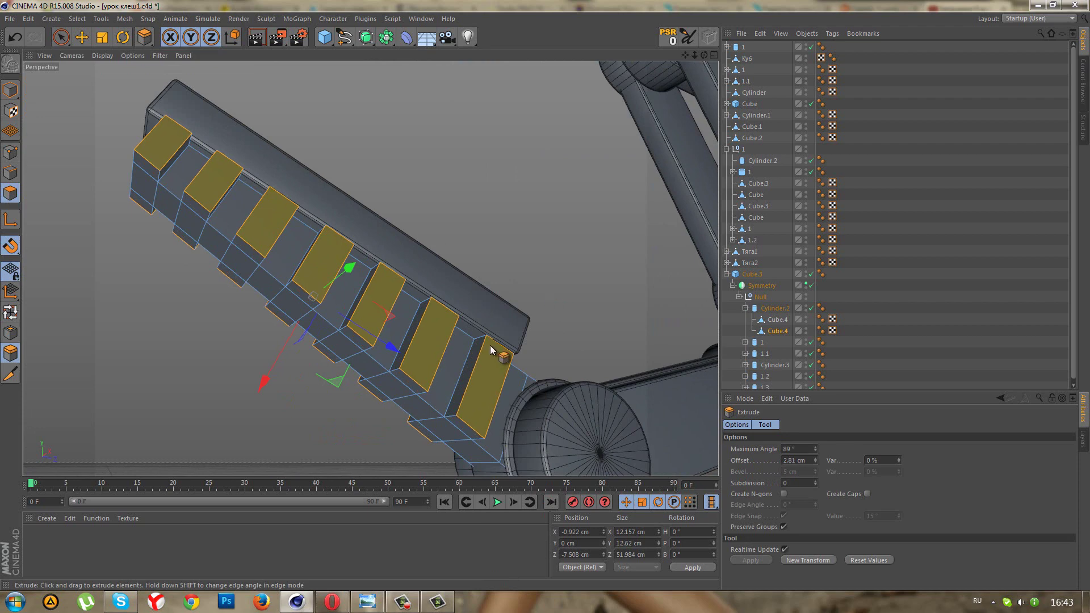
{"action": "mouse_move", "coordinate": [389, 330]}
{"action": "left_mouse_down", "text": "alt"}
{"action": "mouse_move", "coordinate": [396, 335]}
{"action": "mouse_move", "coordinate": [153, 280]}
{"action": "mouse_move", "coordinate": [200, 161]}
{"action": "left_mouse_up", "text": "alt"}
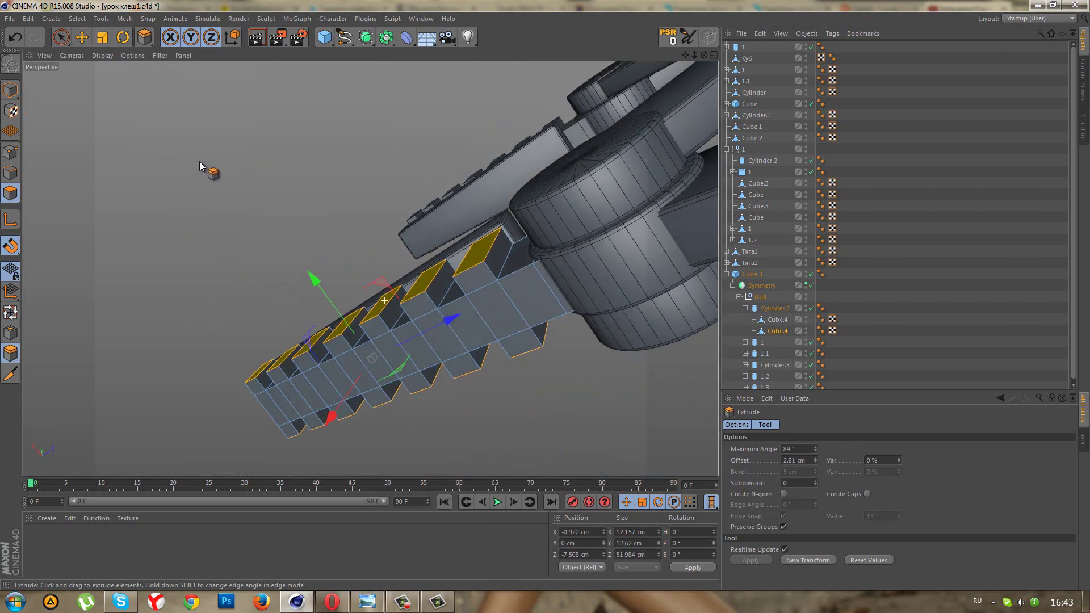
{"action": "left_click", "coordinate": [17, 173]}
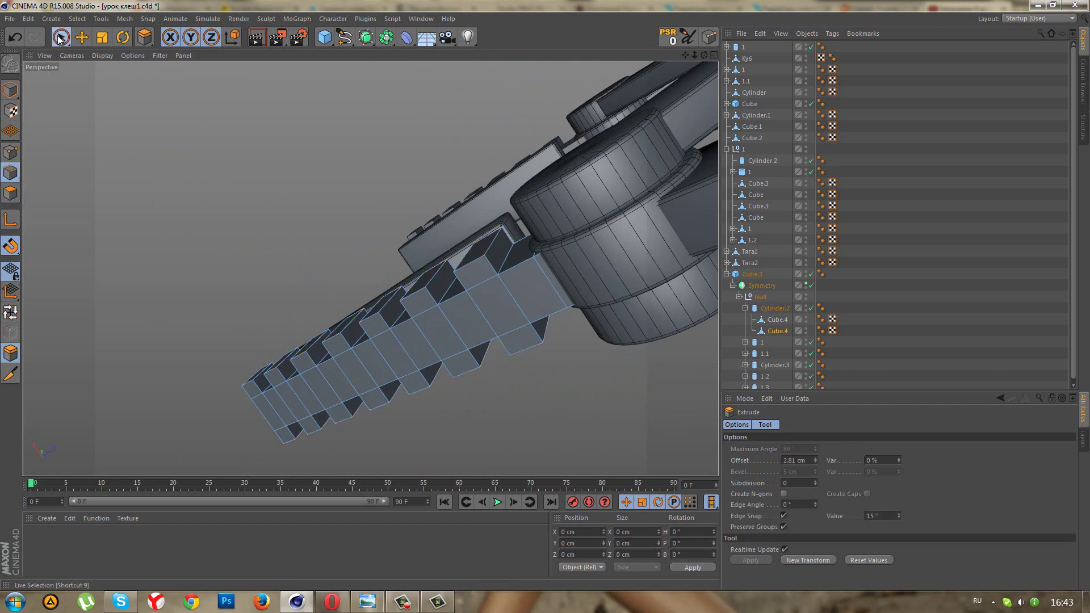
In Edge mode, select the top and bottom edges of the teeth, including hidden ones.
{"action": "left_click", "coordinate": [61, 37]}
{"action": "scroll", "coordinate": [467, 402], "scroll_direction": "up", "scroll_amount": 2}
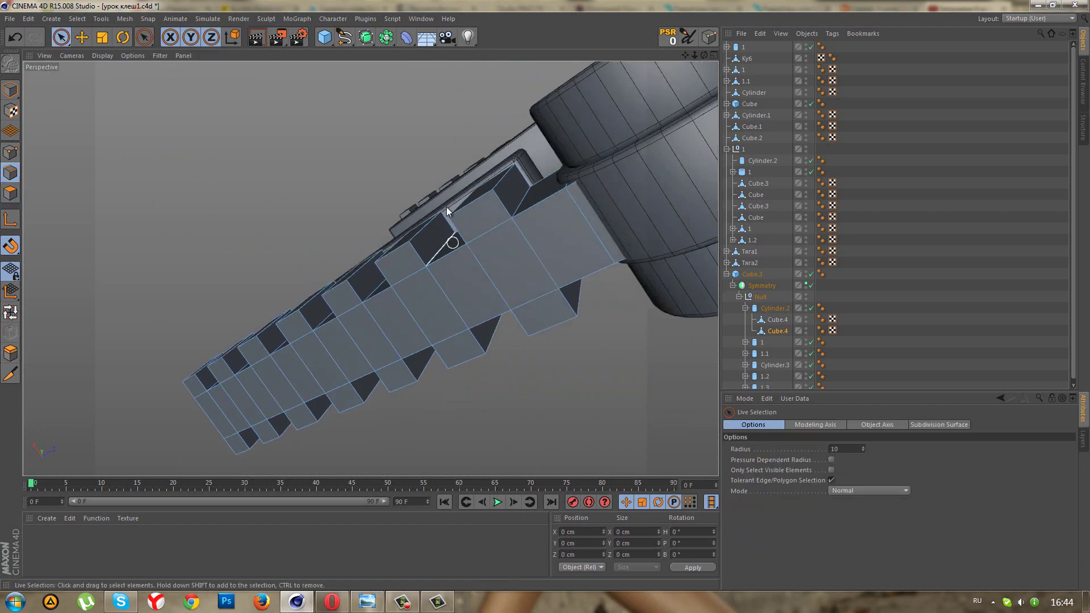
{"action": "left_click", "coordinate": [484, 205]}
{"action": "left_click", "coordinate": [554, 325], "text": "shift"}
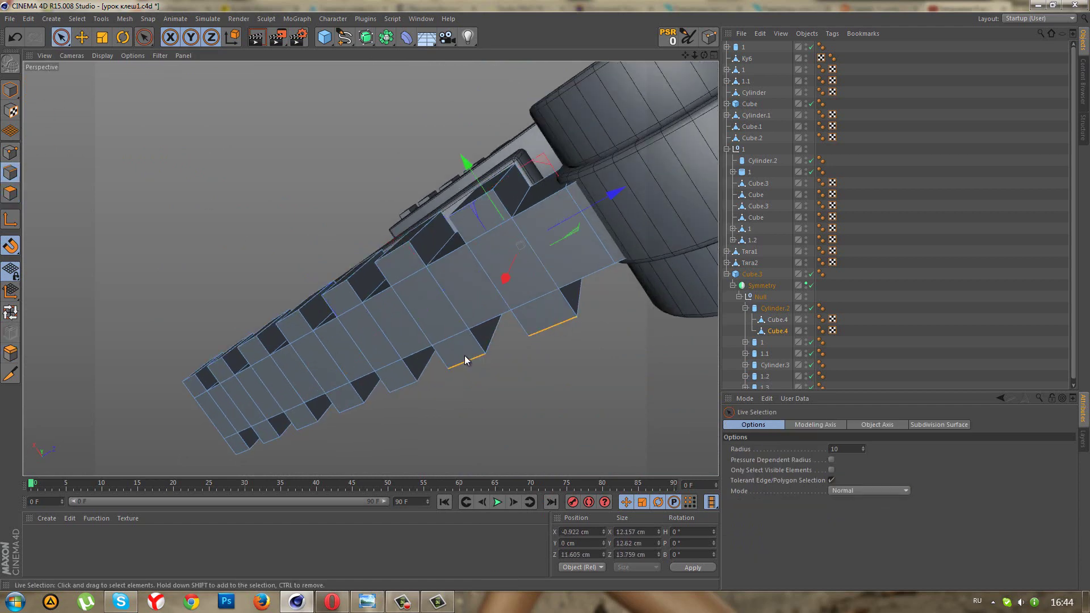
{"action": "left_click", "coordinate": [465, 360], "text": "shift"}
{"action": "left_click", "coordinate": [399, 253], "text": "shift"}
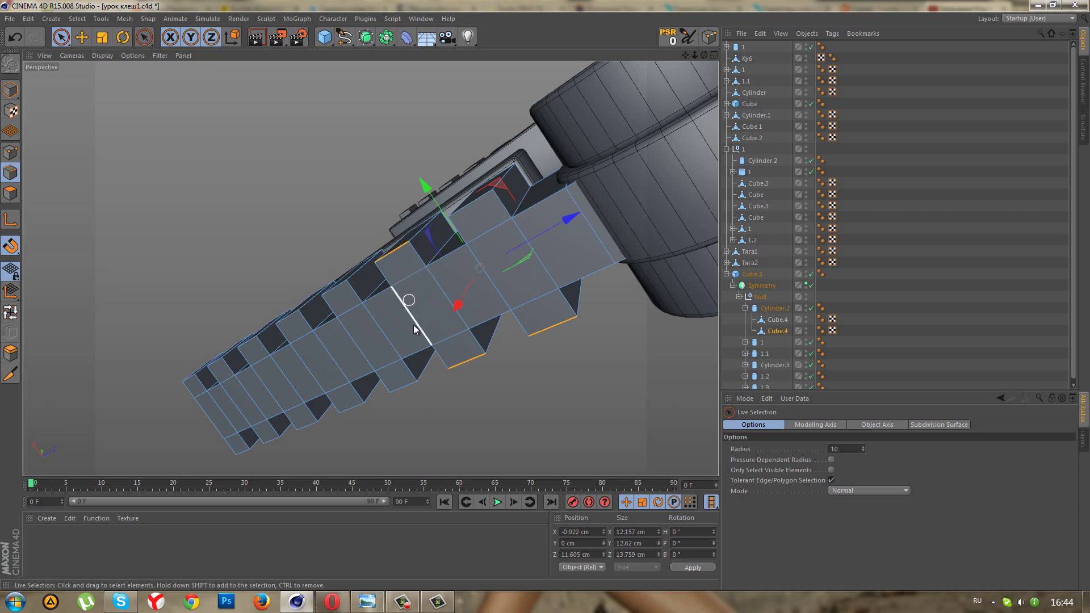
{"action": "left_click_drag", "start_coordinate": [445, 404], "coordinate": [527, 415], "text": "alt"}
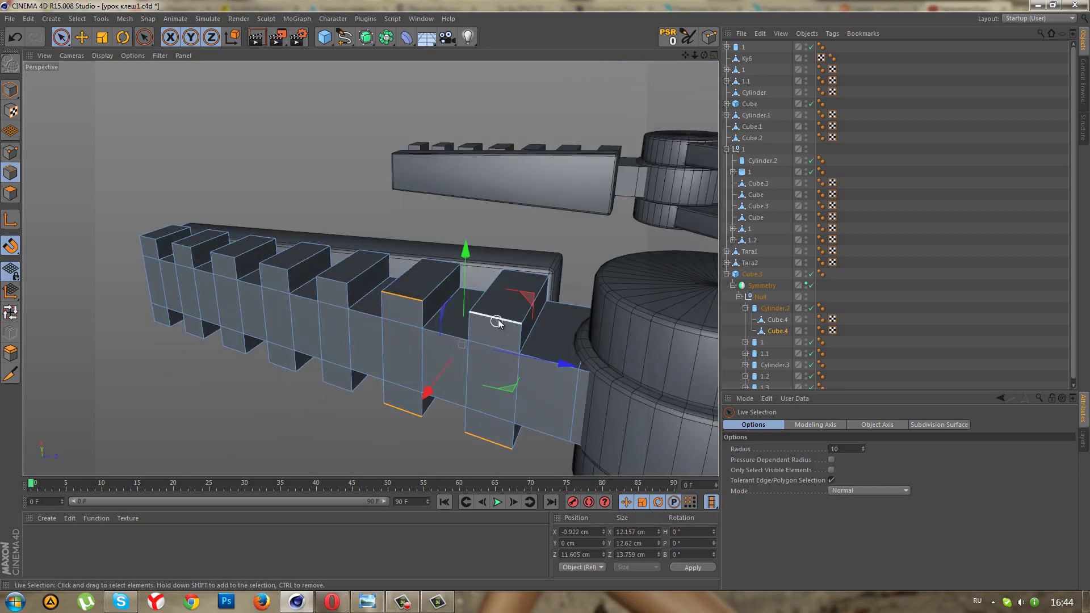
{"action": "left_click", "coordinate": [335, 286], "text": "shift"}
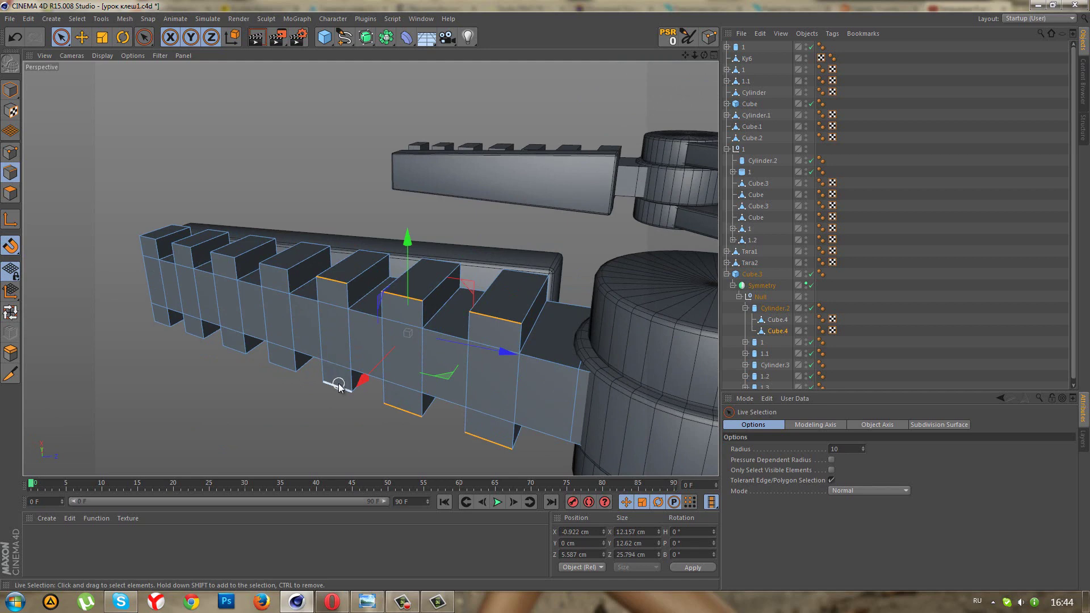
{"action": "left_click", "coordinate": [280, 370], "text": "shift"}
{"action": "left_click", "coordinate": [233, 353], "text": "shift"}
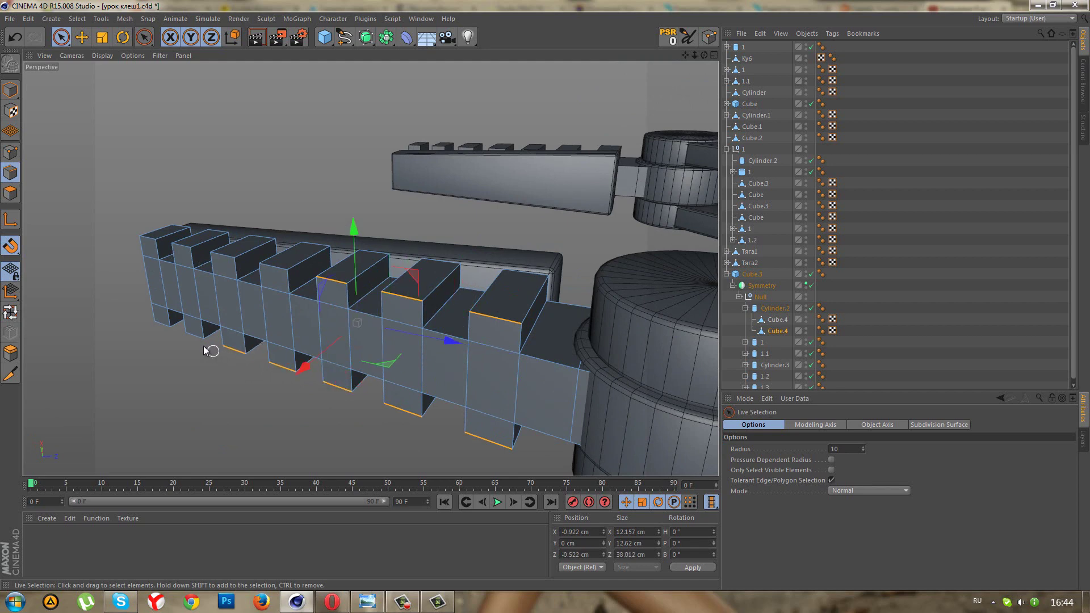
{"action": "left_click", "coordinate": [194, 340], "text": "shift"}
{"action": "left_click", "coordinate": [160, 327], "text": "shift"}
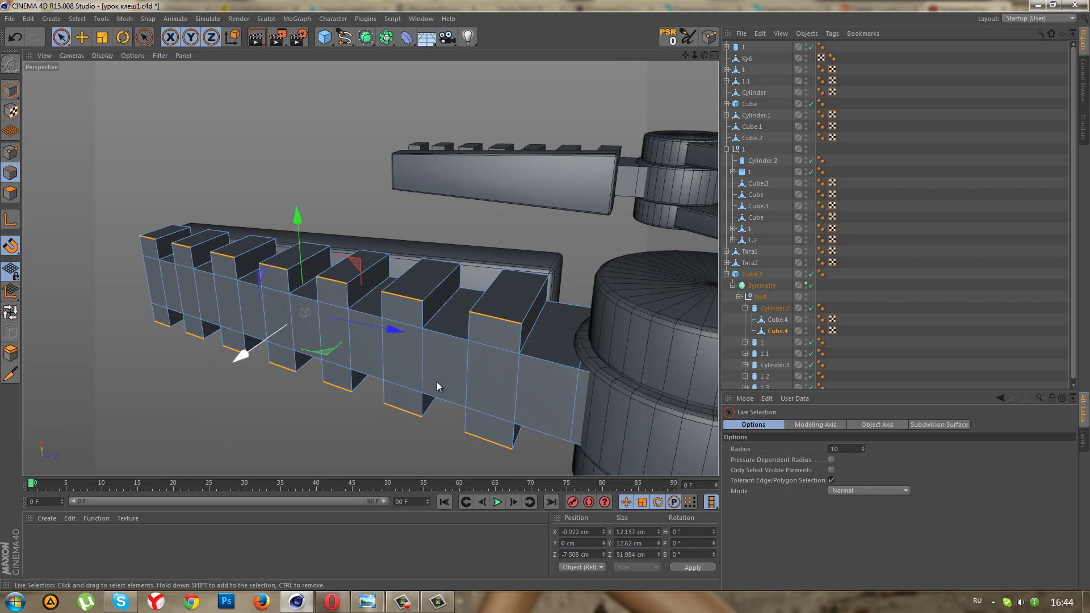
Enable visible-only selection and reselect each tooth's top and bottom edges.
{"action": "left_click", "coordinate": [832, 470]}
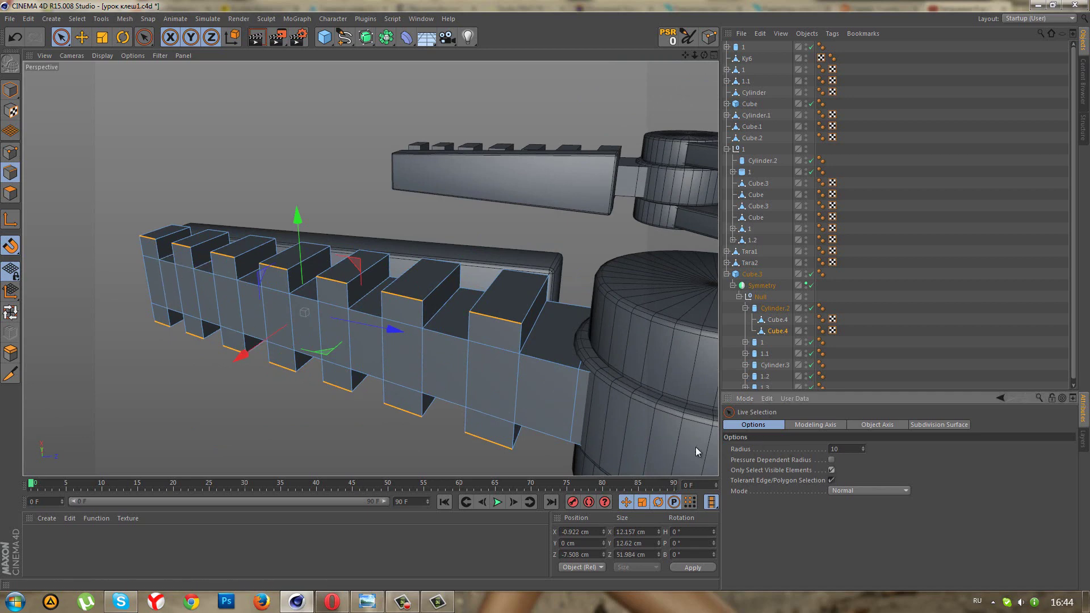
{"action": "left_click", "coordinate": [499, 316]}
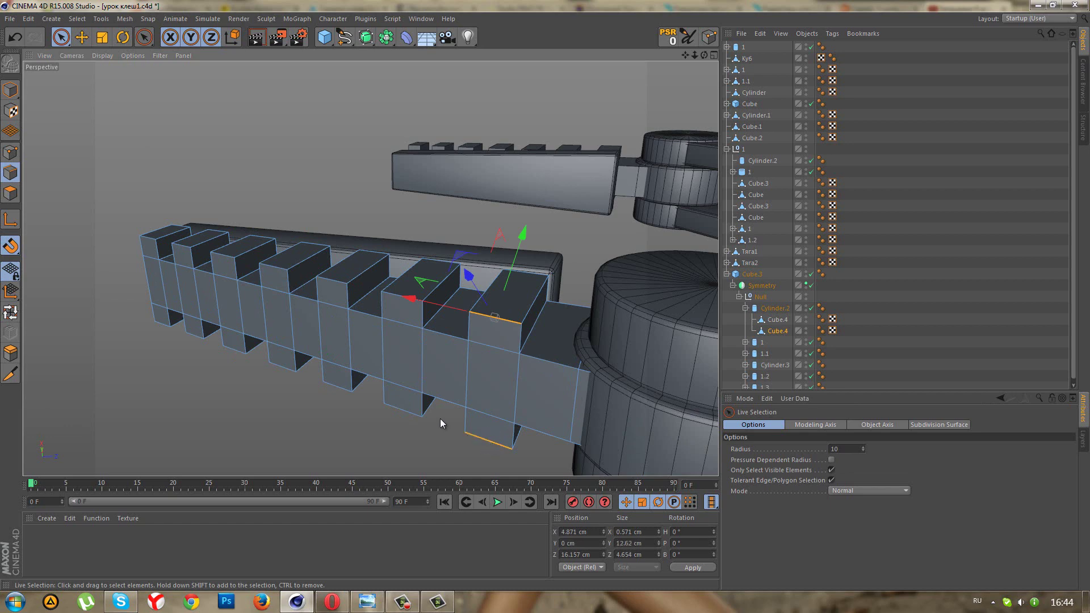
{"action": "left_click", "coordinate": [400, 408], "text": "shift"}
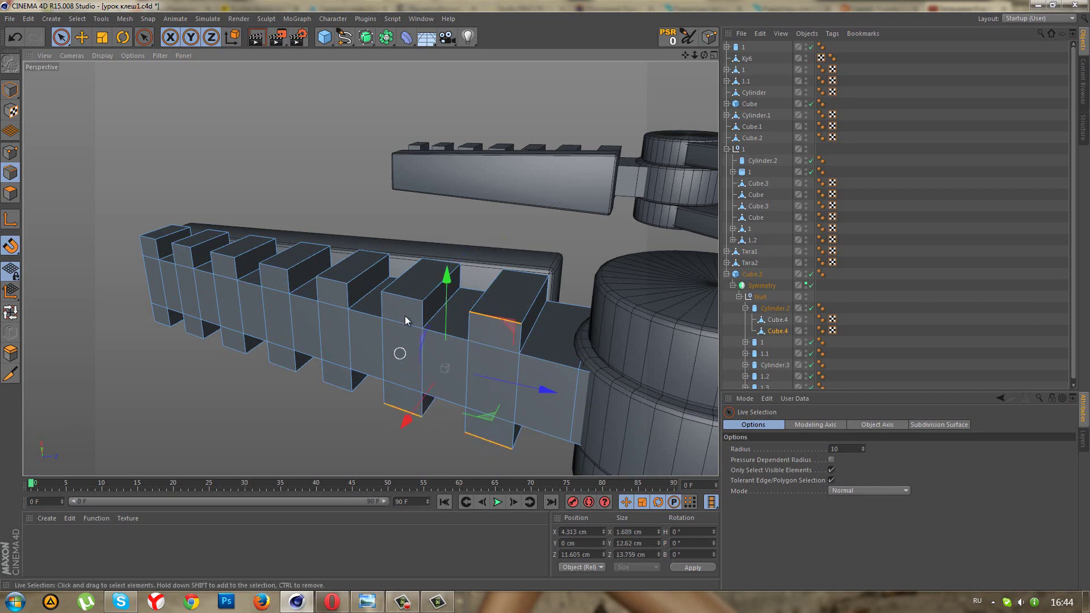
{"action": "left_click", "coordinate": [334, 281], "text": "shift"}
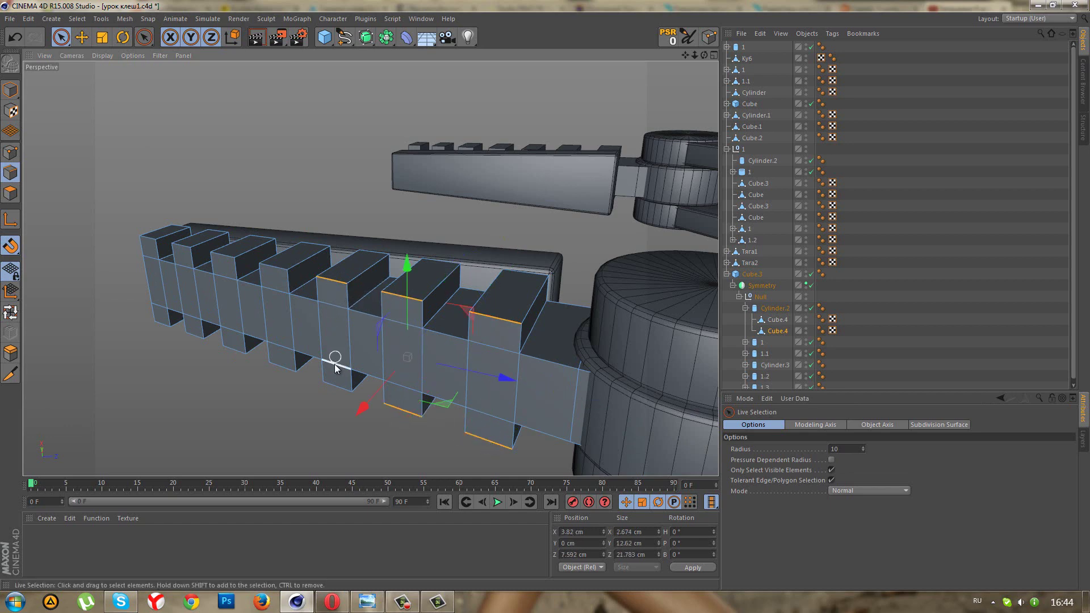
{"action": "left_click", "coordinate": [278, 369], "text": "shift"}
{"action": "left_click", "coordinate": [232, 355], "text": "shift"}
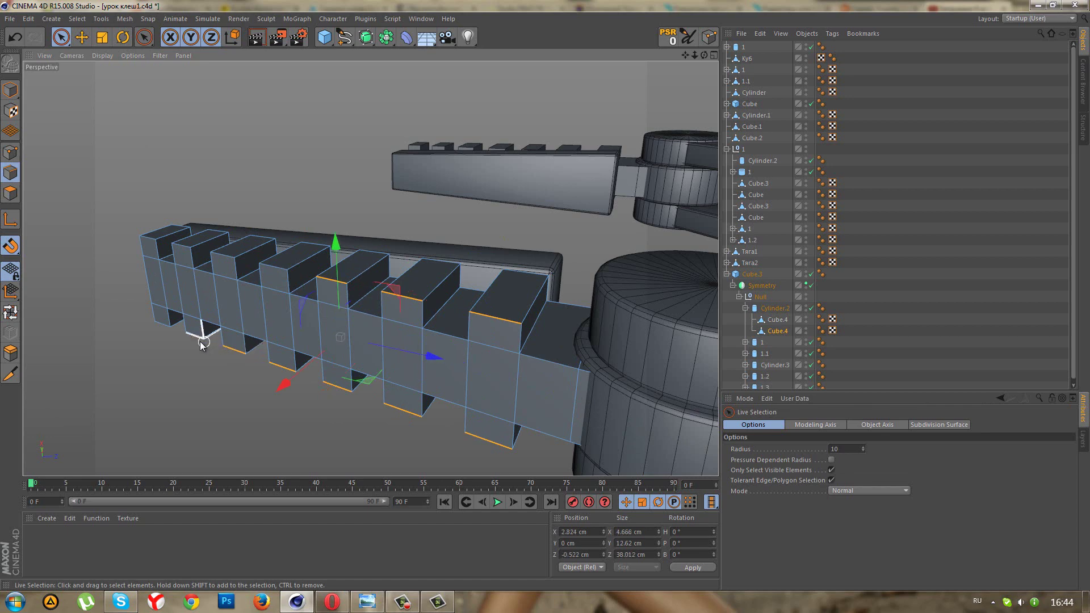
{"action": "left_click", "coordinate": [195, 342], "text": "shift"}
{"action": "left_click", "coordinate": [159, 329], "text": "shift"}
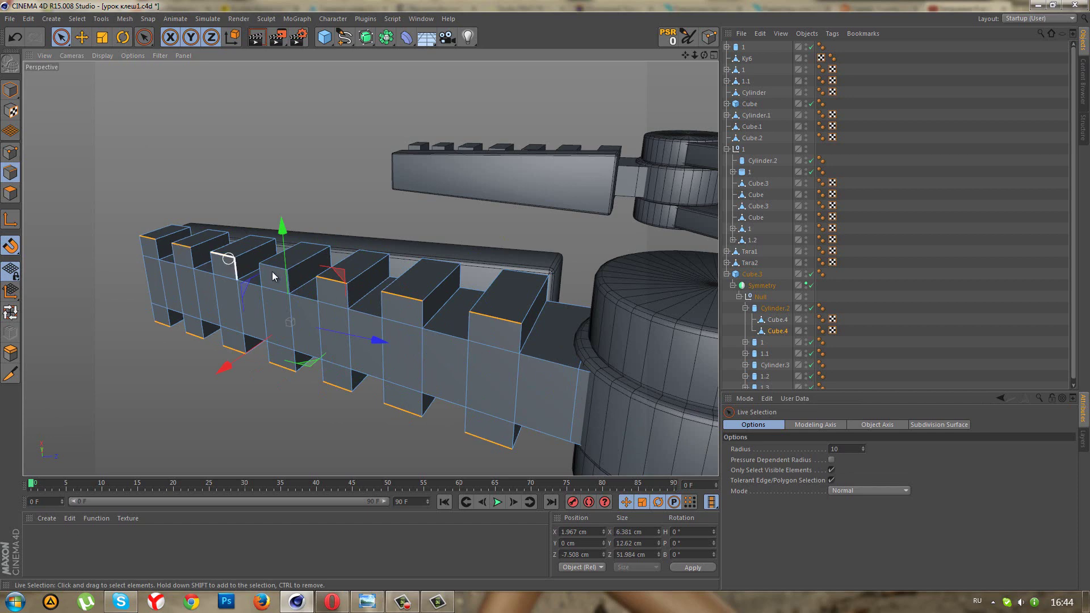
{"action": "scroll", "coordinate": [433, 341], "scroll_direction": "up", "scroll_amount": 1}
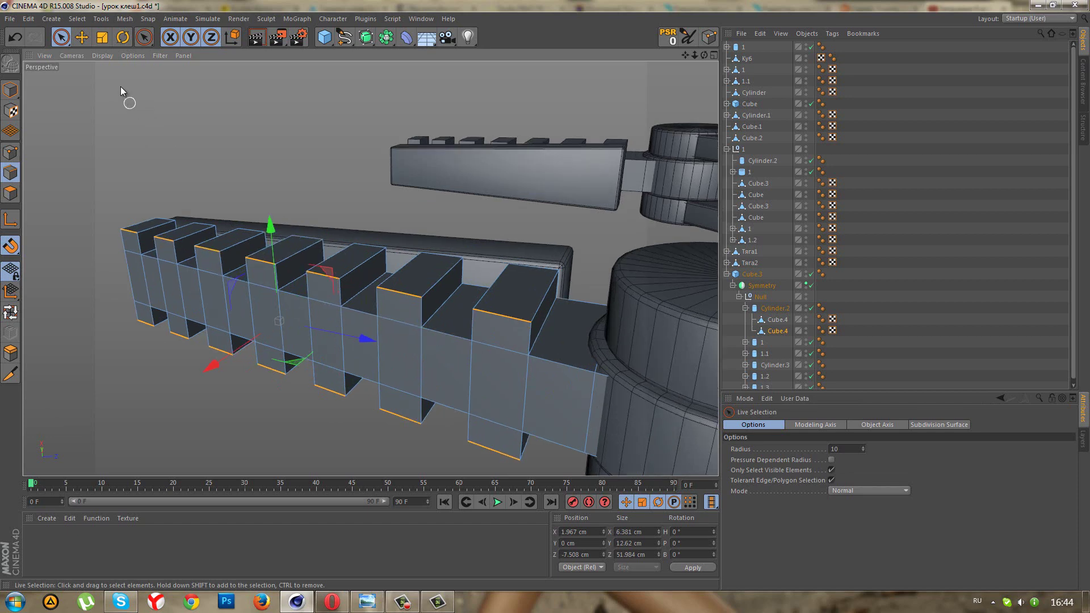
Scale the selected tooth edges to about 86.7% in Y so each tooth gets a slanted top.
{"action": "key", "text": "t"}
{"action": "mouse_move", "coordinate": [270, 226]}
{"action": "left_mouse_down"}
{"action": "mouse_move", "coordinate": [271, 256]}
{"action": "mouse_move", "coordinate": [268, 154]}
{"action": "mouse_move", "coordinate": [287, 109]}
{"action": "left_mouse_up"}
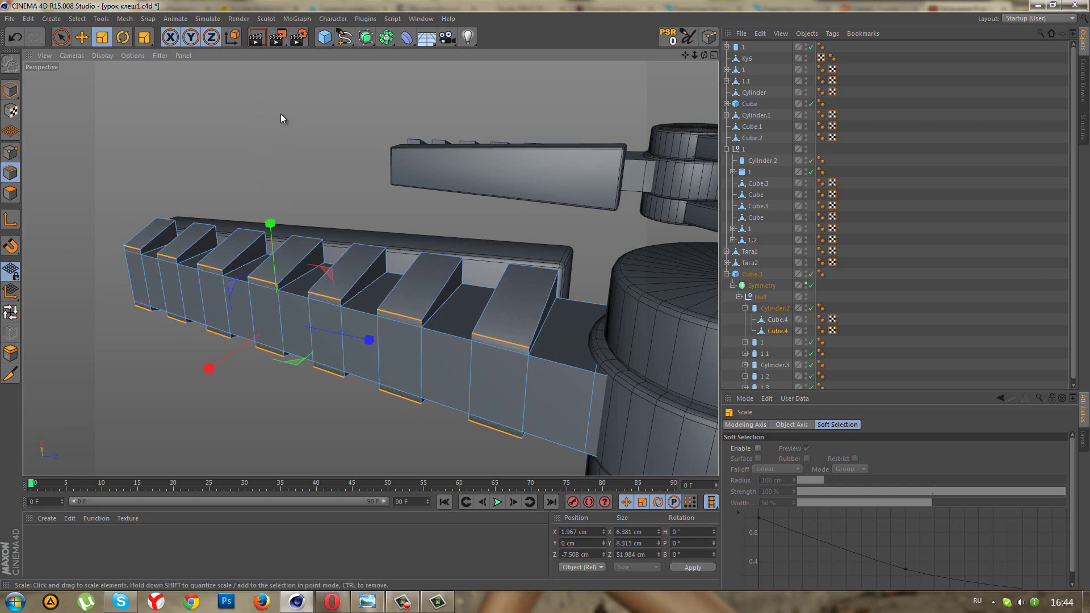
{"action": "mouse_move", "coordinate": [250, 166]}
{"action": "left_mouse_down", "text": "alt"}
{"action": "mouse_move", "coordinate": [196, 181]}
{"action": "mouse_move", "coordinate": [273, 228]}
{"action": "mouse_move", "coordinate": [207, 178]}
{"action": "left_mouse_up", "text": "alt"}
{"action": "middle_click", "coordinate": [193, 204]}
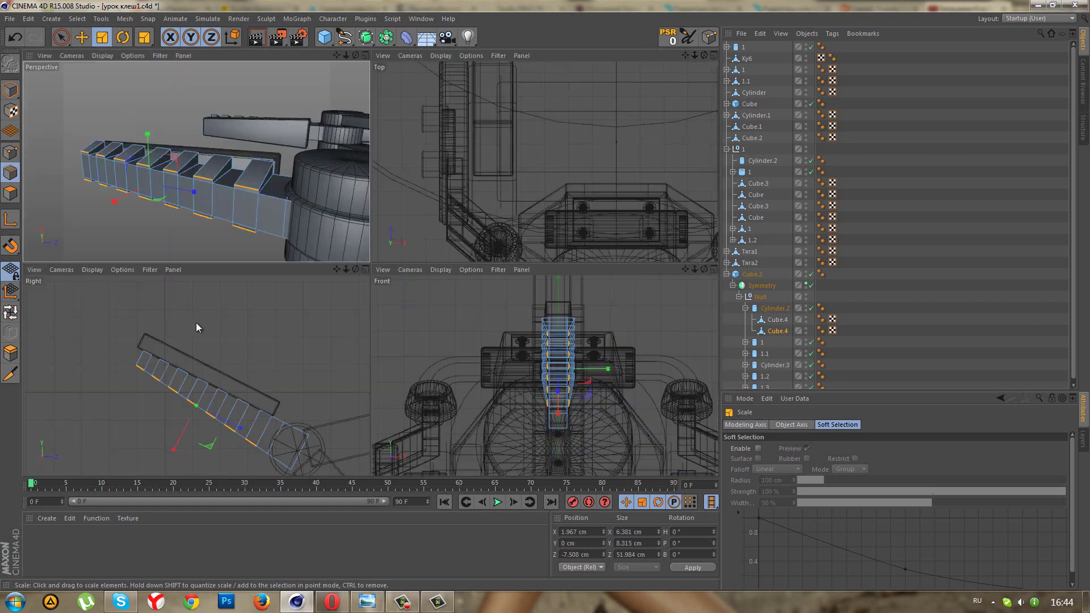
{"action": "middle_click", "coordinate": [131, 166]}
{"action": "mouse_move", "coordinate": [223, 225]}
{"action": "left_mouse_down", "text": "alt"}
{"action": "mouse_move", "coordinate": [90, 173]}
{"action": "mouse_move", "coordinate": [246, 407]}
{"action": "mouse_move", "coordinate": [215, 380]}
{"action": "mouse_move", "coordinate": [250, 333]}
{"action": "mouse_move", "coordinate": [222, 337]}
{"action": "mouse_move", "coordinate": [136, 180]}
{"action": "left_mouse_up", "text": "alt"}
Select the end tooth's edges and scale them down to about 80% height.
{"action": "left_click", "coordinate": [61, 37]}
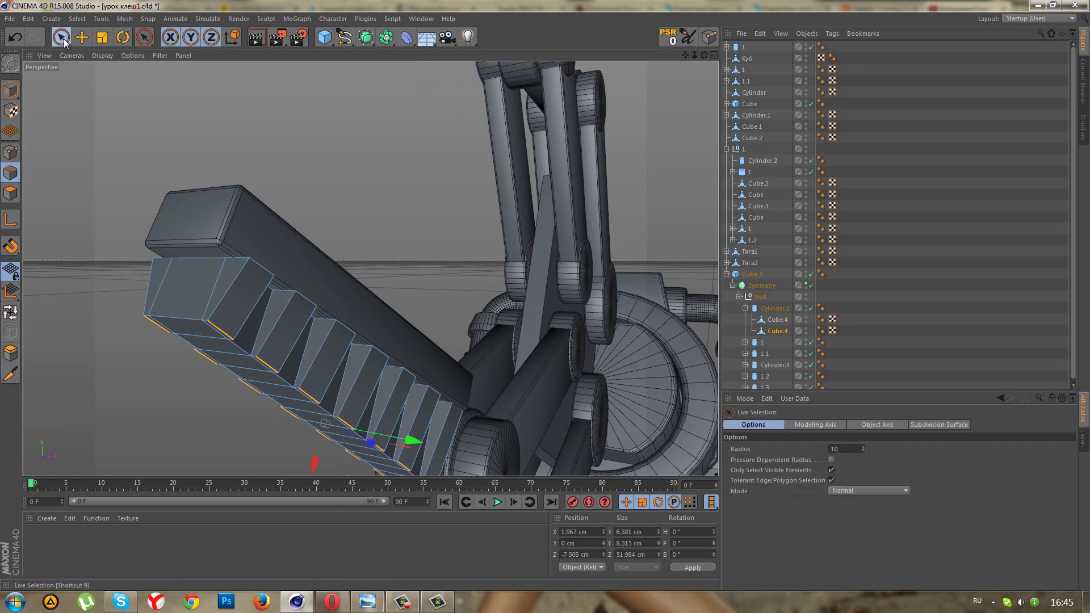
{"action": "left_click", "coordinate": [258, 269]}
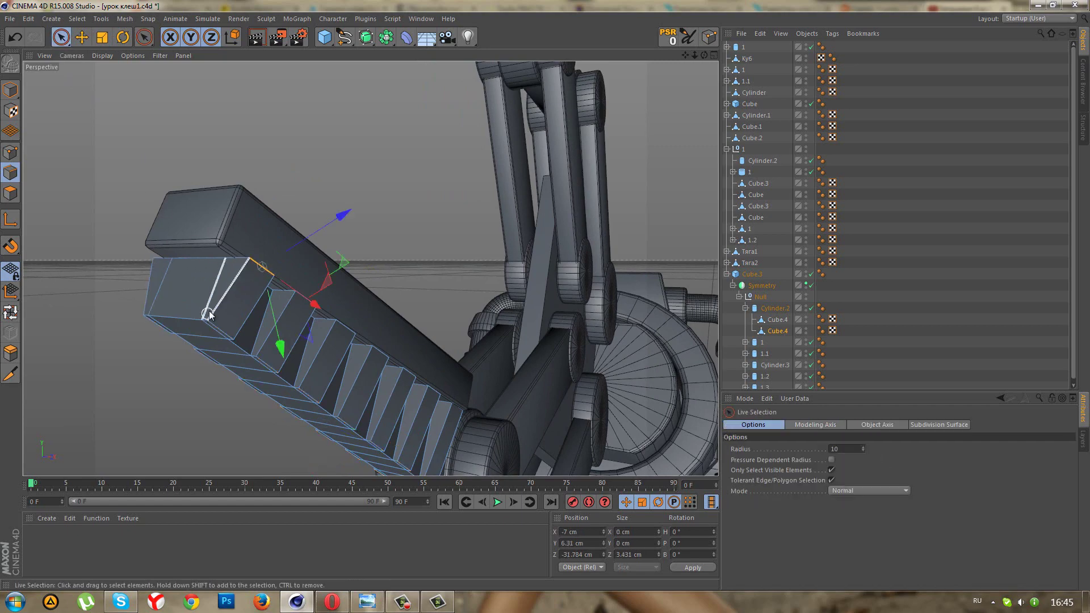
{"action": "left_click_drag", "start_coordinate": [208, 315], "coordinate": [437, 319], "text": "alt"}
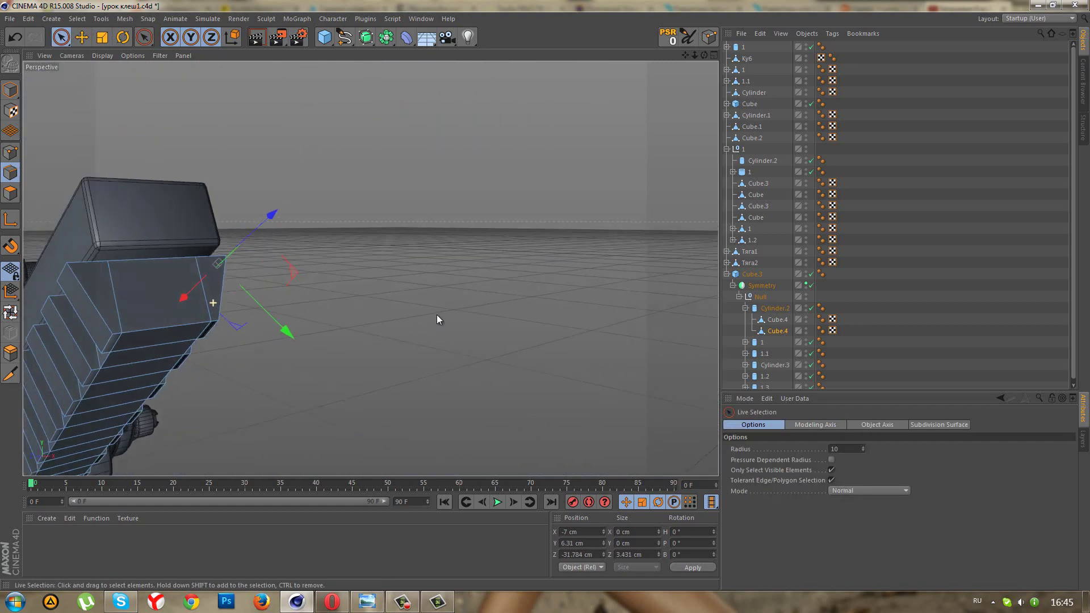
{"action": "left_click", "coordinate": [62, 276]}
{"action": "mouse_move", "coordinate": [195, 308]}
{"action": "left_mouse_down", "text": "alt"}
{"action": "mouse_move", "coordinate": [33, 324]}
{"action": "mouse_move", "coordinate": [144, 281]}
{"action": "mouse_move", "coordinate": [148, 229]}
{"action": "mouse_move", "coordinate": [122, 181]}
{"action": "left_mouse_up", "text": "alt"}
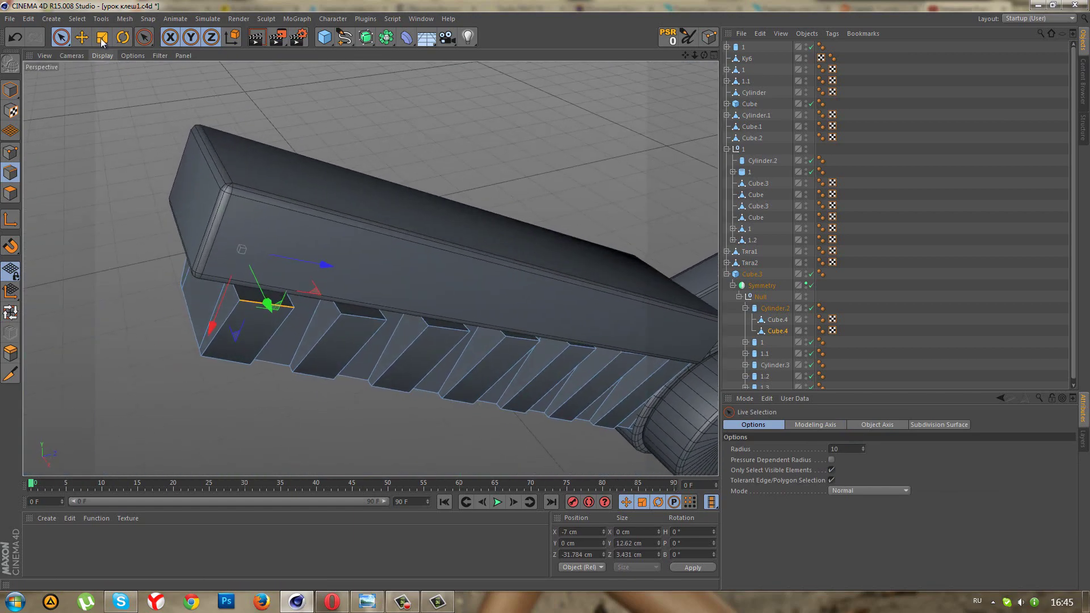
{"action": "key", "text": "t"}
{"action": "left_click_drag", "start_coordinate": [271, 316], "coordinate": [261, 300]}
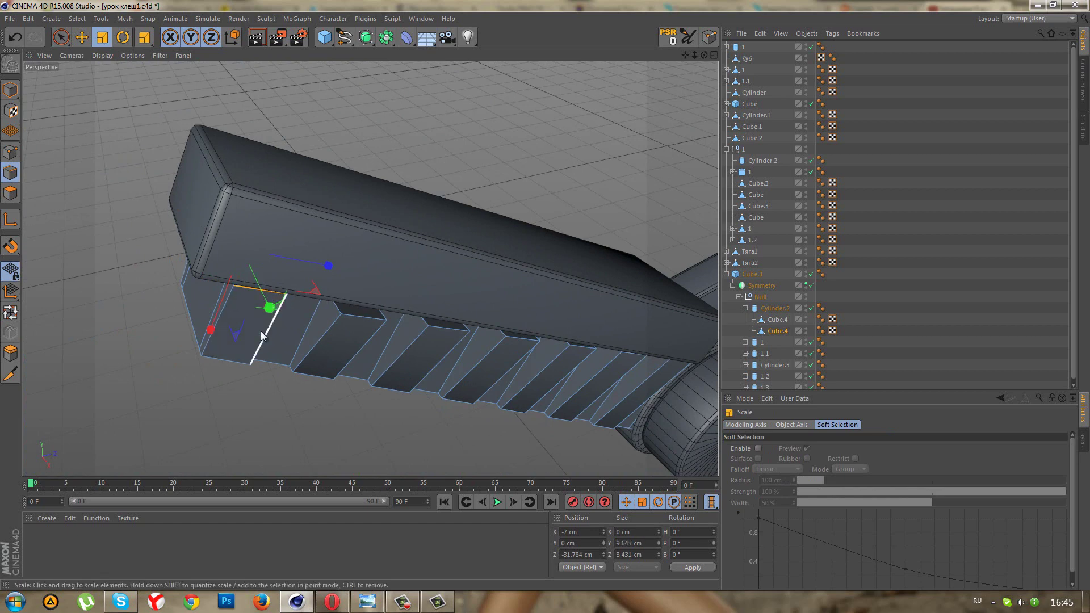
{"action": "mouse_move", "coordinate": [263, 300]}
{"action": "left_mouse_down", "text": "alt"}
{"action": "mouse_move", "coordinate": [336, 161]}
{"action": "mouse_move", "coordinate": [360, 160]}
{"action": "mouse_move", "coordinate": [380, 168]}
{"action": "mouse_move", "coordinate": [350, 180]}
{"action": "mouse_move", "coordinate": [339, 250]}
{"action": "left_mouse_up", "text": "alt"}
{"action": "left_click_drag", "start_coordinate": [301, 278], "coordinate": [296, 283]}
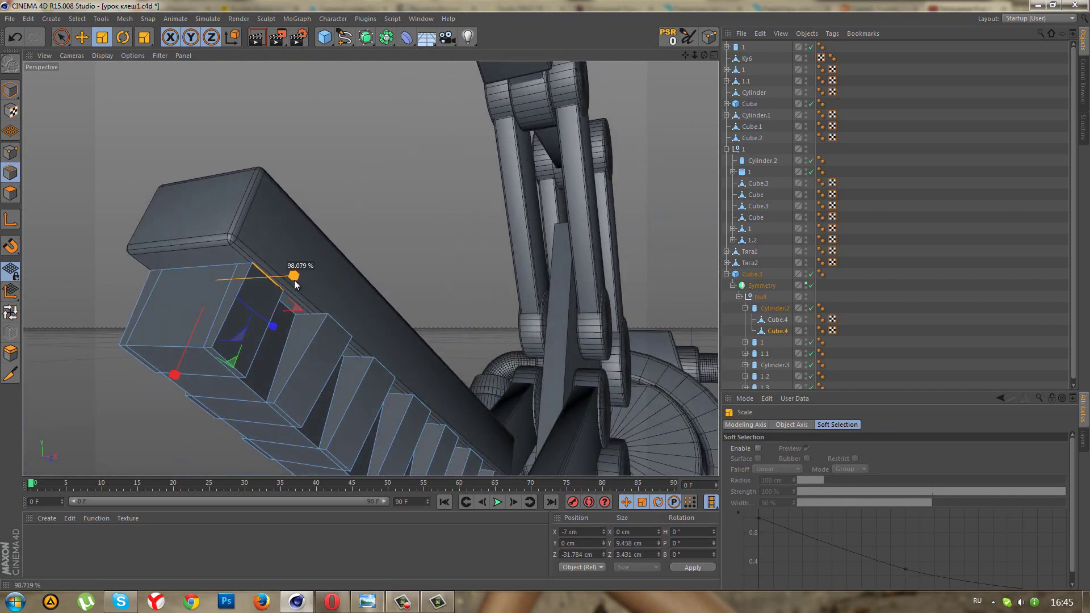
Undo the stray change and rescale the end tooth vertically to about 96%.
{"action": "left_click", "coordinate": [10, 90]}
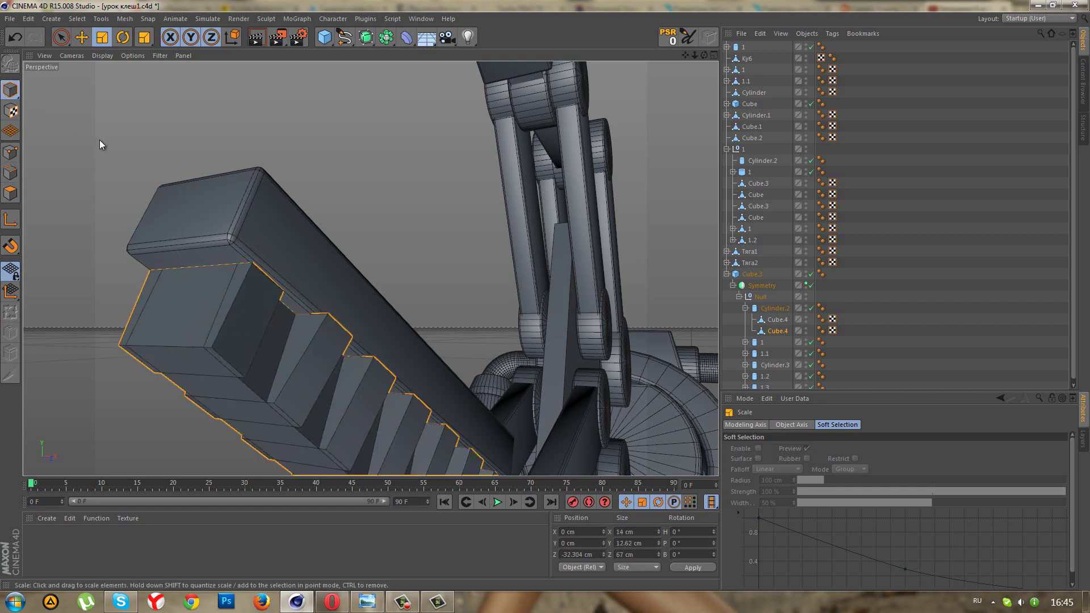
{"action": "key", "text": "ctrl+z"}
{"action": "left_click", "coordinate": [179, 250]}
{"action": "left_click", "coordinate": [10, 172]}
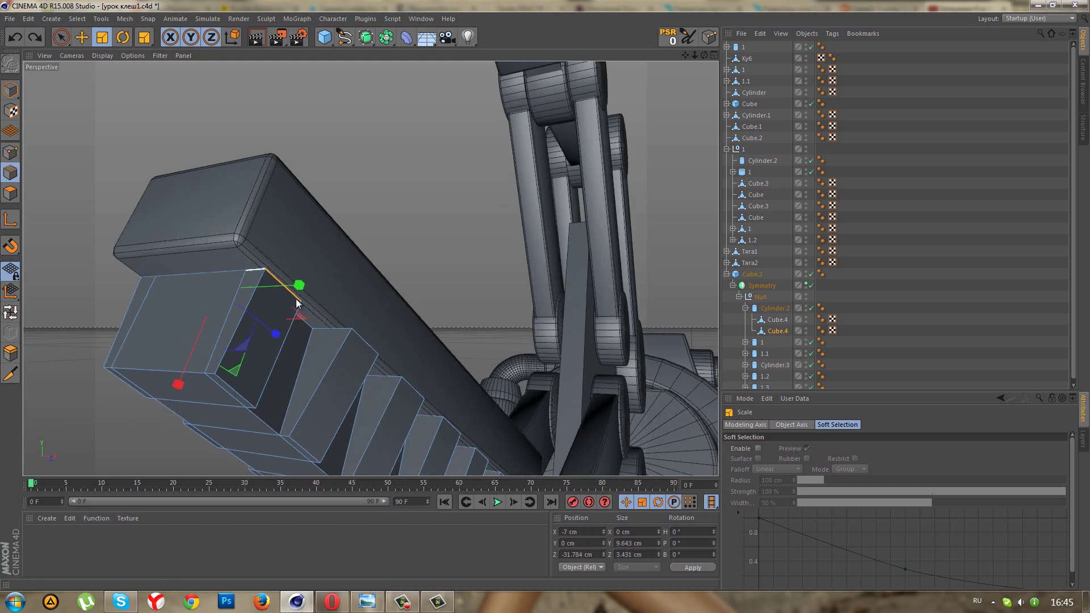
{"action": "left_click_drag", "start_coordinate": [302, 281], "coordinate": [297, 286]}
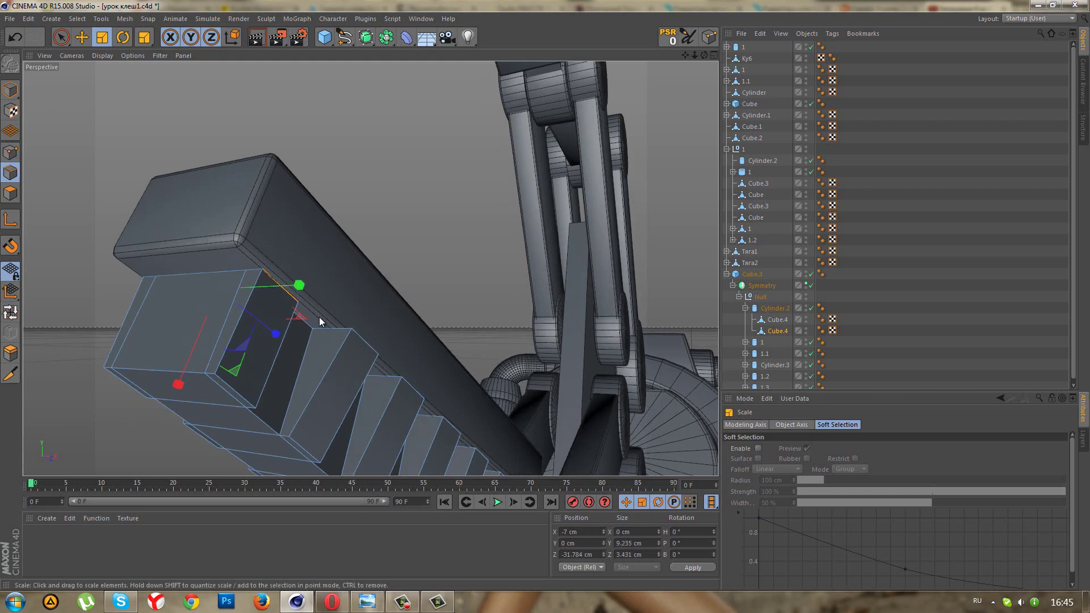
Select the next tooth edge and shrink it to about 78%.
{"action": "left_click", "coordinate": [67, 39]}
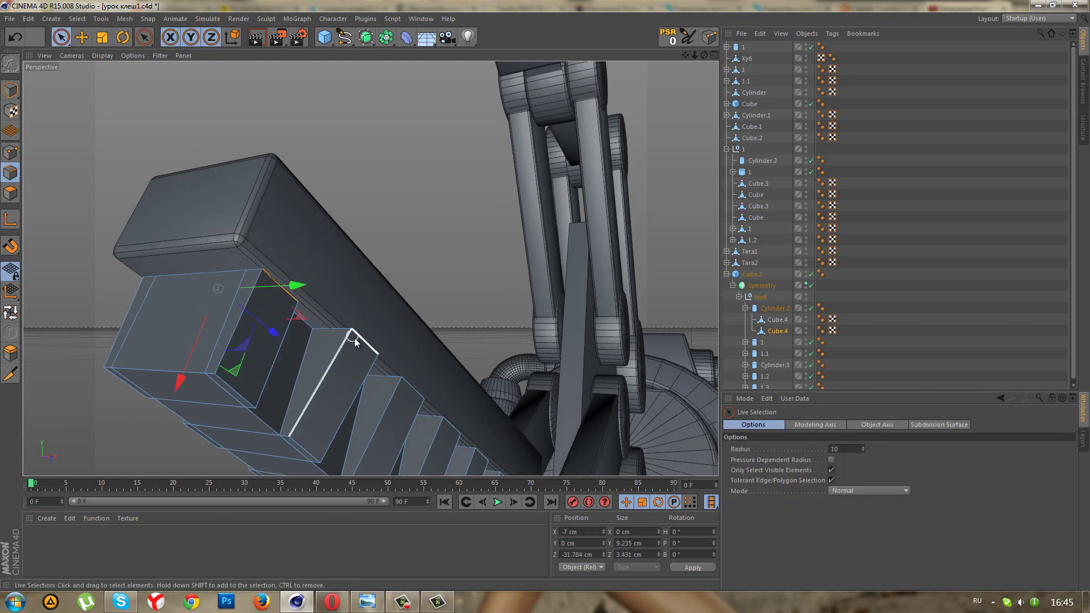
{"action": "left_click", "coordinate": [260, 360]}
{"action": "mouse_move", "coordinate": [261, 360]}
{"action": "left_mouse_down", "text": "alt"}
{"action": "mouse_move", "coordinate": [398, 375]}
{"action": "mouse_move", "coordinate": [366, 382]}
{"action": "left_mouse_up", "text": "alt"}
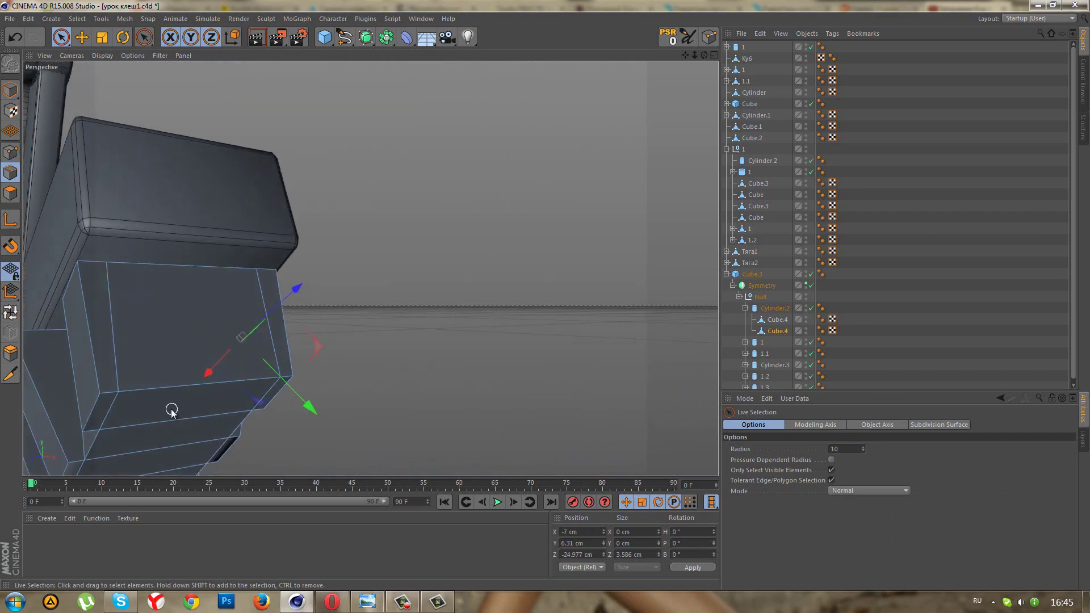
{"action": "mouse_move", "coordinate": [172, 410]}
{"action": "left_mouse_down", "text": "alt"}
{"action": "mouse_move", "coordinate": [183, 407]}
{"action": "mouse_move", "coordinate": [68, 396]}
{"action": "mouse_move", "coordinate": [230, 392]}
{"action": "mouse_move", "coordinate": [140, 411]}
{"action": "mouse_move", "coordinate": [233, 392]}
{"action": "left_mouse_up", "text": "alt"}
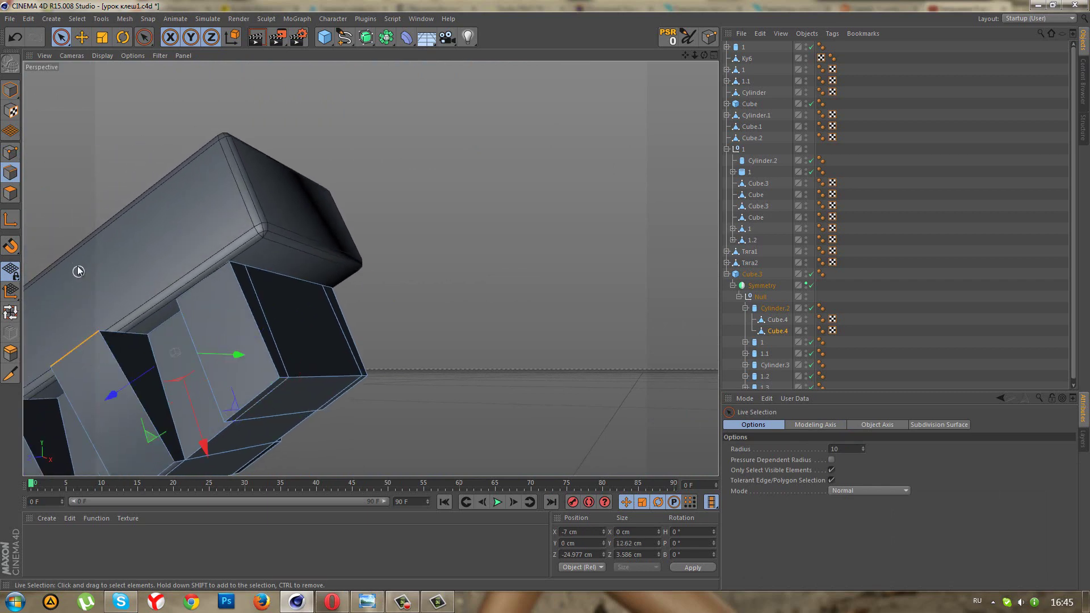
{"action": "mouse_move", "coordinate": [78, 266]}
{"action": "left_mouse_down", "text": "alt"}
{"action": "mouse_move", "coordinate": [100, 312]}
{"action": "mouse_move", "coordinate": [85, 244]}
{"action": "left_mouse_up", "text": "alt"}
{"action": "left_click", "coordinate": [102, 36]}
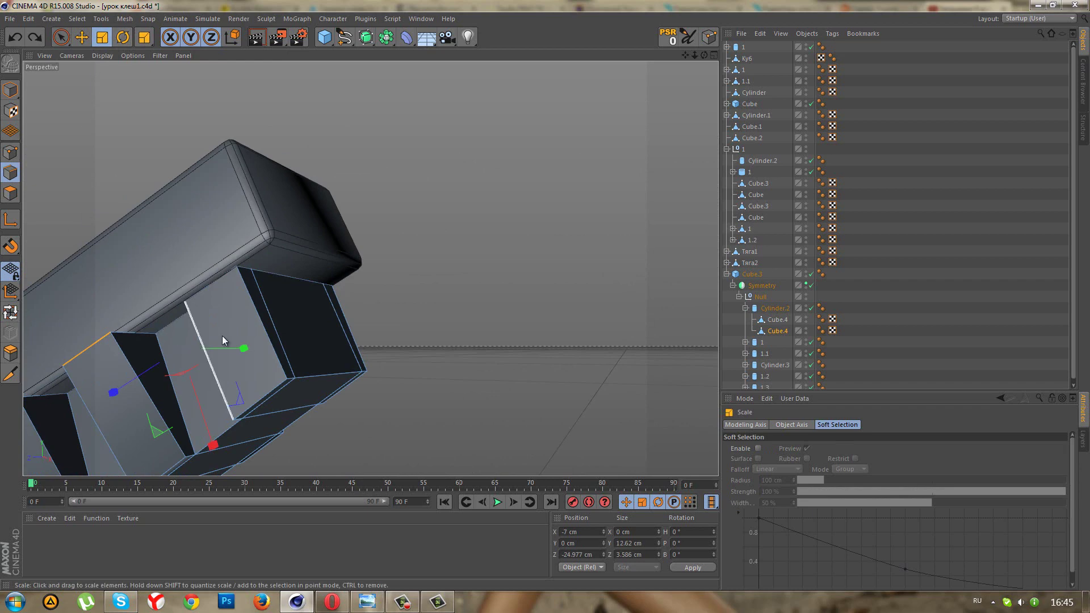
{"action": "mouse_move", "coordinate": [244, 350]}
{"action": "left_mouse_down"}
{"action": "mouse_move", "coordinate": [233, 350]}
{"action": "mouse_move", "coordinate": [247, 315]}
{"action": "mouse_move", "coordinate": [333, 221]}
{"action": "mouse_move", "coordinate": [190, 255]}
{"action": "mouse_move", "coordinate": [253, 224]}
{"action": "mouse_move", "coordinate": [255, 253]}
{"action": "left_mouse_up"}
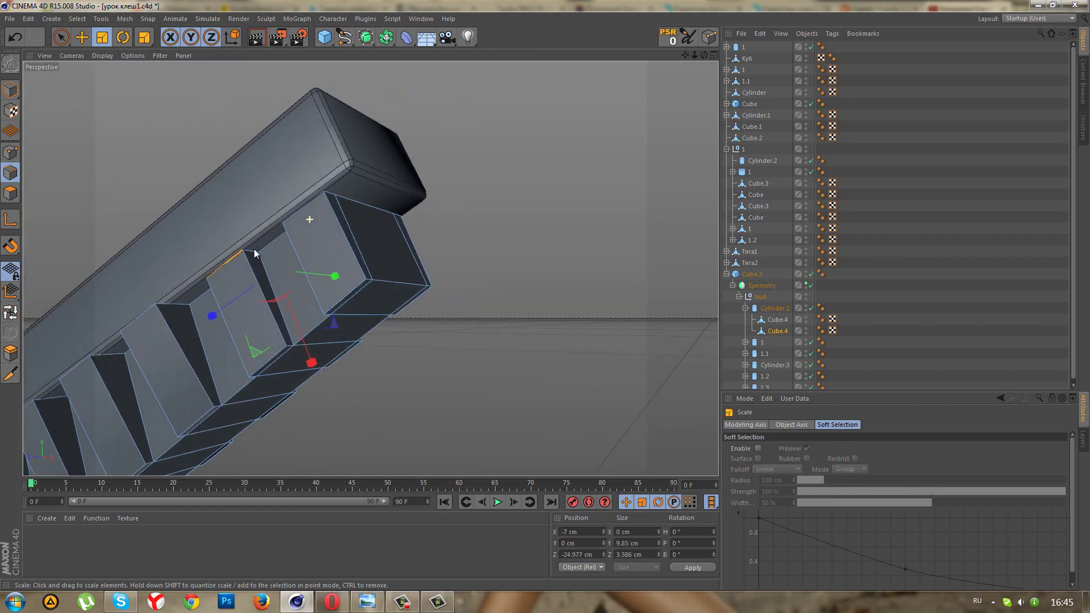
Shrink the following two tooth edges to about 83% and 85%.
{"action": "mouse_move", "coordinate": [131, 323]}
{"action": "left_mouse_down", "text": "alt"}
{"action": "mouse_move", "coordinate": [264, 218]}
{"action": "mouse_move", "coordinate": [435, 279]}
{"action": "left_mouse_up", "text": "alt"}
{"action": "left_click", "coordinate": [510, 353]}
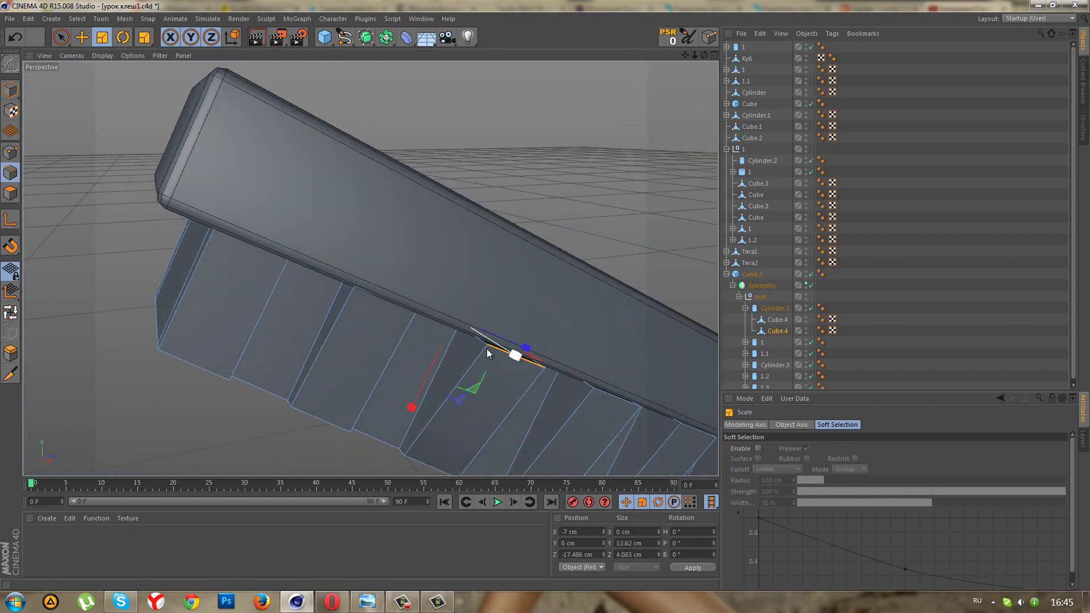
{"action": "mouse_move", "coordinate": [508, 376]}
{"action": "left_mouse_down", "text": "alt"}
{"action": "mouse_move", "coordinate": [516, 381]}
{"action": "mouse_move", "coordinate": [541, 318]}
{"action": "left_mouse_up", "text": "alt"}
{"action": "mouse_move", "coordinate": [519, 353]}
{"action": "left_mouse_down"}
{"action": "mouse_move", "coordinate": [502, 356]}
{"action": "mouse_move", "coordinate": [420, 230]}
{"action": "left_mouse_up"}
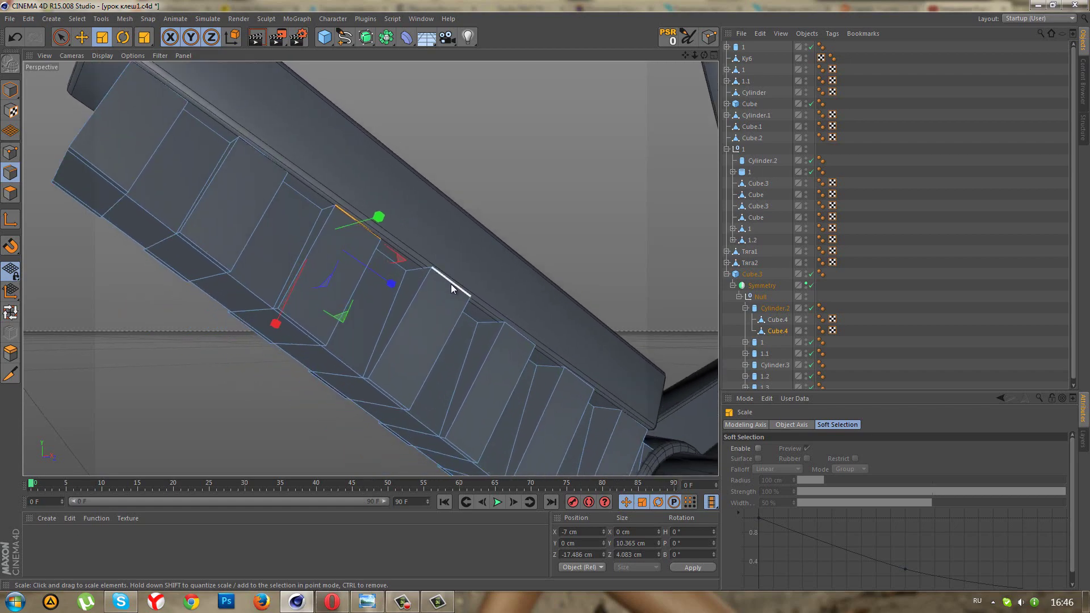
{"action": "left_click", "coordinate": [459, 292]}
{"action": "mouse_move", "coordinate": [380, 352]}
{"action": "left_mouse_down", "text": "alt"}
{"action": "mouse_move", "coordinate": [559, 369]}
{"action": "mouse_move", "coordinate": [673, 363]}
{"action": "left_mouse_up", "text": "alt"}
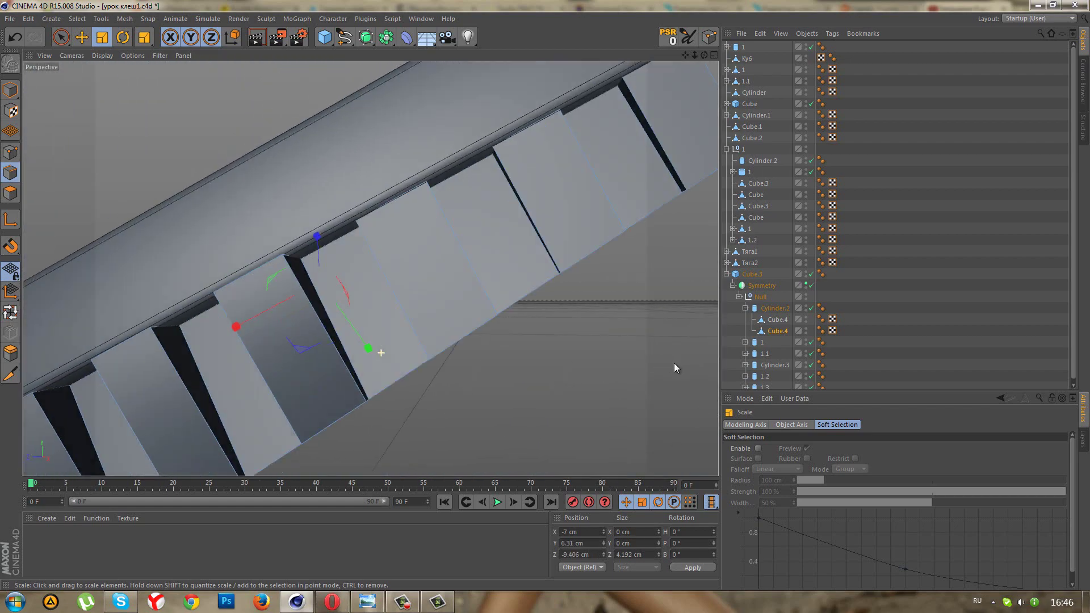
{"action": "left_click", "coordinate": [272, 289]}
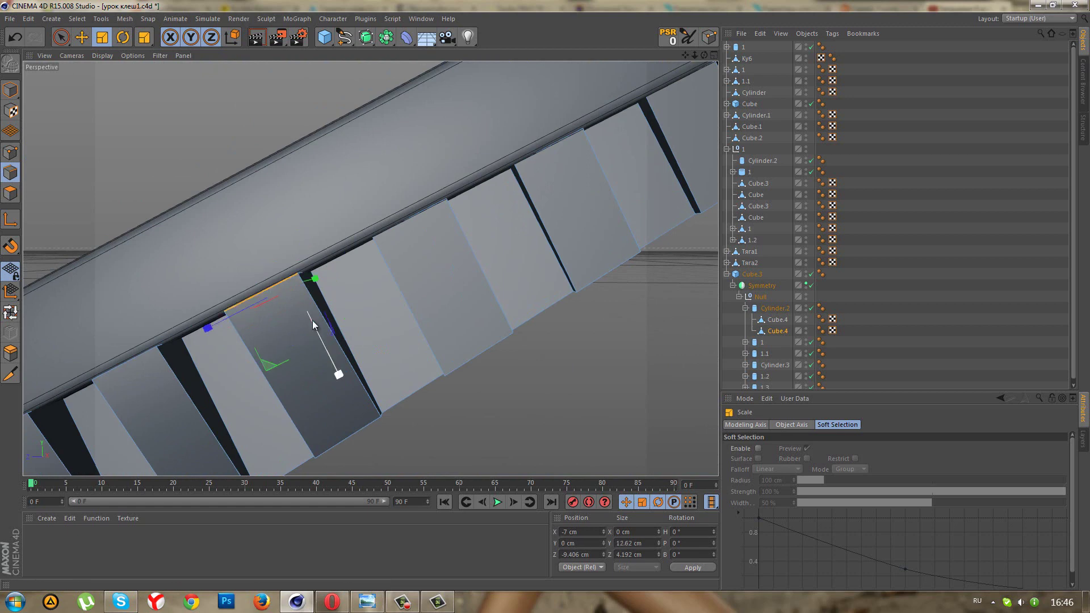
{"action": "left_click_drag", "start_coordinate": [313, 320], "coordinate": [198, 311], "text": "alt"}
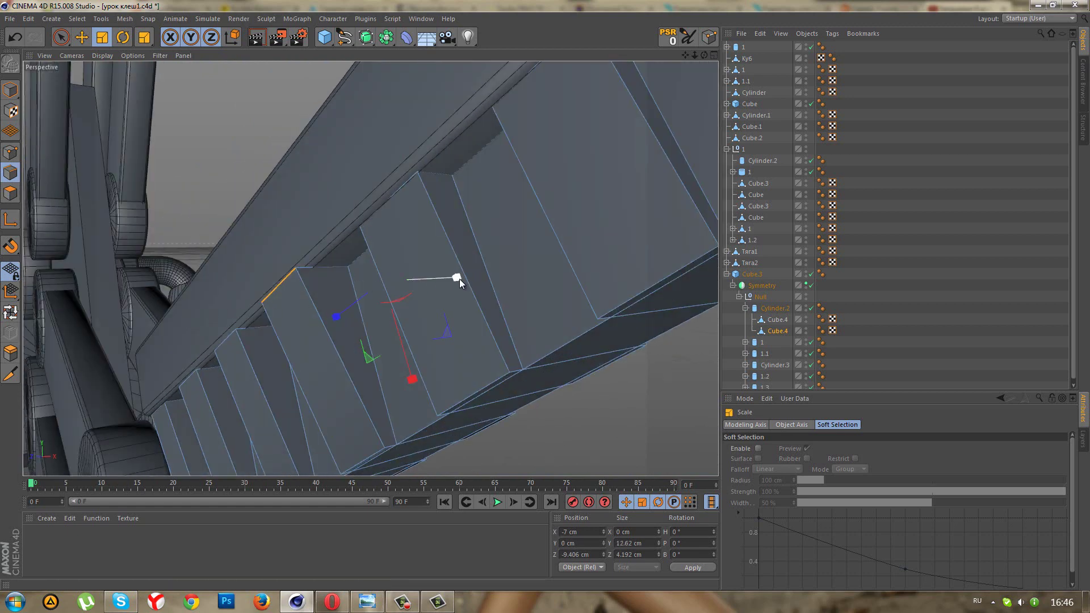
{"action": "left_click_drag", "start_coordinate": [457, 278], "coordinate": [450, 281]}
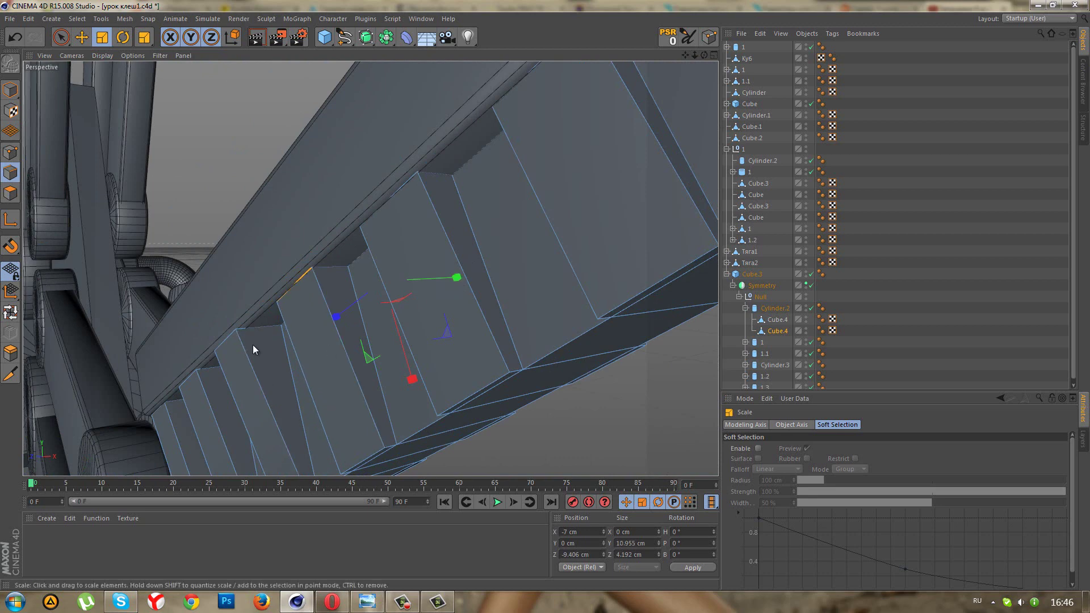
Shrink two more tooth edges to about 96%, near the wheels.
{"action": "left_click", "coordinate": [223, 338]}
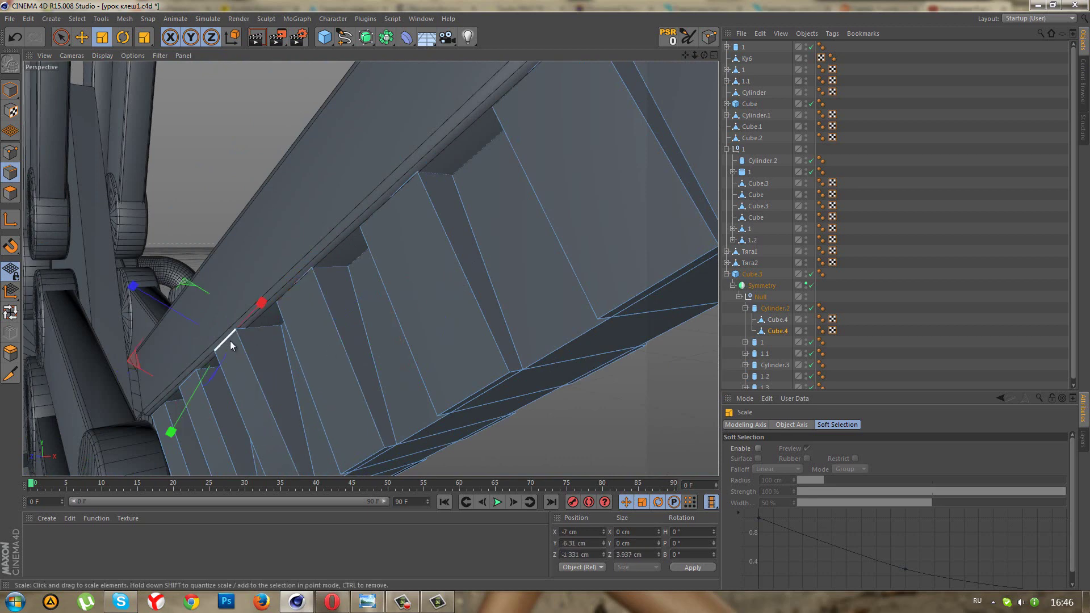
{"action": "scroll", "coordinate": [366, 251], "scroll_direction": "up", "scroll_amount": 5}
{"action": "mouse_move", "coordinate": [188, 238]}
{"action": "left_mouse_down", "text": "alt"}
{"action": "mouse_move", "coordinate": [264, 247]}
{"action": "mouse_move", "coordinate": [73, 261]}
{"action": "left_mouse_up", "text": "alt"}
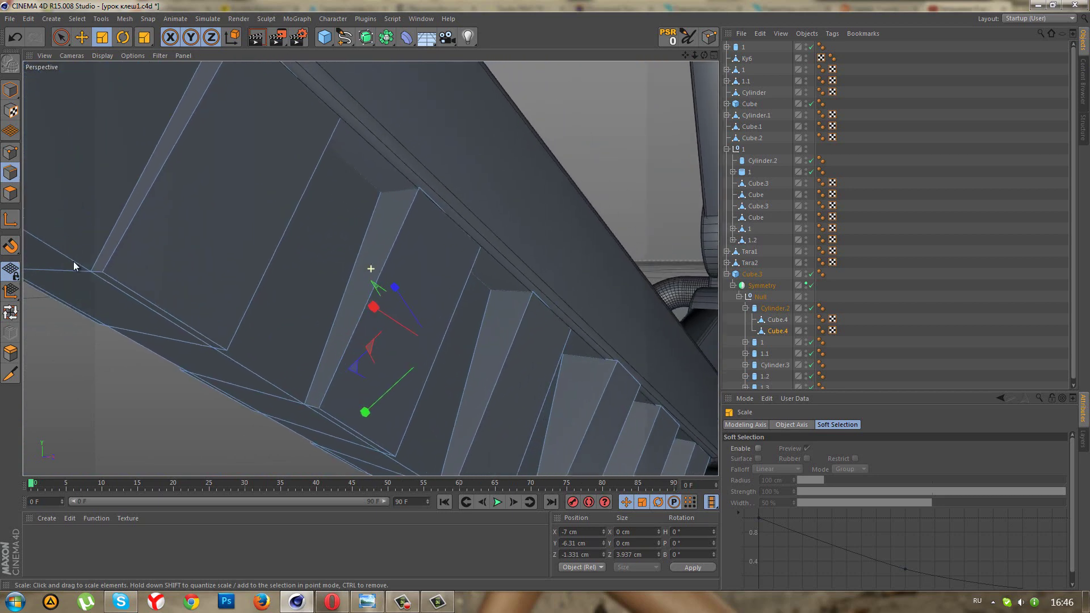
{"action": "left_click", "coordinate": [619, 371]}
{"action": "mouse_move", "coordinate": [619, 372]}
{"action": "left_mouse_down"}
{"action": "mouse_move", "coordinate": [602, 377]}
{"action": "mouse_move", "coordinate": [489, 321]}
{"action": "mouse_move", "coordinate": [362, 372]}
{"action": "mouse_move", "coordinate": [540, 355]}
{"action": "mouse_move", "coordinate": [159, 393]}
{"action": "mouse_move", "coordinate": [270, 355]}
{"action": "left_mouse_up"}
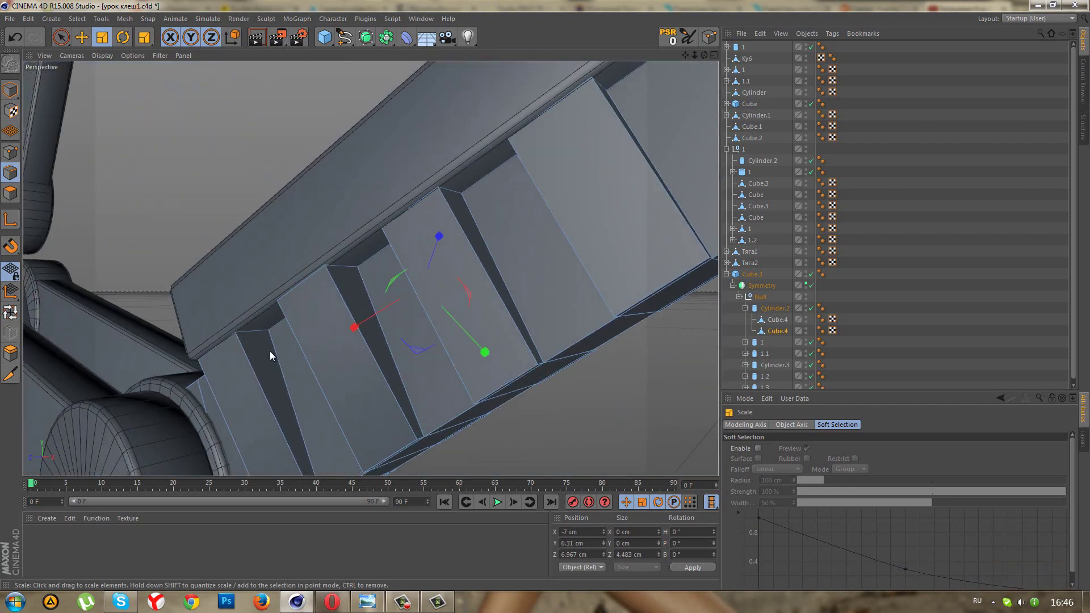
{"action": "left_click", "coordinate": [306, 288]}
{"action": "scroll", "coordinate": [383, 258], "scroll_direction": "up", "scroll_amount": 3}
{"action": "left_click_drag", "start_coordinate": [319, 258], "coordinate": [323, 303], "text": "alt"}
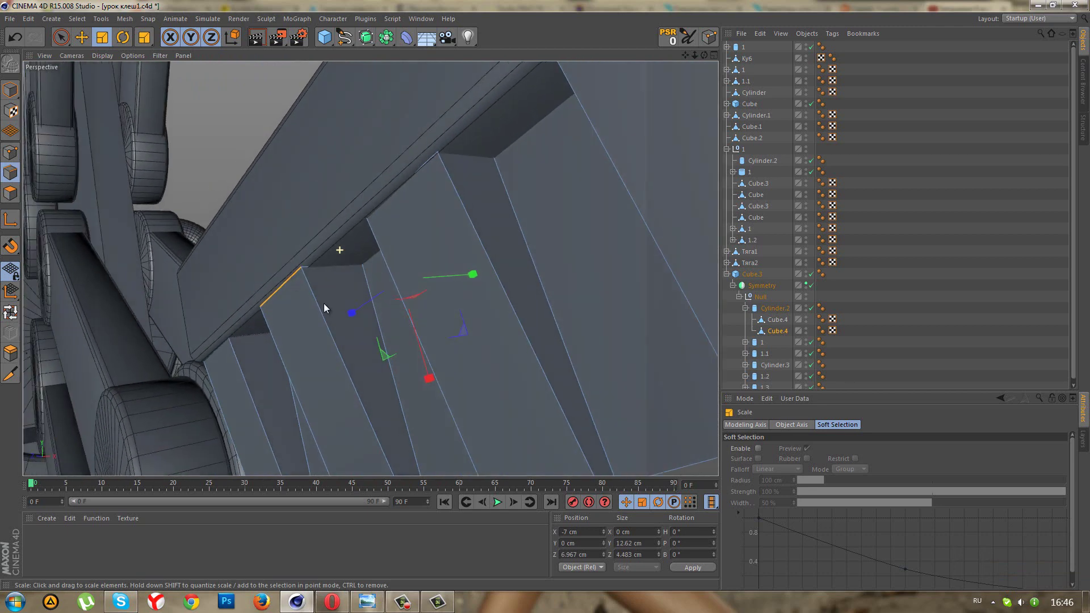
{"action": "left_click_drag", "start_coordinate": [469, 276], "coordinate": [466, 276]}
Orbit along the stepped beam to inspect the ridges from its end.
{"action": "scroll", "coordinate": [467, 276], "scroll_direction": "down", "scroll_amount": 3}
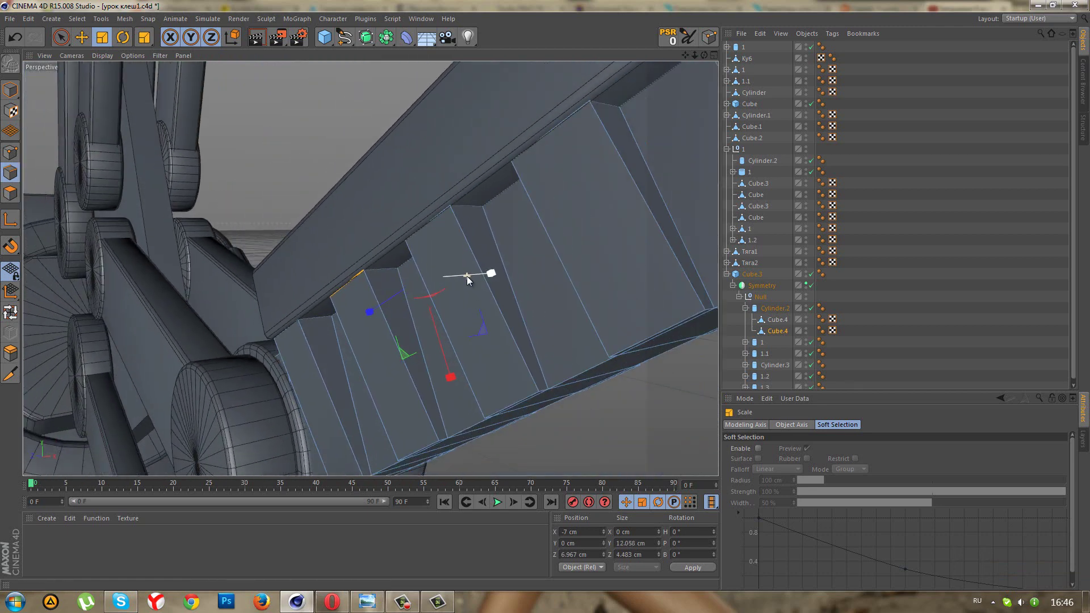
{"action": "mouse_move", "coordinate": [537, 275]}
{"action": "left_mouse_down", "text": "alt"}
{"action": "mouse_move", "coordinate": [346, 233]}
{"action": "mouse_move", "coordinate": [311, 254]}
{"action": "left_mouse_up", "text": "alt"}
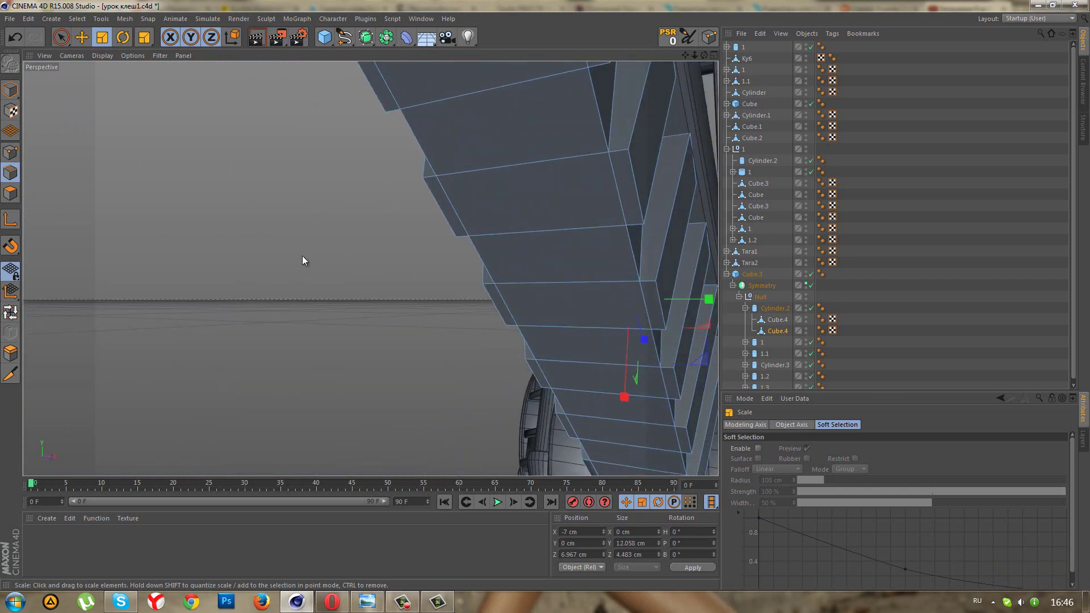
{"action": "scroll", "coordinate": [302, 255], "scroll_direction": "up", "scroll_amount": 2}
{"action": "scroll", "coordinate": [138, 227], "scroll_direction": "down", "scroll_amount": 3}
{"action": "mouse_move", "coordinate": [139, 227]}
{"action": "left_mouse_down", "text": "alt"}
{"action": "mouse_move", "coordinate": [202, 285]}
{"action": "mouse_move", "coordinate": [27, 292]}
{"action": "left_mouse_up", "text": "alt"}
Loop-select all seven ridge loops plus the beam's lower edge loop.
{"action": "left_click", "coordinate": [10, 312]}
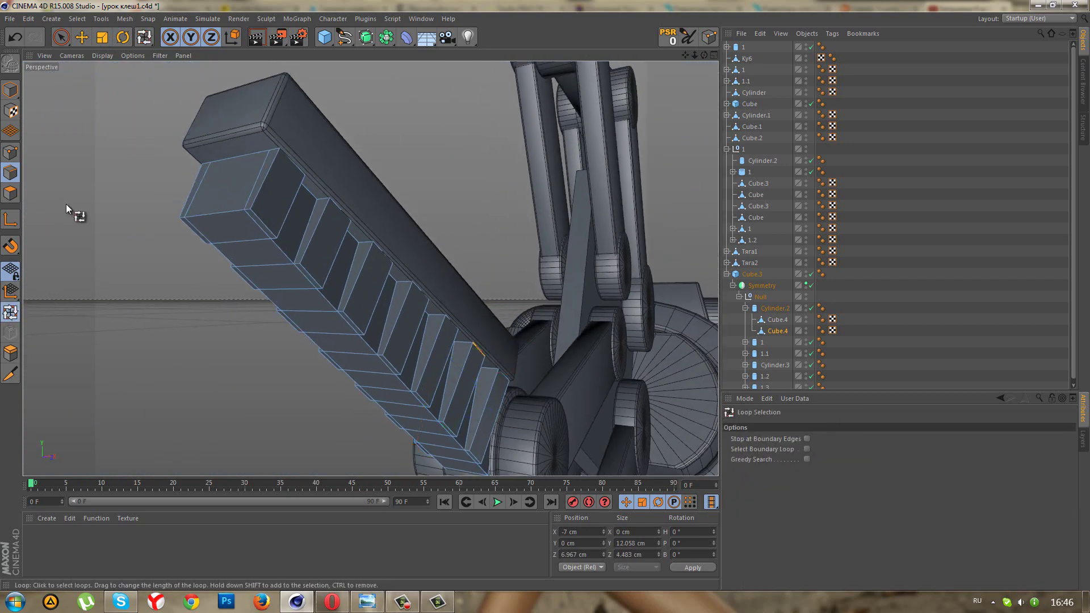
{"action": "left_click", "coordinate": [277, 214]}
{"action": "left_click", "coordinate": [319, 239], "text": "shift"}
{"action": "left_click", "coordinate": [374, 283], "text": "shift"}
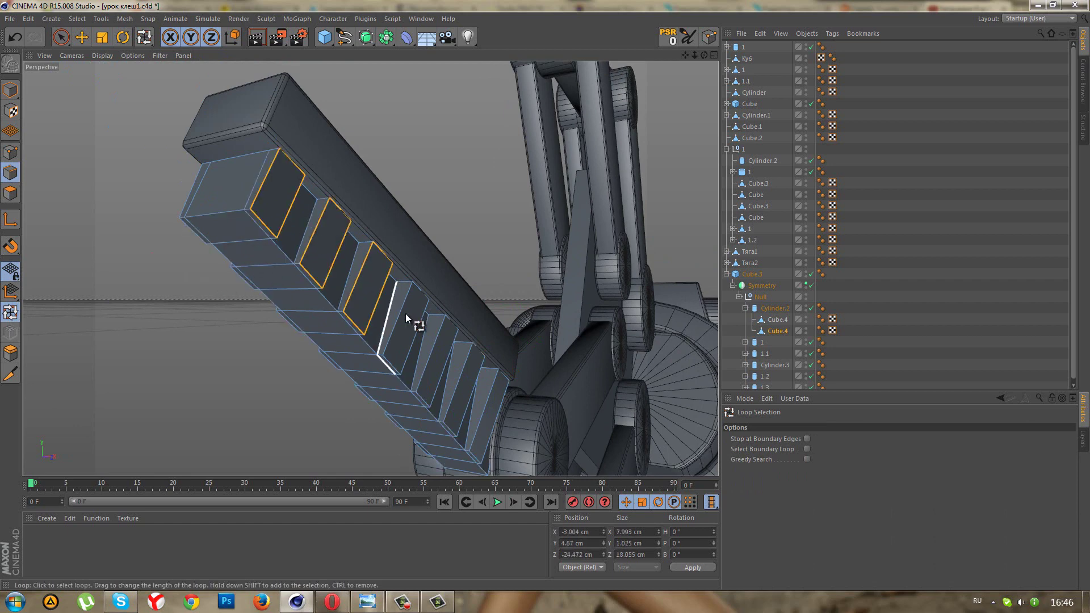
{"action": "left_click", "coordinate": [412, 320], "text": "shift"}
{"action": "left_click", "coordinate": [446, 348], "text": "shift"}
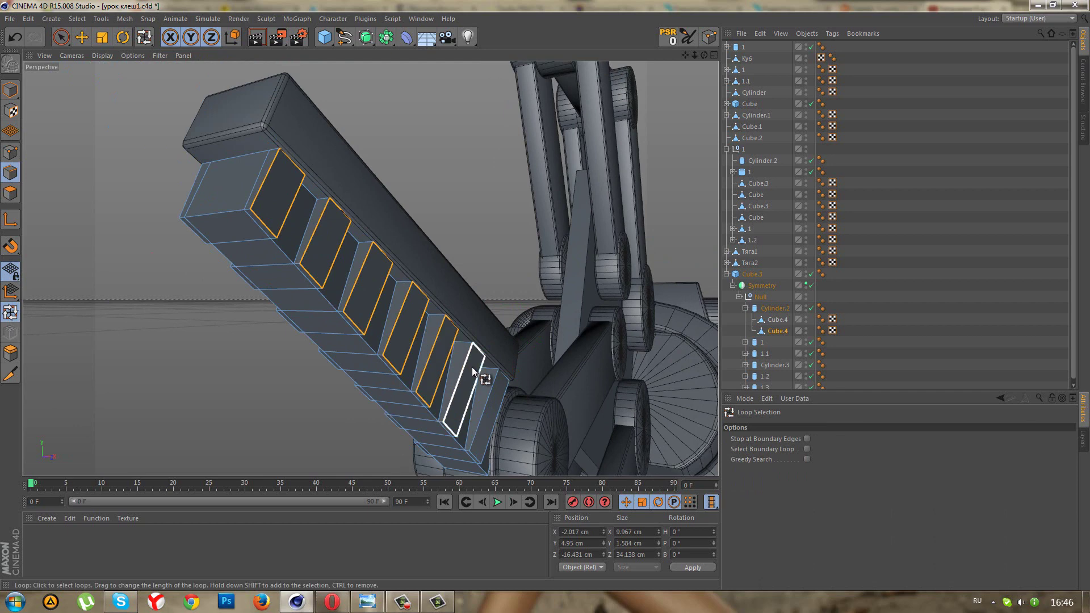
{"action": "left_click", "coordinate": [472, 367], "text": "shift"}
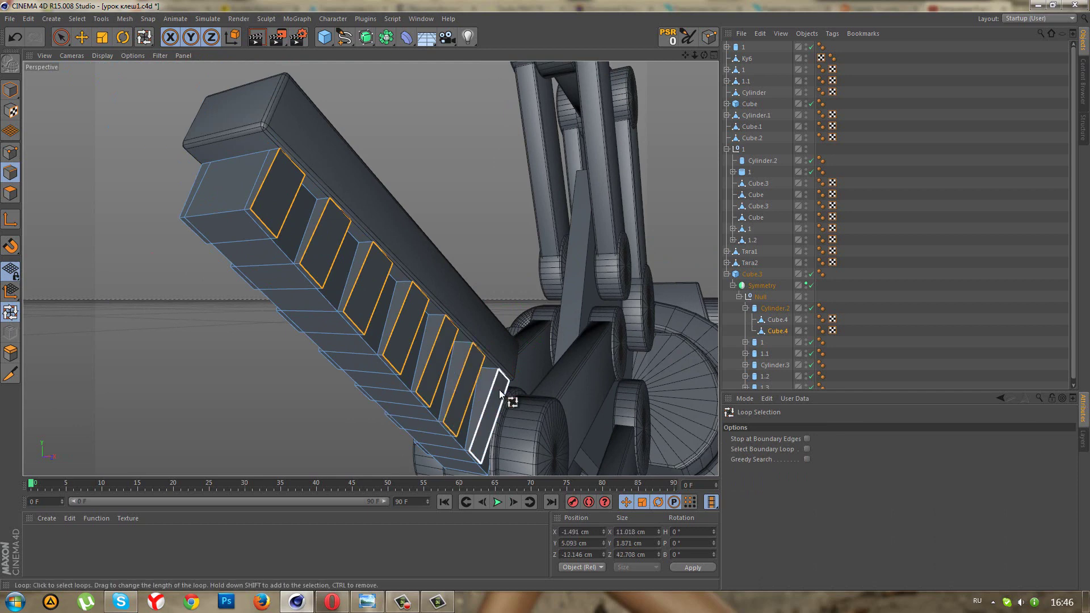
{"action": "left_click", "coordinate": [444, 438], "text": "shift"}
{"action": "left_click", "coordinate": [448, 432], "text": "shift"}
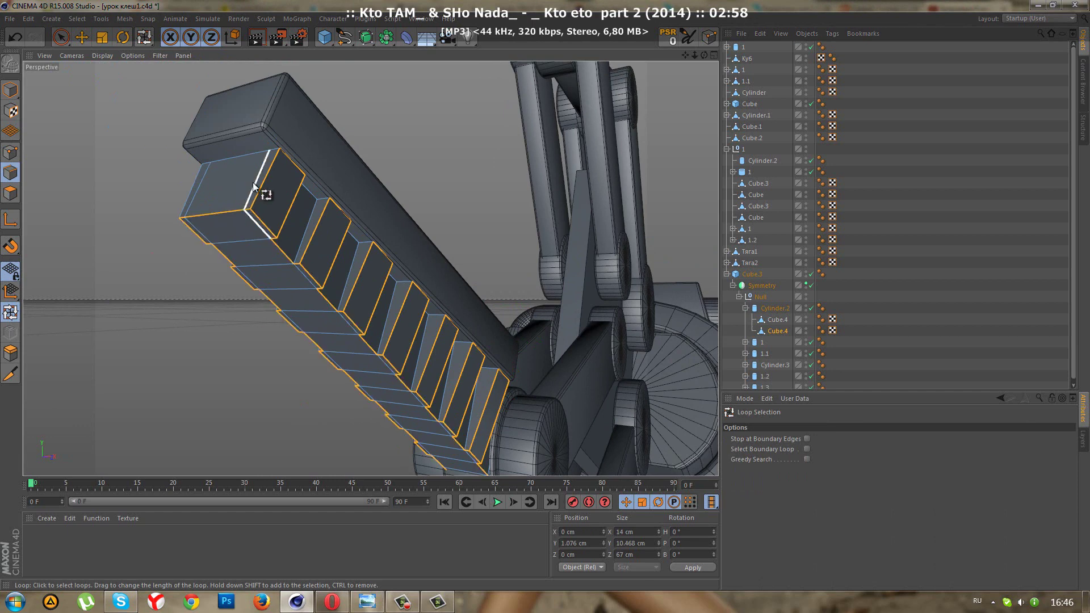
Hide Cube.4 in the editor and add the beam's top loop to the selection.
{"action": "left_click", "coordinate": [265, 156], "text": "shift"}
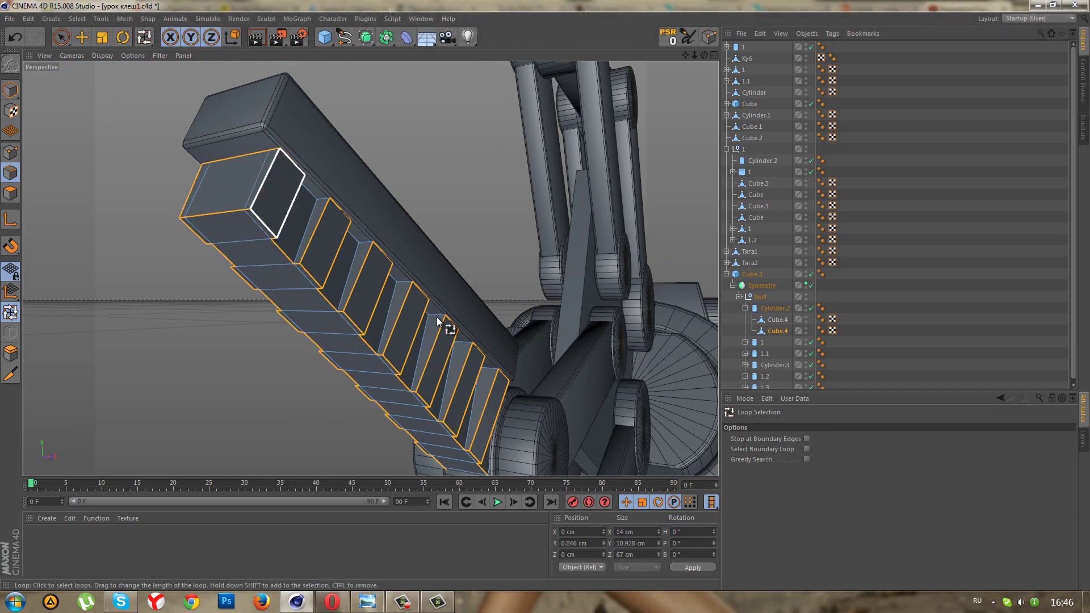
{"action": "left_click", "coordinate": [806, 319]}
{"action": "left_click_drag", "start_coordinate": [512, 177], "coordinate": [318, 298], "text": "alt"}
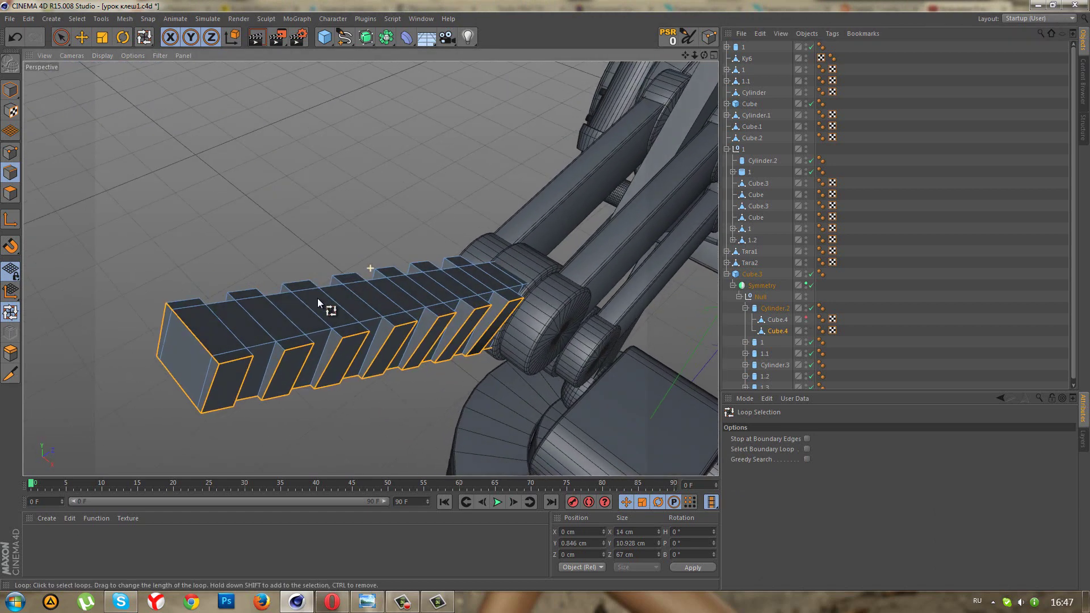
{"action": "left_click", "coordinate": [303, 285], "text": "shift"}
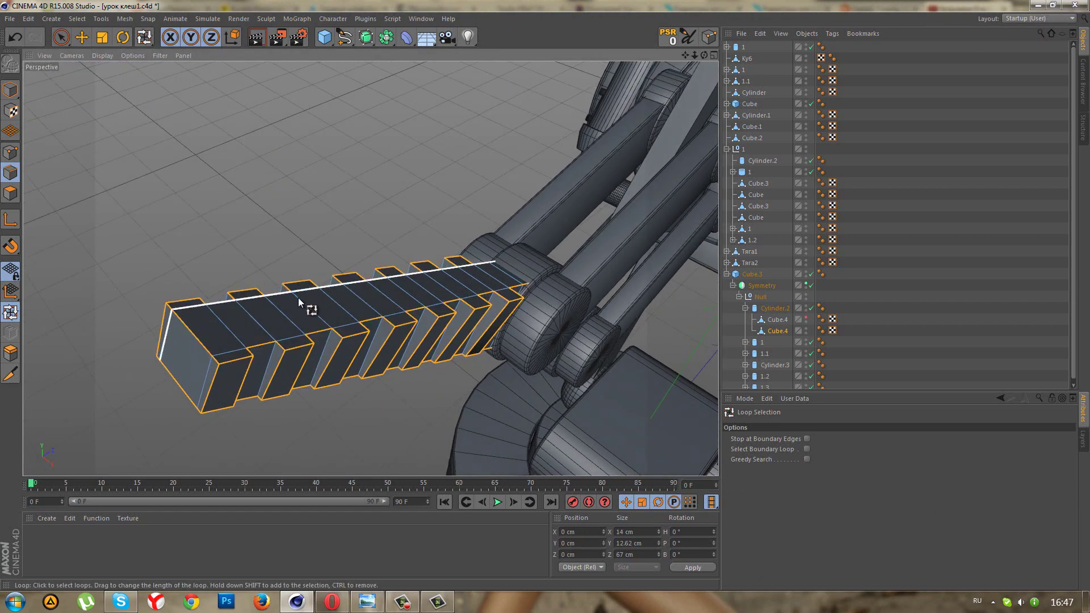
{"action": "mouse_move", "coordinate": [294, 399]}
{"action": "left_mouse_down", "text": "alt"}
{"action": "mouse_move", "coordinate": [483, 346]}
{"action": "mouse_move", "coordinate": [458, 350]}
{"action": "left_mouse_up", "text": "alt"}
{"action": "left_click_drag", "start_coordinate": [457, 397], "coordinate": [503, 305], "text": "alt"}
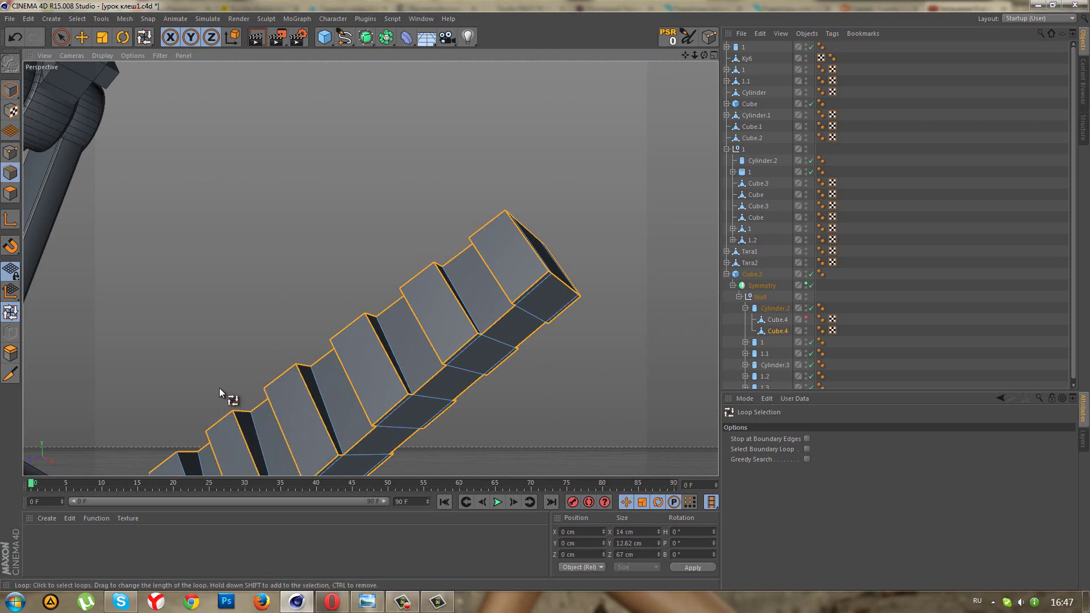
{"action": "mouse_move", "coordinate": [219, 387]}
{"action": "left_mouse_down", "text": "alt"}
{"action": "mouse_move", "coordinate": [219, 365]}
{"action": "mouse_move", "coordinate": [360, 317]}
{"action": "mouse_move", "coordinate": [257, 403]}
{"action": "left_mouse_up", "text": "alt"}
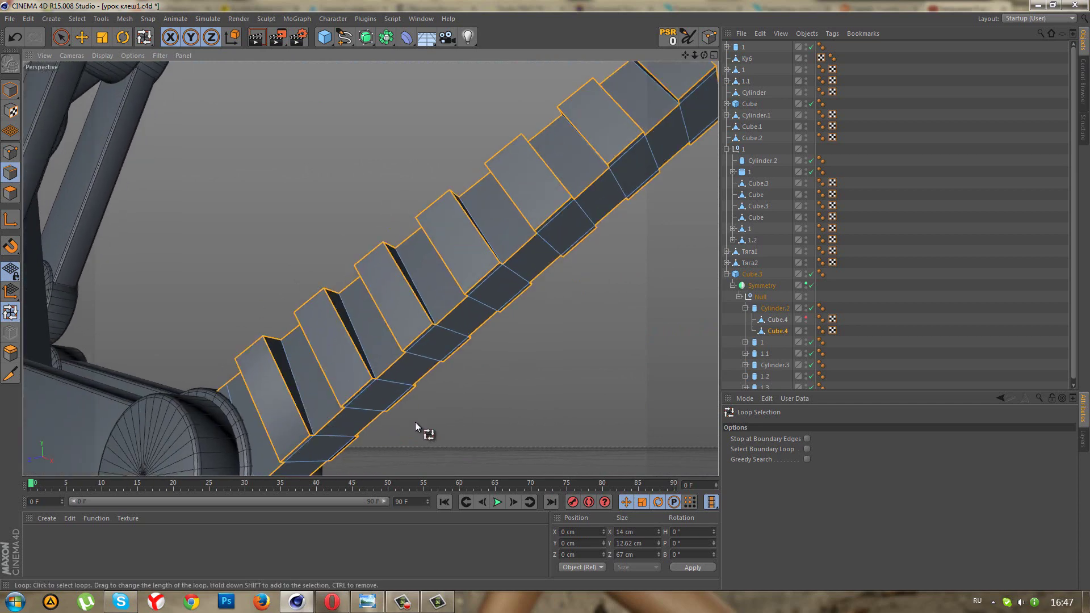
{"action": "scroll", "coordinate": [414, 422], "scroll_direction": "up", "scroll_amount": 3}
Bevel the selected ridge edges with a 0.25 cm offset and 2 subdivisions.
{"action": "right_click", "coordinate": [420, 400]}
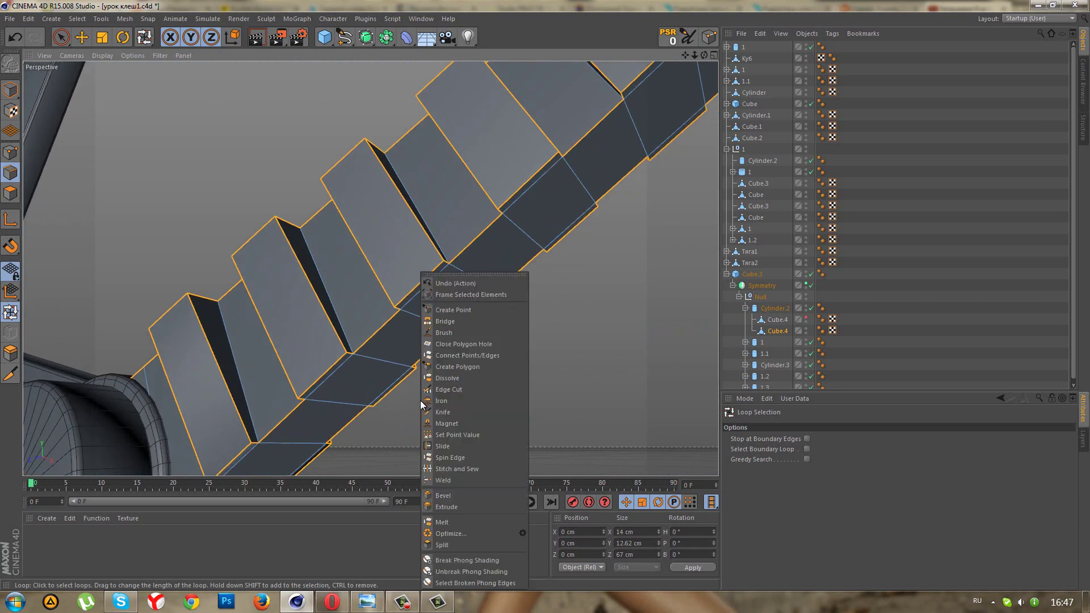
{"action": "left_click", "coordinate": [451, 498]}
{"action": "left_click_drag", "start_coordinate": [545, 295], "coordinate": [544, 296]}
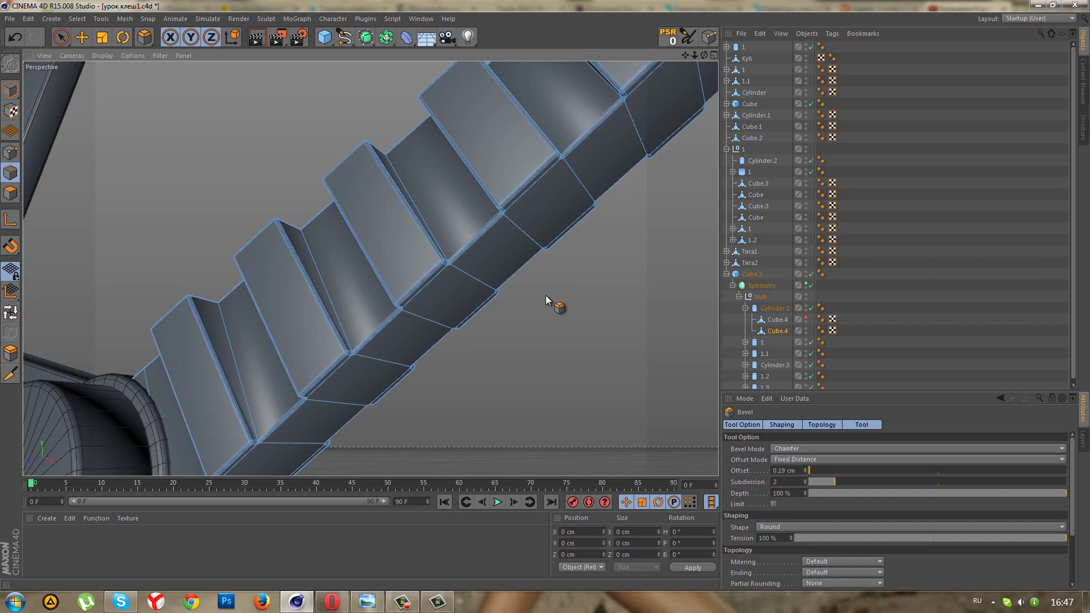
{"action": "left_click_drag", "start_coordinate": [547, 296], "coordinate": [545, 298]}
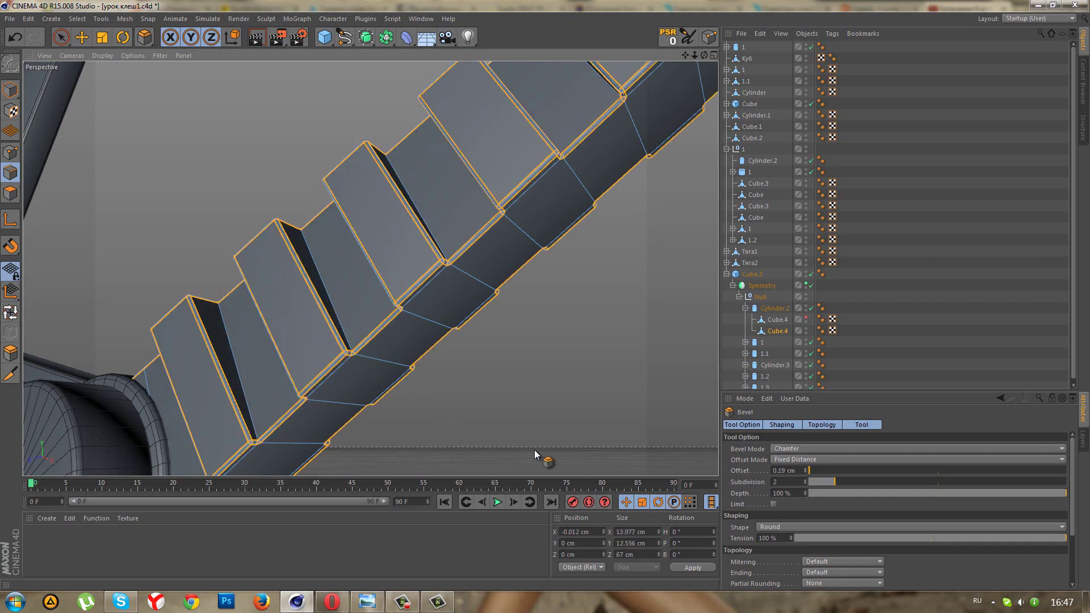
{"action": "left_click", "coordinate": [805, 485]}
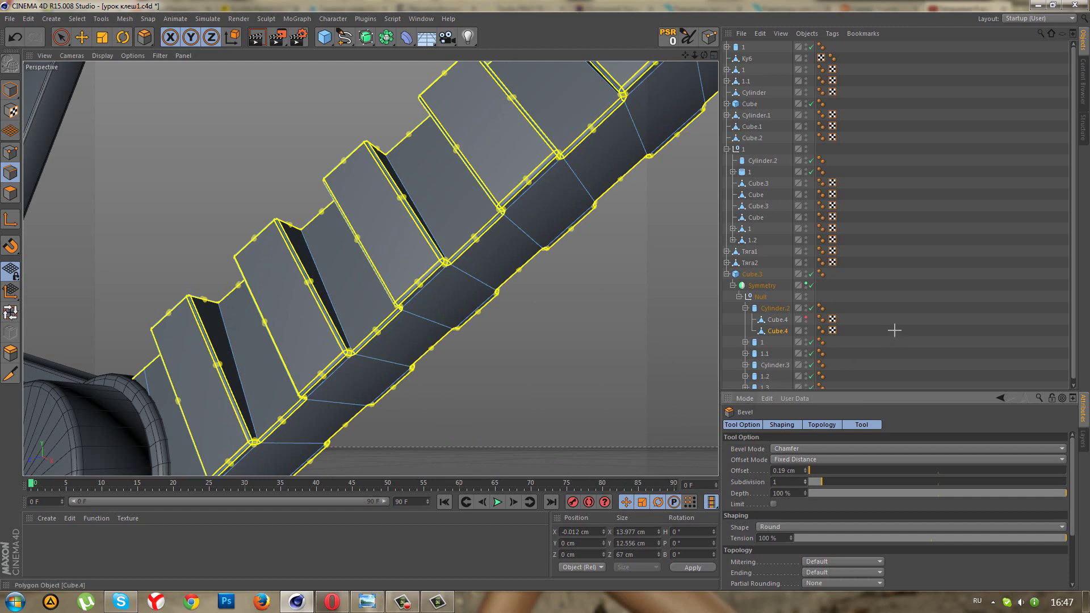
{"action": "left_click_drag", "start_coordinate": [894, 331], "coordinate": [554, 375]}
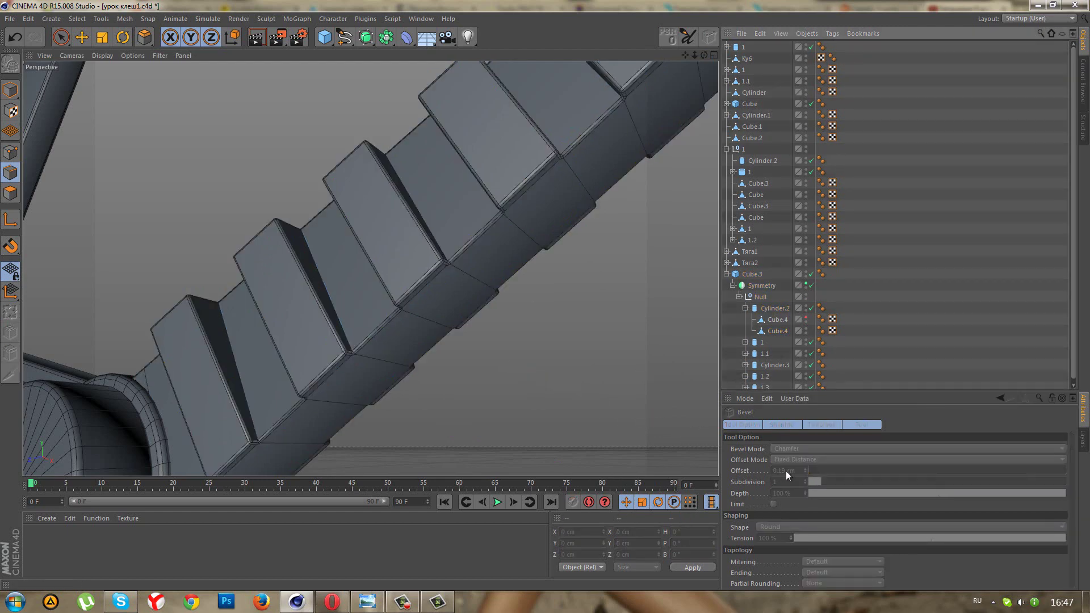
{"action": "key", "text": "ctrl+z"}
{"action": "key", "text": "ctrl+z"}
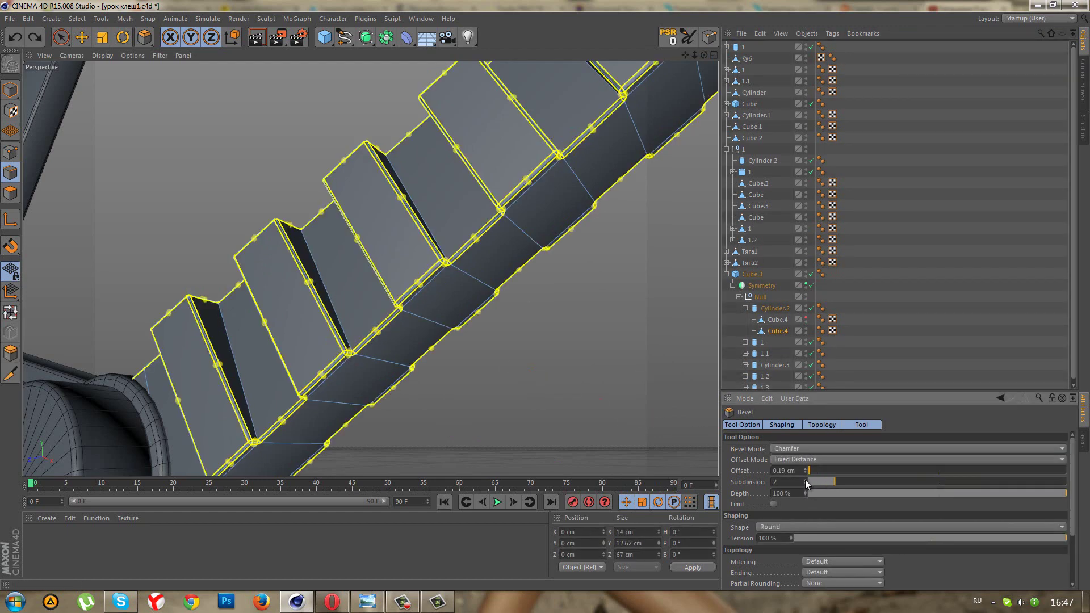
{"action": "left_click_drag", "start_coordinate": [545, 295], "coordinate": [544, 295]}
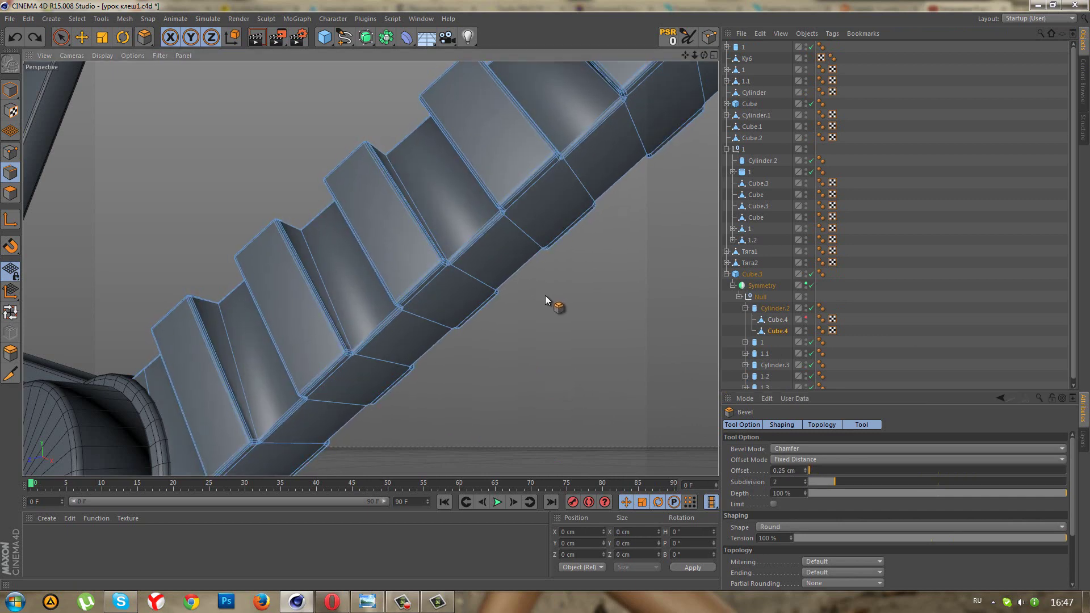
{"action": "key", "text": "ctrl+z"}
{"action": "key", "text": "ctrl+z"}
{"action": "mouse_move", "coordinate": [533, 307]}
{"action": "left_mouse_down", "text": "alt"}
{"action": "mouse_move", "coordinate": [550, 266]}
{"action": "mouse_move", "coordinate": [326, 340]}
{"action": "mouse_move", "coordinate": [665, 346]}
{"action": "left_mouse_up", "text": "alt"}
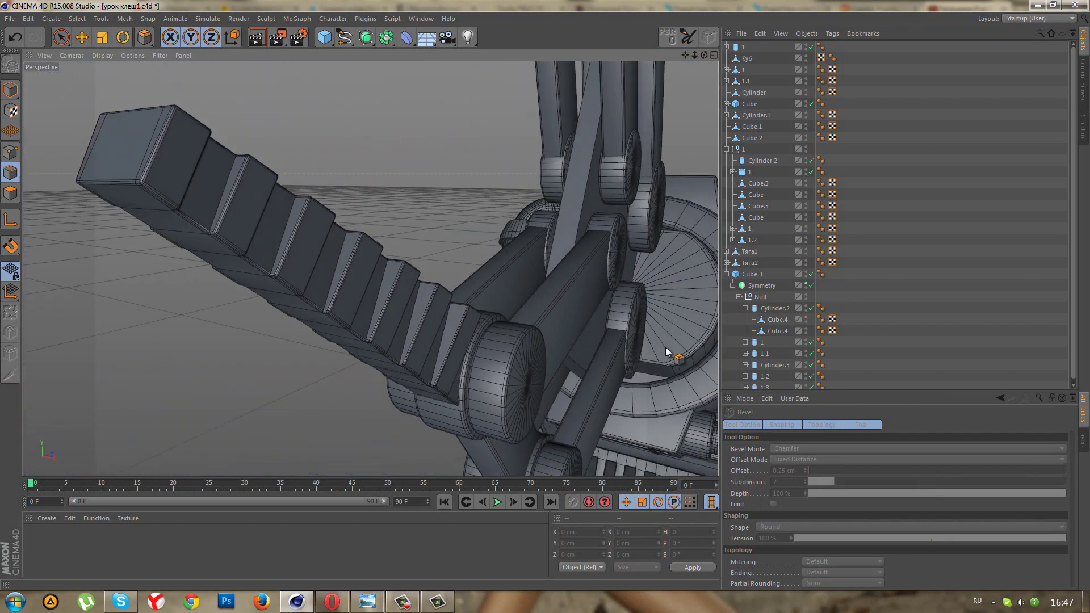
Make Cube.4 visible again and select it in Model mode.
{"action": "left_click", "coordinate": [806, 319]}
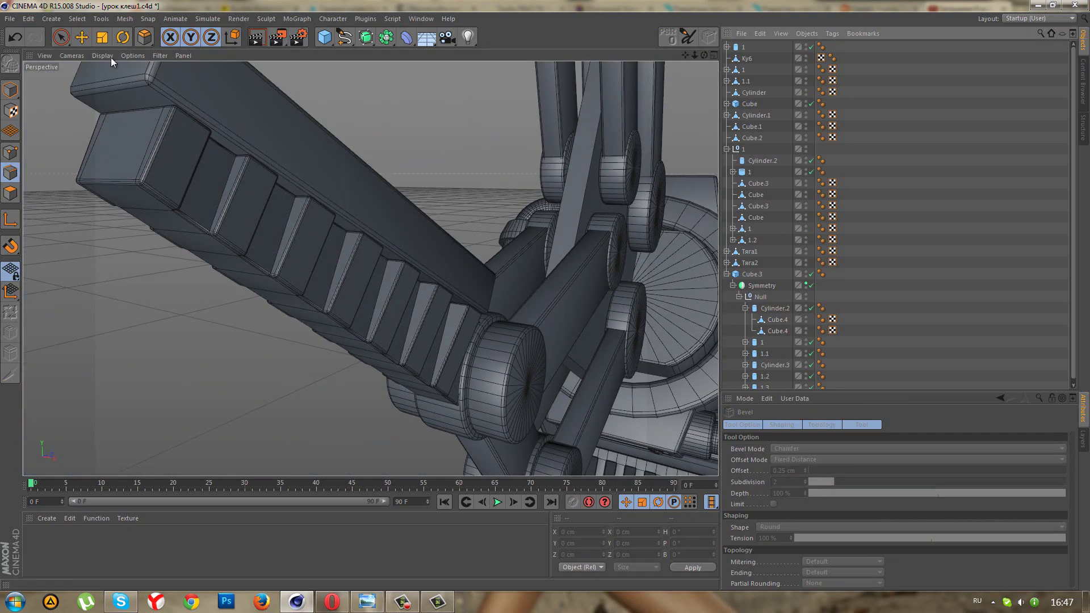
{"action": "left_click", "coordinate": [67, 39]}
{"action": "left_click", "coordinate": [11, 89]}
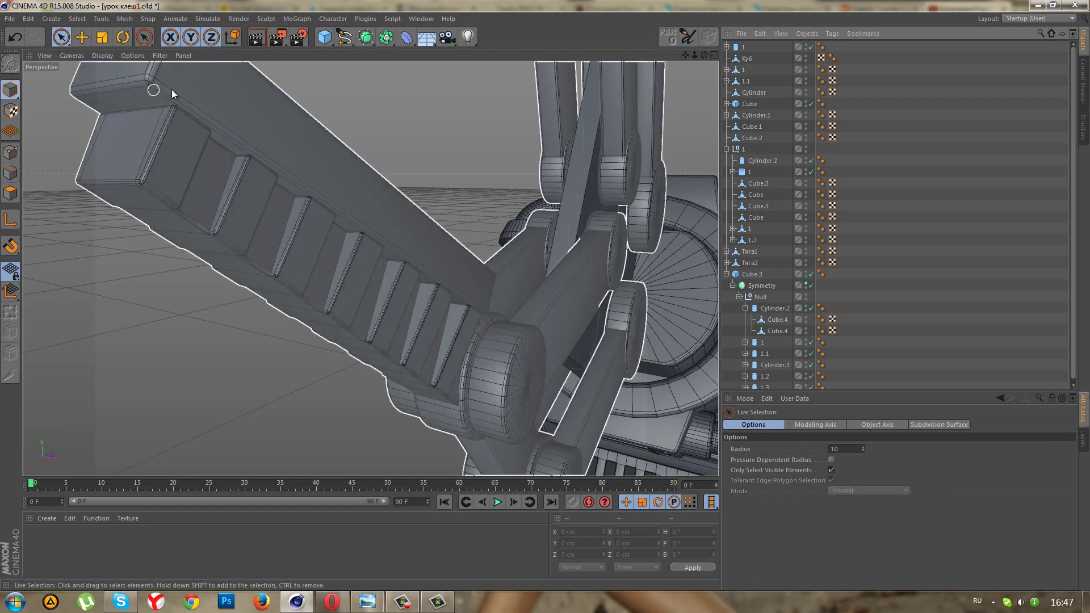
{"action": "left_click", "coordinate": [172, 89]}
{"action": "left_click", "coordinate": [777, 321]}
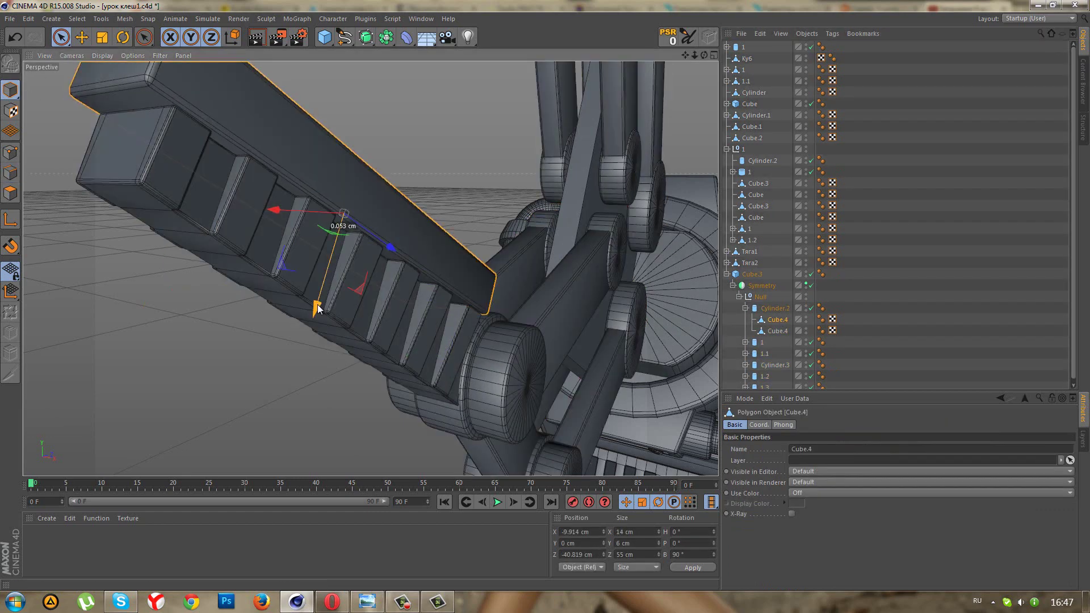
{"action": "left_click_drag", "start_coordinate": [316, 308], "coordinate": [317, 311]}
{"action": "left_click", "coordinate": [874, 315]}
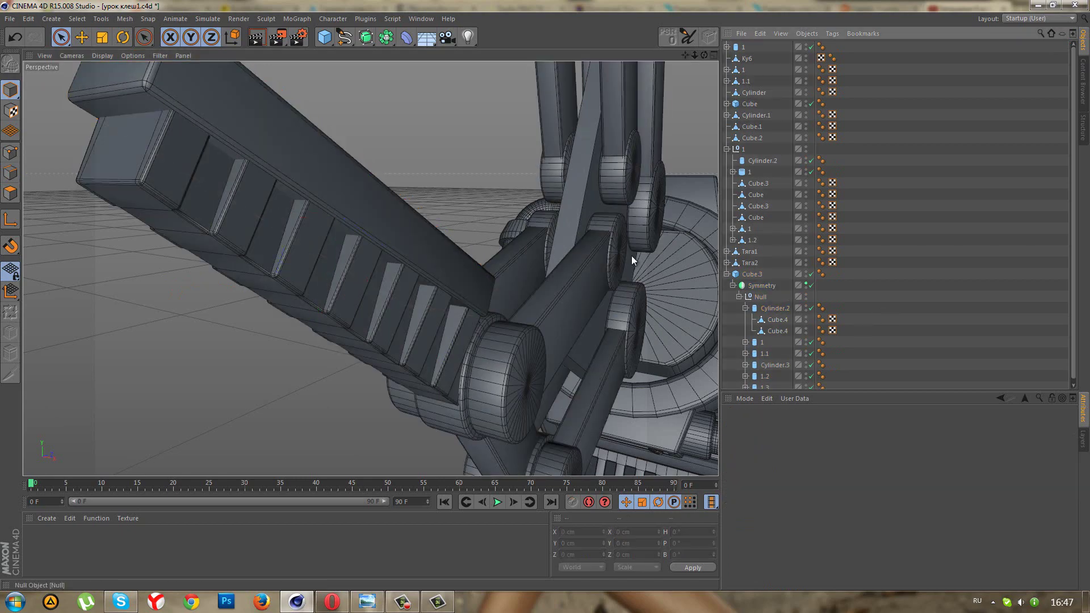
{"action": "mouse_move", "coordinate": [631, 256]}
{"action": "left_mouse_down", "text": "alt"}
{"action": "mouse_move", "coordinate": [491, 224]}
{"action": "mouse_move", "coordinate": [475, 167]}
{"action": "mouse_move", "coordinate": [347, 175]}
{"action": "left_mouse_up", "text": "alt"}
{"action": "key", "text": "ctrl+z"}
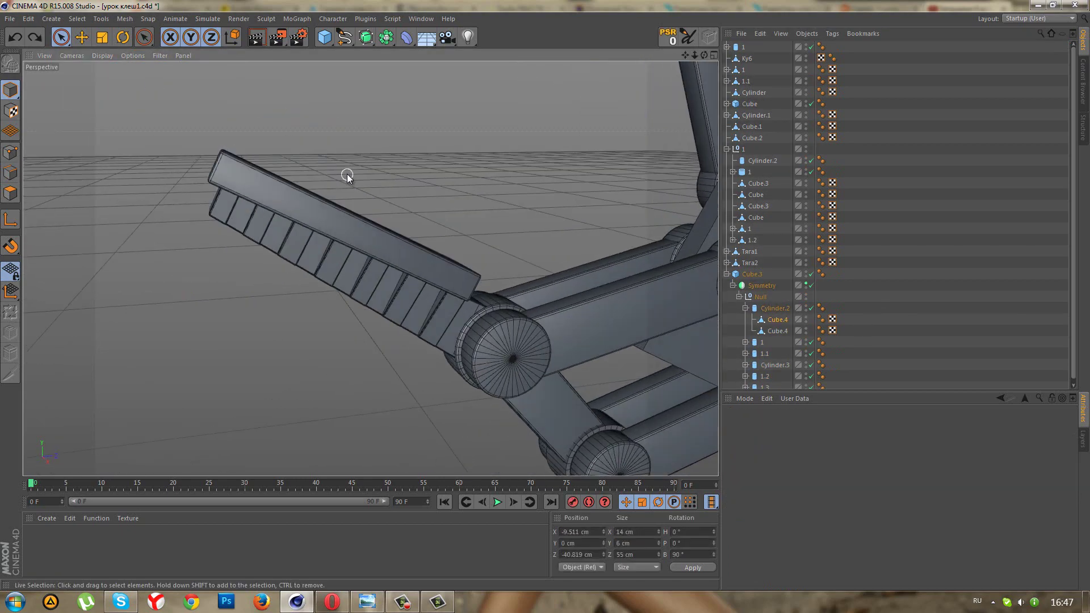
{"action": "left_click", "coordinate": [10, 153]}
{"action": "scroll", "coordinate": [106, 133], "scroll_direction": "up", "scroll_amount": 2}
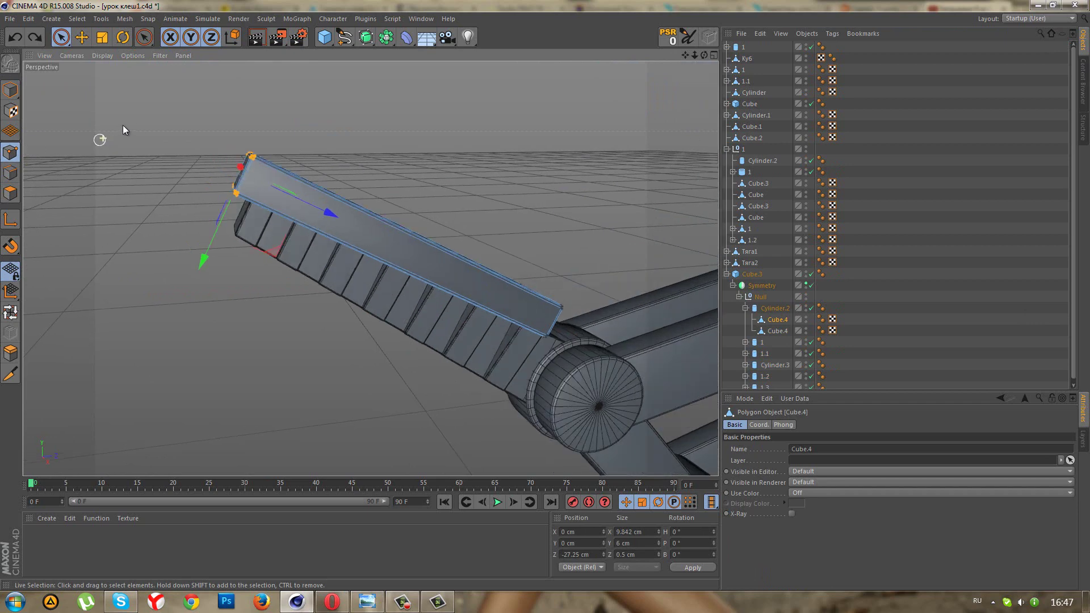
{"action": "left_click_drag", "start_coordinate": [61, 37], "coordinate": [108, 73]}
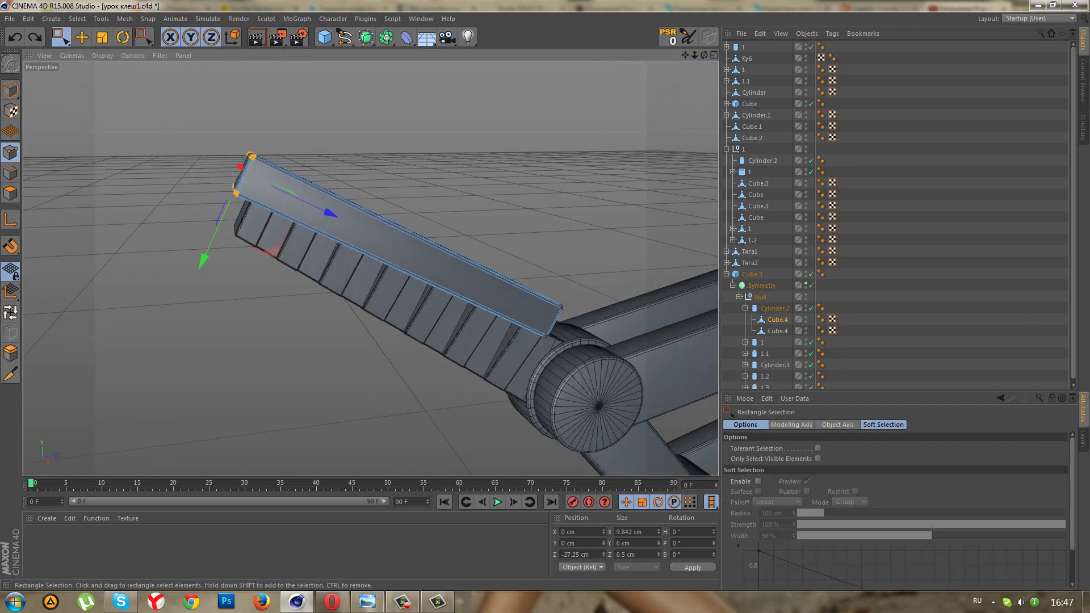
{"action": "mouse_move", "coordinate": [197, 108]}
{"action": "left_mouse_down"}
{"action": "mouse_move", "coordinate": [274, 172]}
{"action": "mouse_move", "coordinate": [238, 255]}
{"action": "left_mouse_up"}
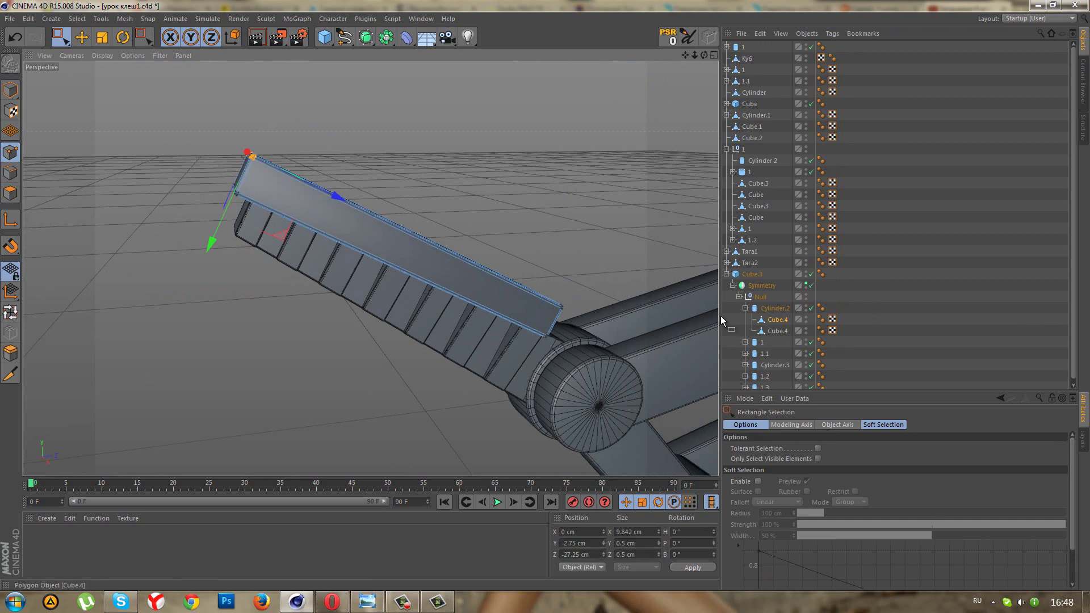
{"action": "mouse_move", "coordinate": [483, 265]}
{"action": "left_mouse_down", "text": "alt"}
{"action": "mouse_move", "coordinate": [390, 182]}
{"action": "mouse_move", "coordinate": [349, 223]}
{"action": "mouse_move", "coordinate": [372, 226]}
{"action": "mouse_move", "coordinate": [362, 258]}
{"action": "mouse_move", "coordinate": [421, 274]}
{"action": "mouse_move", "coordinate": [510, 258]}
{"action": "mouse_move", "coordinate": [518, 288]}
{"action": "mouse_move", "coordinate": [625, 306]}
{"action": "left_mouse_up", "text": "alt"}
{"action": "left_click", "coordinate": [793, 339]}
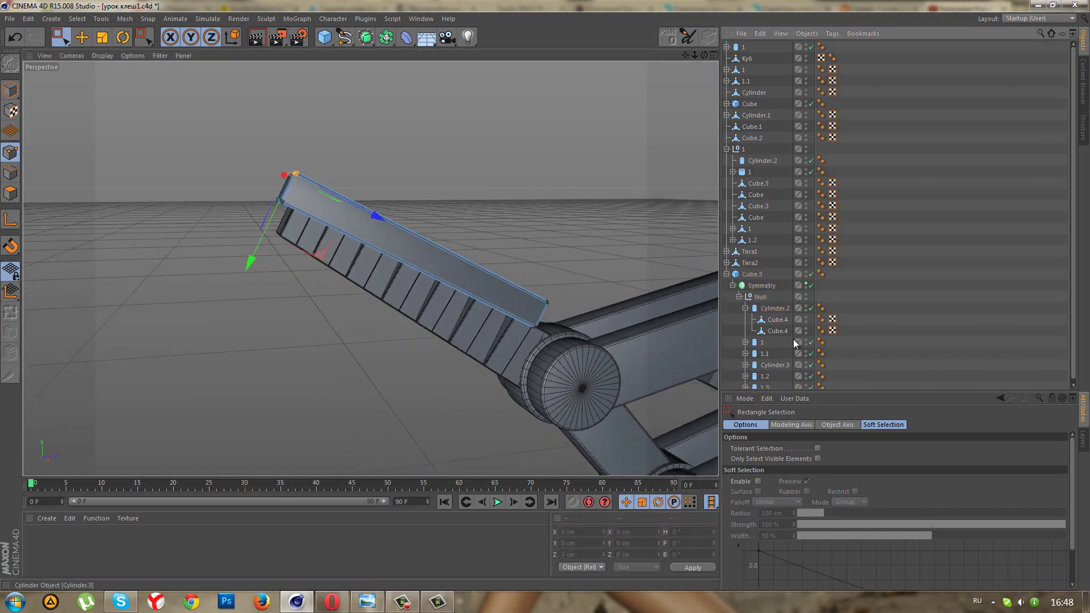
{"action": "scroll", "coordinate": [390, 295], "scroll_direction": "down", "scroll_amount": 3}
{"action": "scroll", "coordinate": [390, 295], "scroll_direction": "down", "scroll_amount": 3}
{"action": "scroll", "coordinate": [418, 277], "scroll_direction": "down", "scroll_amount": 2}
{"action": "mouse_move", "coordinate": [418, 278]}
{"action": "left_mouse_down", "text": "alt"}
{"action": "mouse_move", "coordinate": [486, 95]}
{"action": "mouse_move", "coordinate": [545, 294]}
{"action": "mouse_move", "coordinate": [369, 68]}
{"action": "mouse_move", "coordinate": [342, 135]}
{"action": "mouse_move", "coordinate": [426, 216]}
{"action": "mouse_move", "coordinate": [424, 271]}
{"action": "mouse_move", "coordinate": [466, 309]}
{"action": "mouse_move", "coordinate": [495, 218]}
{"action": "mouse_move", "coordinate": [351, 196]}
{"action": "mouse_move", "coordinate": [394, 285]}
{"action": "mouse_move", "coordinate": [435, 213]}
{"action": "mouse_move", "coordinate": [407, 225]}
{"action": "left_mouse_up", "text": "alt"}
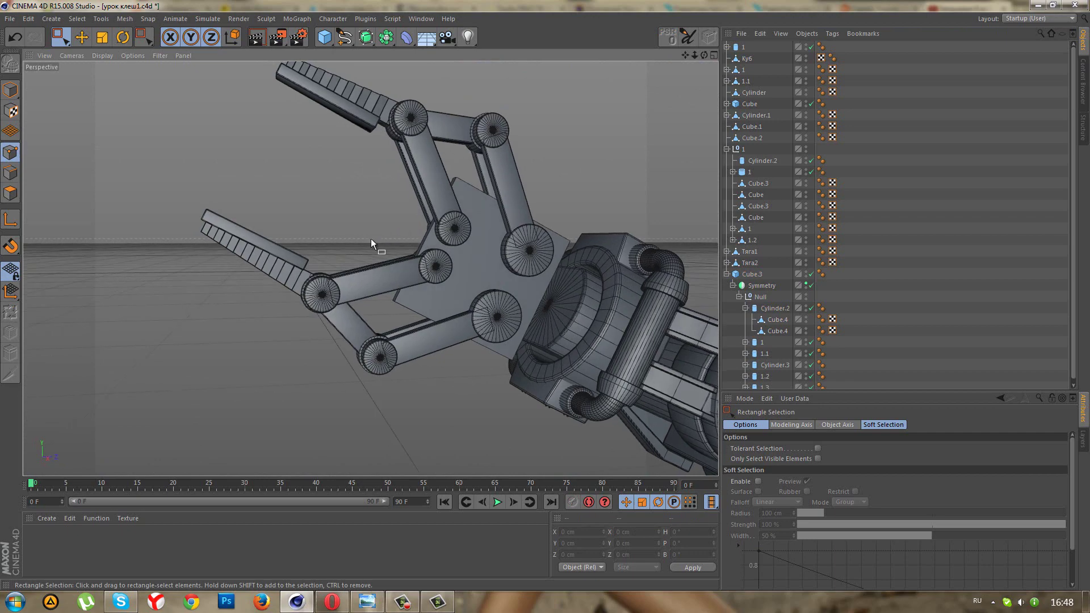
Render a preview, then zoom and orbit close on the toothed fingertip and its joint.
{"action": "scroll", "coordinate": [372, 241], "scroll_direction": "up", "scroll_amount": 3}
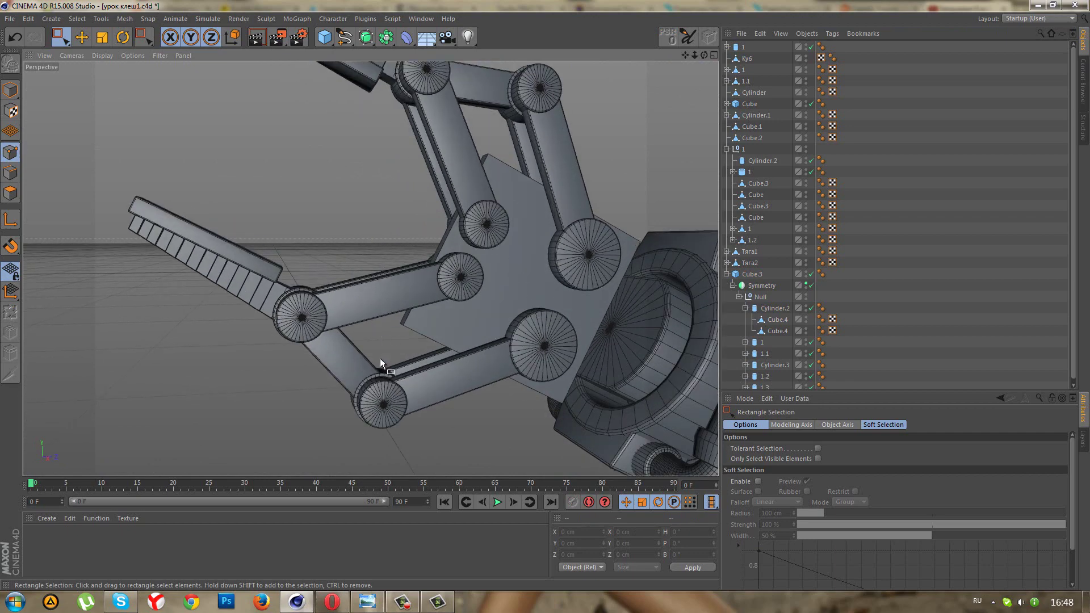
{"action": "mouse_move", "coordinate": [380, 359]}
{"action": "left_mouse_down", "text": "alt"}
{"action": "mouse_move", "coordinate": [387, 343]}
{"action": "mouse_move", "coordinate": [475, 349]}
{"action": "mouse_move", "coordinate": [521, 371]}
{"action": "mouse_move", "coordinate": [592, 346]}
{"action": "mouse_move", "coordinate": [613, 324]}
{"action": "mouse_move", "coordinate": [614, 287]}
{"action": "mouse_move", "coordinate": [498, 315]}
{"action": "mouse_move", "coordinate": [501, 332]}
{"action": "mouse_move", "coordinate": [444, 305]}
{"action": "mouse_move", "coordinate": [412, 325]}
{"action": "mouse_move", "coordinate": [401, 298]}
{"action": "mouse_move", "coordinate": [419, 298]}
{"action": "mouse_move", "coordinate": [398, 266]}
{"action": "left_mouse_up", "text": "alt"}
{"action": "left_click", "coordinate": [255, 37]}
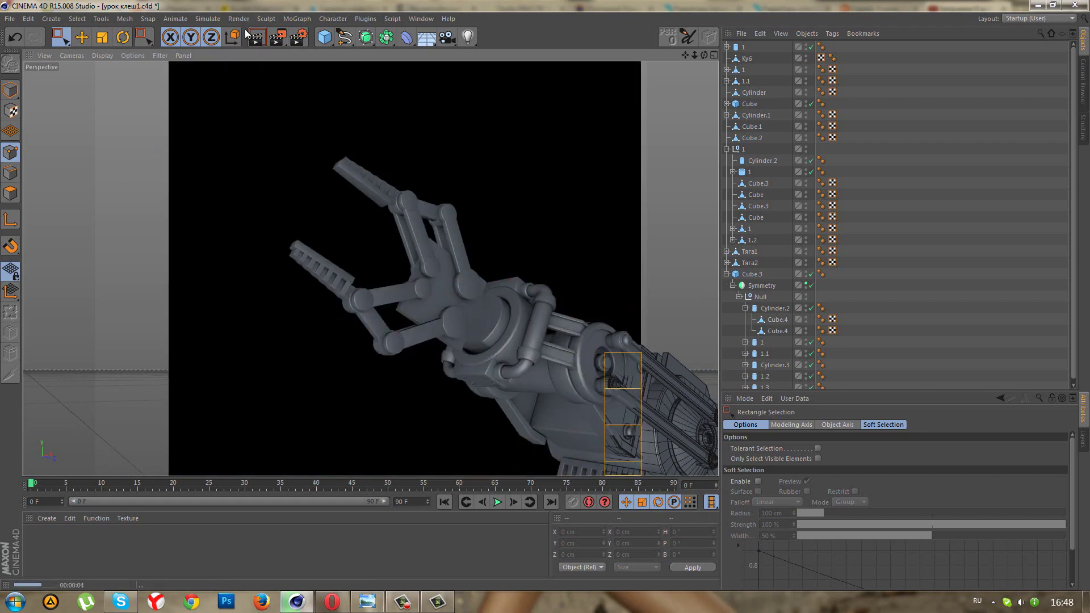
{"action": "scroll", "coordinate": [350, 316], "scroll_direction": "up", "scroll_amount": 2}
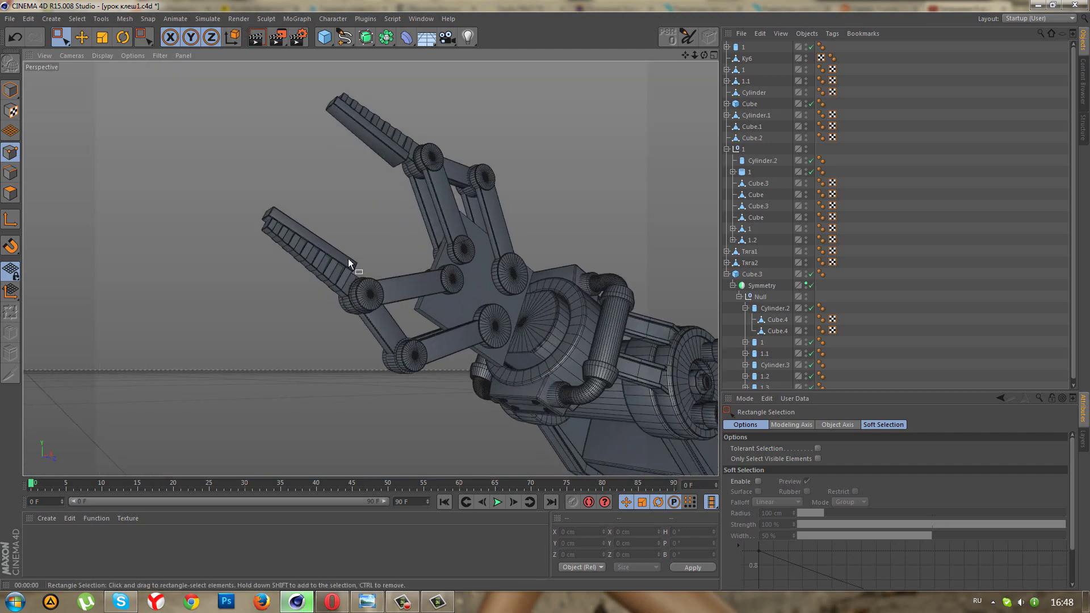
{"action": "scroll", "coordinate": [348, 257], "scroll_direction": "up", "scroll_amount": 3}
{"action": "scroll", "coordinate": [382, 292], "scroll_direction": "up", "scroll_amount": 3}
{"action": "scroll", "coordinate": [375, 291], "scroll_direction": "up", "scroll_amount": 3}
{"action": "left_click_drag", "start_coordinate": [349, 277], "coordinate": [257, 154], "text": "alt"}
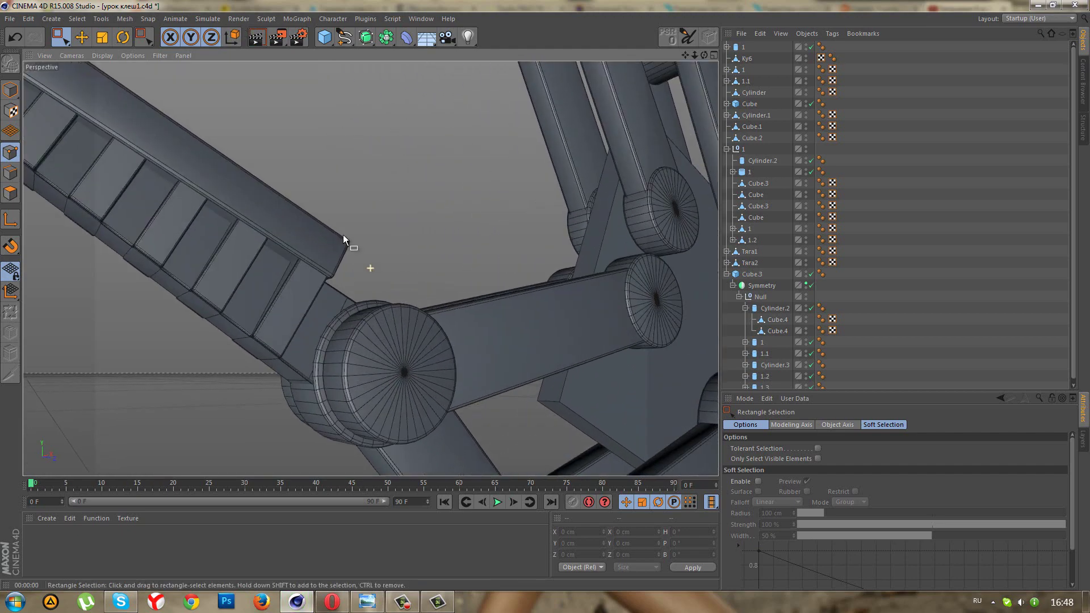
{"action": "left_click_drag", "start_coordinate": [258, 156], "coordinate": [268, 189], "text": "alt"}
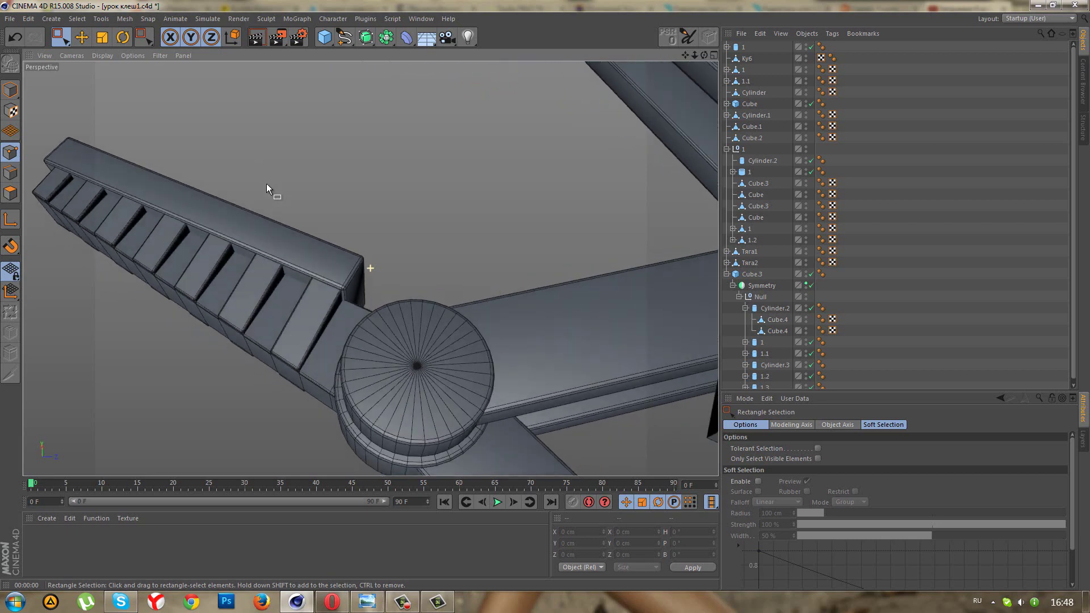
Scale the top bar lengthwise to about 105.6%, giving Size Z 58.091 cm.
{"action": "left_click", "coordinate": [10, 90]}
{"action": "left_click", "coordinate": [777, 331]}
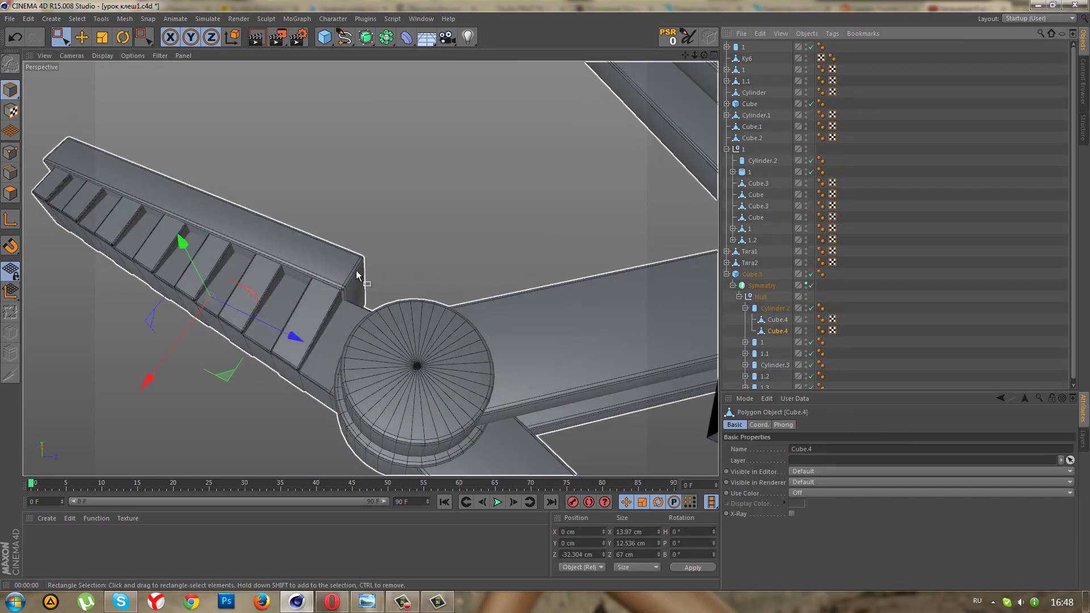
{"action": "left_click", "coordinate": [753, 275]}
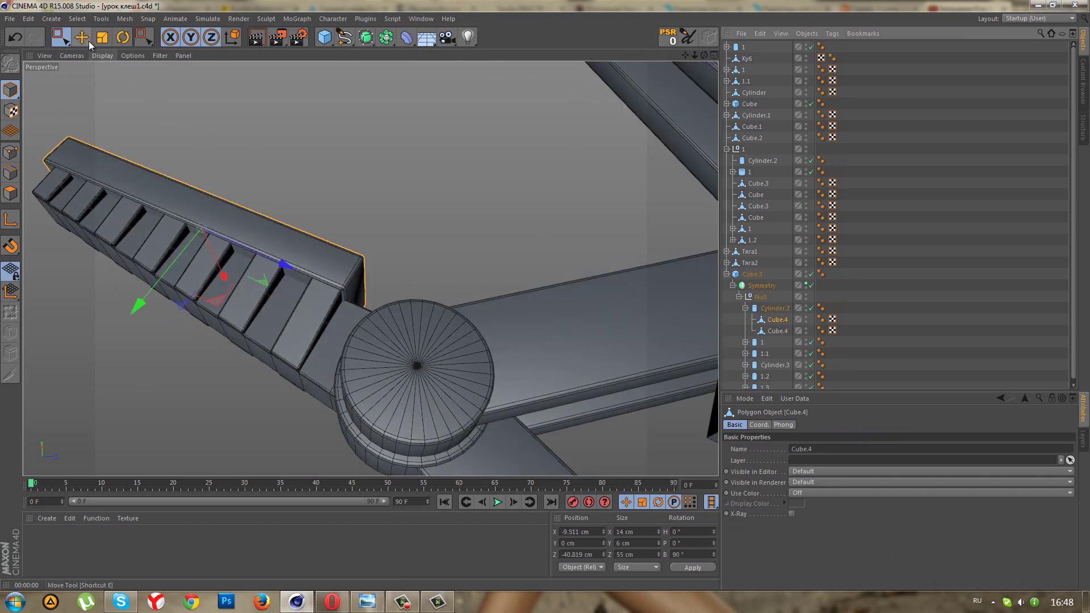
{"action": "left_click", "coordinate": [102, 38]}
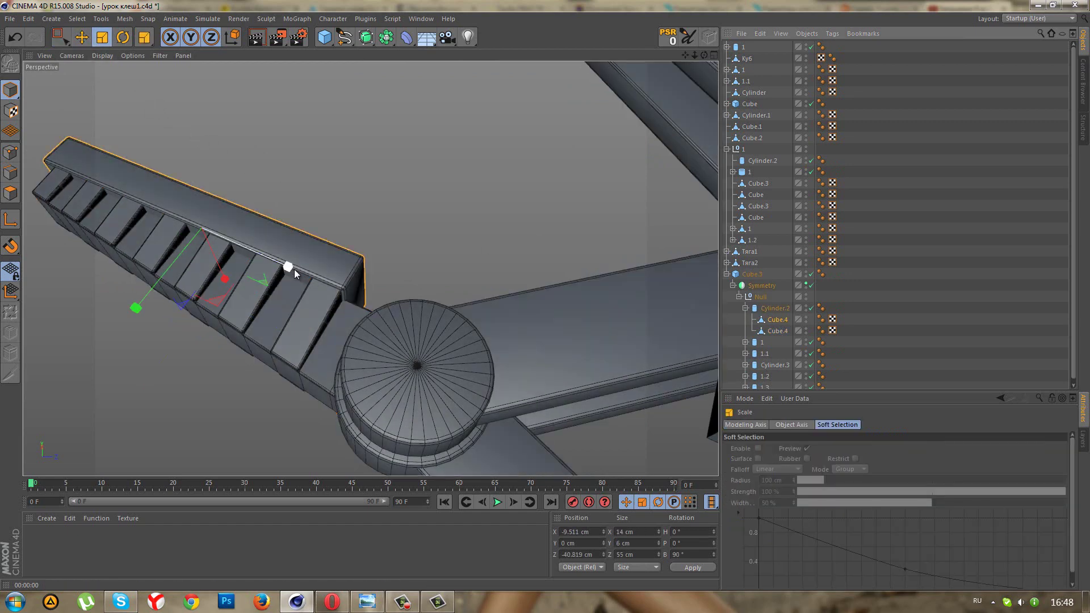
{"action": "left_click_drag", "start_coordinate": [292, 269], "coordinate": [298, 275]}
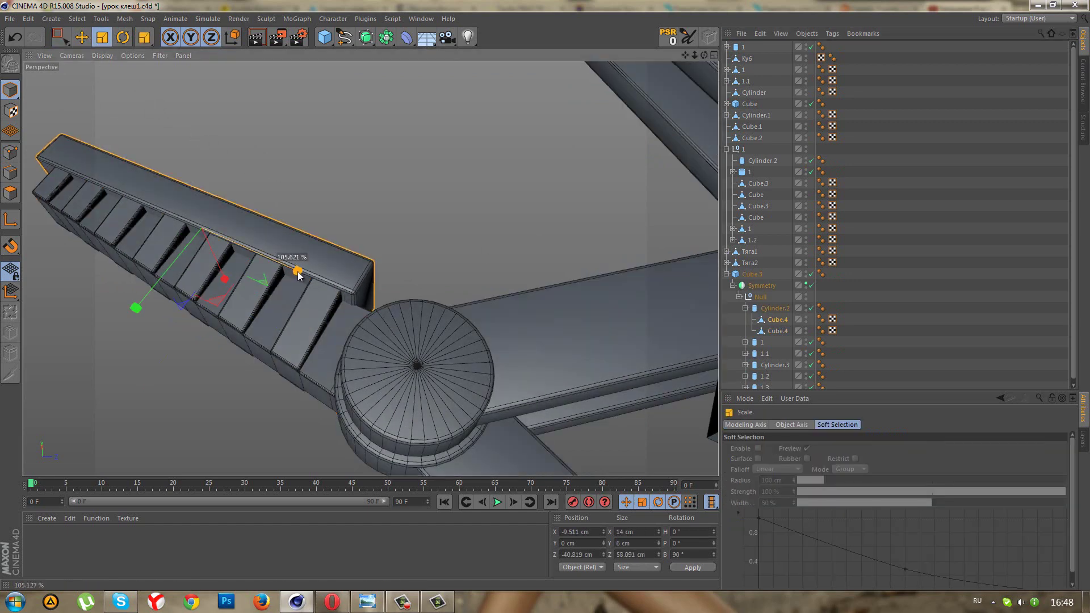
{"action": "mouse_move", "coordinate": [297, 252]}
{"action": "left_mouse_down", "text": "alt"}
{"action": "mouse_move", "coordinate": [363, 230]}
{"action": "mouse_move", "coordinate": [315, 173]}
{"action": "mouse_move", "coordinate": [403, 244]}
{"action": "mouse_move", "coordinate": [402, 228]}
{"action": "mouse_move", "coordinate": [372, 244]}
{"action": "mouse_move", "coordinate": [441, 257]}
{"action": "mouse_move", "coordinate": [187, 241]}
{"action": "mouse_move", "coordinate": [474, 284]}
{"action": "left_mouse_up", "text": "alt"}
{"action": "scroll", "coordinate": [216, 236], "scroll_direction": "up", "scroll_amount": 2}
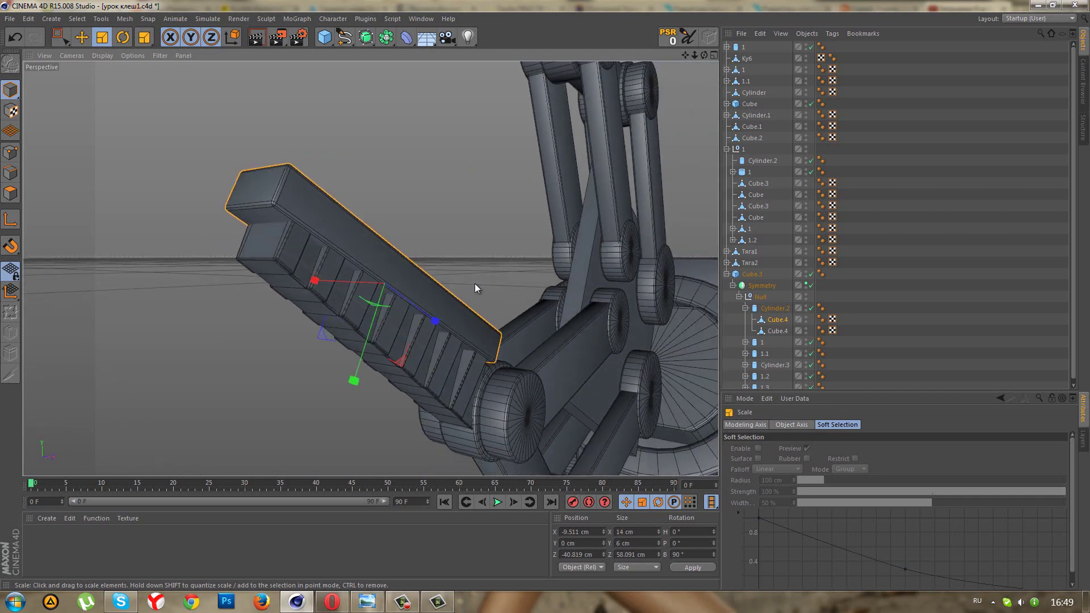
Select Cube.4's end face in Polygon mode and extrude it.
{"action": "left_click", "coordinate": [778, 330]}
{"action": "left_click", "coordinate": [10, 193]}
{"action": "key", "text": "ctrl+a"}
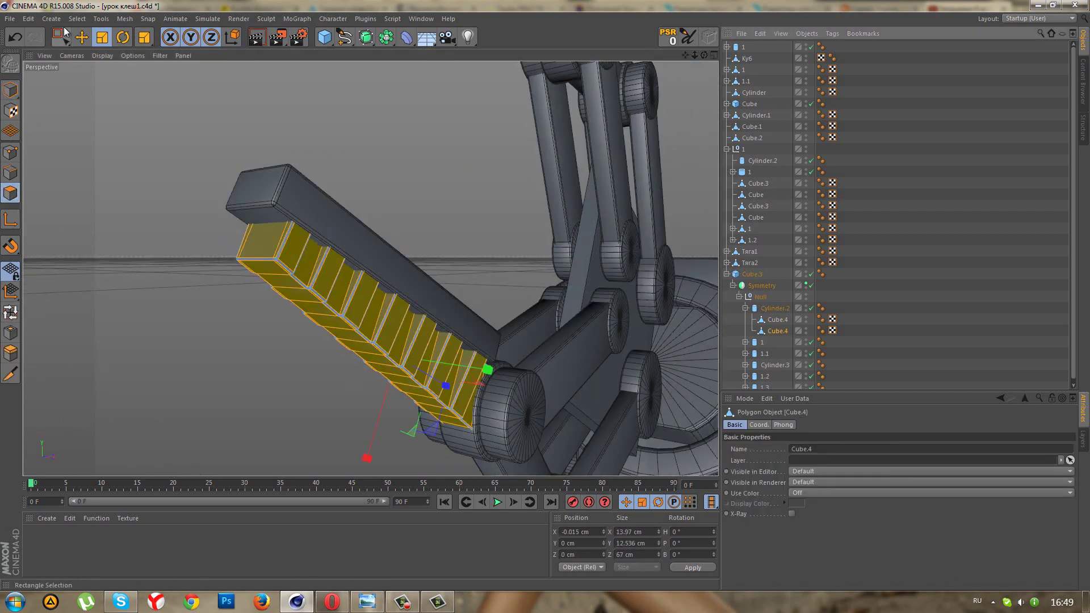
{"action": "left_click", "coordinate": [60, 36]}
{"action": "left_click", "coordinate": [125, 53]}
{"action": "left_click", "coordinate": [263, 241]}
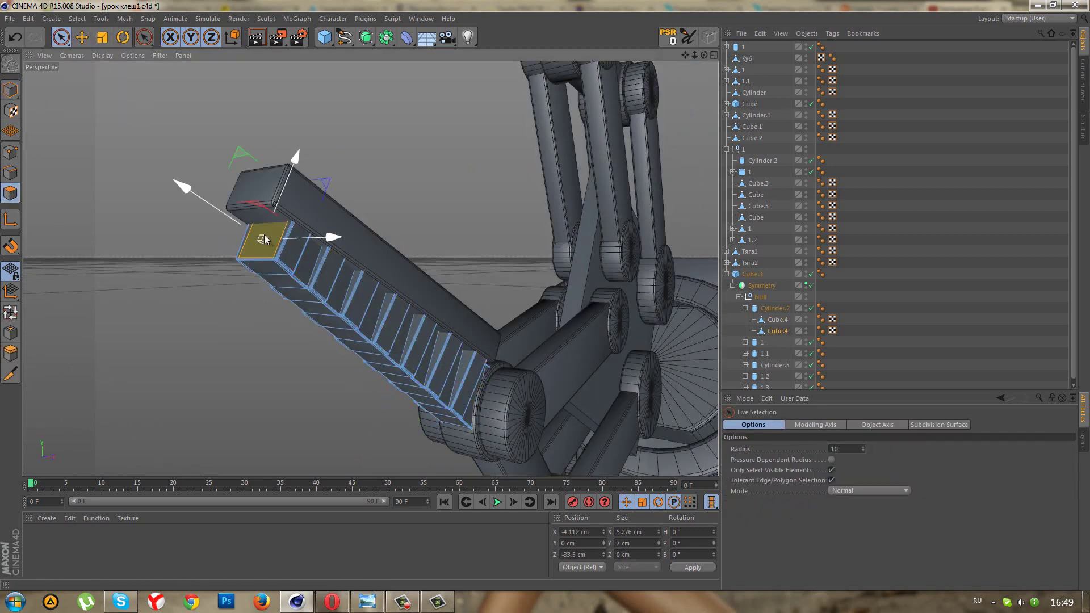
{"action": "scroll", "coordinate": [247, 201], "scroll_direction": "up", "scroll_amount": 2}
{"action": "right_click", "coordinate": [269, 348]}
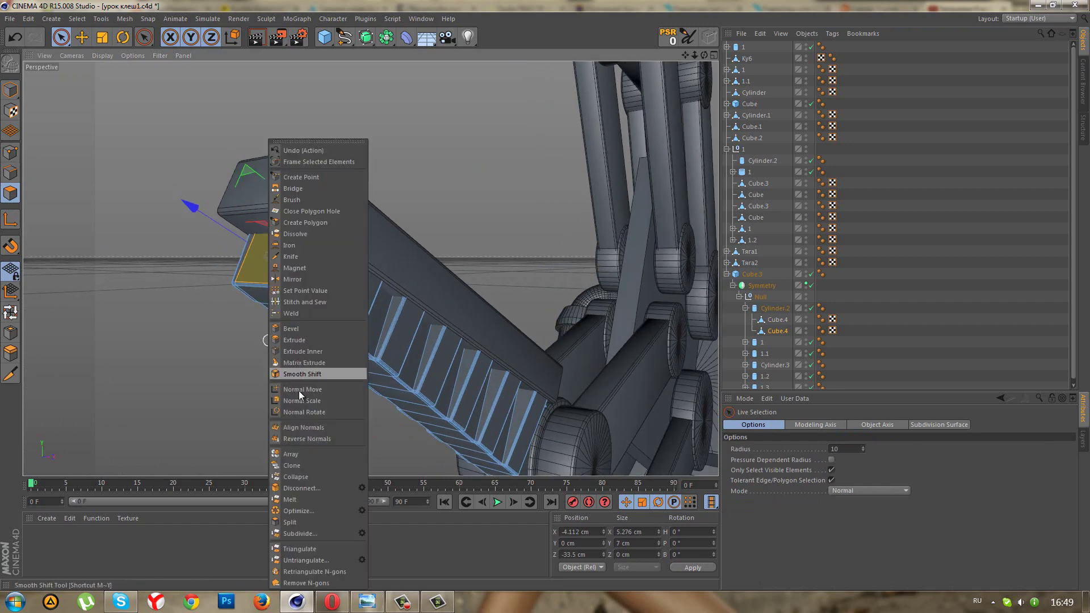
{"action": "left_click", "coordinate": [291, 342]}
{"action": "left_click_drag", "start_coordinate": [546, 295], "coordinate": [547, 295]}
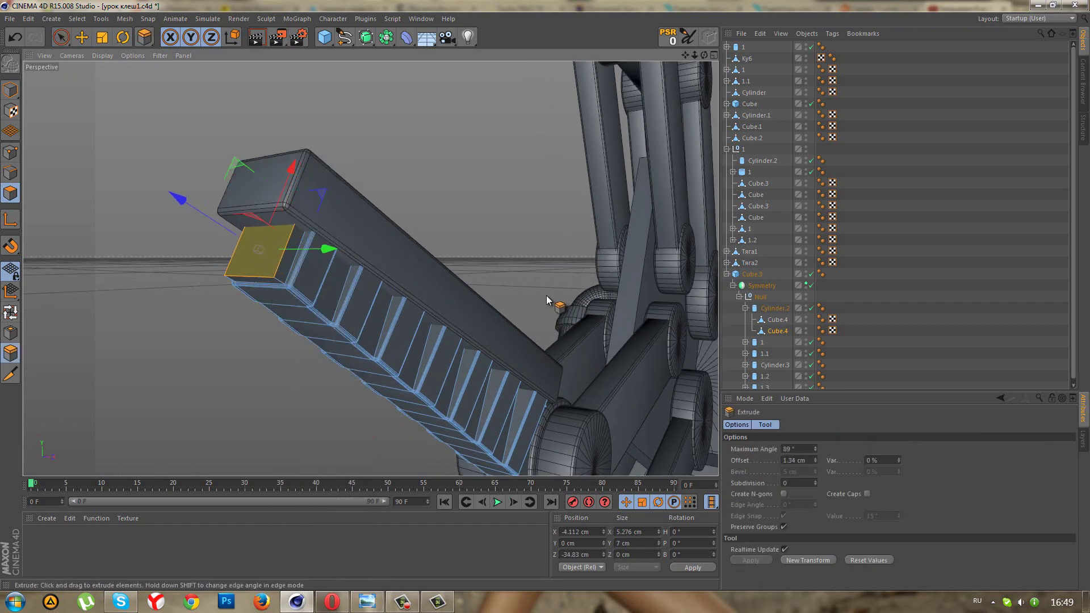
Try offsetting the tip's top edge outward, then undo the edge offsets.
{"action": "left_click", "coordinate": [10, 173]}
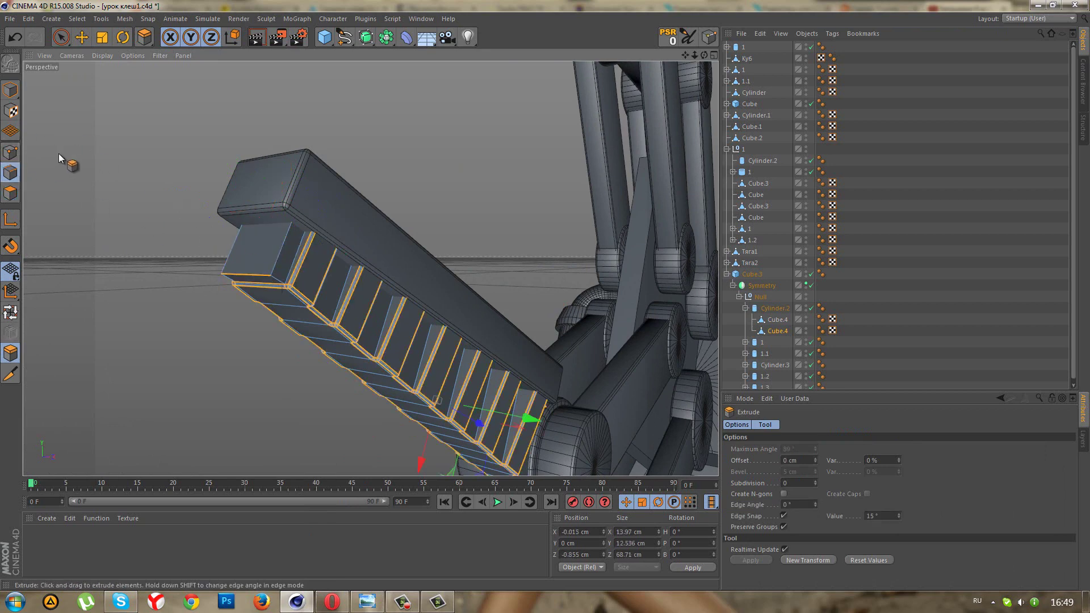
{"action": "left_click", "coordinate": [60, 37]}
{"action": "left_click", "coordinate": [257, 275]}
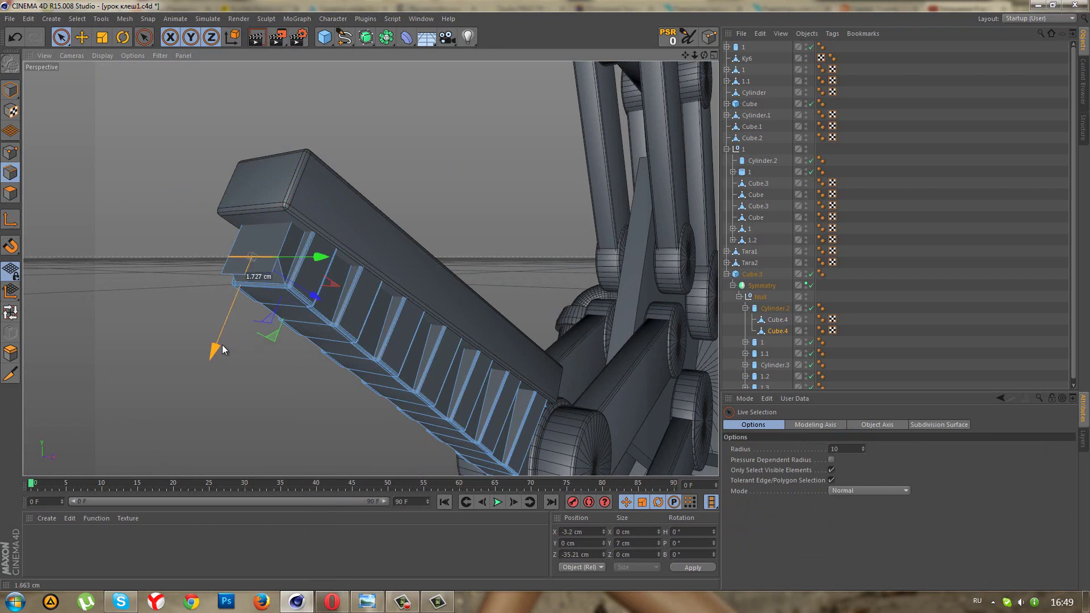
{"action": "key", "text": "ctrl+z"}
{"action": "scroll", "coordinate": [234, 341], "scroll_direction": "up", "scroll_amount": 3}
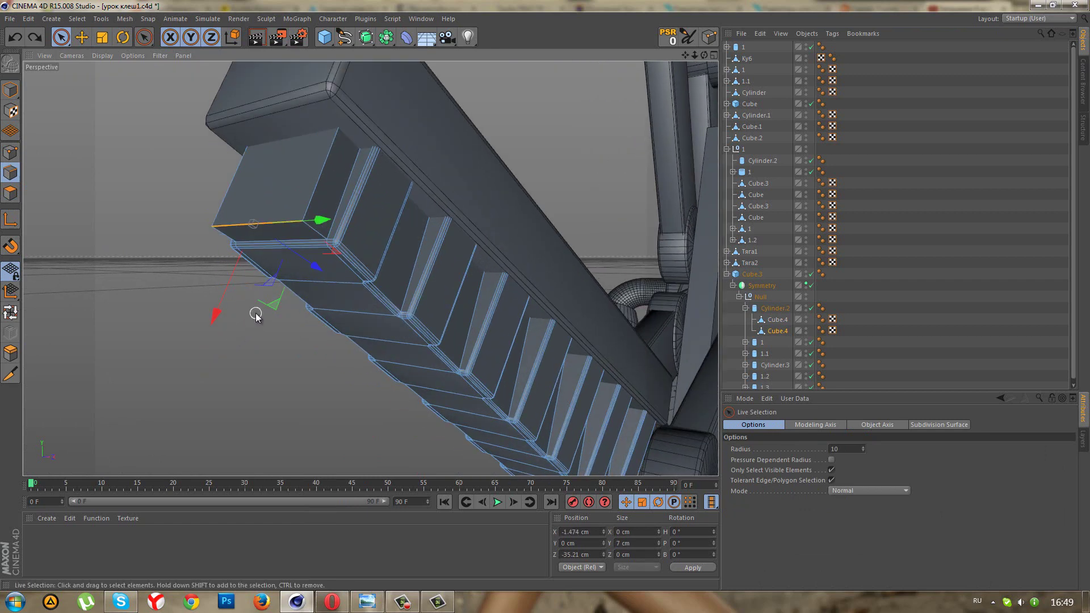
{"action": "scroll", "coordinate": [255, 317], "scroll_direction": "up", "scroll_amount": 2}
{"action": "left_click_drag", "start_coordinate": [314, 246], "coordinate": [299, 227]}
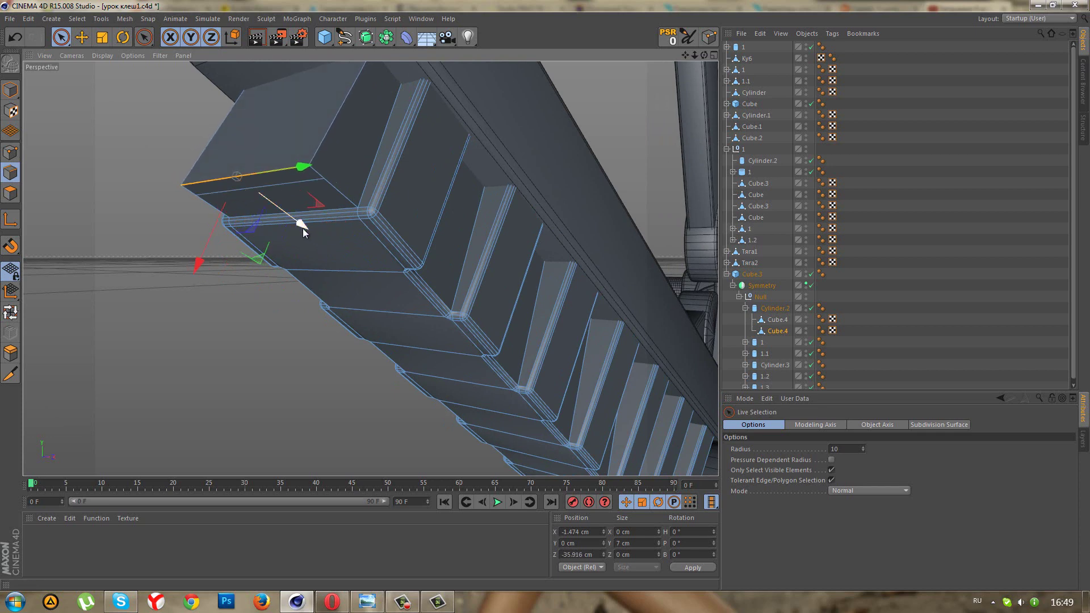
{"action": "left_click_drag", "start_coordinate": [301, 229], "coordinate": [312, 230]}
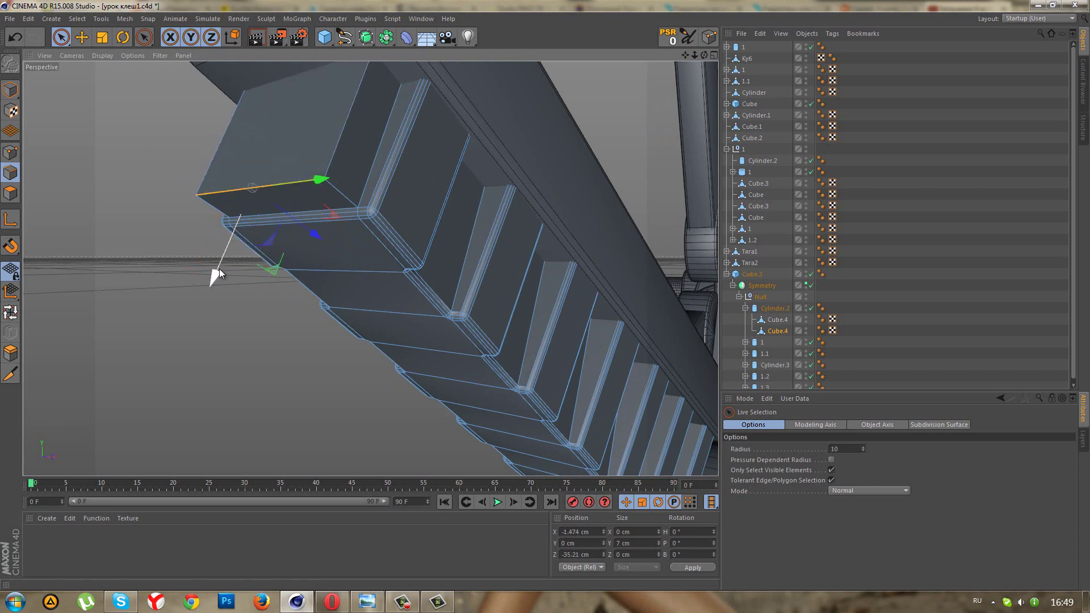
{"action": "left_click_drag", "start_coordinate": [219, 268], "coordinate": [241, 222]}
{"action": "key", "text": "ctrl+z"}
{"action": "key", "text": "ctrl+z"}
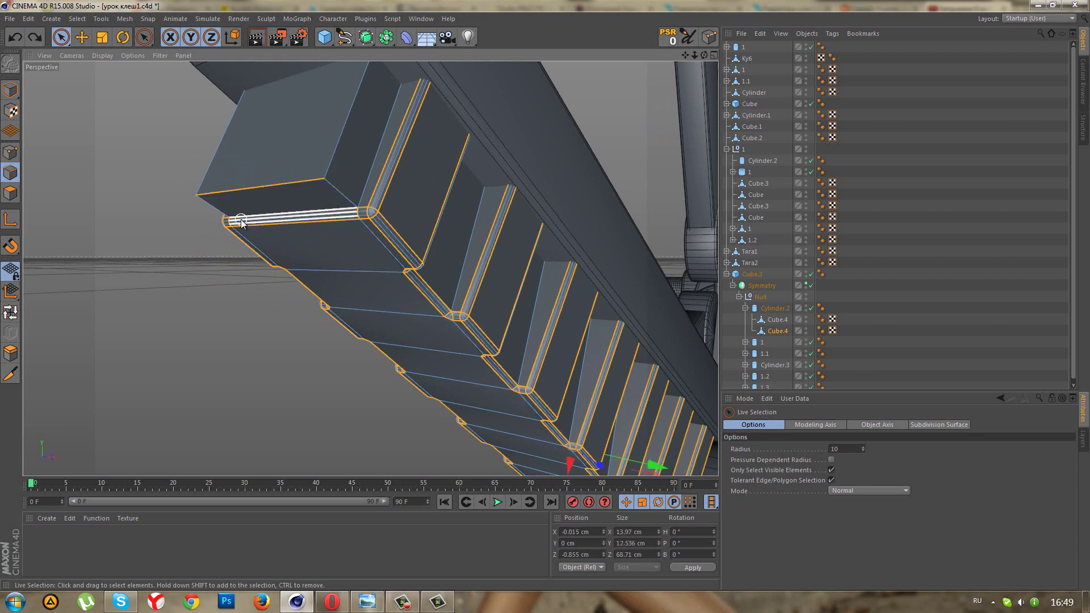
{"action": "key", "text": "ctrl+z"}
Extrude the tip's end face outward about 2.34 cm.
{"action": "left_click", "coordinate": [10, 193]}
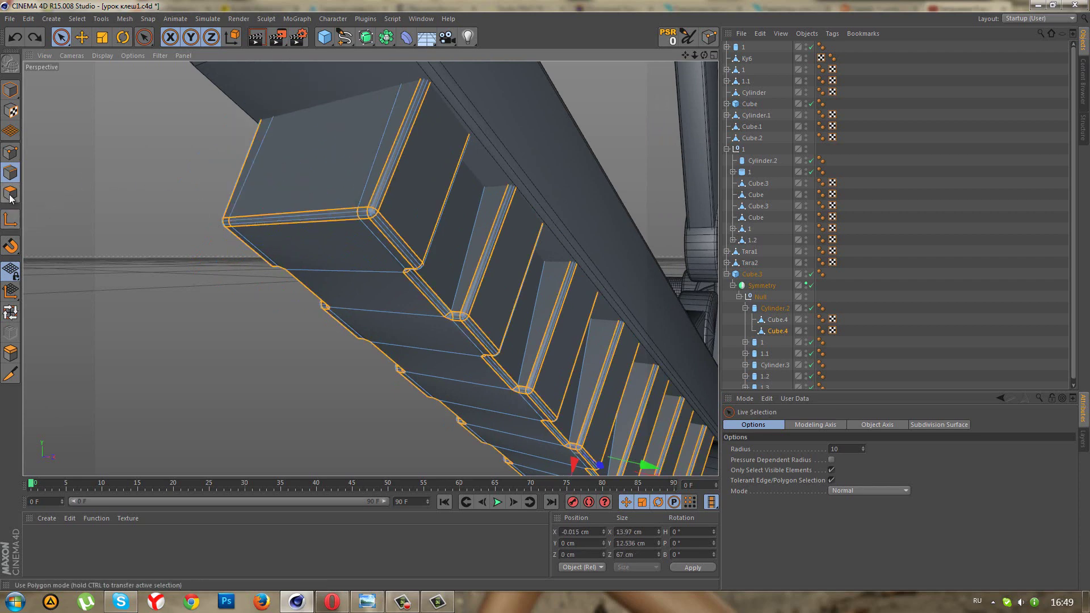
{"action": "key", "text": "Delete"}
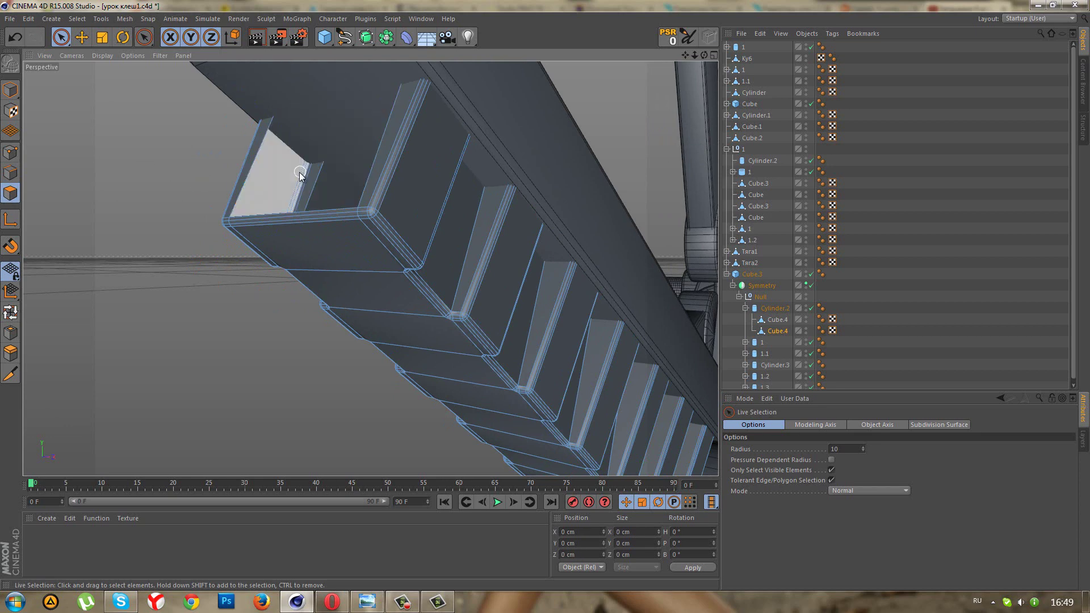
{"action": "key", "text": "ctrl+z"}
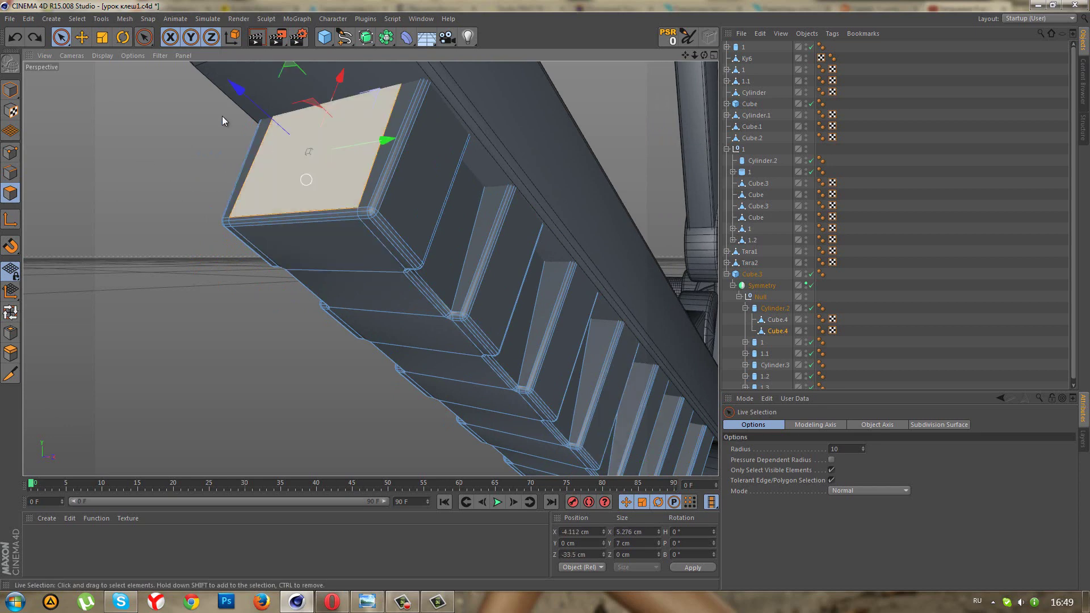
{"action": "left_click", "coordinate": [10, 353]}
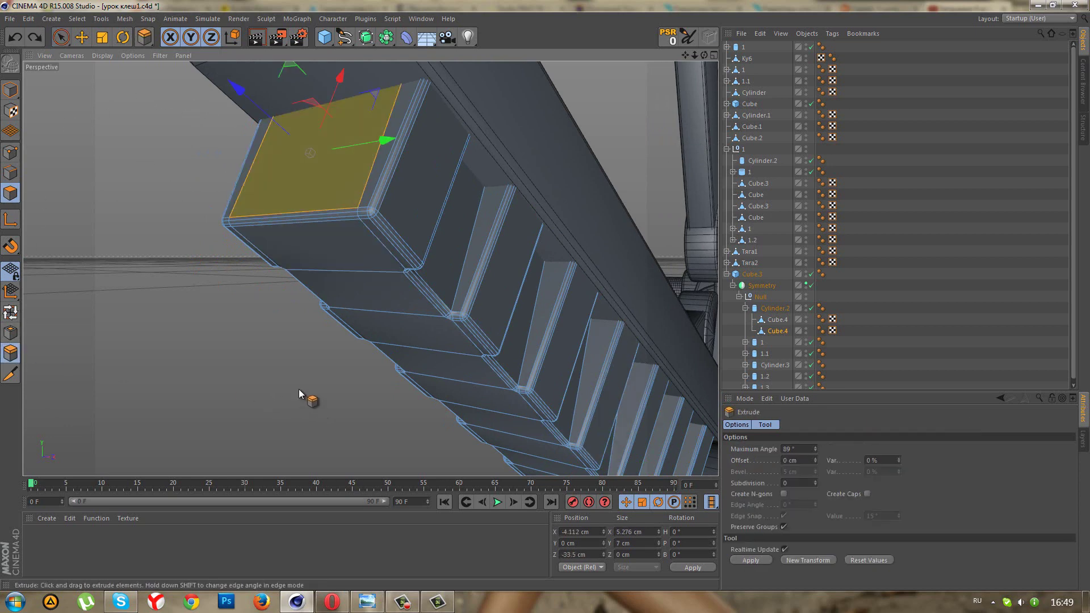
{"action": "mouse_move", "coordinate": [217, 309]}
{"action": "left_mouse_down"}
{"action": "mouse_move", "coordinate": [546, 295]}
{"action": "mouse_move", "coordinate": [217, 307]}
{"action": "left_mouse_up"}
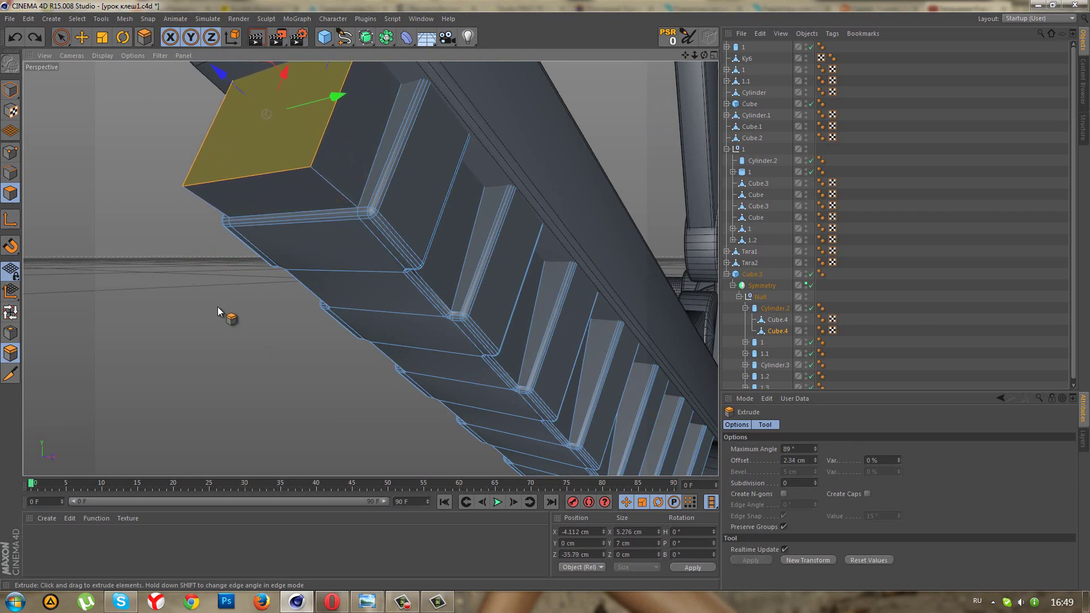
{"action": "left_click", "coordinate": [5, 152]}
Select the tip's two outer corner points and pull them inward about 2.3 cm along X.
{"action": "left_click", "coordinate": [60, 36]}
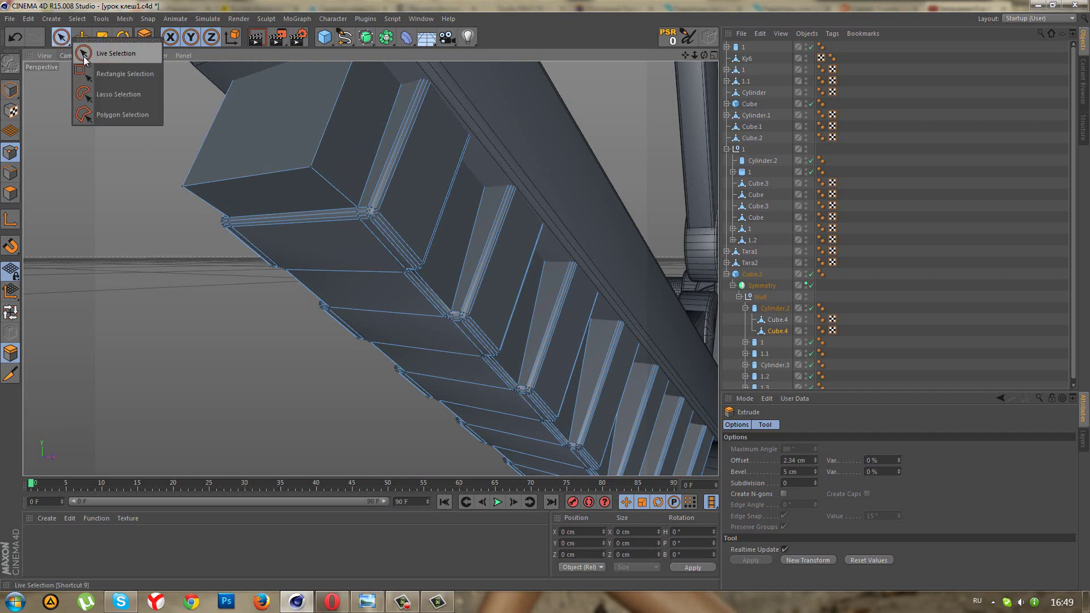
{"action": "left_click", "coordinate": [100, 71]}
{"action": "left_click_drag", "start_coordinate": [136, 155], "coordinate": [188, 195]}
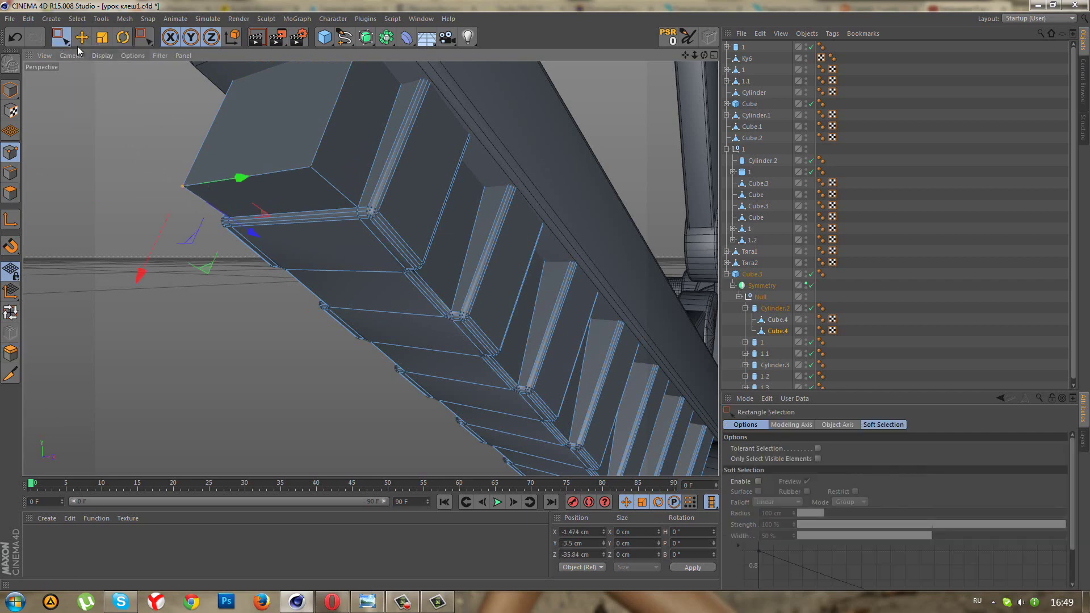
{"action": "left_click", "coordinate": [64, 40]}
{"action": "left_click", "coordinate": [107, 59]}
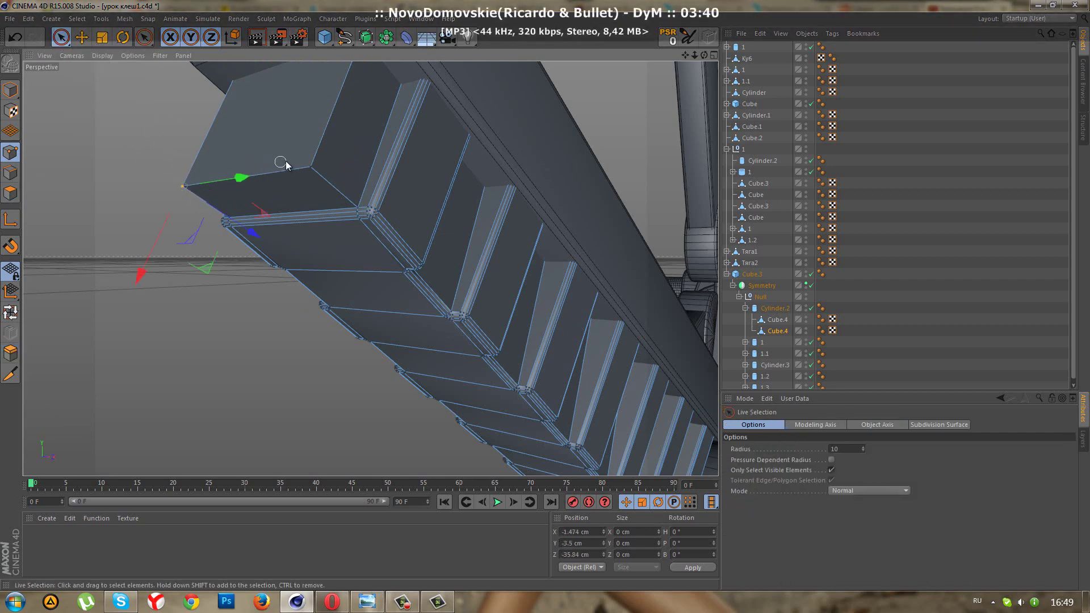
{"action": "left_click", "coordinate": [313, 171], "text": "shift"}
{"action": "left_click_drag", "start_coordinate": [209, 273], "coordinate": [243, 212]}
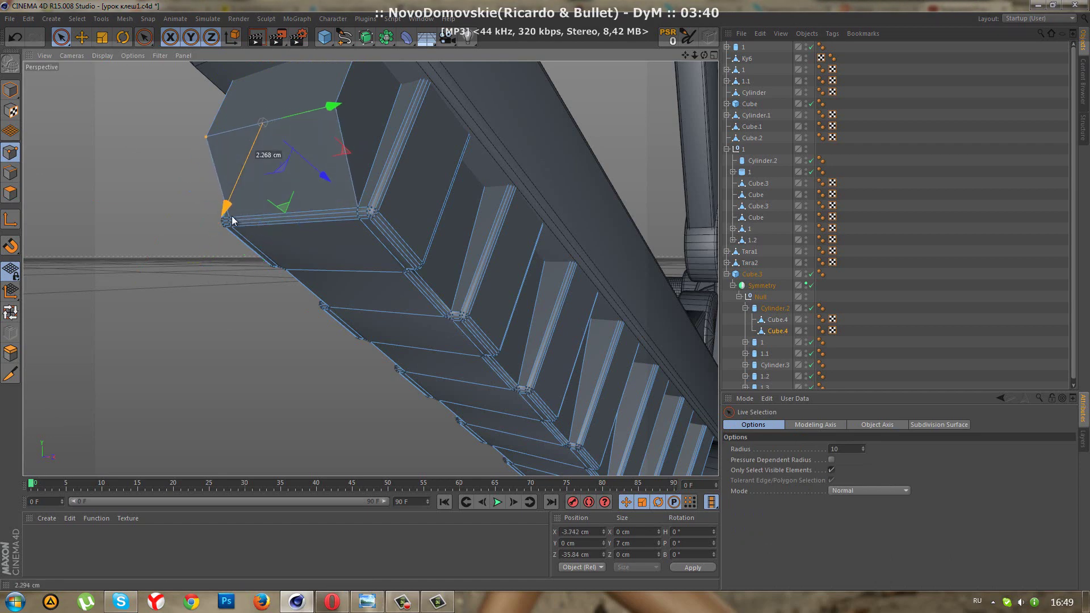
{"action": "mouse_move", "coordinate": [243, 212]}
{"action": "left_mouse_down"}
{"action": "mouse_move", "coordinate": [223, 216]}
{"action": "mouse_move", "coordinate": [254, 270]}
{"action": "mouse_move", "coordinate": [204, 257]}
{"action": "left_mouse_up"}
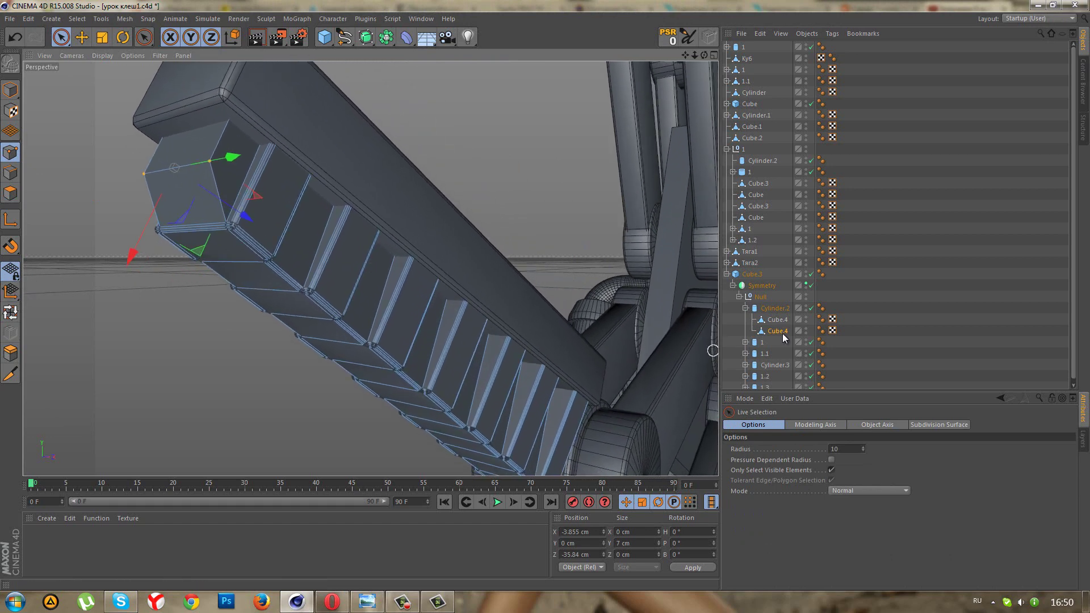
Deselect, frame the tapered fingertip, and start a preview render of the claw.
{"action": "left_click", "coordinate": [783, 292]}
{"action": "left_click_drag", "start_coordinate": [602, 284], "coordinate": [540, 270], "text": "alt"}
{"action": "scroll", "coordinate": [531, 264], "scroll_direction": "down", "scroll_amount": 2}
{"action": "scroll", "coordinate": [519, 253], "scroll_direction": "down", "scroll_amount": 2}
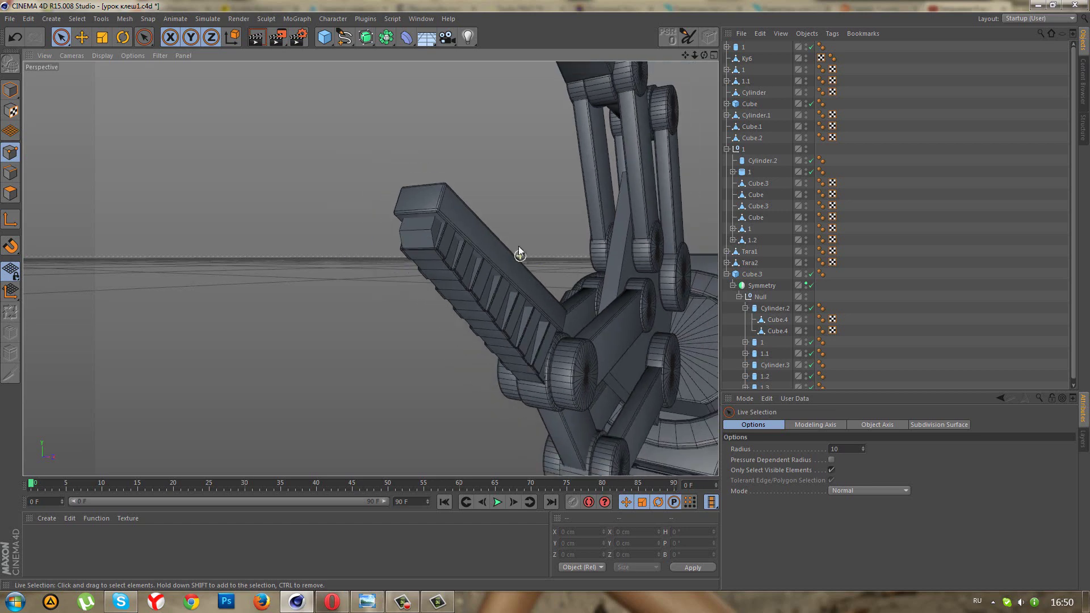
{"action": "scroll", "coordinate": [499, 227], "scroll_direction": "down", "scroll_amount": 2}
{"action": "left_click", "coordinate": [257, 37]}
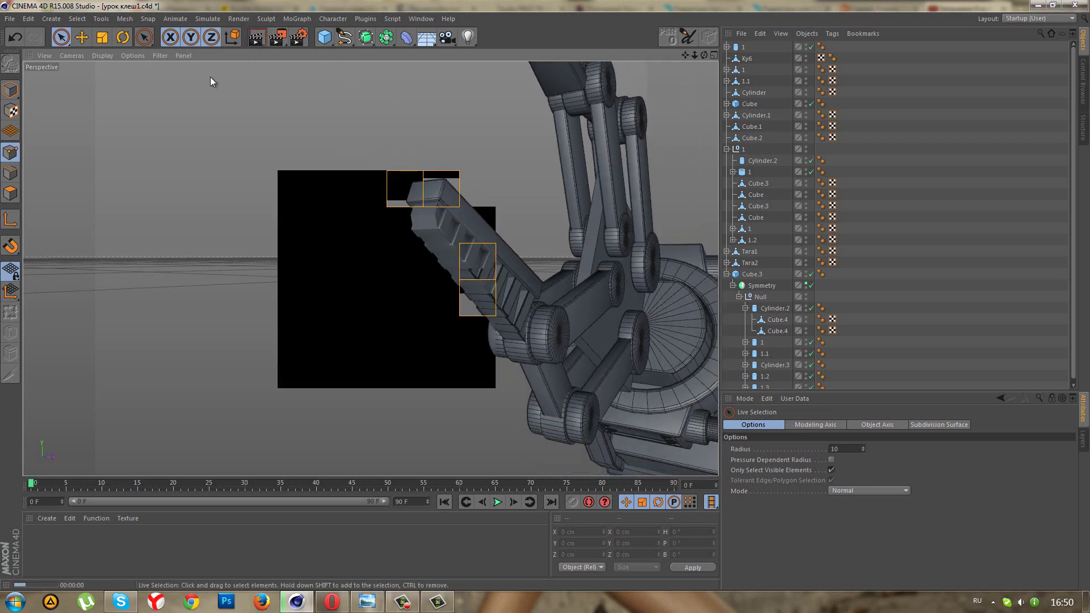
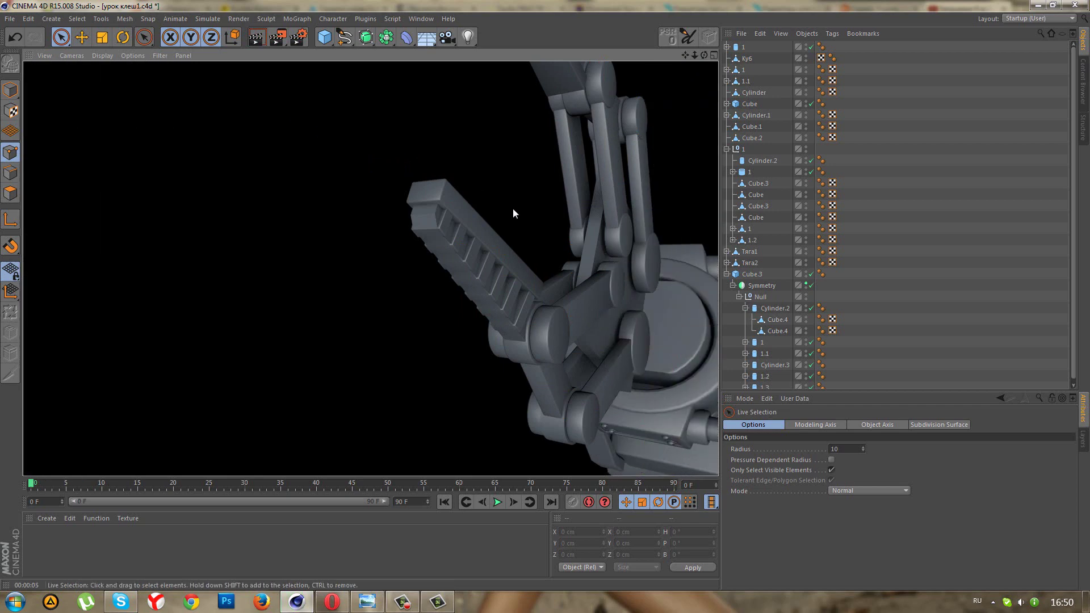
Zoom in on the claw finger and undo the previous edit.
{"action": "scroll", "coordinate": [530, 234], "scroll_direction": "up", "scroll_amount": 1}
{"action": "scroll", "coordinate": [380, 210], "scroll_direction": "up", "scroll_amount": 2}
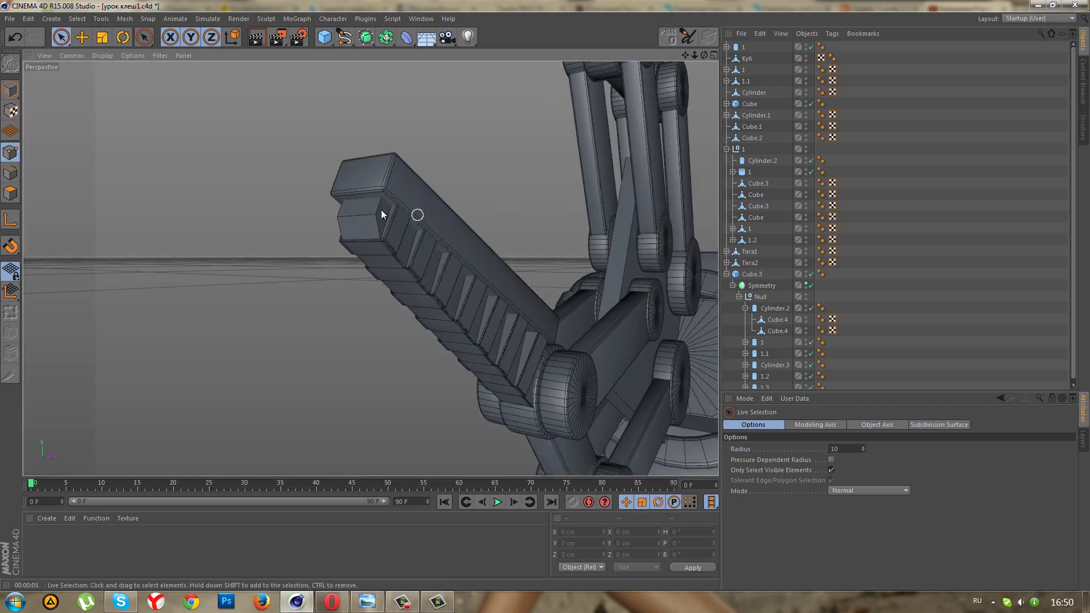
{"action": "scroll", "coordinate": [382, 214], "scroll_direction": "up", "scroll_amount": 2}
{"action": "scroll", "coordinate": [382, 214], "scroll_direction": "up", "scroll_amount": 2}
{"action": "scroll", "coordinate": [396, 257], "scroll_direction": "up", "scroll_amount": 2}
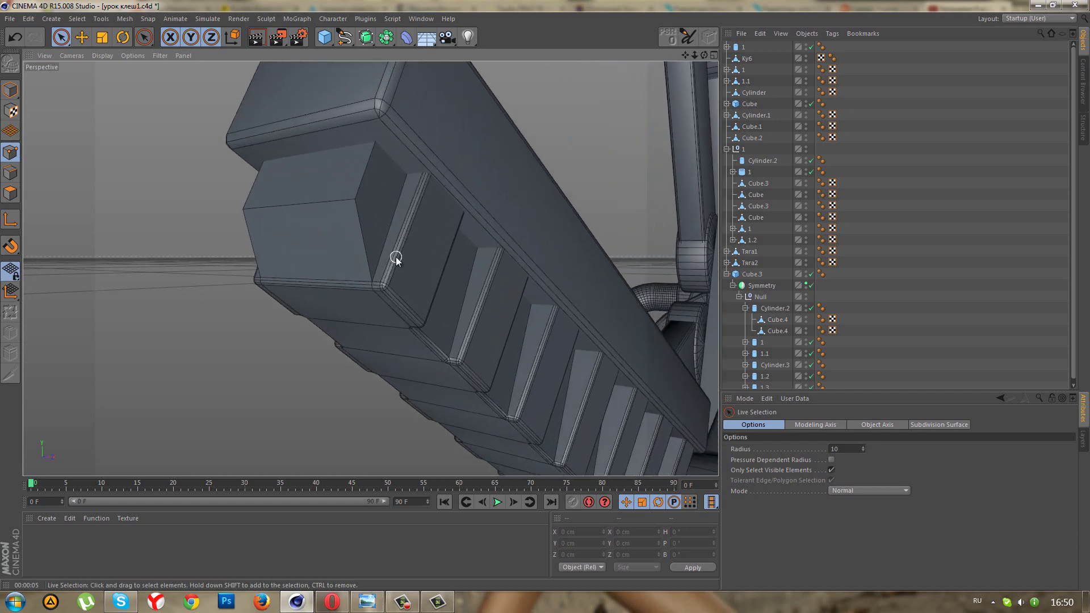
{"action": "key", "text": "ctrl+z"}
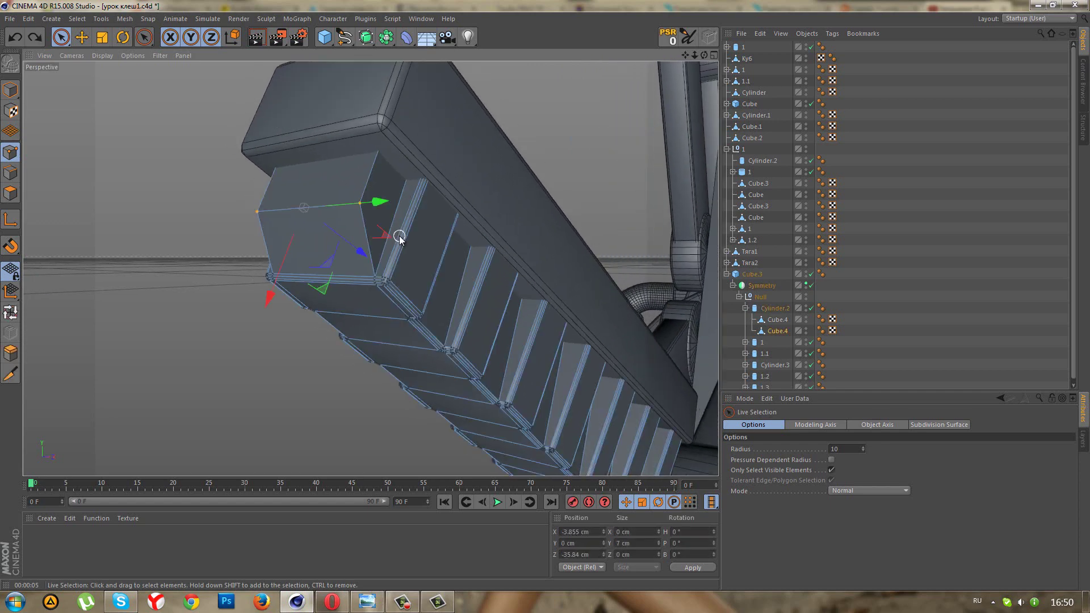
Snap end block Cube.4 flush with the long bar's tip, at X -6.75 cm, Z -36.877 cm.
{"action": "left_click", "coordinate": [806, 320]}
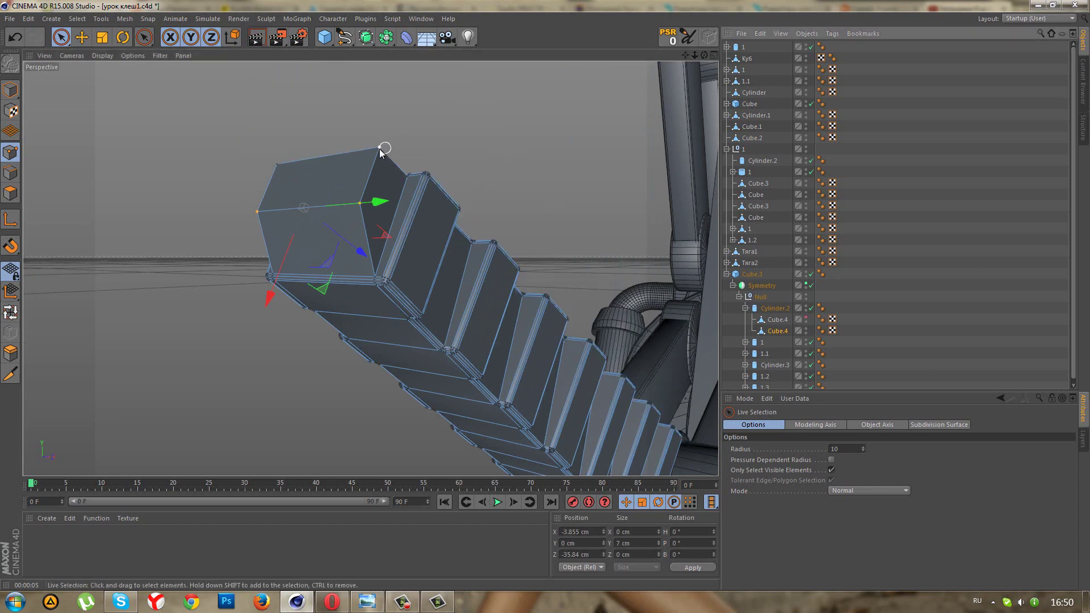
{"action": "left_click", "coordinate": [379, 149]}
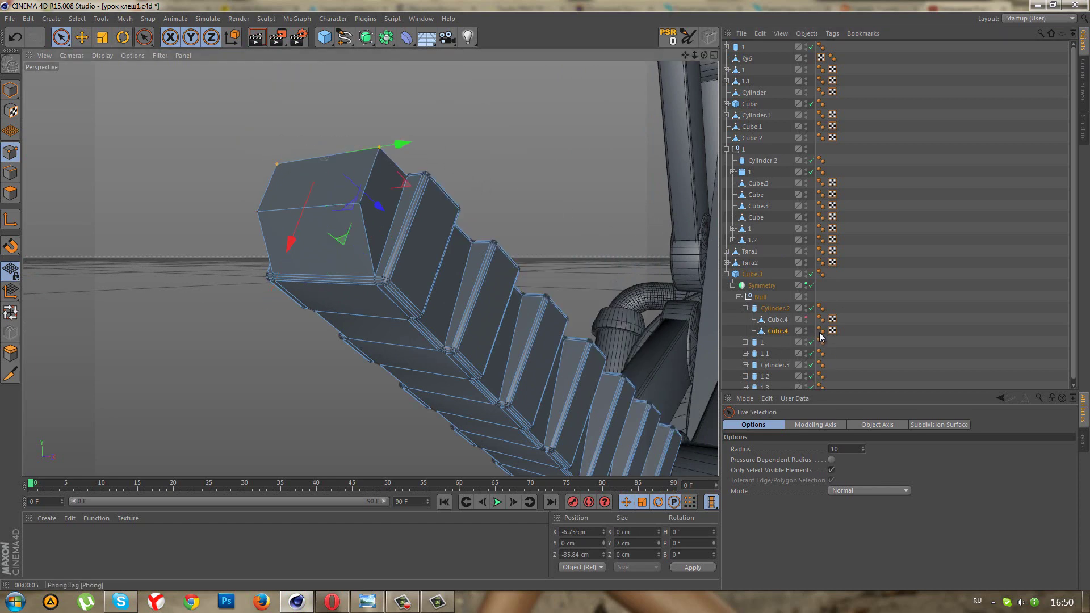
{"action": "left_click", "coordinate": [806, 319]}
{"action": "left_click_drag", "start_coordinate": [379, 207], "coordinate": [368, 207]}
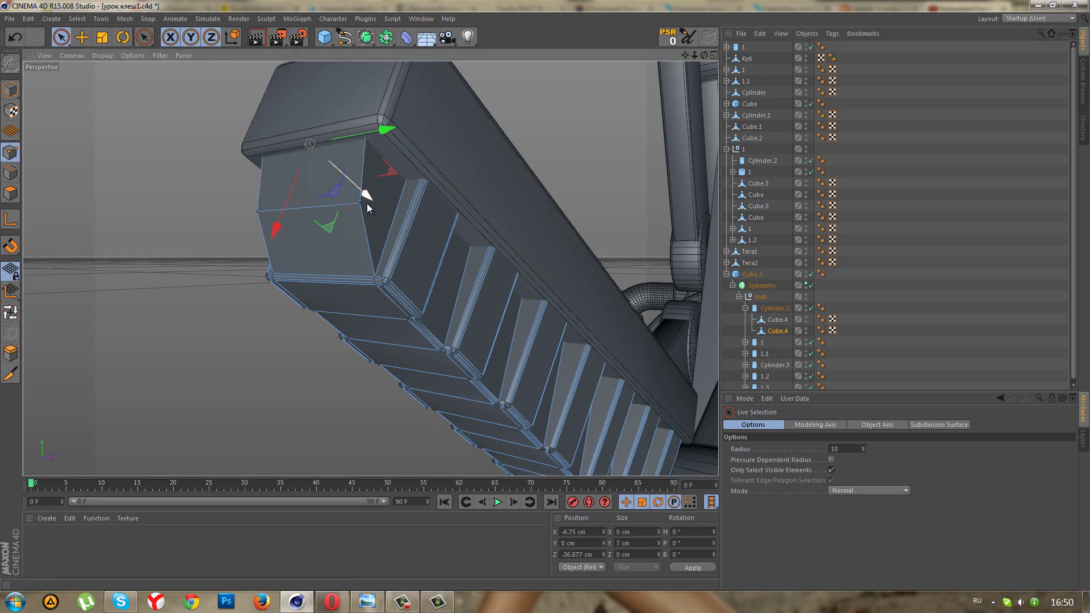
{"action": "left_click", "coordinate": [918, 346]}
{"action": "mouse_move", "coordinate": [560, 250]}
{"action": "left_mouse_down", "text": "alt"}
{"action": "mouse_move", "coordinate": [502, 231]}
{"action": "mouse_move", "coordinate": [561, 199]}
{"action": "mouse_move", "coordinate": [485, 141]}
{"action": "mouse_move", "coordinate": [477, 204]}
{"action": "mouse_move", "coordinate": [352, 127]}
{"action": "left_mouse_up", "text": "alt"}
{"action": "scroll", "coordinate": [502, 231], "scroll_direction": "down", "scroll_amount": 3}
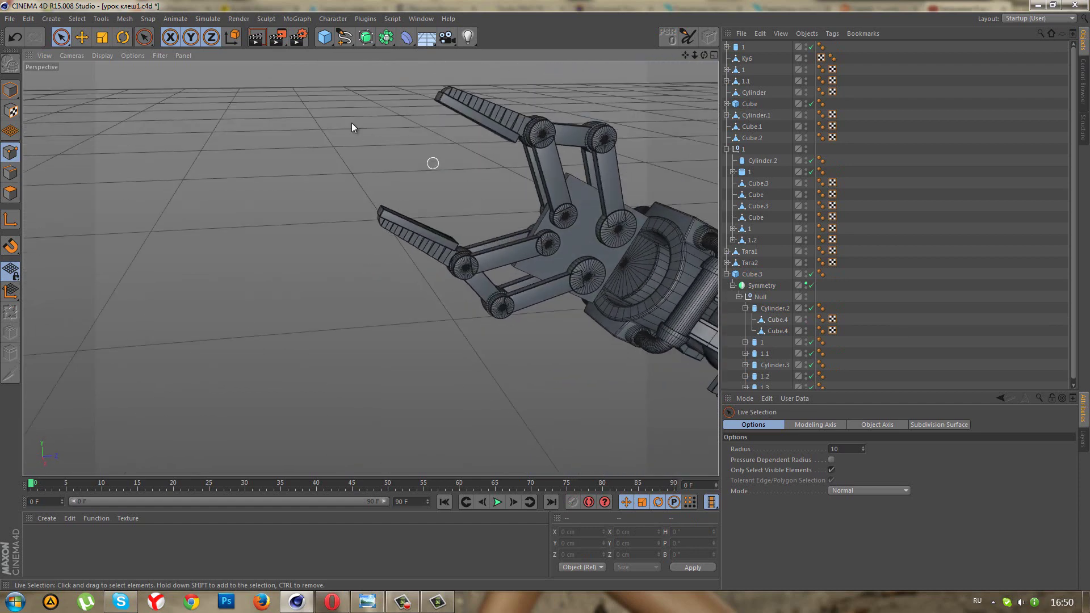
Render a preview of the claw model.
{"action": "left_click", "coordinate": [257, 37]}
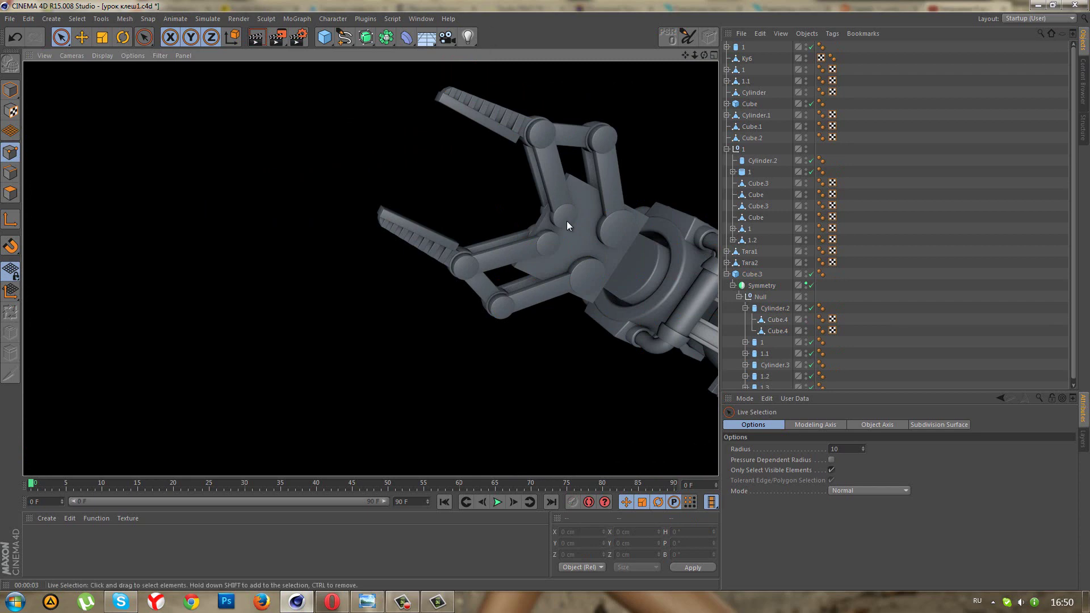
{"action": "scroll", "coordinate": [631, 258], "scroll_direction": "up", "scroll_amount": 2}
{"action": "scroll", "coordinate": [615, 267], "scroll_direction": "up", "scroll_amount": 5}
{"action": "scroll", "coordinate": [480, 275], "scroll_direction": "up", "scroll_amount": 1}
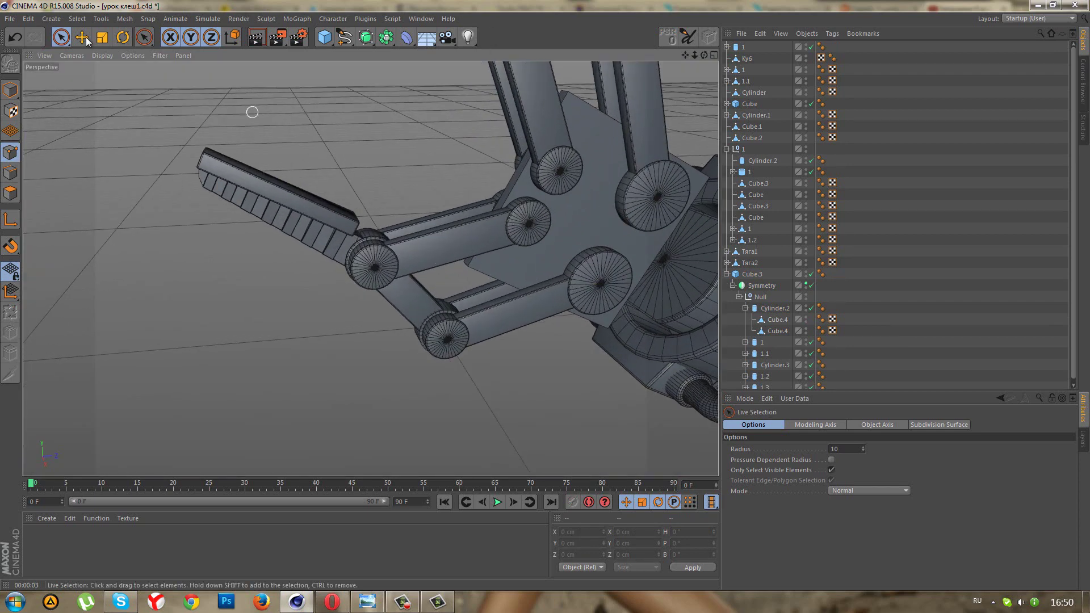
In Model mode, expand the upper link group and select its flat bar Cube.4.
{"action": "left_click", "coordinate": [11, 89]}
{"action": "scroll", "coordinate": [372, 269], "scroll_direction": "up", "scroll_amount": 1}
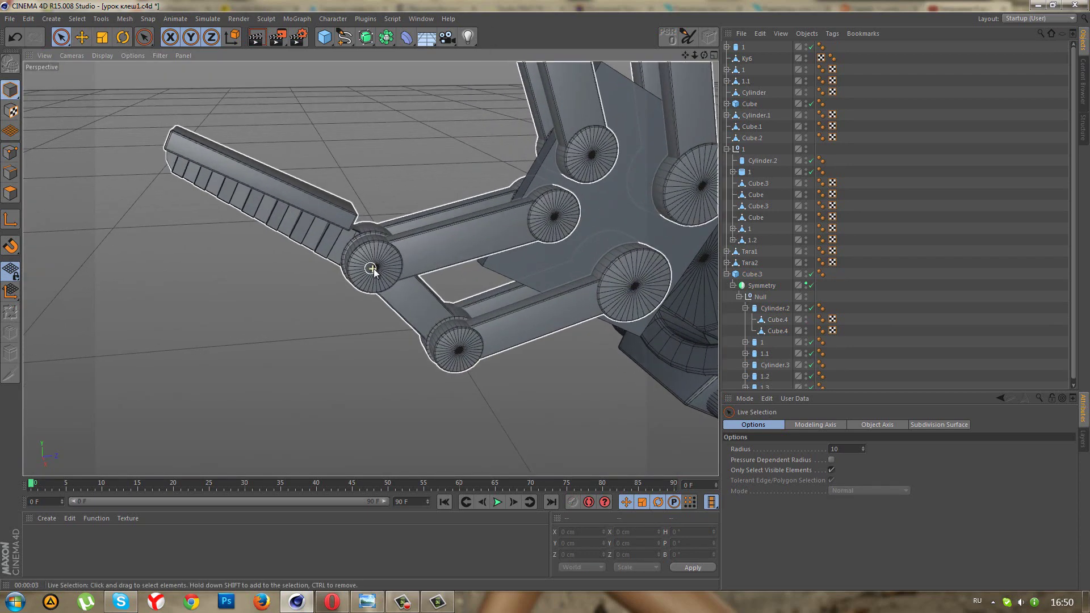
{"action": "left_click", "coordinate": [449, 248]}
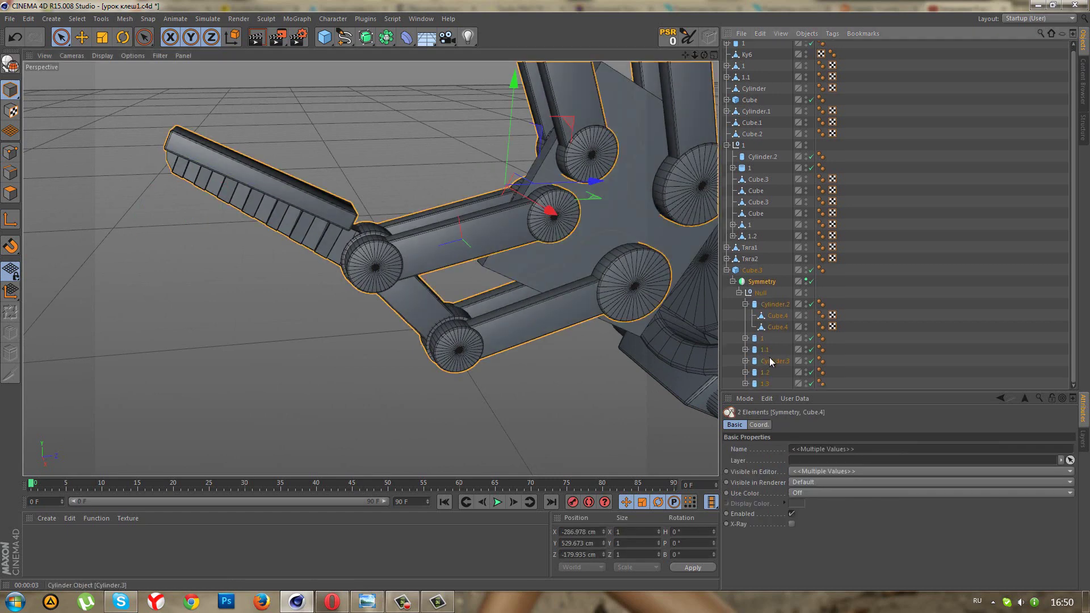
{"action": "left_click", "coordinate": [752, 305]}
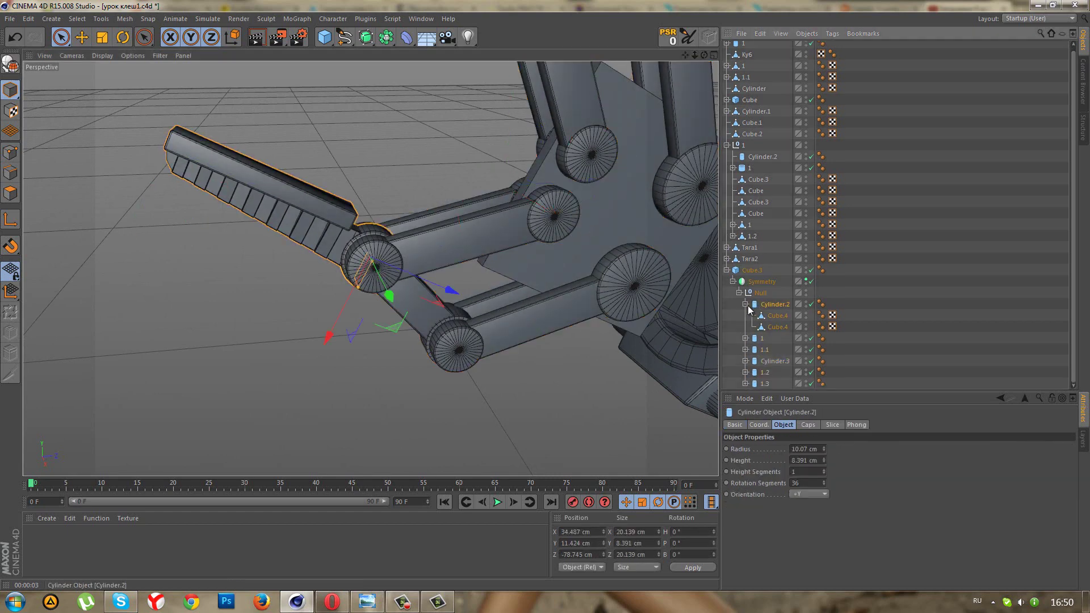
{"action": "left_click", "coordinate": [746, 304]}
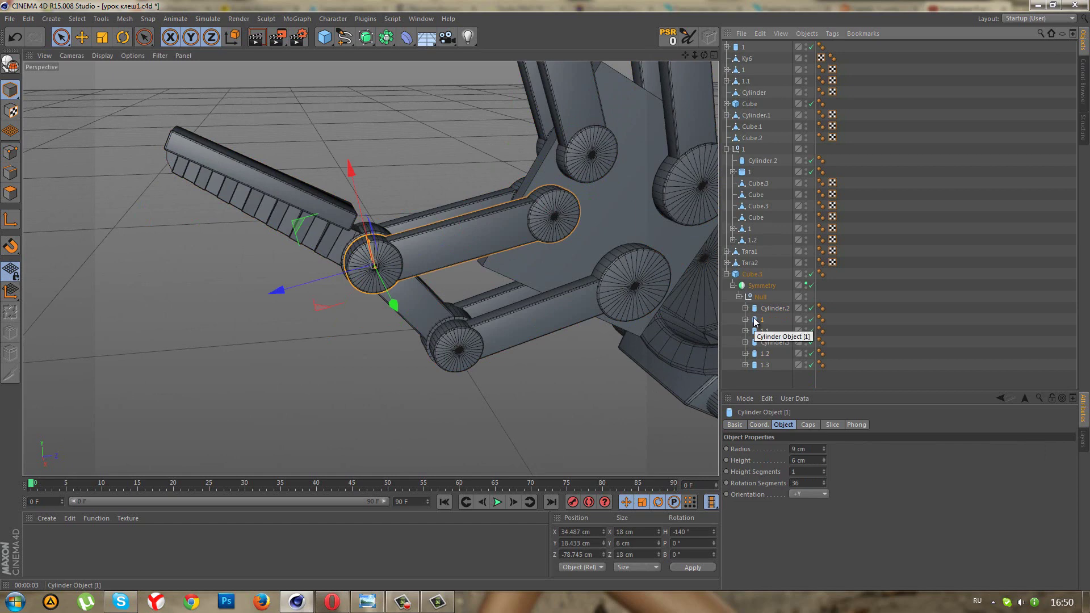
{"action": "left_click", "coordinate": [746, 320]}
{"action": "left_click", "coordinate": [773, 343]}
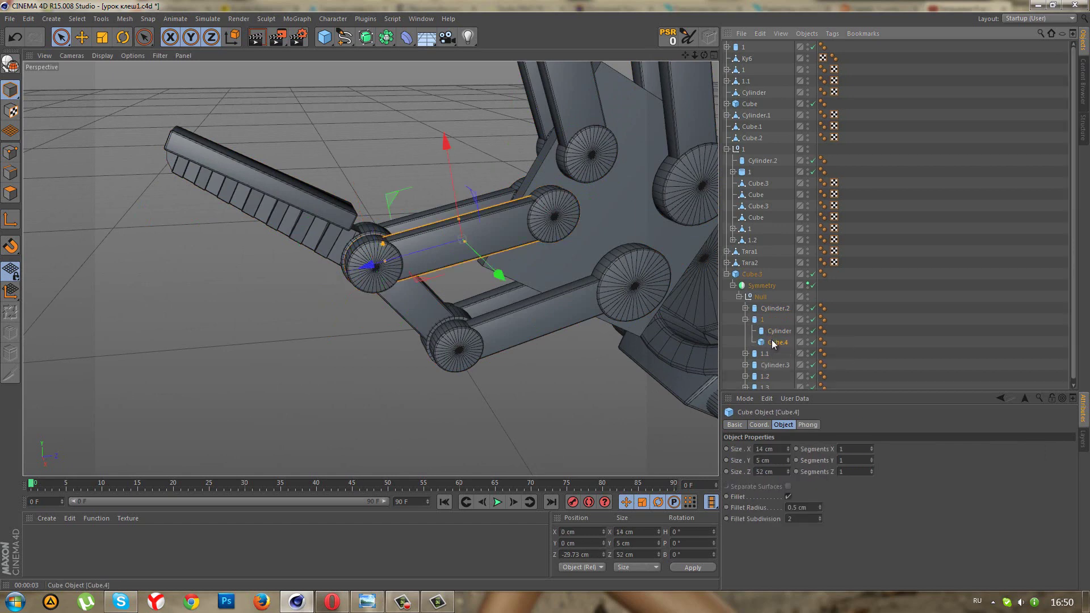
{"action": "scroll", "coordinate": [494, 180], "scroll_direction": "up", "scroll_amount": 2}
{"action": "scroll", "coordinate": [494, 180], "scroll_direction": "up", "scroll_amount": 3}
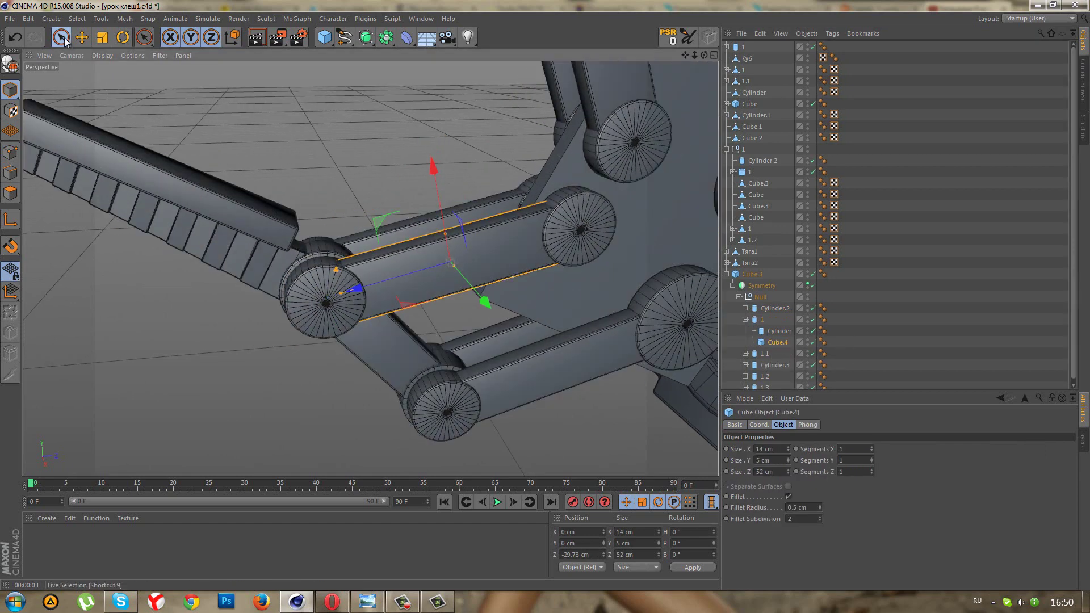
Make Cube.4 editable and select all its polygons, with Only Select Visible Elements off.
{"action": "left_click", "coordinate": [10, 64]}
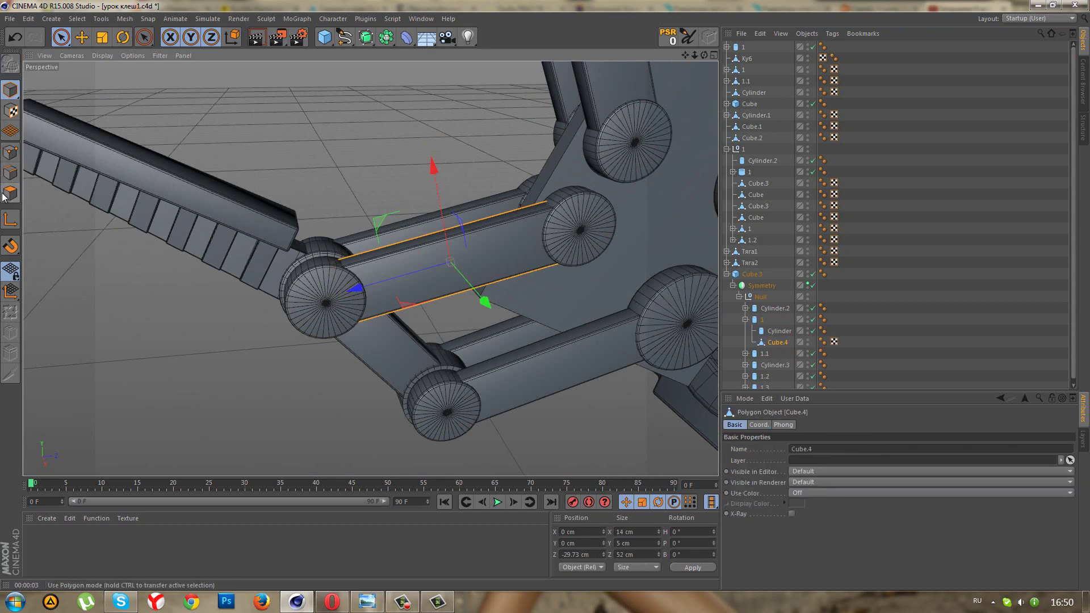
{"action": "left_click", "coordinate": [10, 193]}
{"action": "middle_click", "coordinate": [343, 358]}
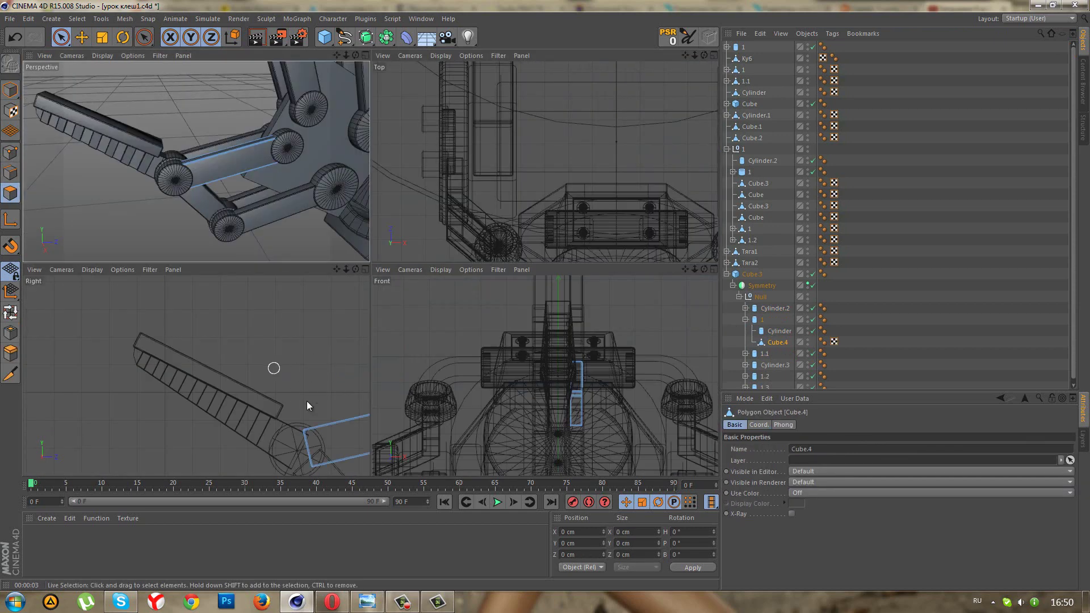
{"action": "middle_click", "coordinate": [318, 404]}
{"action": "middle_click_drag", "start_coordinate": [529, 385], "coordinate": [416, 330]}
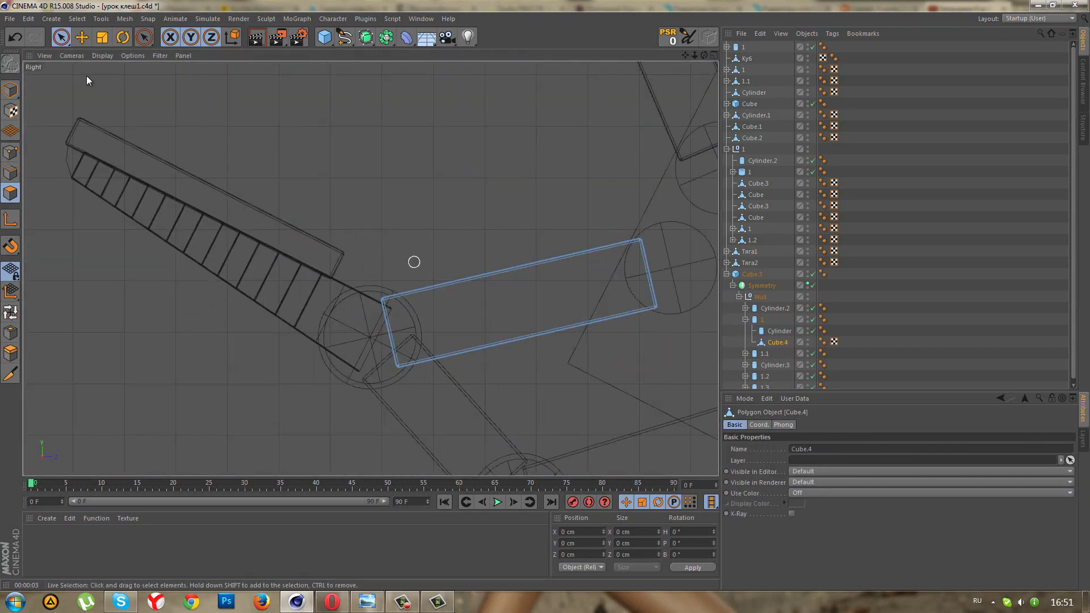
{"action": "left_click", "coordinate": [61, 37]}
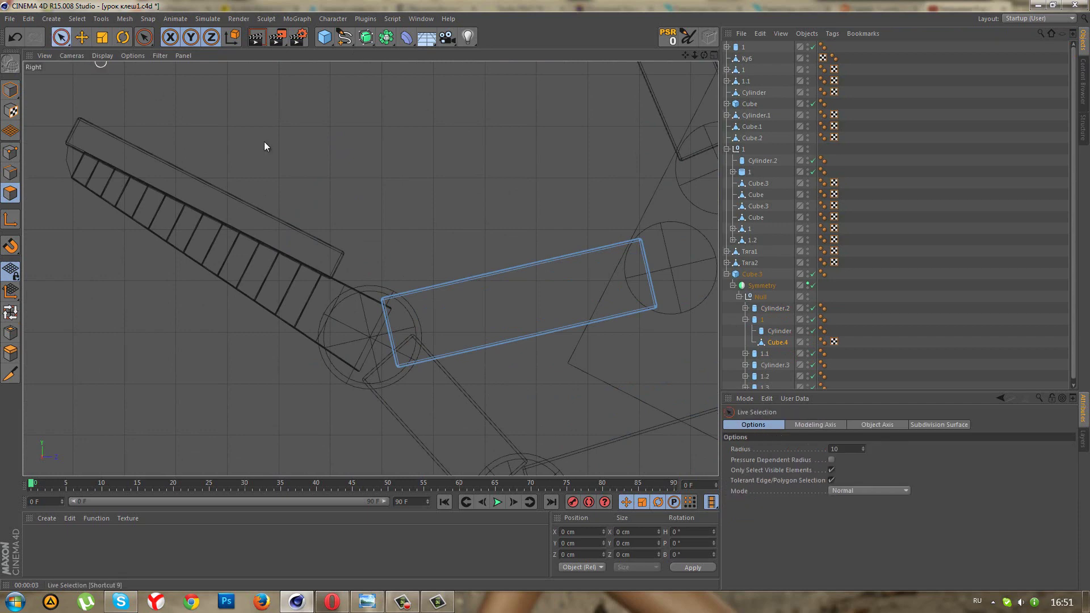
{"action": "left_click", "coordinate": [832, 471]}
{"action": "left_click", "coordinate": [497, 288]}
Inset the bar's faces about 1.19 cm and extrude them 2.13 cm inward.
{"action": "middle_click", "coordinate": [226, 163]}
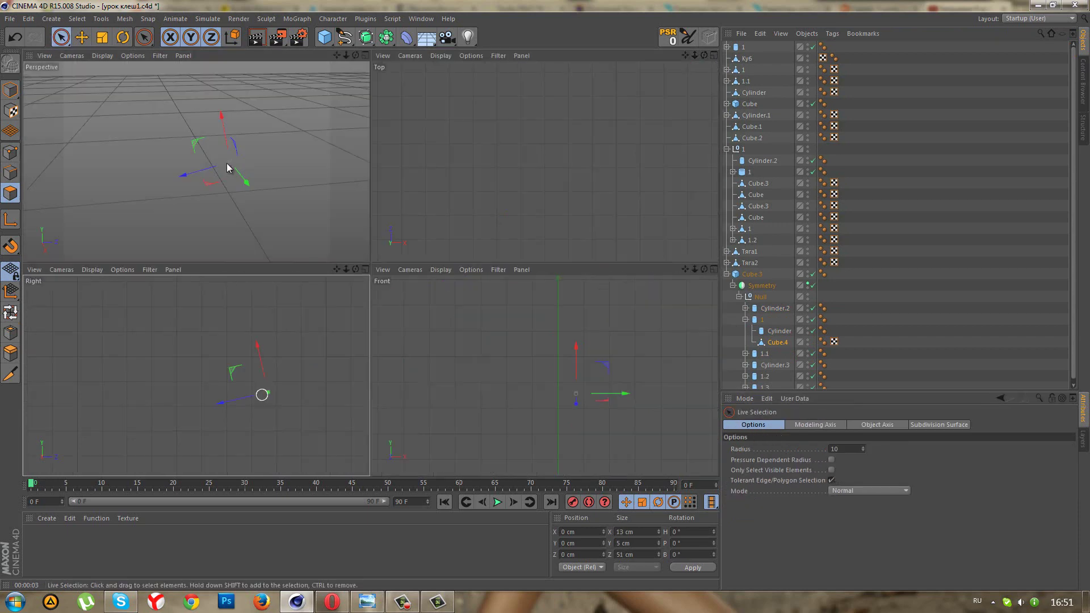
{"action": "scroll", "coordinate": [449, 313], "scroll_direction": "up", "scroll_amount": 3}
{"action": "right_click", "coordinate": [449, 313]}
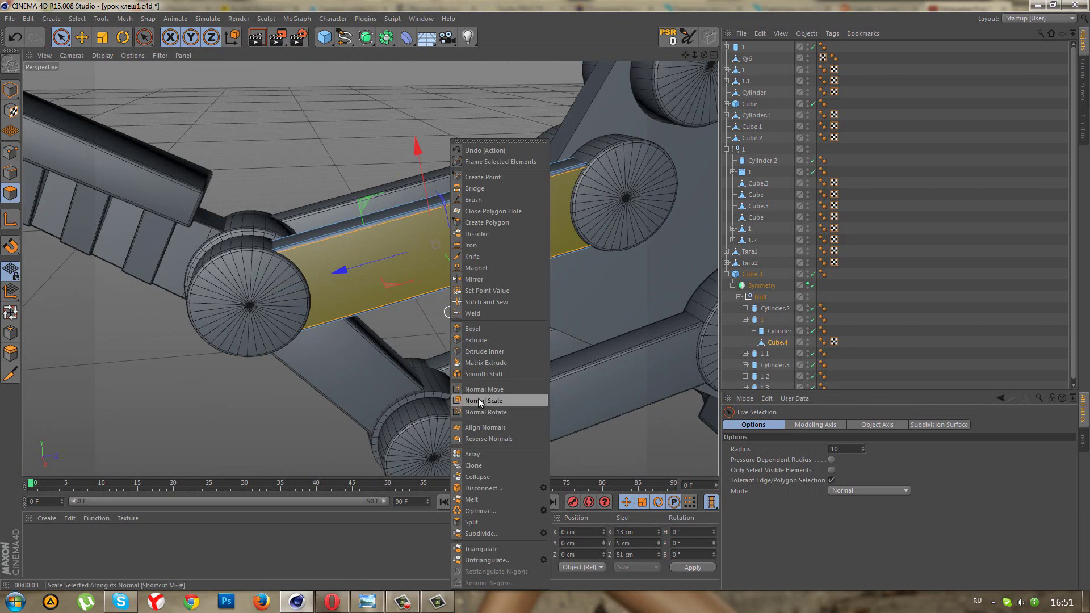
{"action": "left_click", "coordinate": [482, 351]}
{"action": "left_click_drag", "start_coordinate": [479, 349], "coordinate": [543, 296]}
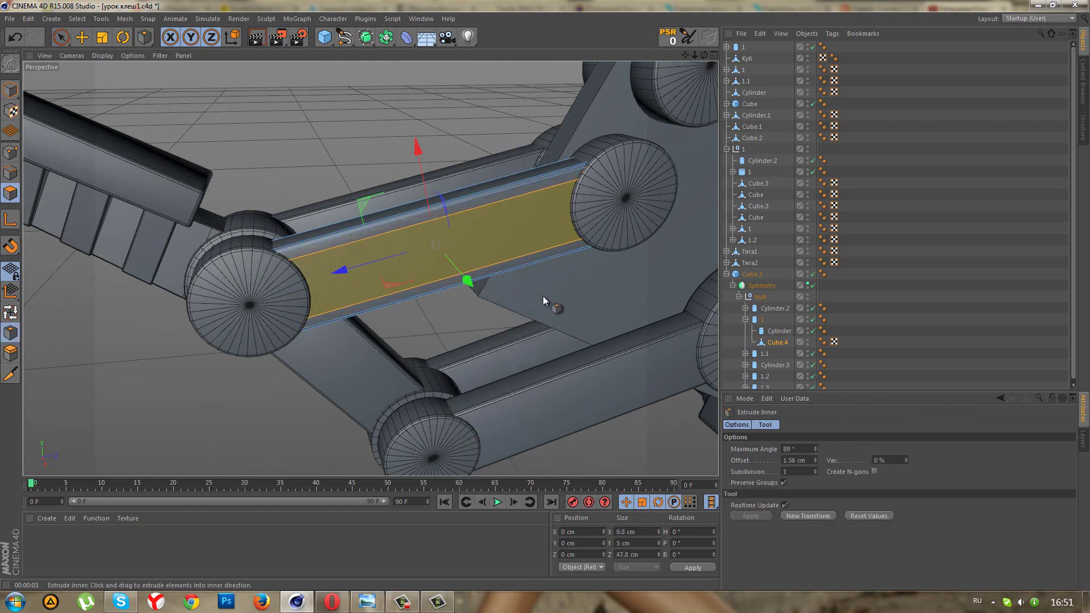
{"action": "scroll", "coordinate": [491, 344], "scroll_direction": "up", "scroll_amount": 3}
{"action": "right_click", "coordinate": [491, 344]}
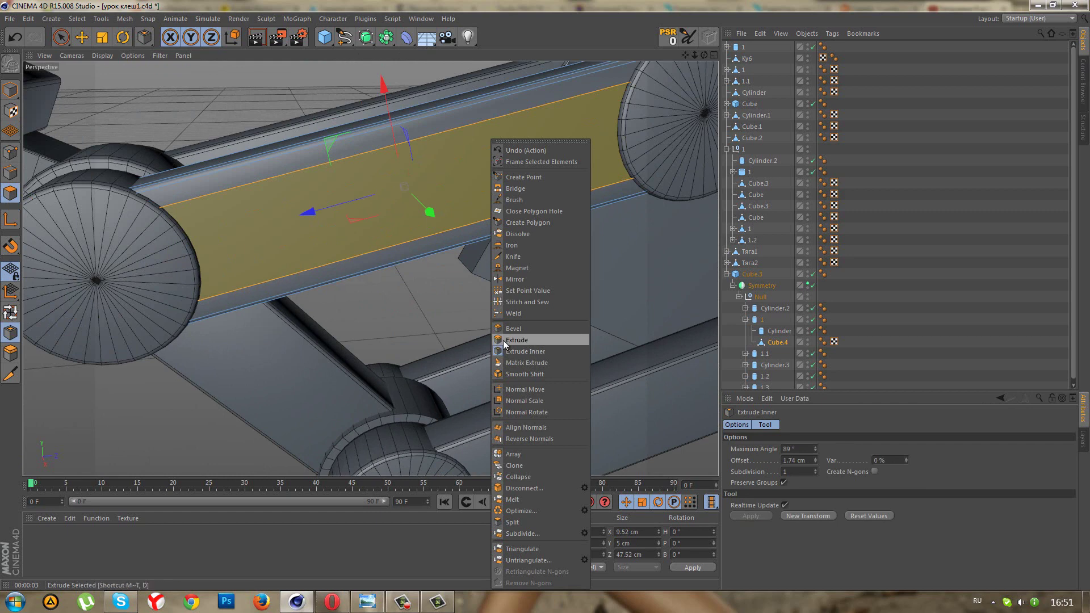
{"action": "left_click", "coordinate": [504, 340]}
{"action": "left_click_drag", "start_coordinate": [541, 295], "coordinate": [544, 295]}
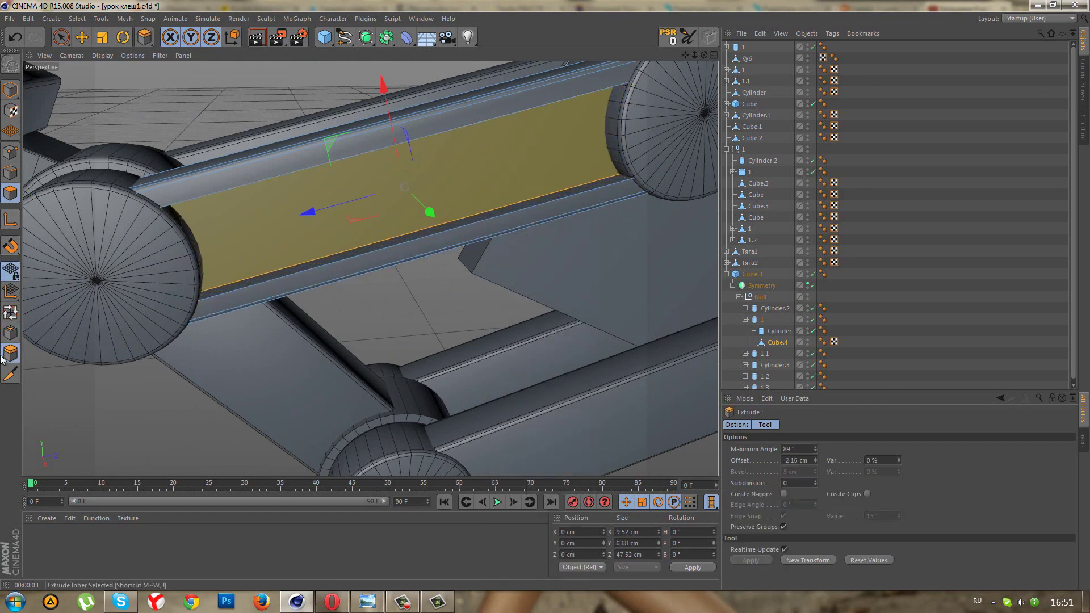
Loop-select the upper and lower slot edge loops on both sides of the bar.
{"action": "key", "text": "u"}
{"action": "key", "text": "l"}
{"action": "left_click", "coordinate": [13, 176]}
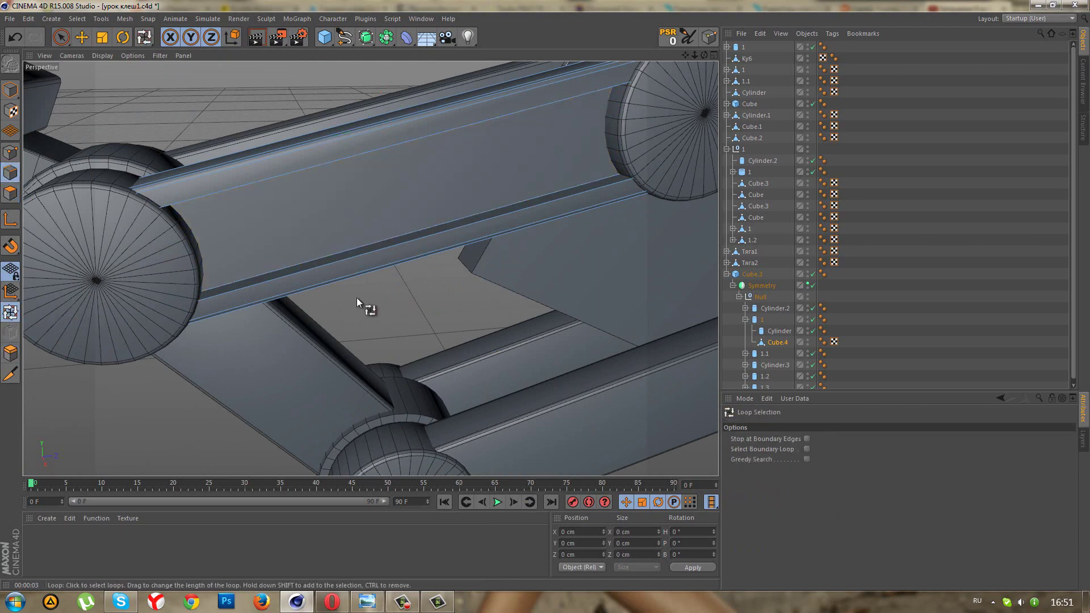
{"action": "left_click", "coordinate": [318, 255]}
{"action": "left_click", "coordinate": [322, 253], "text": "shift"}
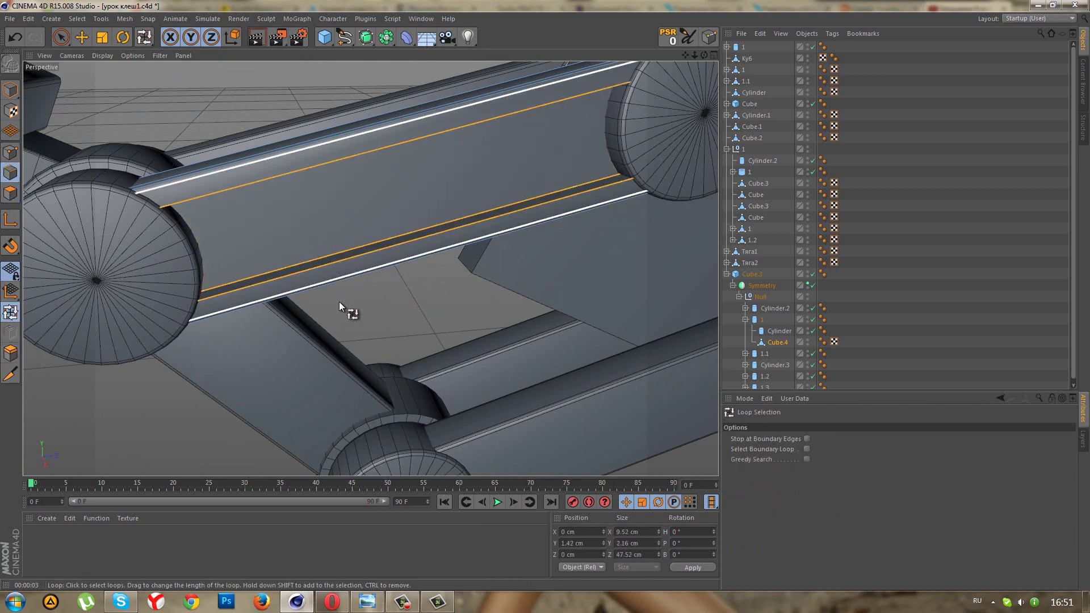
{"action": "mouse_move", "coordinate": [338, 302]}
{"action": "left_mouse_down", "text": "alt"}
{"action": "mouse_move", "coordinate": [332, 136]}
{"action": "mouse_move", "coordinate": [540, 299]}
{"action": "mouse_move", "coordinate": [49, 110]}
{"action": "mouse_move", "coordinate": [44, 146]}
{"action": "left_mouse_up", "text": "alt"}
{"action": "scroll", "coordinate": [425, 288], "scroll_direction": "up", "scroll_amount": 2}
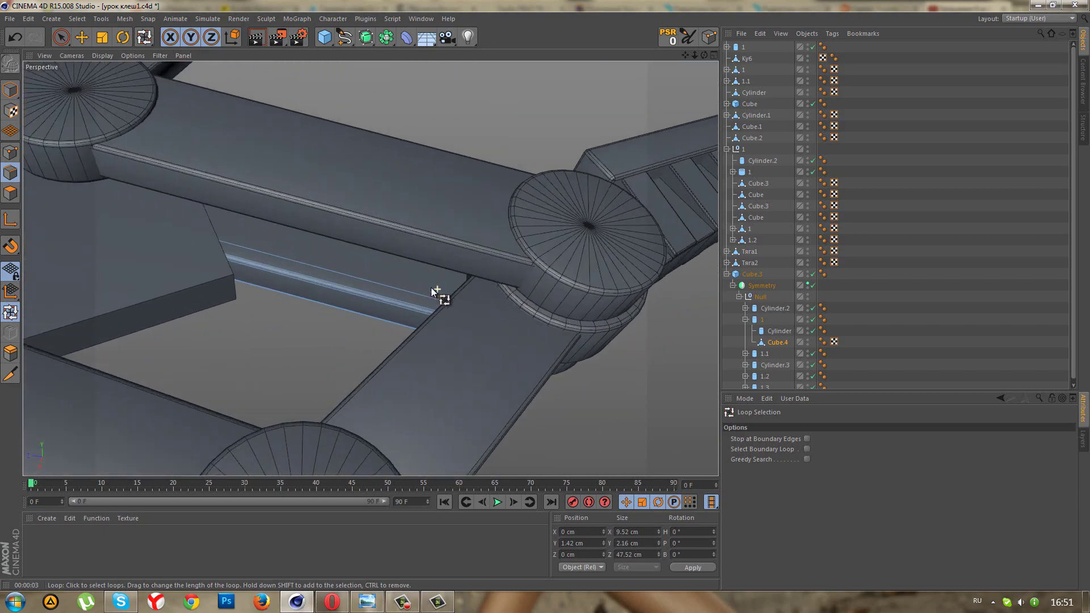
{"action": "scroll", "coordinate": [410, 251], "scroll_direction": "up", "scroll_amount": 1}
{"action": "scroll", "coordinate": [413, 244], "scroll_direction": "up", "scroll_amount": 1}
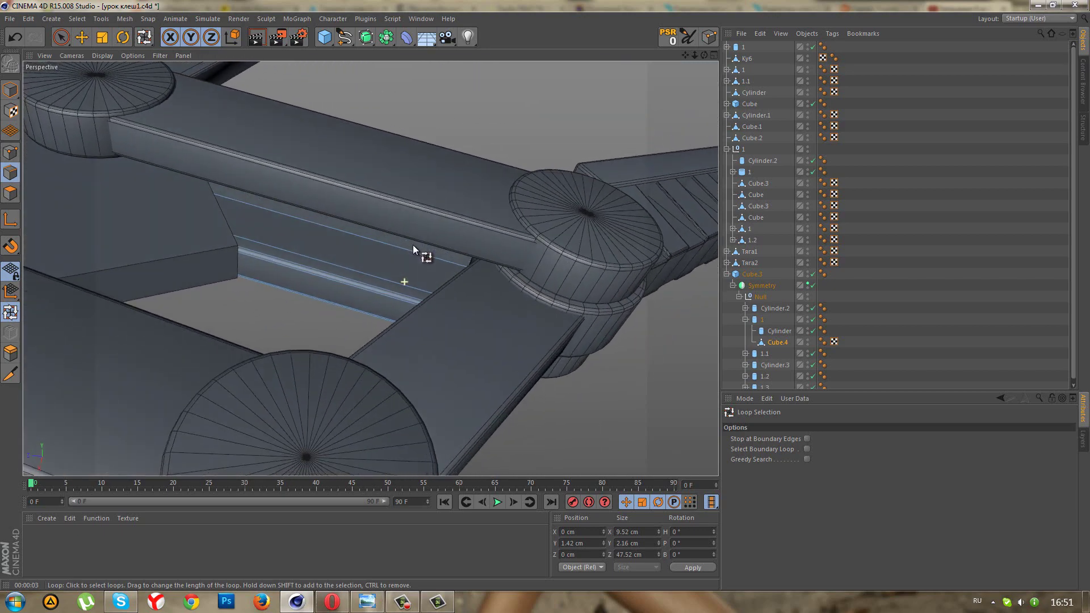
{"action": "left_click", "coordinate": [397, 279], "text": "shift"}
{"action": "mouse_move", "coordinate": [400, 292]}
{"action": "left_mouse_down", "text": "alt"}
{"action": "mouse_move", "coordinate": [419, 394]}
{"action": "mouse_move", "coordinate": [418, 202]}
{"action": "mouse_move", "coordinate": [440, 251]}
{"action": "mouse_move", "coordinate": [553, 262]}
{"action": "mouse_move", "coordinate": [546, 293]}
{"action": "mouse_move", "coordinate": [394, 240]}
{"action": "mouse_move", "coordinate": [441, 227]}
{"action": "mouse_move", "coordinate": [504, 443]}
{"action": "mouse_move", "coordinate": [495, 447]}
{"action": "left_mouse_up", "text": "alt"}
Bevel the slot edges by 0.45 cm with 2 subdivisions.
{"action": "right_click", "coordinate": [495, 447]}
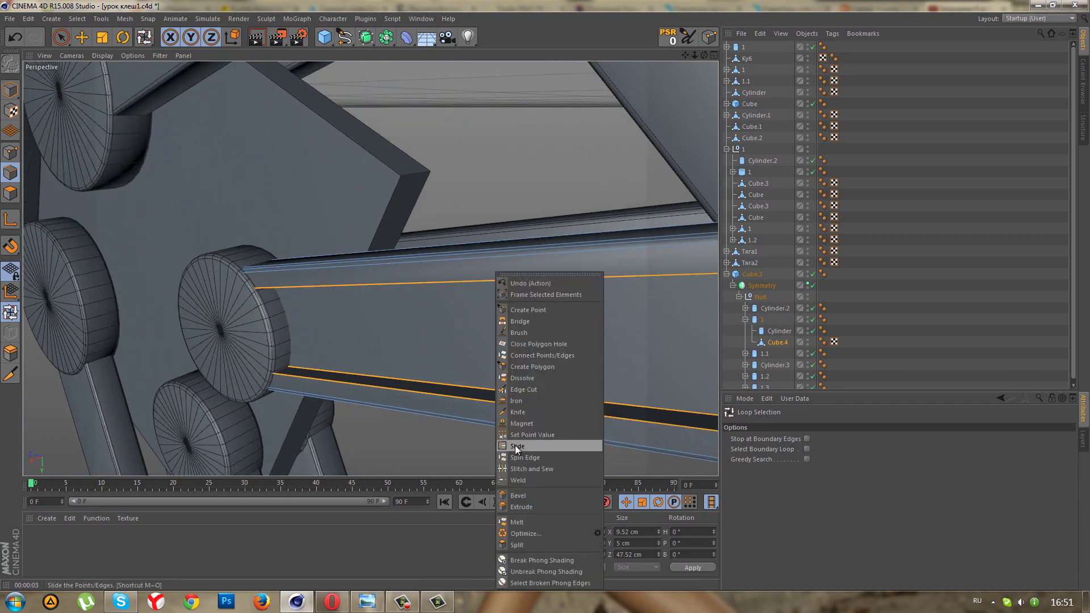
{"action": "left_click", "coordinate": [544, 496]}
{"action": "left_click_drag", "start_coordinate": [544, 297], "coordinate": [545, 297]}
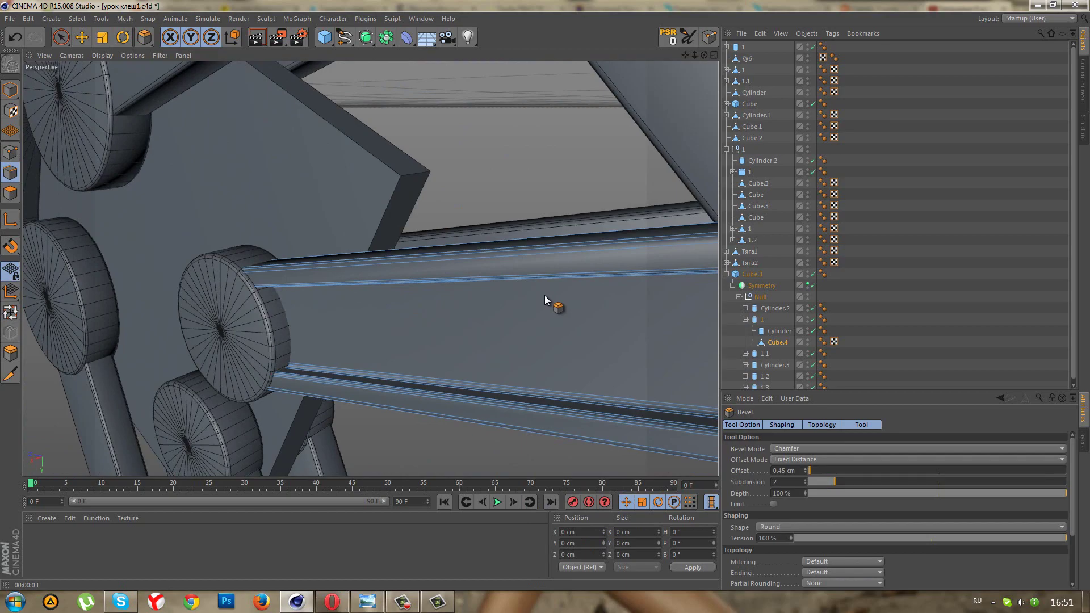
{"action": "scroll", "coordinate": [480, 444], "scroll_direction": "down", "scroll_amount": 5}
{"action": "scroll", "coordinate": [478, 443], "scroll_direction": "down", "scroll_amount": 5}
{"action": "mouse_move", "coordinate": [474, 442]}
{"action": "left_mouse_down", "text": "alt"}
{"action": "mouse_move", "coordinate": [573, 287]}
{"action": "mouse_move", "coordinate": [563, 122]}
{"action": "mouse_move", "coordinate": [533, 291]}
{"action": "mouse_move", "coordinate": [547, 299]}
{"action": "left_mouse_up", "text": "alt"}
{"action": "scroll", "coordinate": [547, 299], "scroll_direction": "down", "scroll_amount": 1}
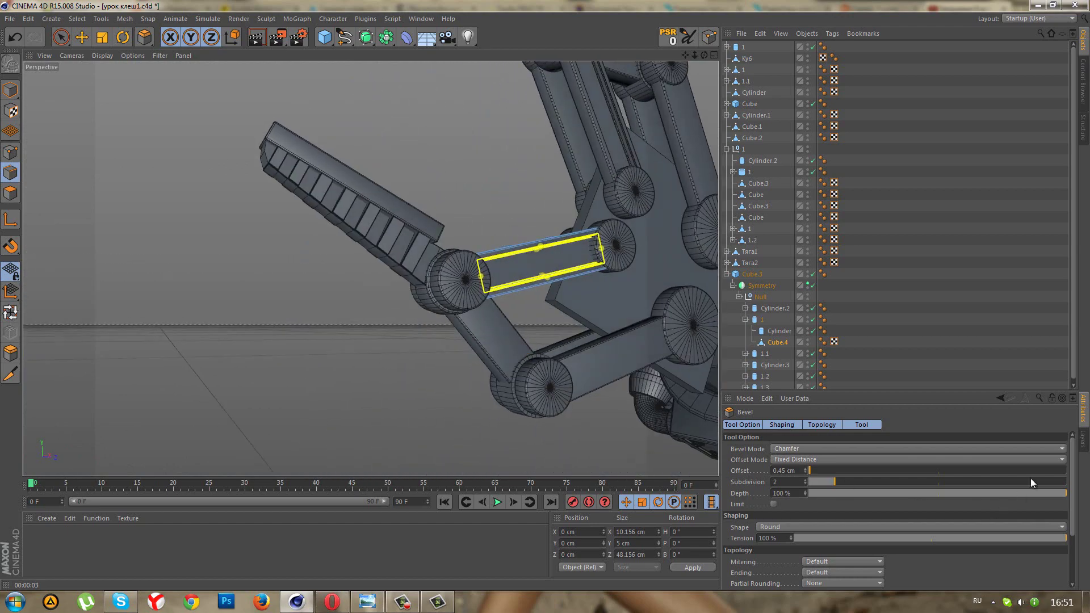
Deselect the bar and select the joint Cylinder at the rod's end with Live Selection.
{"action": "left_click", "coordinate": [829, 285]}
{"action": "scroll", "coordinate": [671, 253], "scroll_direction": "up", "scroll_amount": 3}
{"action": "scroll", "coordinate": [667, 254], "scroll_direction": "up", "scroll_amount": 3}
{"action": "mouse_move", "coordinate": [649, 255]}
{"action": "left_mouse_down", "text": "alt"}
{"action": "mouse_move", "coordinate": [602, 309]}
{"action": "mouse_move", "coordinate": [338, 433]}
{"action": "left_mouse_up", "text": "alt"}
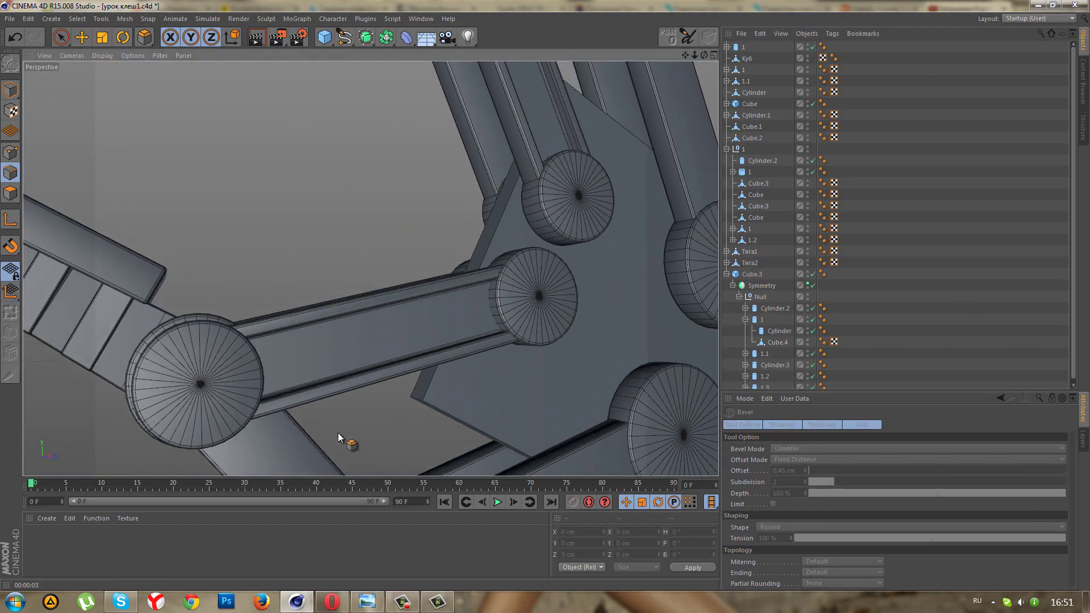
{"action": "left_click", "coordinate": [60, 37]}
{"action": "left_click", "coordinate": [773, 343]}
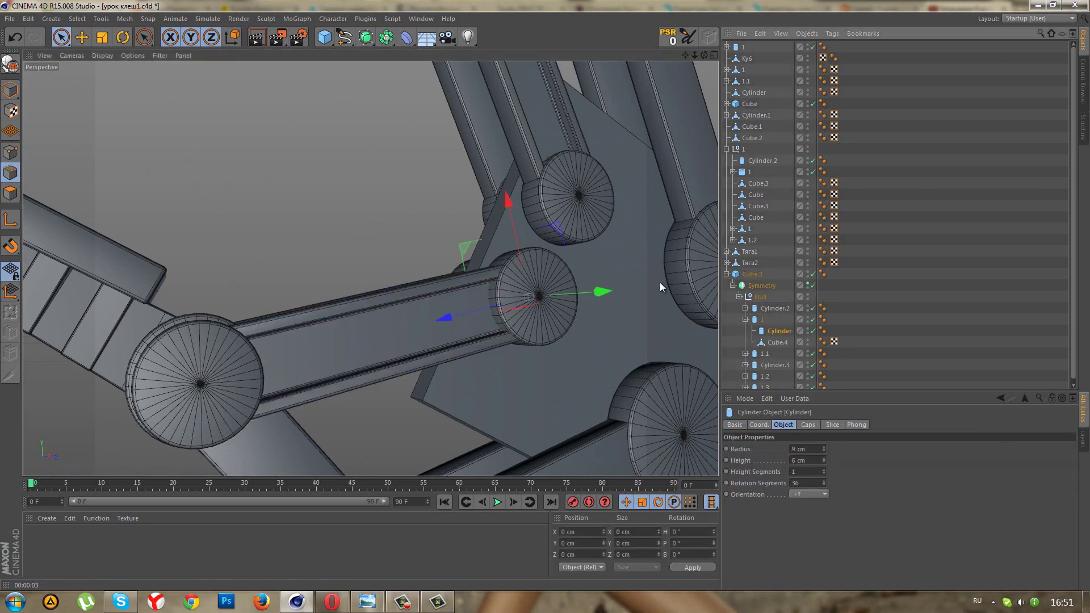
Make the cap cylinder editable and select its front face polygons.
{"action": "scroll", "coordinate": [660, 282], "scroll_direction": "up", "scroll_amount": 3}
{"action": "left_click", "coordinate": [11, 67]}
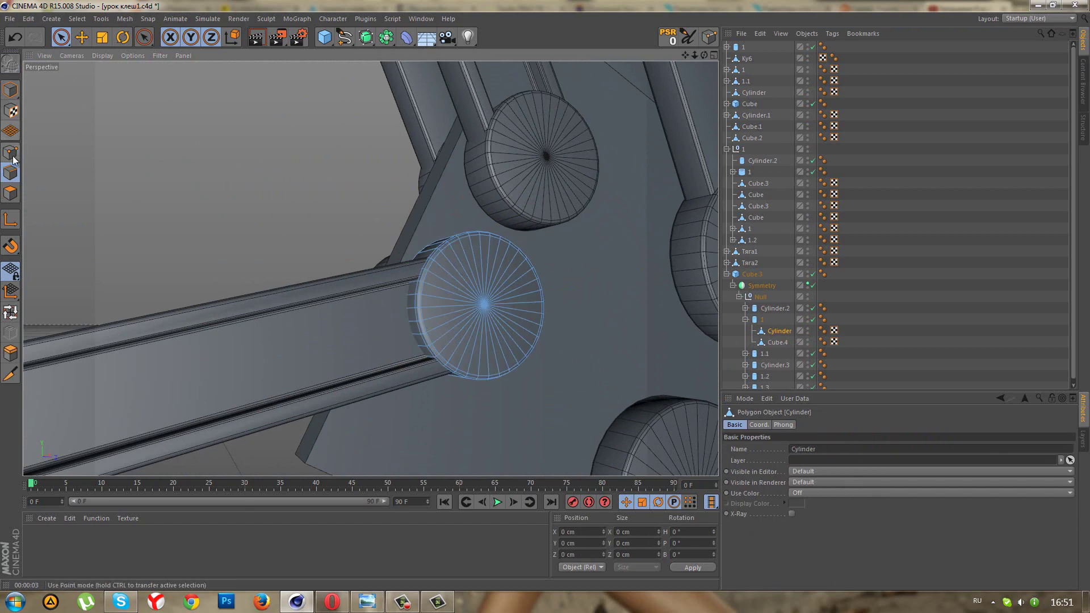
{"action": "left_click", "coordinate": [10, 193]}
{"action": "left_click_drag", "start_coordinate": [497, 317], "coordinate": [479, 302]}
{"action": "middle_click", "coordinate": [475, 321]}
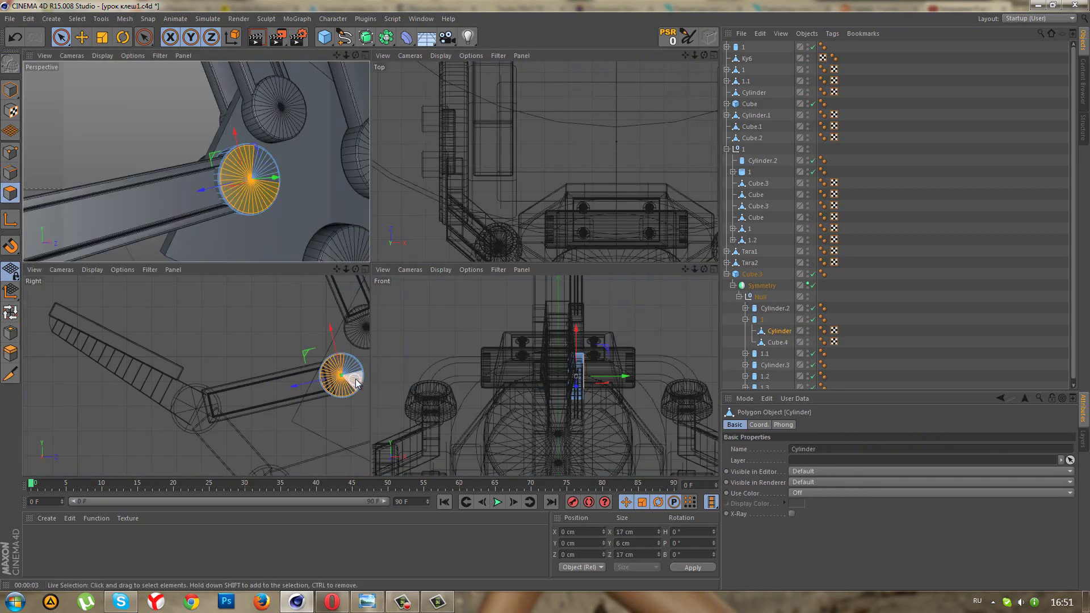
{"action": "middle_click", "coordinate": [341, 249]}
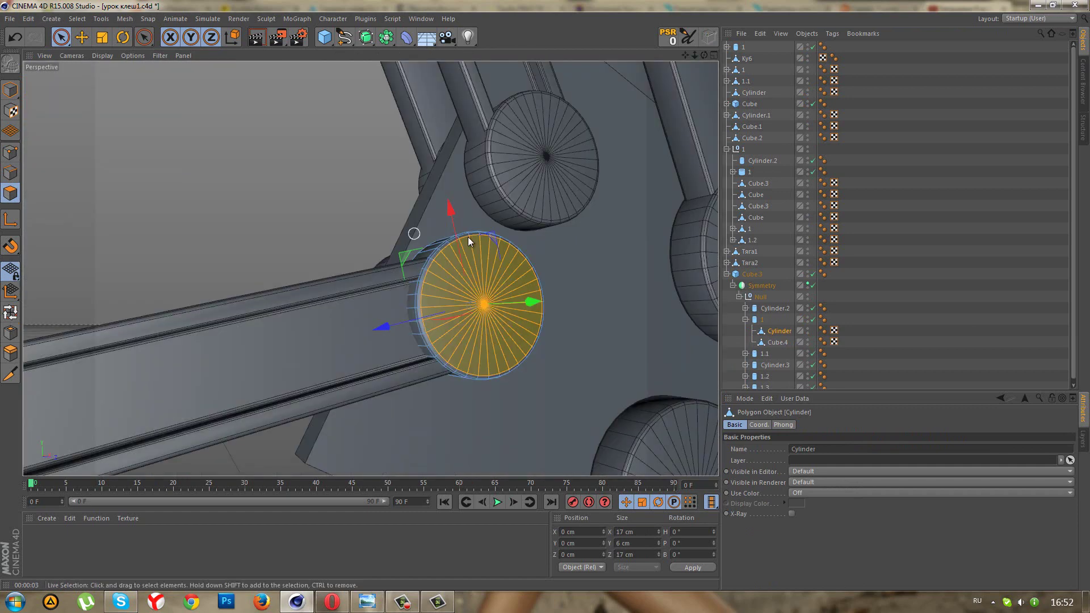
{"action": "scroll", "coordinate": [483, 256], "scroll_direction": "up", "scroll_amount": 3}
Inset the cap's front face slightly and extrude it.
{"action": "right_click", "coordinate": [519, 319]}
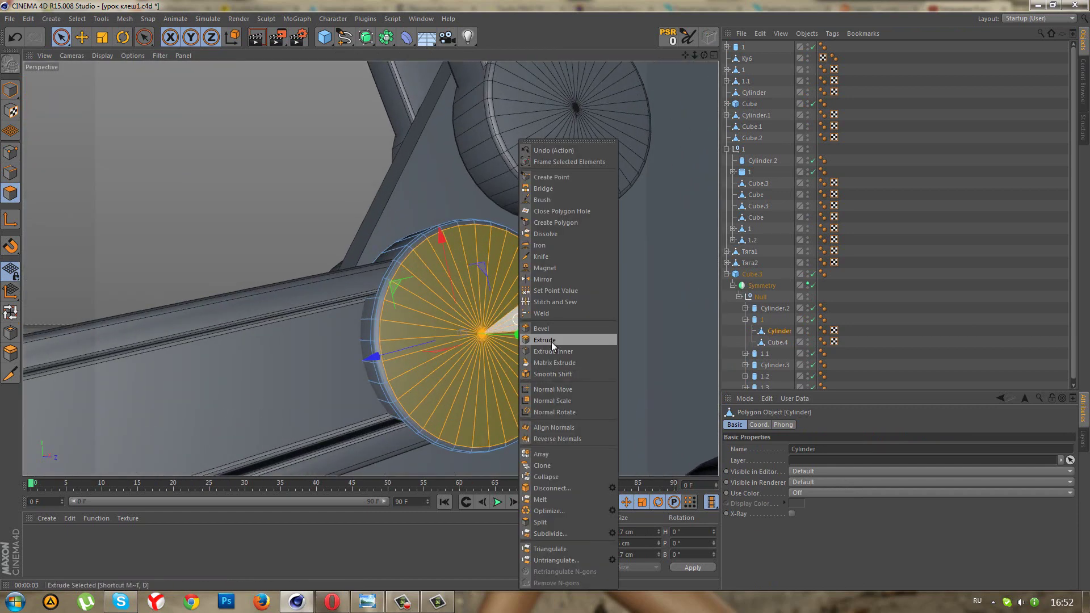
{"action": "left_click", "coordinate": [550, 350]}
{"action": "left_click_drag", "start_coordinate": [544, 295], "coordinate": [545, 294]}
{"action": "right_click", "coordinate": [619, 363]}
{"action": "left_click", "coordinate": [619, 346]}
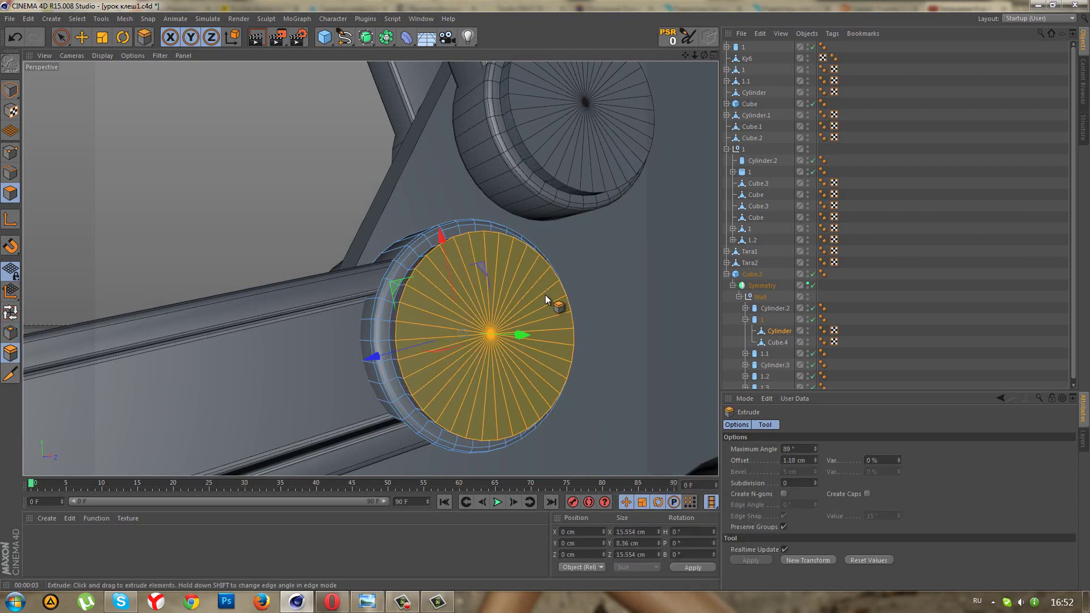
Inset the face again to form an inner disc and extrude it inward as a recess.
{"action": "right_click", "coordinate": [619, 352]}
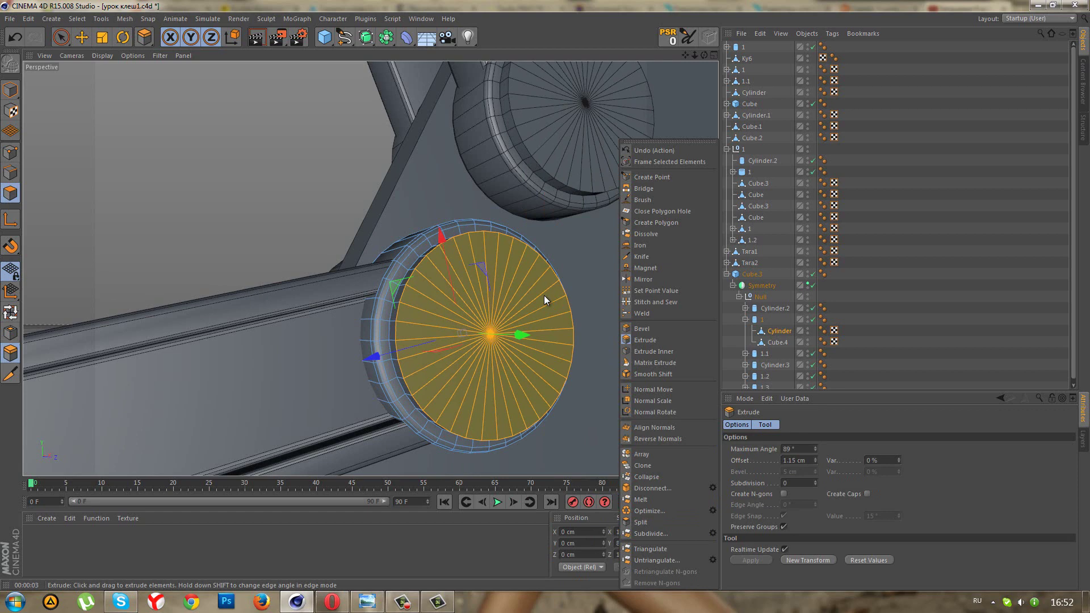
{"action": "left_click", "coordinate": [630, 352]}
{"action": "left_click_drag", "start_coordinate": [543, 295], "coordinate": [545, 295]}
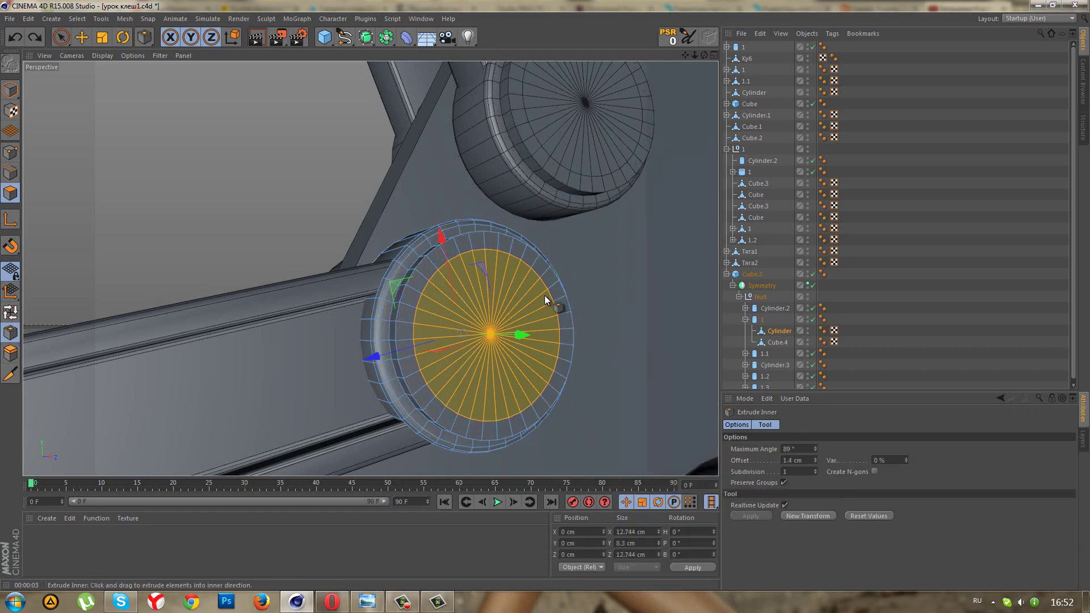
{"action": "right_click", "coordinate": [629, 345]}
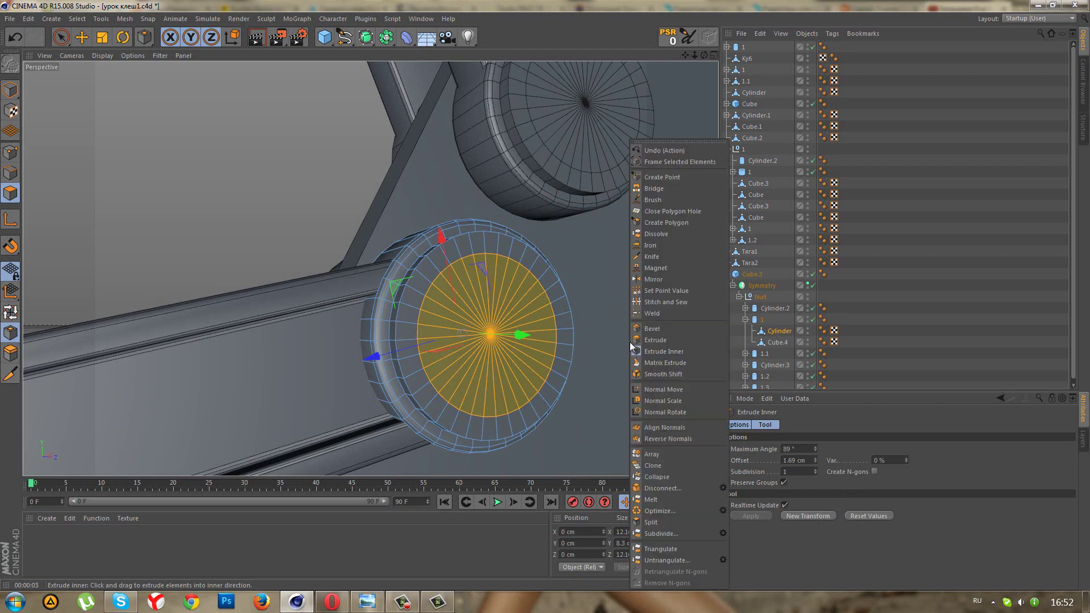
{"action": "left_click", "coordinate": [647, 339]}
{"action": "left_click_drag", "start_coordinate": [547, 296], "coordinate": [545, 296]}
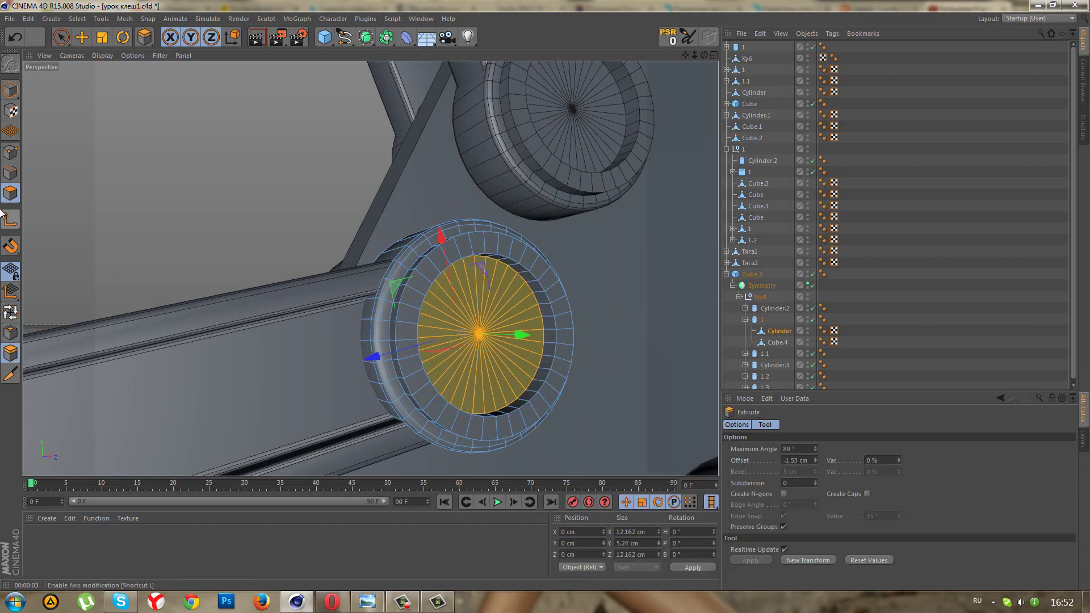
Loop-select the recess's outer and inner ring edge loops.
{"action": "left_click", "coordinate": [10, 312]}
{"action": "key", "text": "u"}
{"action": "key", "text": "l"}
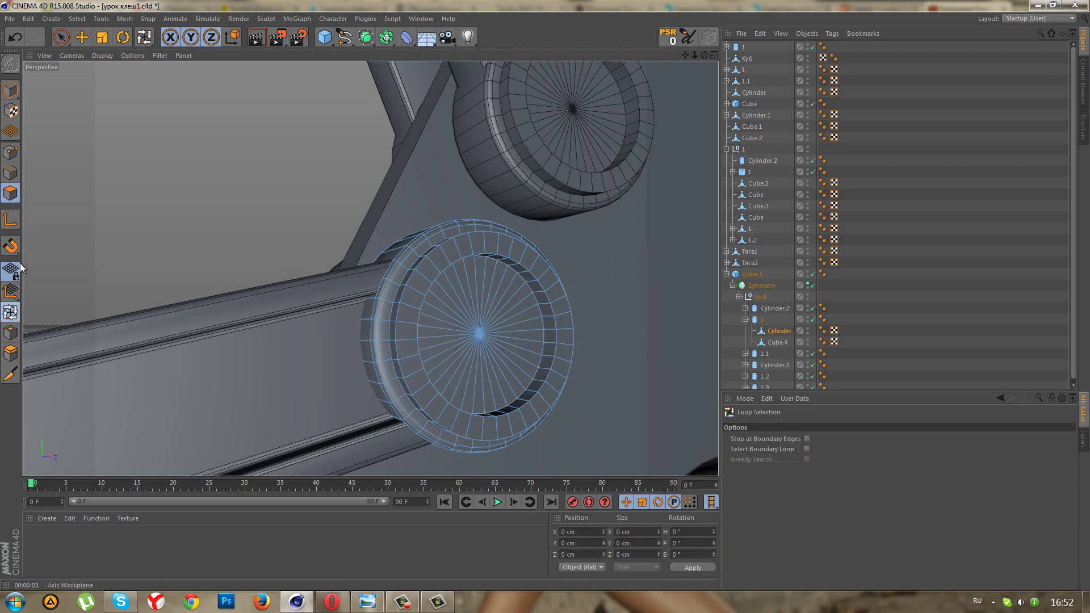
{"action": "left_click", "coordinate": [10, 172]}
{"action": "left_click_drag", "start_coordinate": [487, 407], "coordinate": [462, 389], "text": "alt"}
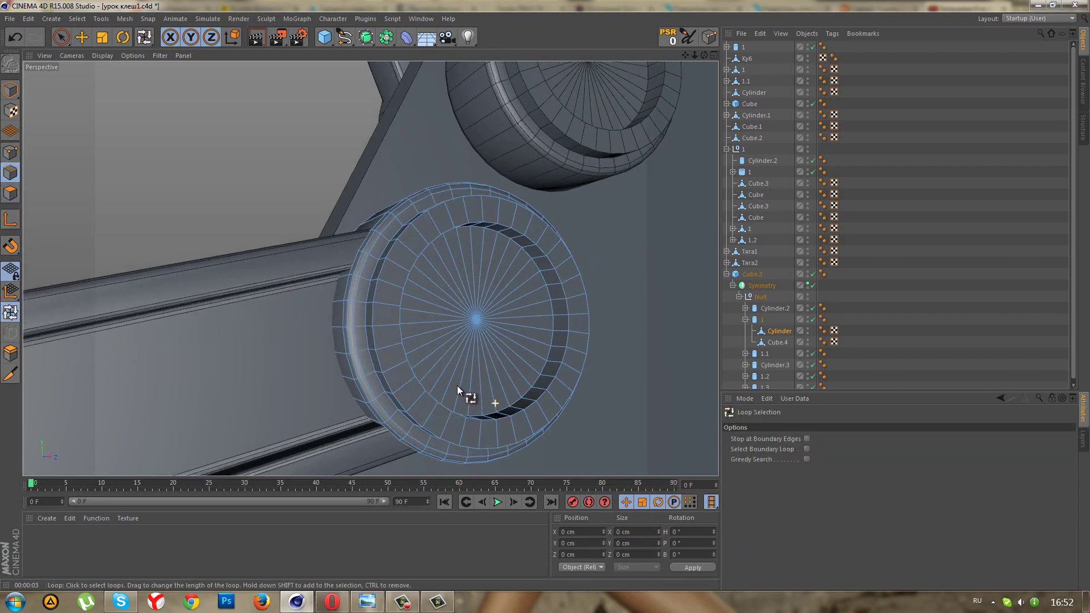
{"action": "left_click", "coordinate": [391, 389]}
{"action": "left_click", "coordinate": [411, 371], "text": "shift"}
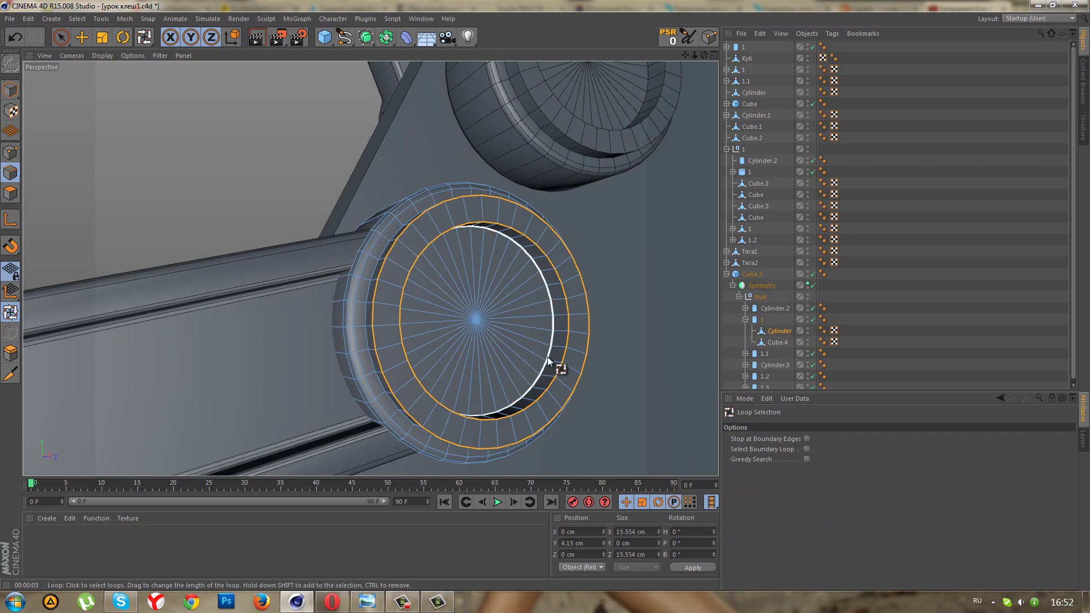
{"action": "scroll", "coordinate": [550, 363], "scroll_direction": "up", "scroll_amount": 3}
Bevel the two ring edge loops by 0.15 cm with 2 subdivisions.
{"action": "right_click", "coordinate": [553, 370]}
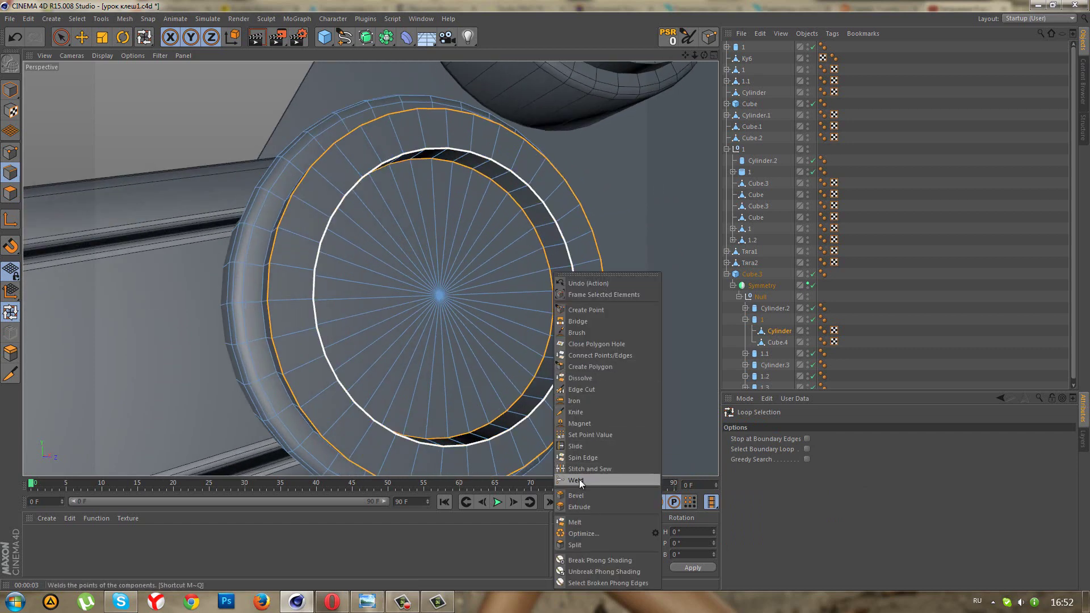
{"action": "left_click", "coordinate": [582, 494]}
{"action": "left_click_drag", "start_coordinate": [546, 301], "coordinate": [545, 300]}
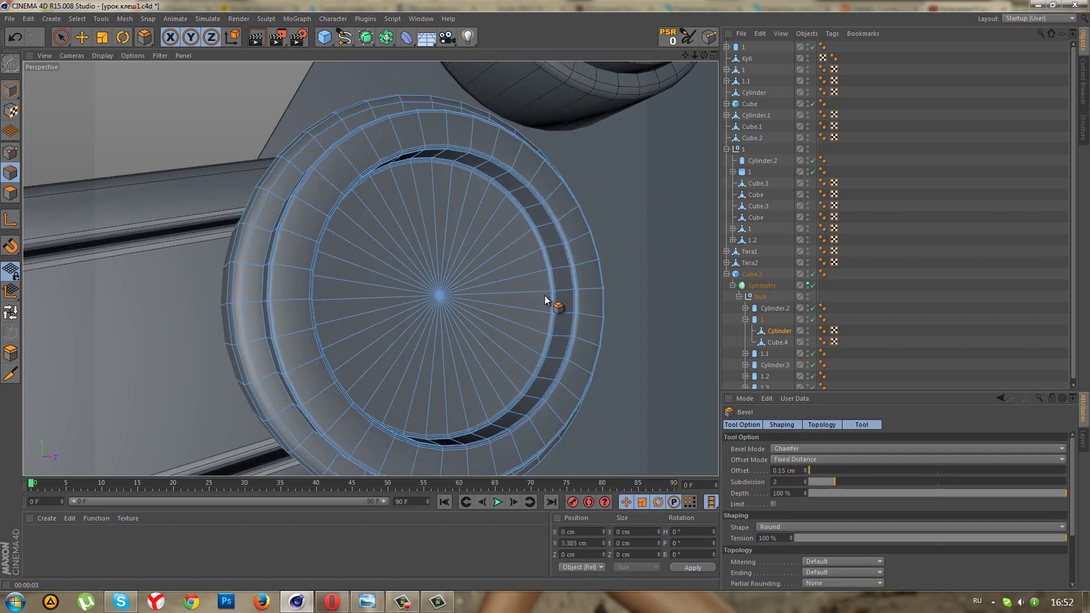
{"action": "left_click", "coordinate": [901, 336]}
{"action": "scroll", "coordinate": [636, 337], "scroll_direction": "down", "scroll_amount": 5}
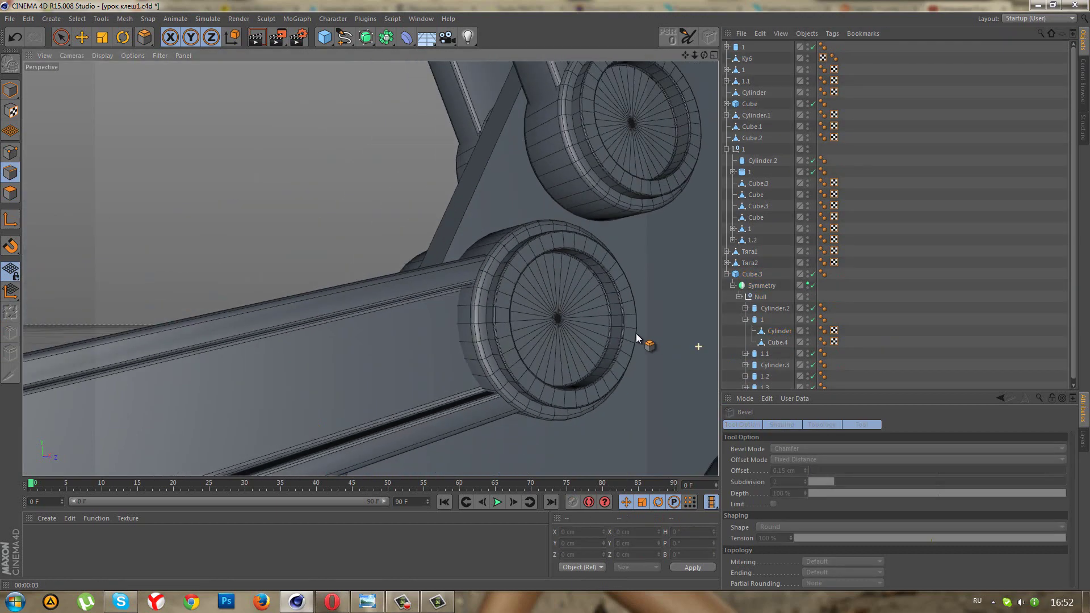
{"action": "scroll", "coordinate": [636, 338], "scroll_direction": "down", "scroll_amount": 3}
{"action": "mouse_move", "coordinate": [666, 340]}
{"action": "middle_mouse_down", "text": "alt"}
{"action": "mouse_move", "coordinate": [547, 334]}
{"action": "mouse_move", "coordinate": [518, 356]}
{"action": "middle_mouse_up", "text": "alt"}
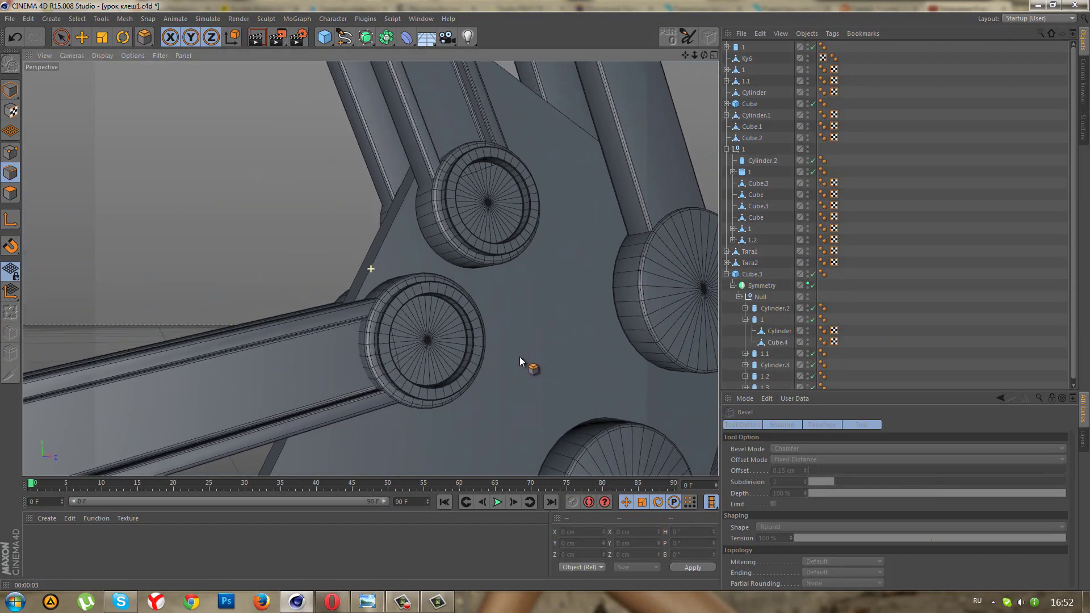
{"action": "left_click", "coordinate": [61, 37]}
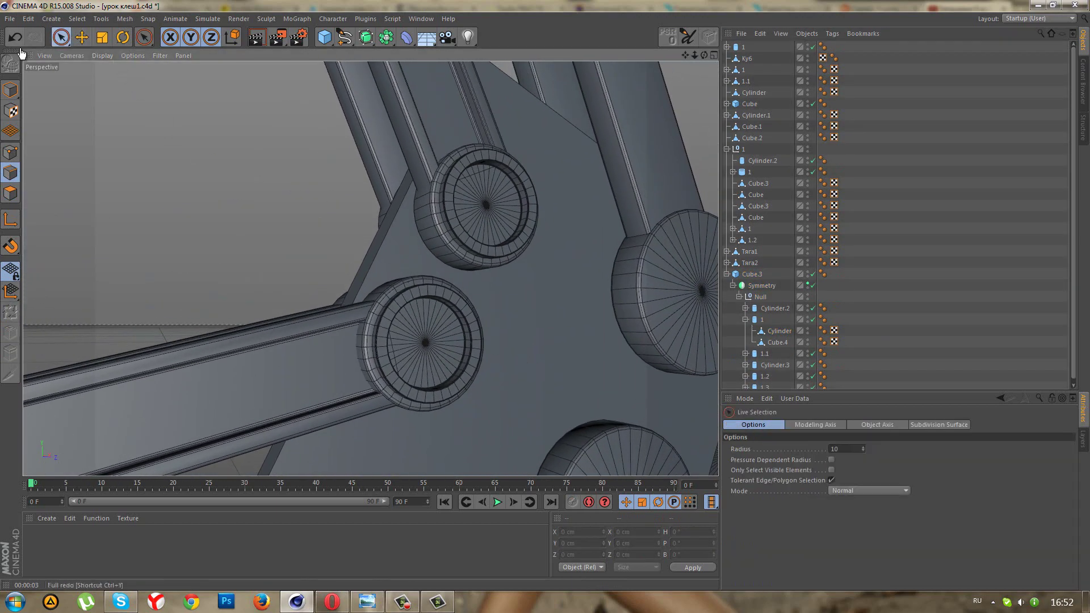
{"action": "left_click_drag", "start_coordinate": [193, 244], "coordinate": [656, 310], "text": "alt"}
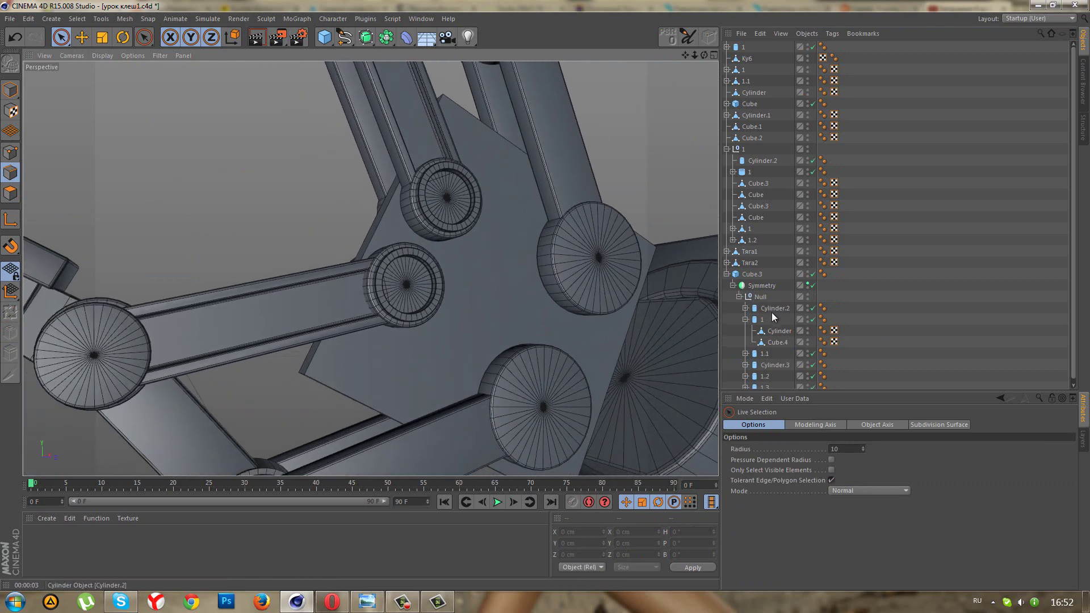
Copy cylinder 1 and place the copy under Cylinder in the hierarchy.
{"action": "left_click", "coordinate": [760, 319]}
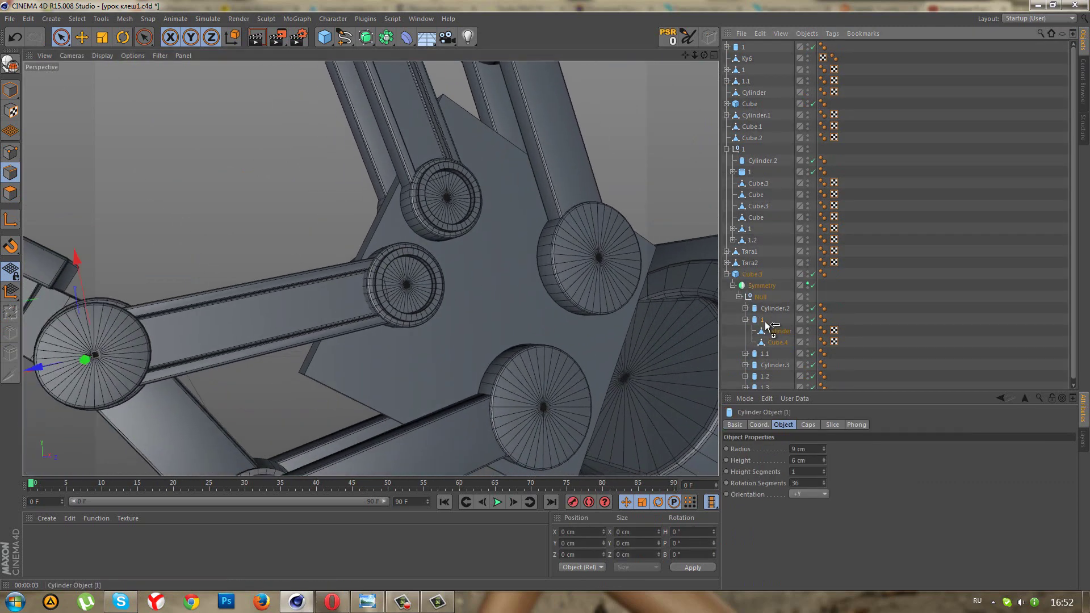
{"action": "left_click_drag", "start_coordinate": [768, 325], "coordinate": [767, 328], "text": "ctrl"}
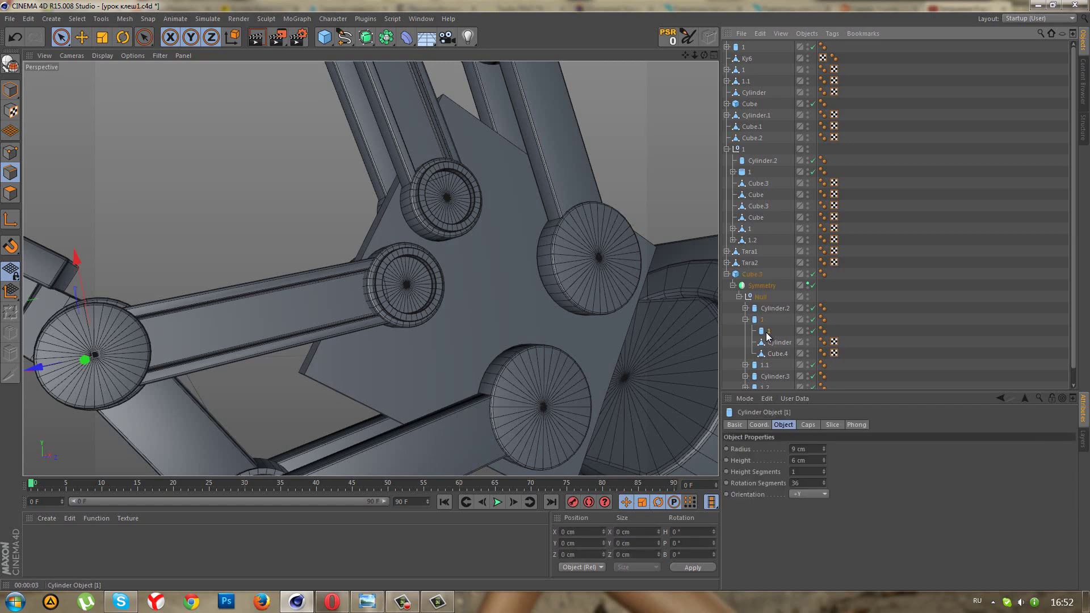
{"action": "left_click_drag", "start_coordinate": [773, 348], "coordinate": [777, 343]}
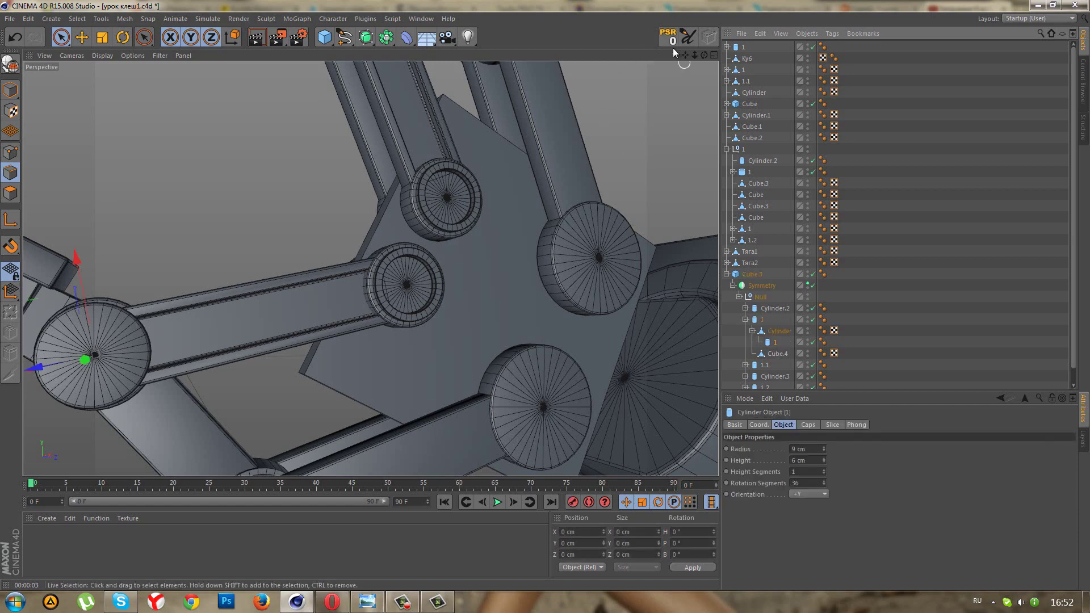
{"action": "left_click", "coordinate": [10, 90]}
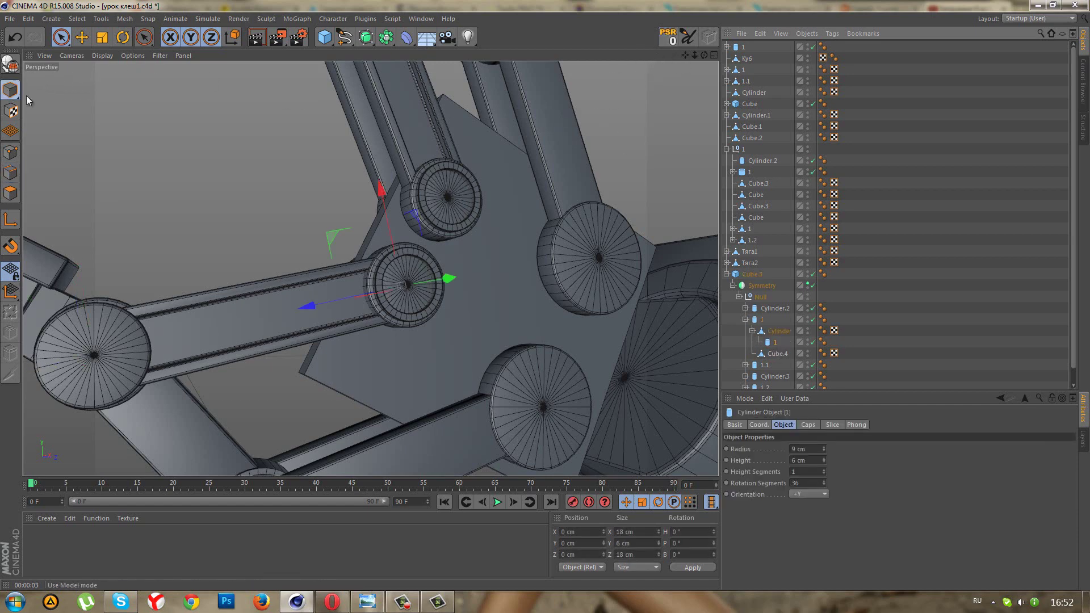
{"action": "scroll", "coordinate": [350, 215], "scroll_direction": "up", "scroll_amount": 2}
{"action": "scroll", "coordinate": [351, 215], "scroll_direction": "up", "scroll_amount": 1}
Try cylinder radii of 10 and 8 cm, undo a height change, and raise it from the recess.
{"action": "left_click", "coordinate": [824, 447]}
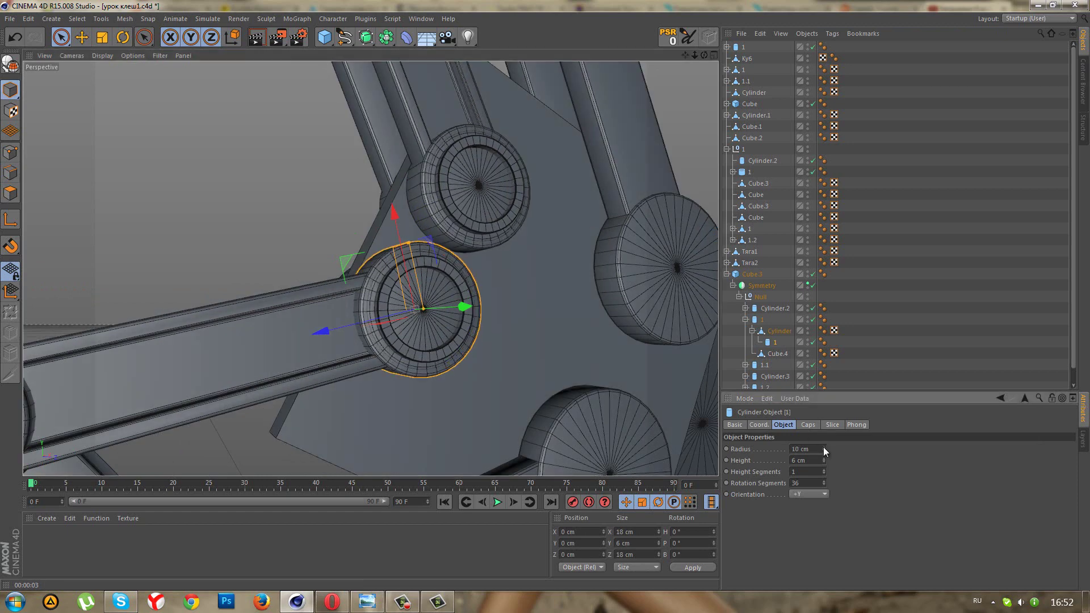
{"action": "left_click", "coordinate": [824, 449]}
{"action": "left_click", "coordinate": [824, 450]}
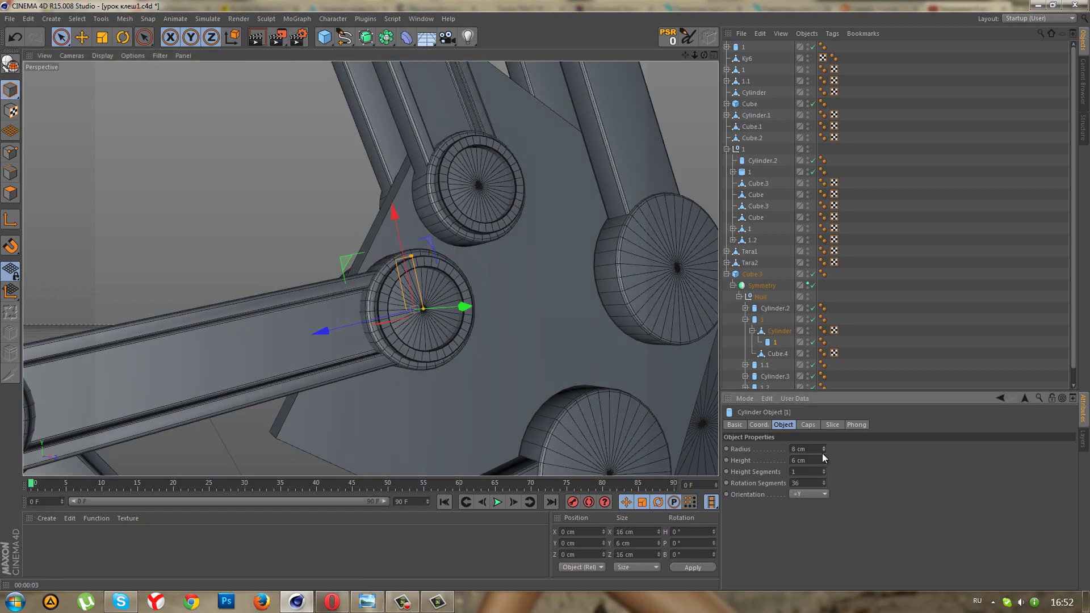
{"action": "left_click", "coordinate": [824, 458]}
{"action": "left_click", "coordinate": [824, 458]}
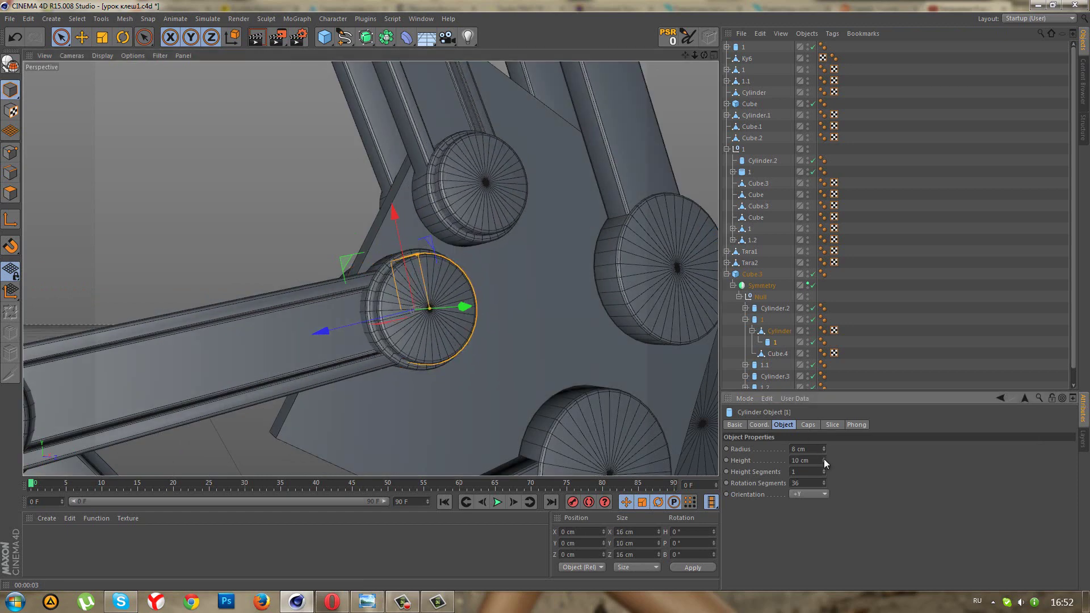
{"action": "key", "text": "ctrl+z"}
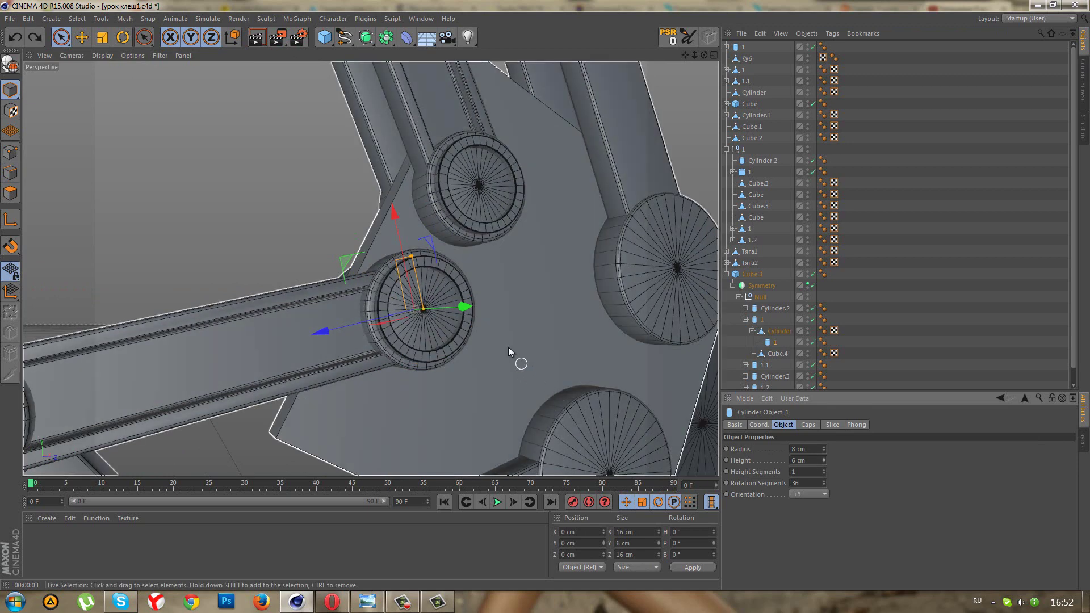
{"action": "left_click_drag", "start_coordinate": [465, 309], "coordinate": [483, 308]}
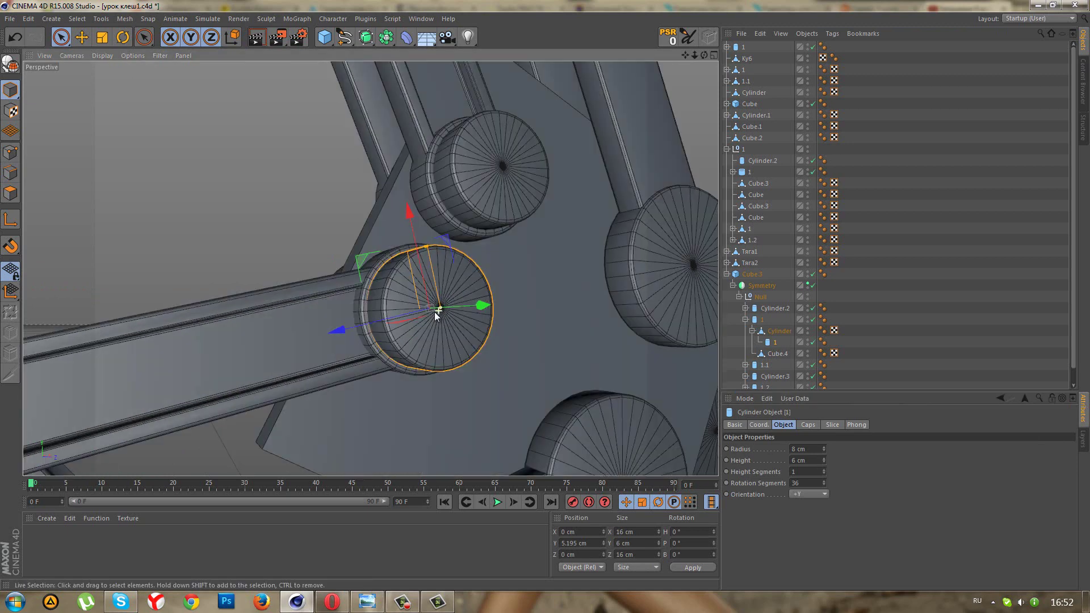
{"action": "scroll", "coordinate": [434, 312], "scroll_direction": "up", "scroll_amount": 3}
{"action": "left_click", "coordinate": [822, 449]}
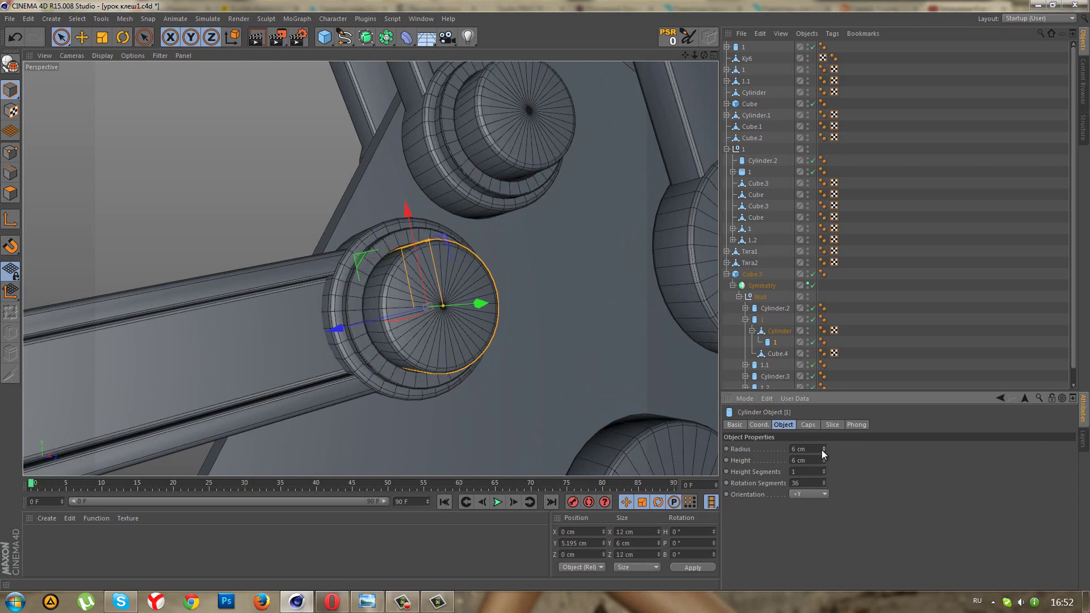
{"action": "left_click", "coordinate": [822, 450]}
Set the cylinder's radius to 6 cm and height to 4 cm.
{"action": "left_click_drag", "start_coordinate": [482, 329], "coordinate": [442, 253], "text": "alt"}
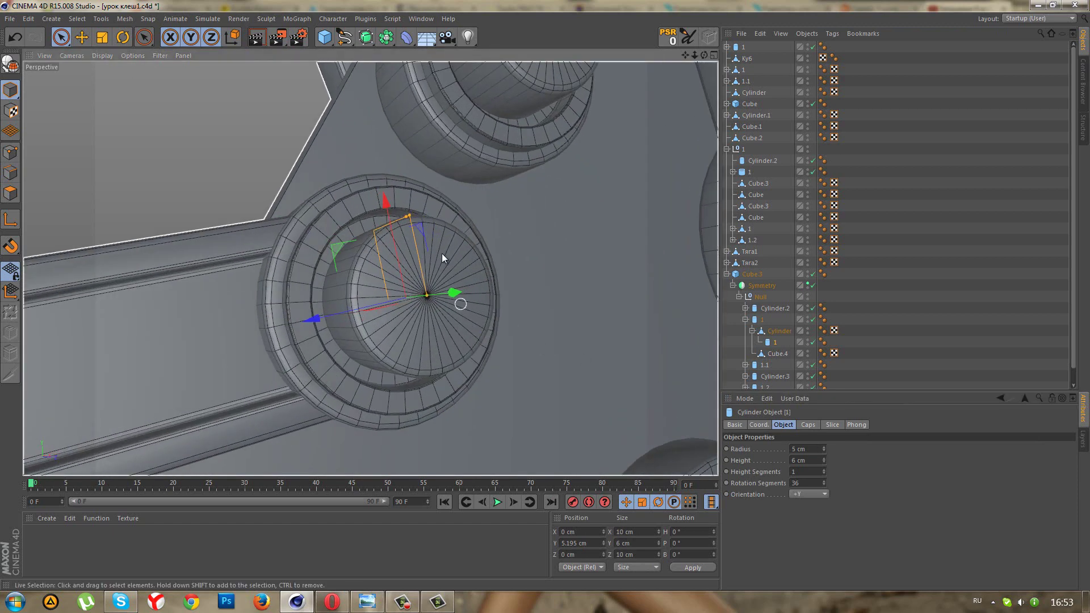
{"action": "mouse_move", "coordinate": [413, 217]}
{"action": "left_mouse_down"}
{"action": "mouse_move", "coordinate": [471, 229]}
{"action": "mouse_move", "coordinate": [431, 195]}
{"action": "left_mouse_up"}
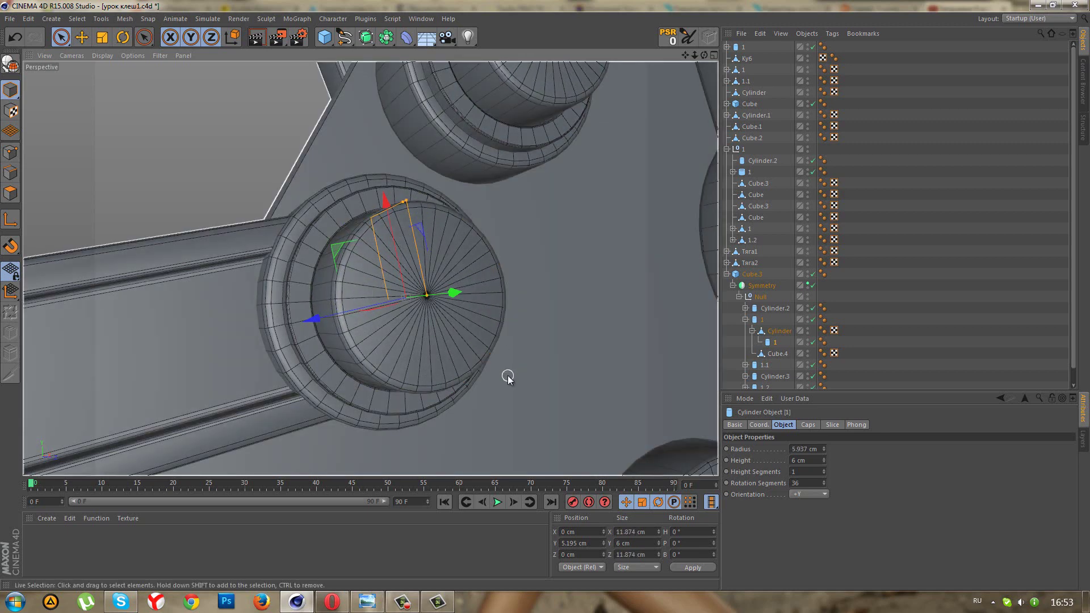
{"action": "left_click_drag", "start_coordinate": [508, 377], "coordinate": [540, 364], "text": "alt"}
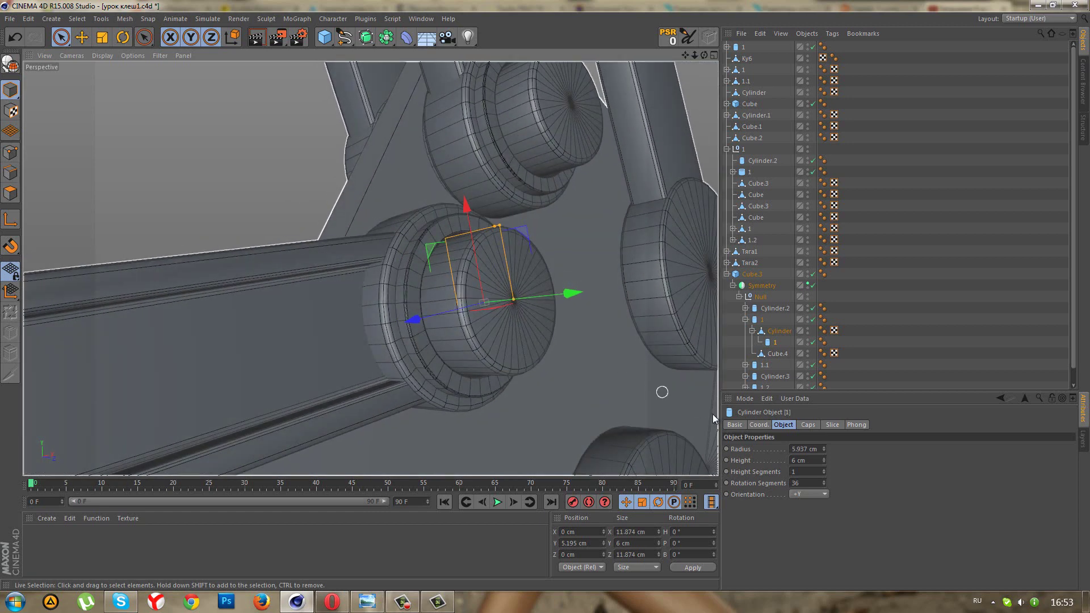
{"action": "left_click", "coordinate": [799, 450]}
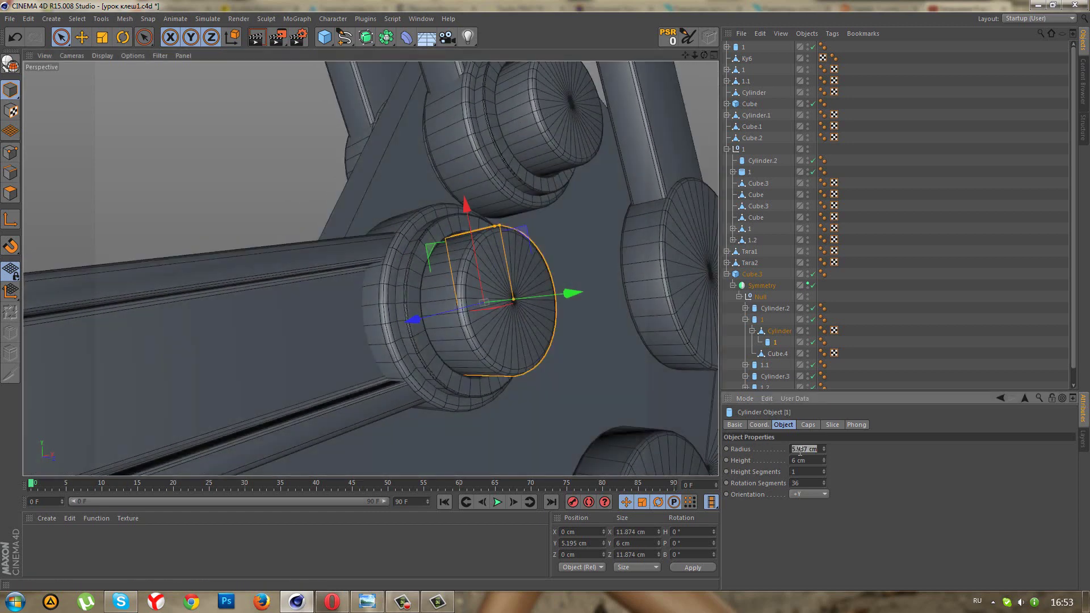
{"action": "type", "text": "6"}
{"action": "key", "text": "Return"}
{"action": "scroll", "coordinate": [624, 373], "scroll_direction": "up", "scroll_amount": 2}
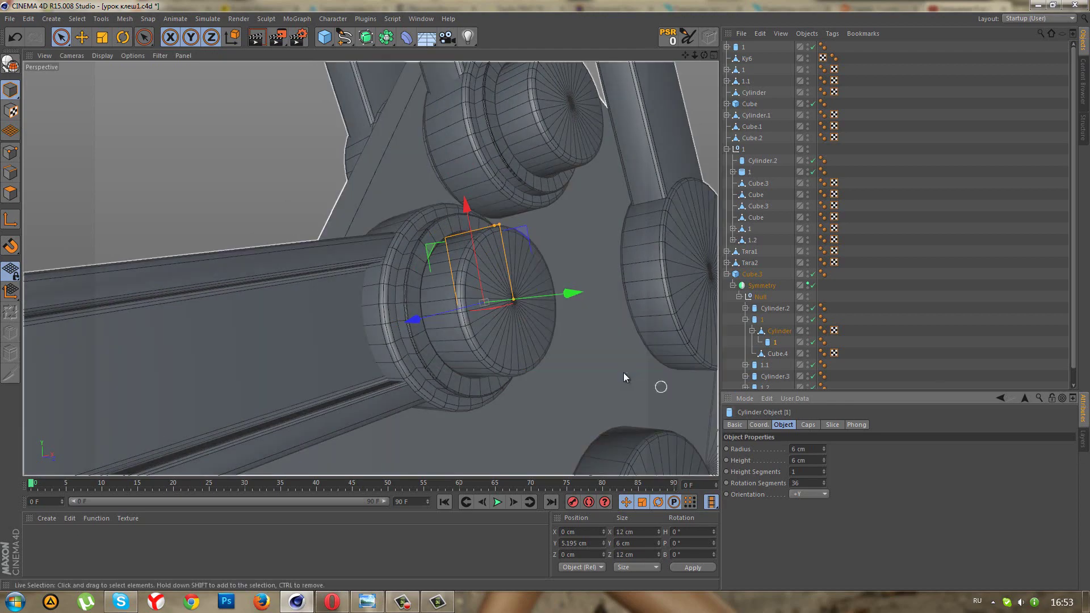
{"action": "scroll", "coordinate": [607, 364], "scroll_direction": "up", "scroll_amount": 4}
{"action": "mouse_move", "coordinate": [543, 364]}
{"action": "left_mouse_down", "text": "alt"}
{"action": "mouse_move", "coordinate": [528, 363]}
{"action": "mouse_move", "coordinate": [547, 363]}
{"action": "left_mouse_up", "text": "alt"}
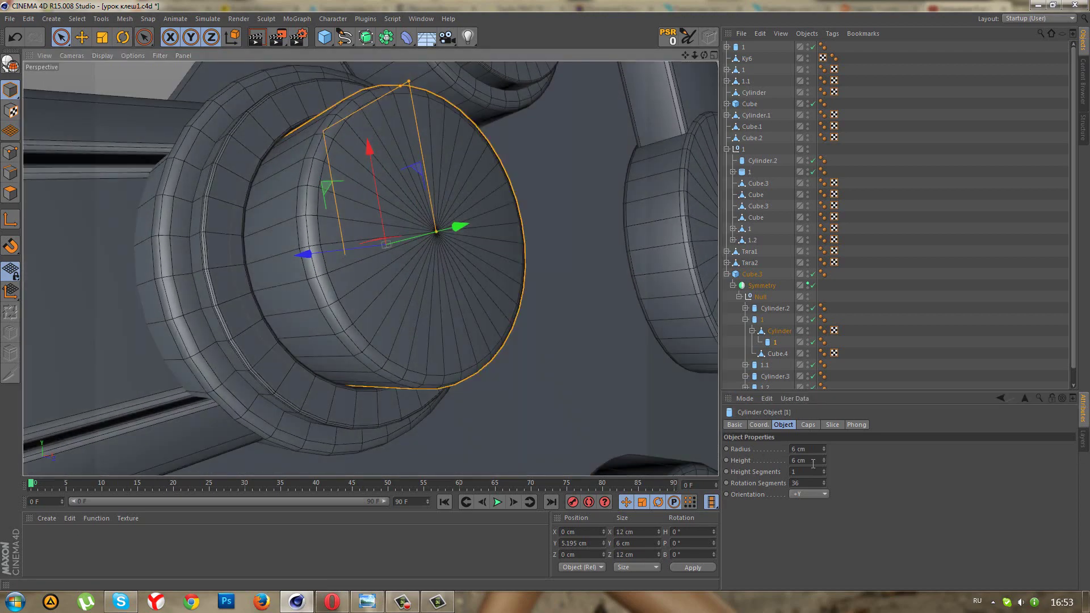
{"action": "left_click", "coordinate": [823, 461]}
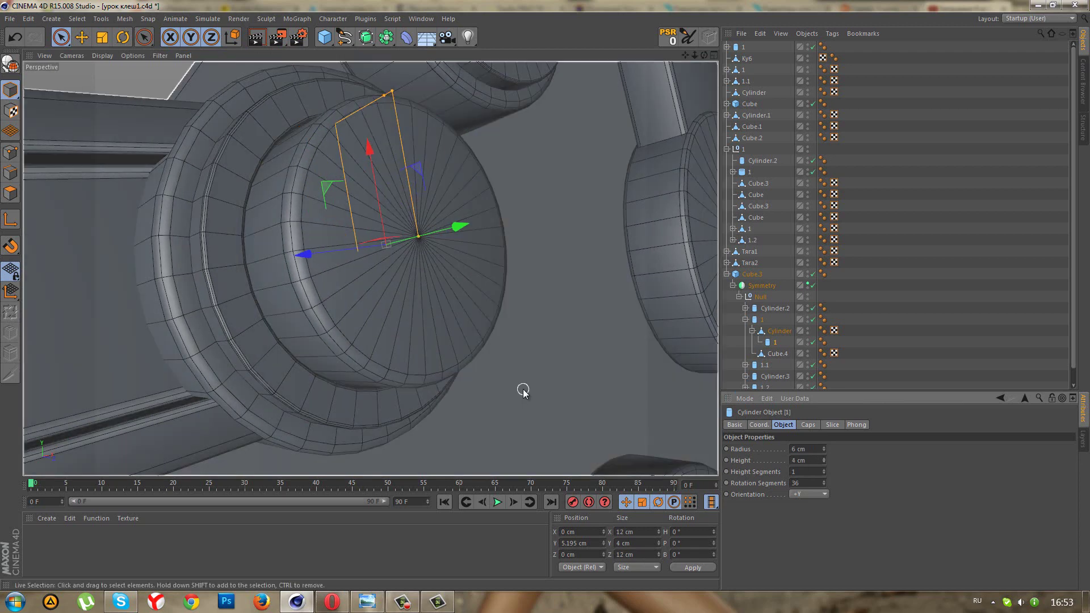
{"action": "scroll", "coordinate": [536, 386], "scroll_direction": "down", "scroll_amount": 3}
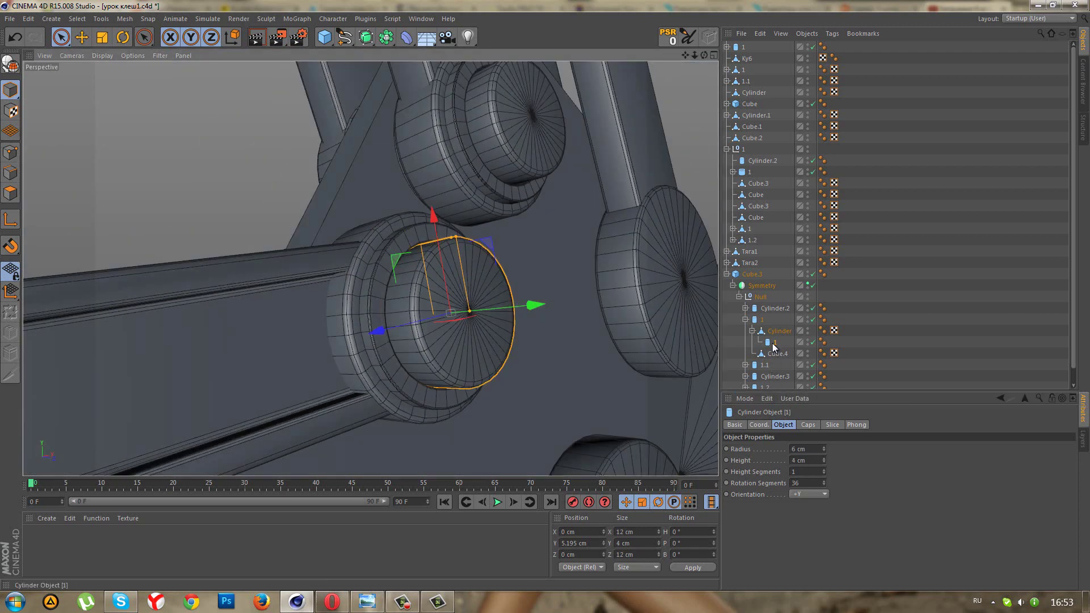
Duplicate the cylinder as 1.1 with 8 rotation segments and raise it along Y.
{"action": "left_click_drag", "start_coordinate": [769, 346], "coordinate": [771, 349], "text": "ctrl"}
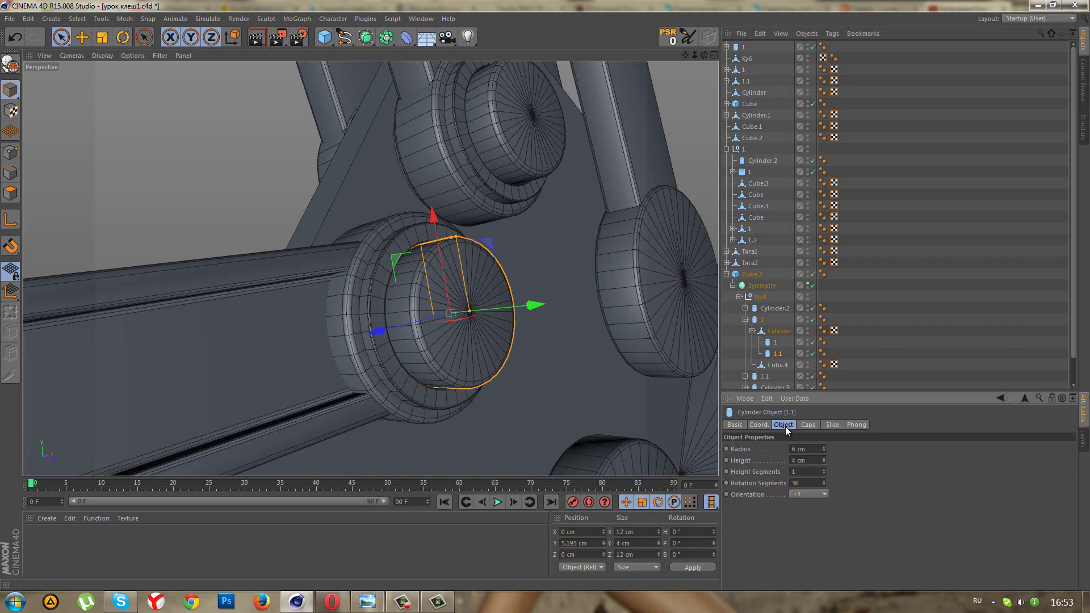
{"action": "type", "text": "8"}
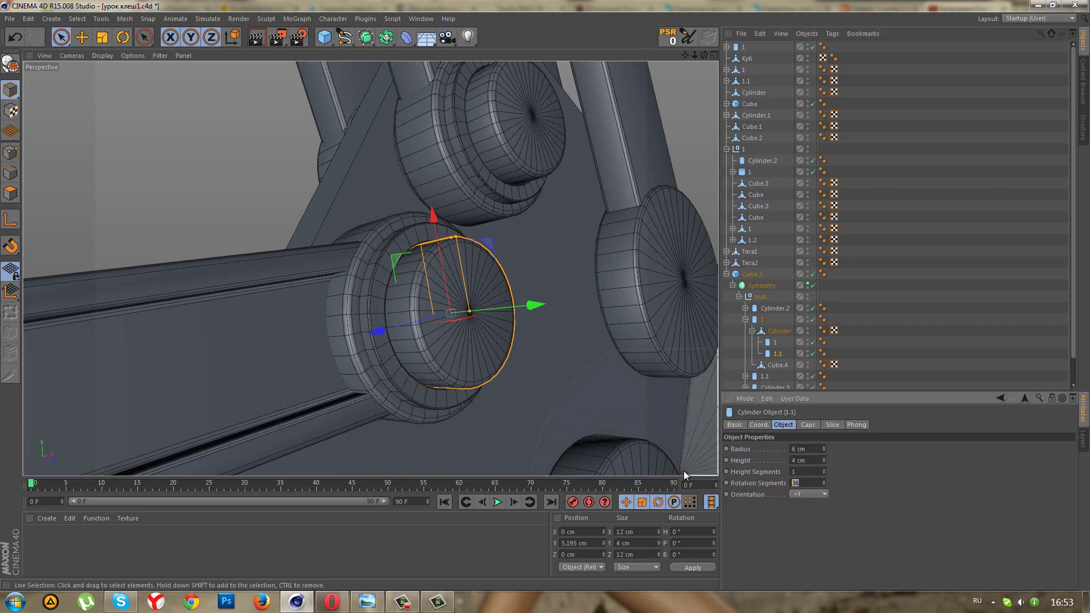
{"action": "key", "text": "Return"}
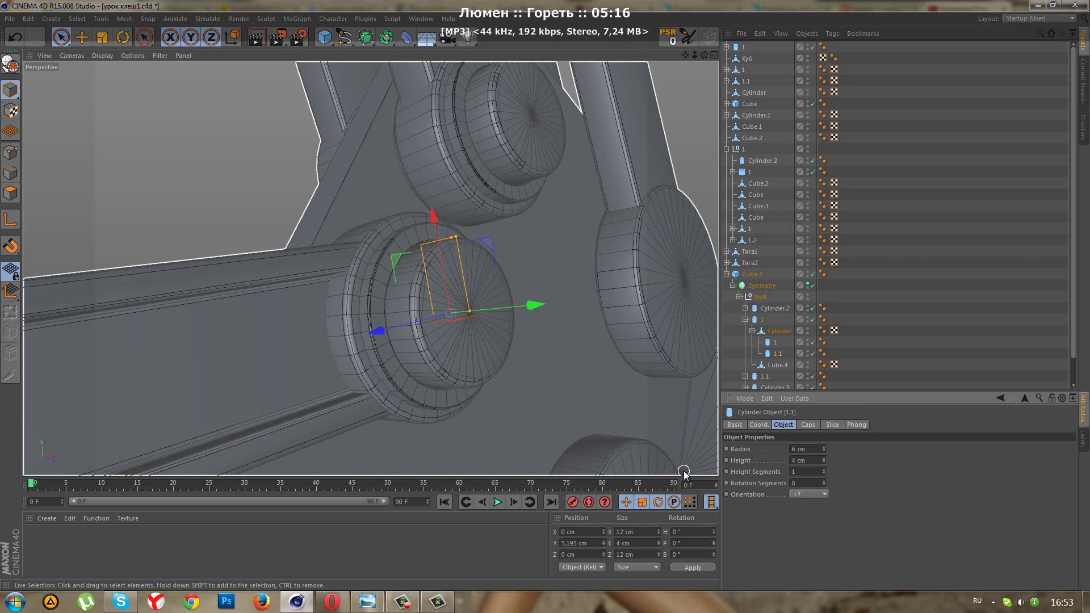
{"action": "left_click_drag", "start_coordinate": [532, 309], "coordinate": [544, 304]}
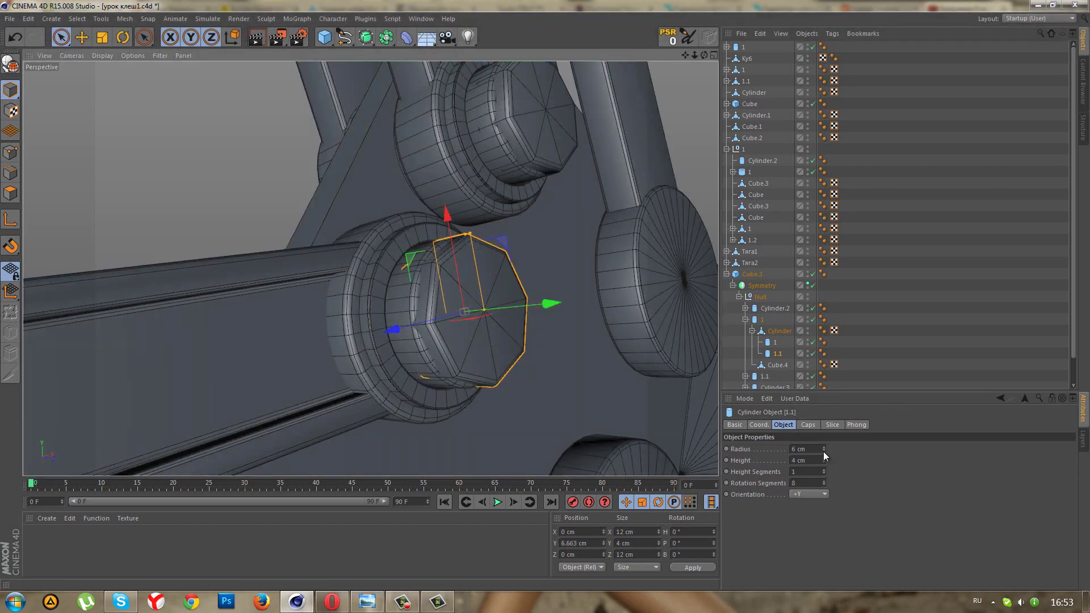
Shrink cylinder 1.1's radius to 4 cm and inspect it from several views.
{"action": "left_click", "coordinate": [823, 451]}
{"action": "left_click", "coordinate": [824, 452]}
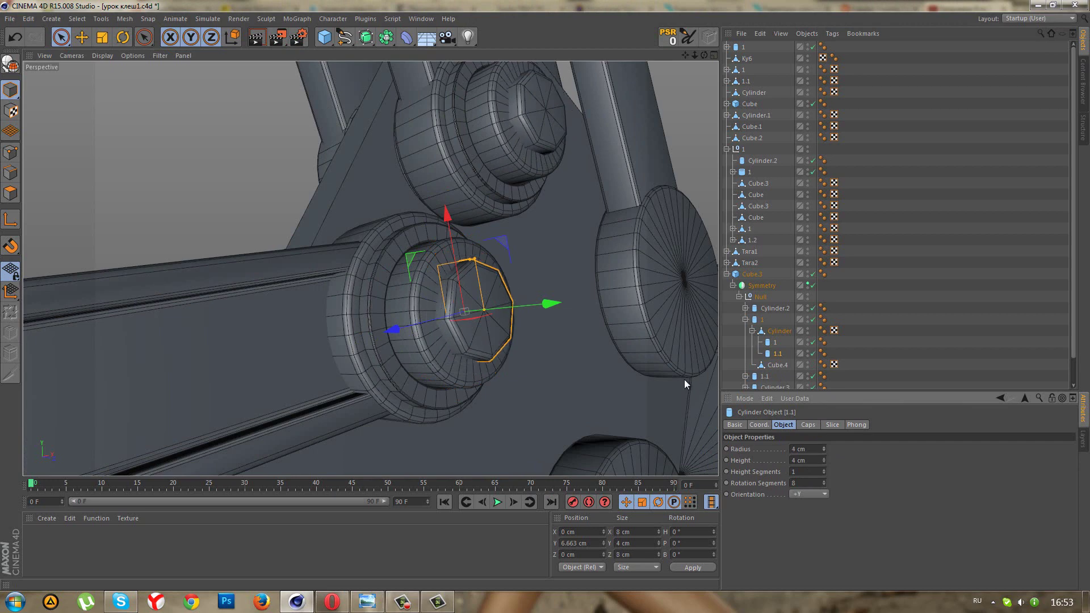
{"action": "left_click_drag", "start_coordinate": [683, 379], "coordinate": [534, 294], "text": "alt"}
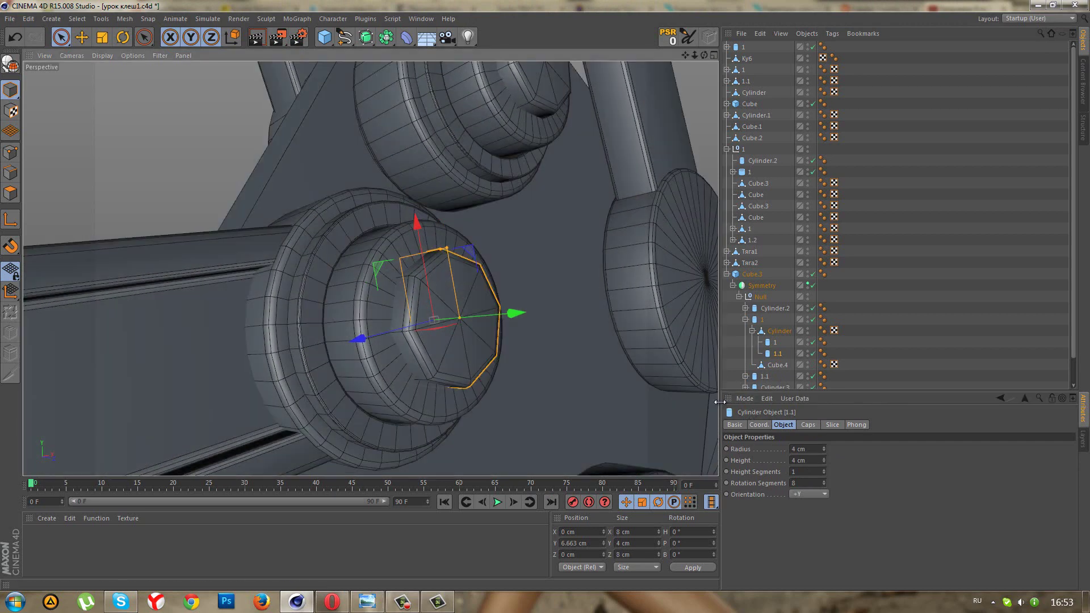
{"action": "scroll", "coordinate": [550, 333], "scroll_direction": "down", "scroll_amount": 3}
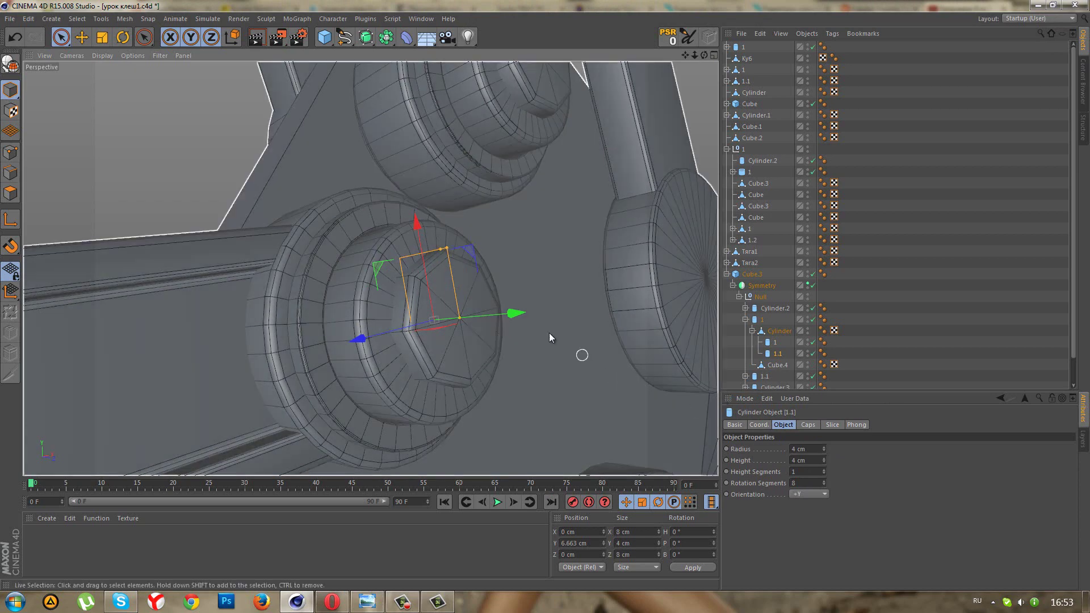
{"action": "mouse_move", "coordinate": [549, 332]}
{"action": "left_mouse_down", "text": "alt"}
{"action": "mouse_move", "coordinate": [531, 321]}
{"action": "mouse_move", "coordinate": [534, 335]}
{"action": "left_mouse_up", "text": "alt"}
{"action": "middle_click", "coordinate": [534, 335]}
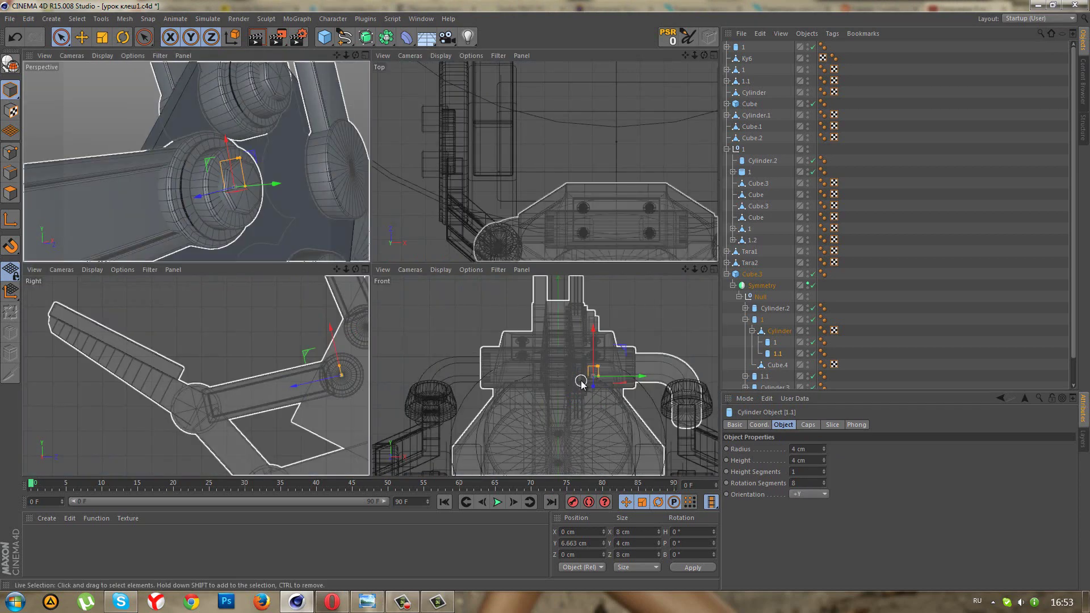
{"action": "middle_click", "coordinate": [277, 200]}
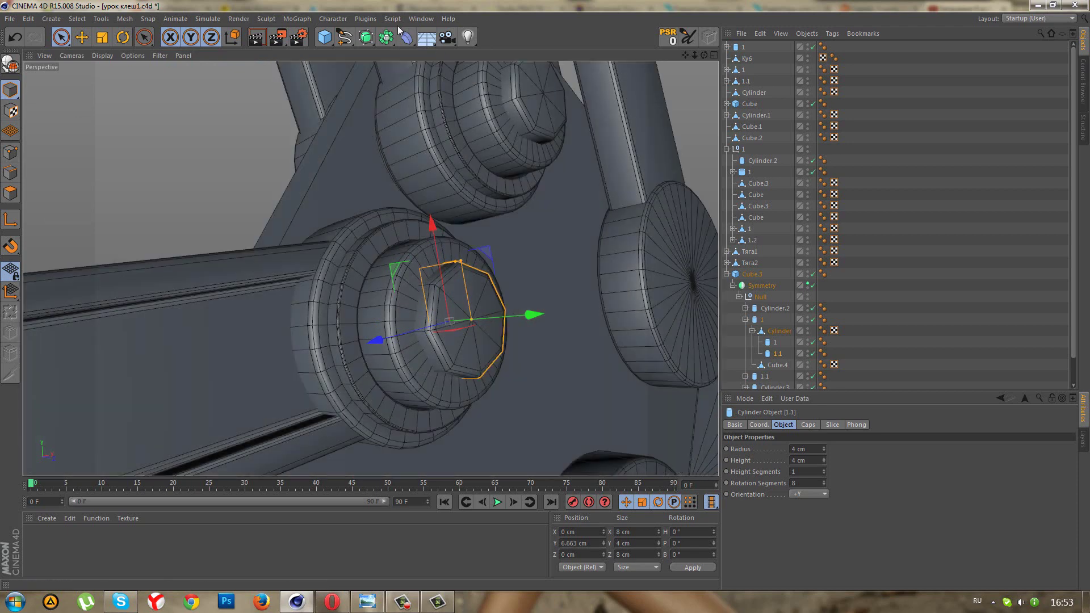
Add a Boole under Cylinder holding cutter cylinders 1 and 1.1, hiding the cut's extra edges.
{"action": "left_click", "coordinate": [389, 42]}
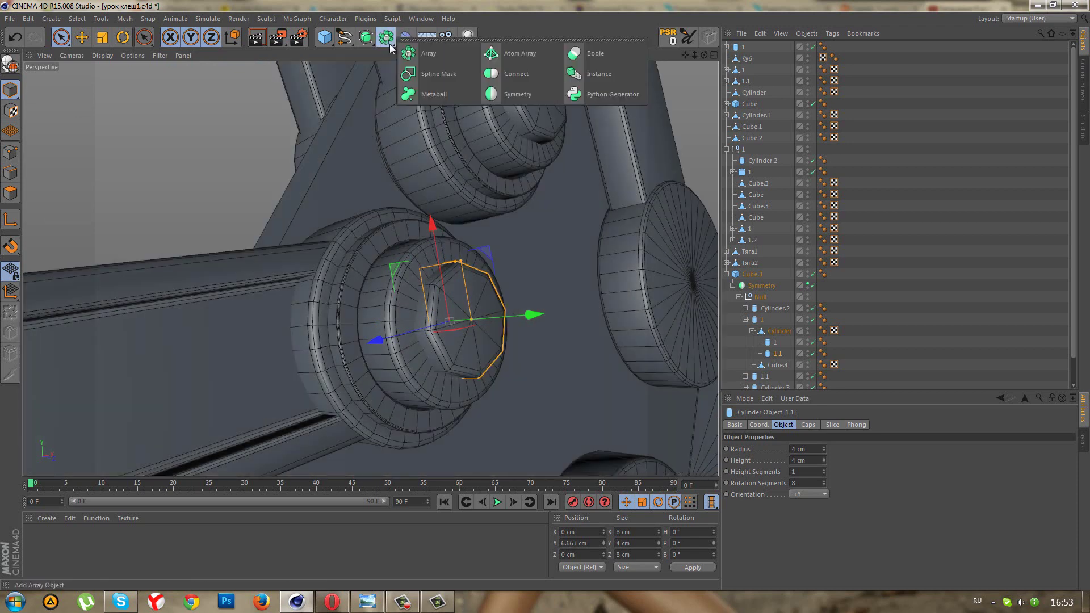
{"action": "left_click", "coordinate": [591, 53]}
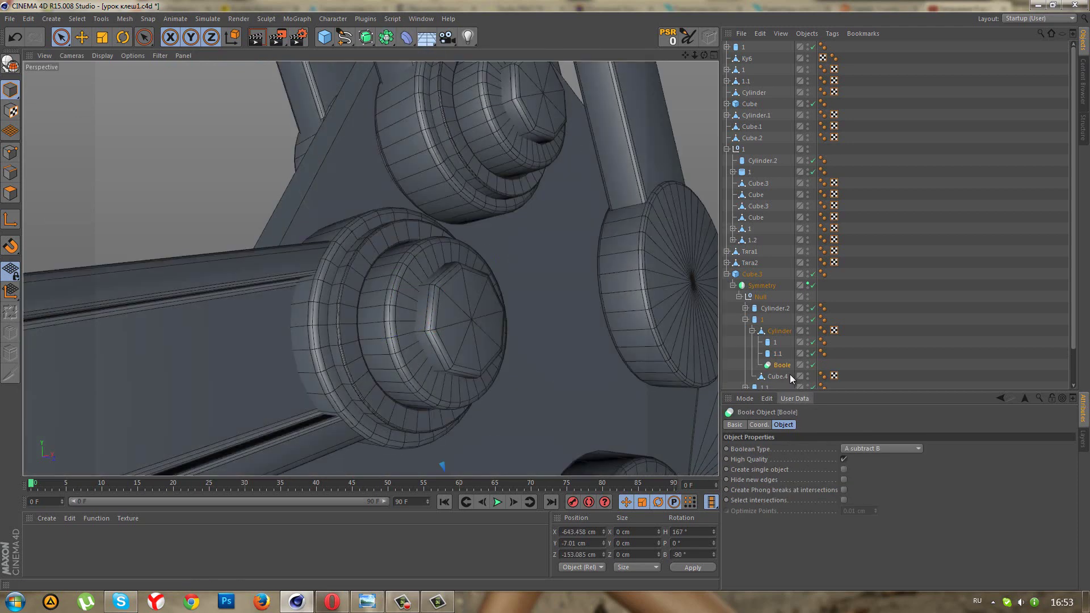
{"action": "left_click_drag", "start_coordinate": [783, 365], "coordinate": [780, 346]}
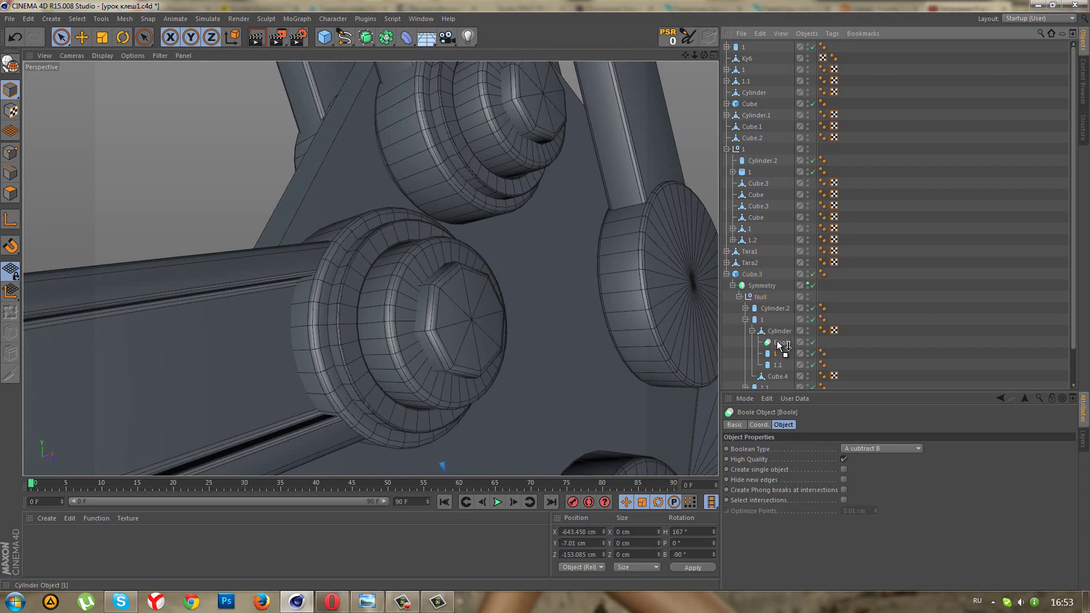
{"action": "left_click_drag", "start_coordinate": [778, 365], "coordinate": [781, 343]}
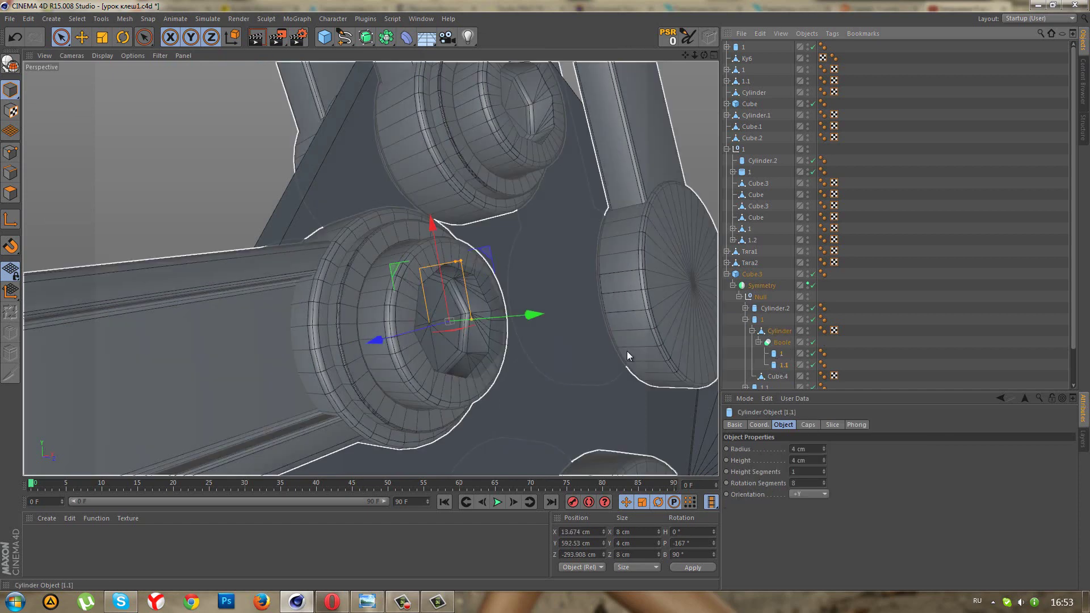
{"action": "left_click_drag", "start_coordinate": [627, 356], "coordinate": [509, 323], "text": "alt"}
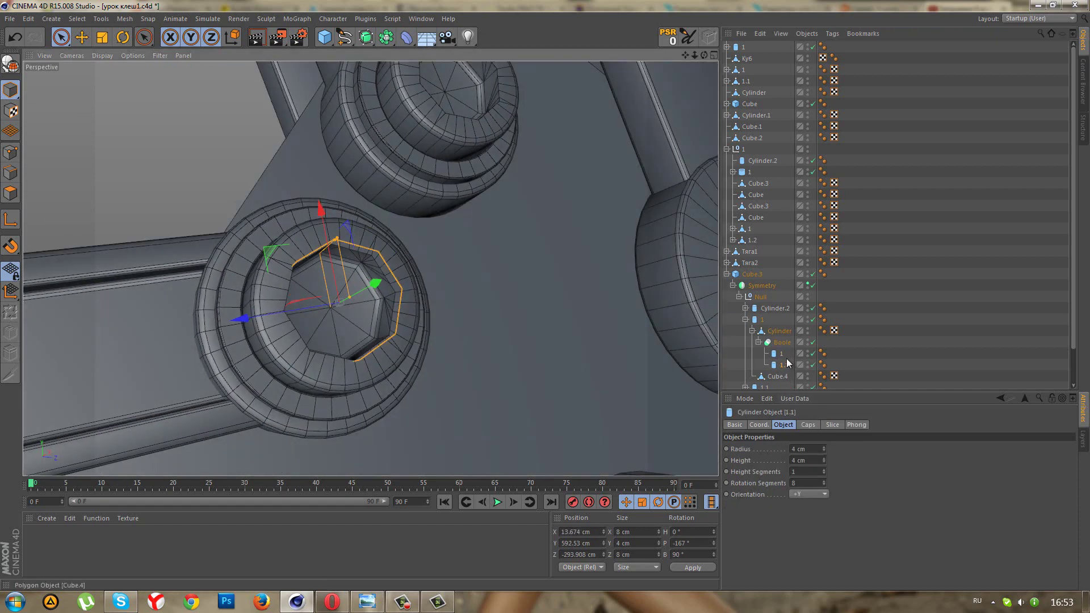
{"action": "left_click", "coordinate": [767, 342]}
{"action": "left_click", "coordinate": [841, 478]}
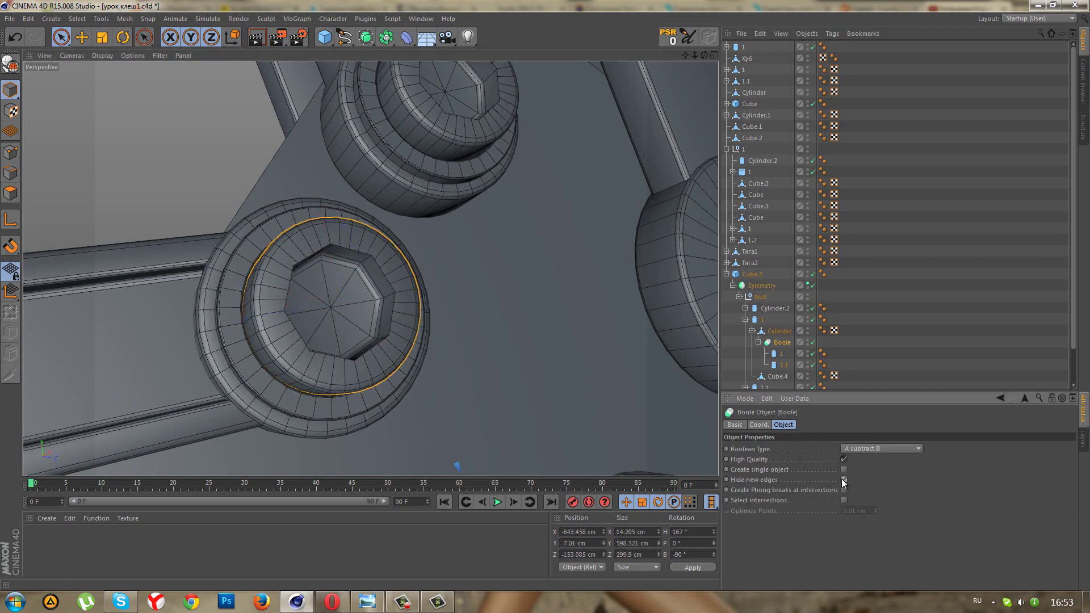
Give octagonal cylinder 1.1 a 0.3 cm cap fillet and nudge it along its axis.
{"action": "left_click", "coordinate": [779, 354]}
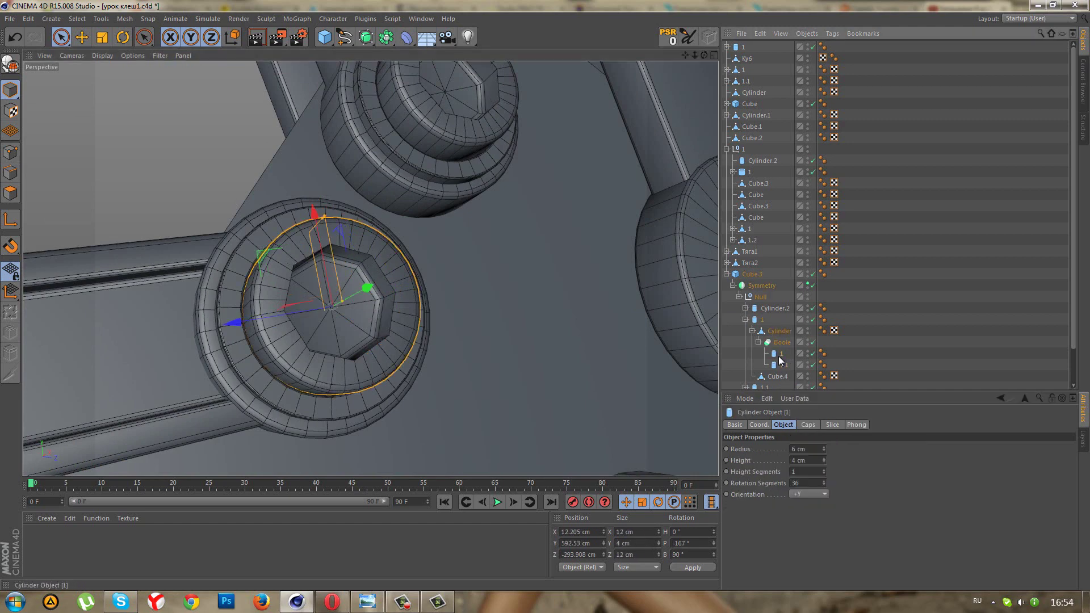
{"action": "left_click", "coordinate": [784, 369]}
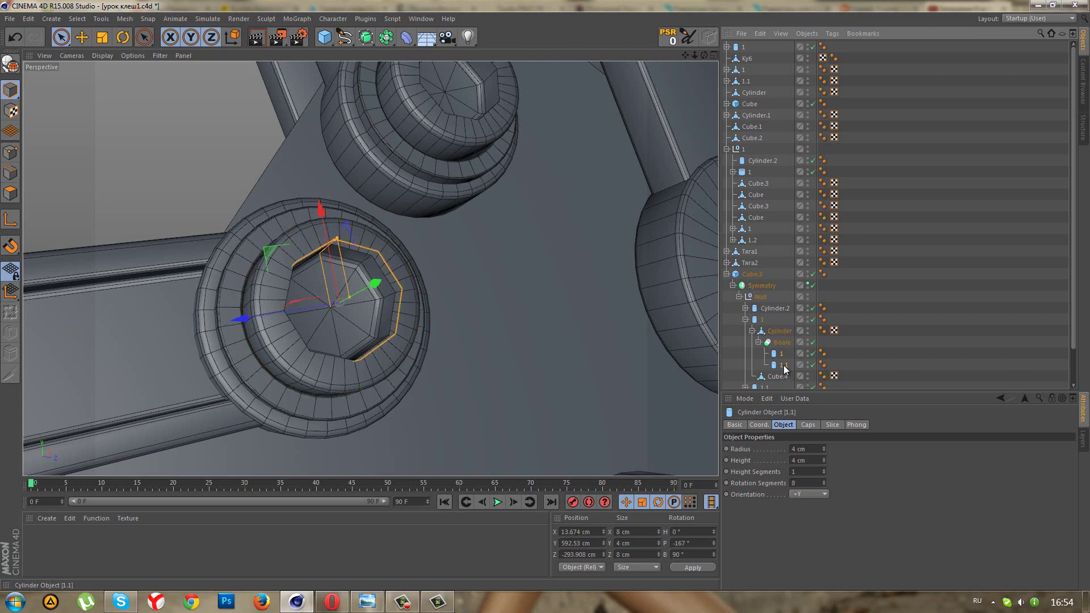
{"action": "left_click", "coordinate": [808, 425]}
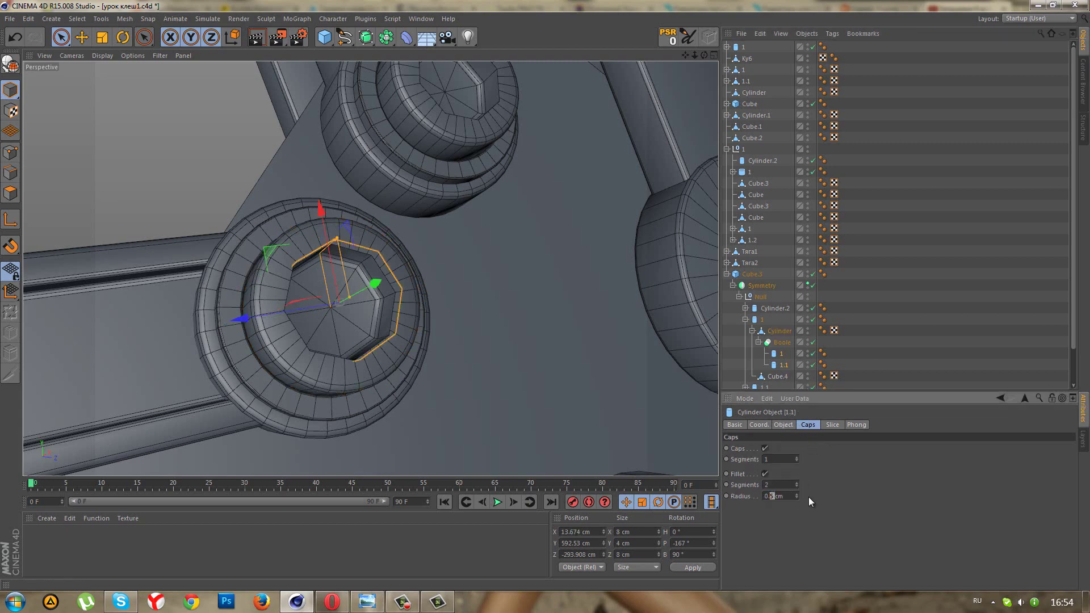
{"action": "type", "text": "3"}
{"action": "key", "text": "Return"}
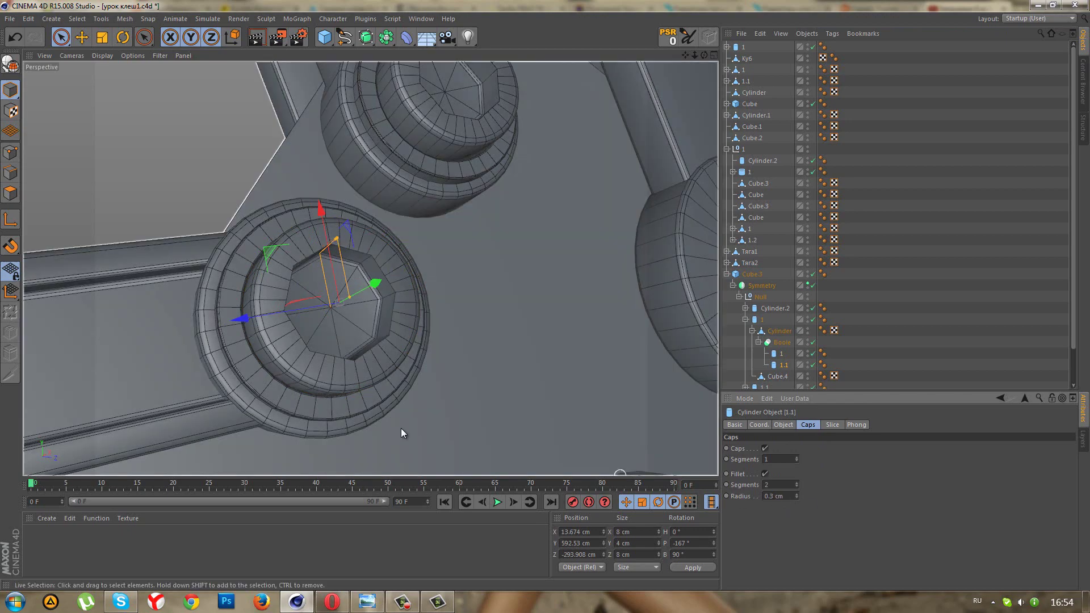
{"action": "mouse_move", "coordinate": [400, 428]}
{"action": "left_mouse_down", "text": "alt"}
{"action": "mouse_move", "coordinate": [368, 400]}
{"action": "mouse_move", "coordinate": [378, 338]}
{"action": "mouse_move", "coordinate": [266, 267]}
{"action": "mouse_move", "coordinate": [206, 297]}
{"action": "mouse_move", "coordinate": [185, 321]}
{"action": "mouse_move", "coordinate": [264, 291]}
{"action": "left_mouse_up", "text": "alt"}
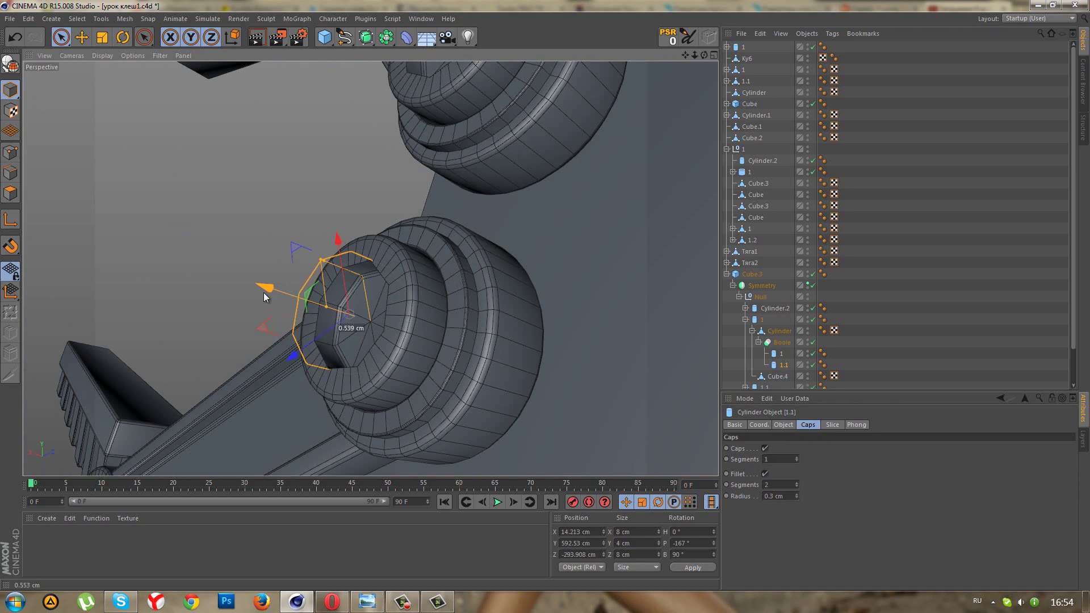
{"action": "mouse_move", "coordinate": [263, 292]}
{"action": "left_mouse_down", "text": "alt"}
{"action": "mouse_move", "coordinate": [297, 362]}
{"action": "mouse_move", "coordinate": [411, 355]}
{"action": "mouse_move", "coordinate": [416, 336]}
{"action": "mouse_move", "coordinate": [448, 353]}
{"action": "mouse_move", "coordinate": [459, 393]}
{"action": "mouse_move", "coordinate": [482, 388]}
{"action": "left_mouse_up", "text": "alt"}
{"action": "scroll", "coordinate": [482, 388], "scroll_direction": "up", "scroll_amount": 3}
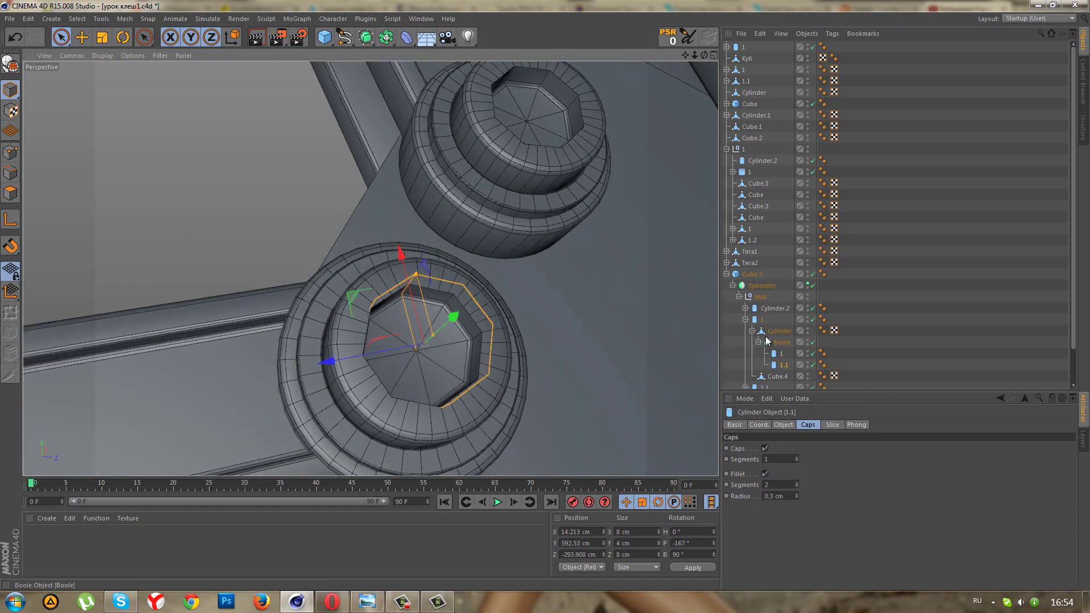
Reset the Boole's position and rotation to zero, keeping cylinder 1 inside it.
{"action": "left_click", "coordinate": [758, 342]}
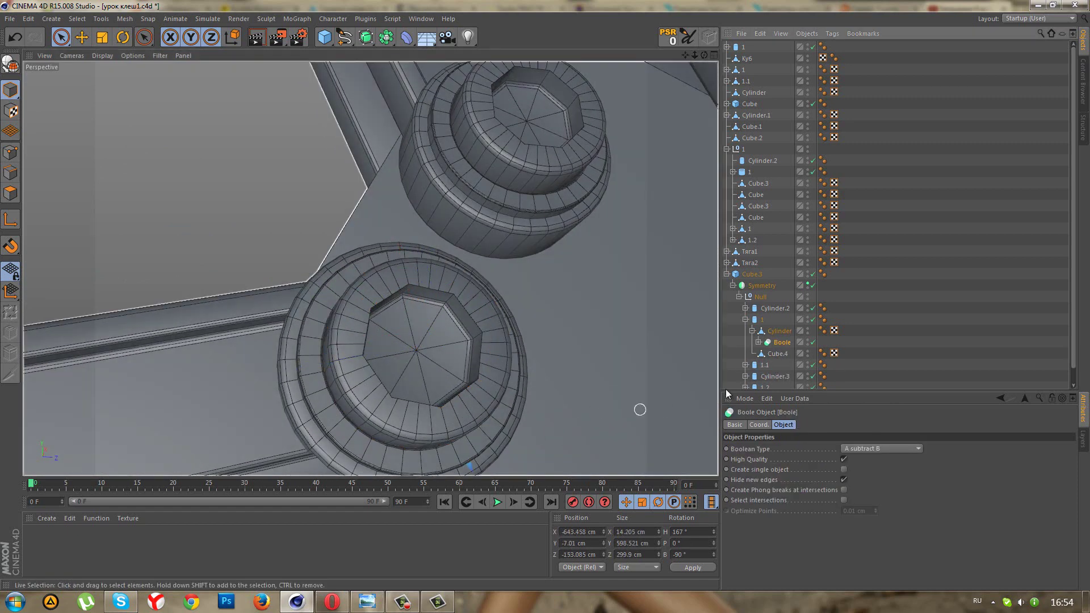
{"action": "left_click", "coordinate": [758, 343]}
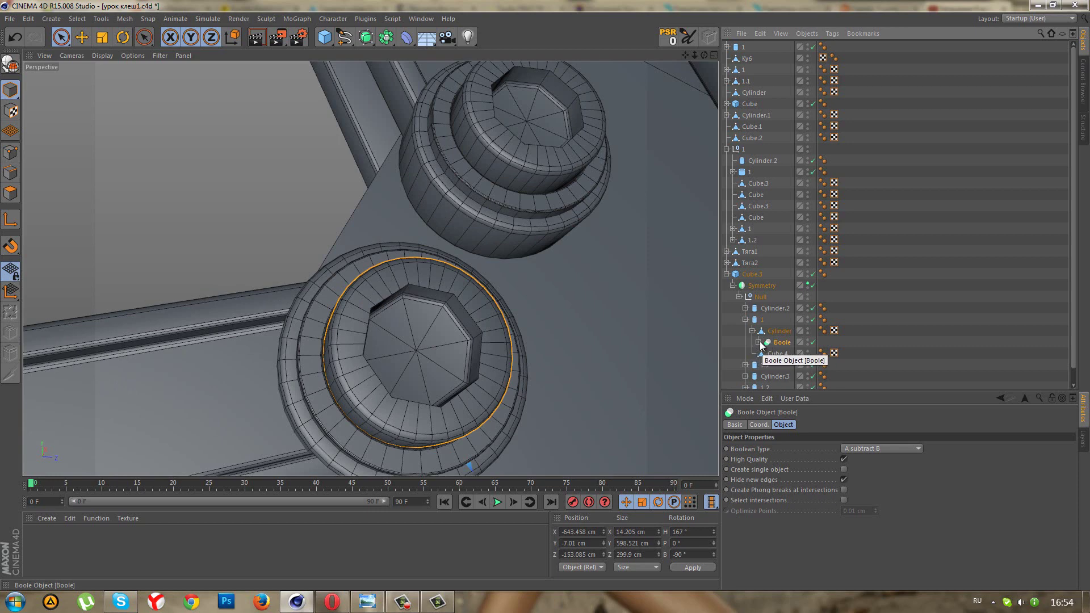
{"action": "left_click", "coordinate": [781, 354]}
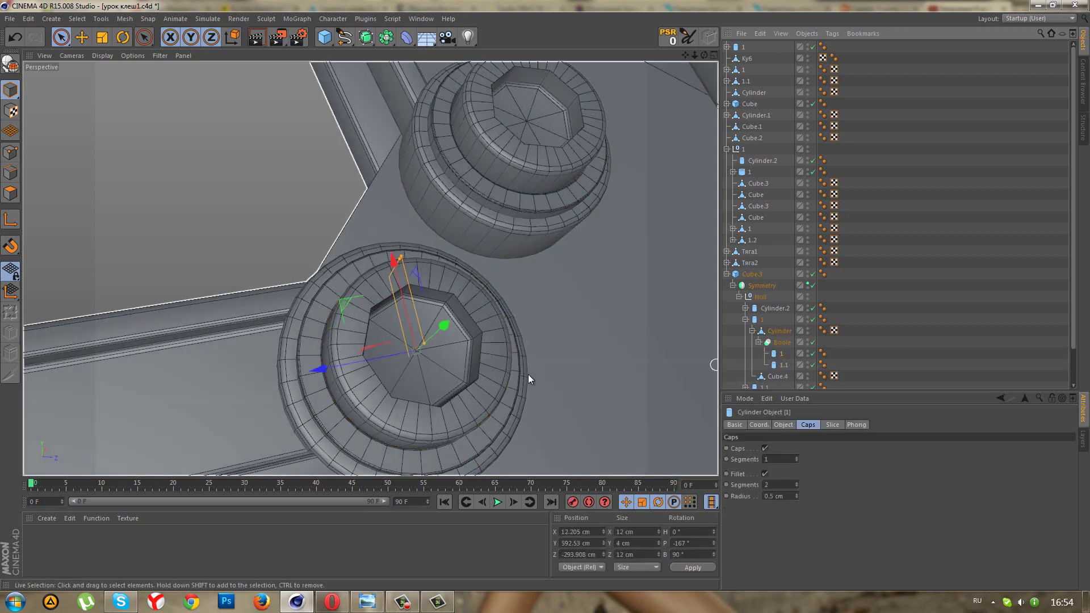
{"action": "mouse_move", "coordinate": [528, 373]}
{"action": "left_mouse_down", "text": "alt"}
{"action": "mouse_move", "coordinate": [514, 433]}
{"action": "mouse_move", "coordinate": [583, 403]}
{"action": "mouse_move", "coordinate": [577, 293]}
{"action": "left_mouse_up", "text": "alt"}
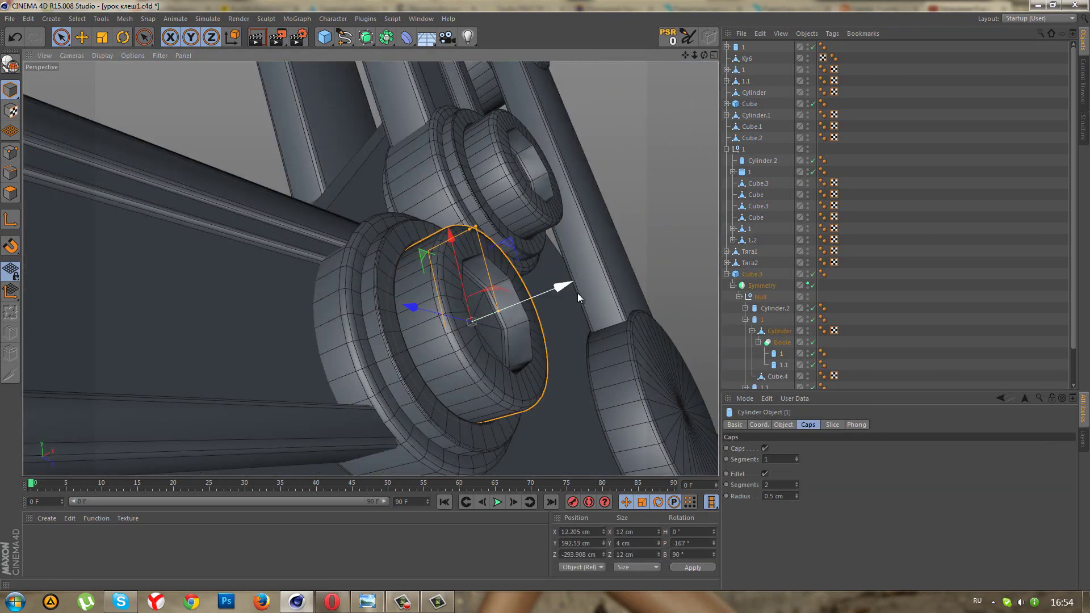
{"action": "left_click_drag", "start_coordinate": [775, 337], "coordinate": [777, 333]}
{"action": "left_click", "coordinate": [787, 353]}
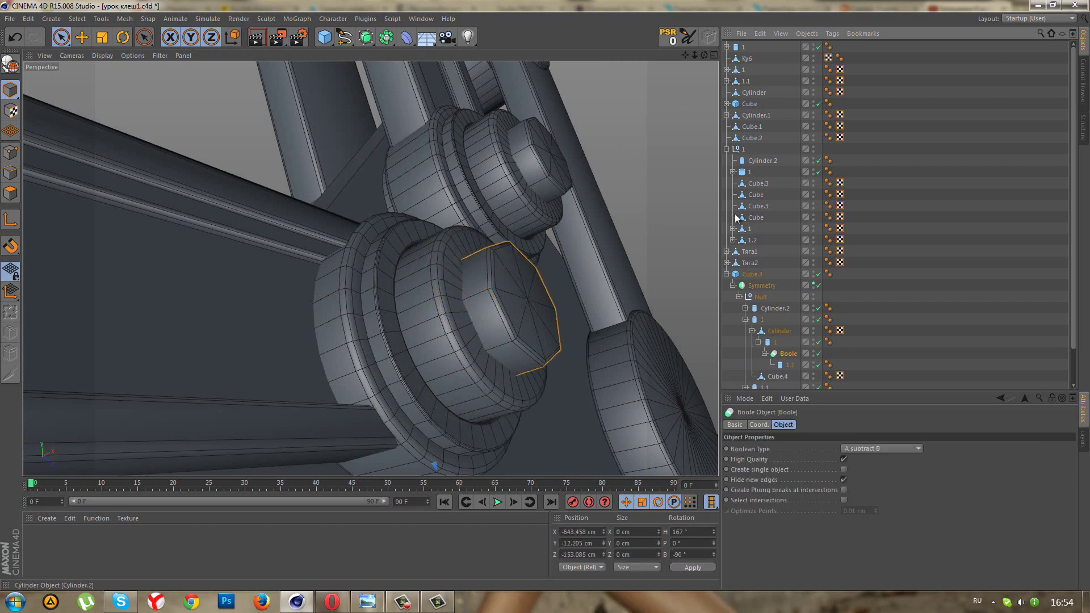
{"action": "left_click", "coordinate": [672, 39]}
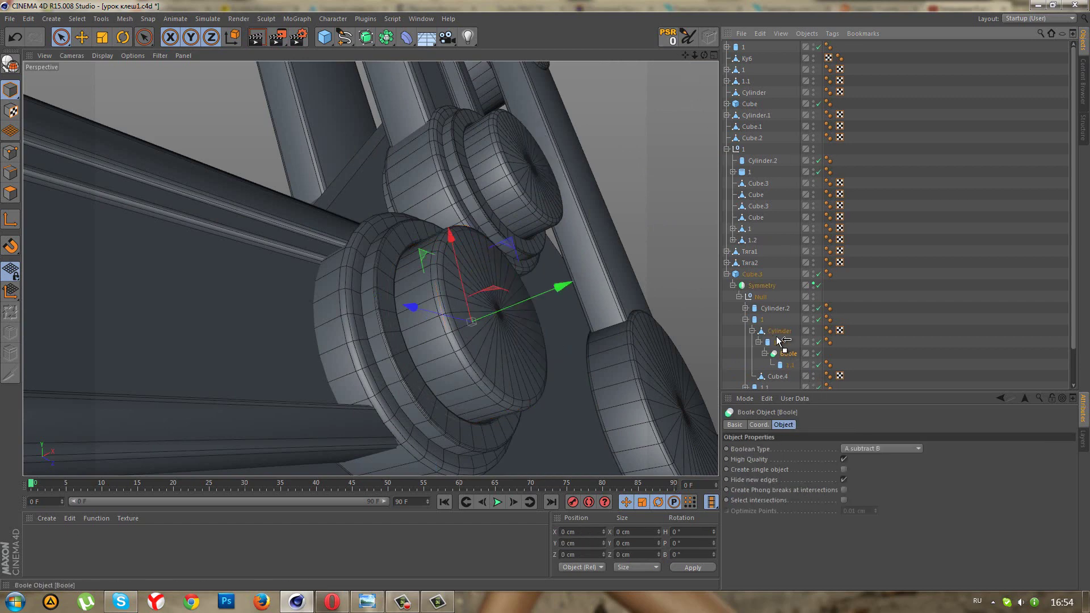
{"action": "mouse_move", "coordinate": [779, 341]}
{"action": "left_mouse_down"}
{"action": "mouse_move", "coordinate": [779, 364]}
{"action": "mouse_move", "coordinate": [779, 350]}
{"action": "left_mouse_up"}
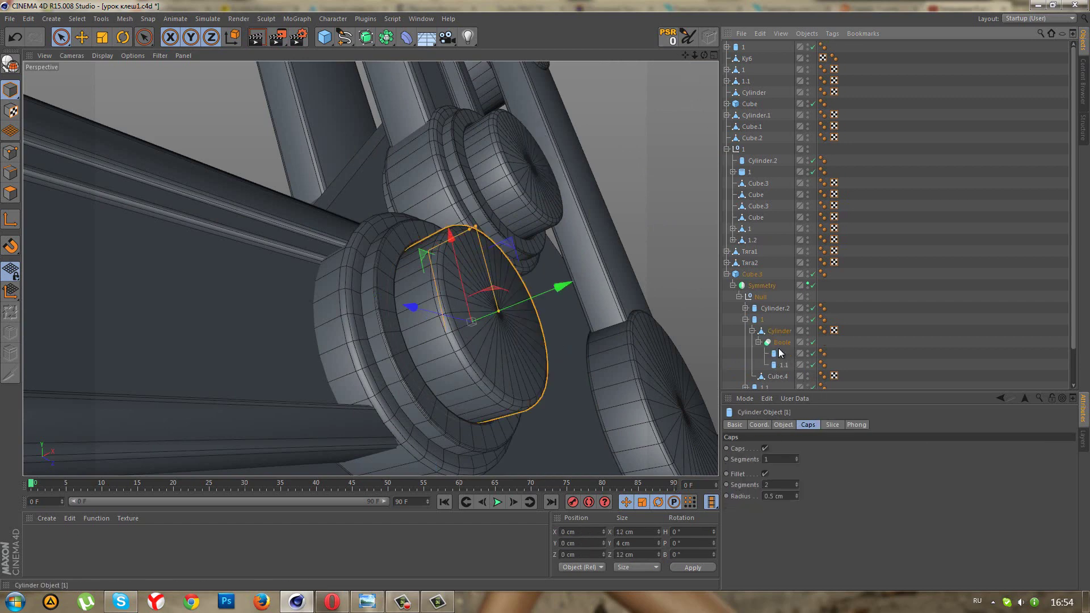
Place cylinder 1.1 directly under the Boole alongside cylinder 1.
{"action": "left_click", "coordinate": [783, 365]}
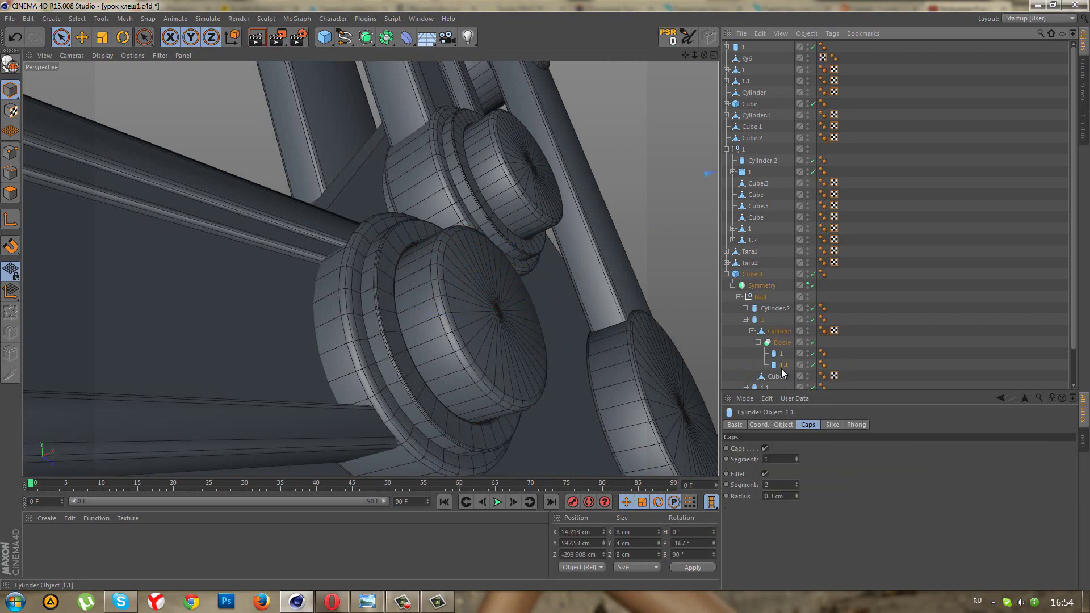
{"action": "left_click", "coordinate": [781, 353]}
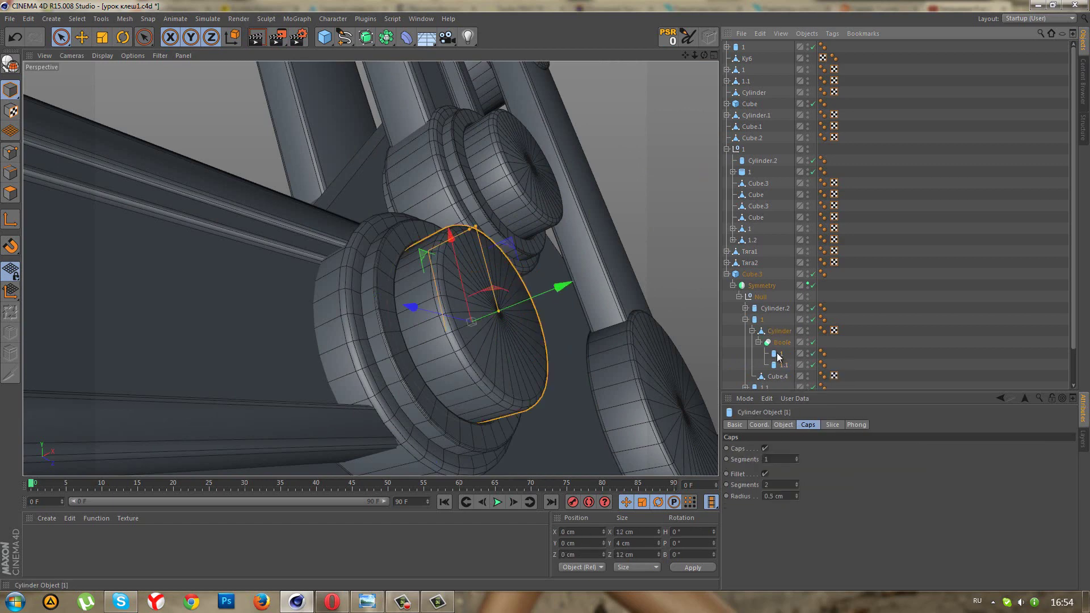
{"action": "scroll", "coordinate": [582, 312], "scroll_direction": "down", "scroll_amount": 3}
{"action": "left_click_drag", "start_coordinate": [582, 312], "coordinate": [526, 346], "text": "alt"}
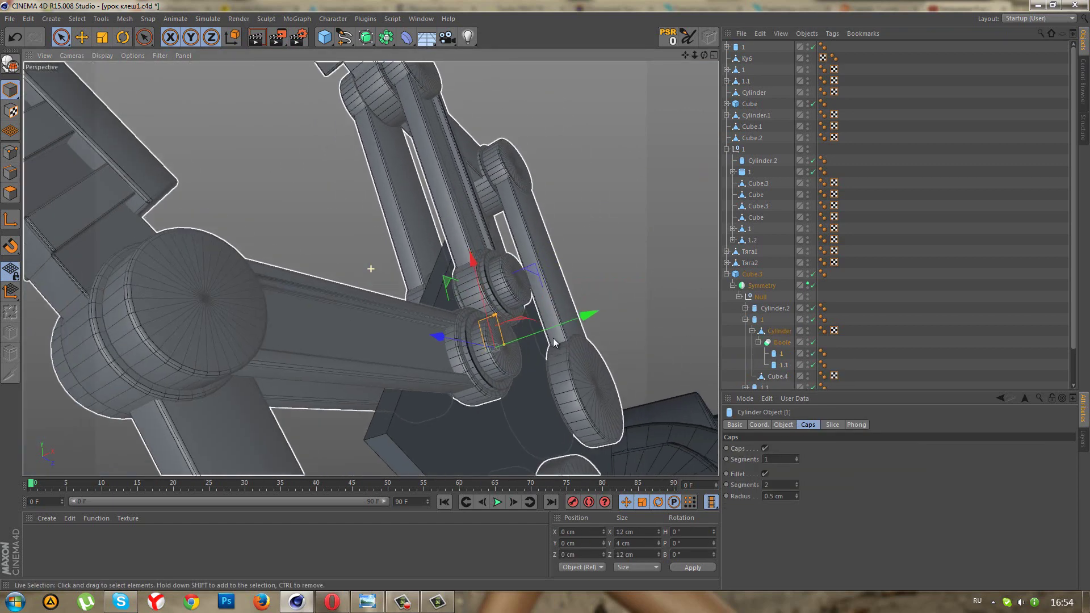
{"action": "left_click", "coordinate": [780, 366]}
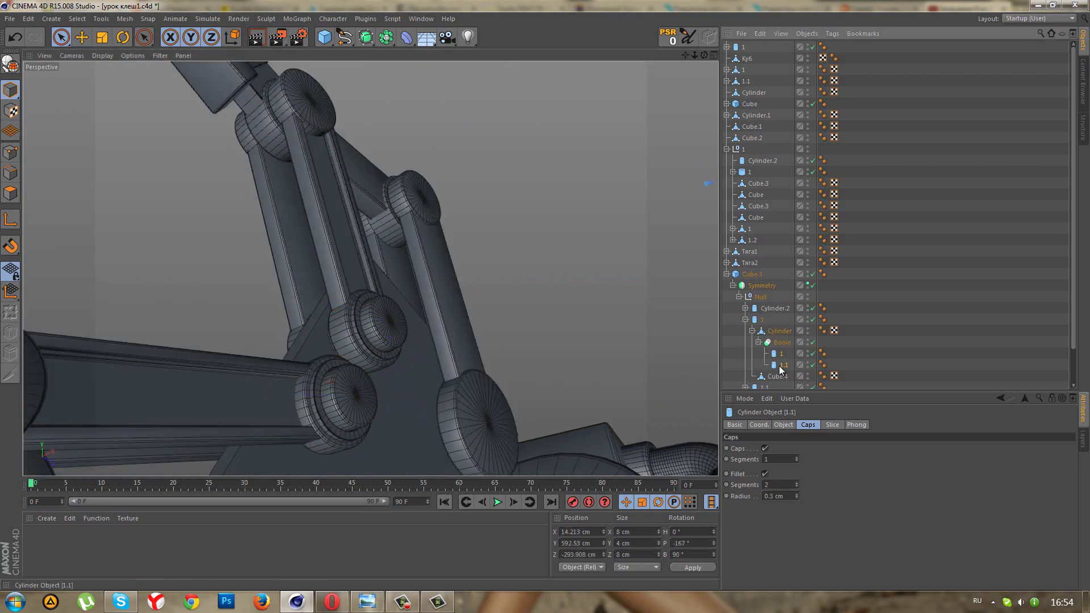
{"action": "left_click_drag", "start_coordinate": [775, 358], "coordinate": [776, 355]}
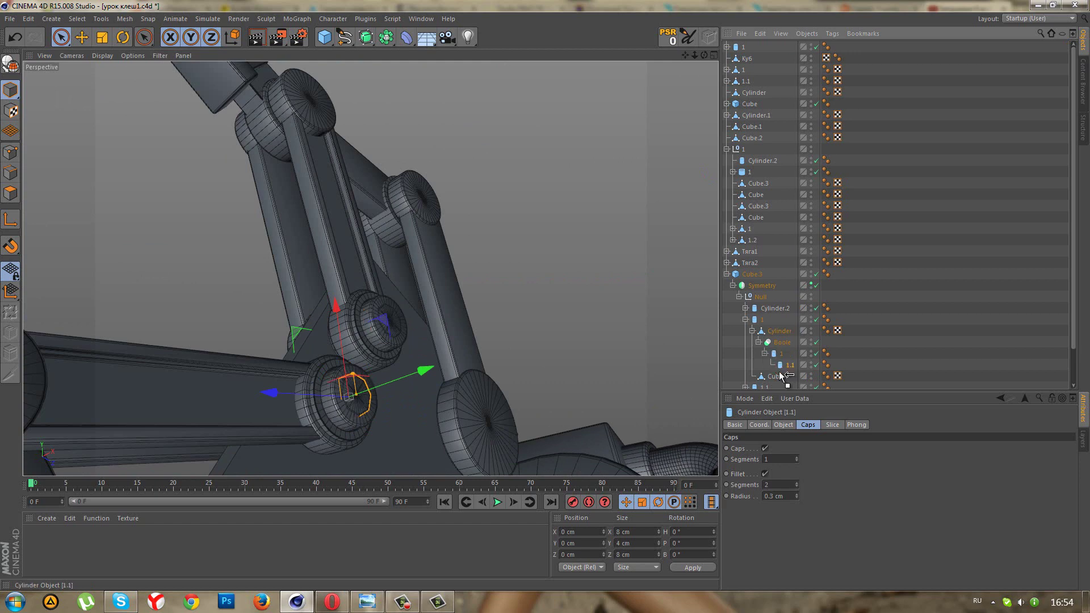
{"action": "mouse_move", "coordinate": [782, 376]}
{"action": "left_mouse_down"}
{"action": "mouse_move", "coordinate": [770, 365]}
{"action": "mouse_move", "coordinate": [781, 361]}
{"action": "left_mouse_up"}
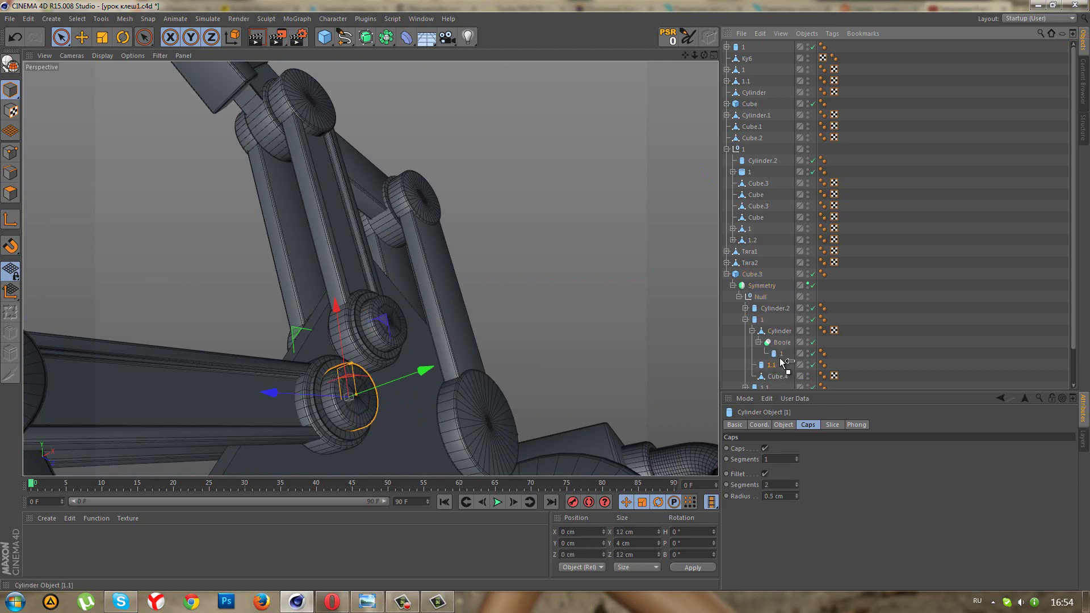
{"action": "scroll", "coordinate": [357, 440], "scroll_direction": "up", "scroll_amount": 3}
{"action": "scroll", "coordinate": [358, 440], "scroll_direction": "up", "scroll_amount": 2}
{"action": "scroll", "coordinate": [340, 398], "scroll_direction": "up", "scroll_amount": 2}
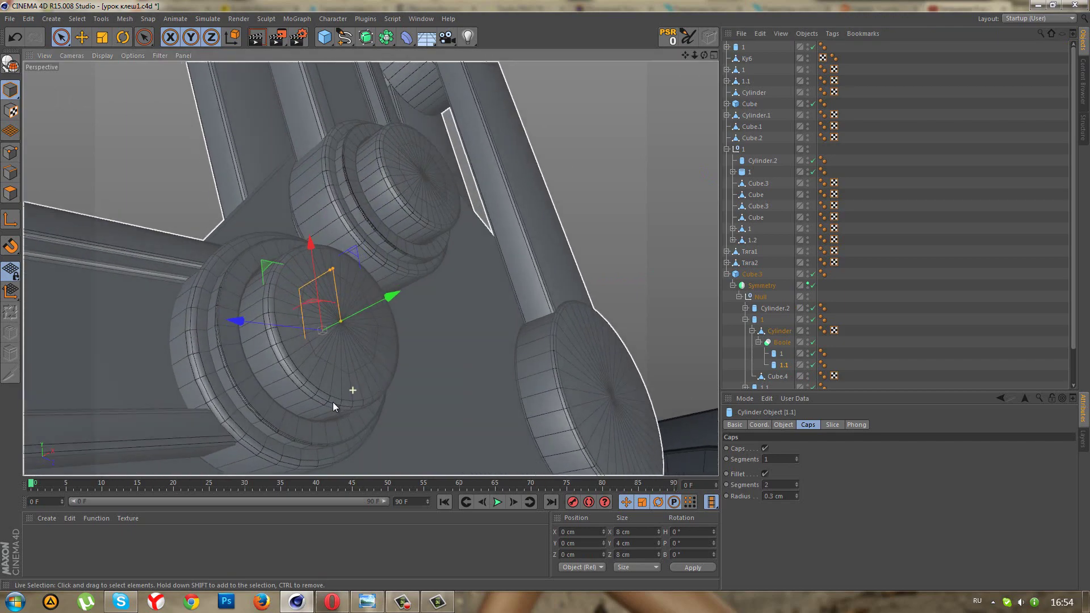
{"action": "scroll", "coordinate": [340, 397], "scroll_direction": "up", "scroll_amount": 2}
{"action": "scroll", "coordinate": [357, 440], "scroll_direction": "up", "scroll_amount": 2}
Shift the Boole recess about 2.8 cm along Y and fine-tune cylinder 1.1's depth.
{"action": "left_click_drag", "start_coordinate": [395, 316], "coordinate": [419, 319]}
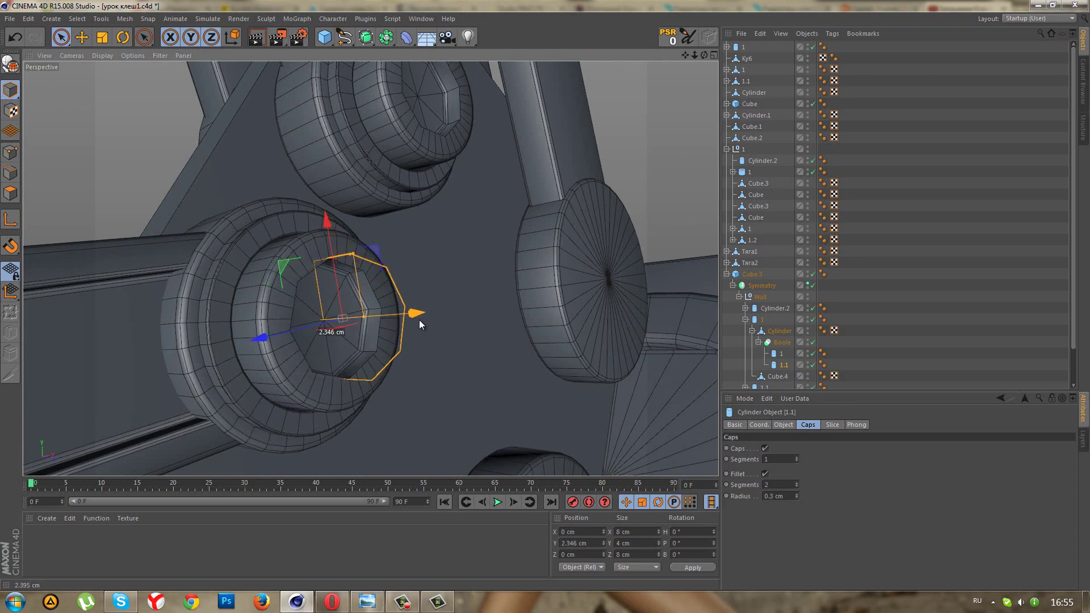
{"action": "left_click", "coordinate": [738, 342]}
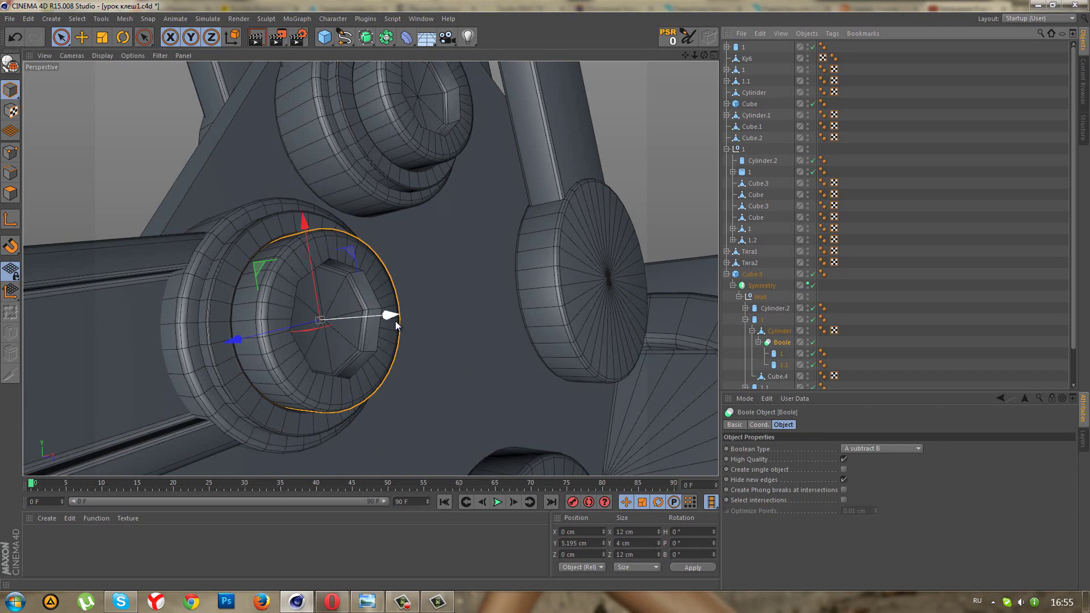
{"action": "left_click_drag", "start_coordinate": [395, 321], "coordinate": [371, 329]}
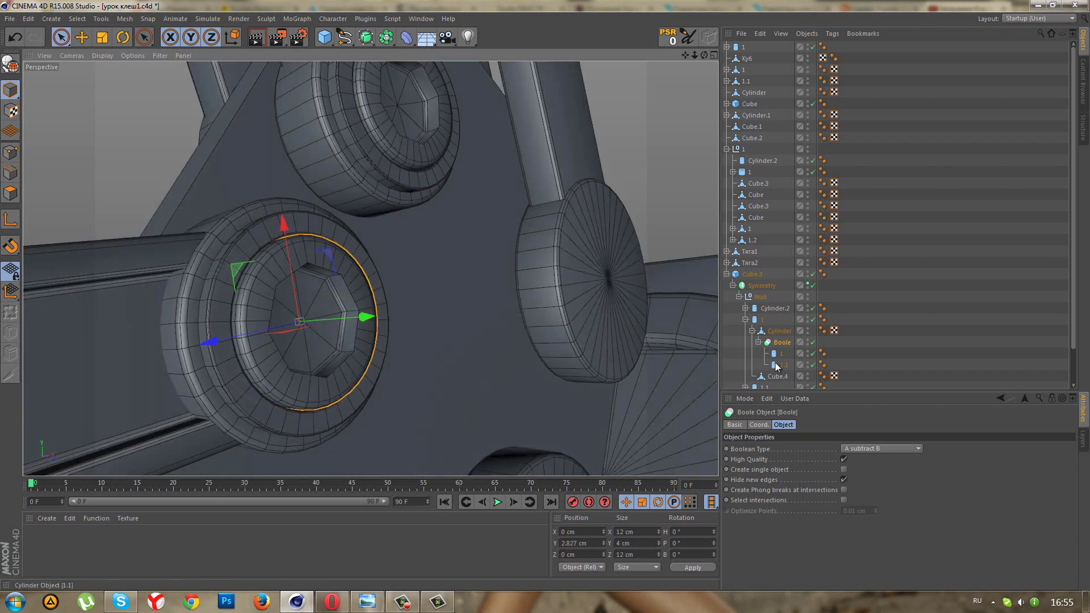
{"action": "left_click", "coordinate": [783, 364]}
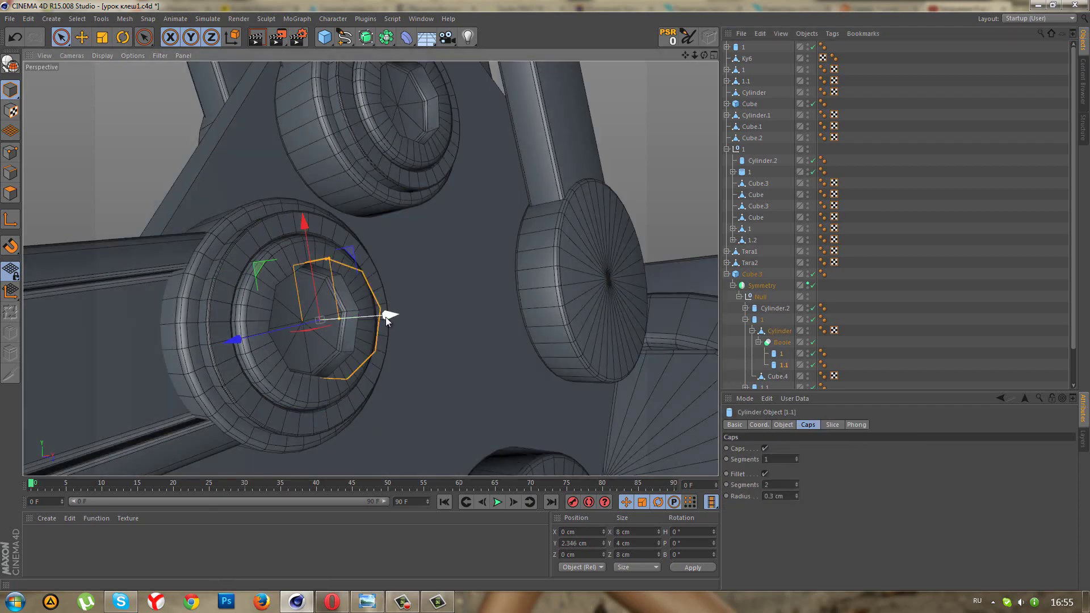
{"action": "left_click_drag", "start_coordinate": [385, 319], "coordinate": [382, 319]}
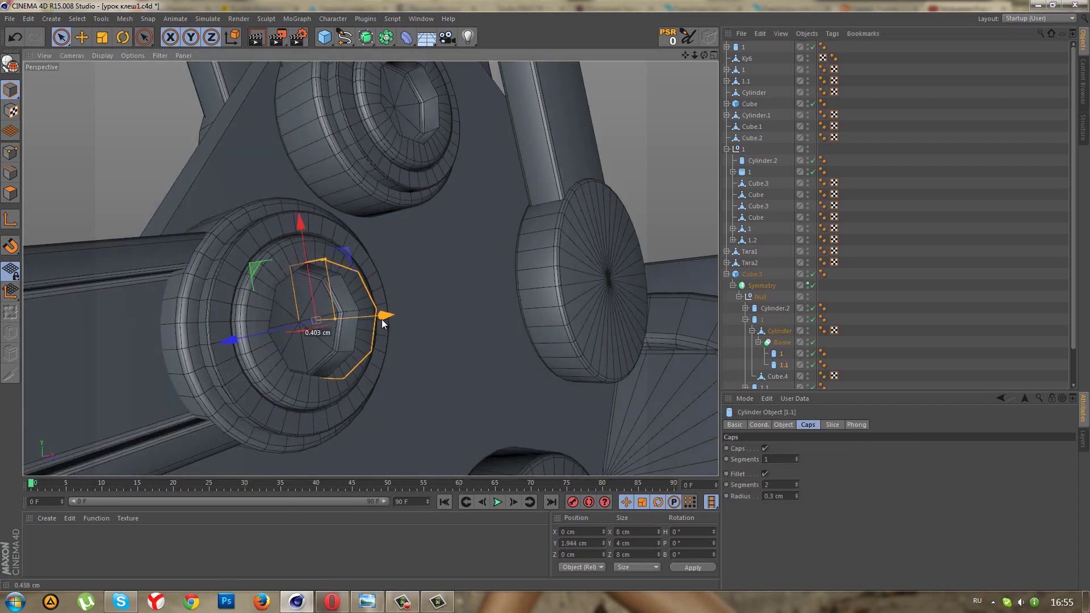
{"action": "left_click_drag", "start_coordinate": [381, 319], "coordinate": [383, 319]}
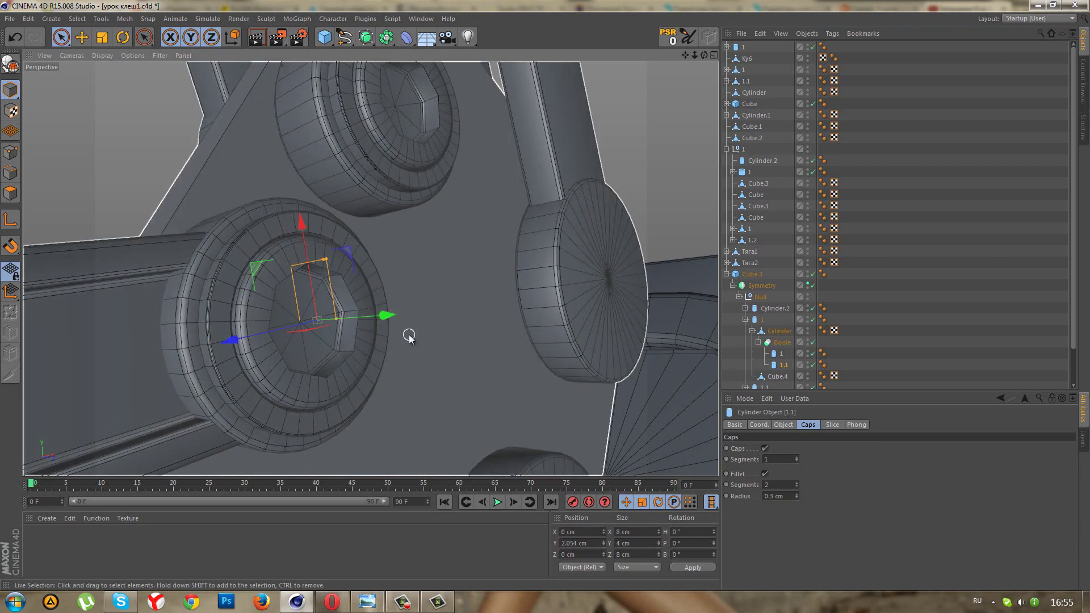
Rename the Boole to 'Гайка' and collapse its branch.
{"action": "double_click", "coordinate": [787, 341]}
{"action": "type", "text": "Гайка"}
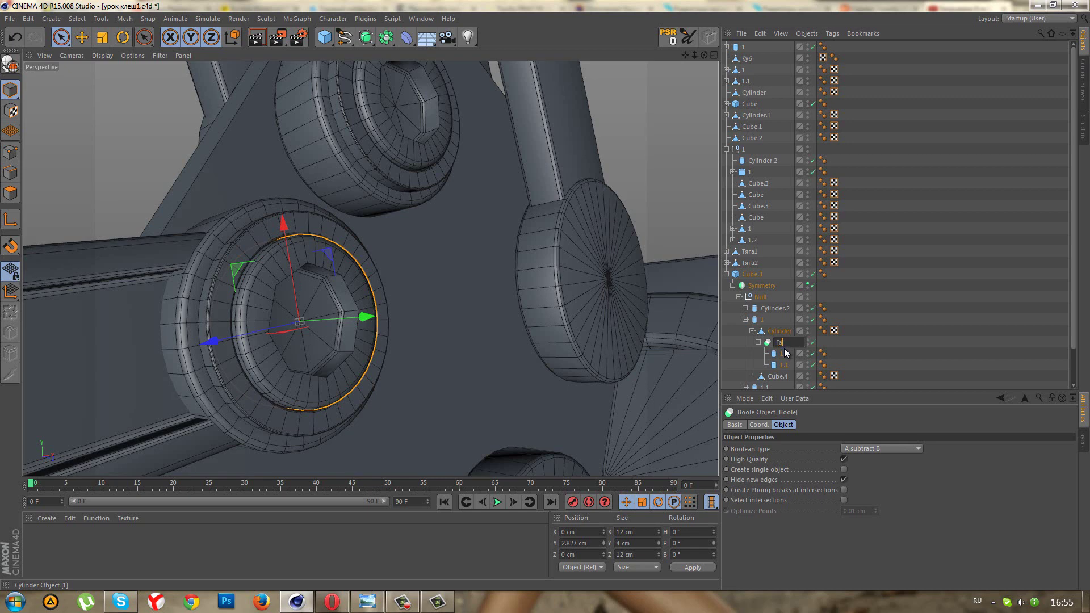
{"action": "key", "text": "Return"}
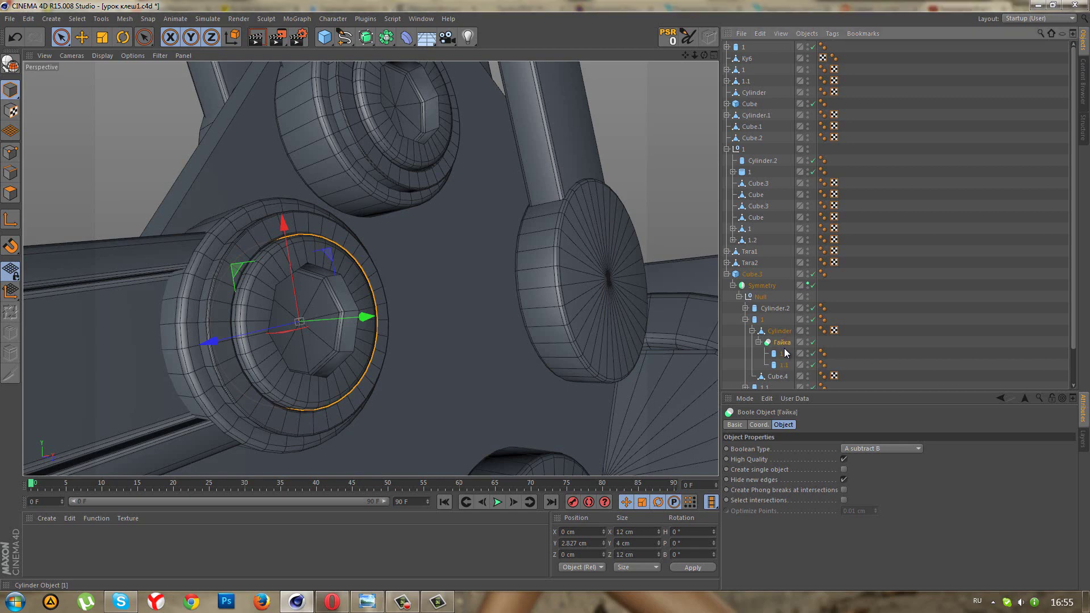
{"action": "left_click", "coordinate": [759, 343]}
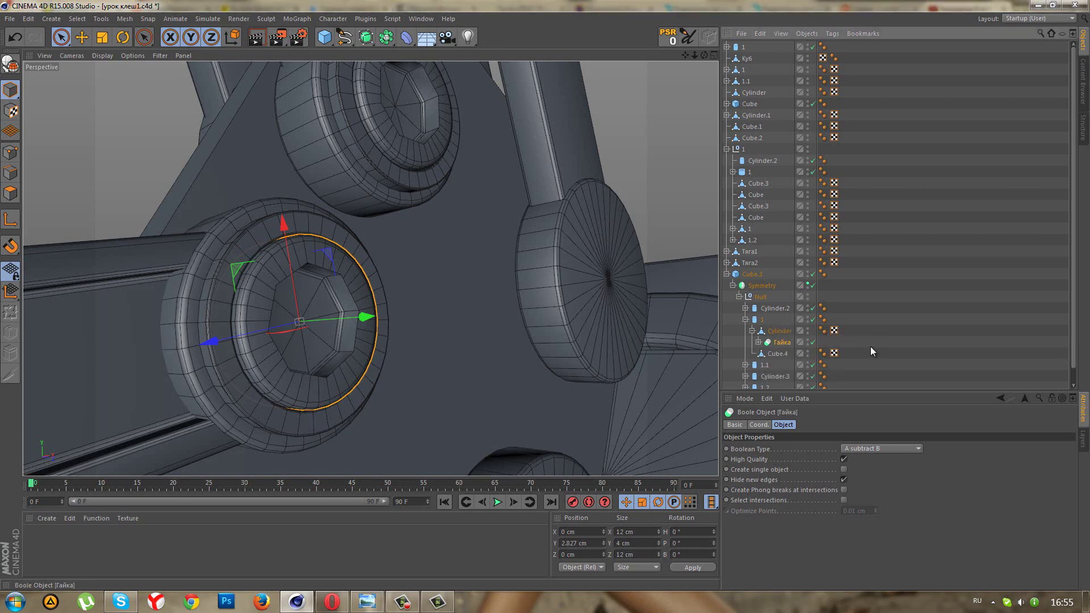
{"action": "left_click", "coordinate": [870, 347]}
Make the joint cap Cylinder a child of Cube.4, keeping its original position.
{"action": "mouse_move", "coordinate": [615, 297]}
{"action": "left_mouse_down", "text": "alt"}
{"action": "mouse_move", "coordinate": [495, 304]}
{"action": "mouse_move", "coordinate": [414, 203]}
{"action": "mouse_move", "coordinate": [452, 141]}
{"action": "mouse_move", "coordinate": [575, 329]}
{"action": "mouse_move", "coordinate": [538, 336]}
{"action": "mouse_move", "coordinate": [467, 274]}
{"action": "mouse_move", "coordinate": [436, 226]}
{"action": "mouse_move", "coordinate": [452, 233]}
{"action": "left_mouse_up", "text": "alt"}
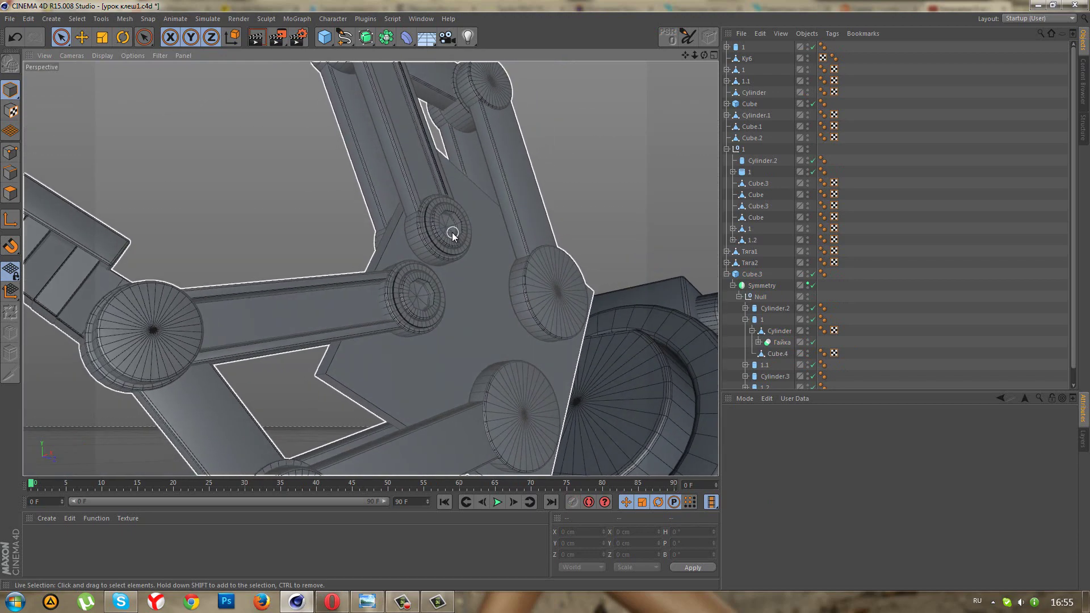
{"action": "left_click", "coordinate": [761, 332]}
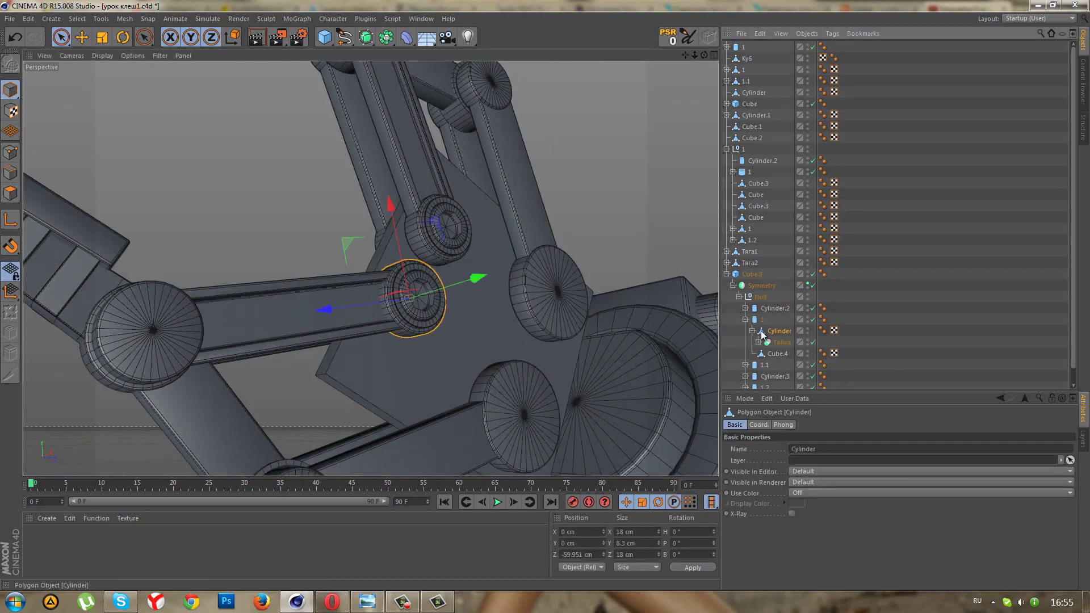
{"action": "left_click", "coordinate": [752, 331]}
{"action": "left_click_drag", "start_coordinate": [773, 344], "coordinate": [775, 343]}
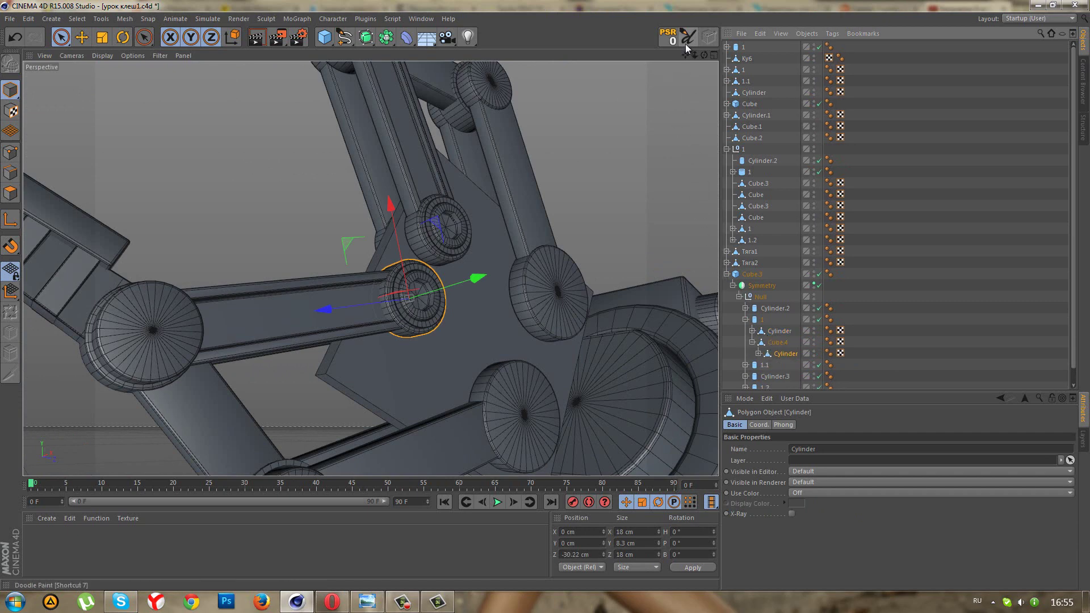
{"action": "left_click", "coordinate": [669, 37]}
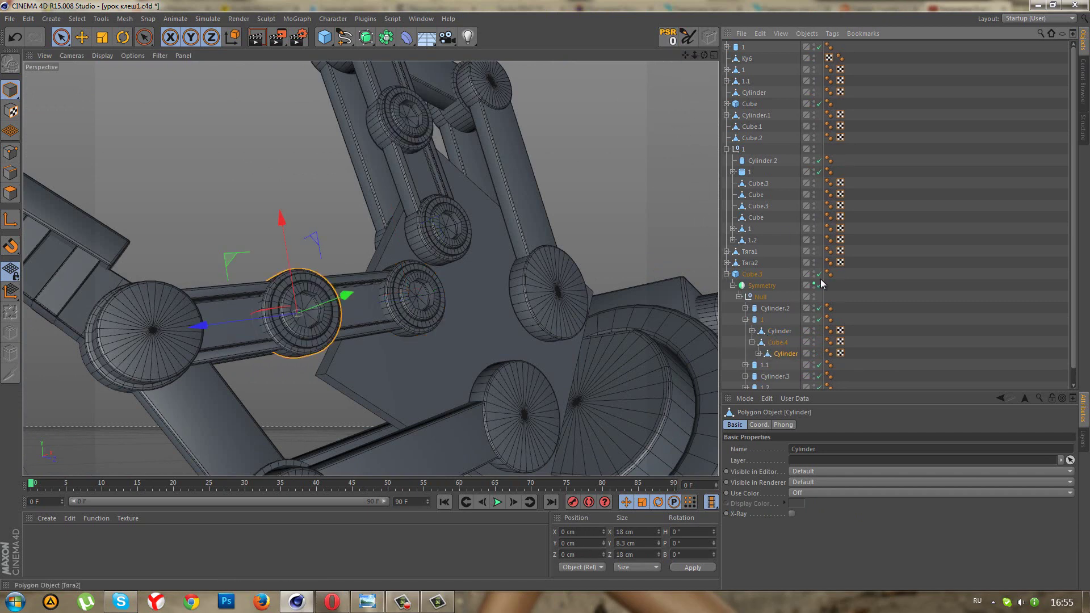
{"action": "key", "text": "ctrl+z"}
{"action": "key", "text": "ctrl+z"}
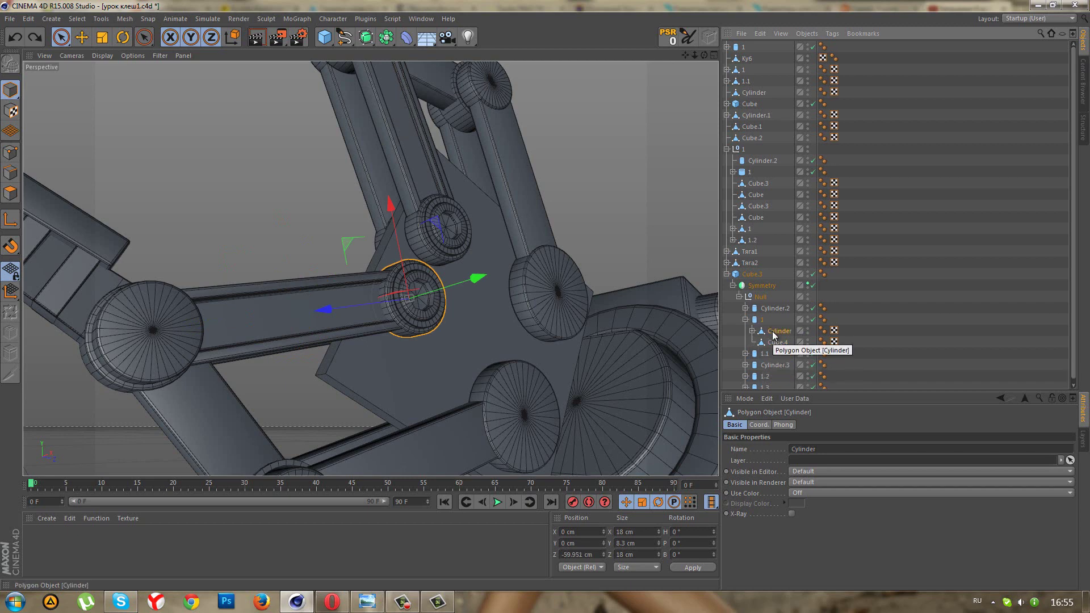
Duplicate the joint cap and move the copy onto the lower bar's left joint.
{"action": "left_click_drag", "start_coordinate": [773, 335], "coordinate": [764, 328]}
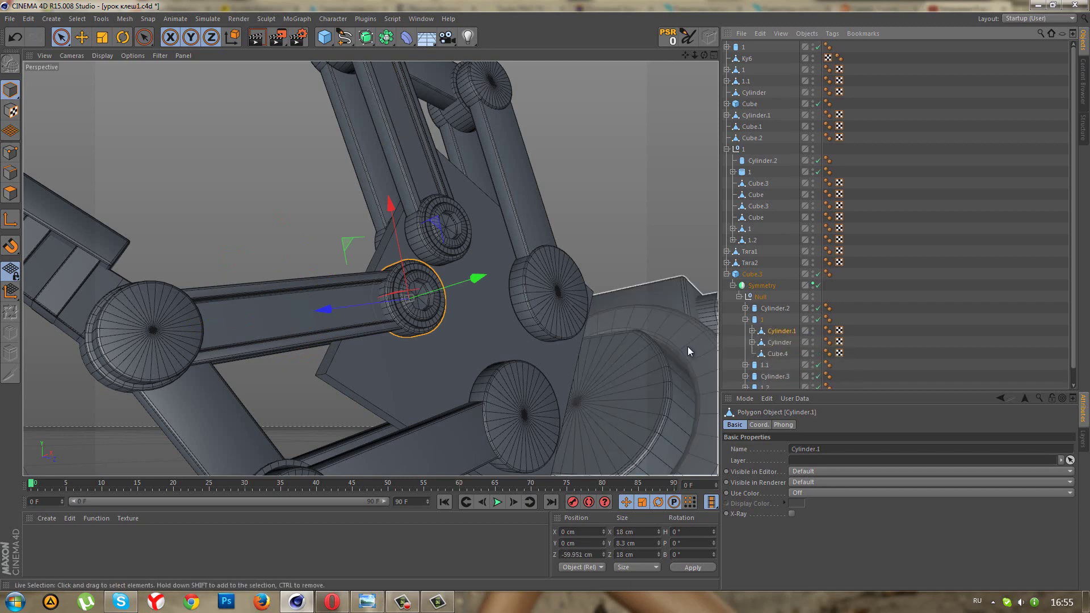
{"action": "left_click_drag", "start_coordinate": [406, 366], "coordinate": [346, 373], "text": "alt"}
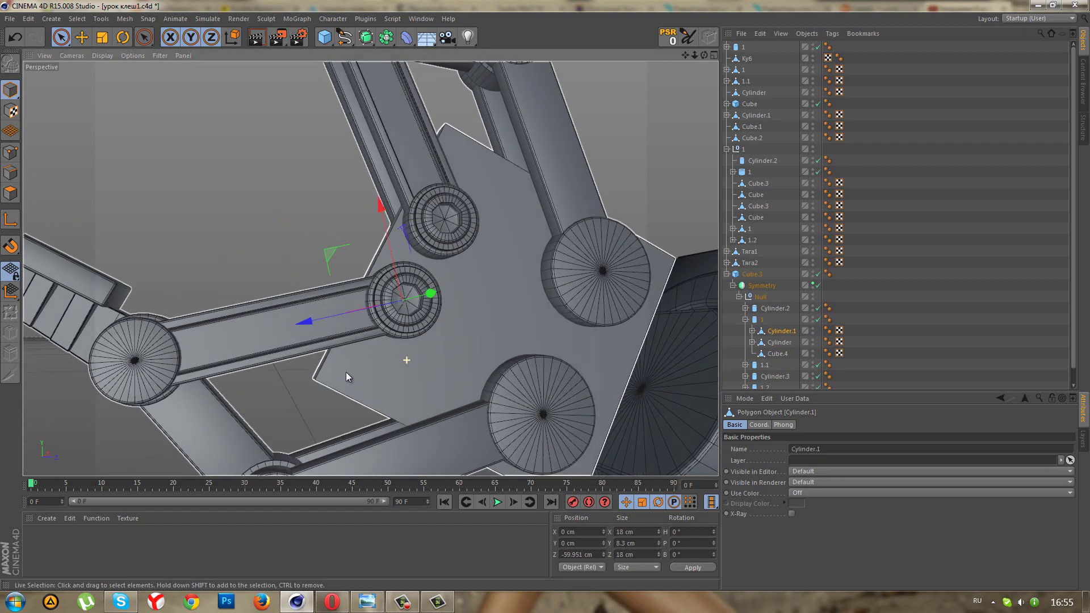
{"action": "key", "text": "ctrl+z"}
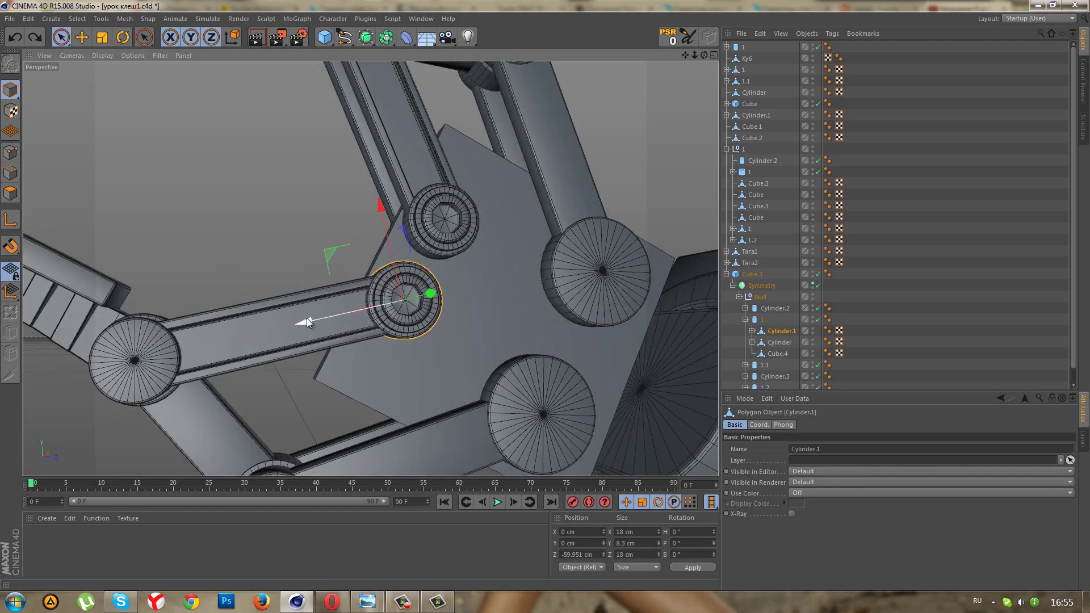
{"action": "left_click_drag", "start_coordinate": [305, 321], "coordinate": [41, 381]}
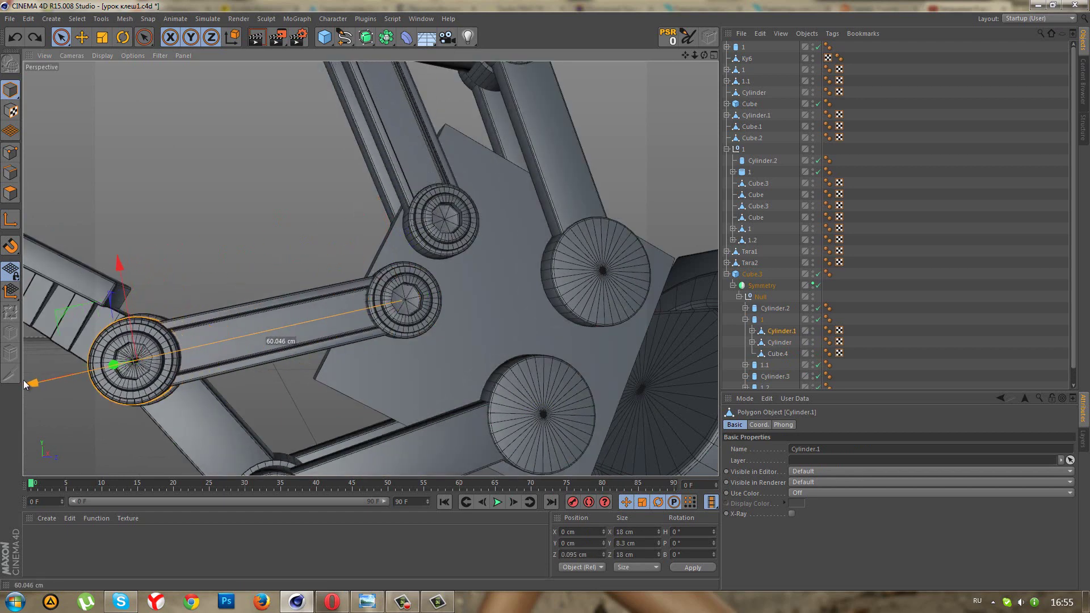
Nudge the cap copy about 2.6 cm along Z in Right view, then maximize Perspective.
{"action": "middle_click", "coordinate": [162, 379]}
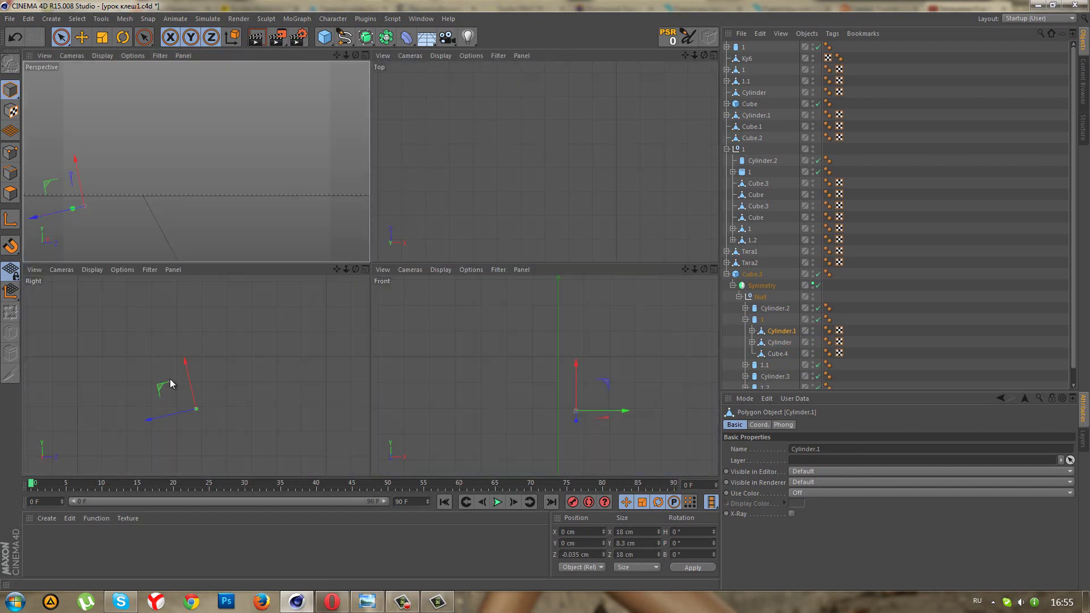
{"action": "middle_click", "coordinate": [172, 378]}
{"action": "scroll", "coordinate": [425, 420], "scroll_direction": "up", "scroll_amount": 2}
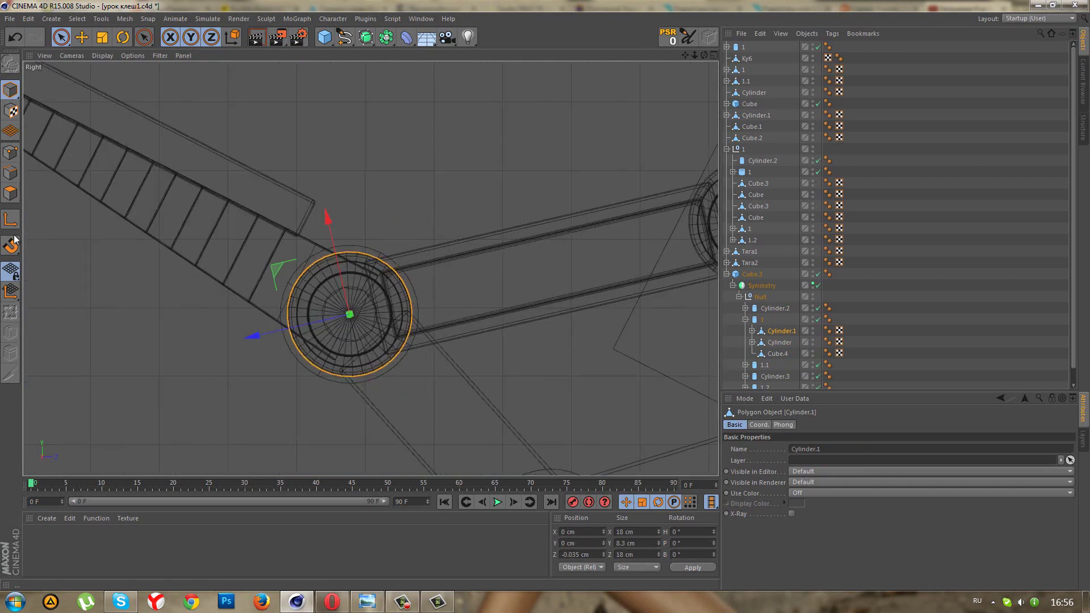
{"action": "mouse_move", "coordinate": [257, 340]}
{"action": "left_mouse_down"}
{"action": "mouse_move", "coordinate": [230, 340]}
{"action": "mouse_move", "coordinate": [290, 331]}
{"action": "mouse_move", "coordinate": [63, 379]}
{"action": "mouse_move", "coordinate": [256, 356]}
{"action": "left_mouse_up"}
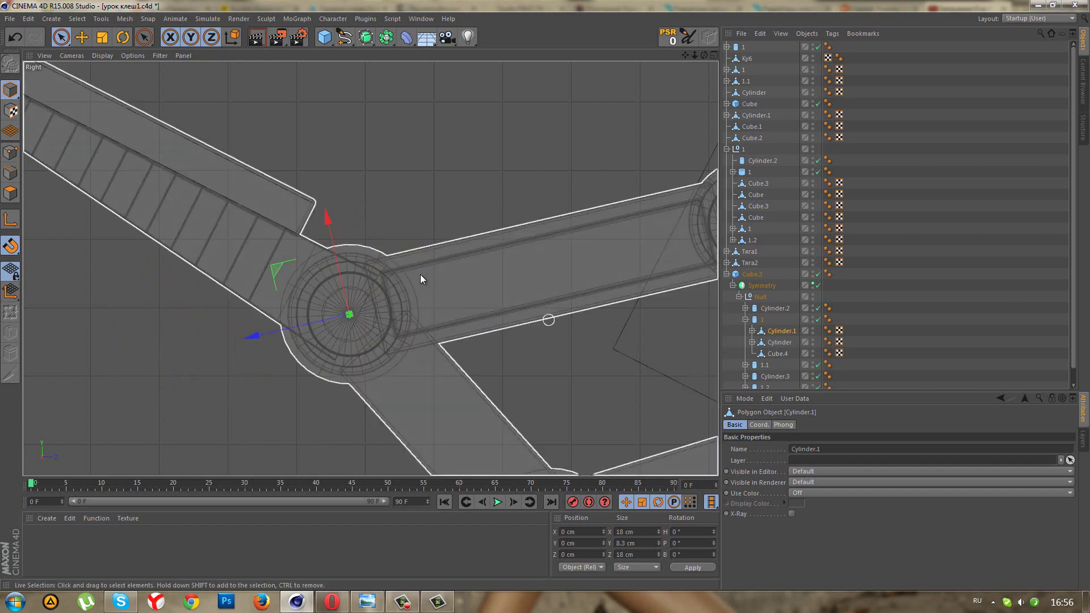
{"action": "middle_click", "coordinate": [420, 274]}
{"action": "middle_click", "coordinate": [341, 253]}
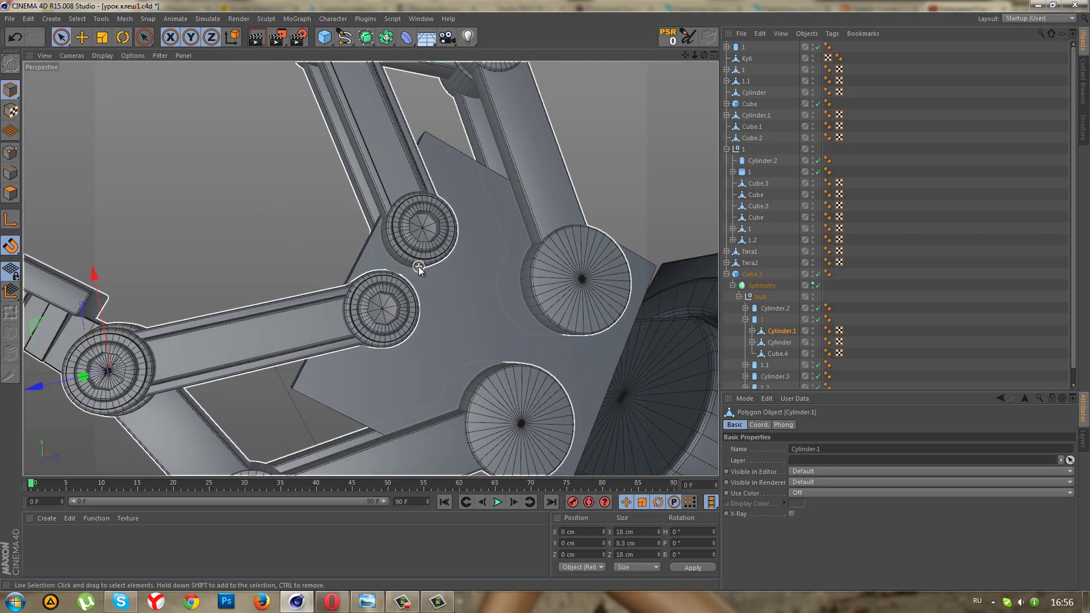
Parent hub cylinders Cylinder.1 and Cylinder under Cube.4, then collapse Cube.4.
{"action": "mouse_move", "coordinate": [206, 388]}
{"action": "left_mouse_down", "text": "alt"}
{"action": "mouse_move", "coordinate": [377, 373]}
{"action": "mouse_move", "coordinate": [328, 387]}
{"action": "mouse_move", "coordinate": [401, 322]}
{"action": "mouse_move", "coordinate": [408, 257]}
{"action": "mouse_move", "coordinate": [392, 273]}
{"action": "left_mouse_up", "text": "alt"}
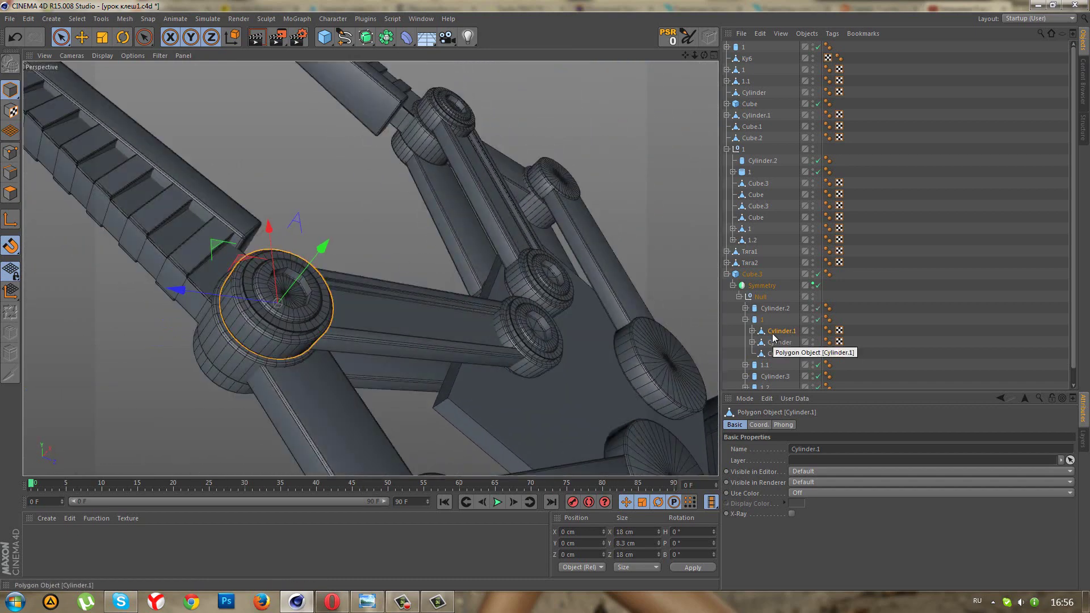
{"action": "left_click", "coordinate": [775, 354]}
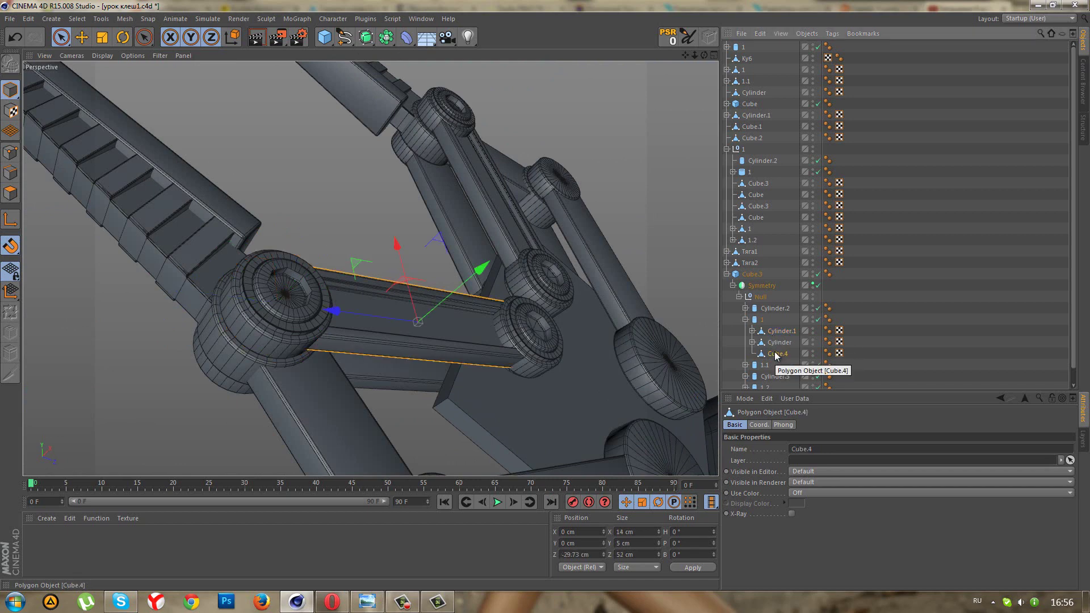
{"action": "left_click", "coordinate": [772, 353]}
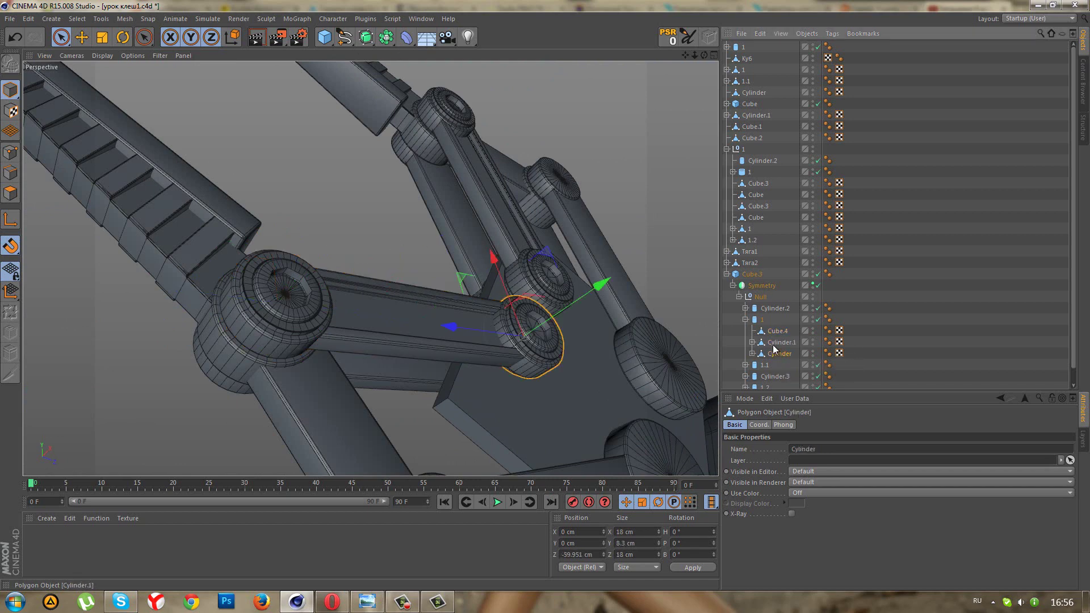
{"action": "double_click", "coordinate": [774, 342]}
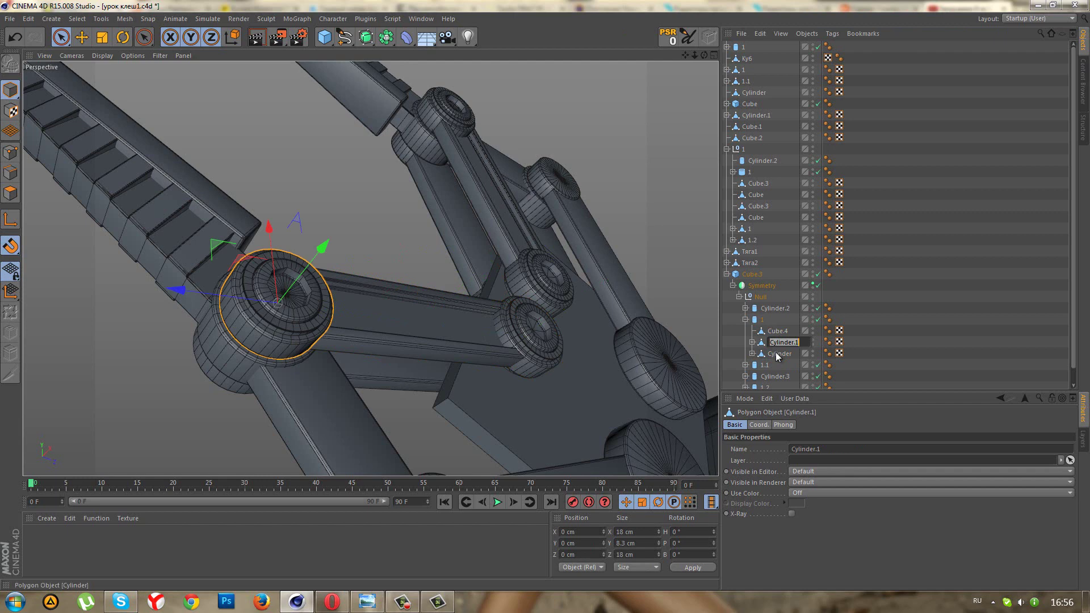
{"action": "key", "text": "Return"}
{"action": "left_click", "coordinate": [776, 353], "text": "ctrl"}
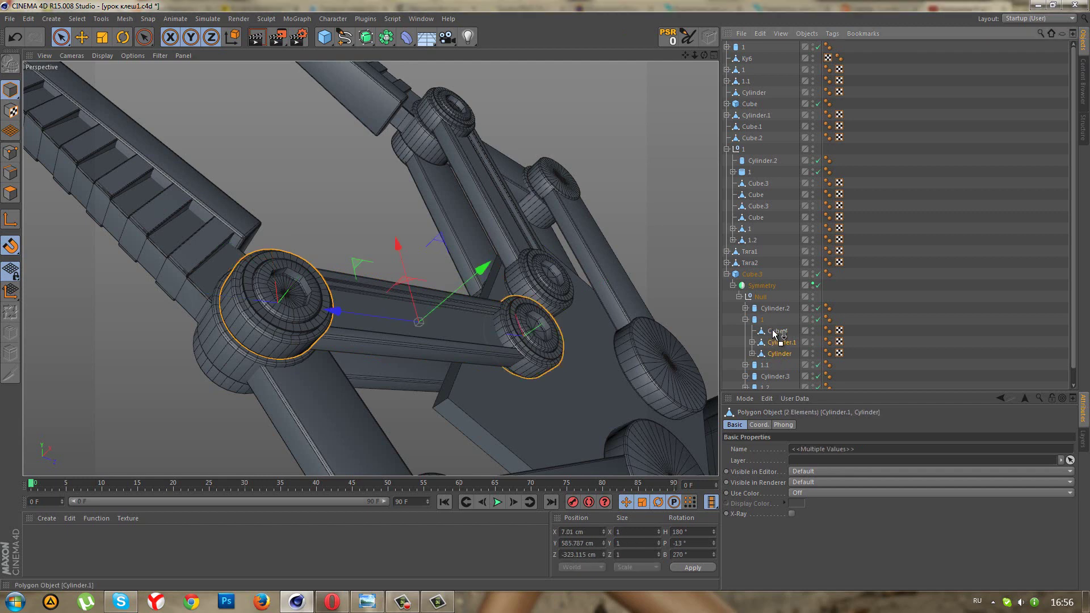
{"action": "left_click_drag", "start_coordinate": [773, 334], "coordinate": [761, 332]}
{"action": "left_click", "coordinate": [752, 331]}
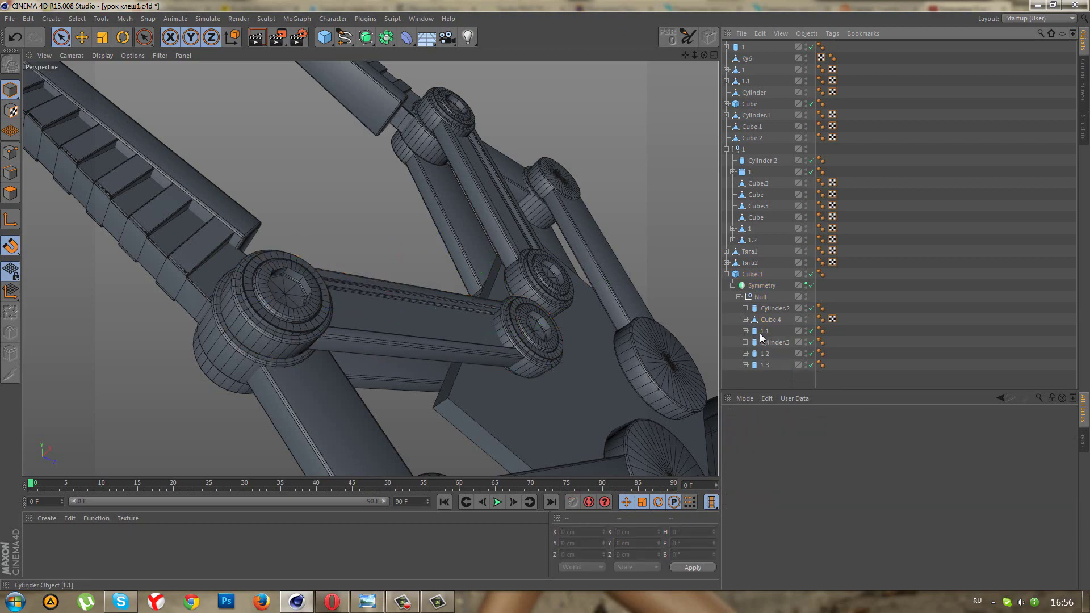
Zoom out and orbit to view both claw fingers.
{"action": "scroll", "coordinate": [530, 312], "scroll_direction": "down", "scroll_amount": 5}
{"action": "scroll", "coordinate": [453, 256], "scroll_direction": "down", "scroll_amount": 3}
{"action": "mouse_move", "coordinate": [453, 255]}
{"action": "left_mouse_down", "text": "alt"}
{"action": "mouse_move", "coordinate": [285, 391]}
{"action": "mouse_move", "coordinate": [333, 409]}
{"action": "mouse_move", "coordinate": [345, 398]}
{"action": "mouse_move", "coordinate": [385, 277]}
{"action": "left_mouse_up", "text": "alt"}
{"action": "mouse_move", "coordinate": [338, 372]}
{"action": "left_mouse_down", "text": "alt"}
{"action": "mouse_move", "coordinate": [468, 380]}
{"action": "mouse_move", "coordinate": [315, 271]}
{"action": "mouse_move", "coordinate": [275, 316]}
{"action": "mouse_move", "coordinate": [334, 347]}
{"action": "left_mouse_up", "text": "alt"}
{"action": "scroll", "coordinate": [468, 379], "scroll_direction": "up", "scroll_amount": 2}
{"action": "scroll", "coordinate": [469, 379], "scroll_direction": "down", "scroll_amount": 2}
{"action": "scroll", "coordinate": [469, 379], "scroll_direction": "down", "scroll_amount": 2}
Test-render the claw in the Render View, then orbit the editor view.
{"action": "left_click", "coordinate": [262, 46]}
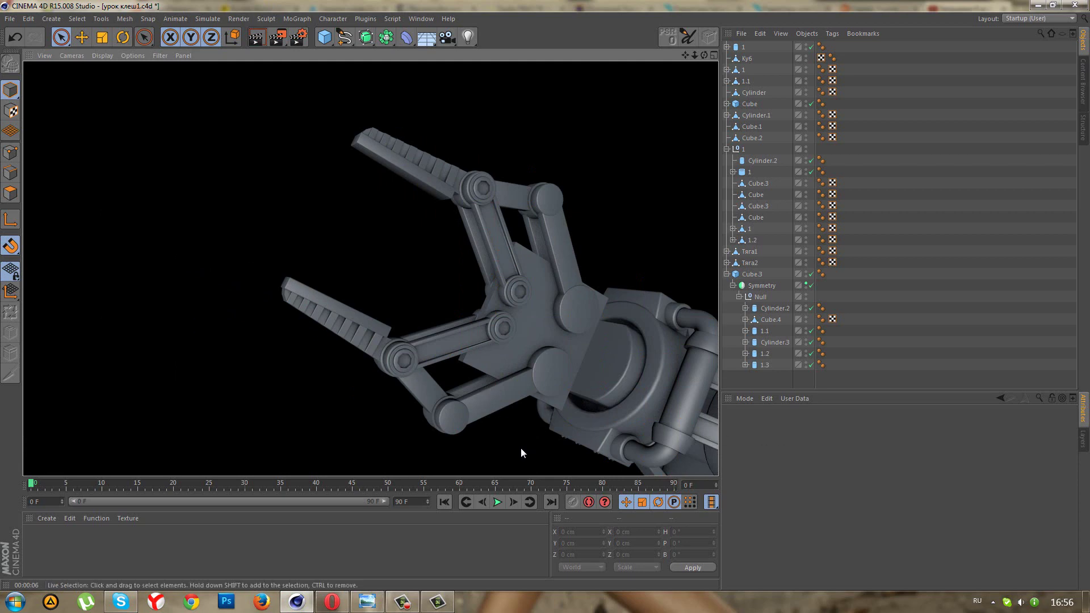
{"action": "left_click", "coordinate": [409, 606]}
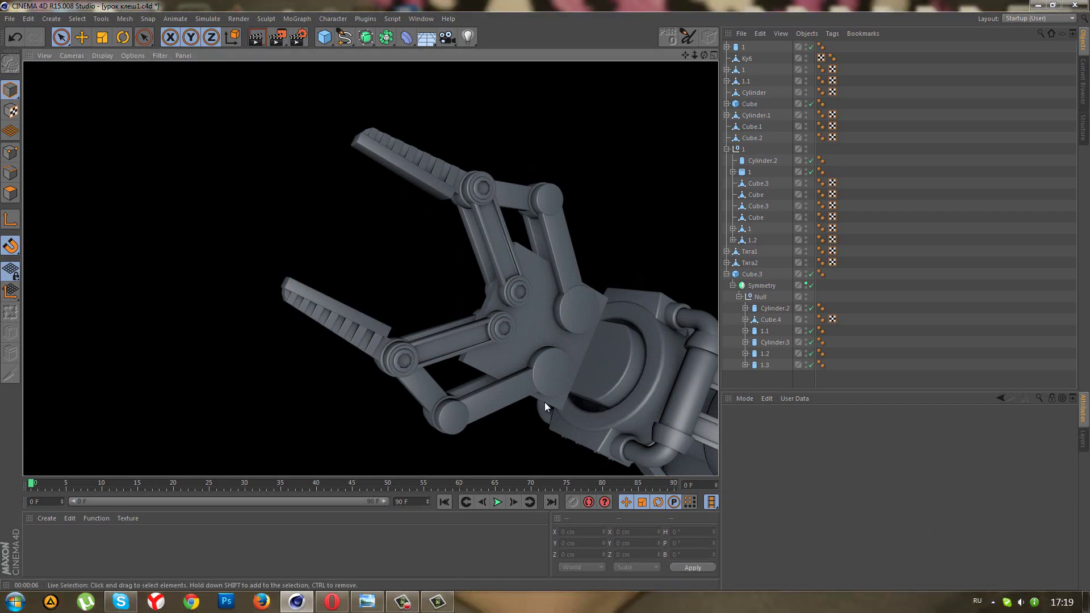
{"action": "scroll", "coordinate": [531, 398], "scroll_direction": "up", "scroll_amount": 2}
{"action": "scroll", "coordinate": [523, 389], "scroll_direction": "up", "scroll_amount": 2}
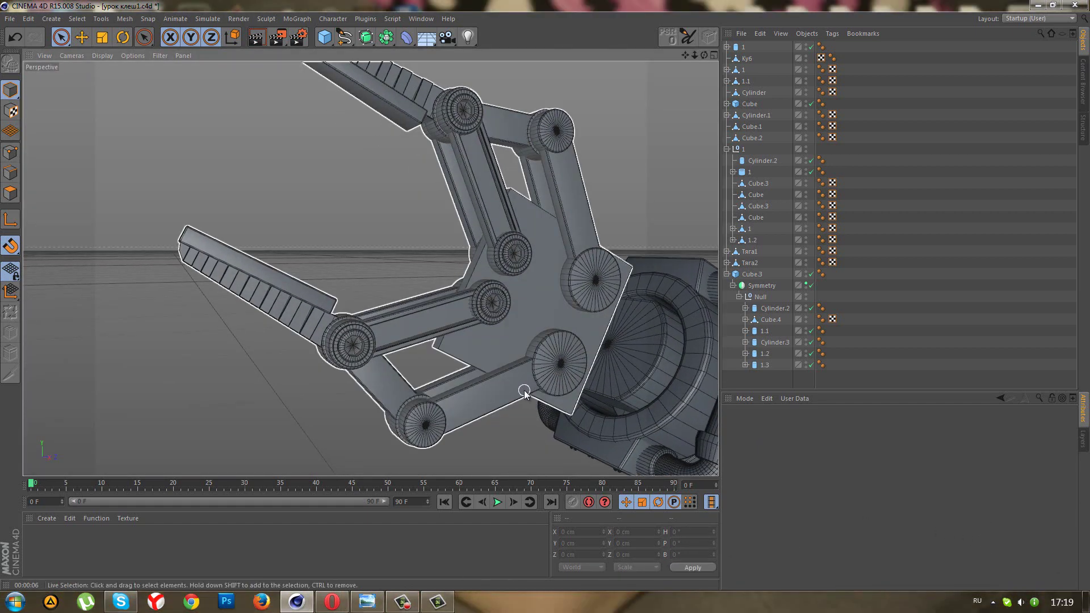
{"action": "left_click_drag", "start_coordinate": [523, 392], "coordinate": [650, 348], "text": "alt"}
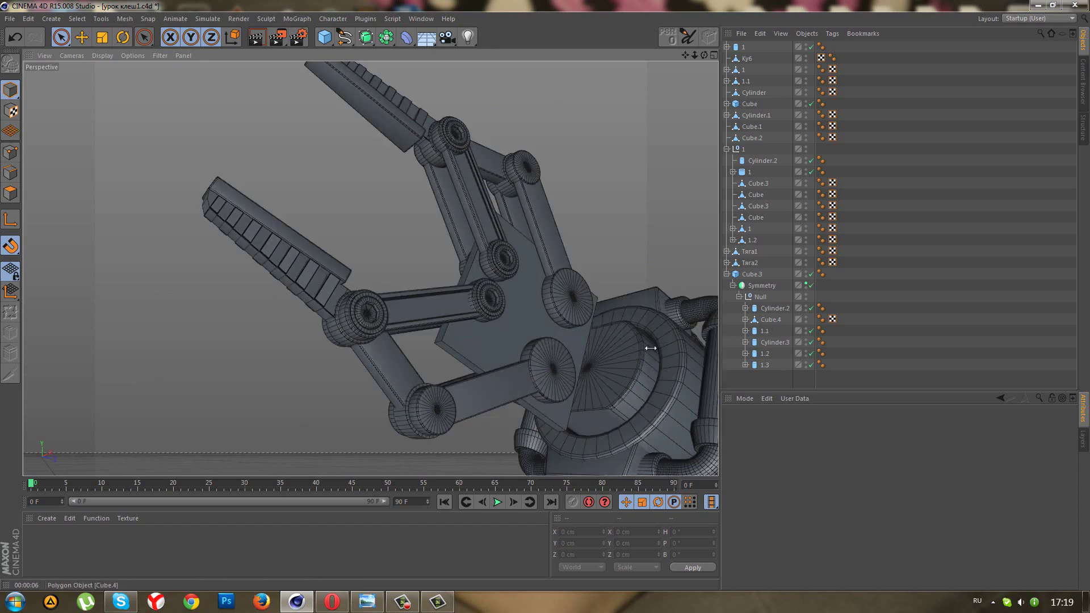
Make Rectangle Selection the active selection tool.
{"action": "left_click", "coordinate": [91, 83]}
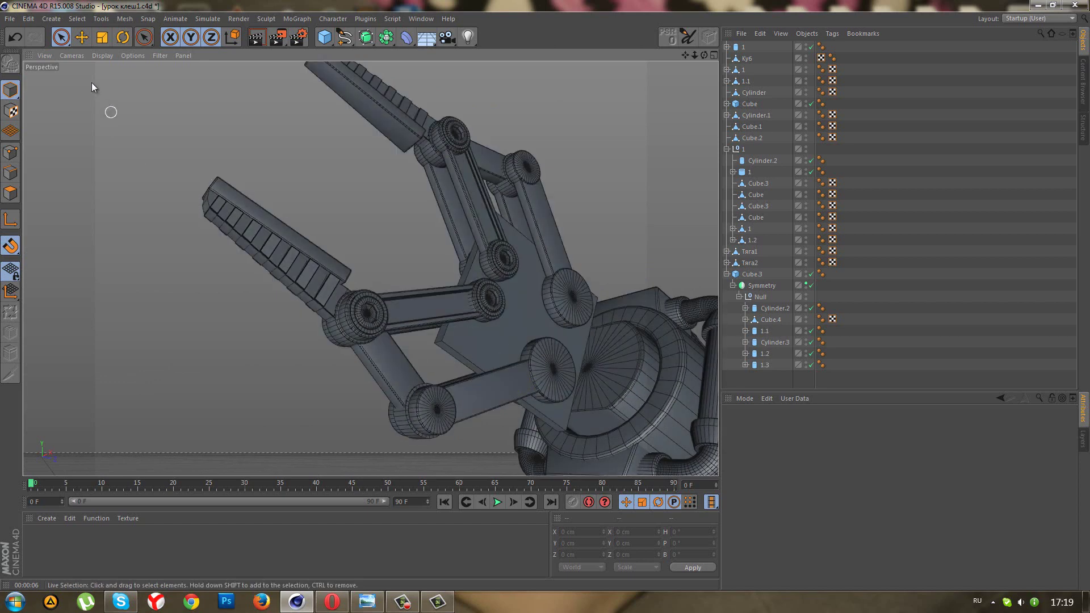
{"action": "left_click_drag", "start_coordinate": [60, 36], "coordinate": [88, 76]}
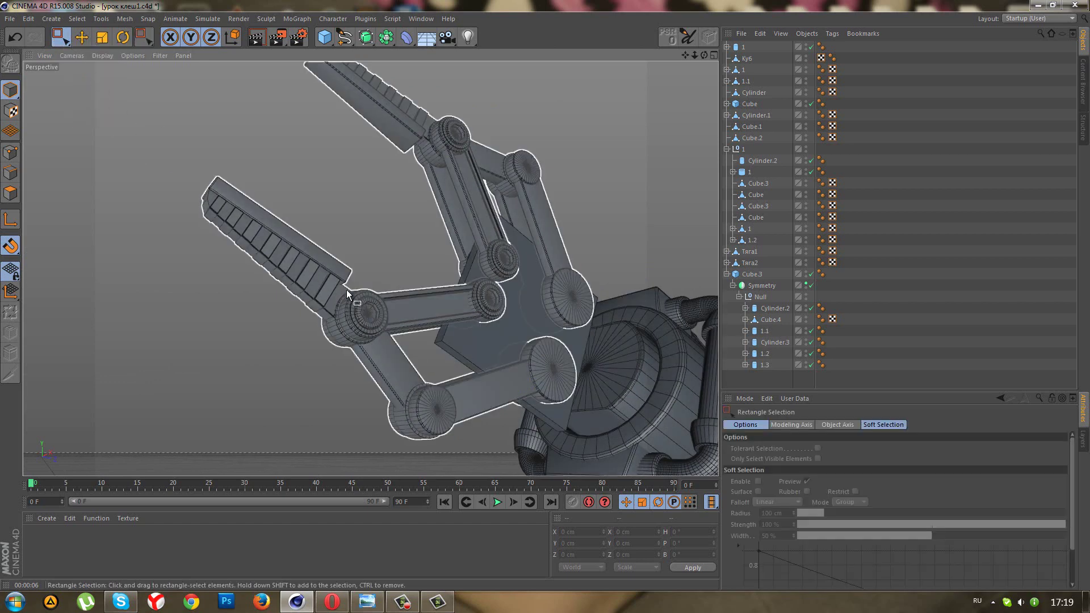
{"action": "scroll", "coordinate": [432, 335], "scroll_direction": "up", "scroll_amount": 2}
{"action": "scroll", "coordinate": [511, 340], "scroll_direction": "up", "scroll_amount": 3}
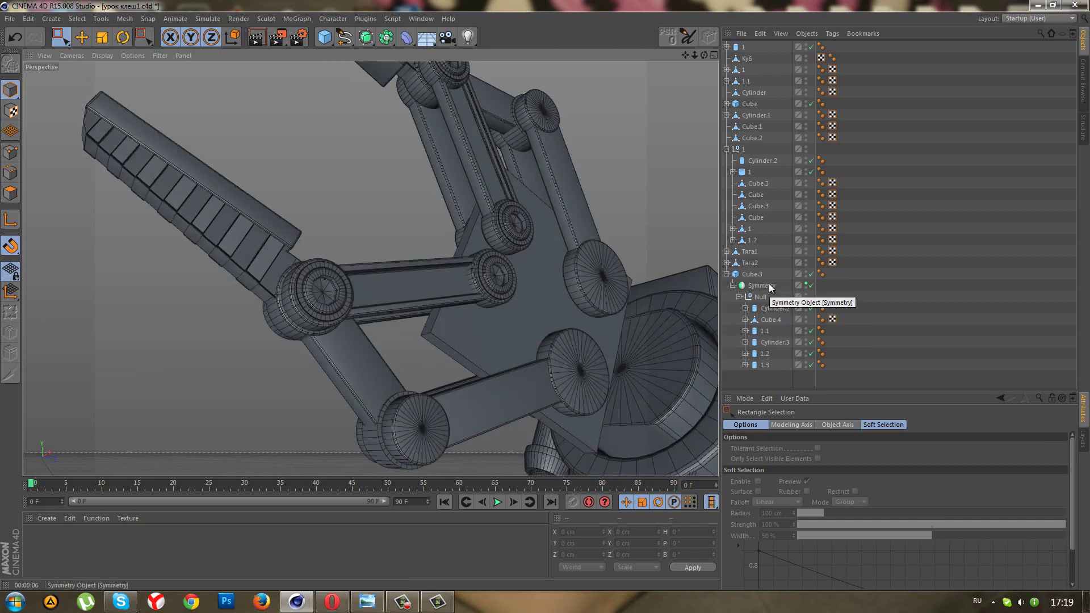
Expand Cylinder.3 and Cylinder.2 to inspect their Cube.4 bars and the Symmetry assembly.
{"action": "left_click", "coordinate": [763, 331]}
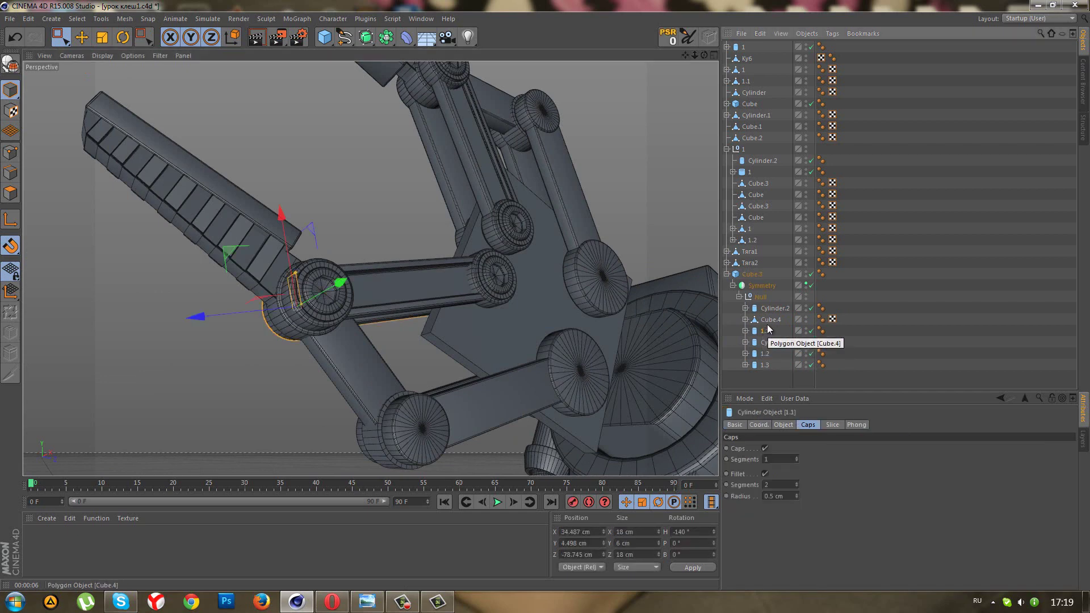
{"action": "left_click", "coordinate": [765, 341]}
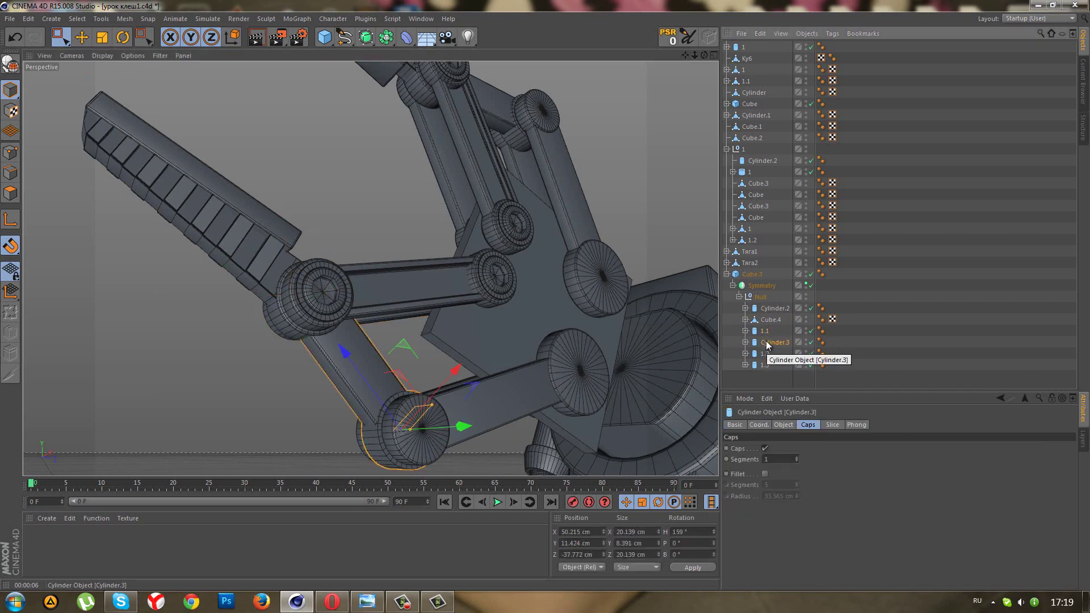
{"action": "left_click", "coordinate": [746, 342]}
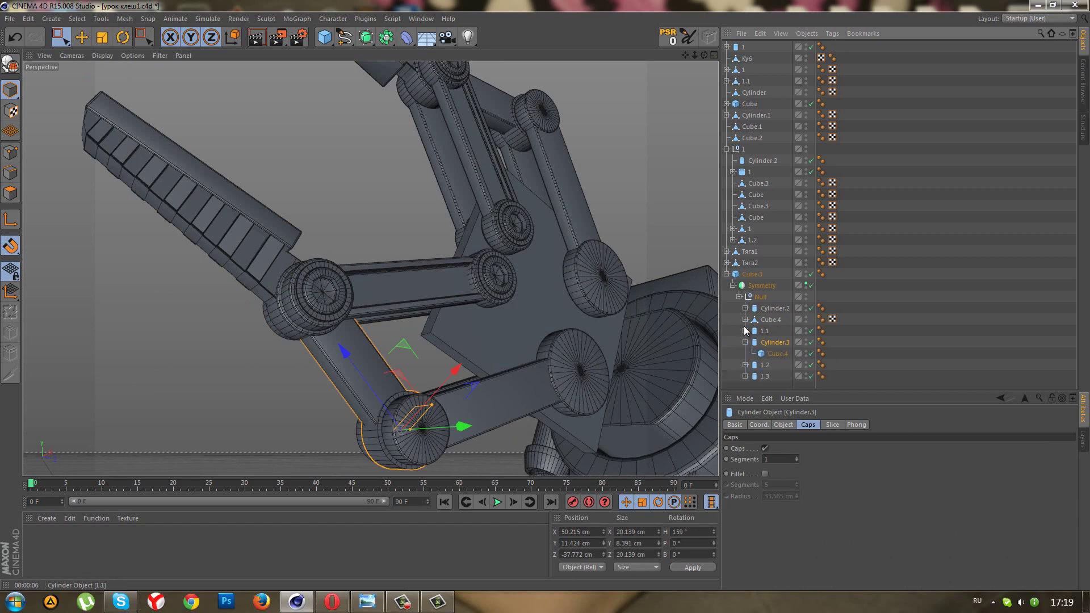
{"action": "left_click", "coordinate": [746, 309]}
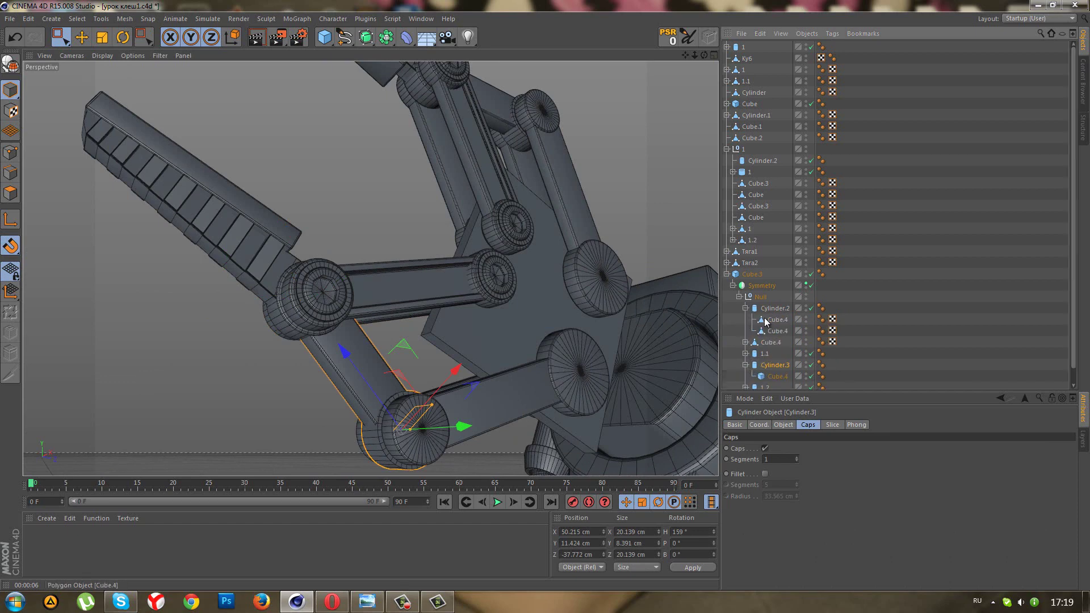
{"action": "left_click", "coordinate": [767, 320]}
{"action": "left_click", "coordinate": [777, 331]}
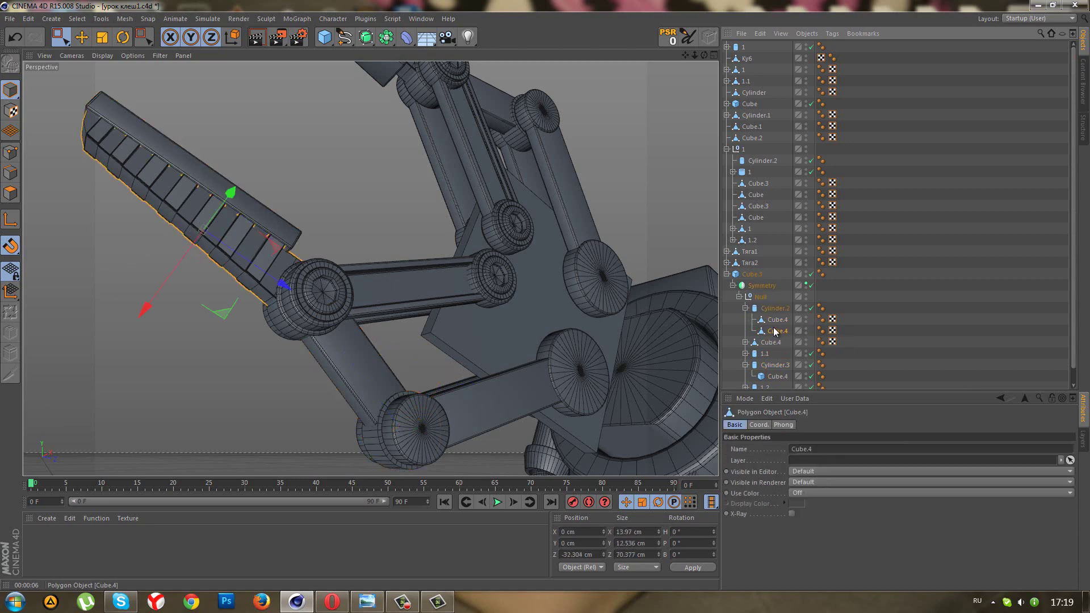
{"action": "left_click", "coordinate": [322, 310]}
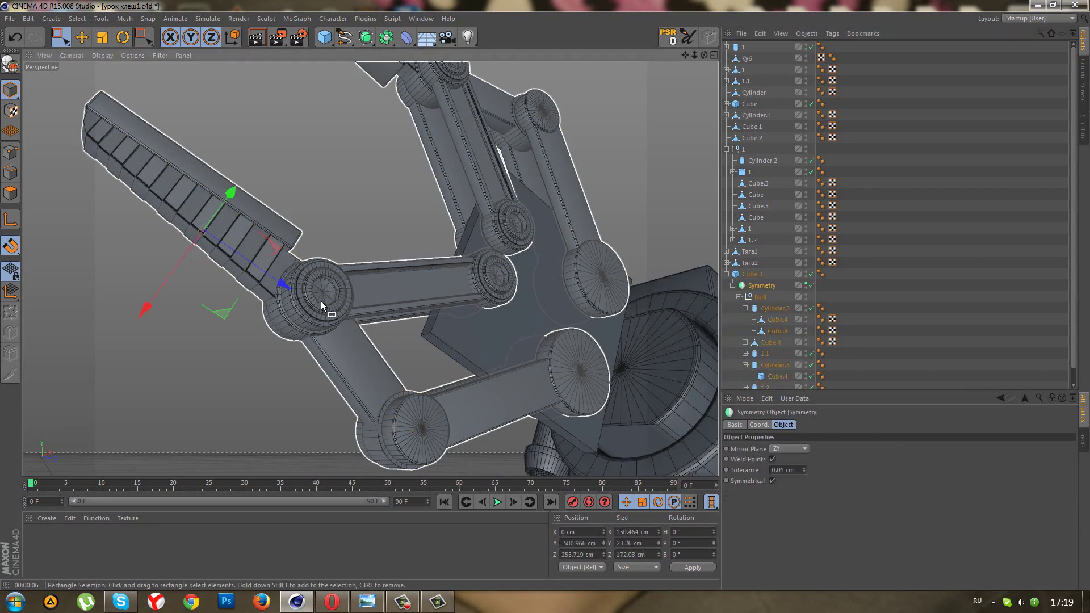
{"action": "scroll", "coordinate": [768, 372], "scroll_direction": "down", "scroll_amount": 1}
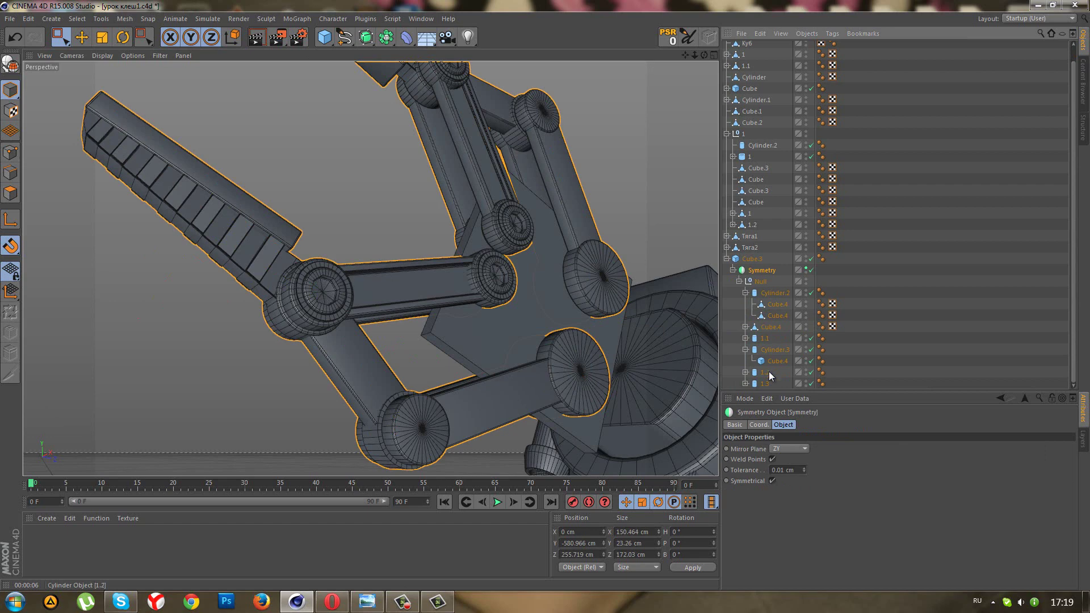
Check 1.1's children, collapse Cylinder.2, and select the connecting bar Cube.4.
{"action": "left_click", "coordinate": [764, 339]}
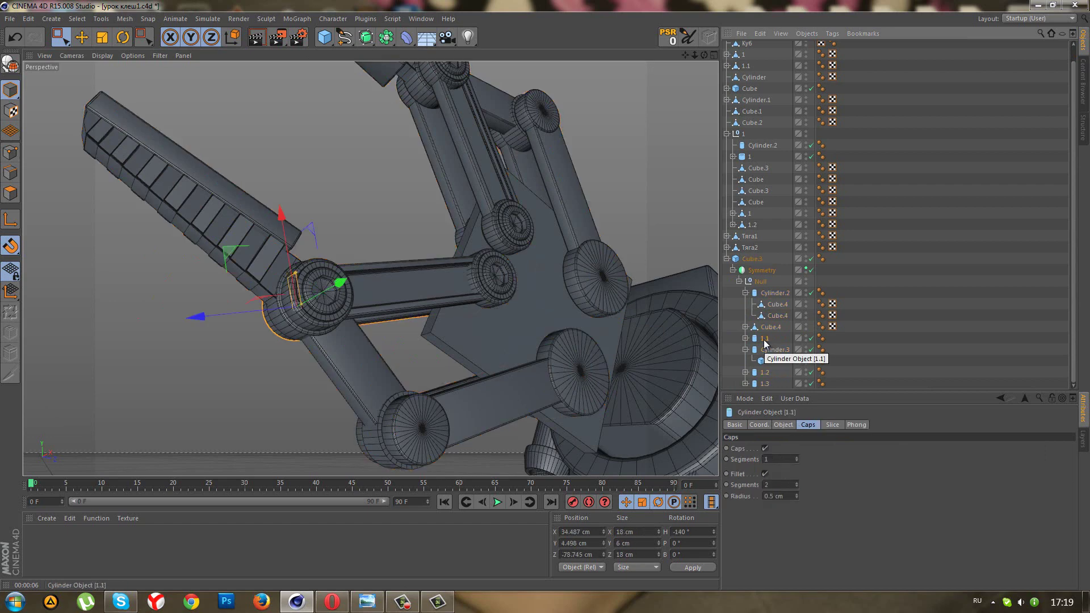
{"action": "left_click", "coordinate": [746, 338]}
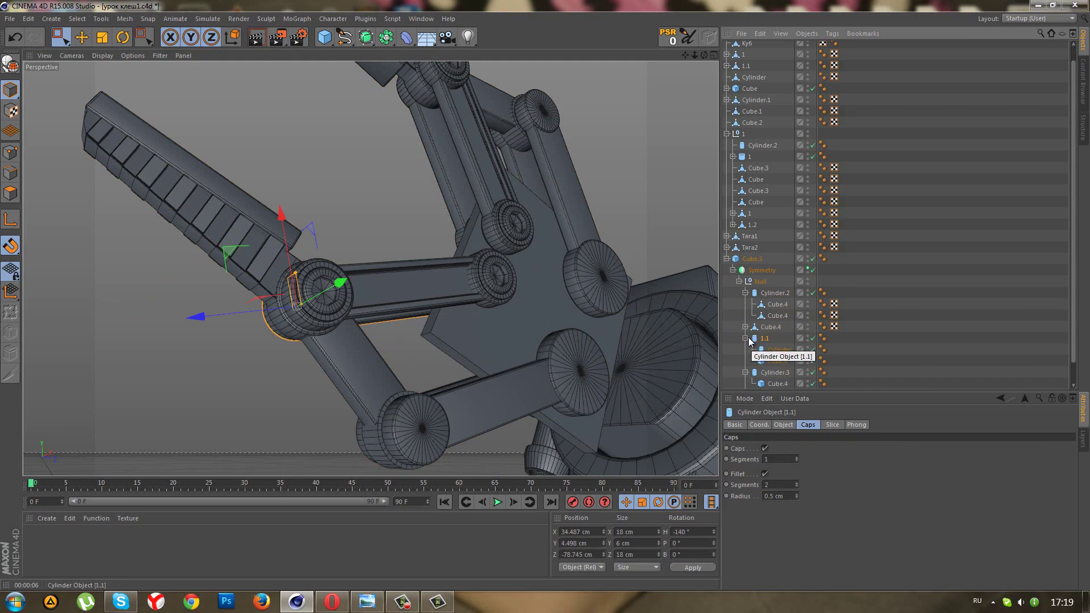
{"action": "left_click", "coordinate": [746, 339]}
{"action": "mouse_move", "coordinate": [583, 333]}
{"action": "left_mouse_down", "text": "alt"}
{"action": "mouse_move", "coordinate": [482, 335]}
{"action": "mouse_move", "coordinate": [638, 345]}
{"action": "mouse_move", "coordinate": [521, 356]}
{"action": "mouse_move", "coordinate": [520, 332]}
{"action": "mouse_move", "coordinate": [546, 333]}
{"action": "left_mouse_up", "text": "alt"}
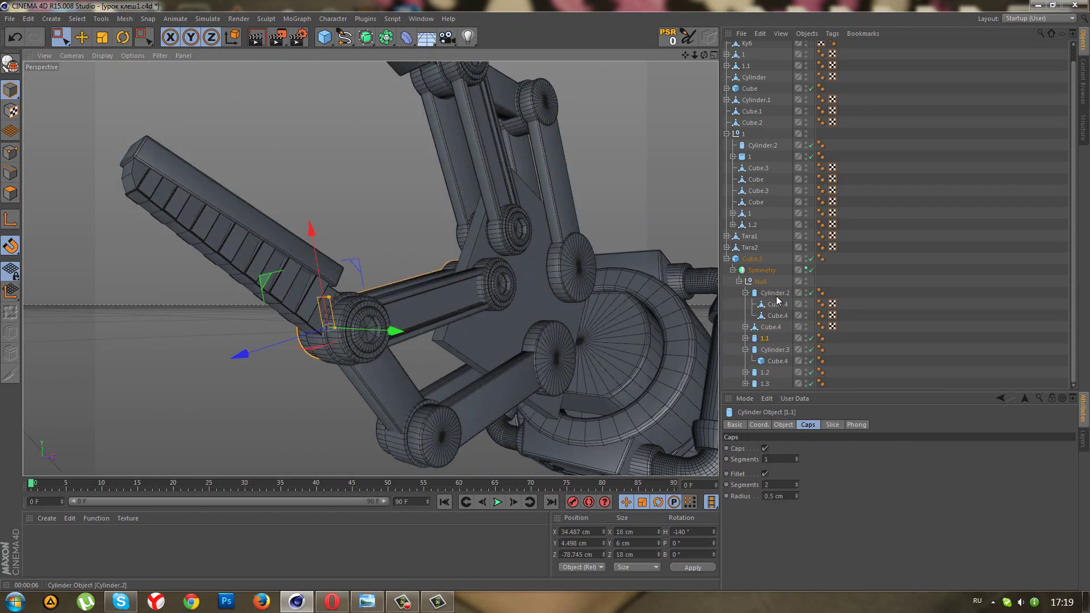
{"action": "left_click", "coordinate": [775, 293]}
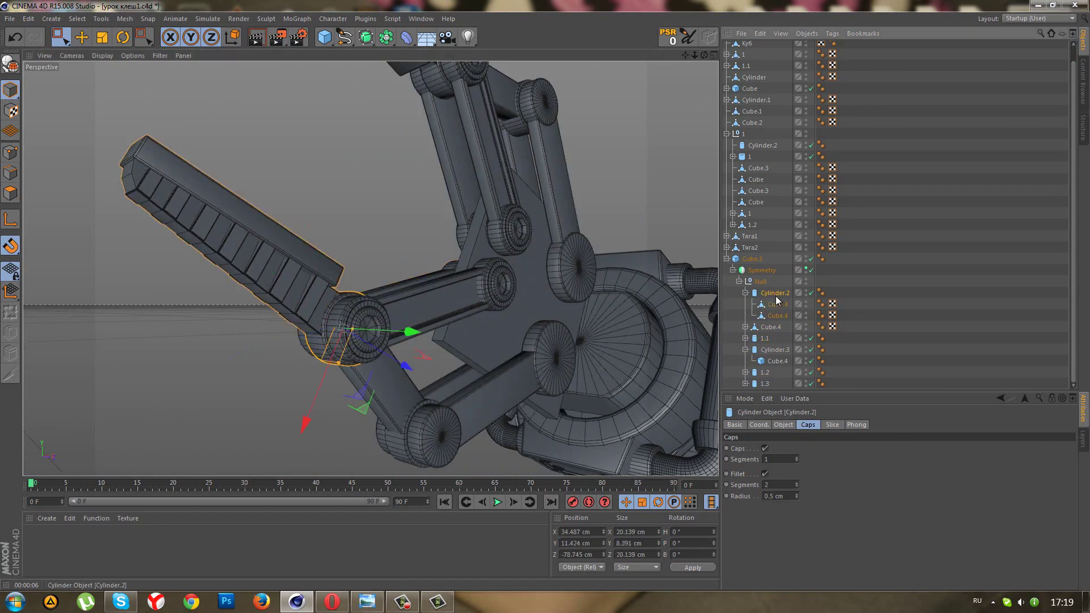
{"action": "left_click", "coordinate": [746, 292]}
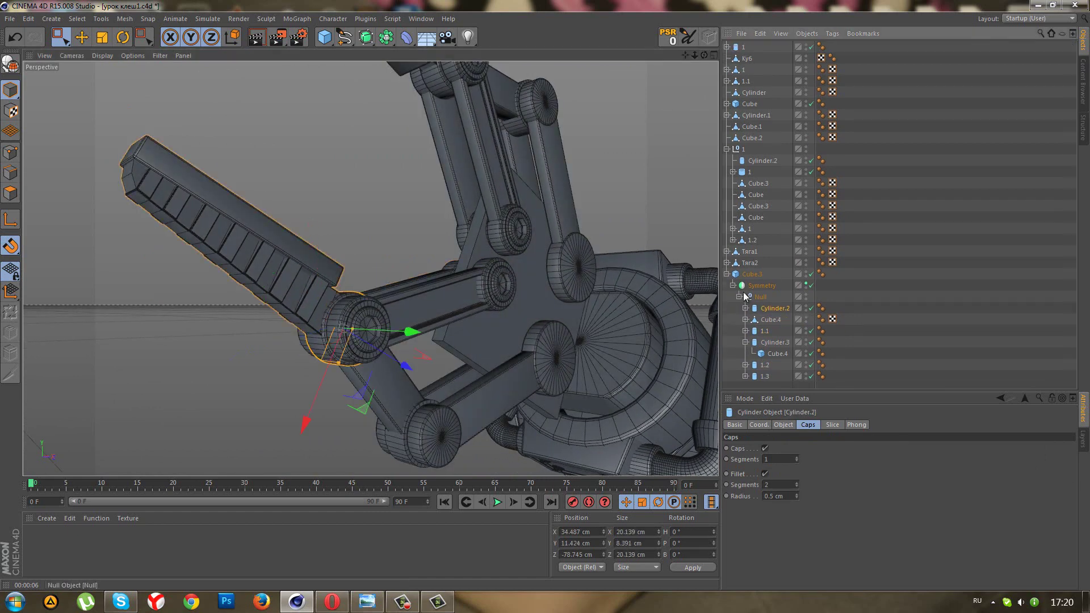
{"action": "left_click", "coordinate": [761, 322]}
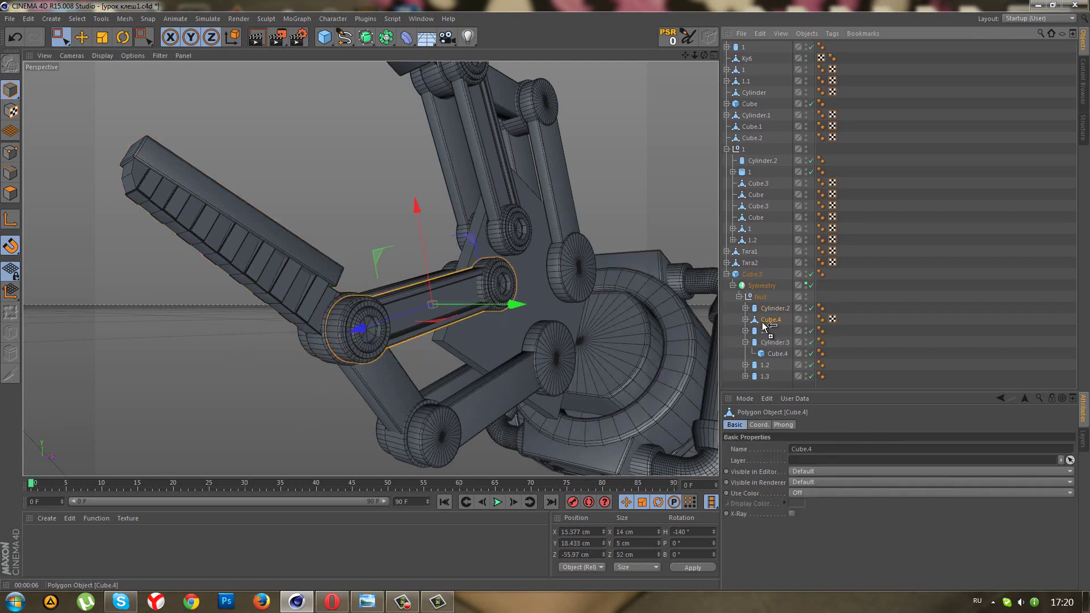
Try copying and rotating the Cube.4 bar, then undo back to the original bar.
{"action": "left_click_drag", "start_coordinate": [764, 327], "coordinate": [763, 328], "text": "ctrl"}
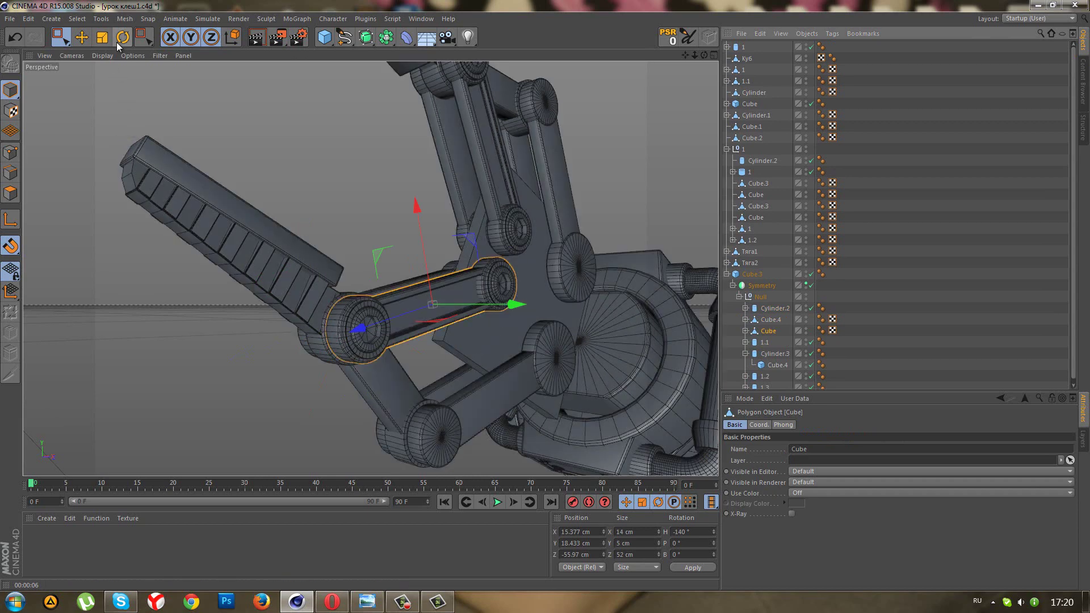
{"action": "left_click", "coordinate": [117, 42]}
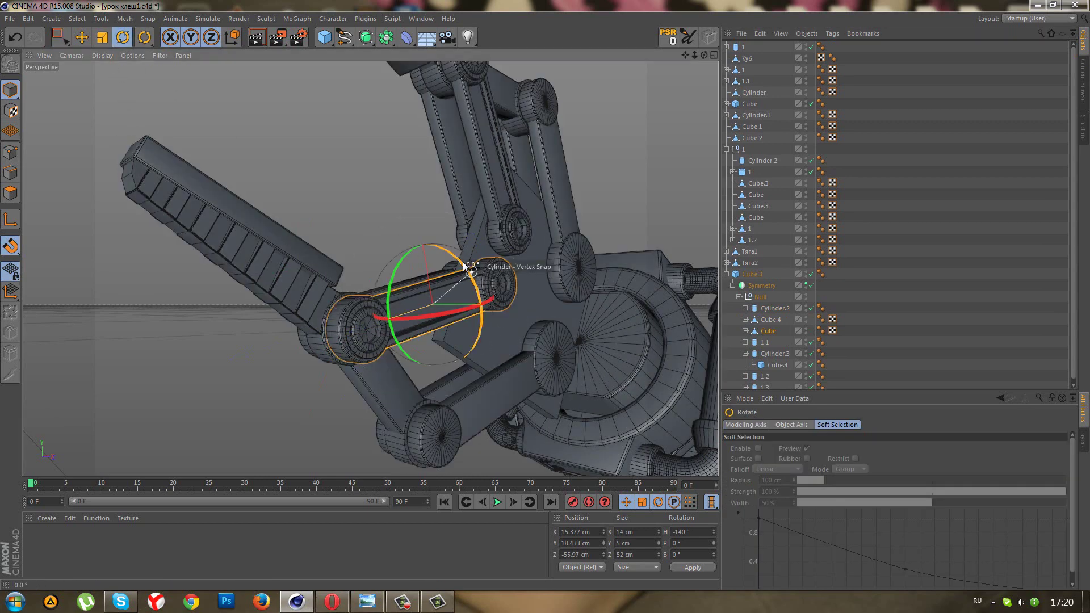
{"action": "mouse_move", "coordinate": [464, 266]}
{"action": "left_mouse_down"}
{"action": "mouse_move", "coordinate": [417, 349]}
{"action": "mouse_move", "coordinate": [405, 332]}
{"action": "left_mouse_up"}
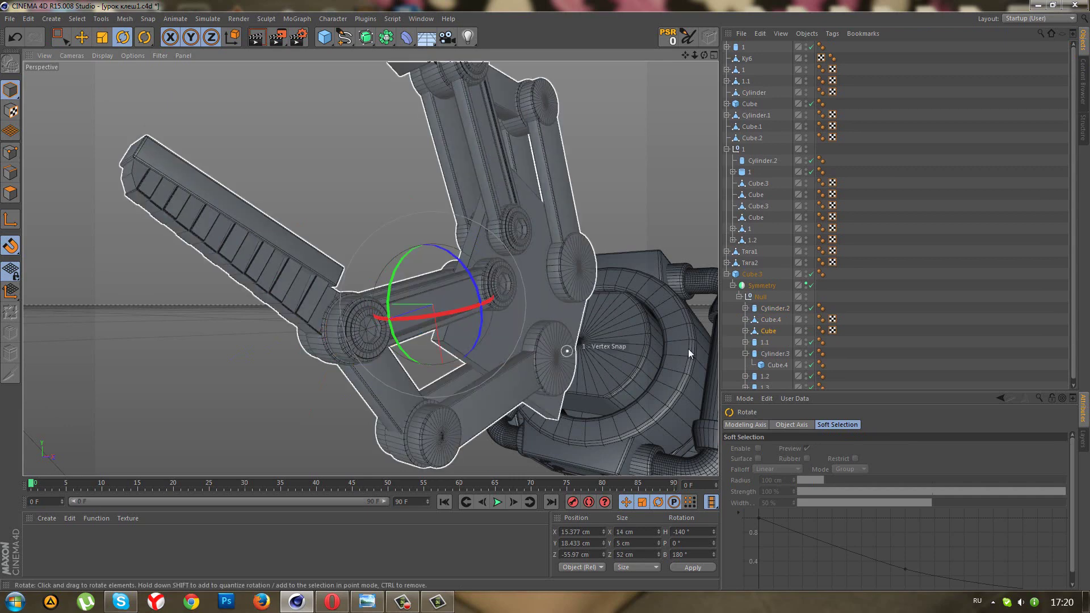
{"action": "left_click", "coordinate": [757, 343]}
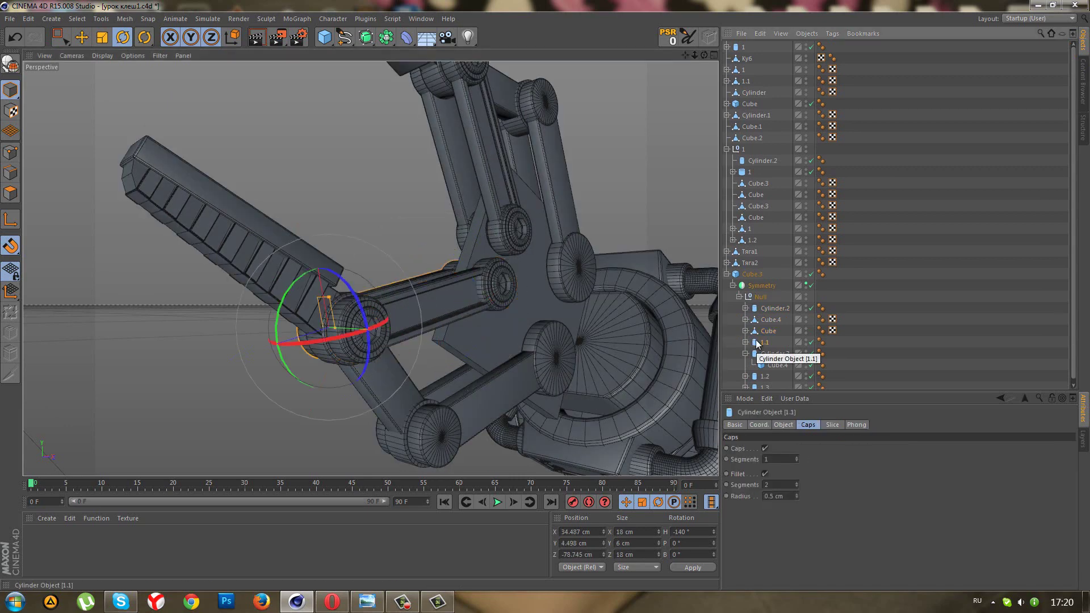
{"action": "key", "text": "ctrl+z"}
Lower the linking bar to Y 4.458 cm, level between its joint caps.
{"action": "left_click", "coordinate": [56, 43]}
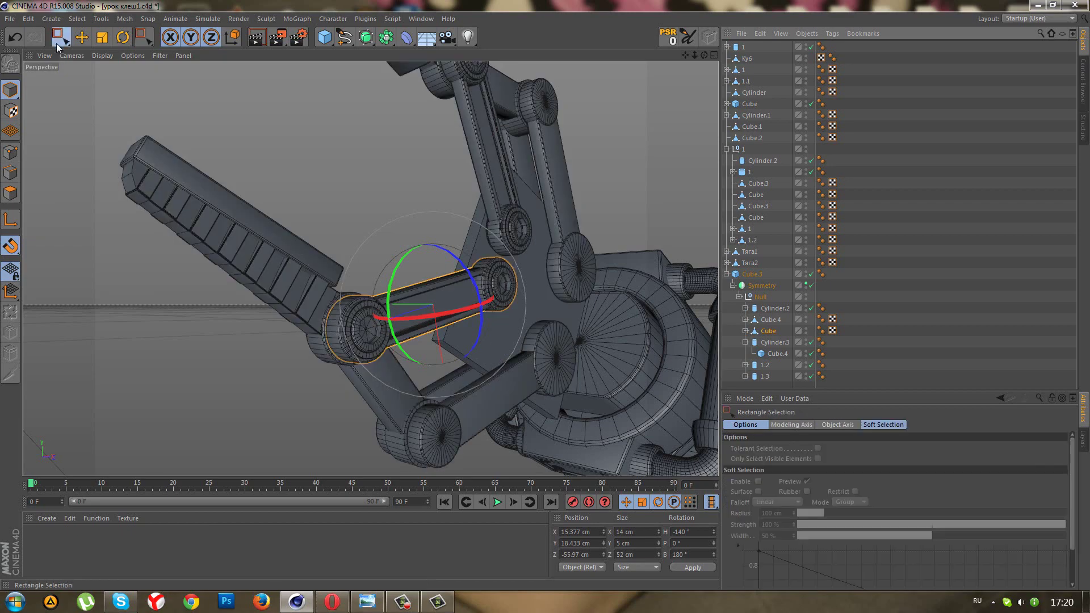
{"action": "mouse_move", "coordinate": [261, 239]}
{"action": "left_mouse_down", "text": "alt"}
{"action": "mouse_move", "coordinate": [127, 336]}
{"action": "mouse_move", "coordinate": [159, 333]}
{"action": "left_mouse_up", "text": "alt"}
{"action": "left_click_drag", "start_coordinate": [315, 291], "coordinate": [267, 304]}
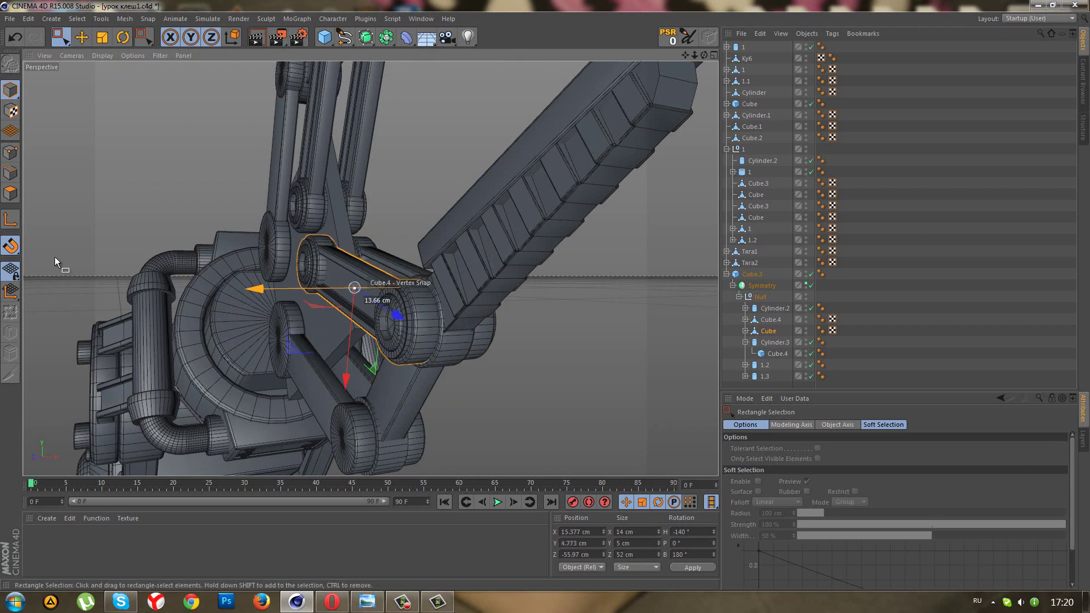
{"action": "scroll", "coordinate": [398, 343], "scroll_direction": "up", "scroll_amount": 3}
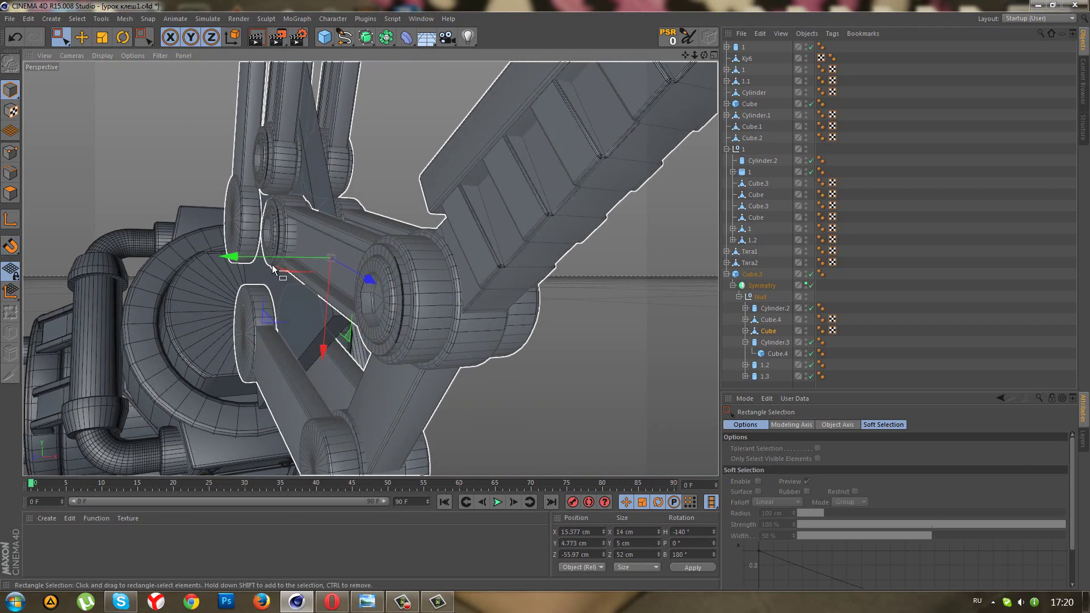
{"action": "left_click_drag", "start_coordinate": [253, 256], "coordinate": [251, 254]}
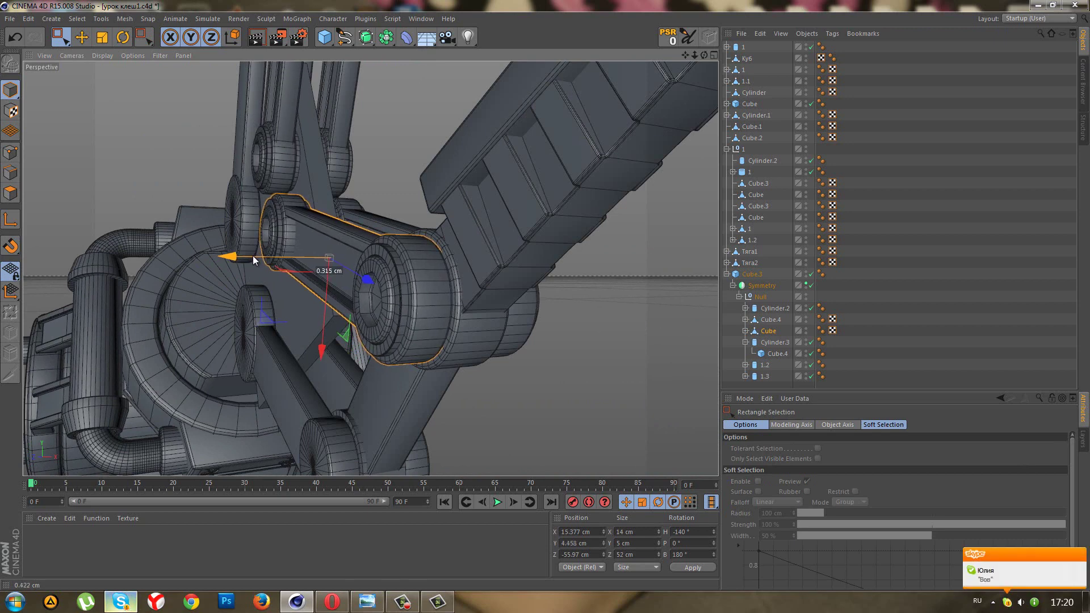
{"action": "left_click_drag", "start_coordinate": [251, 254], "coordinate": [253, 256]}
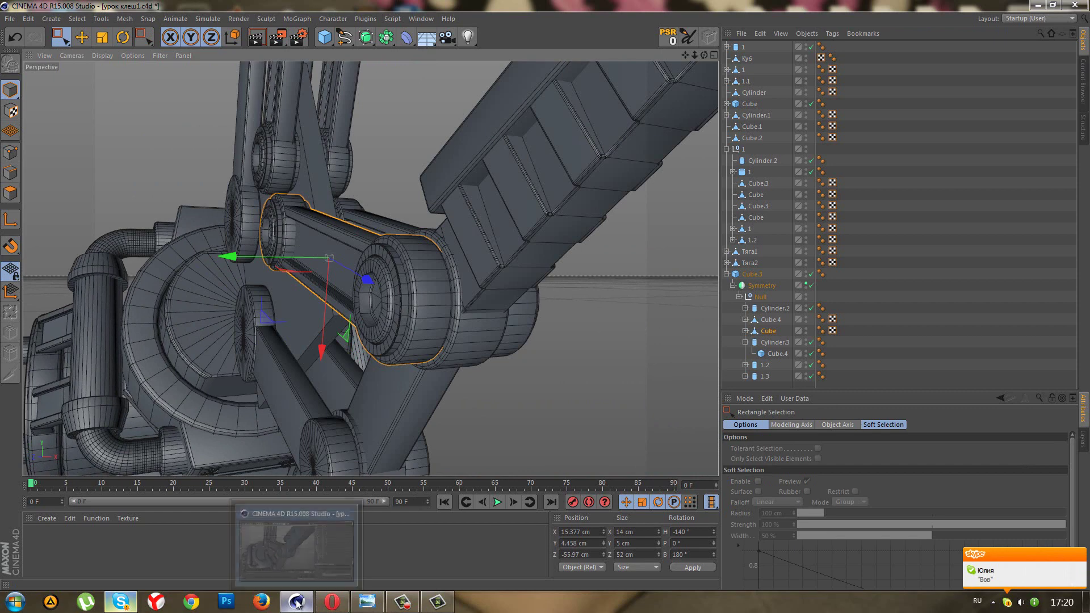
Select the joint cap cylinder named 2 and collapse Cylinder.1's children.
{"action": "left_click", "coordinate": [402, 602]}
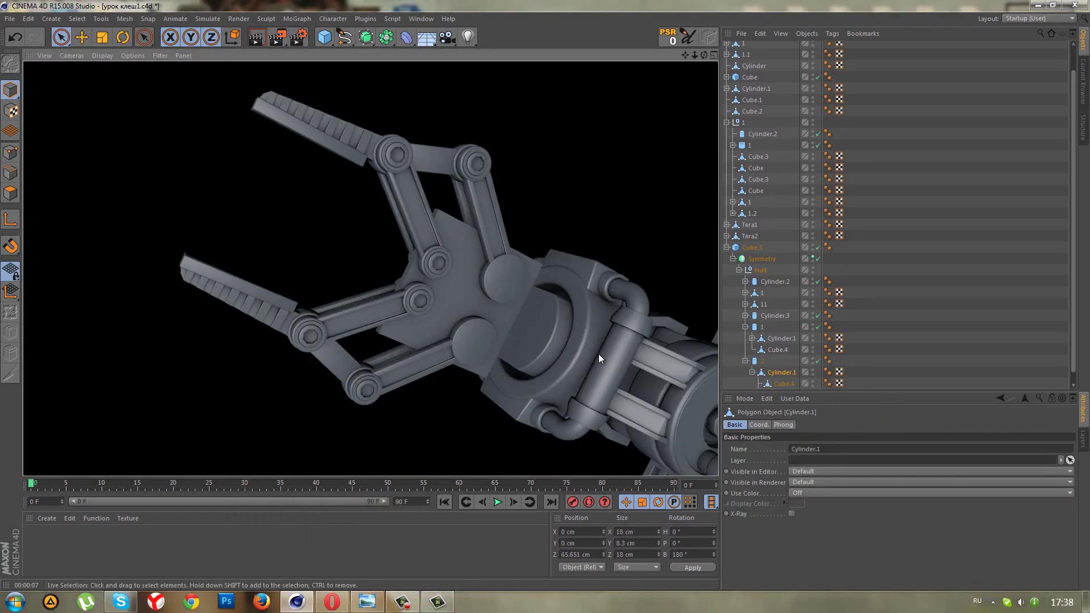
{"action": "scroll", "coordinate": [598, 353], "scroll_direction": "up", "scroll_amount": 2}
{"action": "scroll", "coordinate": [510, 311], "scroll_direction": "up", "scroll_amount": 2}
{"action": "scroll", "coordinate": [530, 315], "scroll_direction": "up", "scroll_amount": 3}
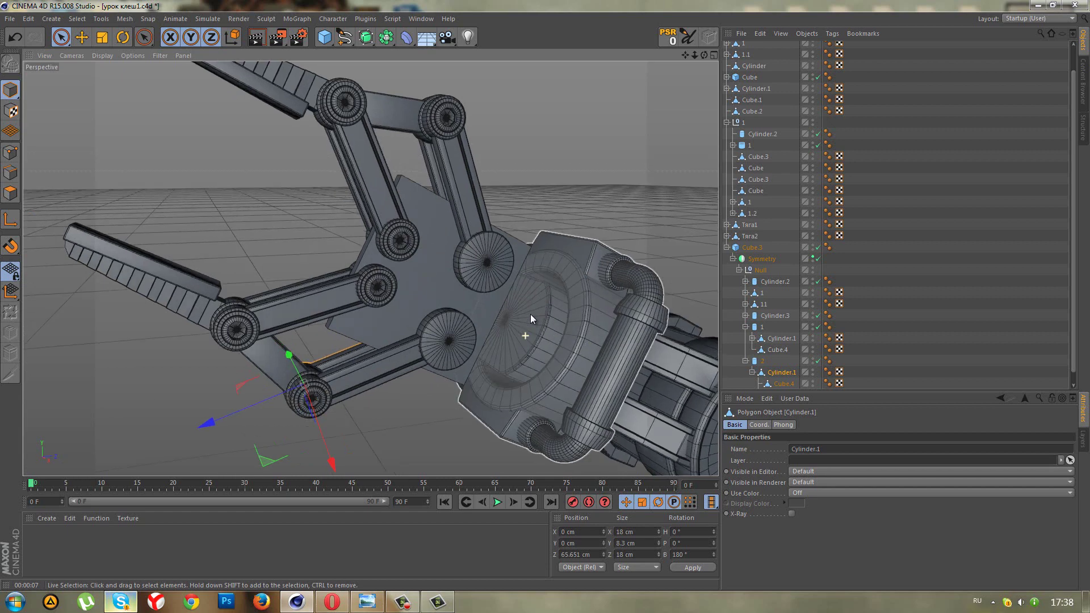
{"action": "mouse_move", "coordinate": [530, 314]}
{"action": "left_mouse_down", "text": "alt"}
{"action": "mouse_move", "coordinate": [535, 281]}
{"action": "mouse_move", "coordinate": [488, 292]}
{"action": "left_mouse_up", "text": "alt"}
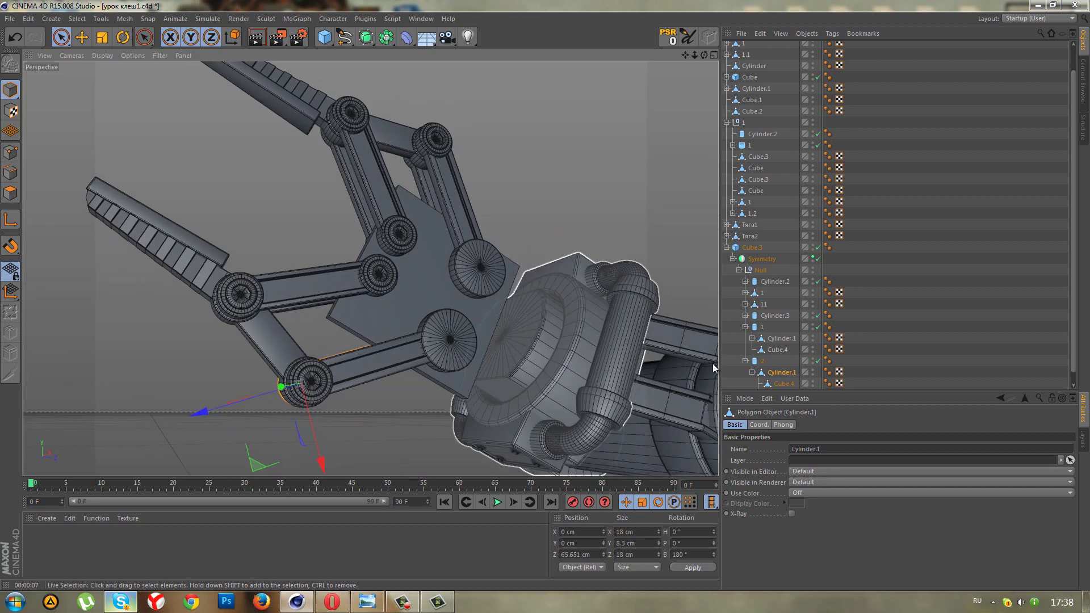
{"action": "left_click", "coordinate": [488, 291]}
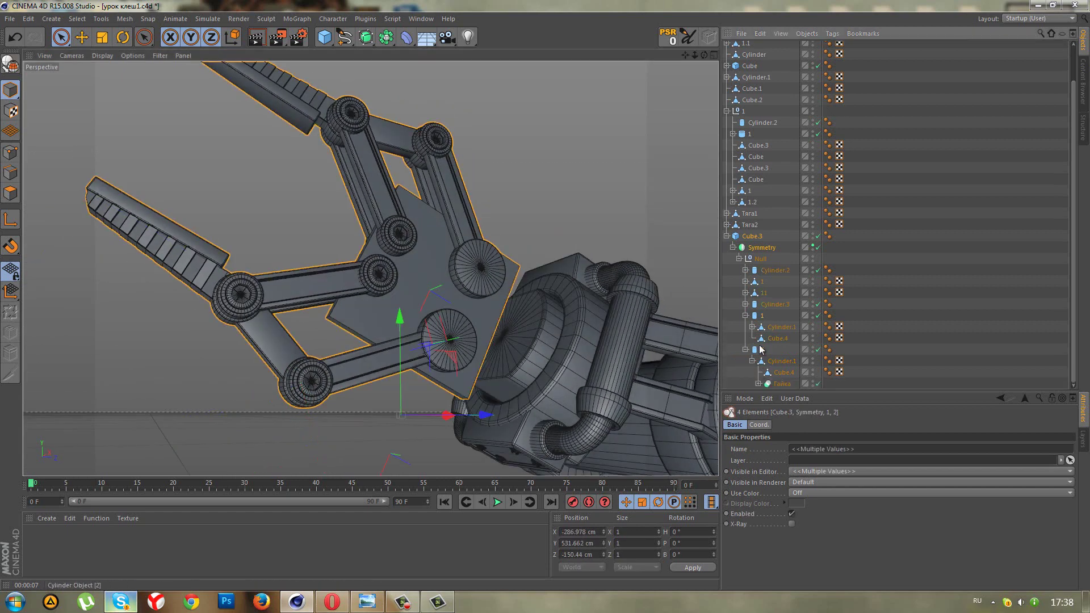
{"action": "left_click", "coordinate": [761, 349]}
{"action": "left_click", "coordinate": [753, 361]}
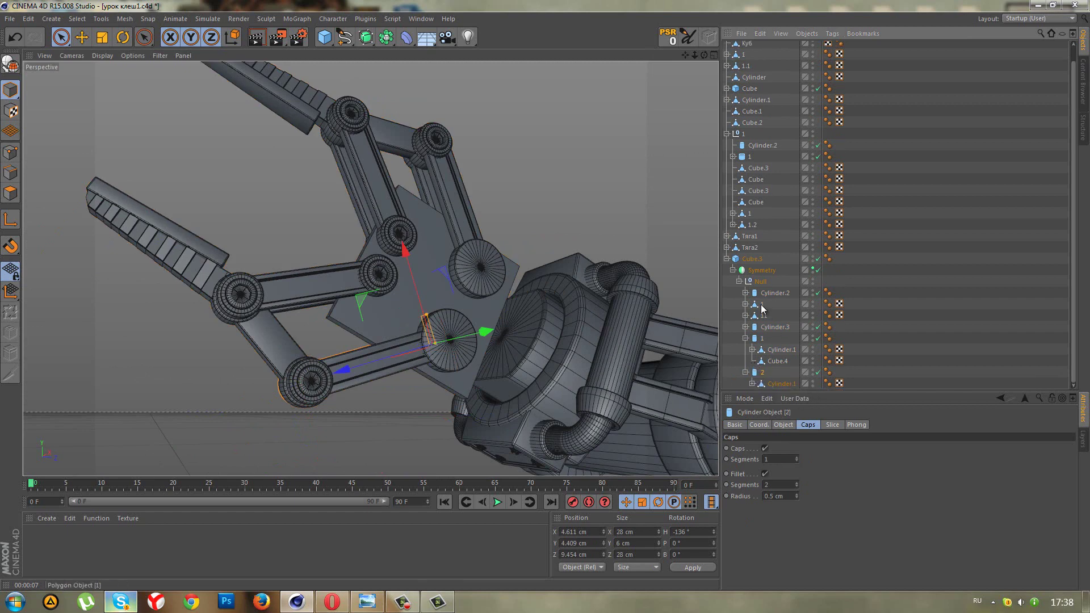
Zoom in on cylinder 2 and convert it to an editable polygon object with C.
{"action": "scroll", "coordinate": [492, 350], "scroll_direction": "up", "scroll_amount": 2}
{"action": "scroll", "coordinate": [436, 349], "scroll_direction": "up", "scroll_amount": 2}
{"action": "scroll", "coordinate": [441, 356], "scroll_direction": "up", "scroll_amount": 3}
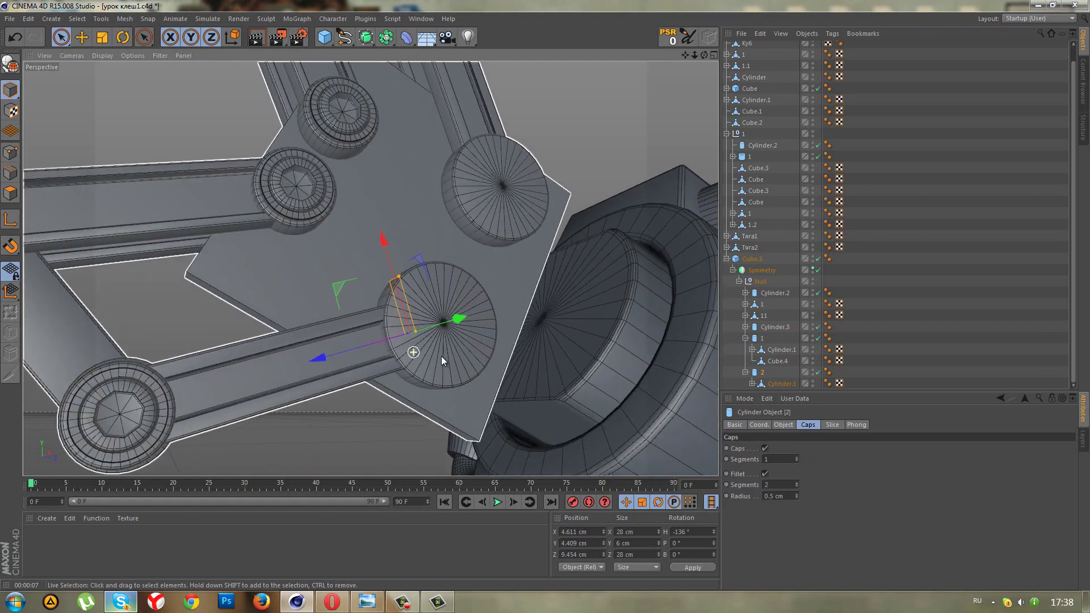
{"action": "scroll", "coordinate": [454, 369], "scroll_direction": "down", "scroll_amount": 2}
{"action": "scroll", "coordinate": [479, 376], "scroll_direction": "down", "scroll_amount": 3}
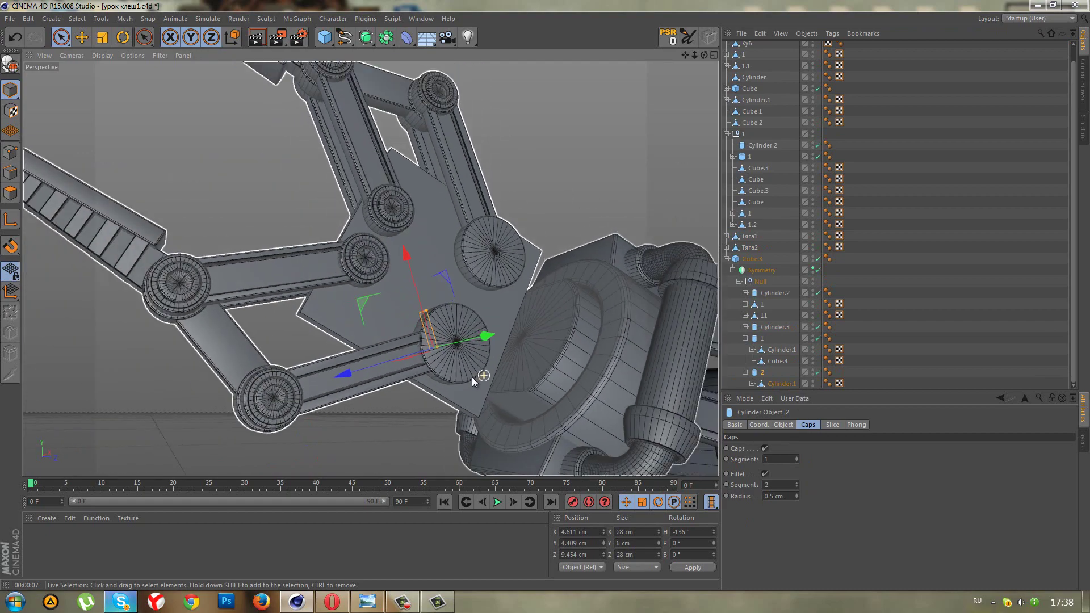
{"action": "mouse_move", "coordinate": [472, 377]}
{"action": "left_mouse_down", "text": "alt"}
{"action": "mouse_move", "coordinate": [627, 356]}
{"action": "mouse_move", "coordinate": [472, 396]}
{"action": "left_mouse_up", "text": "alt"}
{"action": "scroll", "coordinate": [474, 398], "scroll_direction": "up", "scroll_amount": 2}
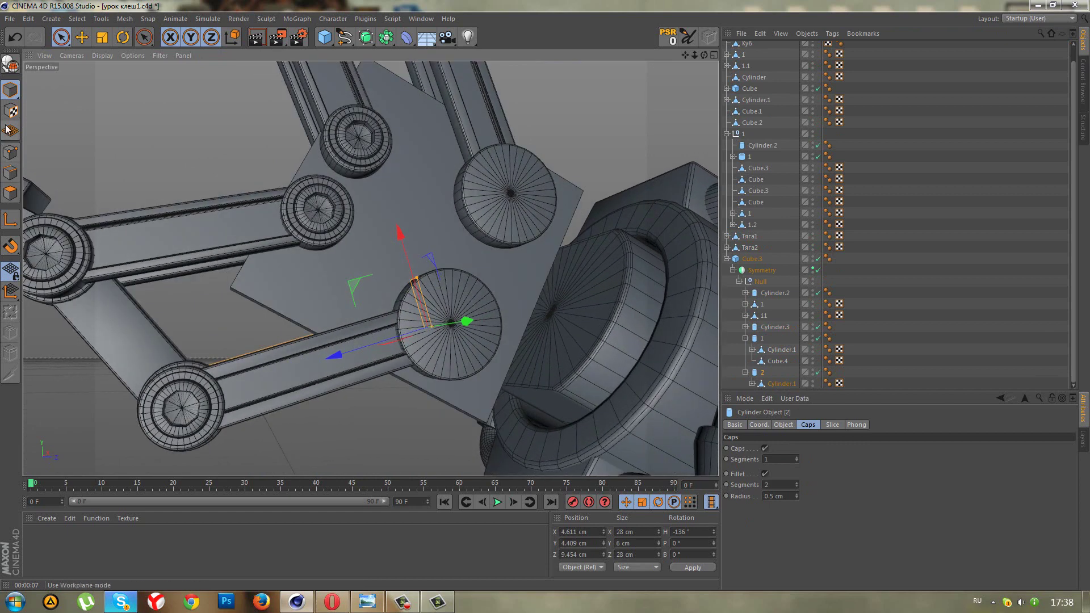
{"action": "key", "text": "c"}
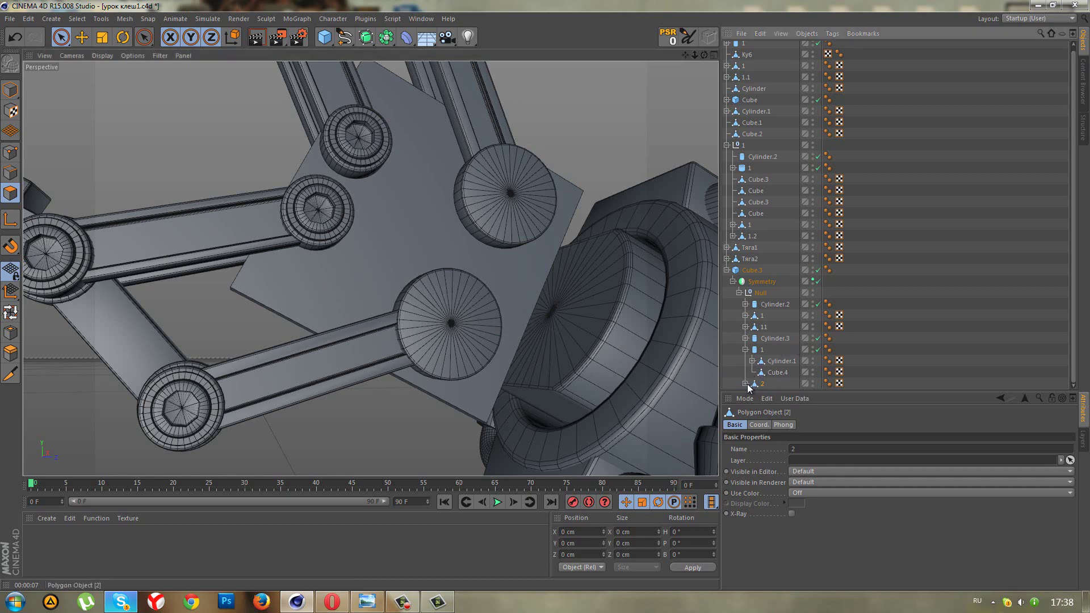
Inspect Cylinder.1's children including bar Cube.4, then select joint cap cylinder 1.
{"action": "scroll", "coordinate": [762, 376], "scroll_direction": "down", "scroll_amount": 1}
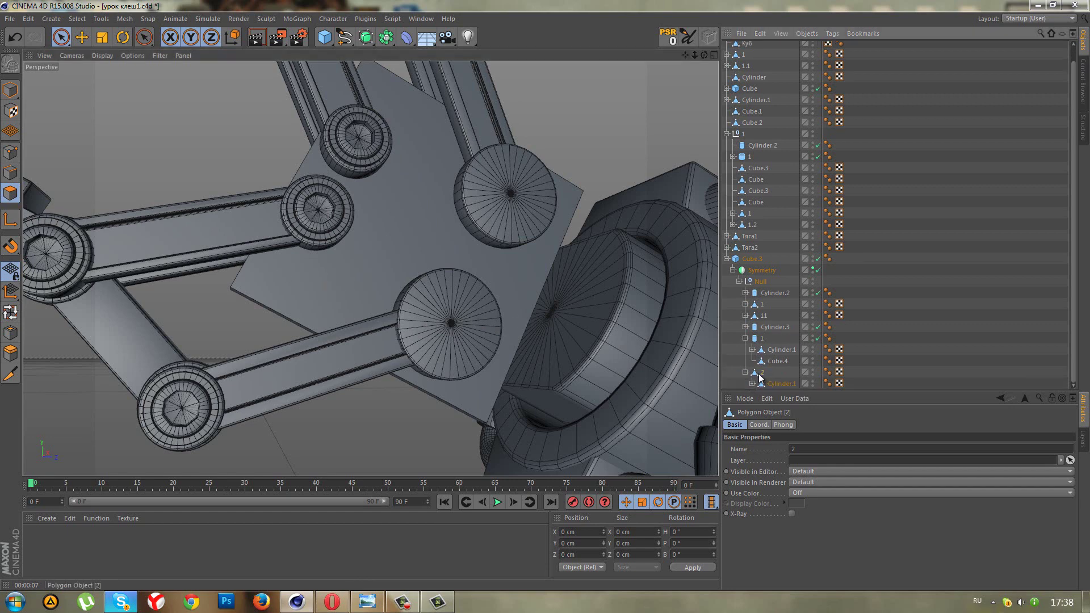
{"action": "mouse_move", "coordinate": [513, 246]}
{"action": "left_mouse_down", "text": "alt"}
{"action": "mouse_move", "coordinate": [462, 231]}
{"action": "mouse_move", "coordinate": [472, 234]}
{"action": "mouse_move", "coordinate": [500, 127]}
{"action": "mouse_move", "coordinate": [646, 166]}
{"action": "mouse_move", "coordinate": [470, 217]}
{"action": "mouse_move", "coordinate": [455, 236]}
{"action": "left_mouse_up", "text": "alt"}
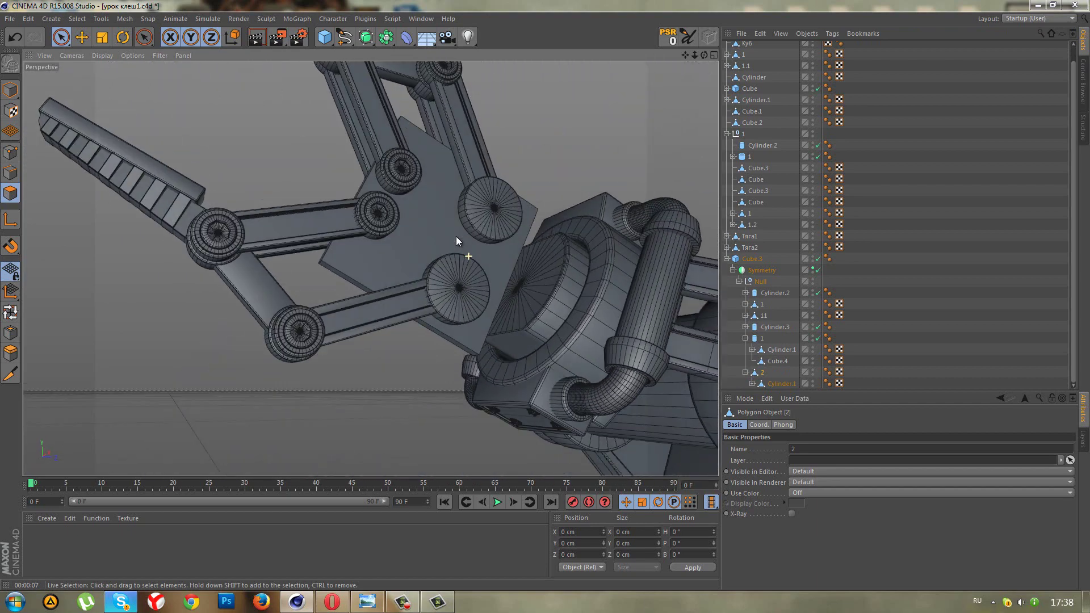
{"action": "left_click", "coordinate": [751, 384]}
{"action": "scroll", "coordinate": [755, 378], "scroll_direction": "down", "scroll_amount": 1}
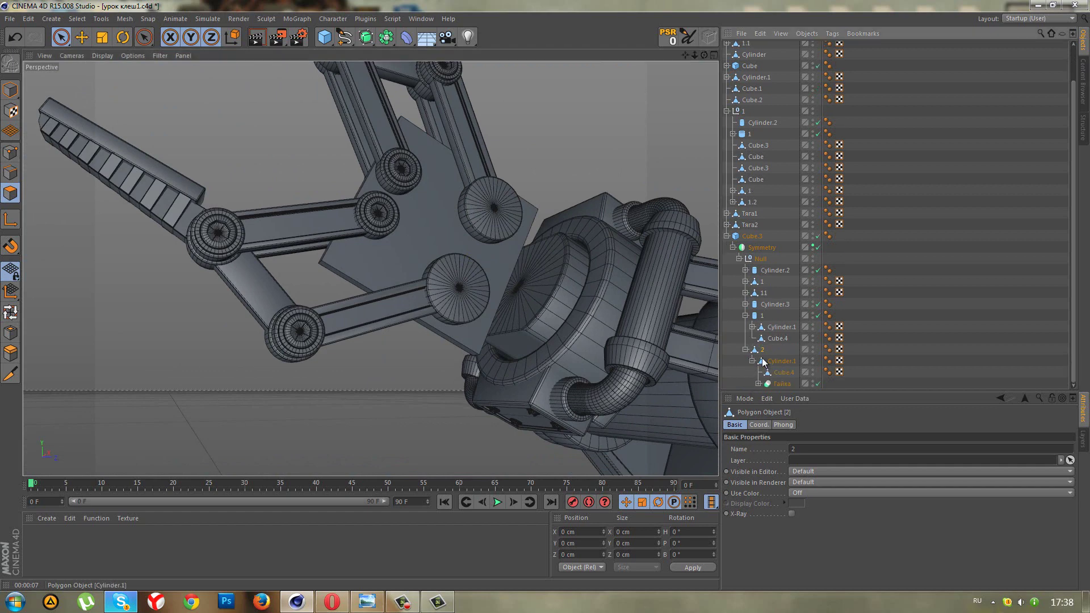
{"action": "left_click", "coordinate": [770, 365], "text": "ctrl"}
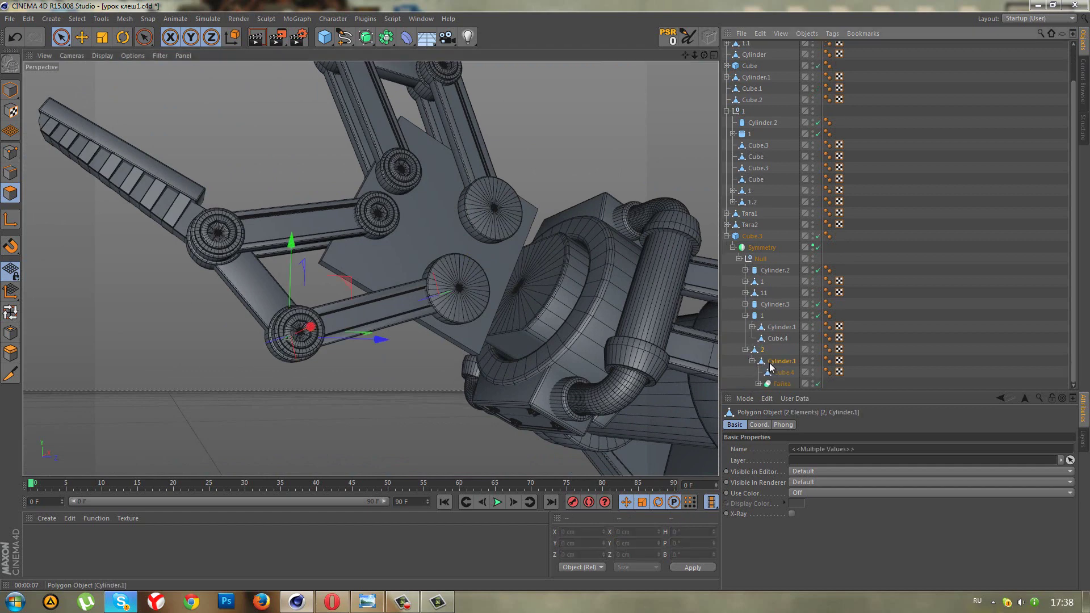
{"action": "left_click", "coordinate": [772, 370], "text": "ctrl"}
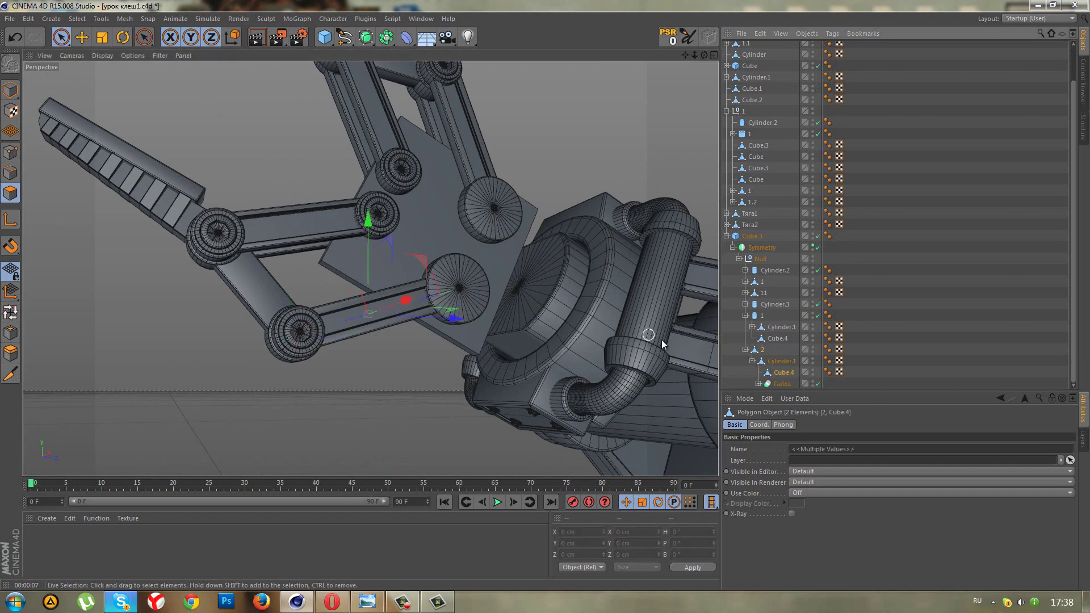
{"action": "left_click", "coordinate": [784, 374]}
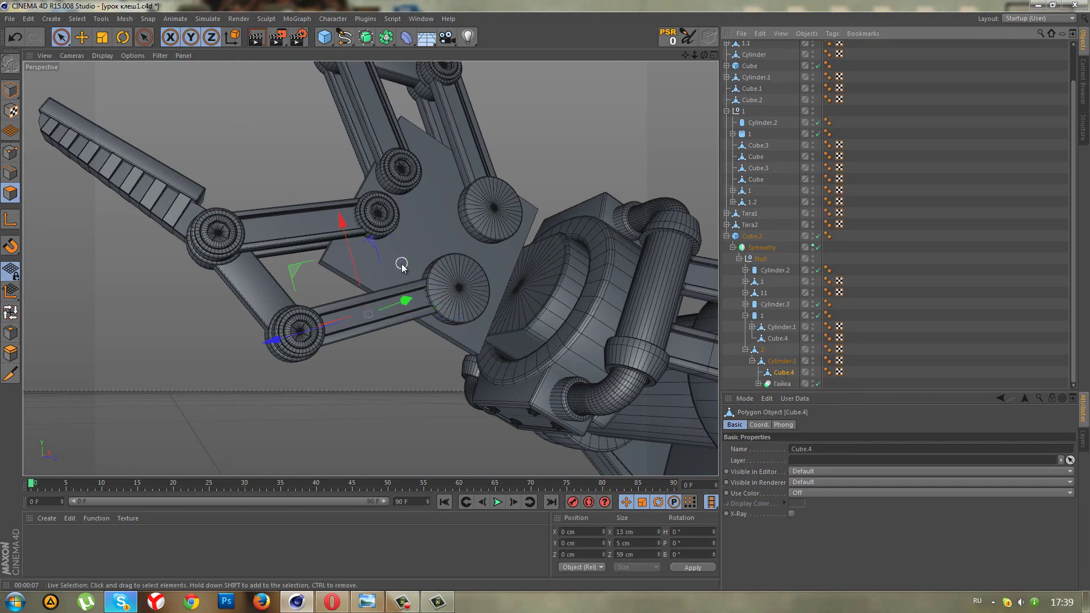
{"action": "mouse_move", "coordinate": [402, 266]}
{"action": "left_mouse_down", "text": "alt"}
{"action": "mouse_move", "coordinate": [638, 291]}
{"action": "mouse_move", "coordinate": [659, 306]}
{"action": "left_mouse_up", "text": "alt"}
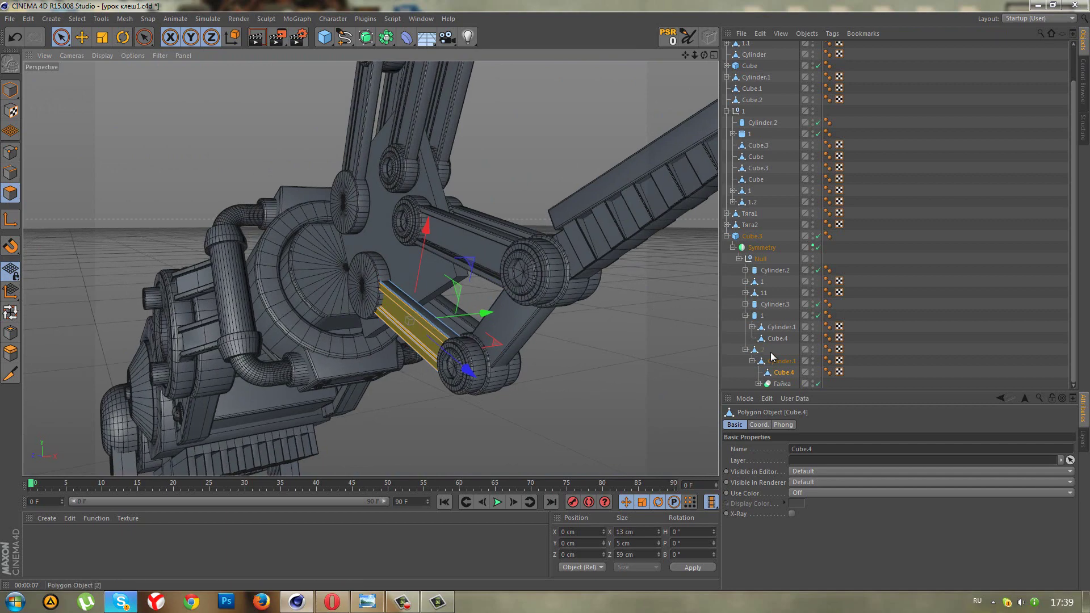
{"action": "left_click", "coordinate": [755, 350]}
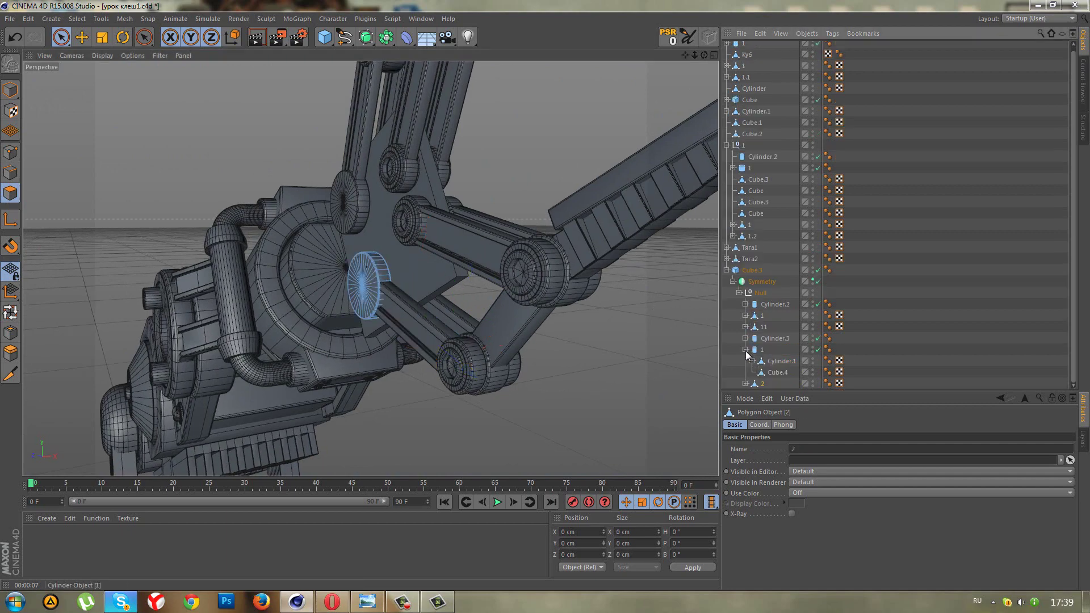
{"action": "left_click", "coordinate": [758, 350]}
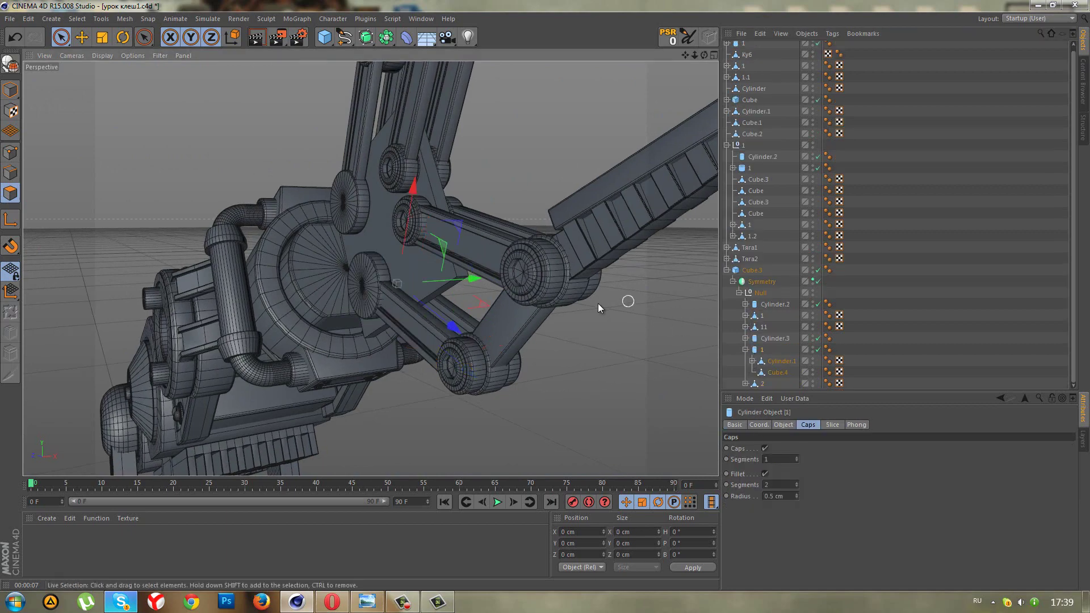
{"action": "left_click_drag", "start_coordinate": [598, 304], "coordinate": [368, 303], "text": "alt"}
Make cylinder 1 editable, enable Only Select Visible Elements, and paint-select the disc's front faces.
{"action": "left_click", "coordinate": [11, 64]}
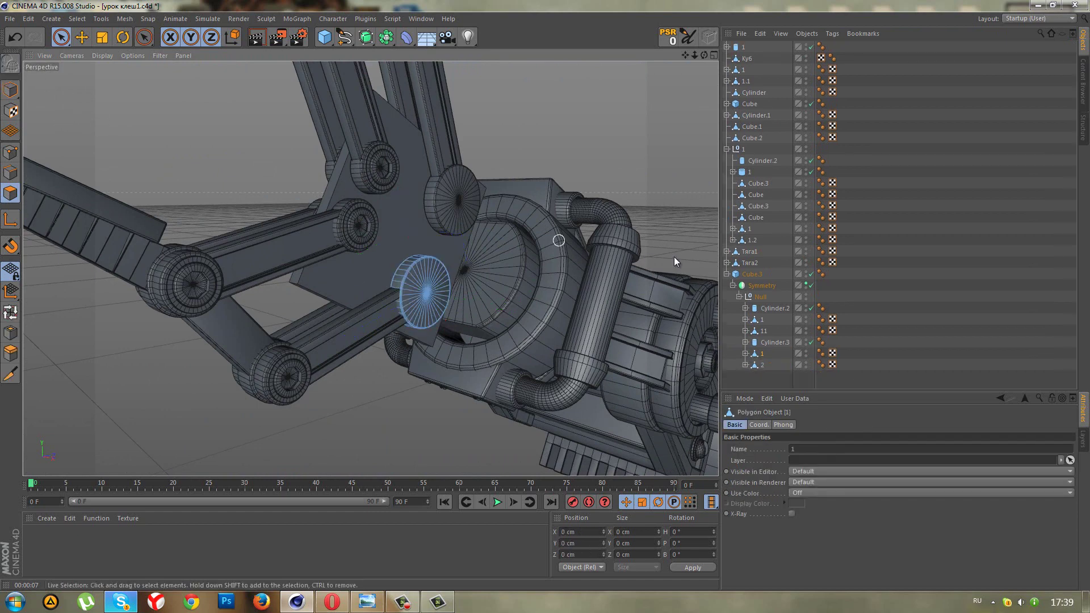
{"action": "left_click", "coordinate": [762, 366], "text": "ctrl"}
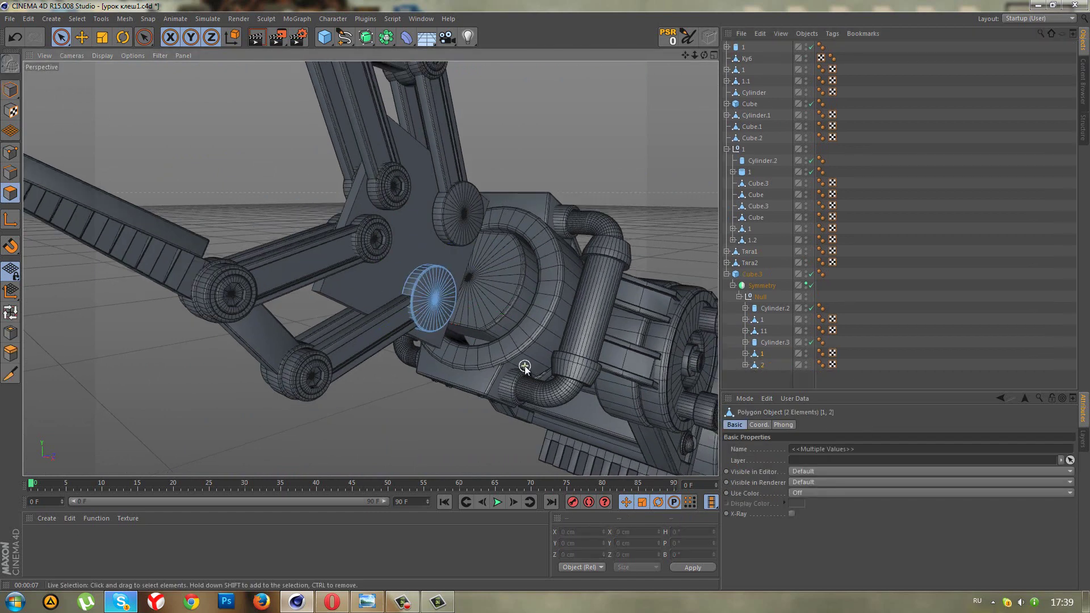
{"action": "mouse_move", "coordinate": [525, 365]}
{"action": "left_mouse_down", "text": "alt"}
{"action": "mouse_move", "coordinate": [440, 313]}
{"action": "mouse_move", "coordinate": [517, 325]}
{"action": "left_mouse_up", "text": "alt"}
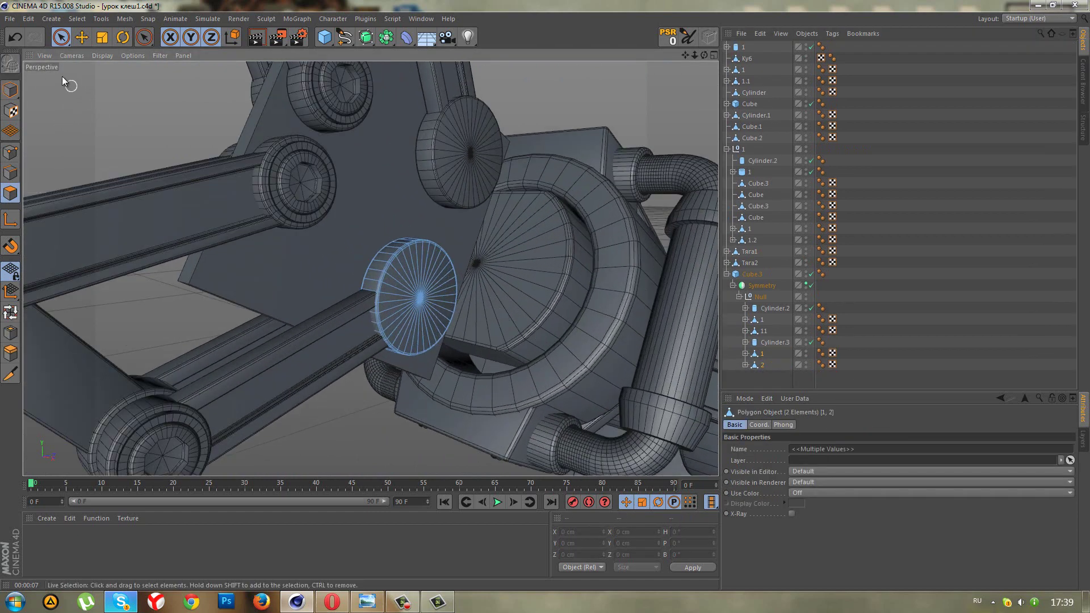
{"action": "left_click", "coordinate": [61, 37]}
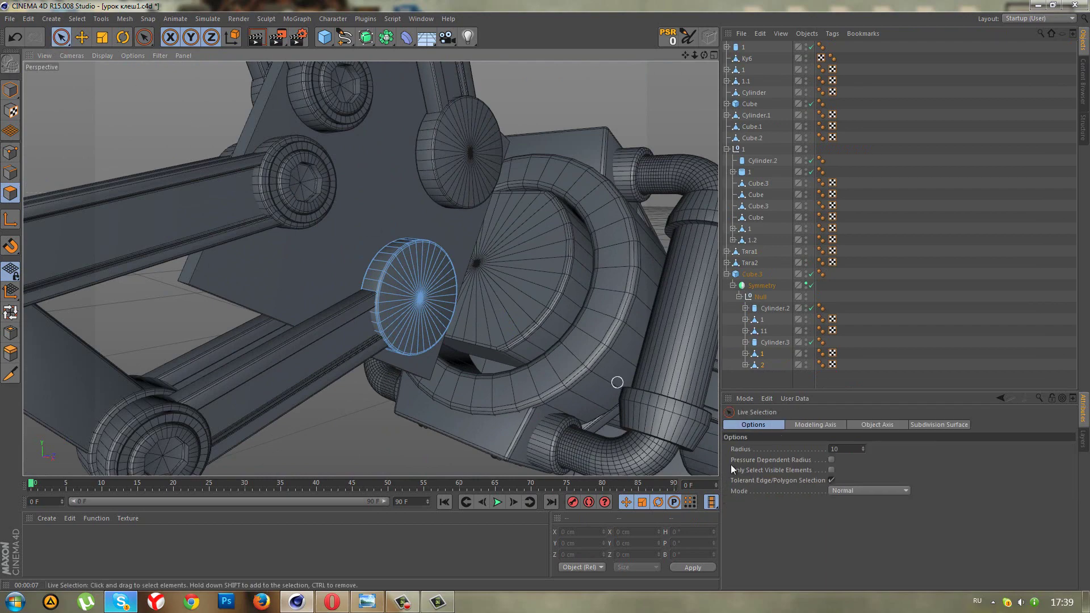
{"action": "left_click", "coordinate": [831, 470]}
{"action": "mouse_move", "coordinate": [527, 353]}
{"action": "left_mouse_down", "text": "alt"}
{"action": "mouse_move", "coordinate": [379, 302]}
{"action": "mouse_move", "coordinate": [378, 280]}
{"action": "mouse_move", "coordinate": [370, 291]}
{"action": "mouse_move", "coordinate": [466, 255]}
{"action": "mouse_move", "coordinate": [189, 298]}
{"action": "mouse_move", "coordinate": [185, 333]}
{"action": "mouse_move", "coordinate": [212, 301]}
{"action": "left_mouse_up", "text": "alt"}
Undo the selection and conversion back to the plain cylinder joint cap.
{"action": "key", "text": "ctrl+z"}
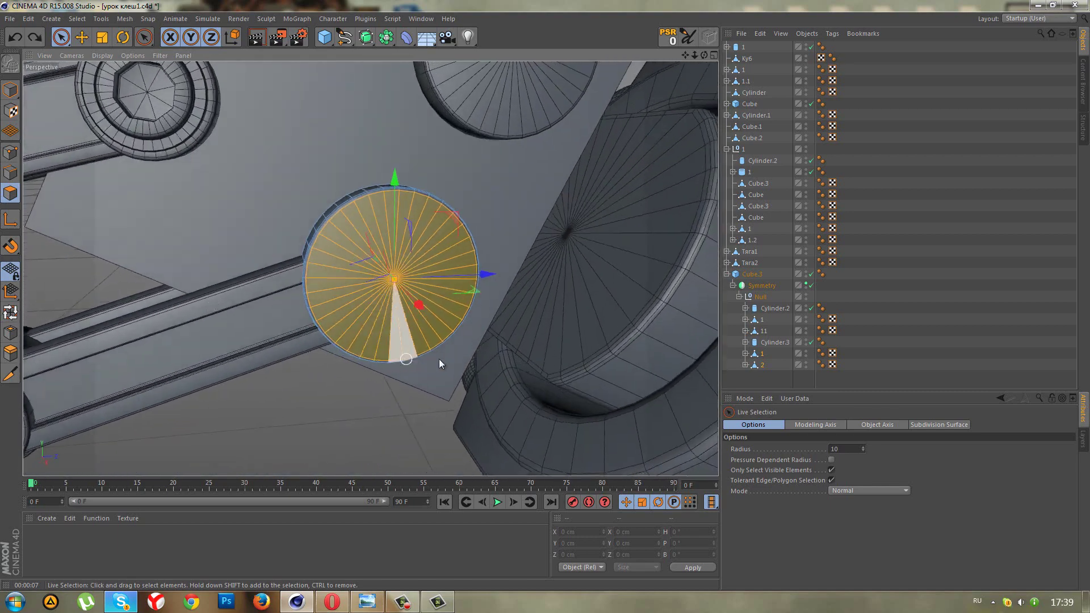
{"action": "key", "text": "ctrl+z"}
{"action": "key", "text": "ctrl+z"}
{"action": "left_click", "coordinate": [747, 369]}
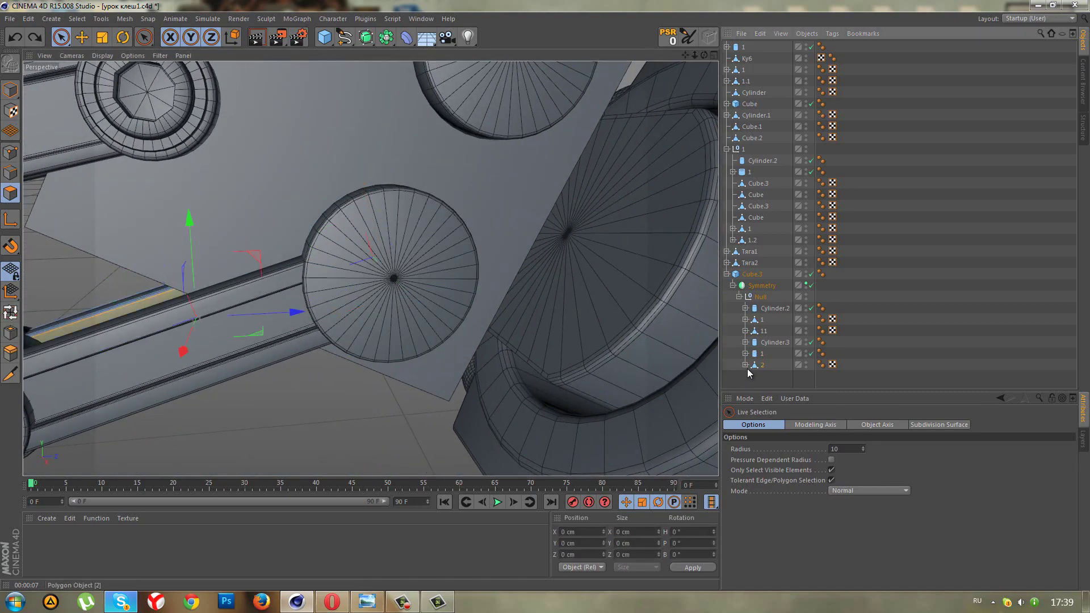
{"action": "key", "text": "ctrl+z"}
{"action": "key", "text": "ctrl+z"}
{"action": "key", "text": "ctrl+z"}
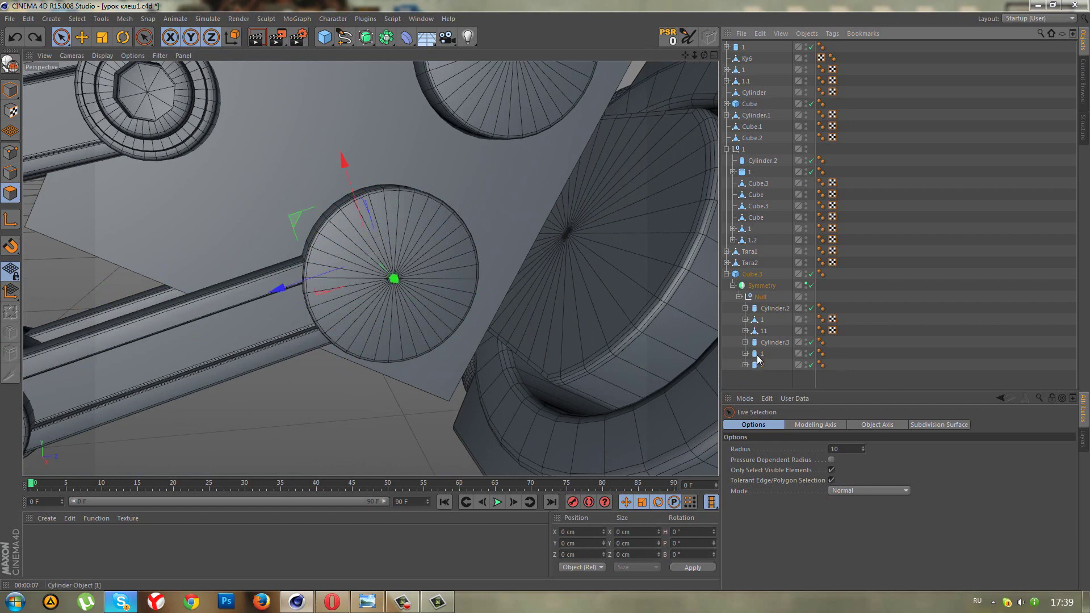
Turn off the cap fillets on both joint cylinders and make them editable.
{"action": "left_click", "coordinate": [760, 365], "text": "ctrl"}
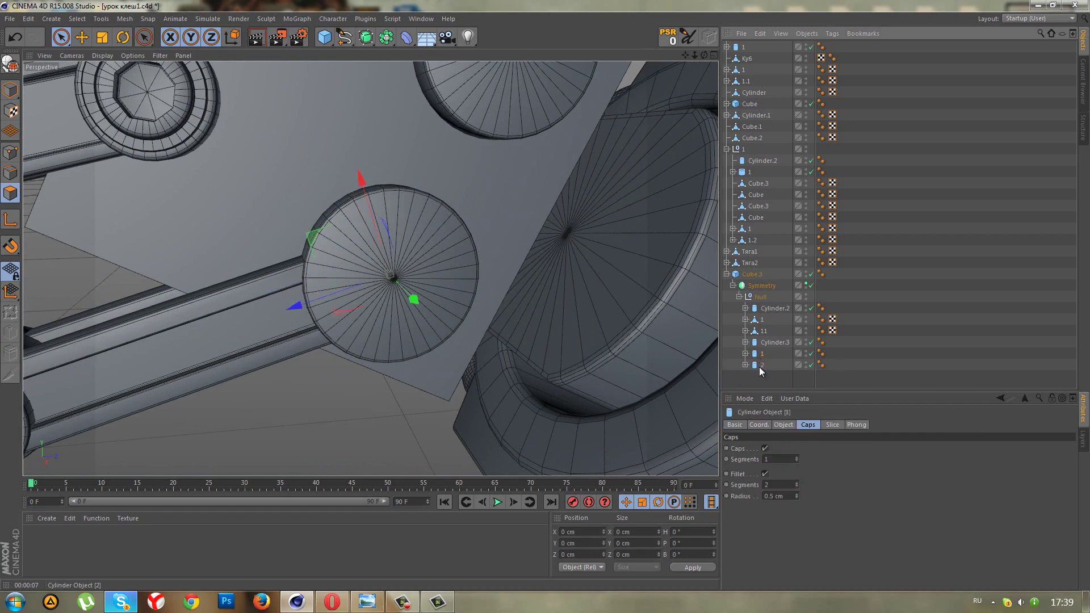
{"action": "left_click", "coordinate": [763, 474]}
{"action": "left_click", "coordinate": [10, 64]}
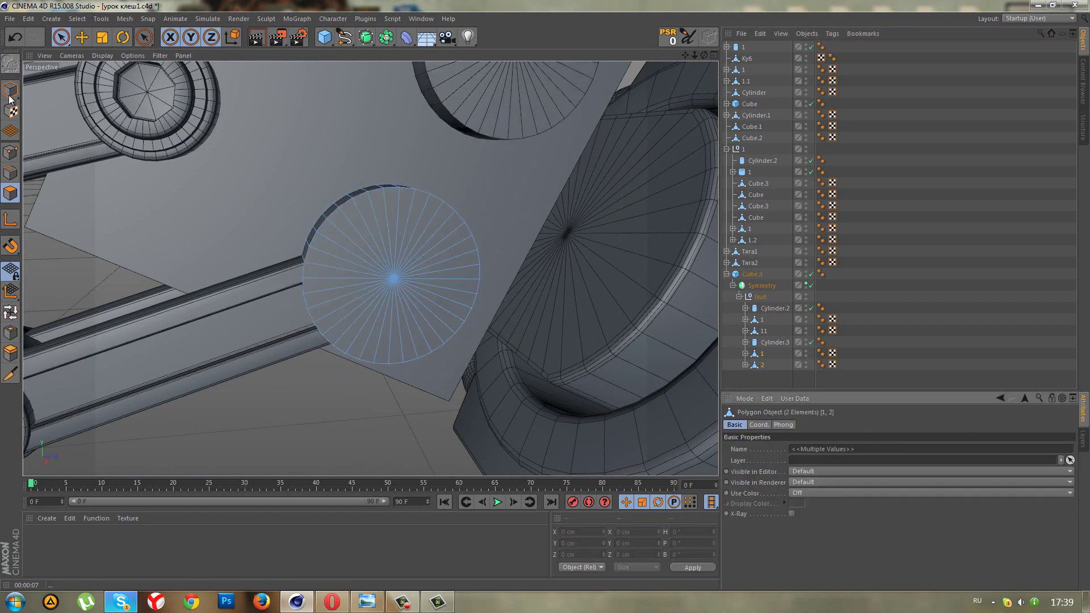
Select the disc's front polygons and extrude them outward by 4.48 cm.
{"action": "mouse_move", "coordinate": [416, 276]}
{"action": "left_mouse_down"}
{"action": "mouse_move", "coordinate": [387, 302]}
{"action": "mouse_move", "coordinate": [390, 264]}
{"action": "mouse_move", "coordinate": [439, 251]}
{"action": "mouse_move", "coordinate": [608, 220]}
{"action": "mouse_move", "coordinate": [665, 231]}
{"action": "mouse_move", "coordinate": [379, 295]}
{"action": "left_mouse_up"}
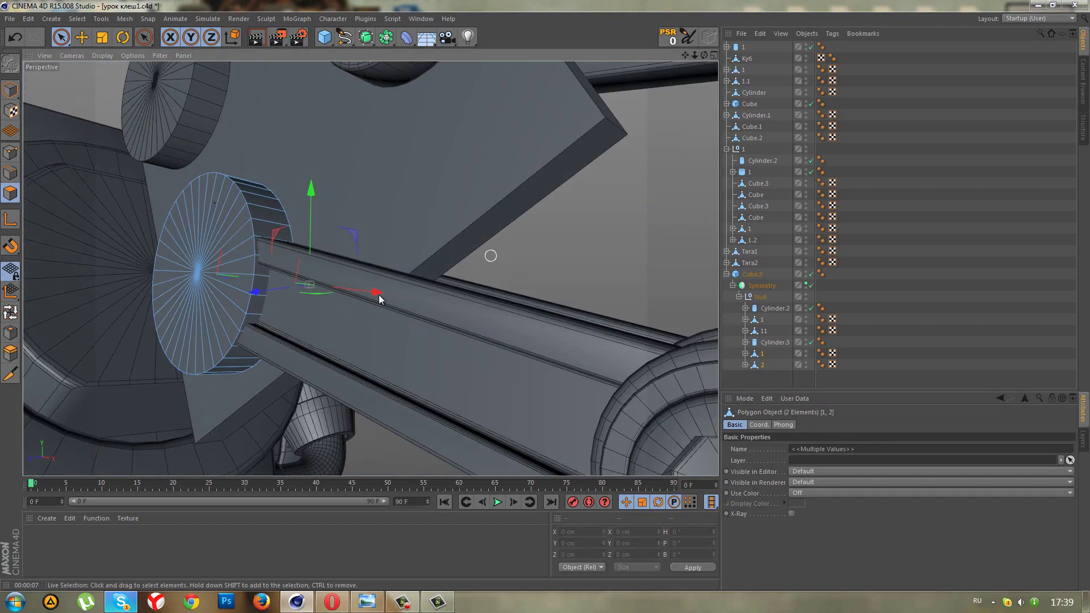
{"action": "mouse_move", "coordinate": [181, 284]}
{"action": "left_mouse_down"}
{"action": "mouse_move", "coordinate": [196, 312]}
{"action": "mouse_move", "coordinate": [189, 271]}
{"action": "left_mouse_up"}
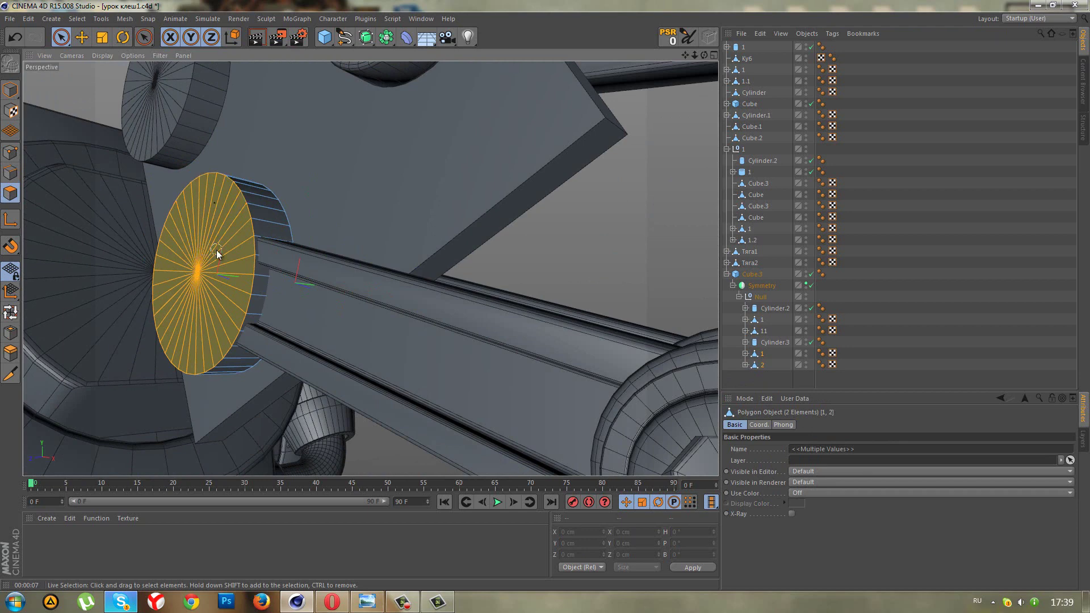
{"action": "right_click", "coordinate": [256, 262]}
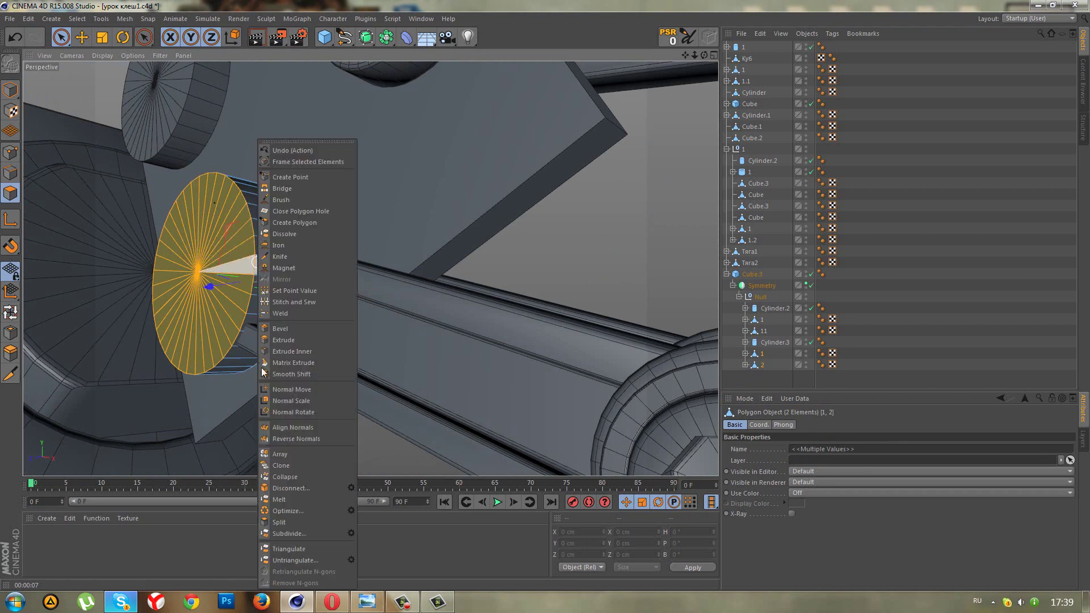
{"action": "left_click", "coordinate": [283, 340]}
{"action": "mouse_move", "coordinate": [281, 357]}
{"action": "left_mouse_down"}
{"action": "mouse_move", "coordinate": [593, 288]}
{"action": "mouse_move", "coordinate": [545, 295]}
{"action": "left_mouse_up"}
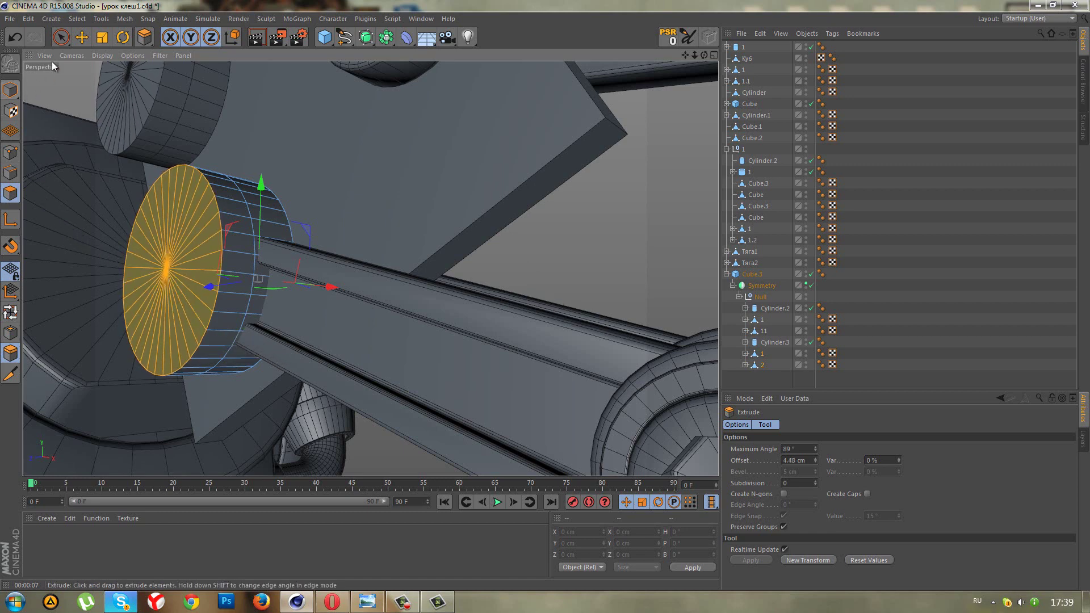
{"action": "mouse_move", "coordinate": [61, 37]}
{"action": "left_mouse_down"}
{"action": "mouse_move", "coordinate": [99, 66]}
{"action": "mouse_move", "coordinate": [102, 93]}
{"action": "left_mouse_up"}
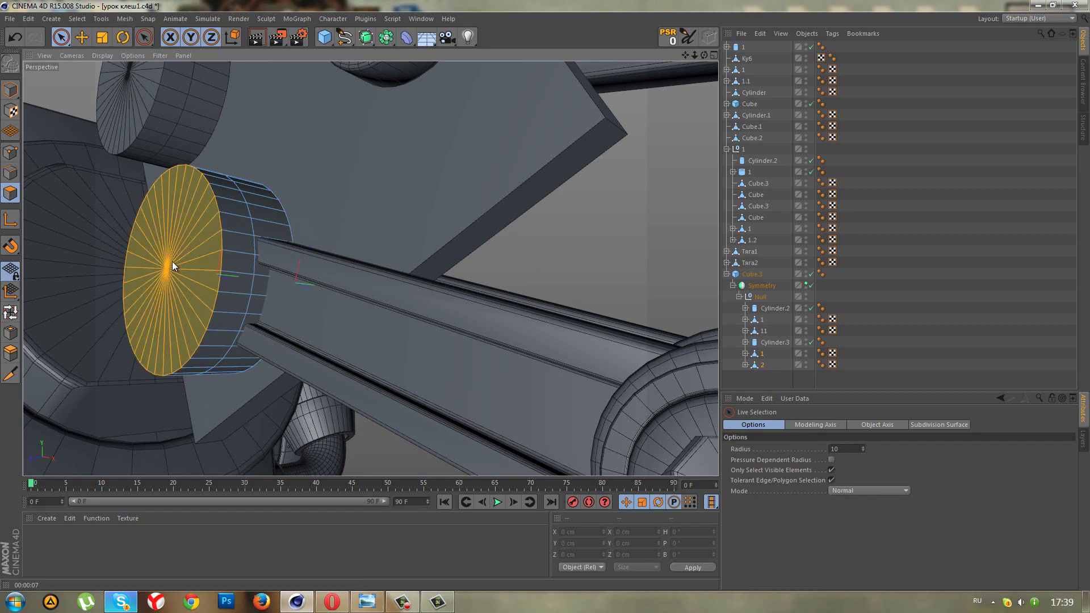
Scale the disc's front face to about 79% and reselect its front polygons.
{"action": "left_click", "coordinate": [102, 37]}
{"action": "mouse_move", "coordinate": [107, 63]}
{"action": "left_mouse_down"}
{"action": "mouse_move", "coordinate": [28, 159]}
{"action": "mouse_move", "coordinate": [545, 300]}
{"action": "left_mouse_up"}
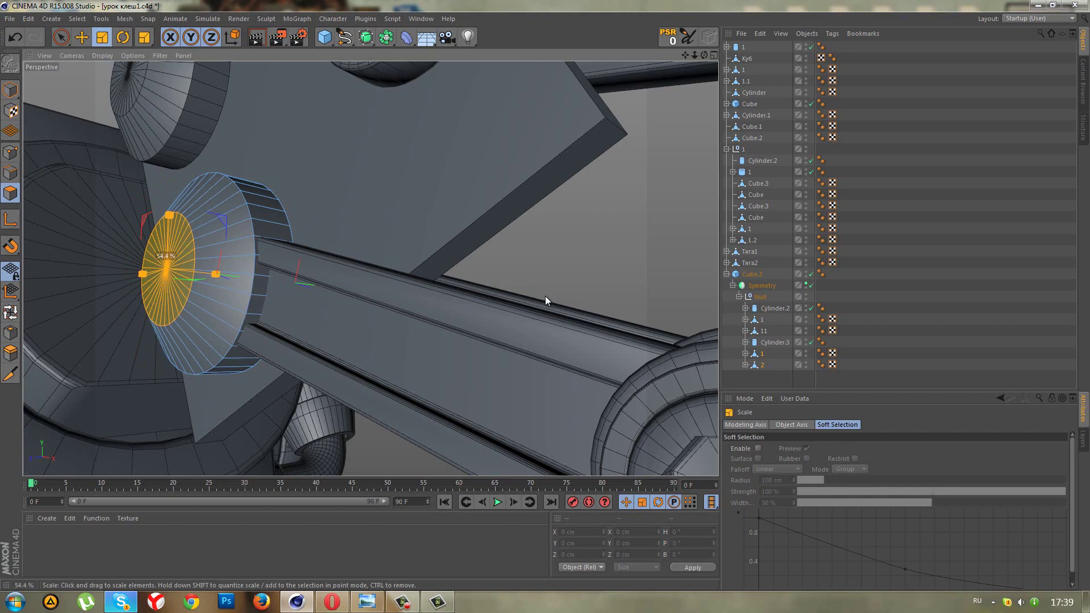
{"action": "mouse_move", "coordinate": [163, 87]}
{"action": "left_mouse_down", "text": "alt"}
{"action": "mouse_move", "coordinate": [150, 148]}
{"action": "mouse_move", "coordinate": [256, 98]}
{"action": "mouse_move", "coordinate": [267, 63]}
{"action": "mouse_move", "coordinate": [246, 109]}
{"action": "mouse_move", "coordinate": [221, 125]}
{"action": "mouse_move", "coordinate": [178, 124]}
{"action": "mouse_move", "coordinate": [138, 101]}
{"action": "mouse_move", "coordinate": [545, 300]}
{"action": "mouse_move", "coordinate": [528, 292]}
{"action": "left_mouse_up", "text": "alt"}
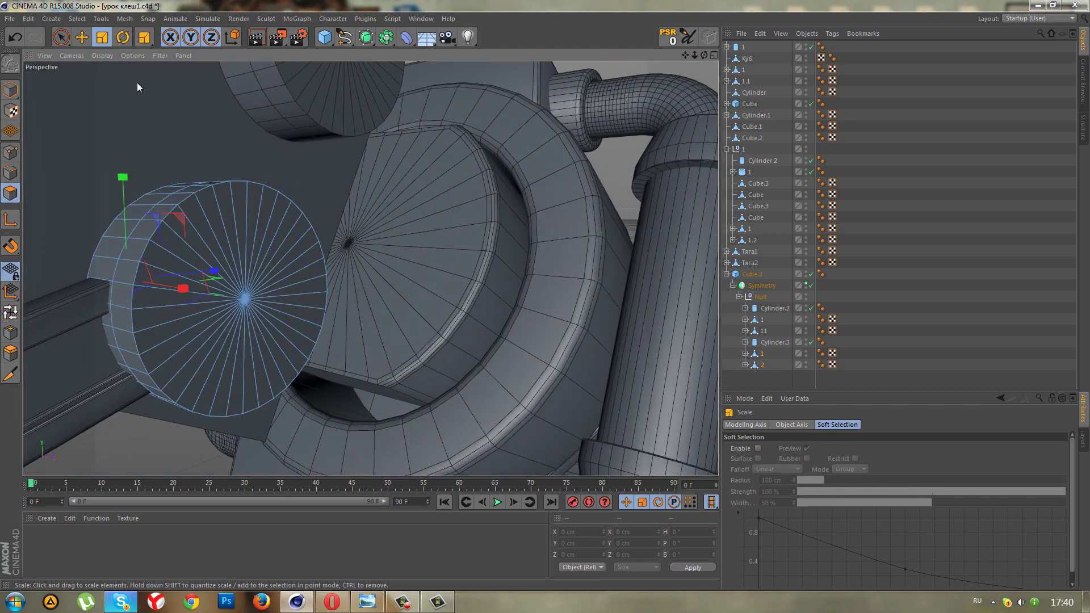
{"action": "left_click", "coordinate": [61, 37]}
{"action": "left_click", "coordinate": [251, 316]}
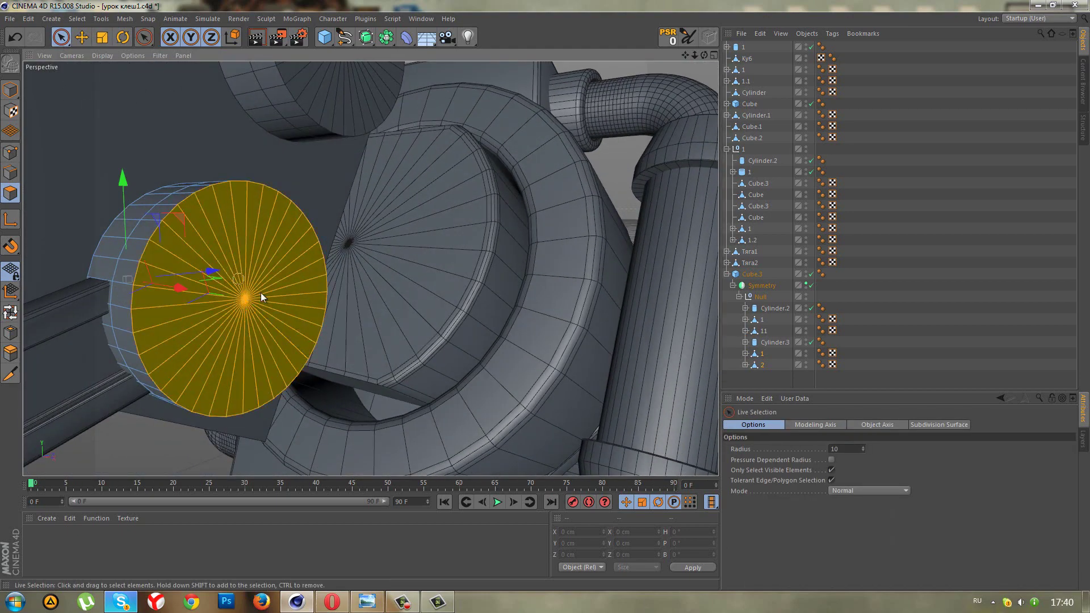
Scale the front face down to about half size in the maximised Right view.
{"action": "left_click", "coordinate": [108, 40]}
{"action": "middle_click", "coordinate": [146, 151]}
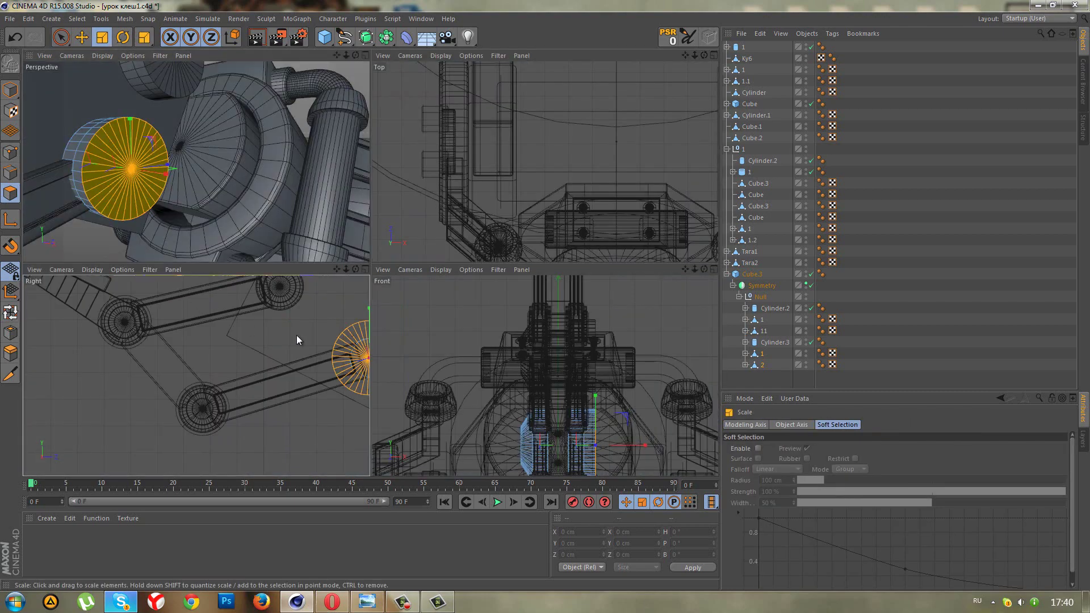
{"action": "middle_click", "coordinate": [297, 335]}
{"action": "middle_click_drag", "start_coordinate": [440, 317], "coordinate": [279, 292], "text": "alt"}
{"action": "scroll", "coordinate": [410, 203], "scroll_direction": "up", "scroll_amount": 3}
{"action": "left_click_drag", "start_coordinate": [410, 203], "coordinate": [336, 195]}
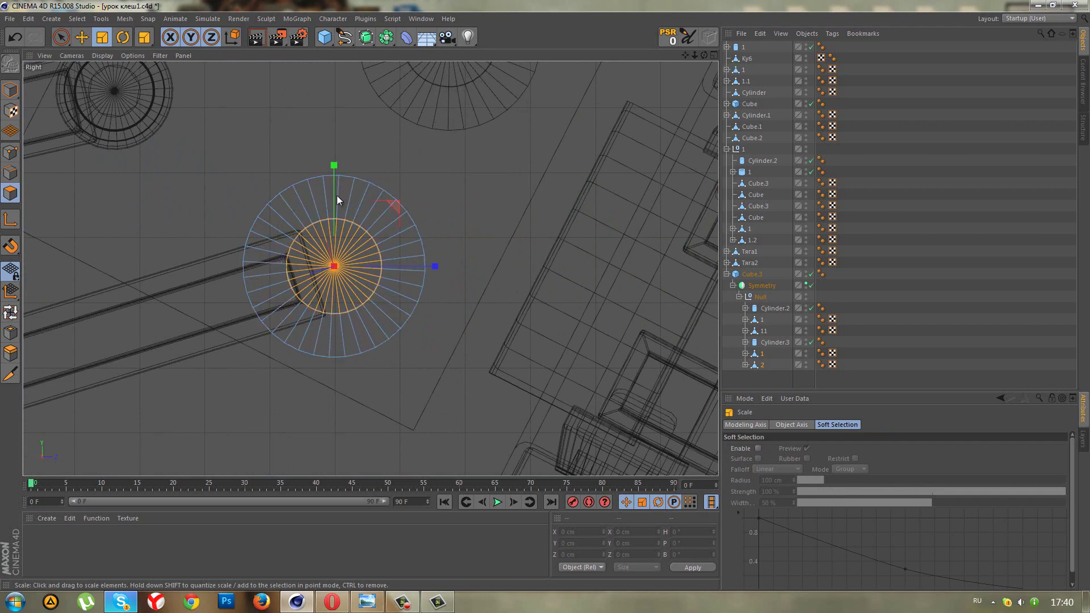
{"action": "scroll", "coordinate": [226, 186], "scroll_direction": "down", "scroll_amount": 1}
Back in Perspective, clear the selection and select the other joint's cylinder cap.
{"action": "middle_click", "coordinate": [209, 180]}
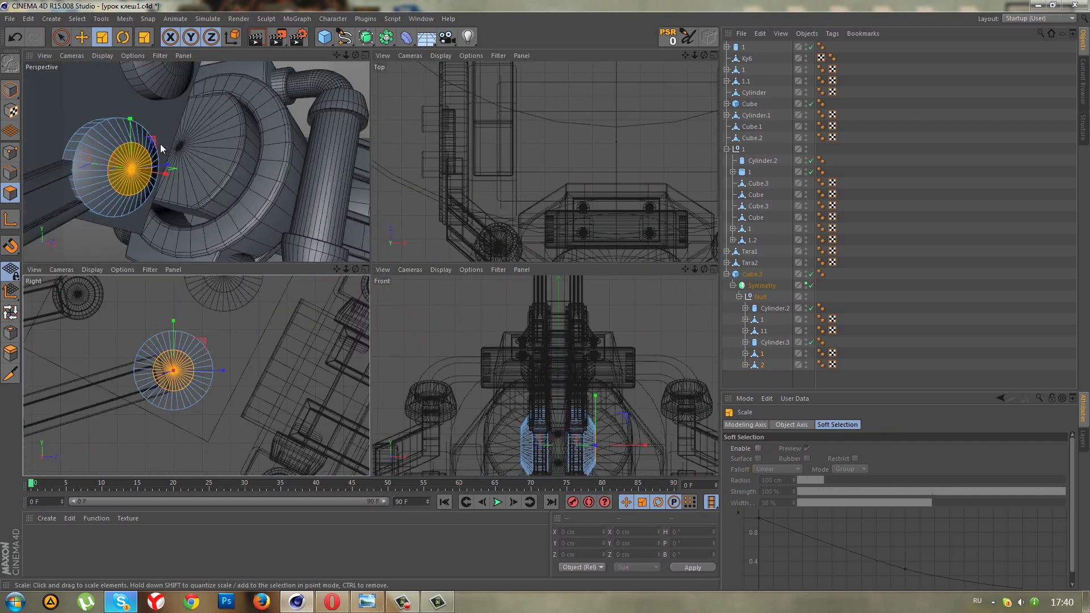
{"action": "middle_click", "coordinate": [159, 146]}
{"action": "left_click", "coordinate": [934, 282]}
{"action": "mouse_move", "coordinate": [455, 220]}
{"action": "left_mouse_down", "text": "alt"}
{"action": "mouse_move", "coordinate": [345, 146]}
{"action": "mouse_move", "coordinate": [319, 69]}
{"action": "mouse_move", "coordinate": [363, 179]}
{"action": "mouse_move", "coordinate": [337, 209]}
{"action": "left_mouse_up", "text": "alt"}
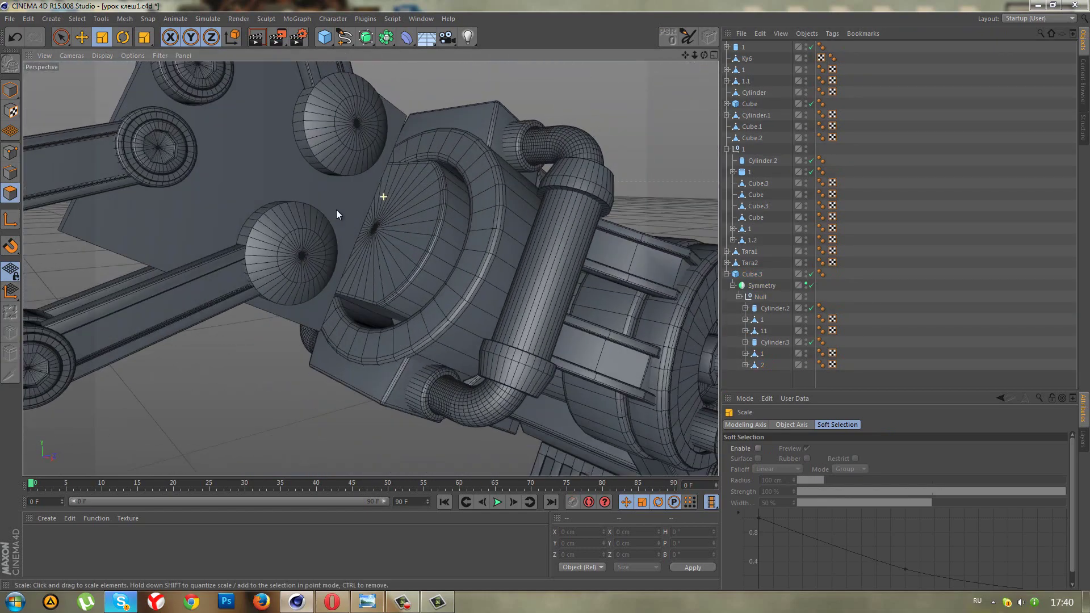
{"action": "left_click", "coordinate": [329, 225]}
{"action": "scroll", "coordinate": [318, 244], "scroll_direction": "up", "scroll_amount": 2}
{"action": "scroll", "coordinate": [298, 270], "scroll_direction": "up", "scroll_amount": 2}
{"action": "mouse_move", "coordinate": [299, 271]}
{"action": "left_mouse_down", "text": "alt"}
{"action": "mouse_move", "coordinate": [509, 226]}
{"action": "mouse_move", "coordinate": [601, 229]}
{"action": "left_mouse_up", "text": "alt"}
{"action": "key", "text": "space"}
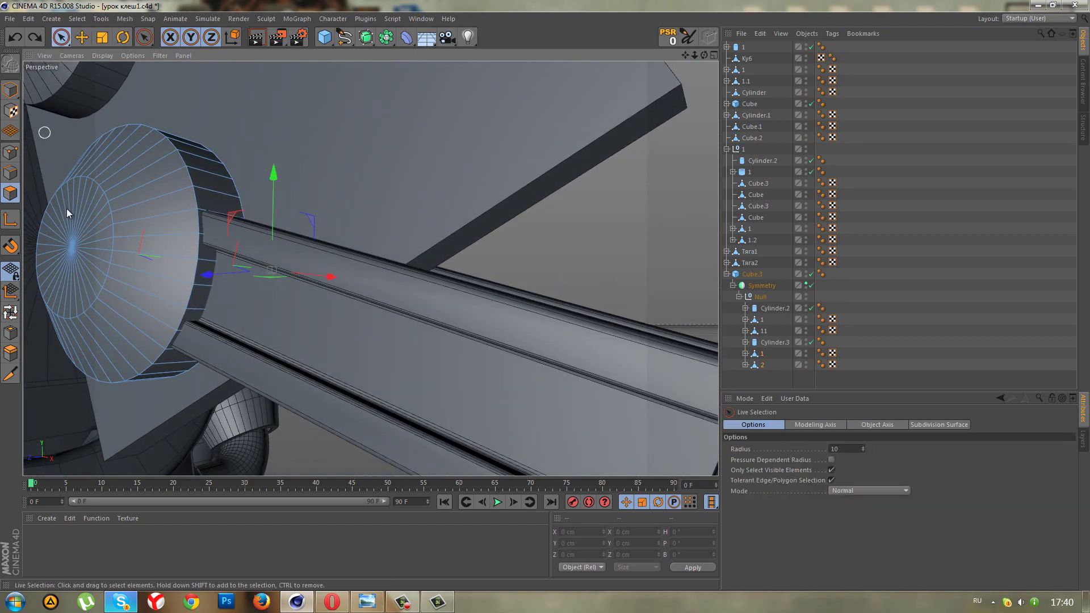
Select the cap face and inset it by about 1.44 cm with Extrude Inner.
{"action": "left_click", "coordinate": [71, 246]}
{"action": "left_click_drag", "start_coordinate": [71, 245], "coordinate": [212, 255], "text": "alt"}
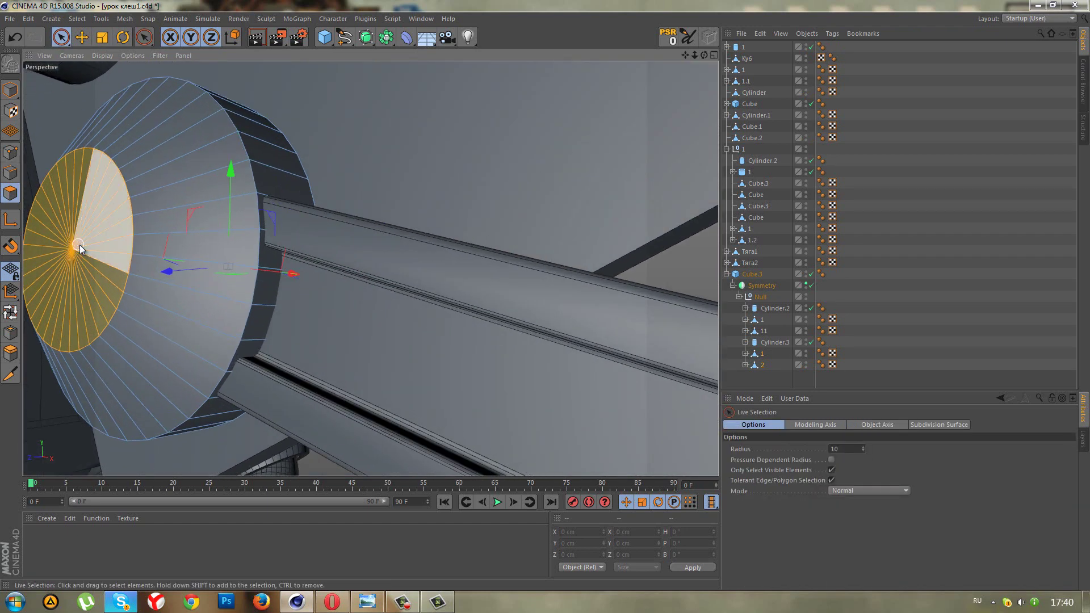
{"action": "scroll", "coordinate": [254, 259], "scroll_direction": "up", "scroll_amount": 2}
{"action": "right_click", "coordinate": [254, 258]}
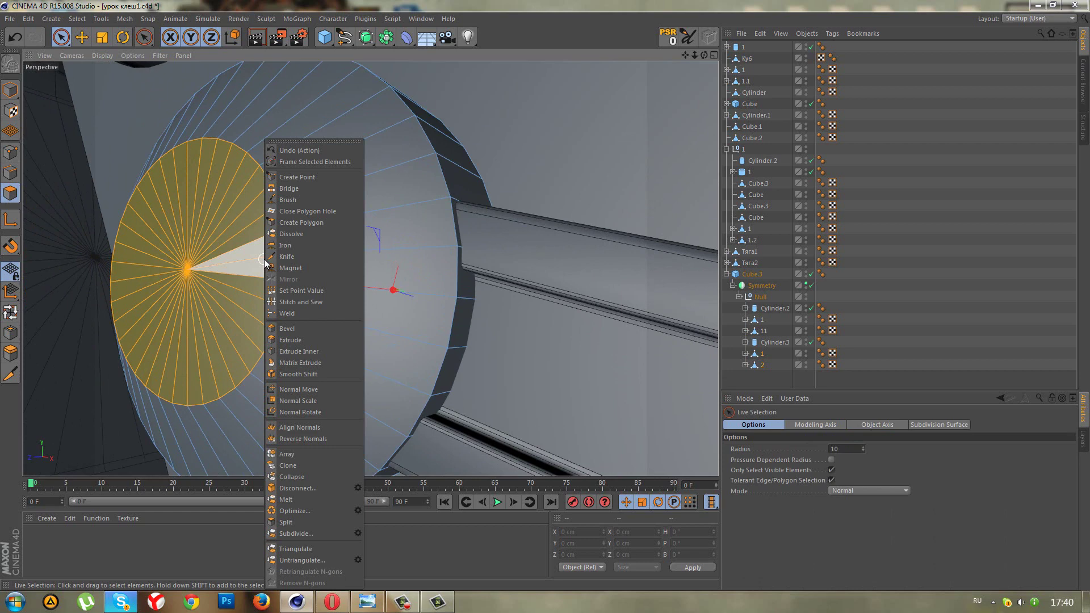
{"action": "left_click", "coordinate": [313, 350]}
{"action": "left_click_drag", "start_coordinate": [544, 295], "coordinate": [546, 296]}
Extrude the inset face inward to -1.82 cm, forming a recessed hole.
{"action": "right_click", "coordinate": [311, 349]}
{"action": "left_click", "coordinate": [336, 340]}
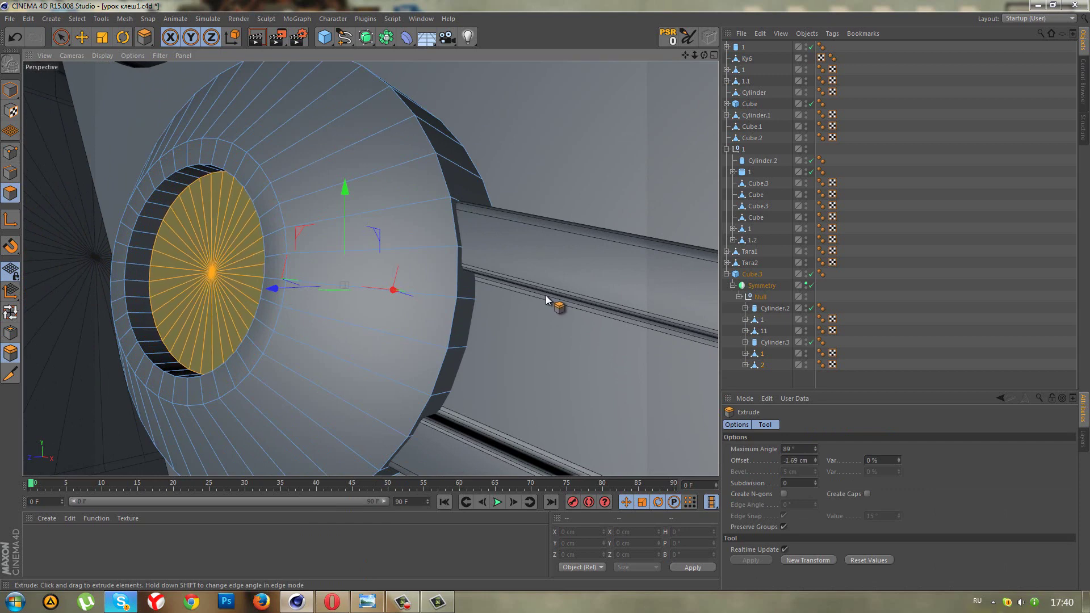
{"action": "left_click_drag", "start_coordinate": [547, 295], "coordinate": [546, 297]}
{"action": "left_click_drag", "start_coordinate": [349, 336], "coordinate": [378, 360], "text": "alt"}
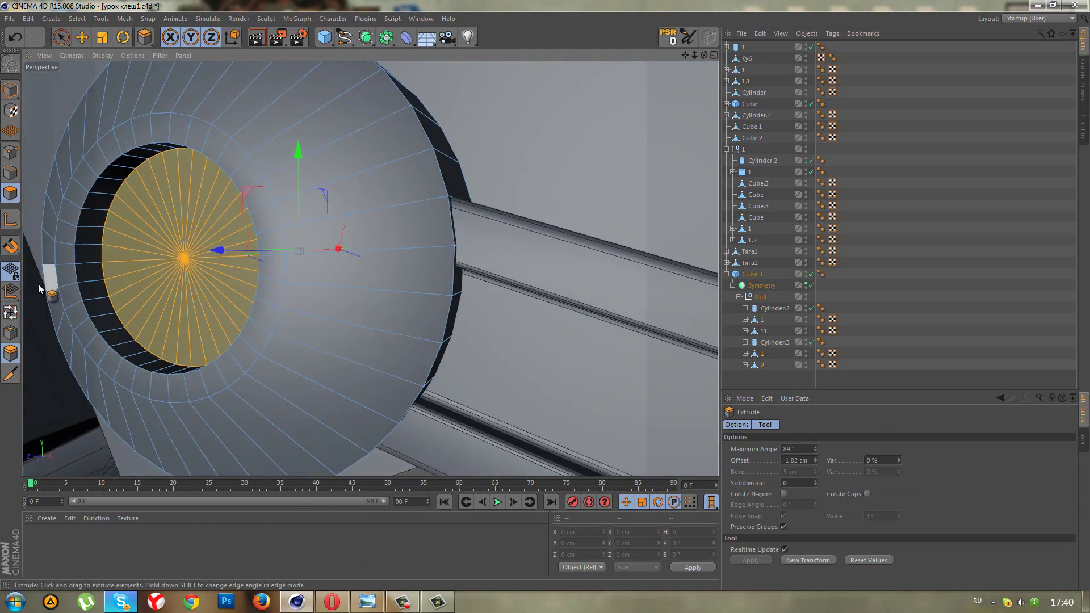
In edge mode, loop-select the hole's rim and inner ring edges.
{"action": "key", "text": "u"}
{"action": "key", "text": "l"}
{"action": "left_click", "coordinate": [17, 179]}
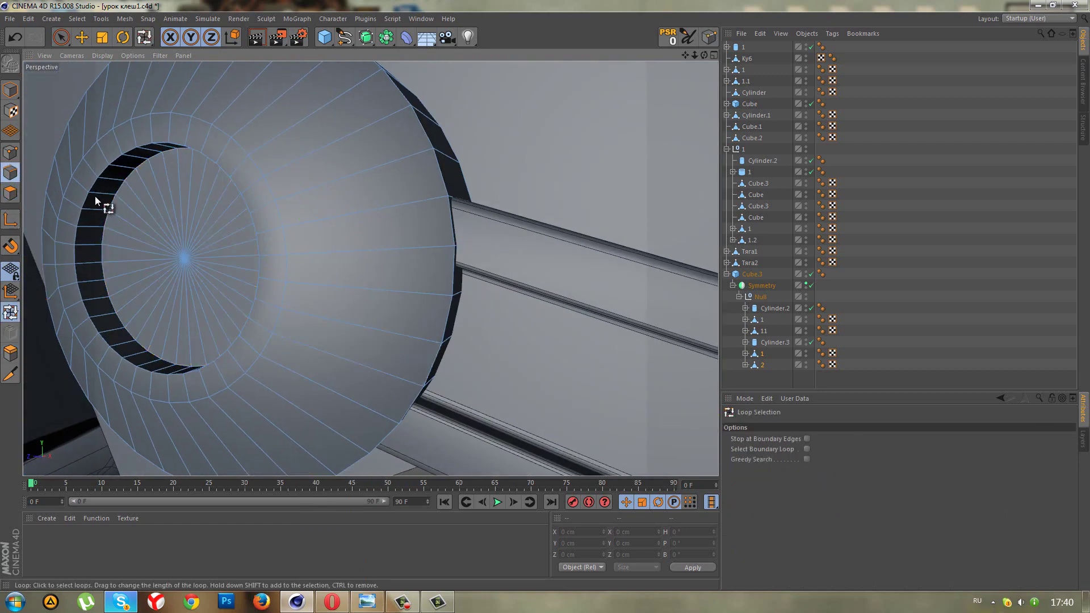
{"action": "left_click", "coordinate": [93, 186]}
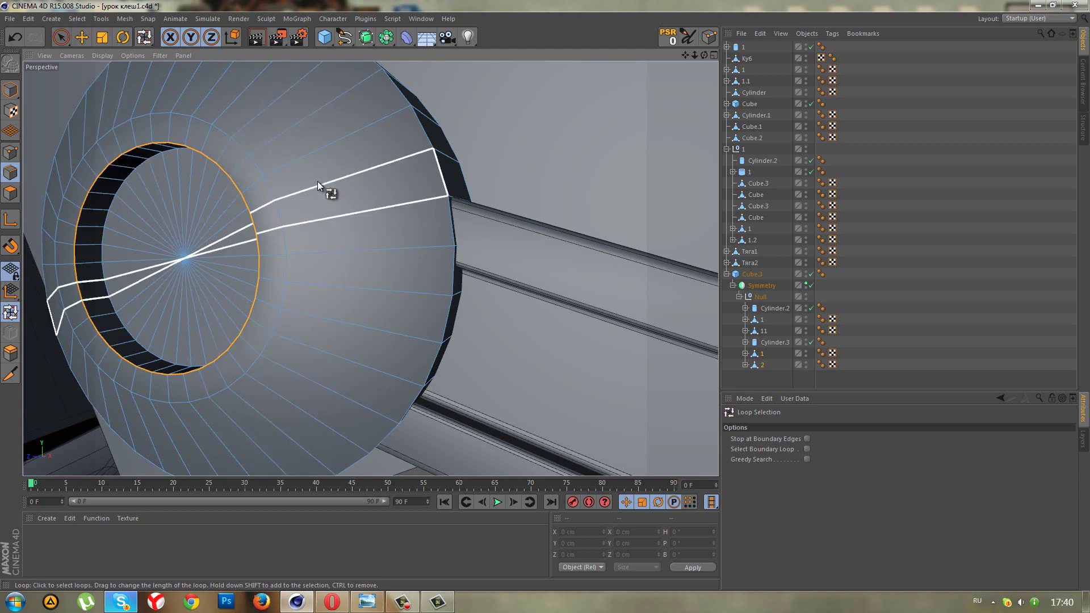
{"action": "left_click_drag", "start_coordinate": [318, 182], "coordinate": [372, 200], "text": "alt"}
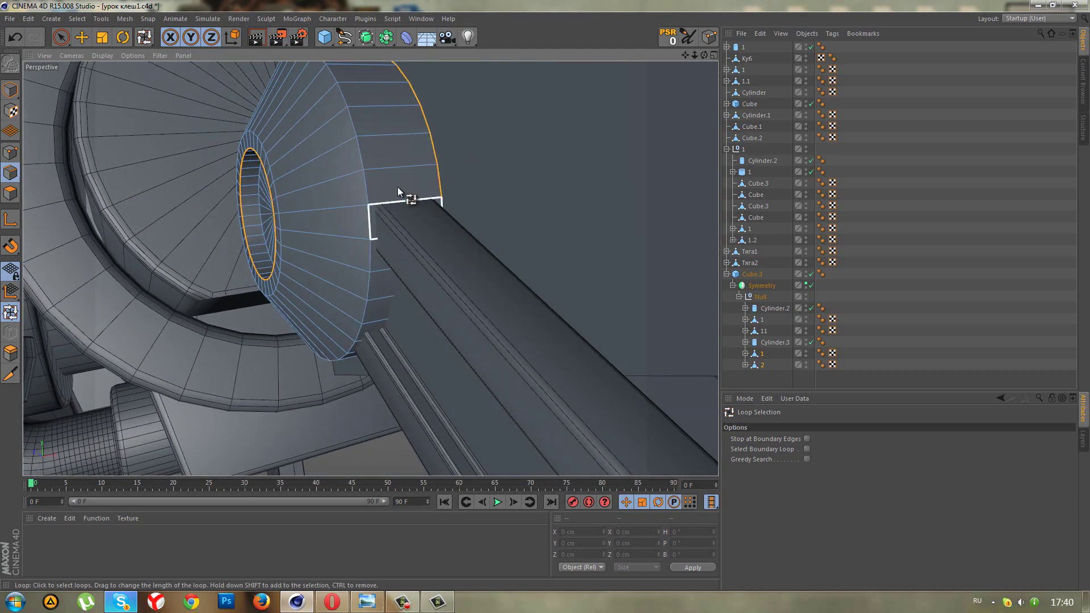
{"action": "mouse_move", "coordinate": [397, 186]}
{"action": "left_mouse_down", "text": "alt"}
{"action": "mouse_move", "coordinate": [520, 162]}
{"action": "mouse_move", "coordinate": [306, 168]}
{"action": "mouse_move", "coordinate": [380, 184]}
{"action": "mouse_move", "coordinate": [355, 135]}
{"action": "left_mouse_up", "text": "alt"}
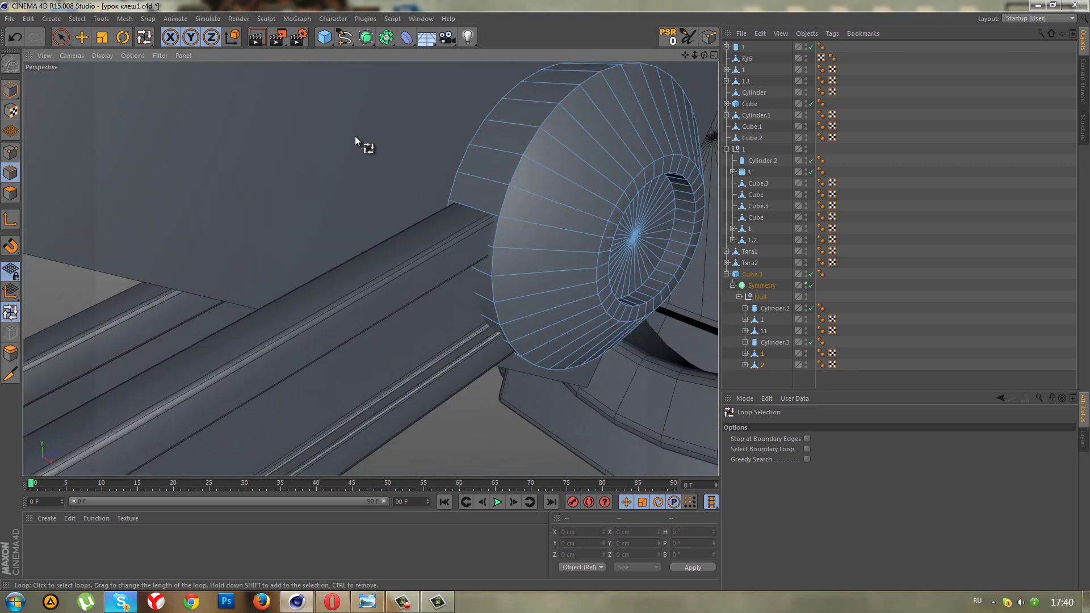
{"action": "left_click", "coordinate": [613, 217]}
{"action": "scroll", "coordinate": [660, 227], "scroll_direction": "up", "scroll_amount": 2}
{"action": "scroll", "coordinate": [456, 237], "scroll_direction": "up", "scroll_amount": 1}
{"action": "scroll", "coordinate": [437, 233], "scroll_direction": "up", "scroll_amount": 2}
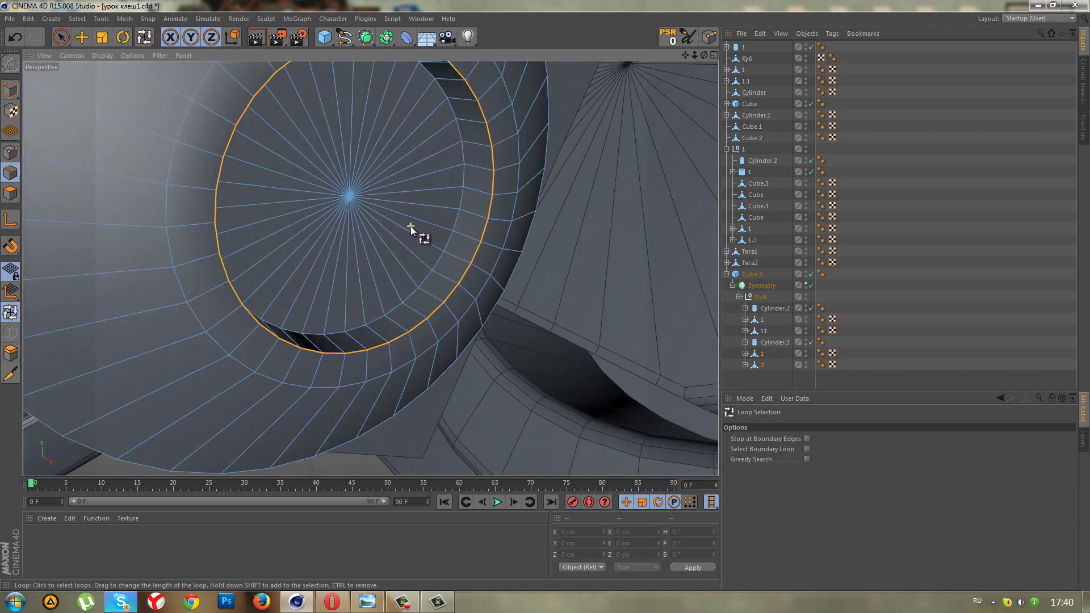
Bevel the selected ring loops by about 0.29 cm with 2 subdivisions.
{"action": "right_click", "coordinate": [411, 227]}
{"action": "left_click", "coordinate": [499, 451]}
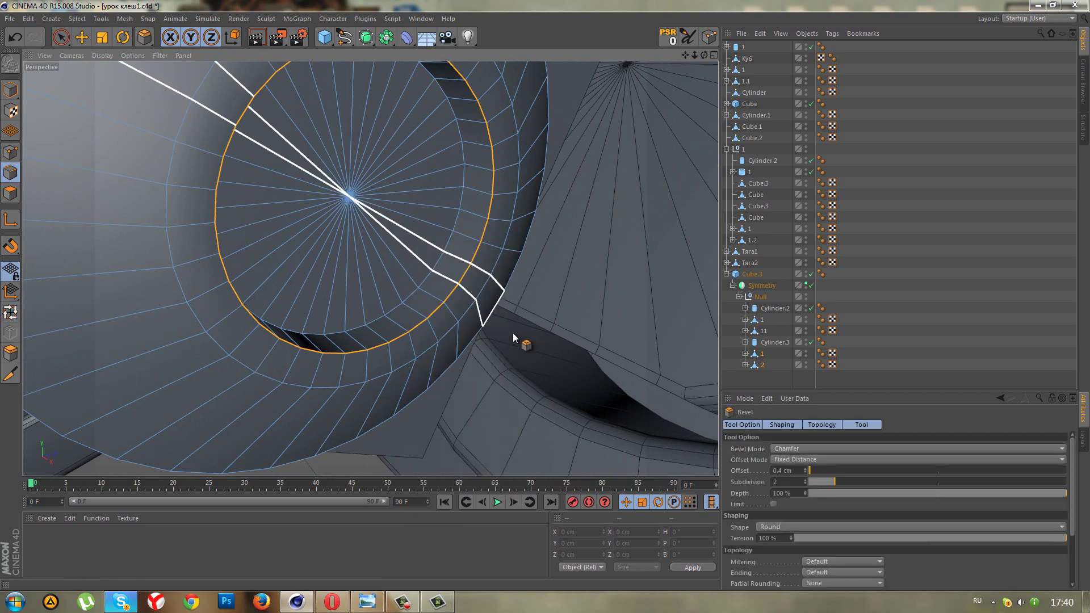
{"action": "left_click_drag", "start_coordinate": [512, 333], "coordinate": [543, 295]}
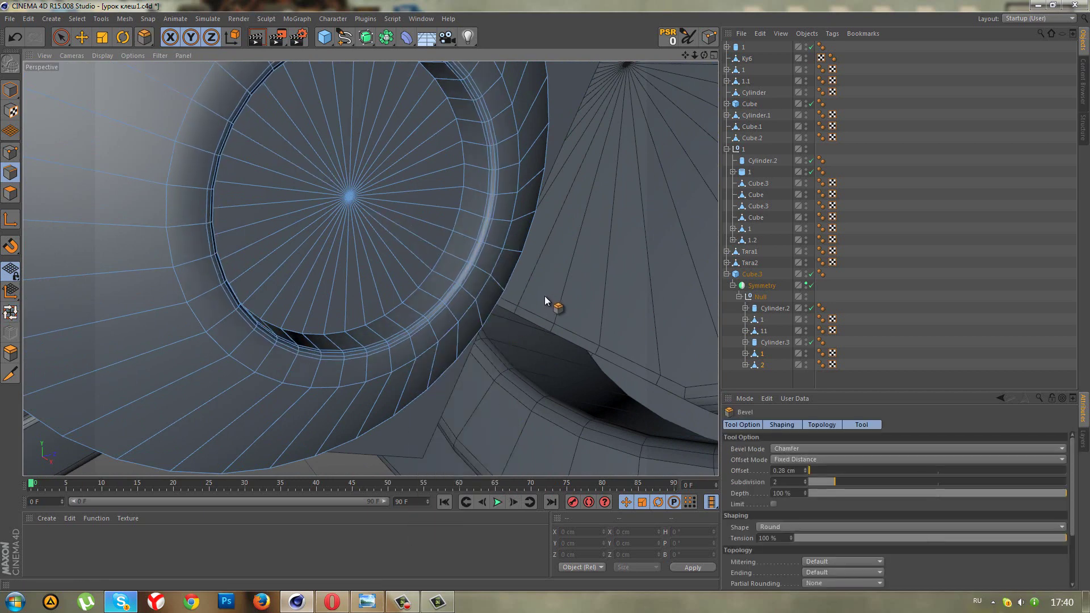
{"action": "left_click_drag", "start_coordinate": [681, 255], "coordinate": [564, 190], "text": "alt"}
In the maximised Right view, set Live Selection to reach hidden polygons in polygon mode.
{"action": "left_click", "coordinate": [735, 298]}
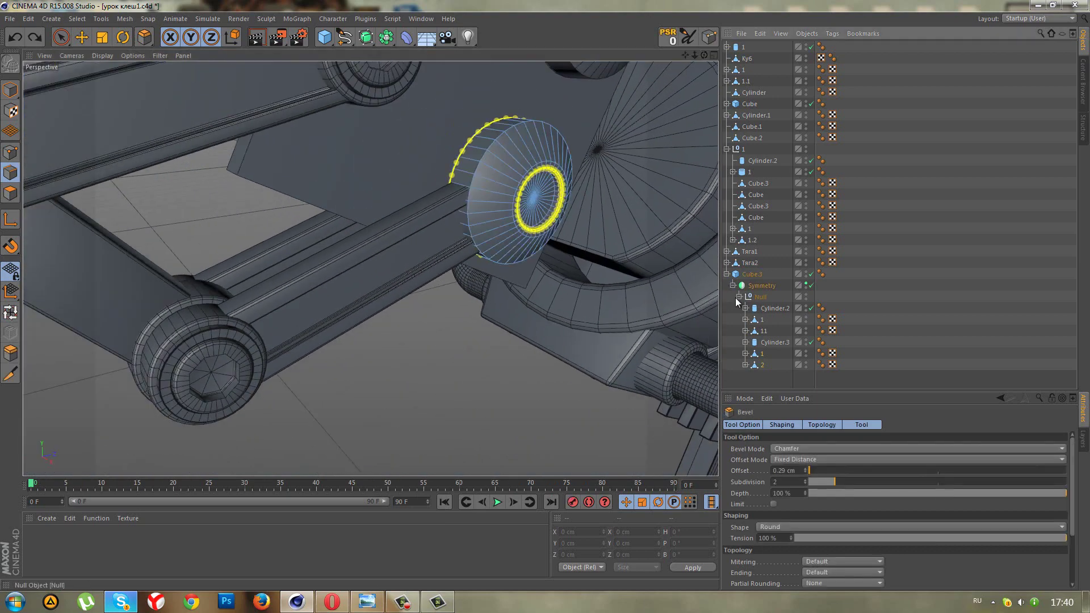
{"action": "scroll", "coordinate": [638, 181], "scroll_direction": "up", "scroll_amount": 2}
{"action": "scroll", "coordinate": [638, 181], "scroll_direction": "up", "scroll_amount": 1}
{"action": "left_click", "coordinate": [59, 40]}
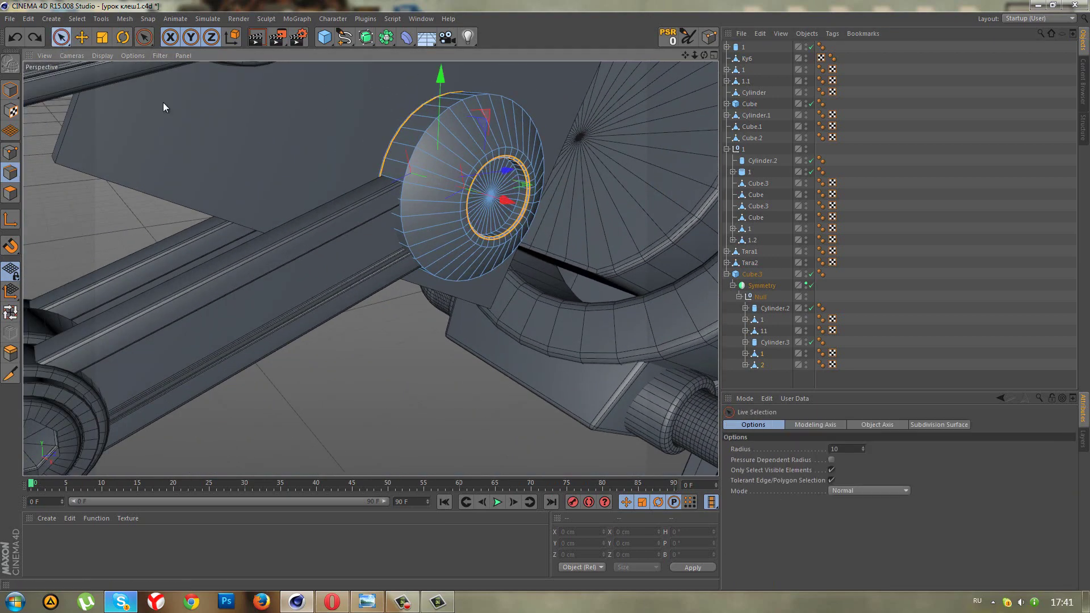
{"action": "scroll", "coordinate": [571, 215], "scroll_direction": "up", "scroll_amount": 2}
{"action": "scroll", "coordinate": [569, 214], "scroll_direction": "down", "scroll_amount": 2}
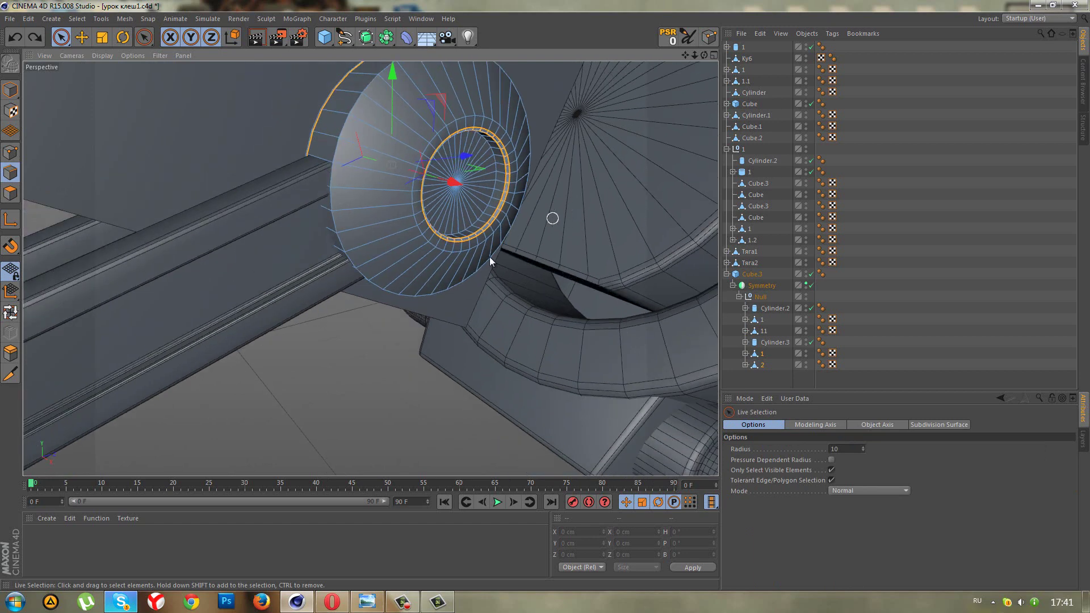
{"action": "middle_click", "coordinate": [552, 218]}
{"action": "middle_click", "coordinate": [216, 355]}
{"action": "scroll", "coordinate": [223, 345], "scroll_direction": "up", "scroll_amount": 3}
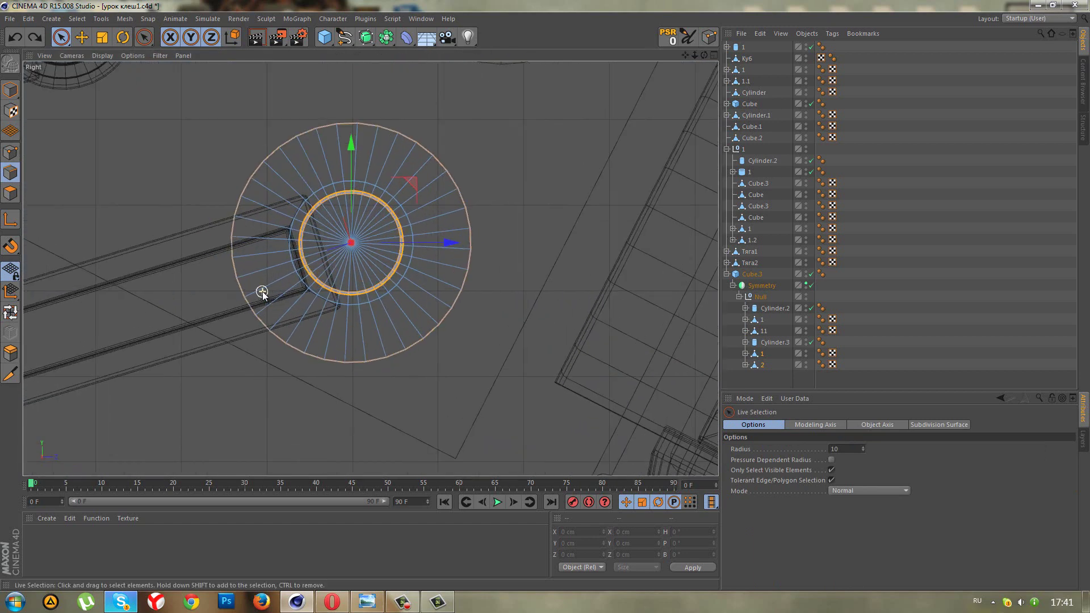
{"action": "left_click", "coordinate": [831, 470]}
{"action": "left_click", "coordinate": [831, 480]}
{"action": "scroll", "coordinate": [267, 171], "scroll_direction": "up", "scroll_amount": 2}
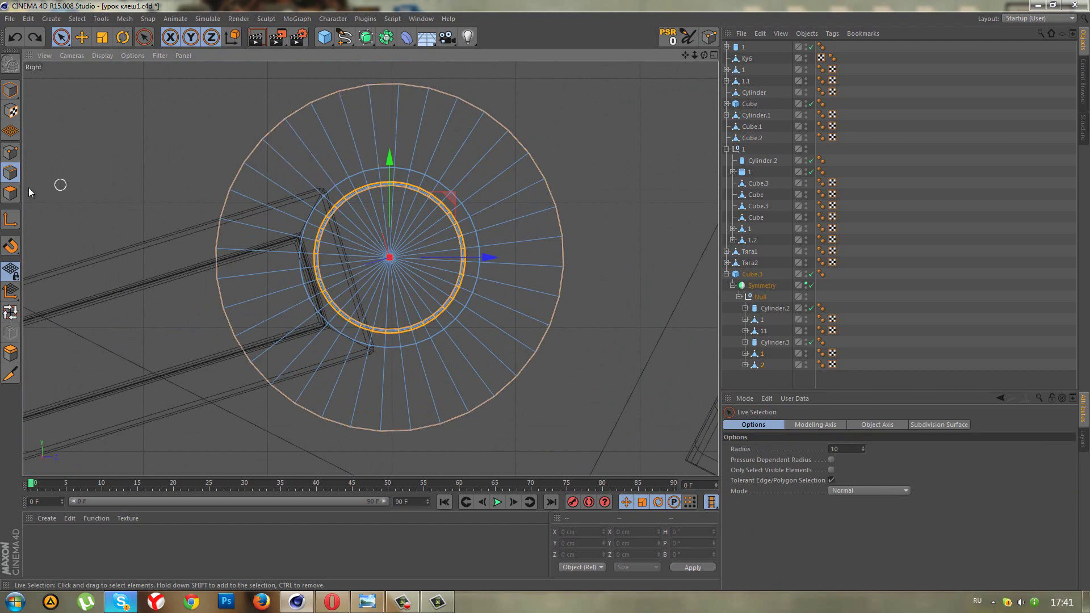
{"action": "left_click", "coordinate": [11, 193]}
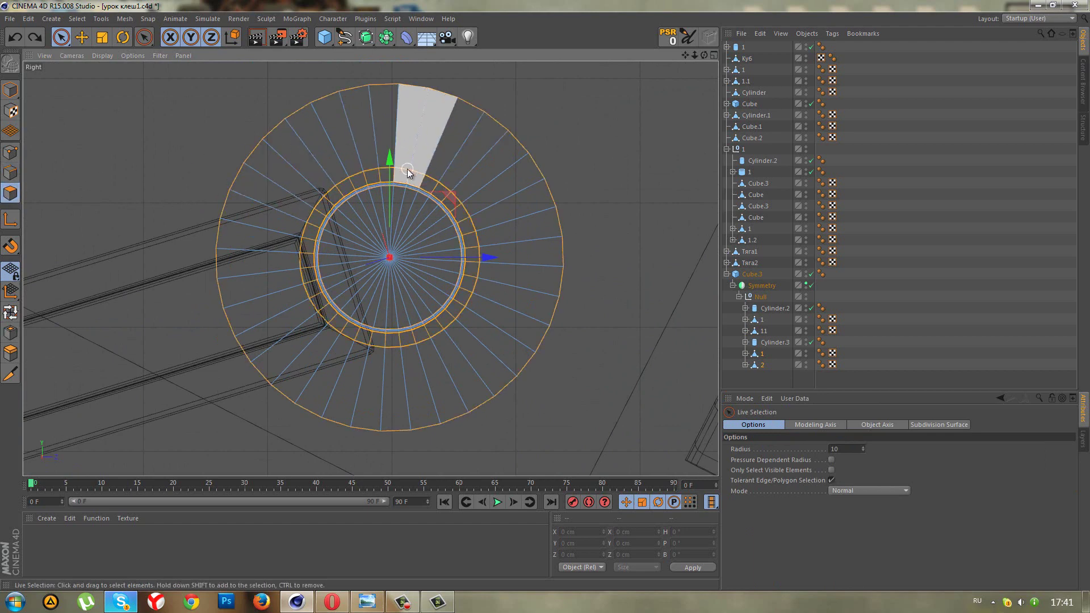
Select alternating polygons all around the cap's outer ring.
{"action": "left_click", "coordinate": [373, 126]}
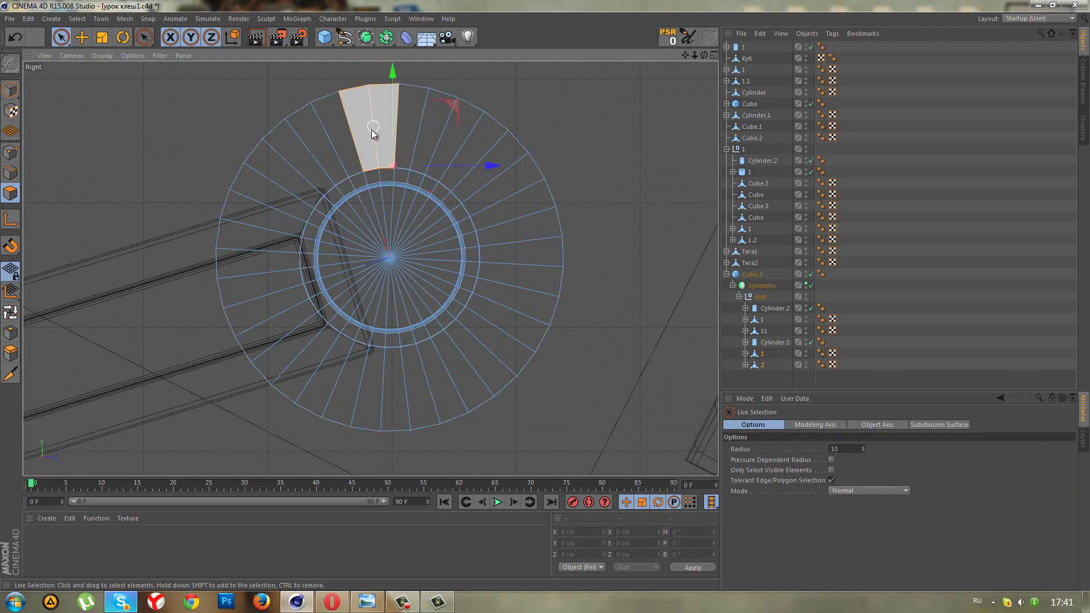
{"action": "left_click", "coordinate": [301, 159], "text": "shift"}
{"action": "left_click", "coordinate": [287, 177], "text": "shift"}
{"action": "left_click", "coordinate": [262, 230], "text": "shift"}
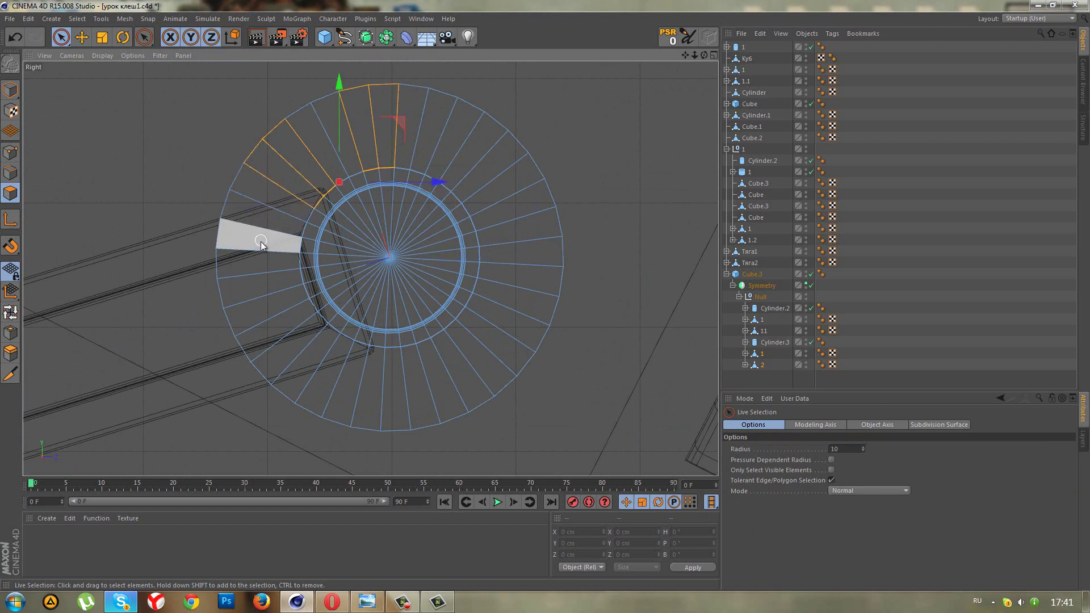
{"action": "left_click", "coordinate": [264, 254], "text": "shift"}
{"action": "left_click", "coordinate": [291, 317], "text": "shift"}
{"action": "left_click", "coordinate": [301, 343], "text": "shift"}
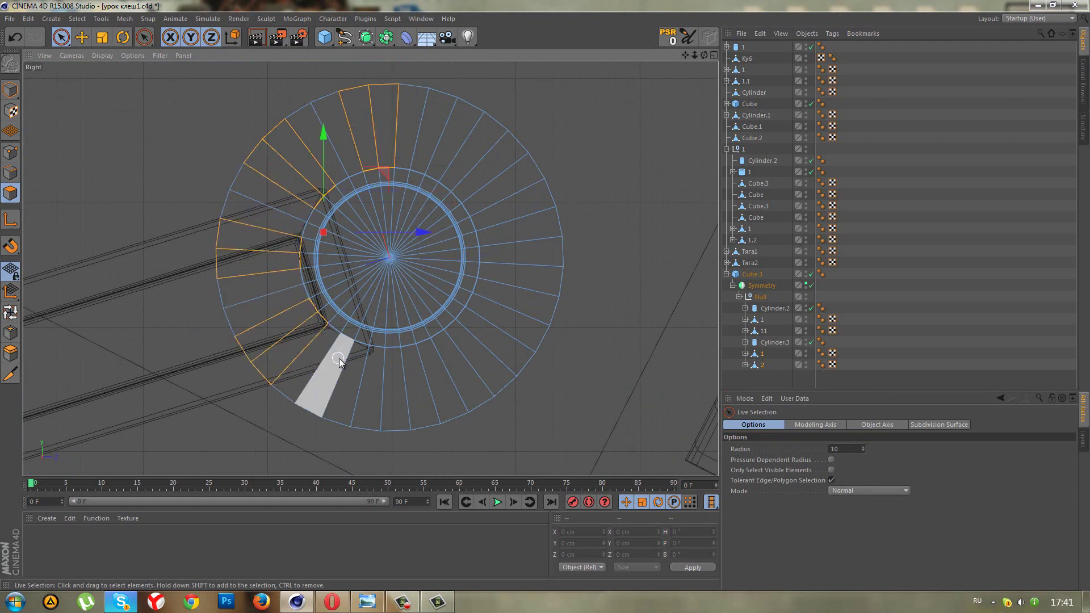
{"action": "left_click", "coordinate": [366, 371], "text": "shift"}
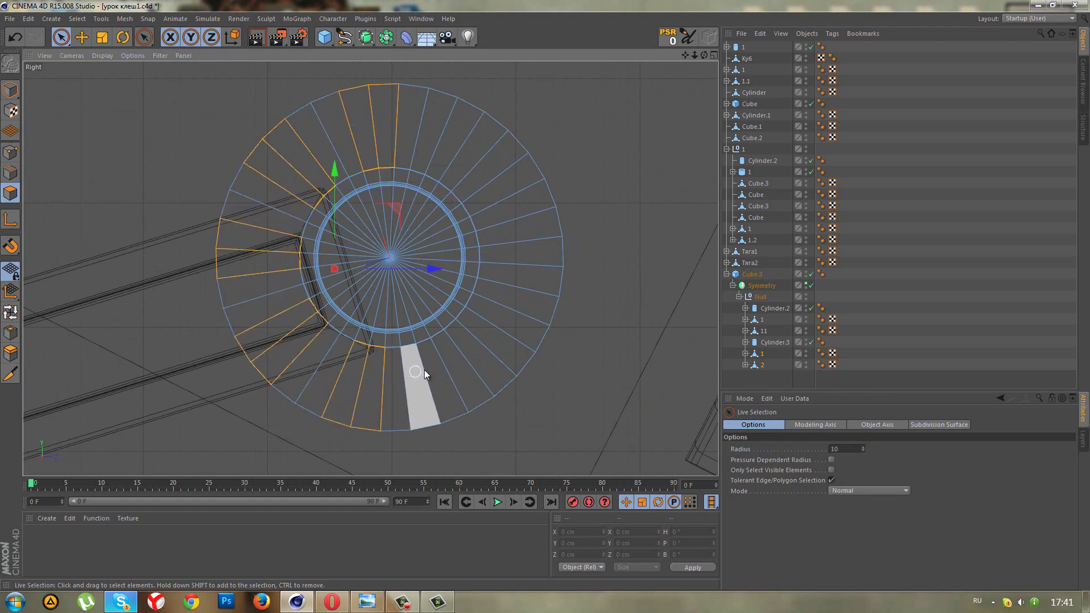
{"action": "left_click_drag", "start_coordinate": [440, 366], "coordinate": [528, 273], "text": "shift"}
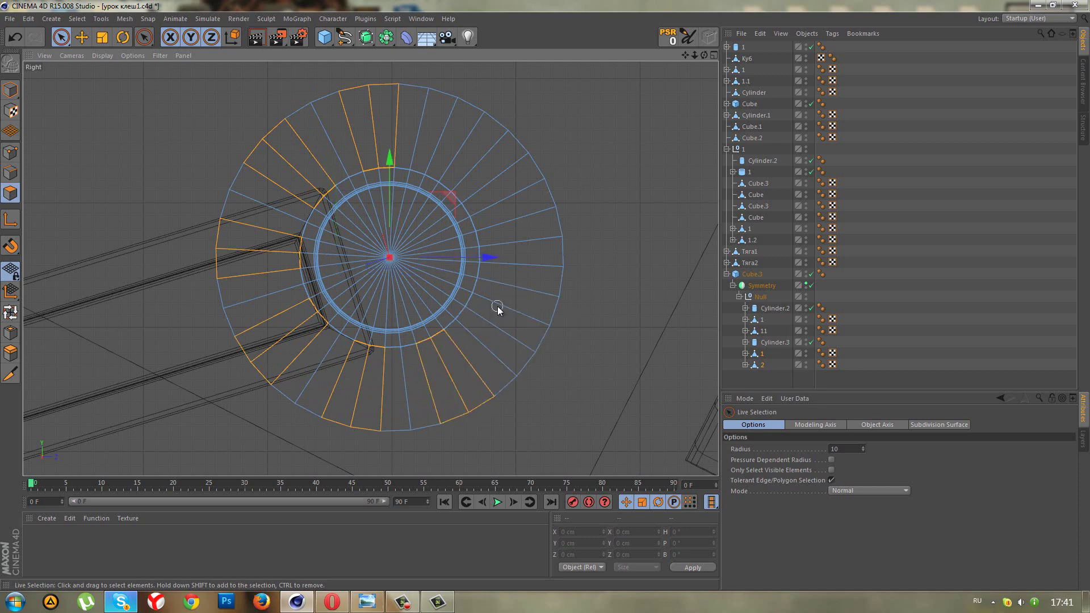
{"action": "left_click_drag", "start_coordinate": [511, 224], "coordinate": [470, 158], "text": "shift"}
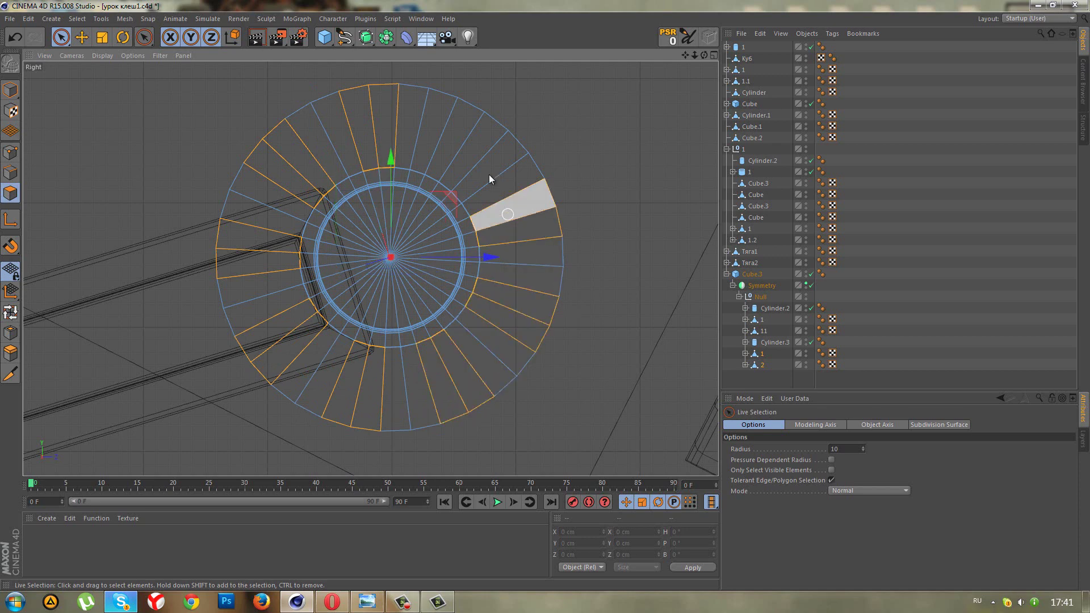
{"action": "scroll", "coordinate": [390, 233], "scroll_direction": "down", "scroll_amount": 2}
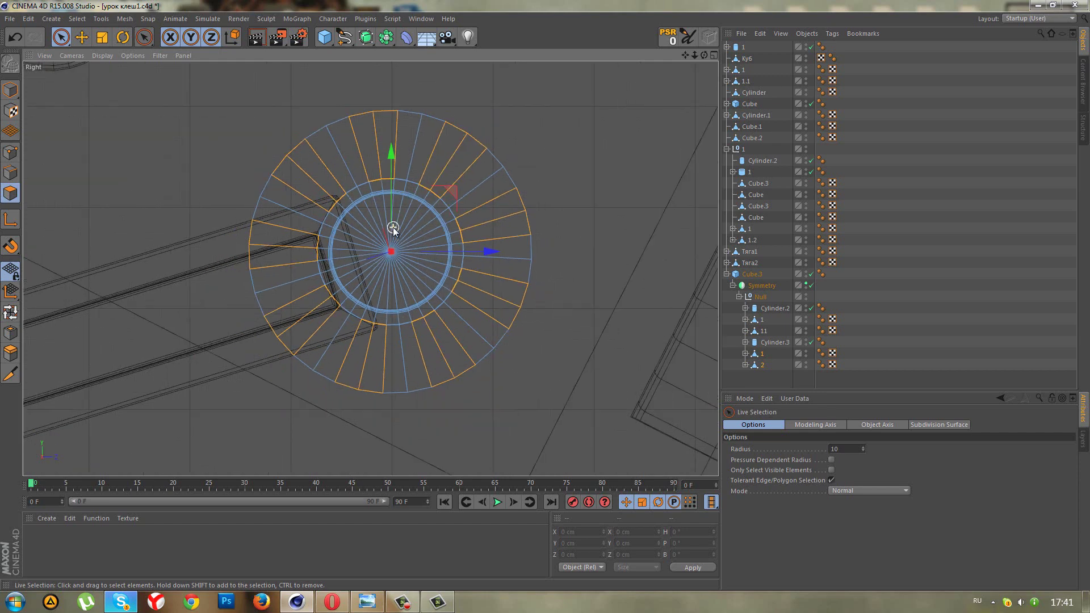
Check the alternating ring selection in the Perspective and Front views.
{"action": "middle_click", "coordinate": [277, 212]}
{"action": "middle_click", "coordinate": [271, 205]}
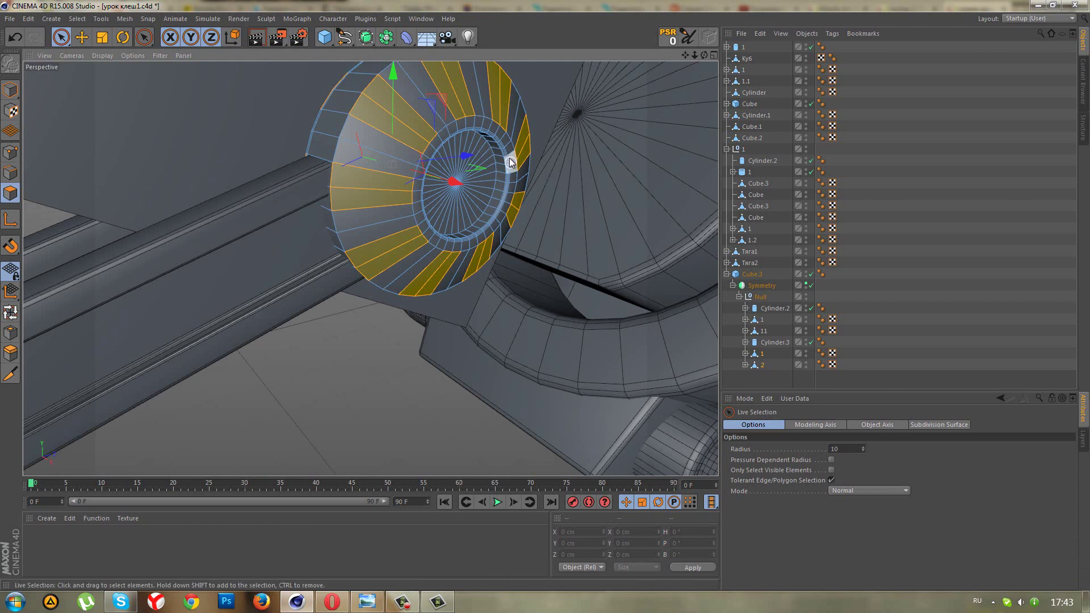
{"action": "left_click_drag", "start_coordinate": [513, 164], "coordinate": [520, 191], "text": "alt"}
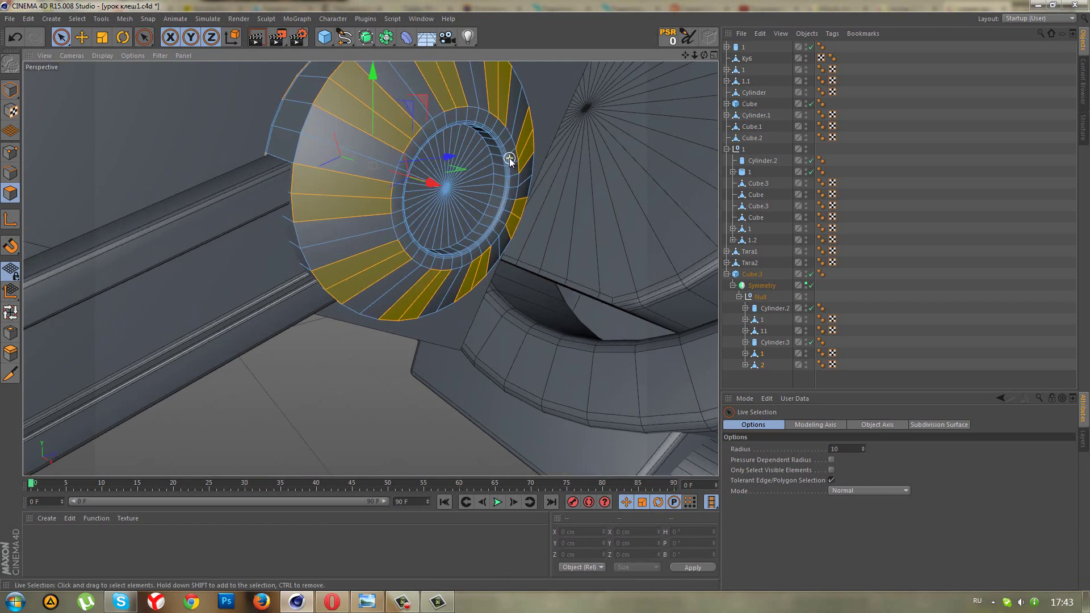
{"action": "middle_click", "coordinate": [520, 191]}
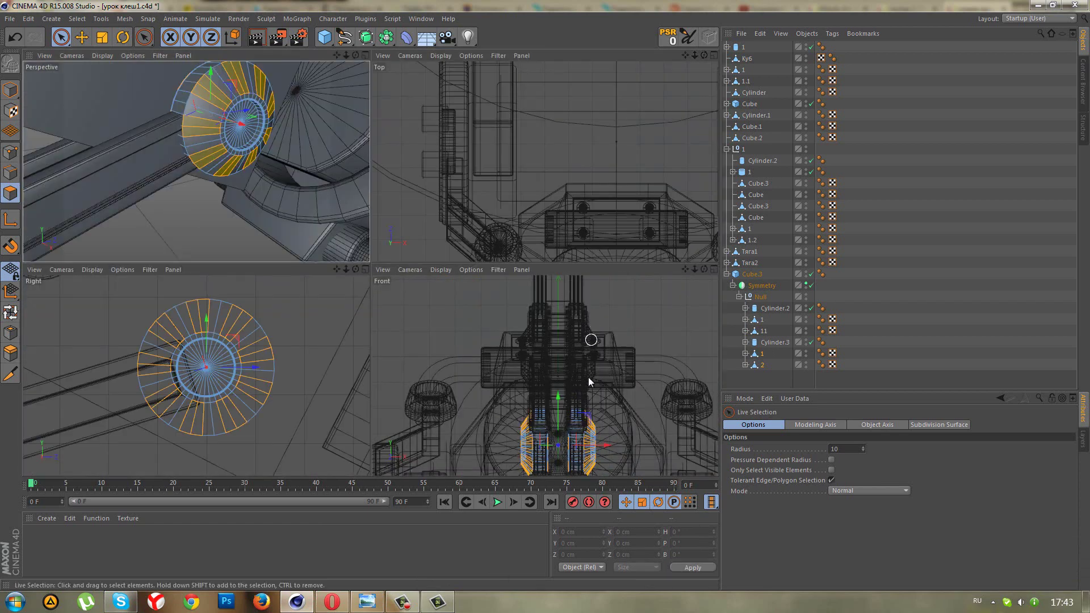
{"action": "middle_click", "coordinate": [589, 377]}
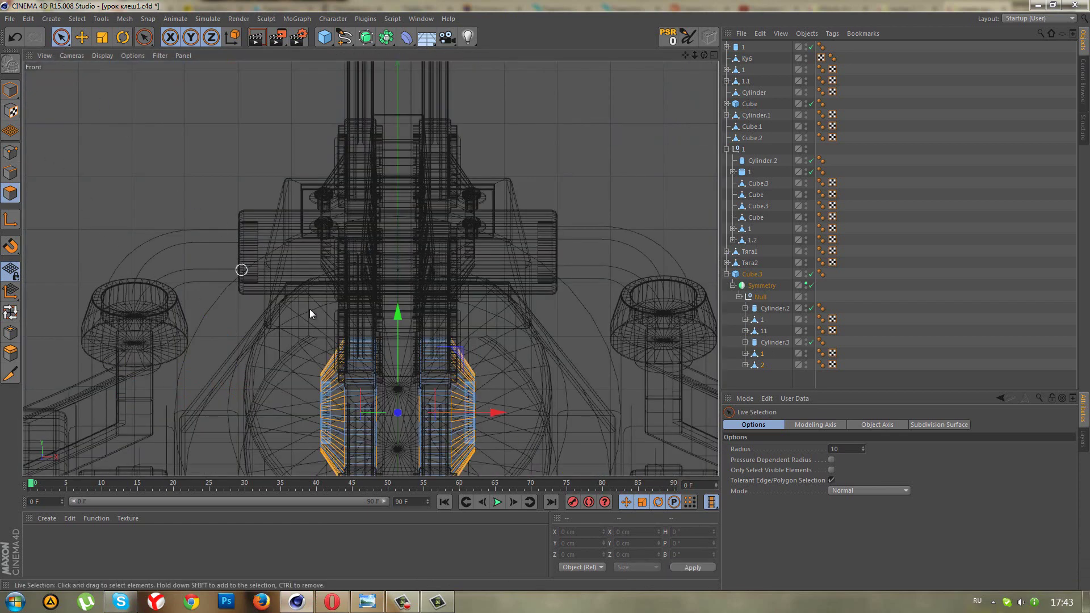
{"action": "left_click", "coordinate": [368, 335]}
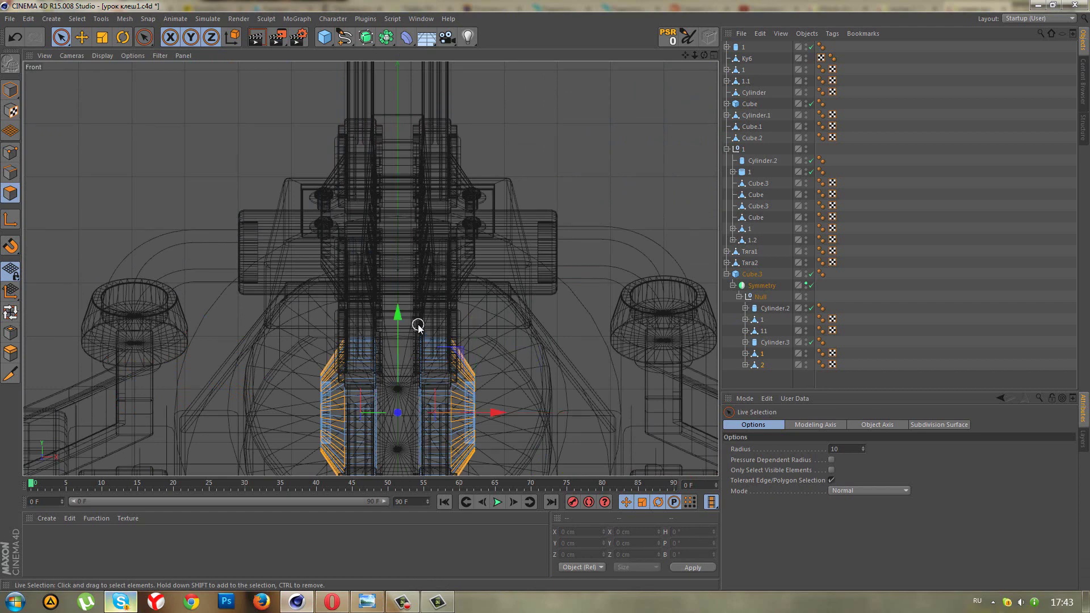
{"action": "scroll", "coordinate": [420, 305], "scroll_direction": "down", "scroll_amount": 2}
{"action": "scroll", "coordinate": [420, 305], "scroll_direction": "down", "scroll_amount": 1}
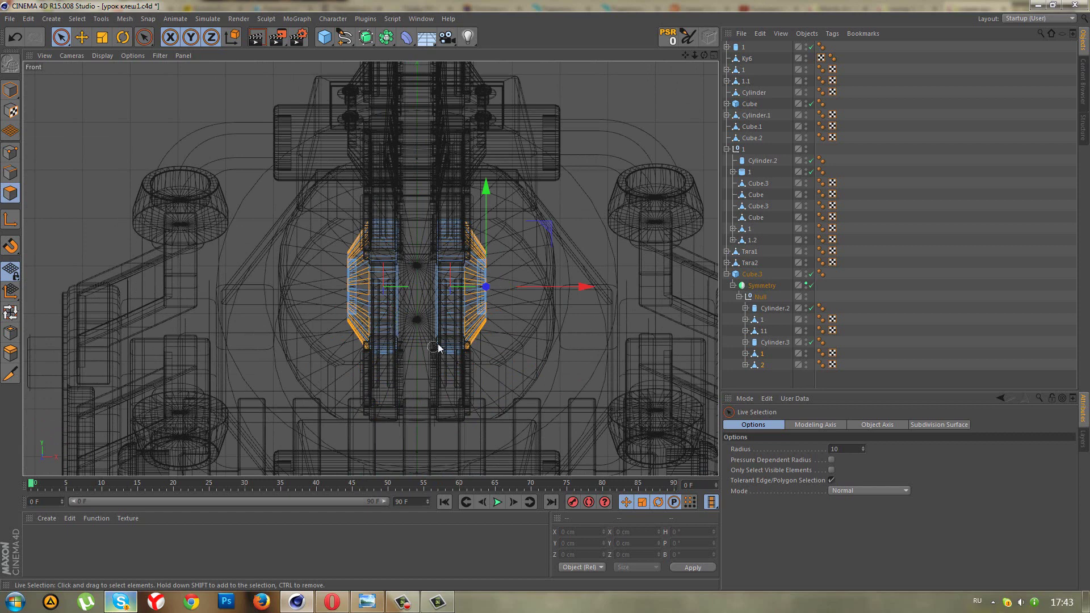
Restore the ring selection and inset the alternating polygons by 0.46 cm with Extrude Inner.
{"action": "left_click", "coordinate": [438, 231]}
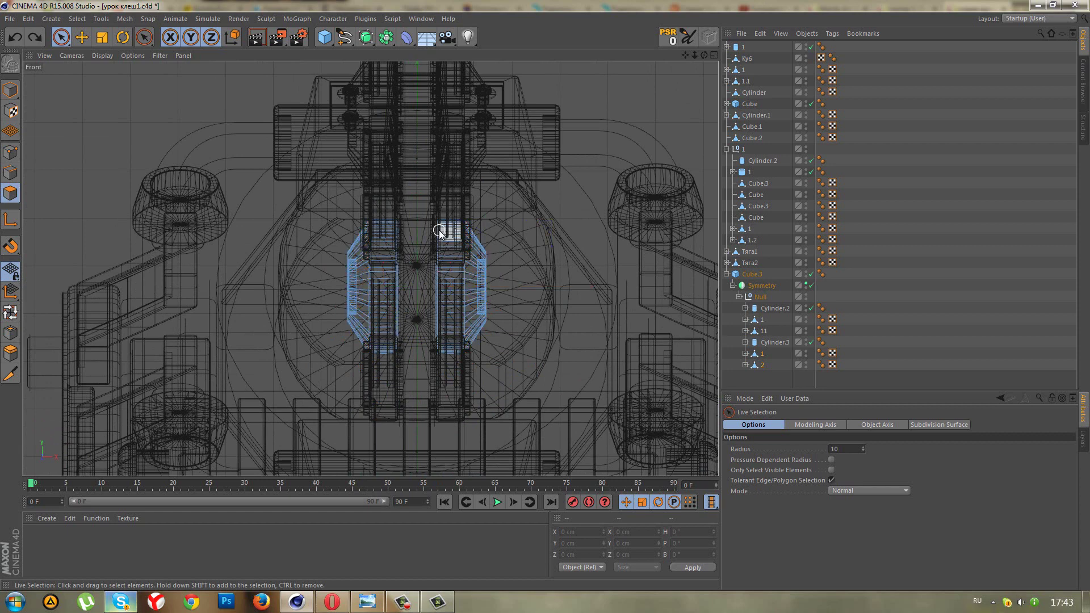
{"action": "key", "text": "ctrl+z"}
{"action": "middle_click", "coordinate": [404, 220]}
{"action": "middle_click", "coordinate": [340, 144]}
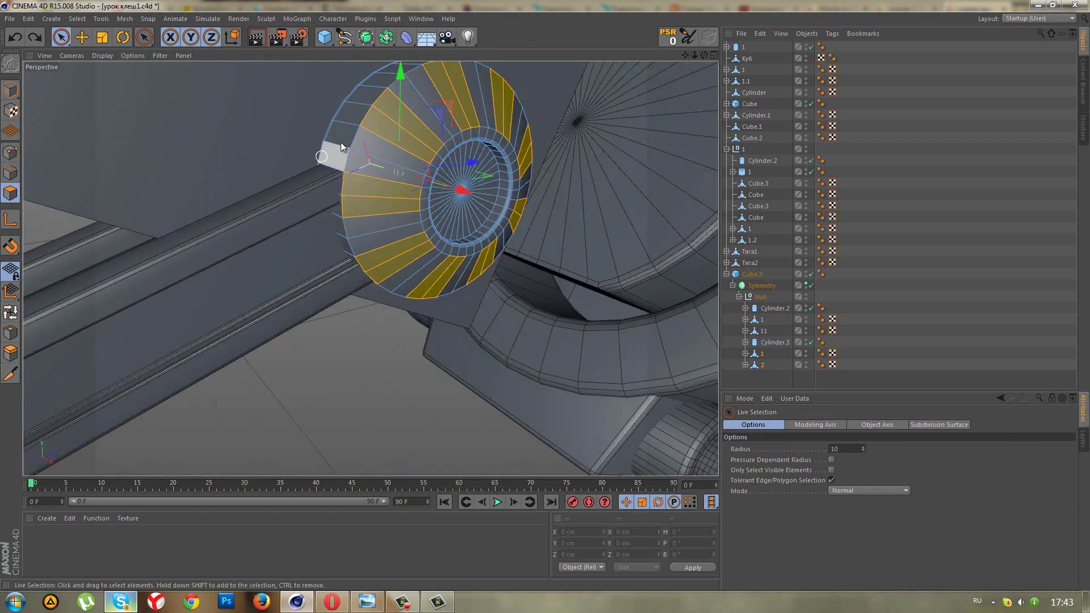
{"action": "left_click_drag", "start_coordinate": [484, 171], "coordinate": [472, 143], "text": "alt"}
{"action": "right_click", "coordinate": [472, 143]}
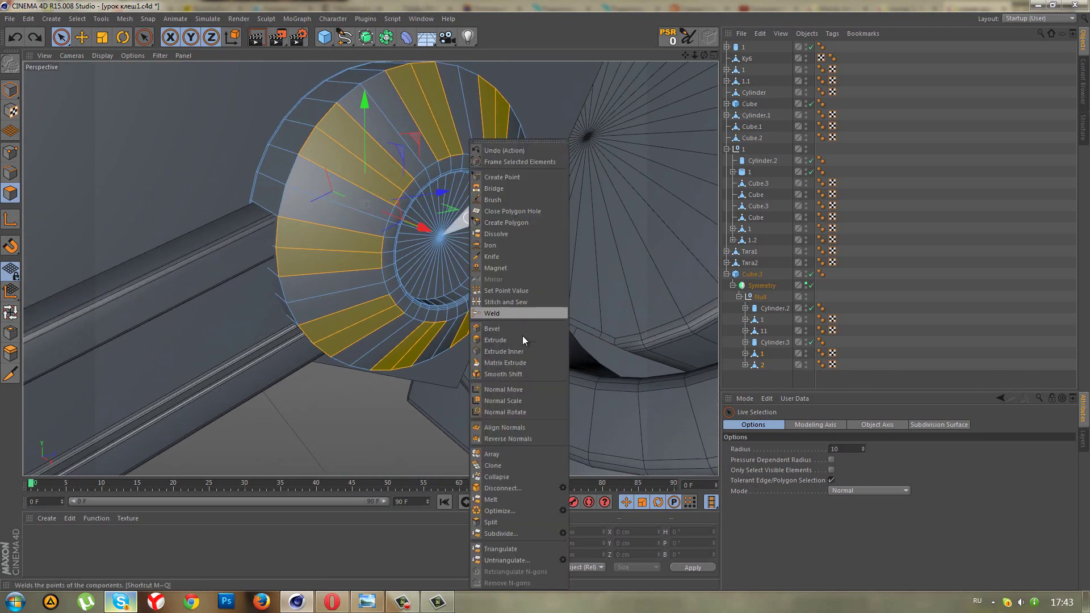
{"action": "left_click", "coordinate": [523, 354]}
{"action": "left_click_drag", "start_coordinate": [545, 301], "coordinate": [544, 296]}
{"action": "scroll", "coordinate": [462, 244], "scroll_direction": "up", "scroll_amount": 2}
{"action": "key", "text": "ctrl+z"}
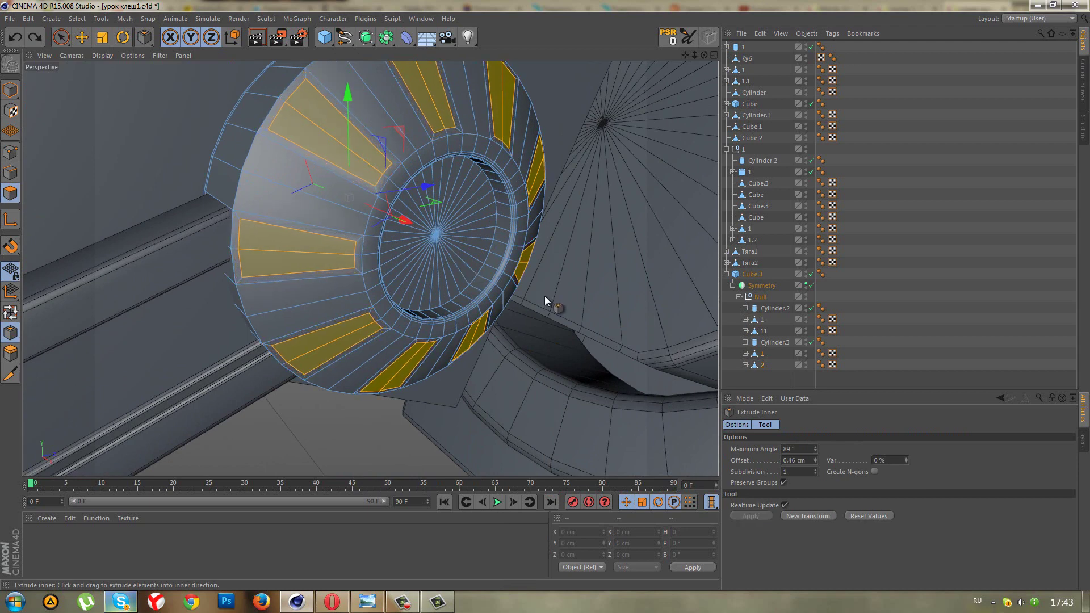
Extrude the inset polygons inward to -0.86 cm to form recessed slots.
{"action": "right_click", "coordinate": [543, 295]}
{"action": "left_click", "coordinate": [479, 339]}
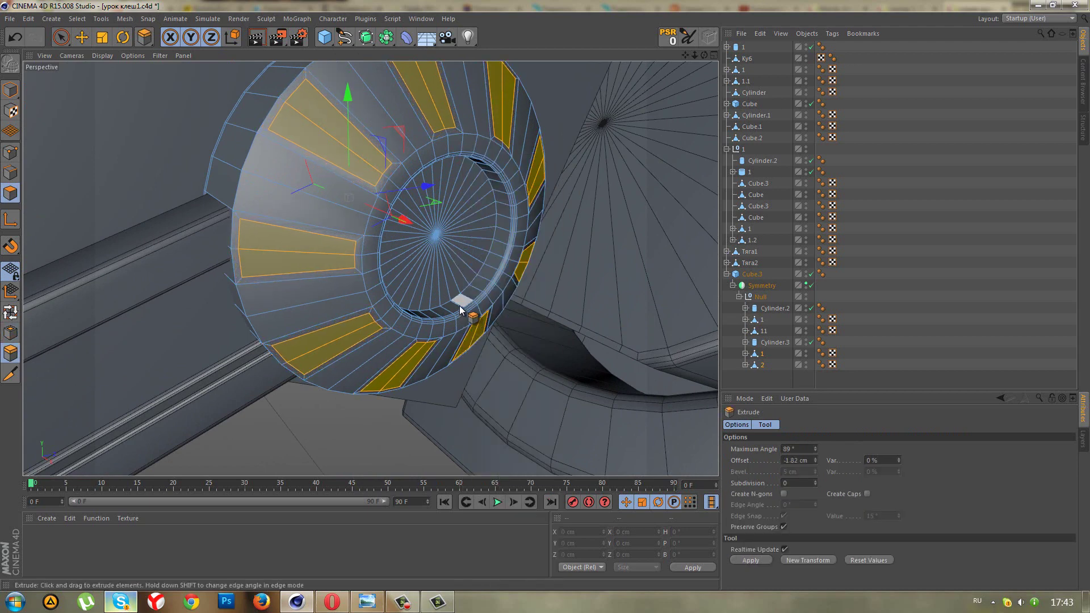
{"action": "left_click_drag", "start_coordinate": [461, 309], "coordinate": [543, 295]}
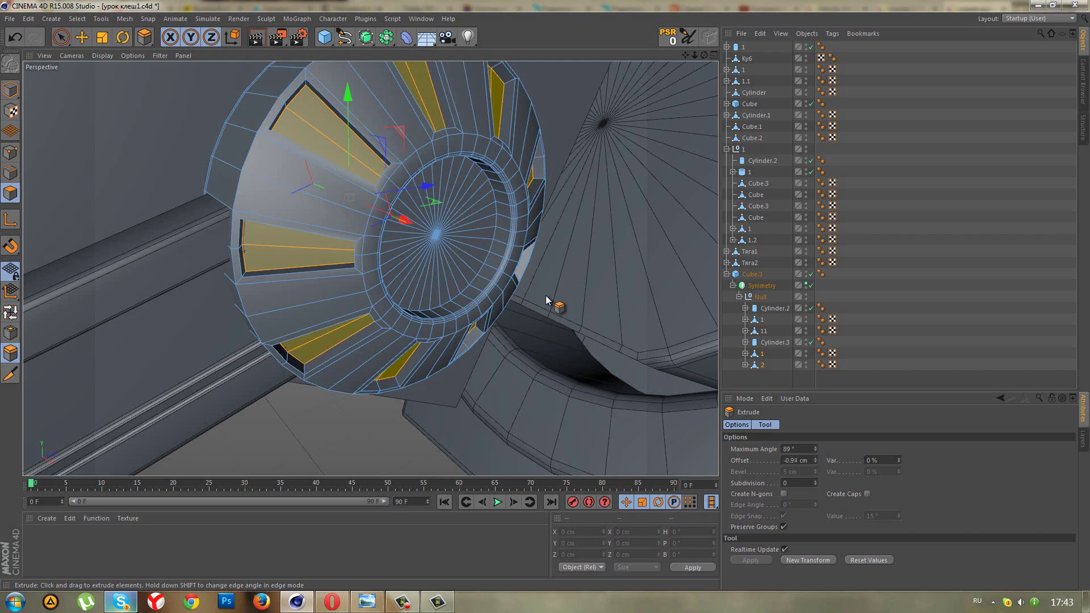
{"action": "left_click_drag", "start_coordinate": [545, 295], "coordinate": [547, 295]}
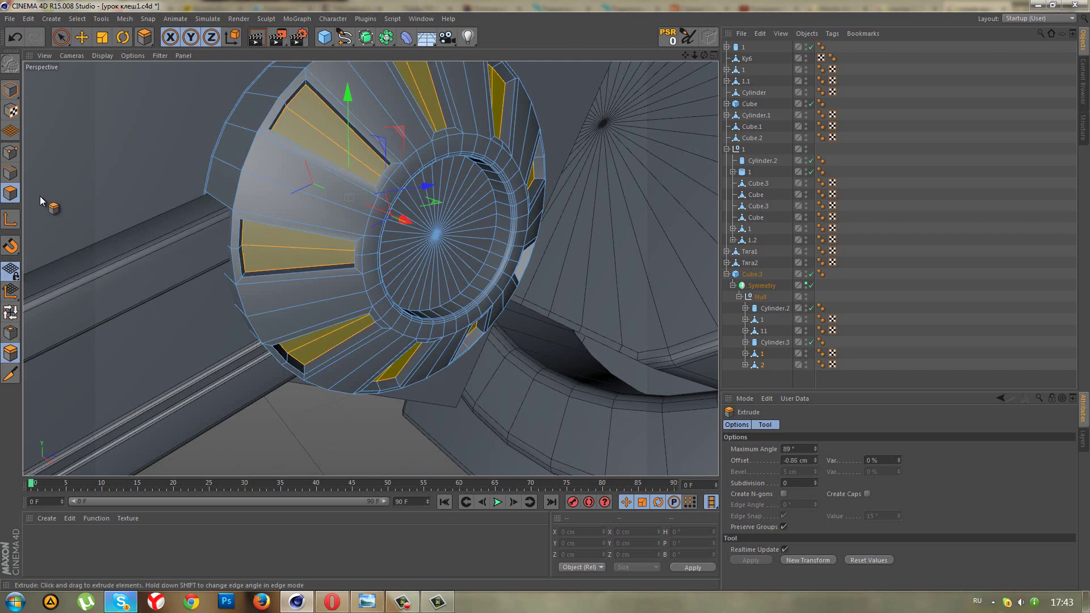
{"action": "left_click", "coordinate": [11, 312]}
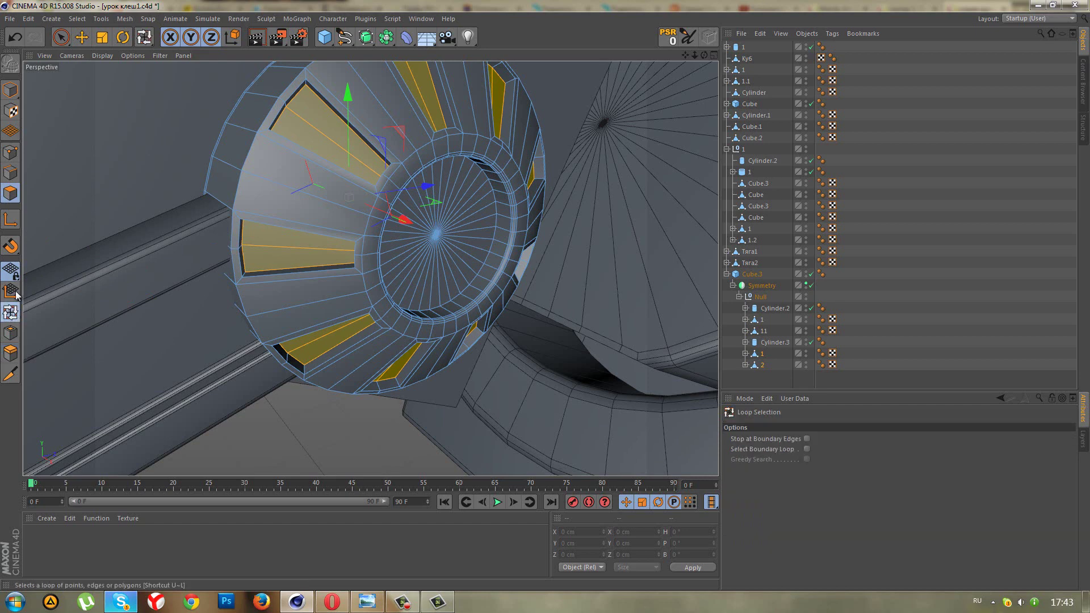
In edge mode, loop-select the outlines of the lower slots on the cap ring.
{"action": "left_click", "coordinate": [11, 176]}
{"action": "scroll", "coordinate": [284, 256], "scroll_direction": "up", "scroll_amount": 2}
{"action": "scroll", "coordinate": [288, 256], "scroll_direction": "up", "scroll_amount": 3}
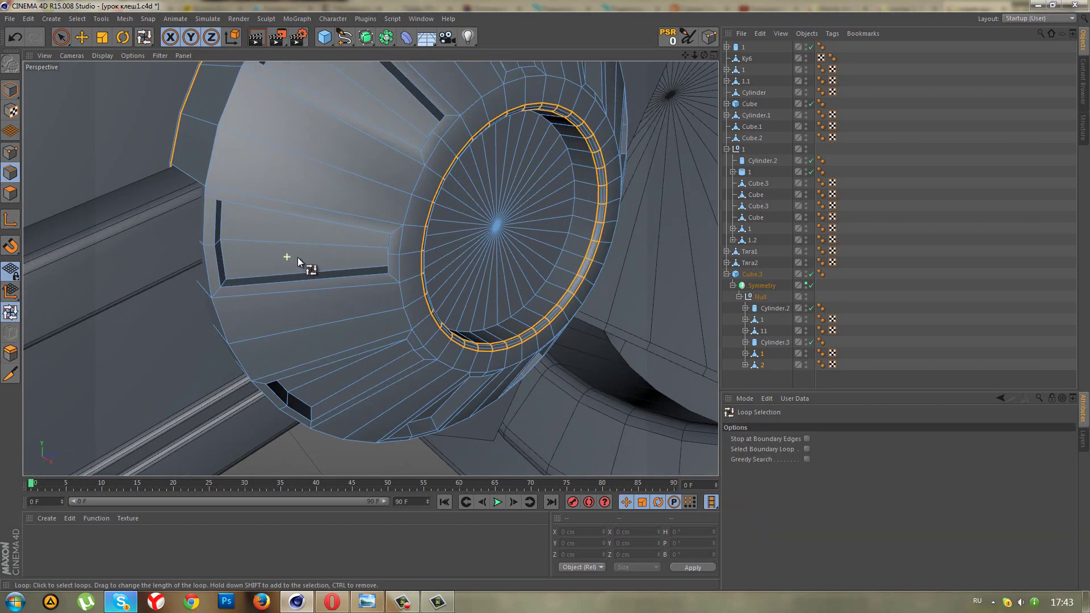
{"action": "left_click", "coordinate": [309, 287]}
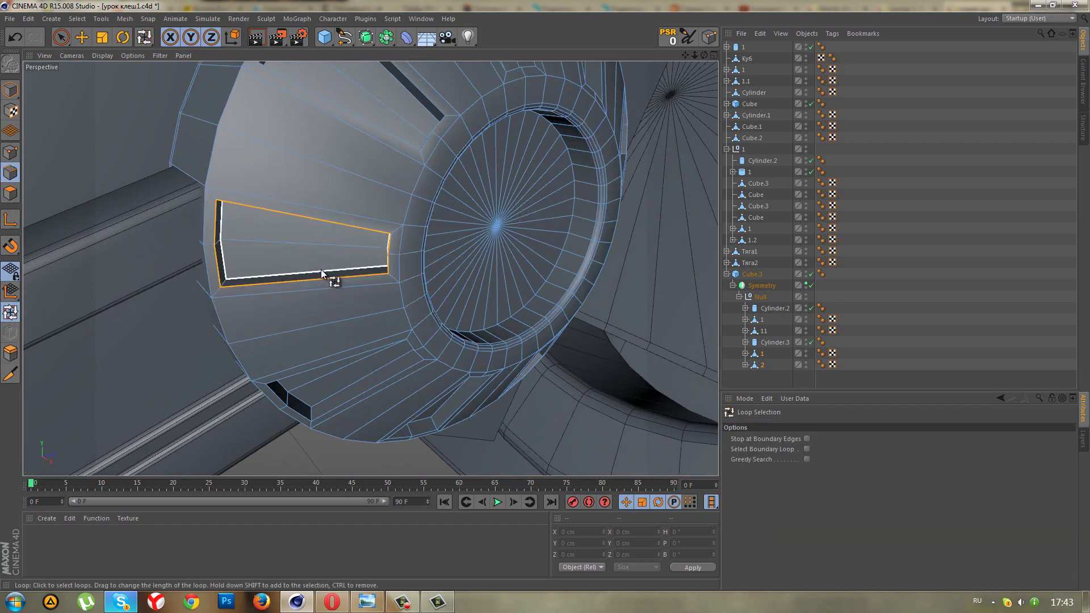
{"action": "left_click", "coordinate": [349, 383], "text": "shift"}
{"action": "left_click", "coordinate": [366, 396], "text": "shift"}
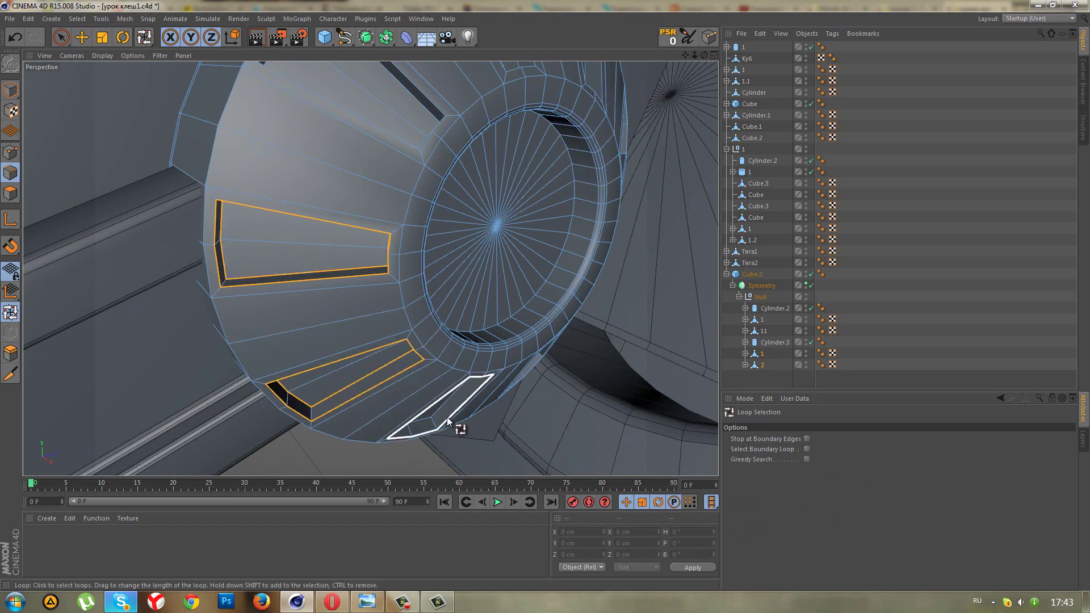
{"action": "left_click", "coordinate": [434, 410], "text": "shift"}
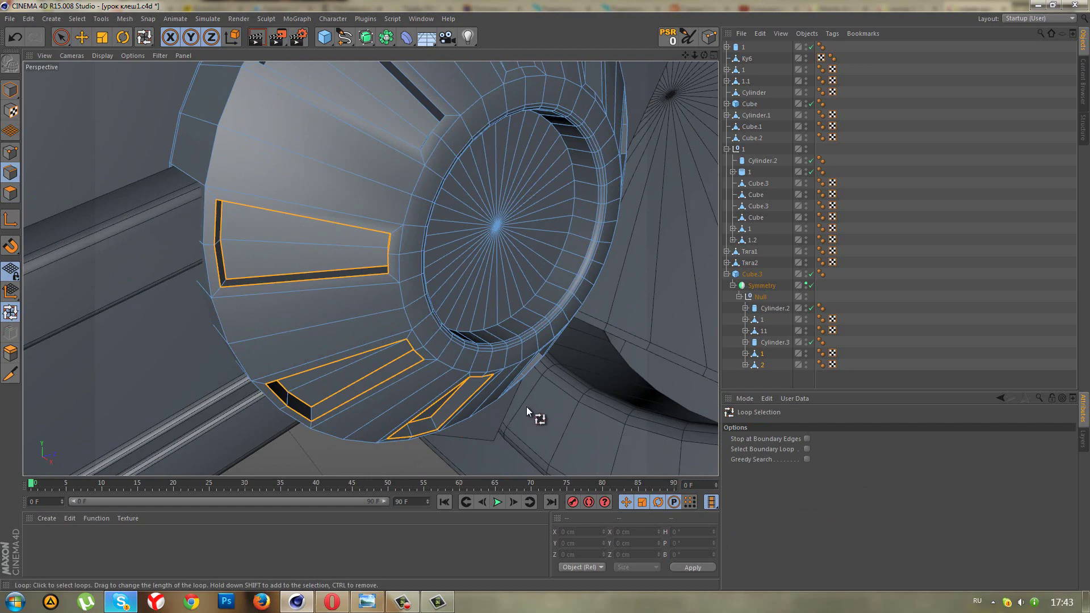
{"action": "left_click_drag", "start_coordinate": [526, 407], "coordinate": [463, 350], "text": "alt"}
{"action": "scroll", "coordinate": [326, 144], "scroll_direction": "up", "scroll_amount": 3}
{"action": "scroll", "coordinate": [397, 227], "scroll_direction": "up", "scroll_amount": 3}
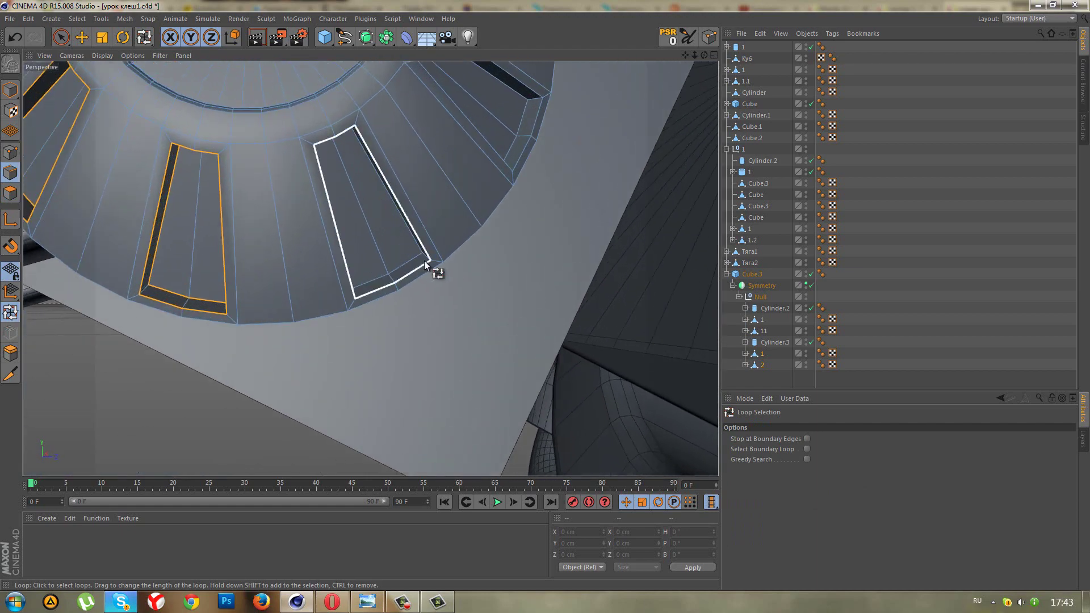
Add the edge loops of the right, upper and left slots to the selection.
{"action": "left_click", "coordinate": [415, 264], "text": "shift"}
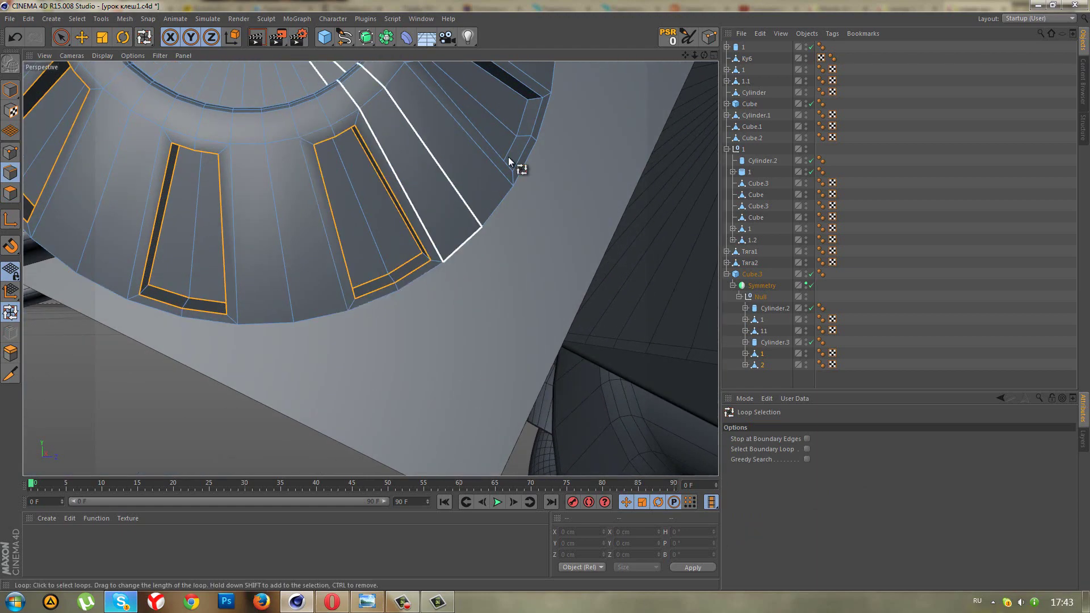
{"action": "left_click", "coordinate": [512, 144], "text": "shift"}
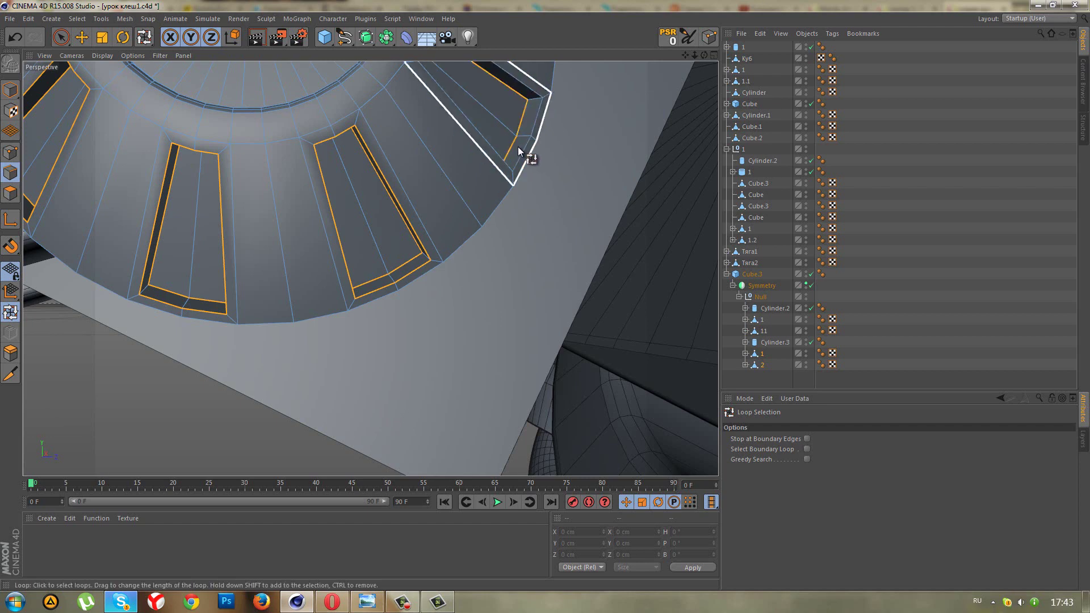
{"action": "scroll", "coordinate": [528, 163], "scroll_direction": "down", "scroll_amount": 2}
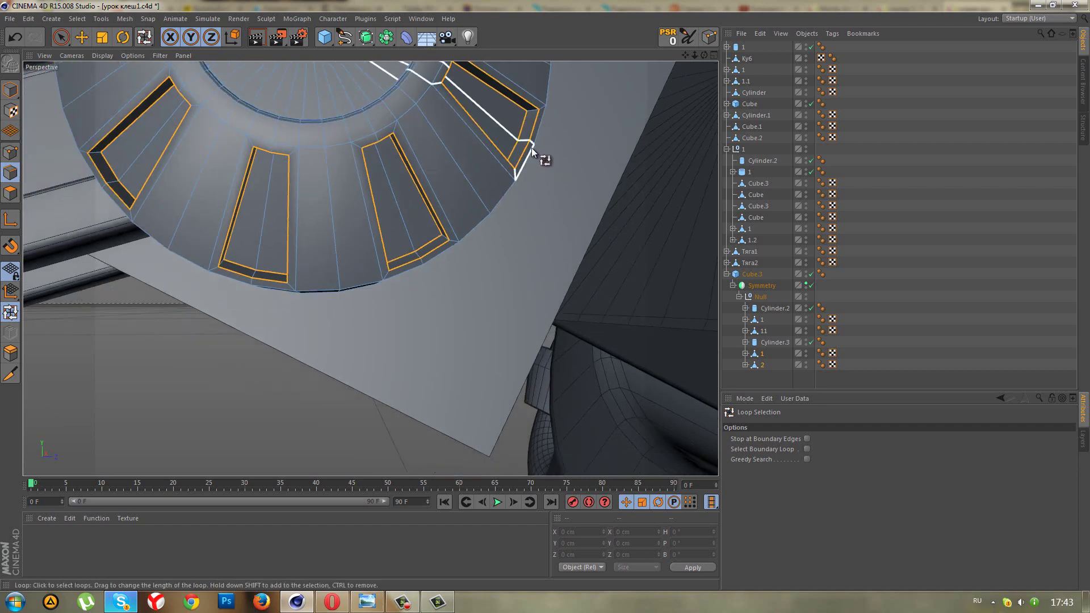
{"action": "scroll", "coordinate": [523, 394], "scroll_direction": "down", "scroll_amount": 3}
{"action": "scroll", "coordinate": [498, 280], "scroll_direction": "up", "scroll_amount": 3}
{"action": "scroll", "coordinate": [488, 238], "scroll_direction": "up", "scroll_amount": 2}
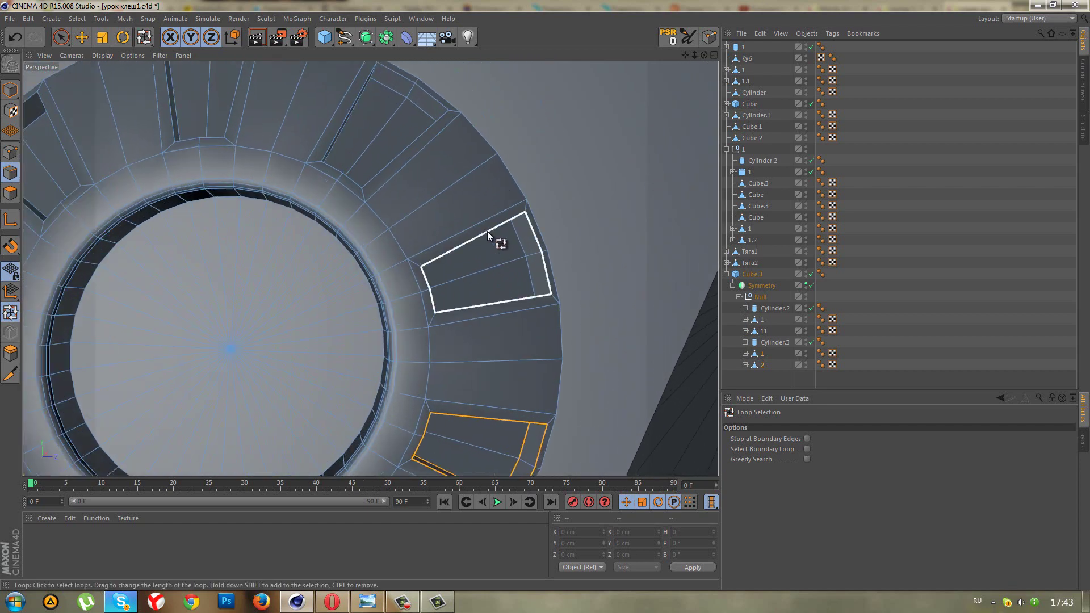
{"action": "left_click", "coordinate": [488, 234], "text": "shift"}
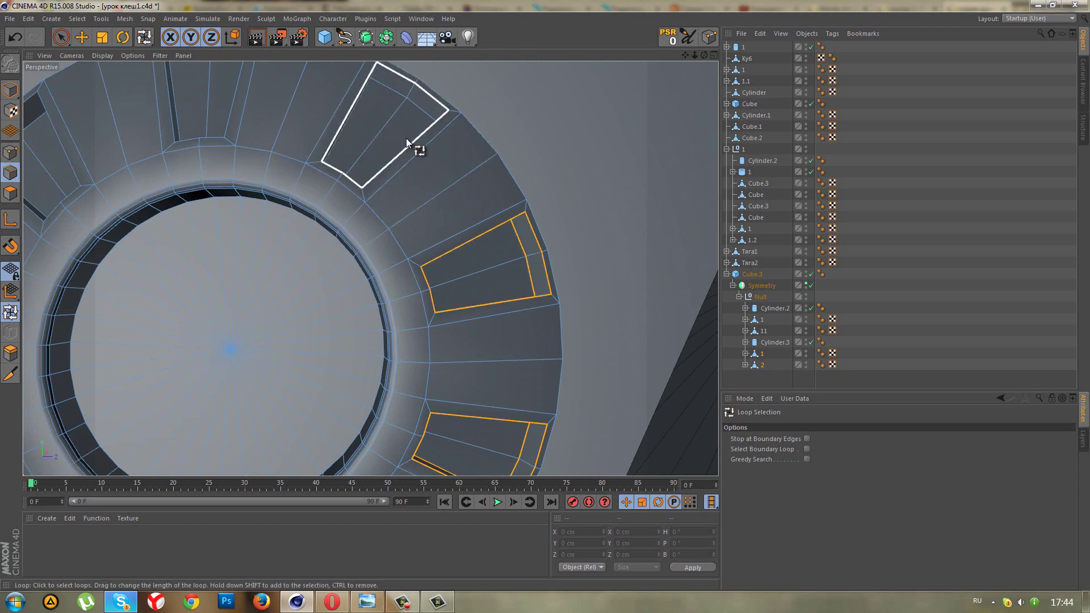
{"action": "left_click", "coordinate": [391, 125], "text": "shift"}
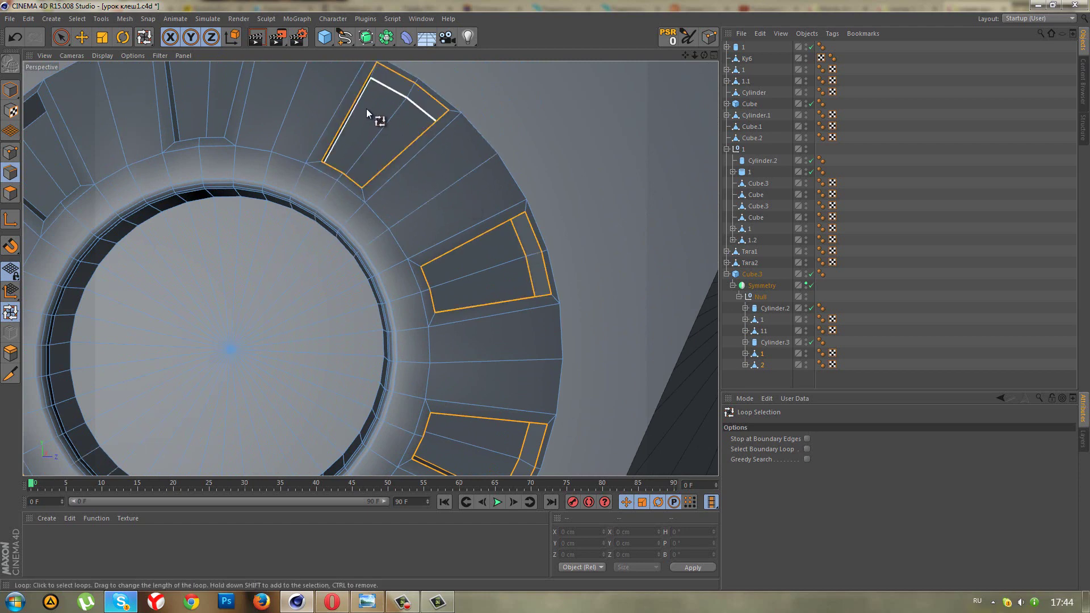
{"action": "left_click", "coordinate": [179, 110], "text": "shift"}
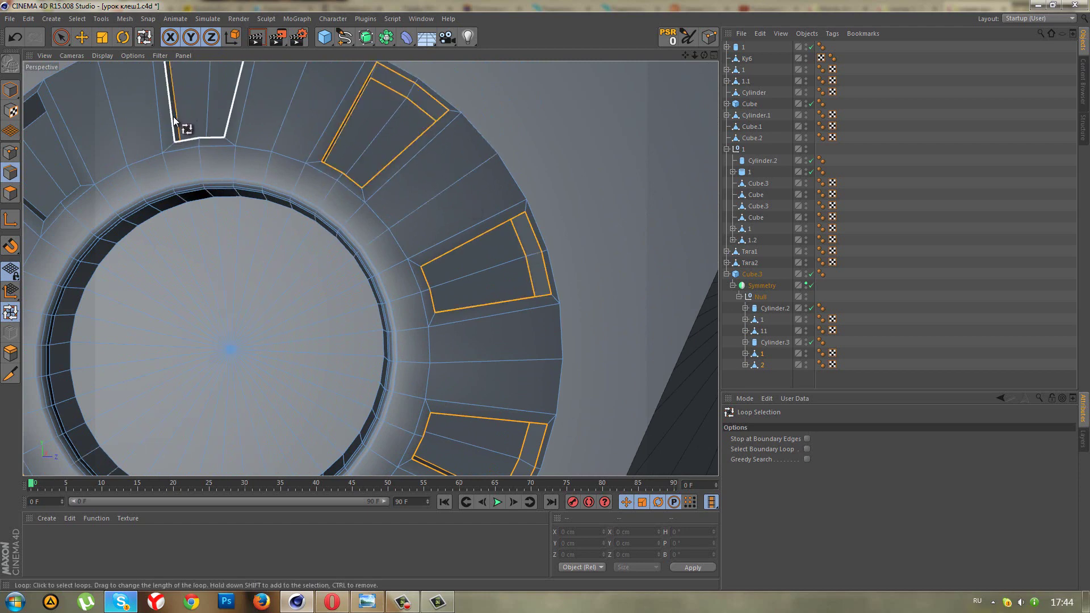
{"action": "left_click", "coordinate": [69, 152], "text": "shift"}
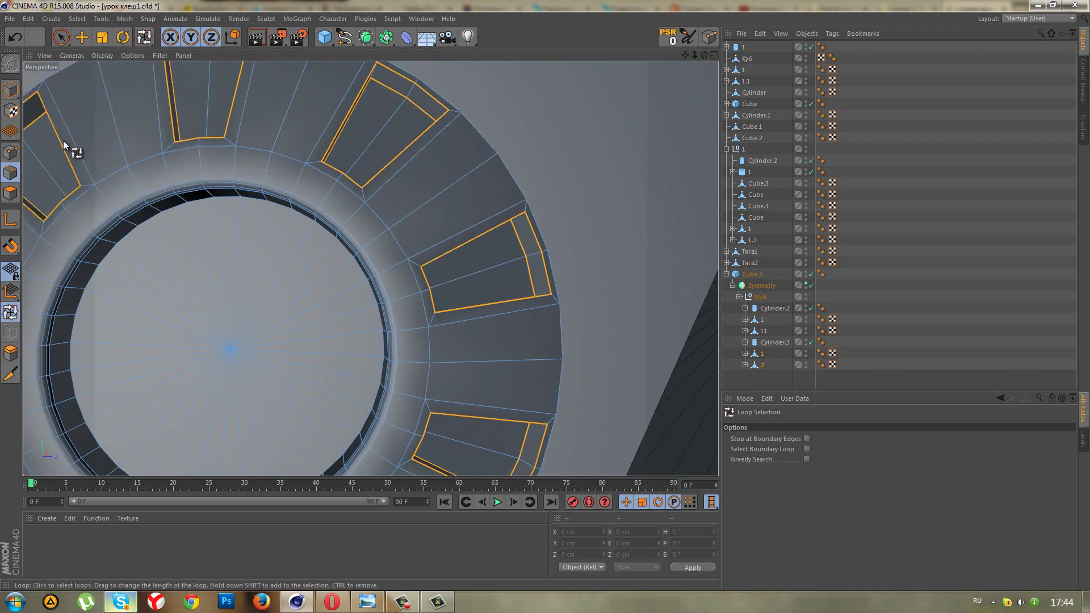
Orbit and zoom out to view the ring and the arm linkage.
{"action": "mouse_move", "coordinate": [73, 148]}
{"action": "left_mouse_down", "text": "alt"}
{"action": "mouse_move", "coordinate": [104, 175]}
{"action": "mouse_move", "coordinate": [396, 184]}
{"action": "left_mouse_up", "text": "alt"}
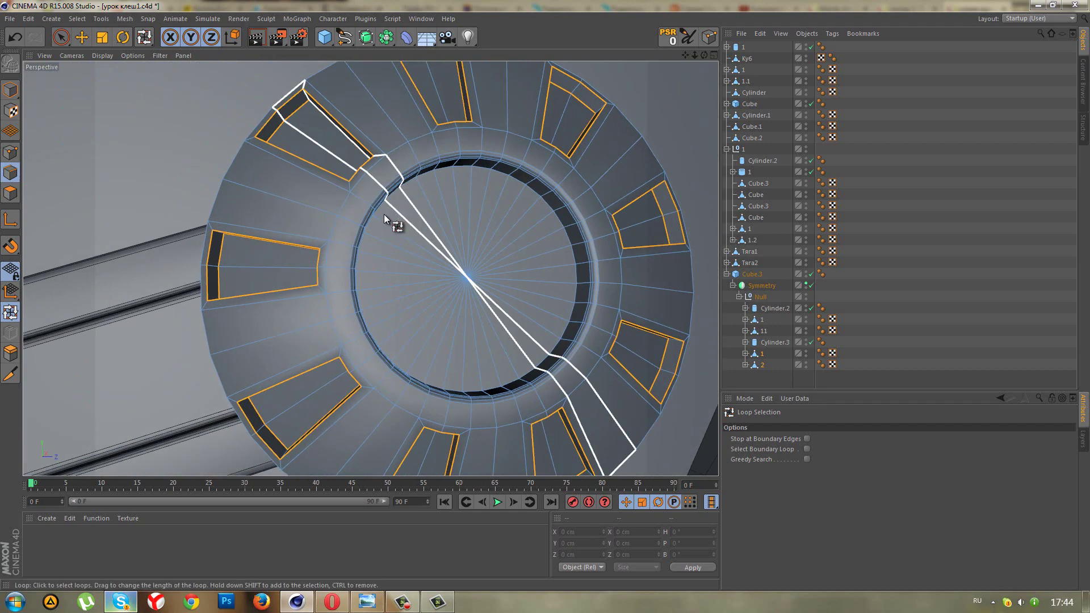
{"action": "scroll", "coordinate": [391, 216], "scroll_direction": "down", "scroll_amount": 3}
{"action": "scroll", "coordinate": [394, 217], "scroll_direction": "down", "scroll_amount": 2}
{"action": "scroll", "coordinate": [393, 217], "scroll_direction": "down", "scroll_amount": 1}
{"action": "mouse_move", "coordinate": [320, 223]}
{"action": "left_mouse_down", "text": "alt"}
{"action": "mouse_move", "coordinate": [600, 242]}
{"action": "mouse_move", "coordinate": [544, 295]}
{"action": "left_mouse_up", "text": "alt"}
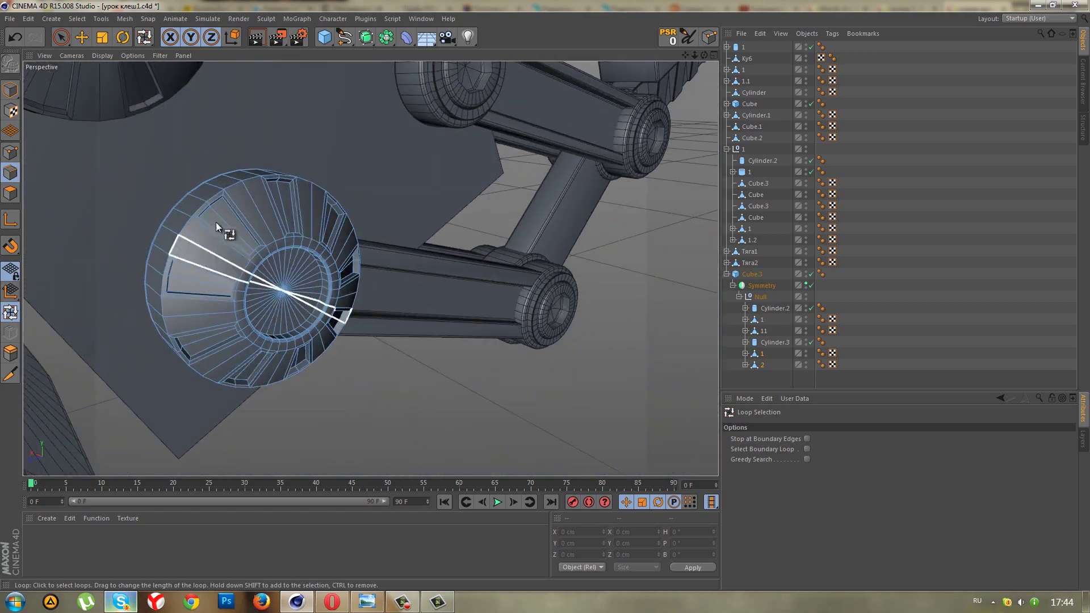
Loop-select the upper, right, left and lower-left slot outlines on the second joint cap.
{"action": "scroll", "coordinate": [315, 189], "scroll_direction": "up", "scroll_amount": 1}
{"action": "scroll", "coordinate": [321, 187], "scroll_direction": "up", "scroll_amount": 1}
{"action": "left_click", "coordinate": [324, 187]}
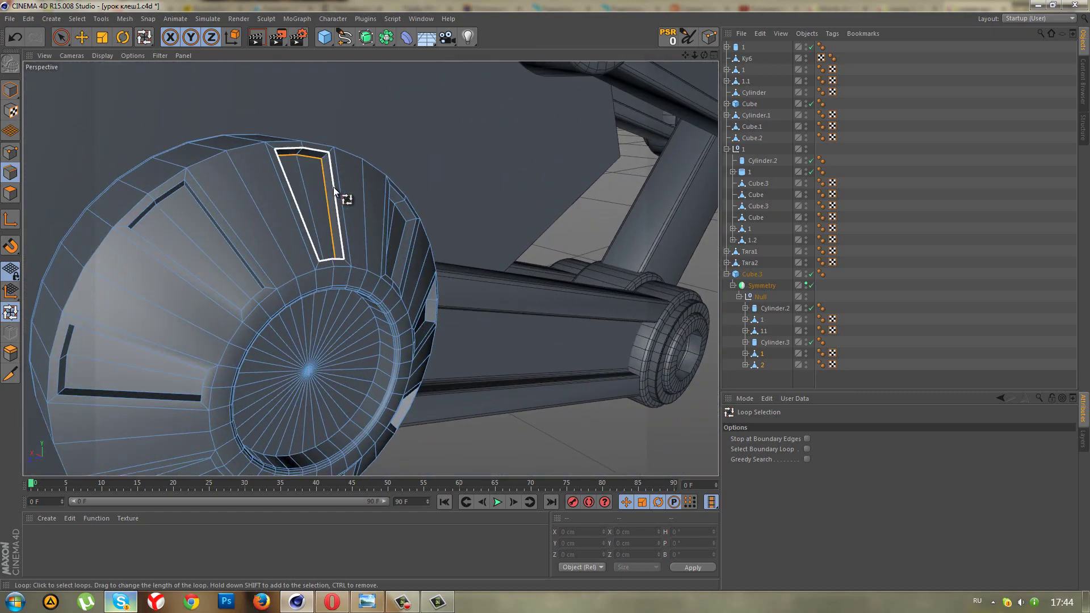
{"action": "left_click", "coordinate": [411, 231], "text": "shift"}
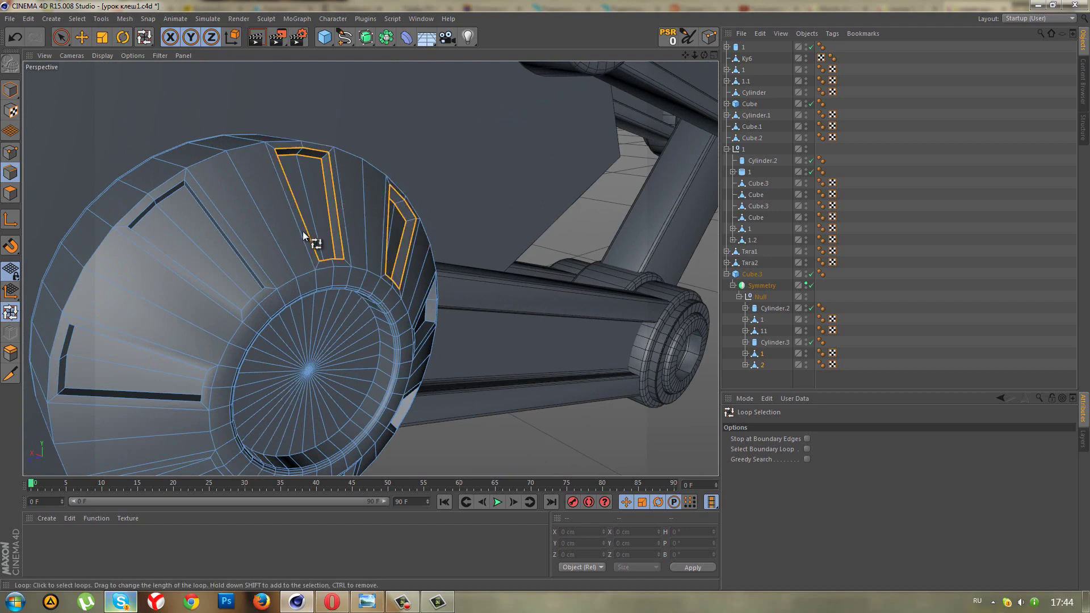
{"action": "left_click", "coordinate": [221, 232], "text": "shift"}
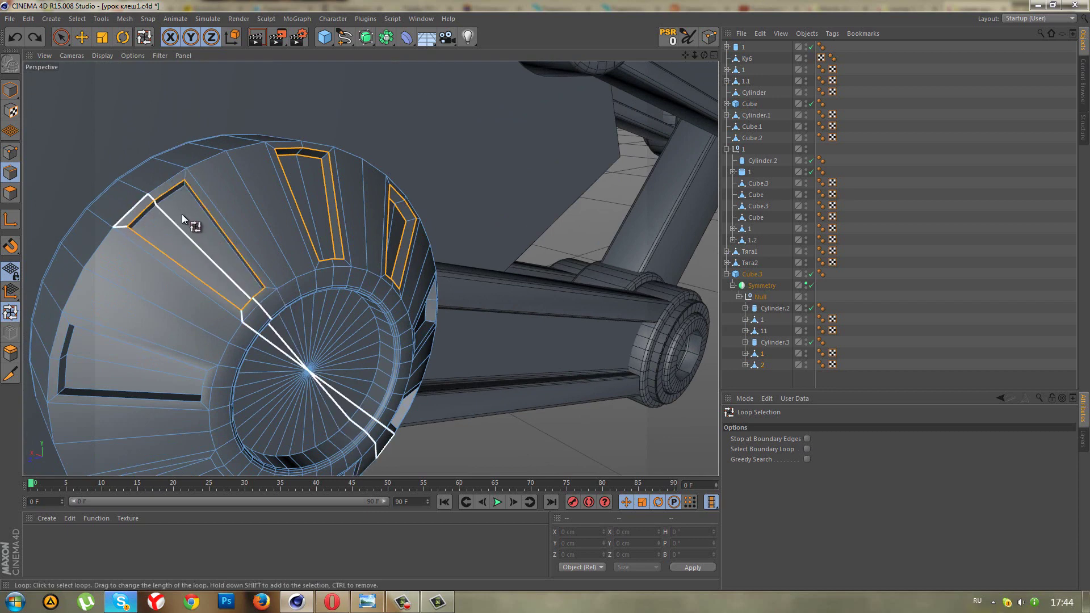
{"action": "left_click", "coordinate": [176, 199], "text": "shift"}
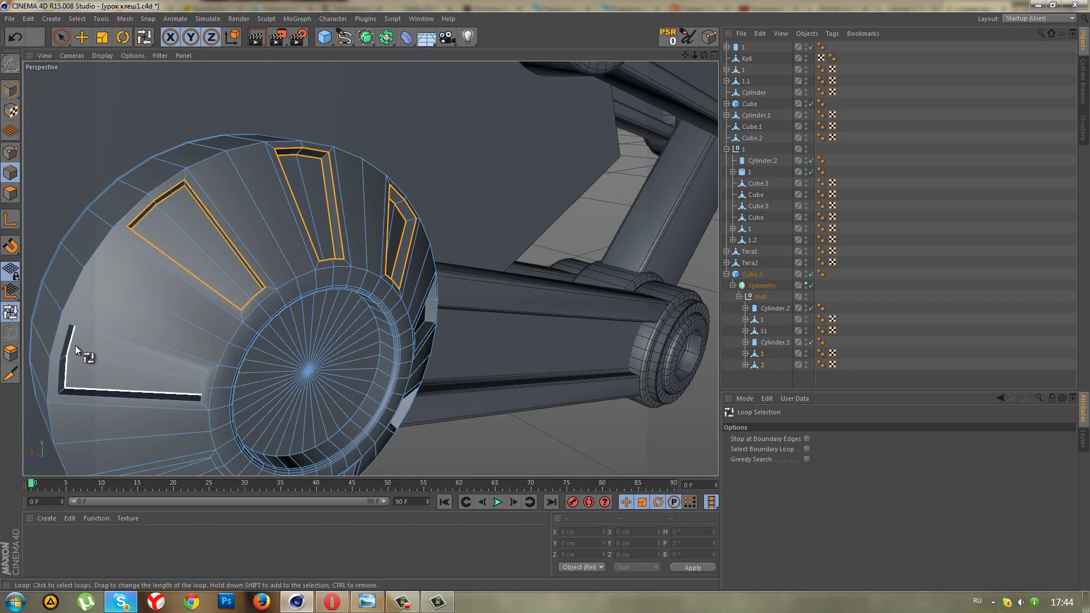
{"action": "left_click", "coordinate": [77, 374], "text": "shift"}
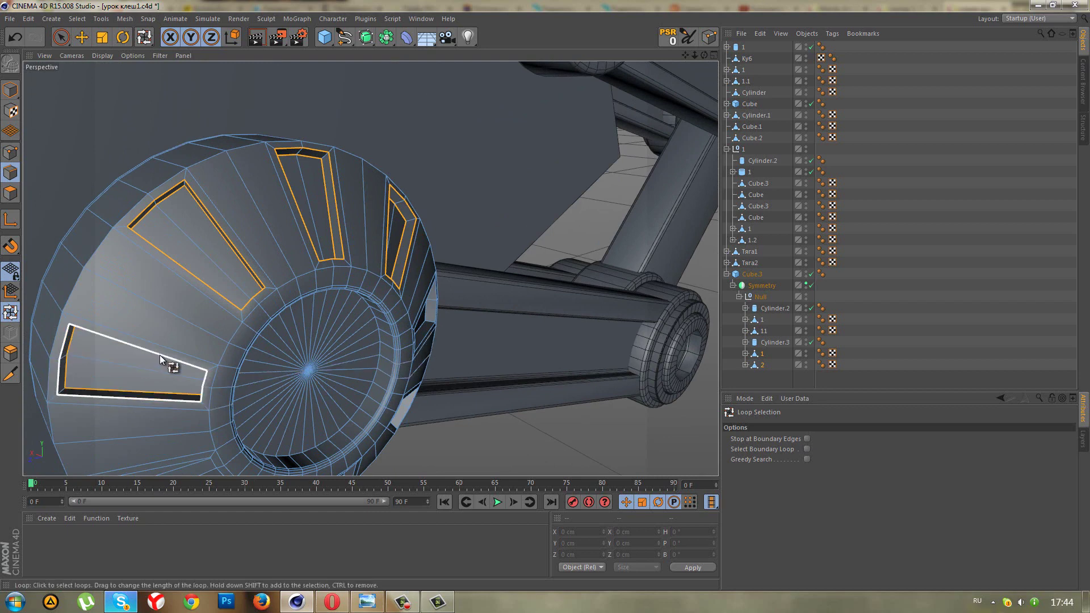
Add the hub's lower and lower-right slot loops, dropping the accidentally selected outer rim loop.
{"action": "left_click_drag", "start_coordinate": [92, 397], "coordinate": [213, 367], "text": "alt"}
{"action": "scroll", "coordinate": [244, 214], "scroll_direction": "up", "scroll_amount": 3}
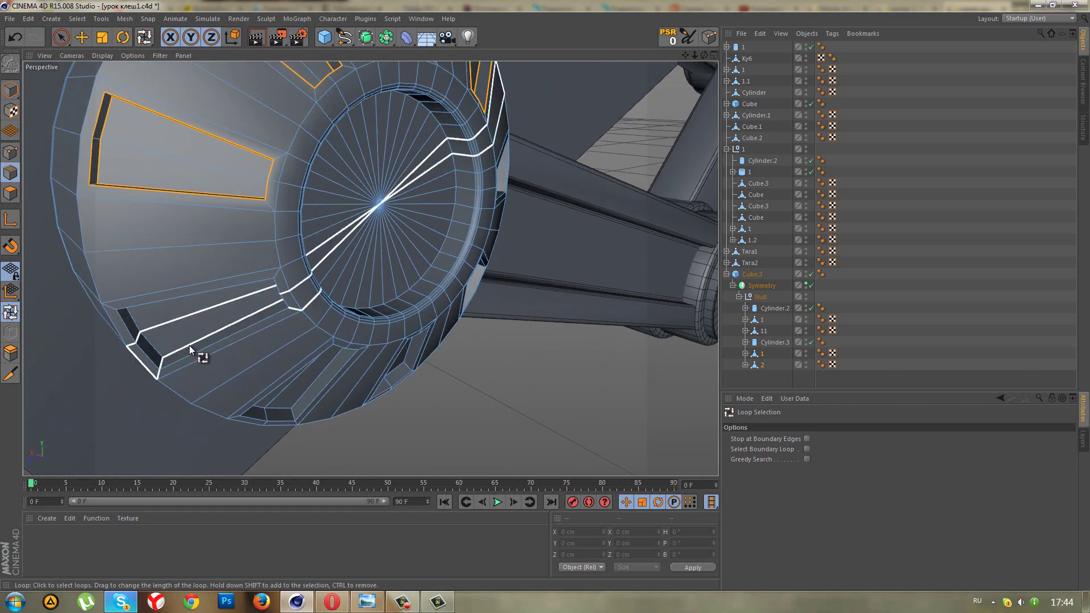
{"action": "left_click", "coordinate": [192, 346], "text": "shift"}
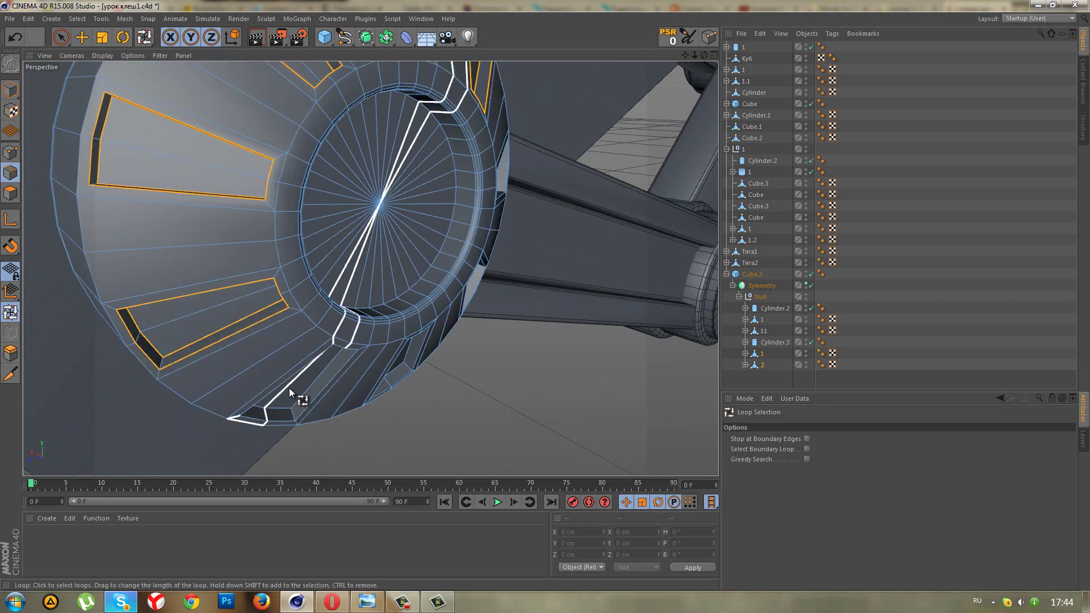
{"action": "left_click", "coordinate": [315, 400], "text": "shift"}
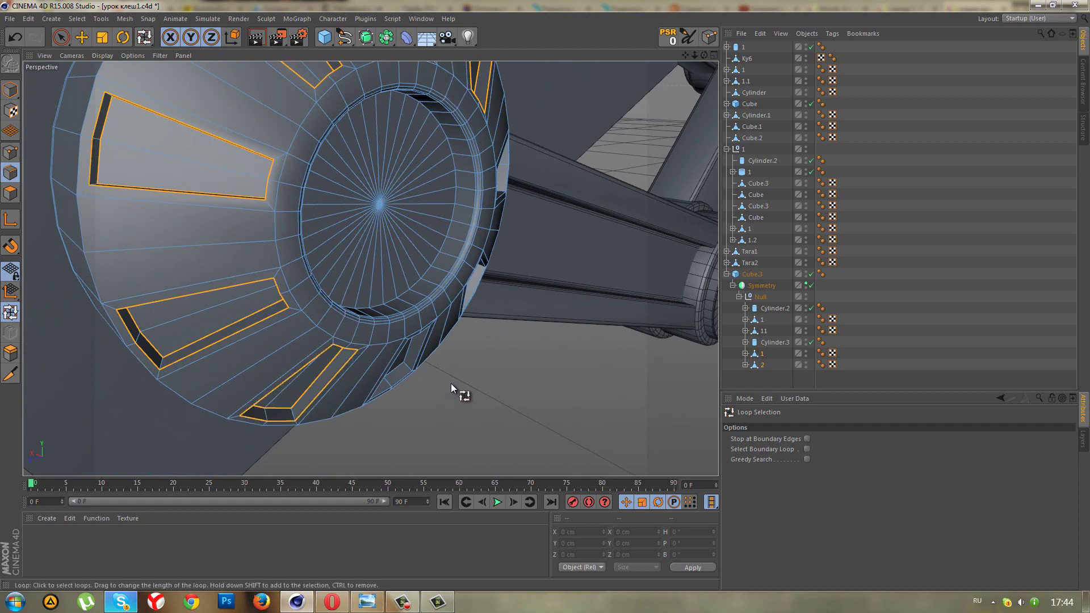
{"action": "left_click_drag", "start_coordinate": [452, 389], "coordinate": [359, 323], "text": "alt"}
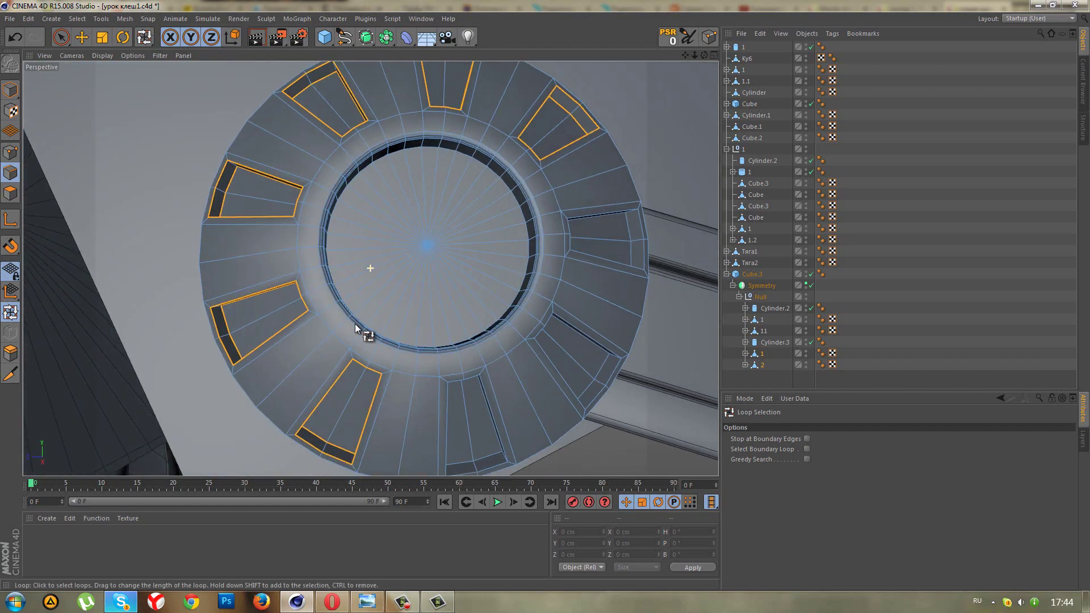
{"action": "left_click", "coordinate": [493, 467], "text": "shift"}
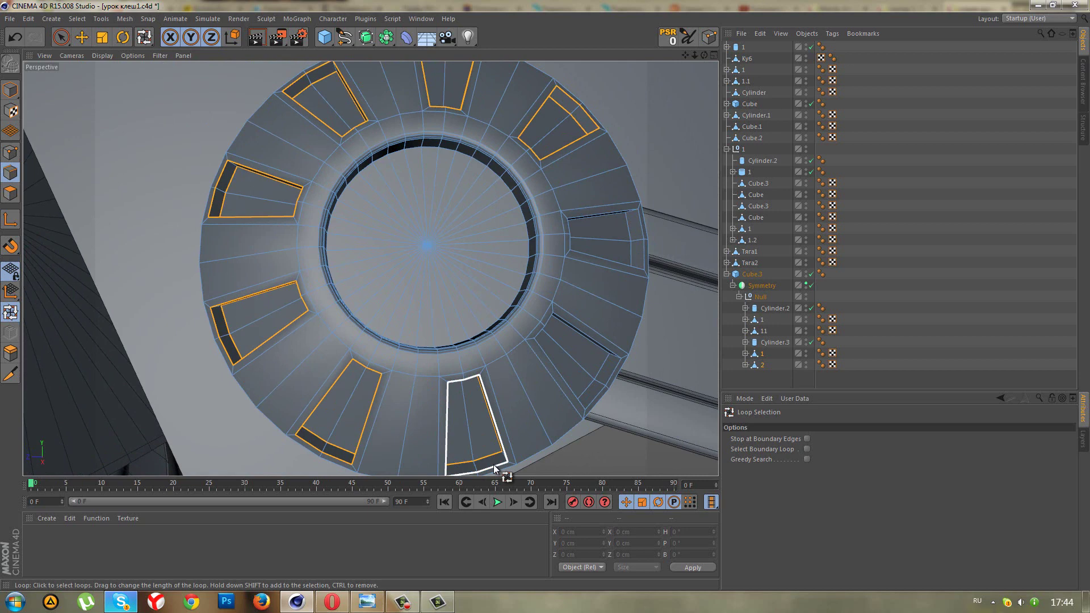
{"action": "left_click", "coordinate": [591, 386], "text": "shift"}
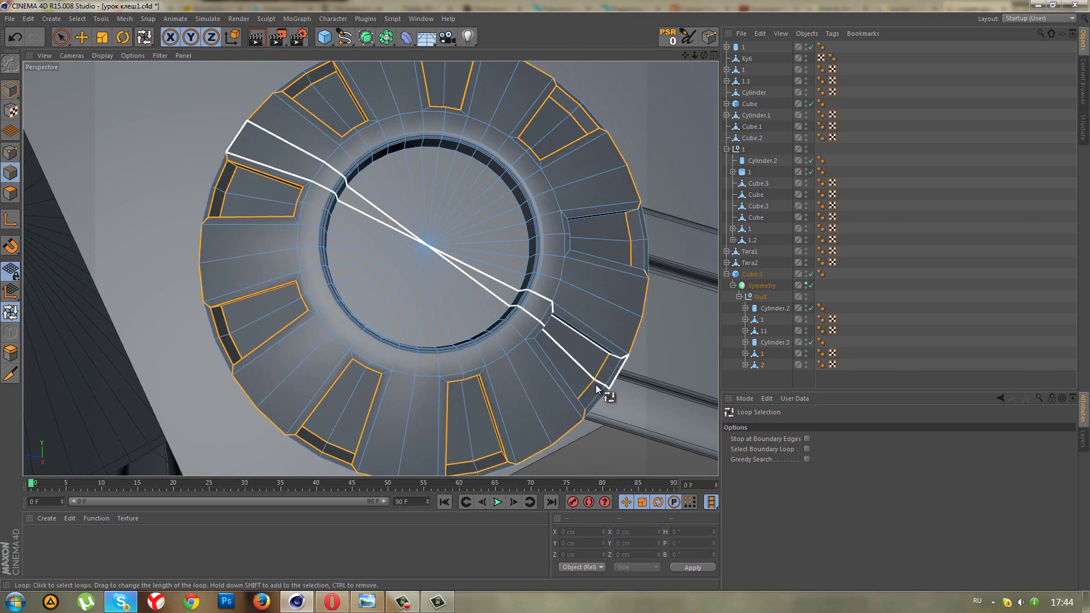
{"action": "key", "text": "ctrl+z"}
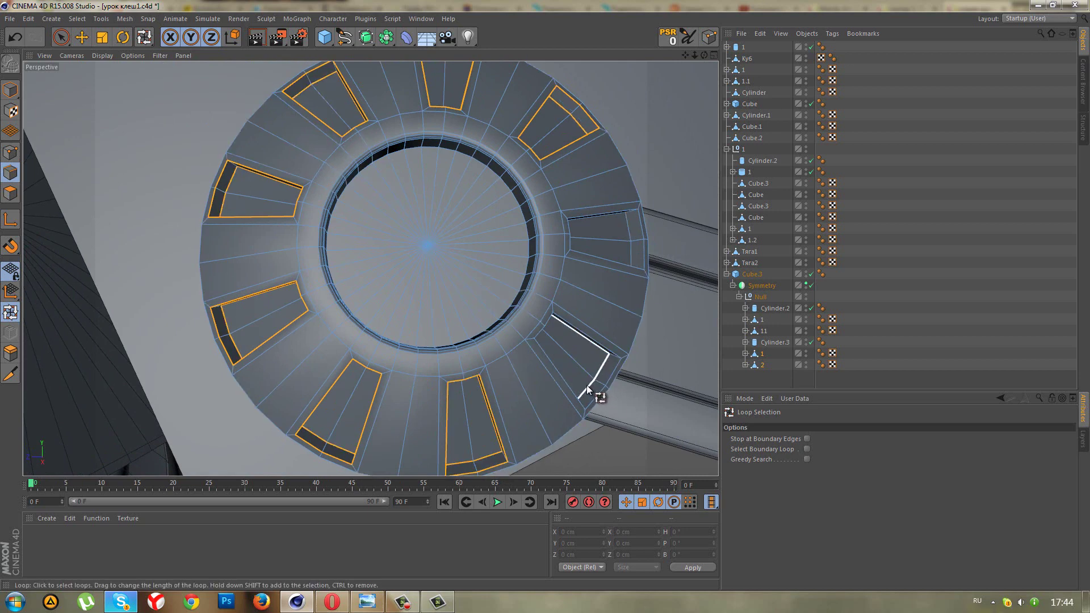
{"action": "left_click", "coordinate": [604, 400], "text": "shift"}
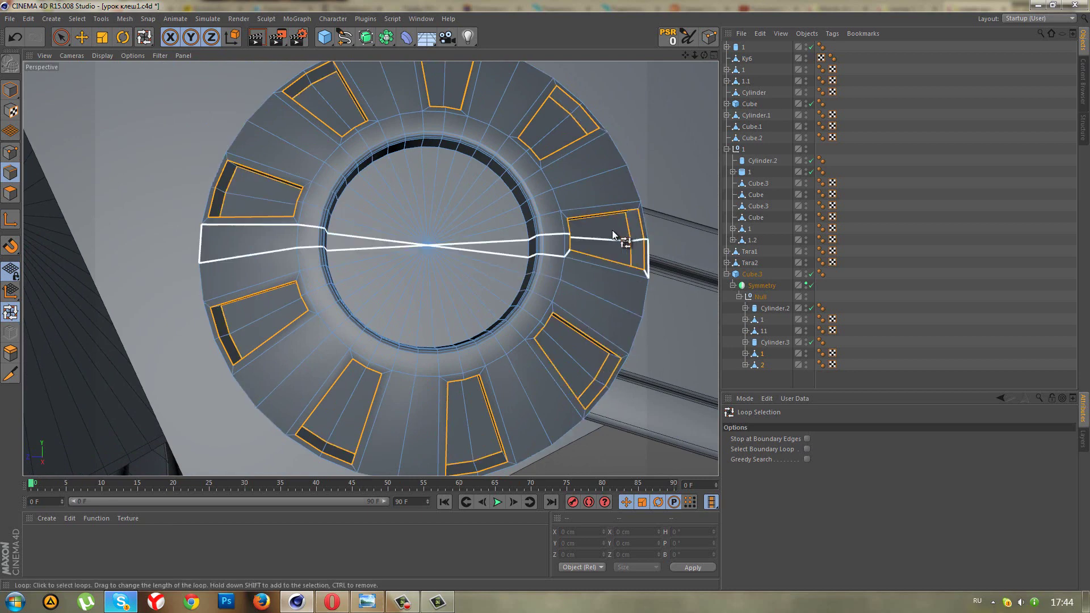
{"action": "scroll", "coordinate": [614, 110], "scroll_direction": "up", "scroll_amount": 2}
{"action": "scroll", "coordinate": [614, 110], "scroll_direction": "up", "scroll_amount": 3}
Bevel the selected slot loops by about 0.17 cm with 2 subdivisions.
{"action": "scroll", "coordinate": [600, 120], "scroll_direction": "up", "scroll_amount": 2}
{"action": "right_click", "coordinate": [600, 120]}
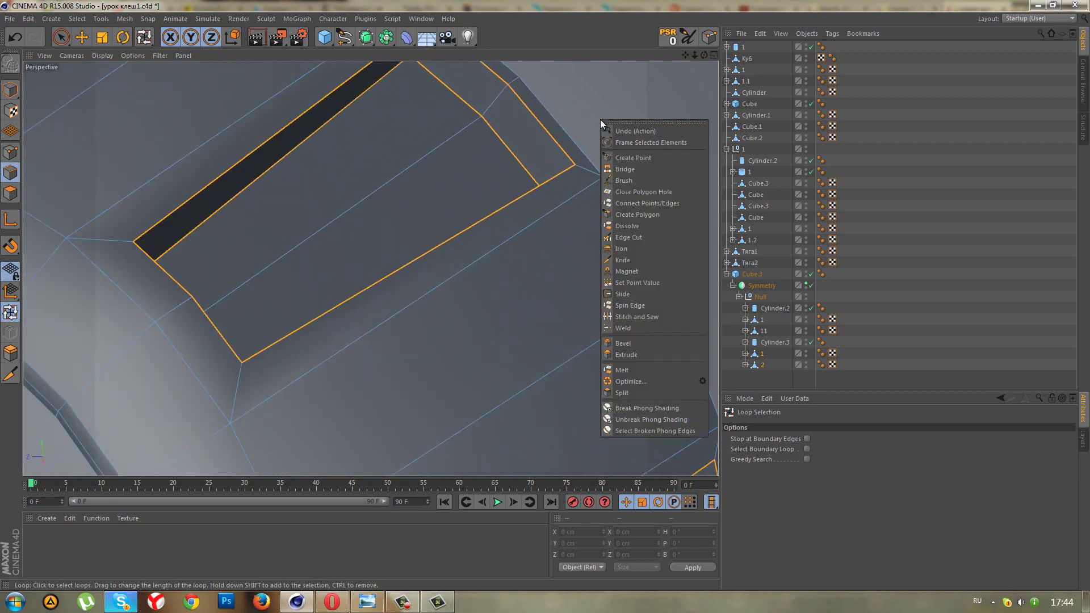
{"action": "left_click", "coordinate": [633, 343]}
{"action": "left_click_drag", "start_coordinate": [575, 287], "coordinate": [545, 296]}
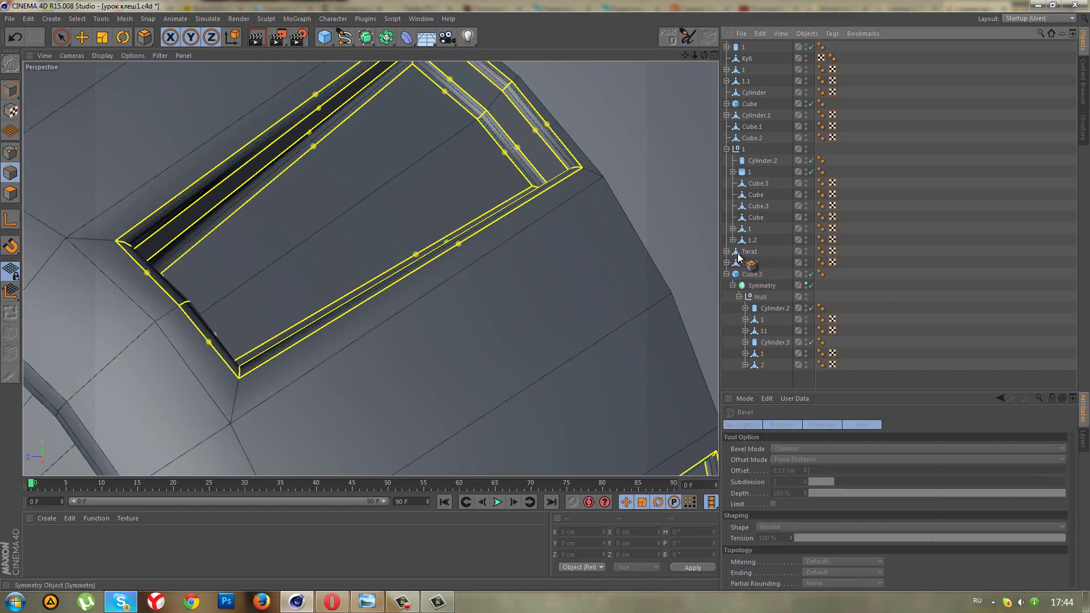
Zoom out and orbit to an angled view of the whole claw arm.
{"action": "scroll", "coordinate": [522, 225], "scroll_direction": "down", "scroll_amount": 3}
{"action": "scroll", "coordinate": [511, 231], "scroll_direction": "down", "scroll_amount": 3}
{"action": "scroll", "coordinate": [435, 248], "scroll_direction": "down", "scroll_amount": 2}
{"action": "scroll", "coordinate": [430, 252], "scroll_direction": "down", "scroll_amount": 2}
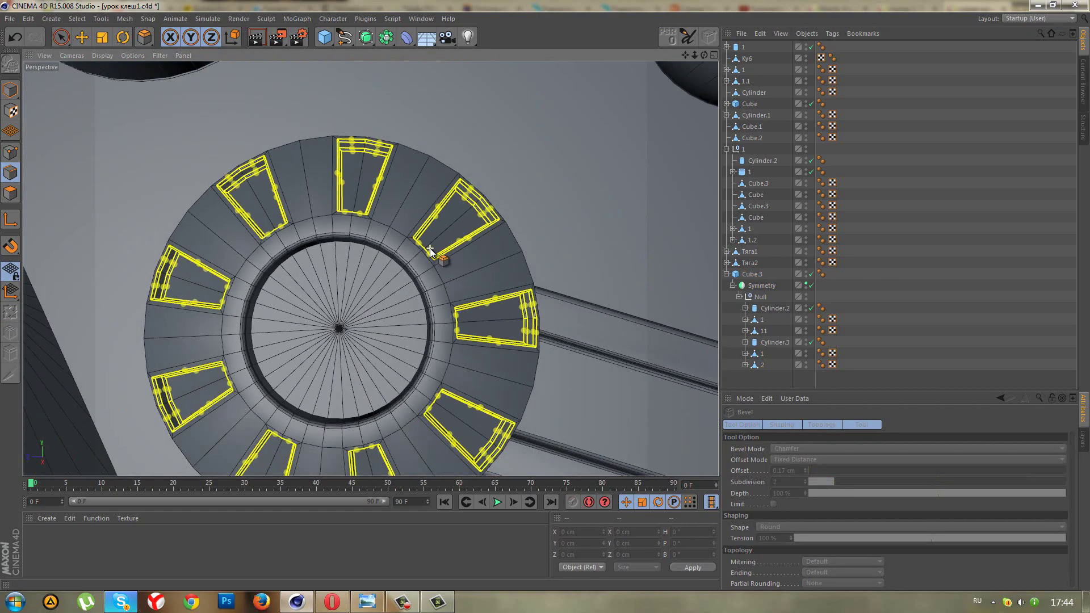
{"action": "scroll", "coordinate": [430, 252], "scroll_direction": "down", "scroll_amount": 2}
{"action": "scroll", "coordinate": [434, 244], "scroll_direction": "down", "scroll_amount": 2}
{"action": "scroll", "coordinate": [437, 239], "scroll_direction": "down", "scroll_amount": 1}
{"action": "scroll", "coordinate": [442, 229], "scroll_direction": "down", "scroll_amount": 2}
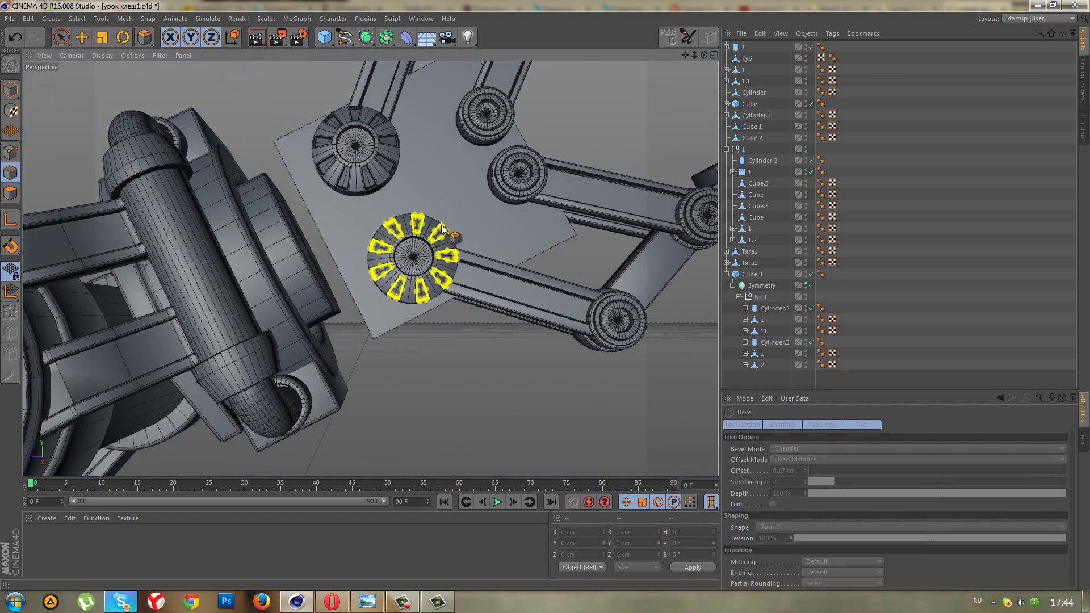
{"action": "mouse_move", "coordinate": [442, 229]}
{"action": "left_mouse_down", "text": "alt"}
{"action": "mouse_move", "coordinate": [526, 191]}
{"action": "mouse_move", "coordinate": [447, 260]}
{"action": "mouse_move", "coordinate": [491, 266]}
{"action": "left_mouse_up", "text": "alt"}
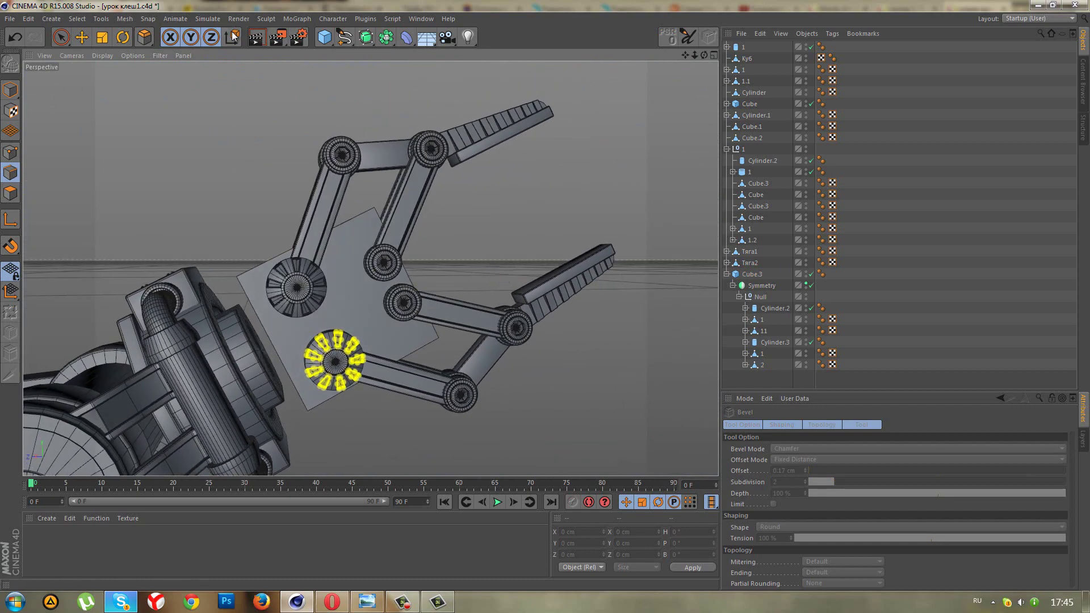
Render the viewport to show the shaded claw with its bevelled, slotted joint caps.
{"action": "left_click", "coordinate": [250, 39]}
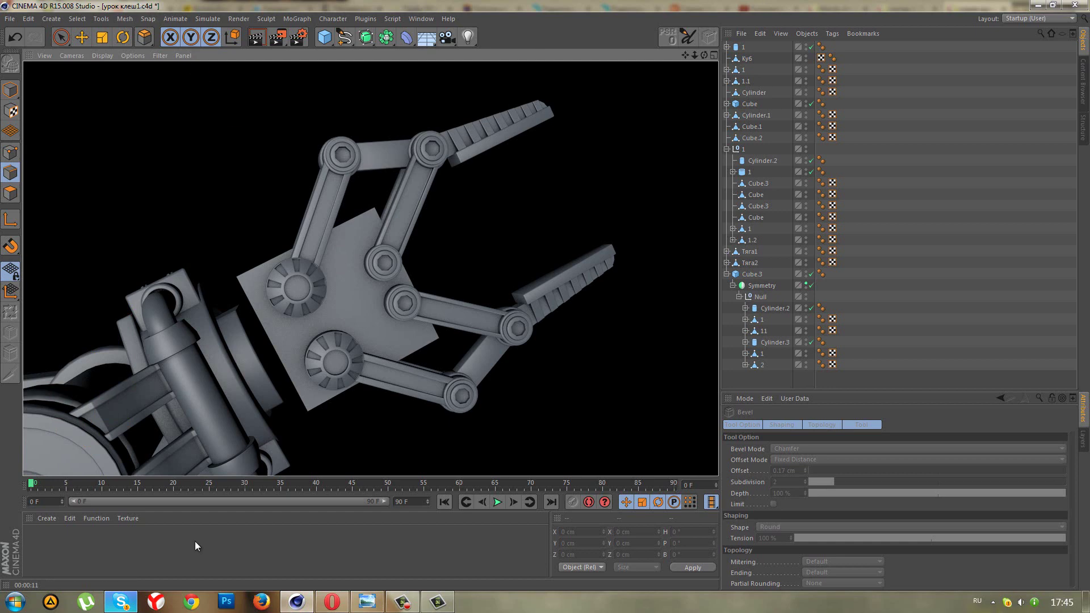
{"action": "left_click", "coordinate": [401, 605]}
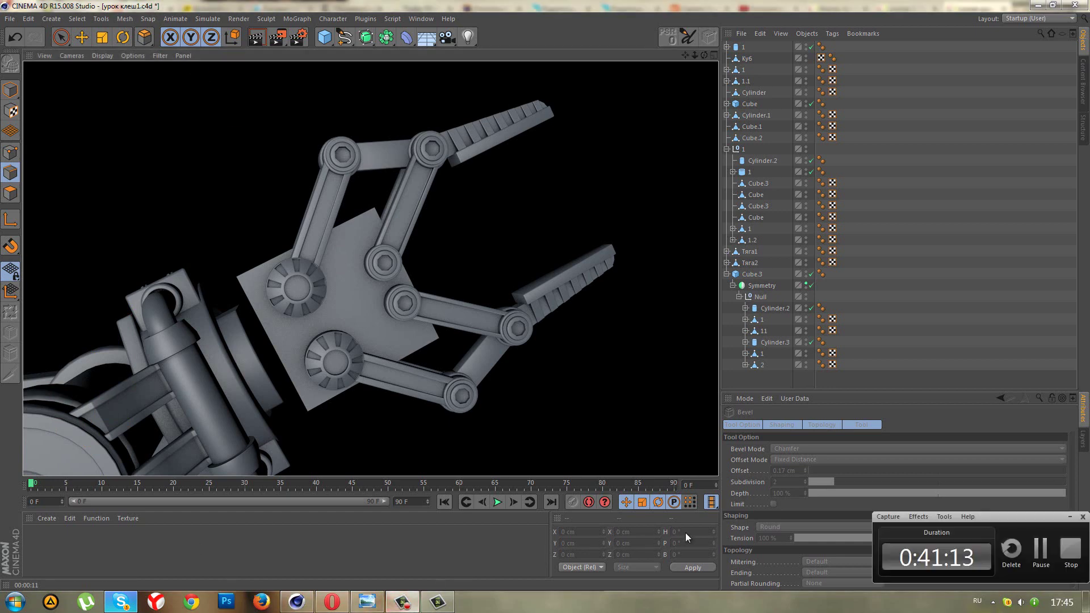